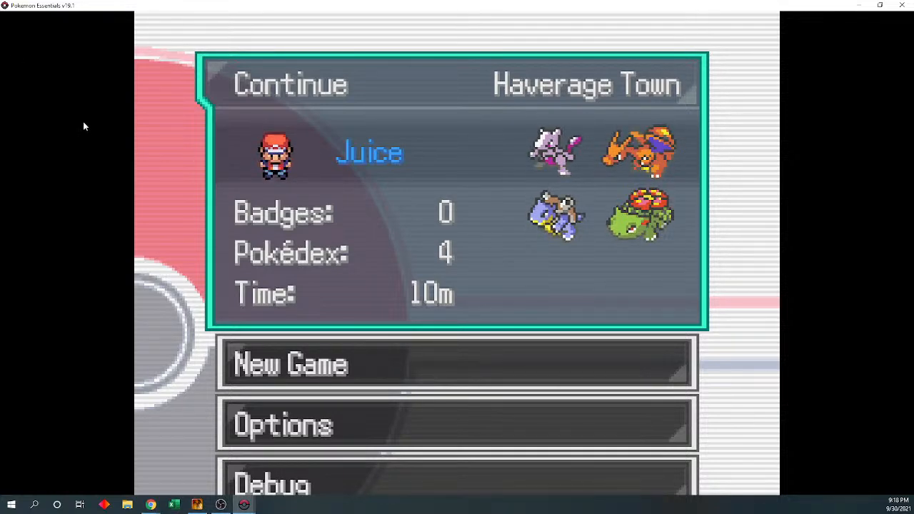
Continue the saved game, enter the family house and walk to the mother in the kitchen
key("Return")
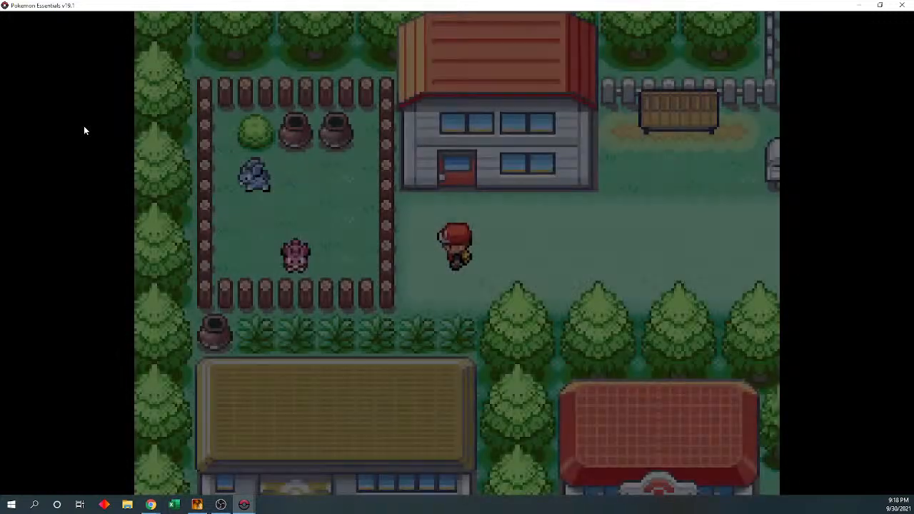
key("Up")
key("Up")
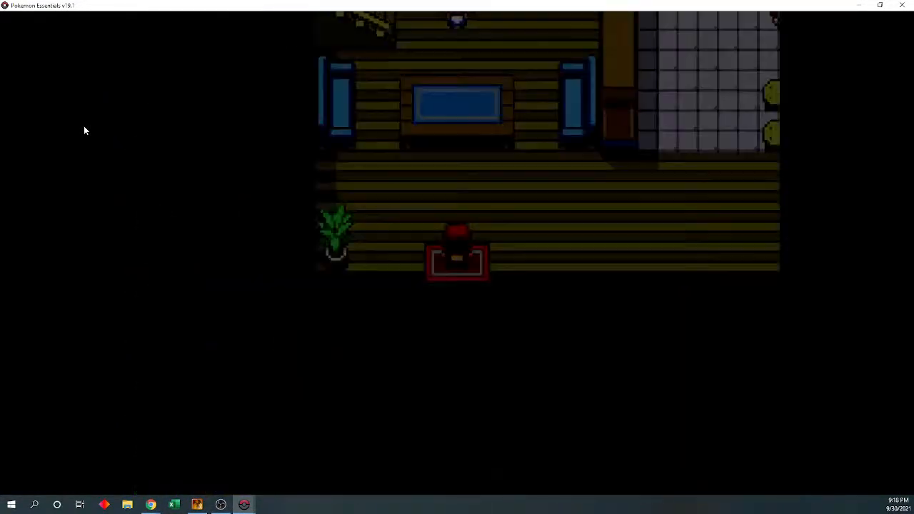
key("Up")
key("Right")
key("Right")
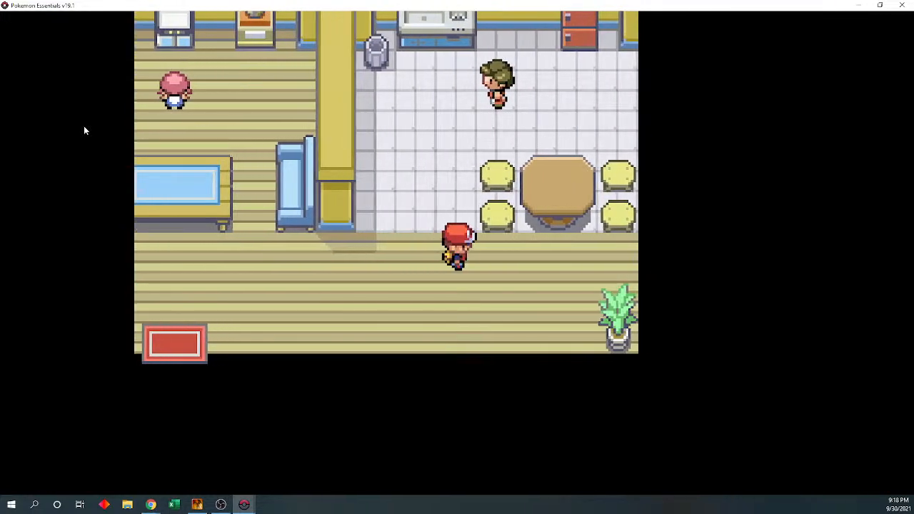
key("Up")
key("Right")
key("Up")
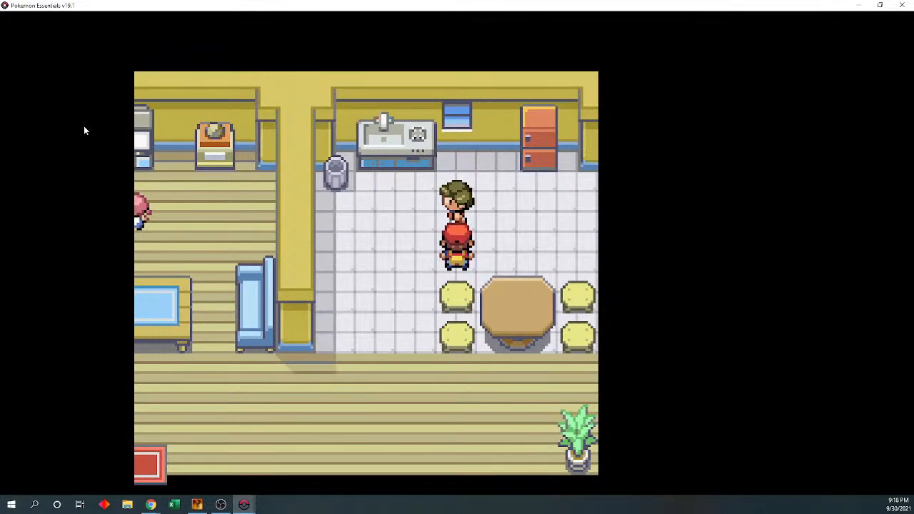
Talk to the mother about the sister and answer "Happy to help."
key("c")
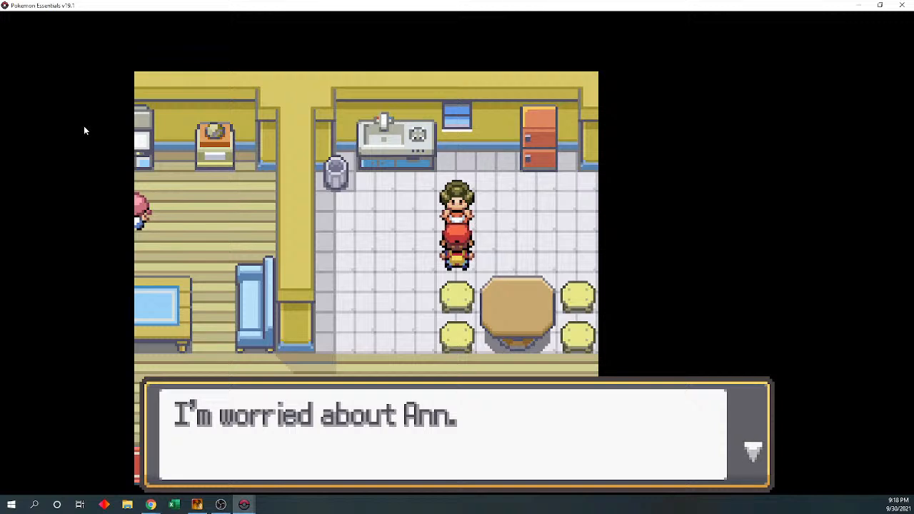
key("c")
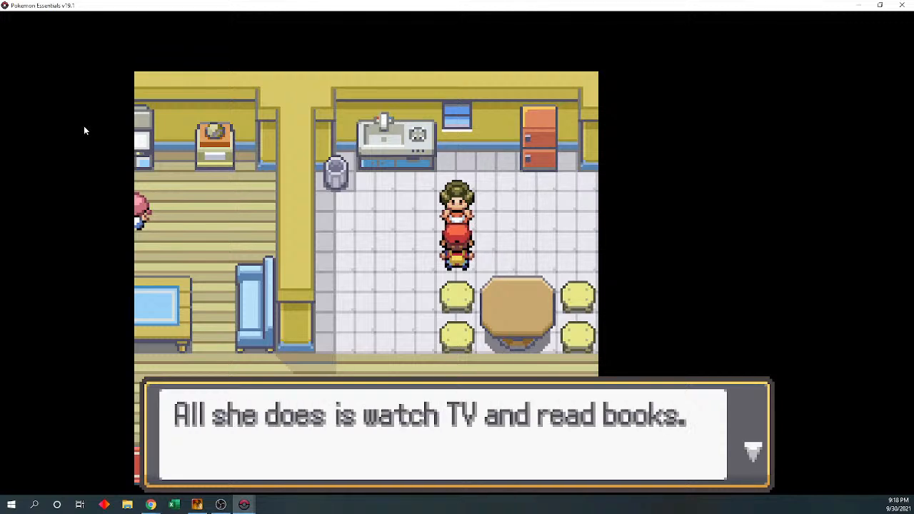
key("c")
key("c")
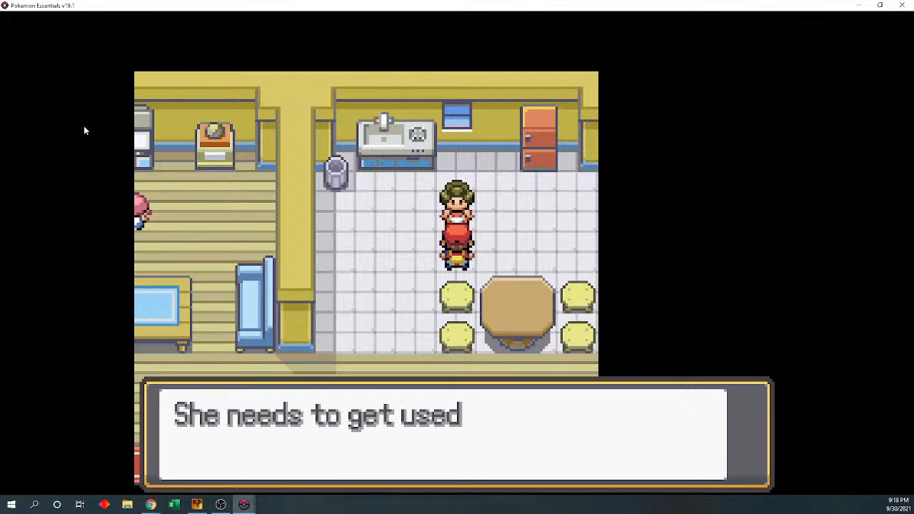
key("c")
key("c")
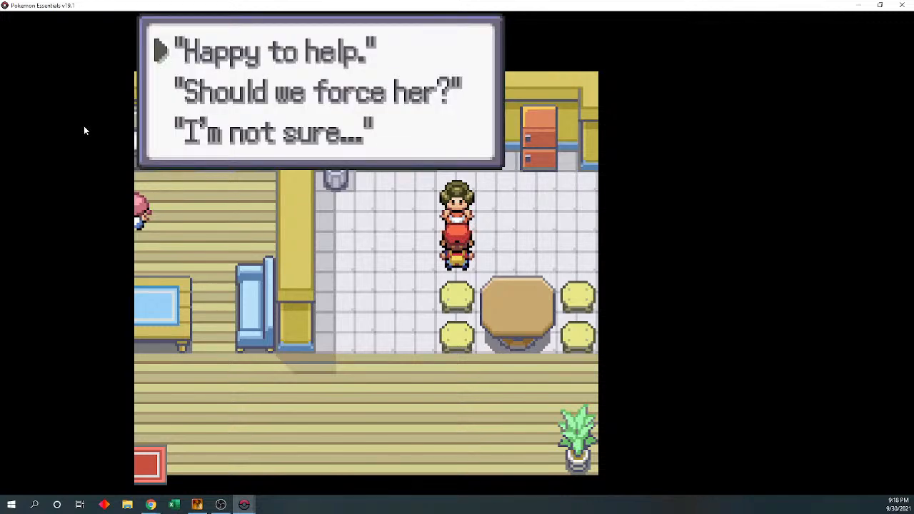
key("c")
key("c")
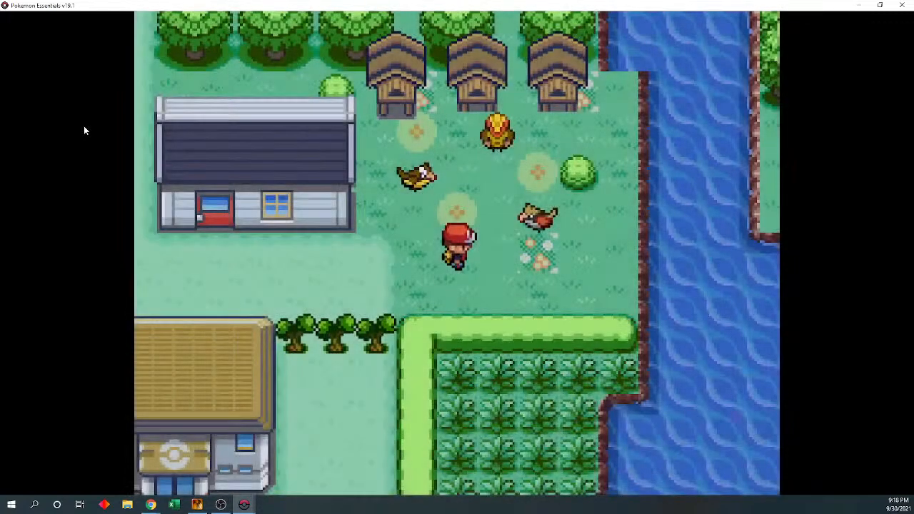
Talk to the sister outside, choosing "Talk about the pidgeys." and answering "It's okay, it's tame."
key("c")
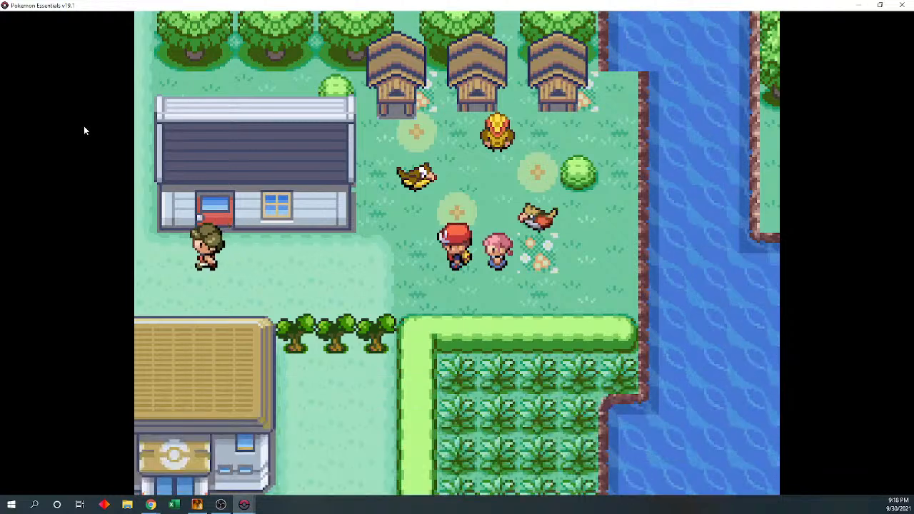
key("c")
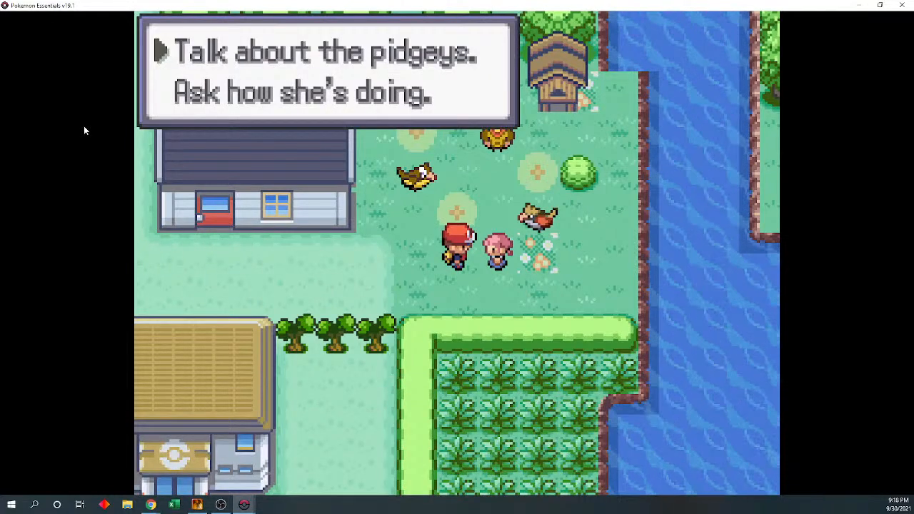
key("c")
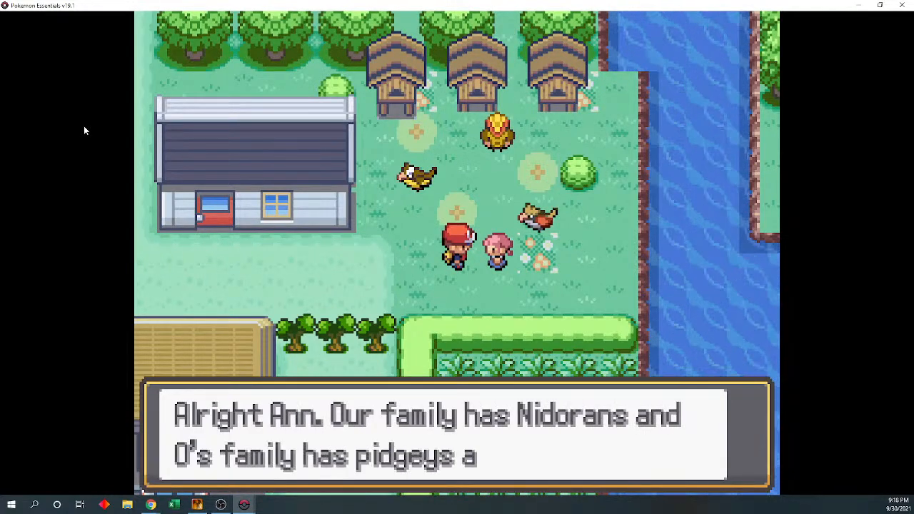
key("c")
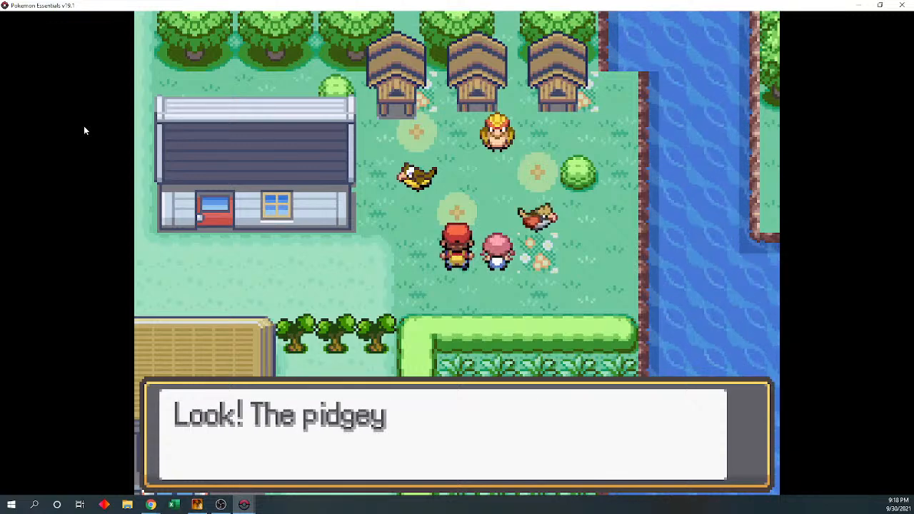
key("c")
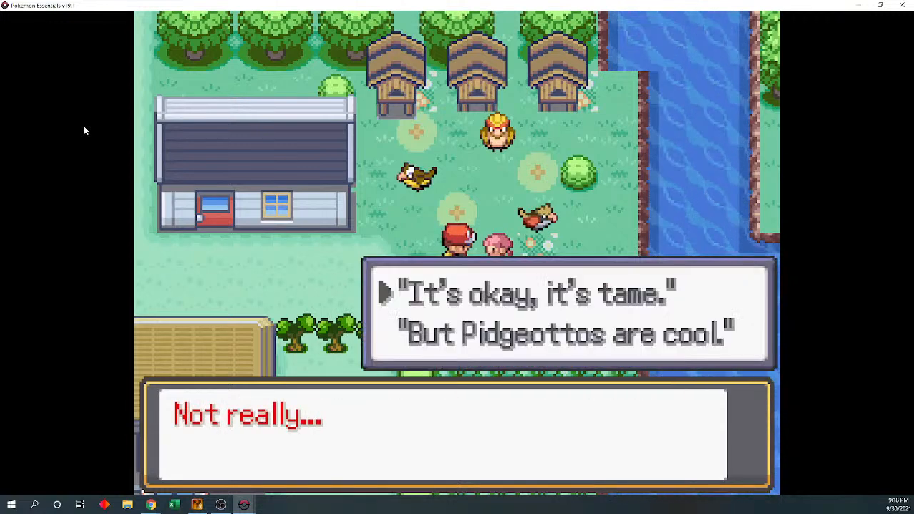
key("c")
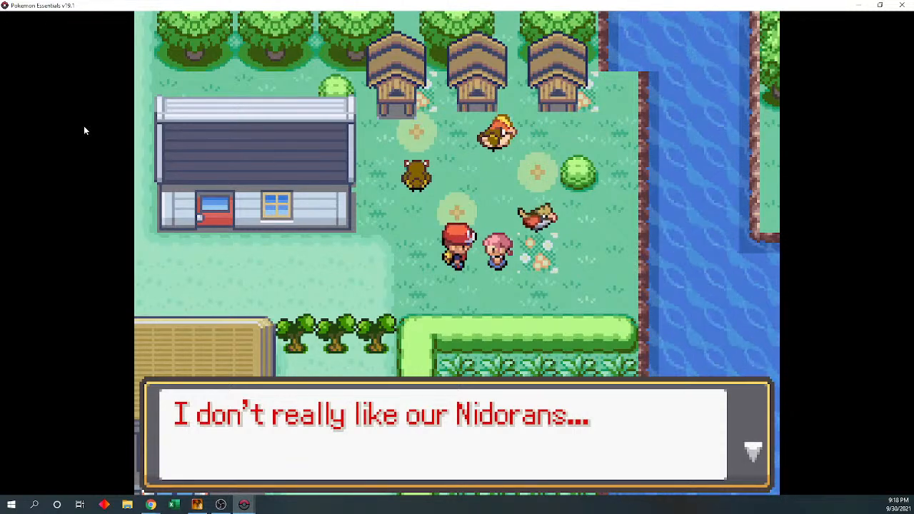
Advance the conversation with the sister beside the birds until the wild battle begins
key("Return")
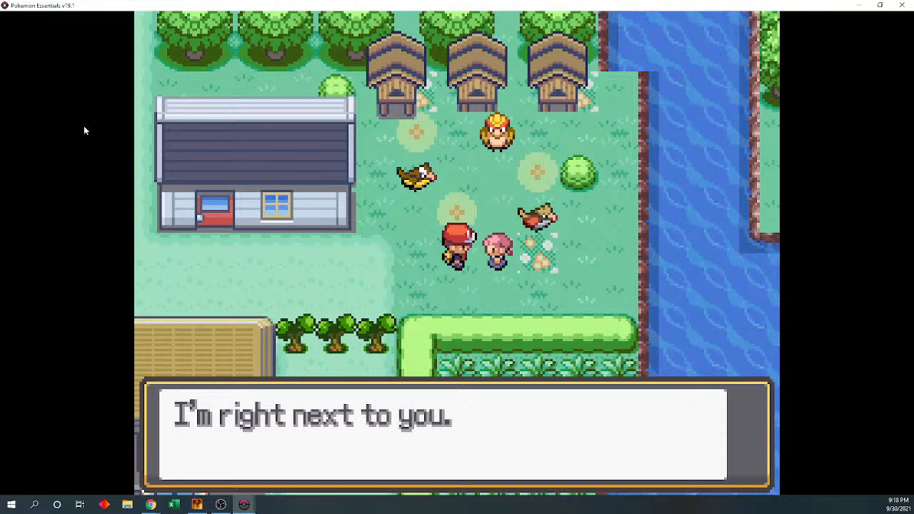
key("Return")
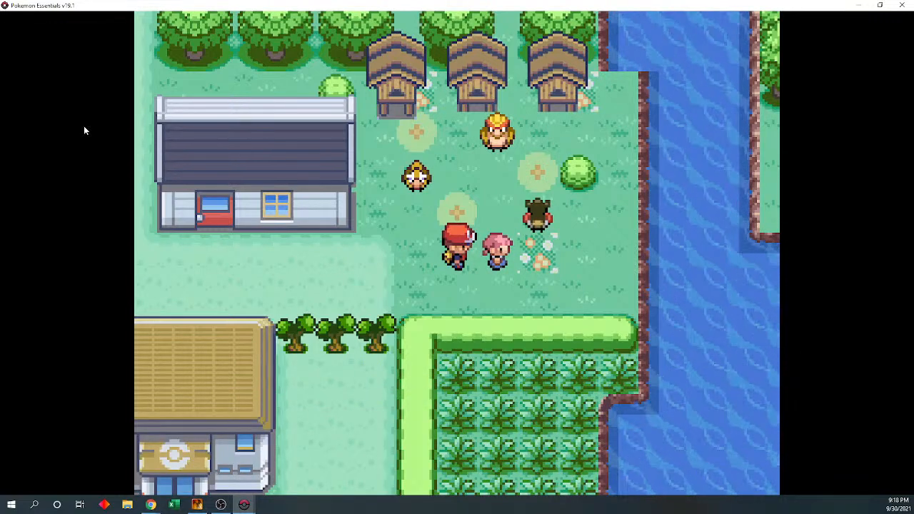
key("Return")
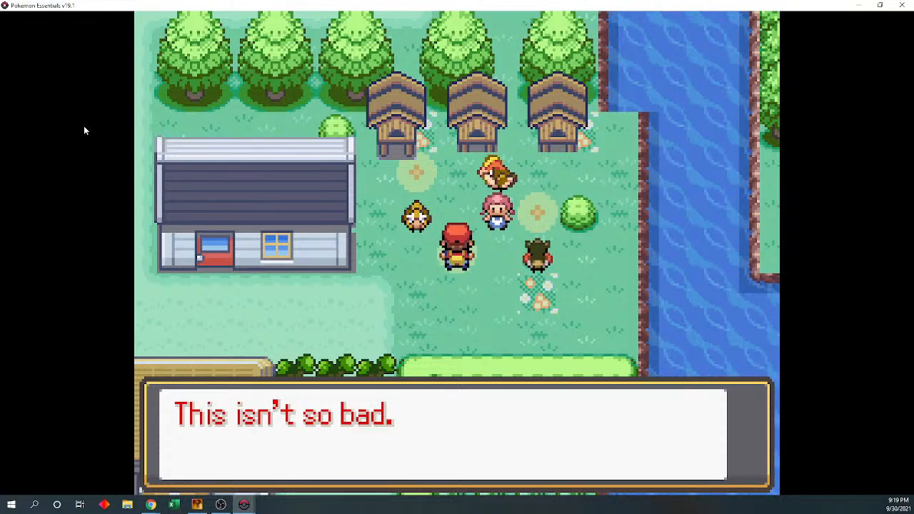
key("Return")
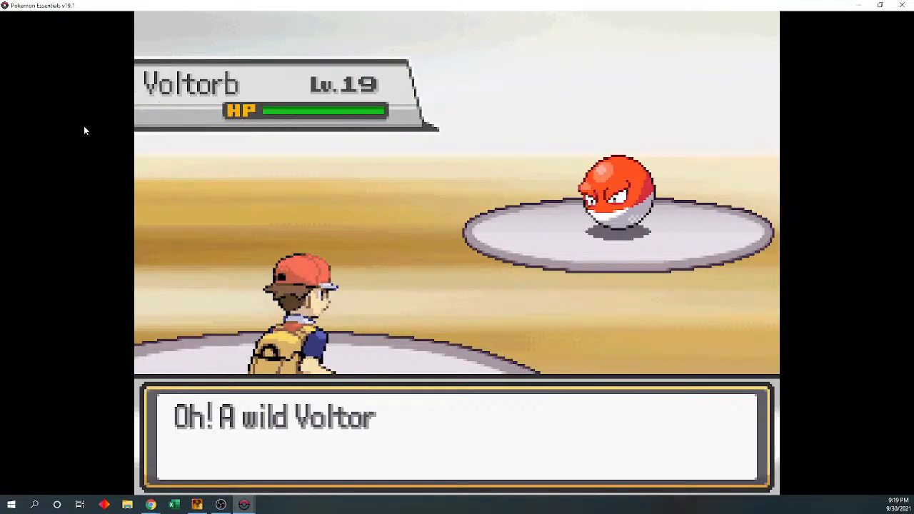
Defeat the wild Voltorb using Mewtwo and return to the scene with the sister
key("Return")
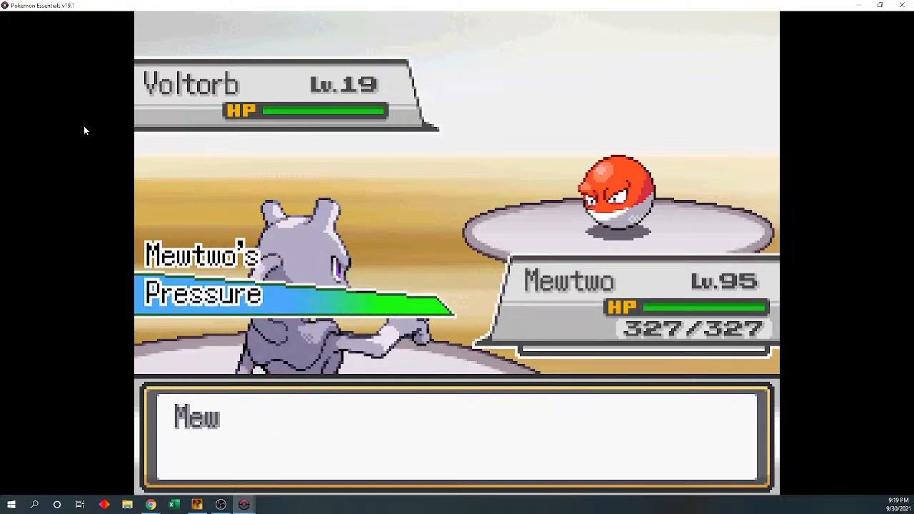
key("Return")
key("Down")
key("Right")
key("Return")
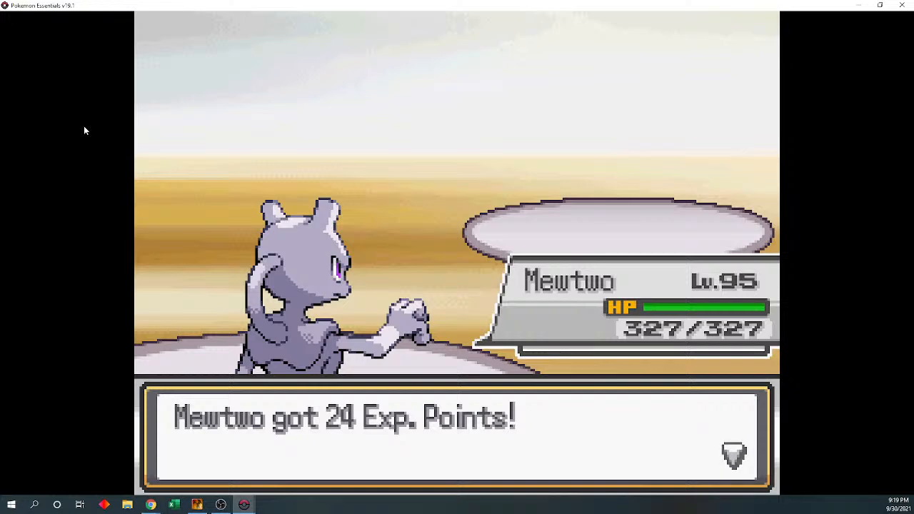
key("Return")
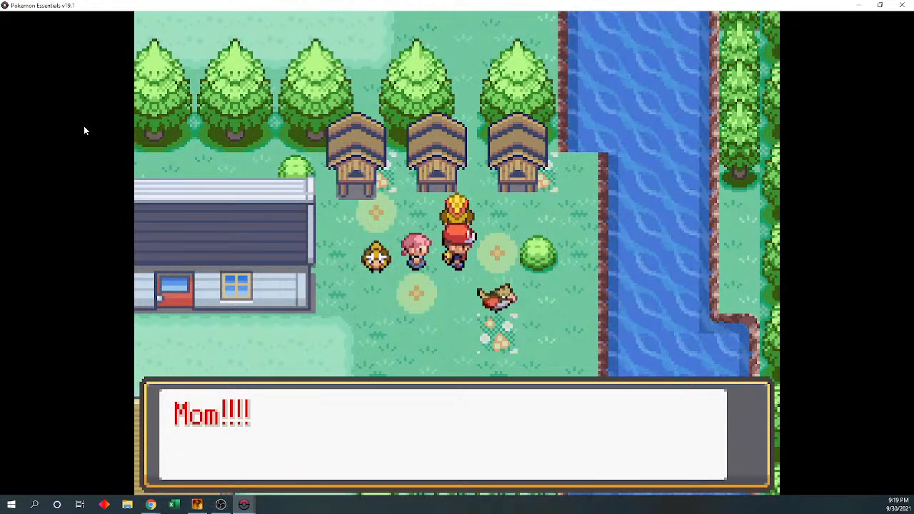
Finish the sister's dialogue and walk back through town into the family house
key("Return")
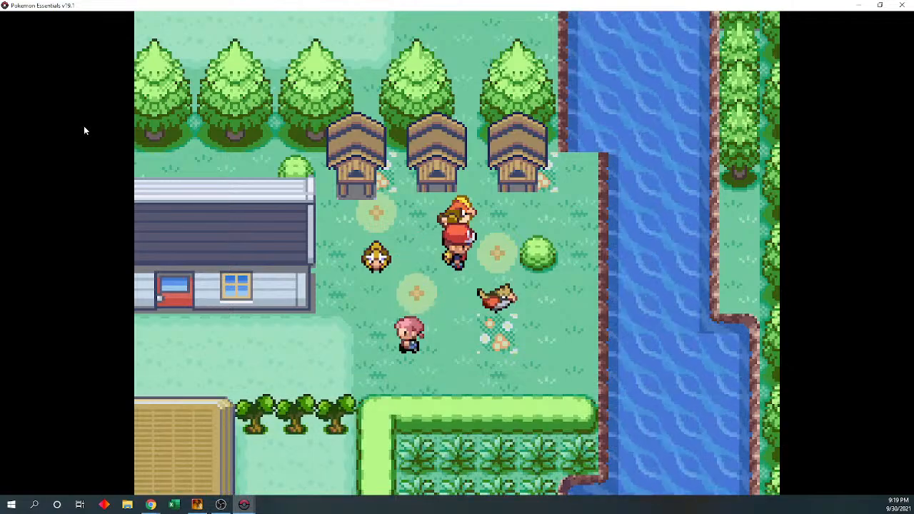
key("Up")
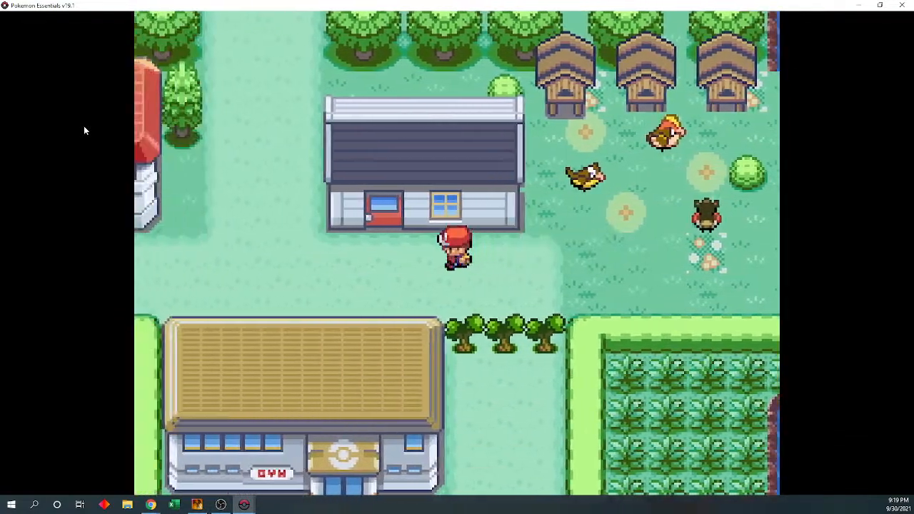
key("Left")
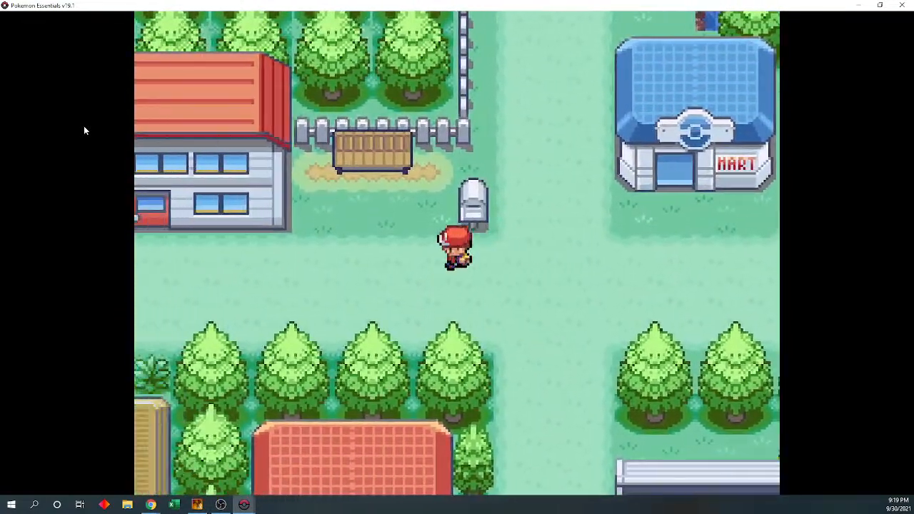
key("Up")
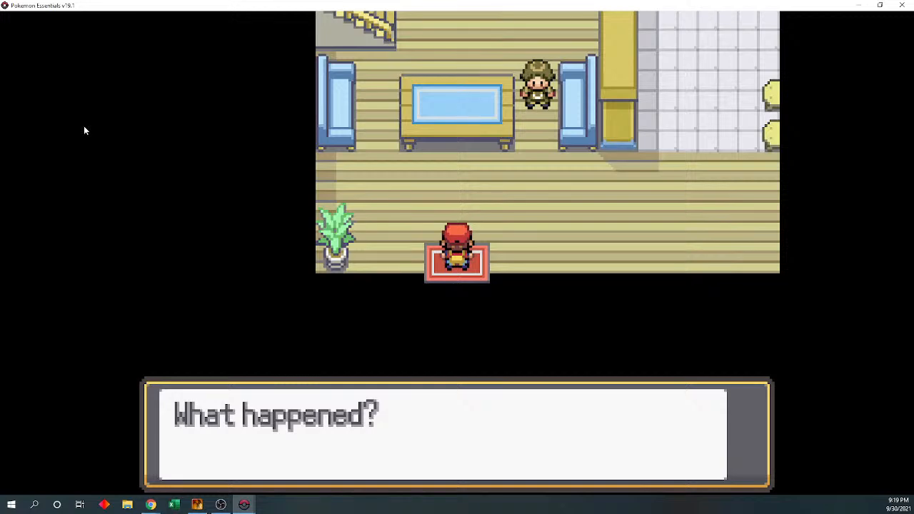
Tell the parent in the living room that a Pokemon attacked the sister and close the playtest
key("Return")
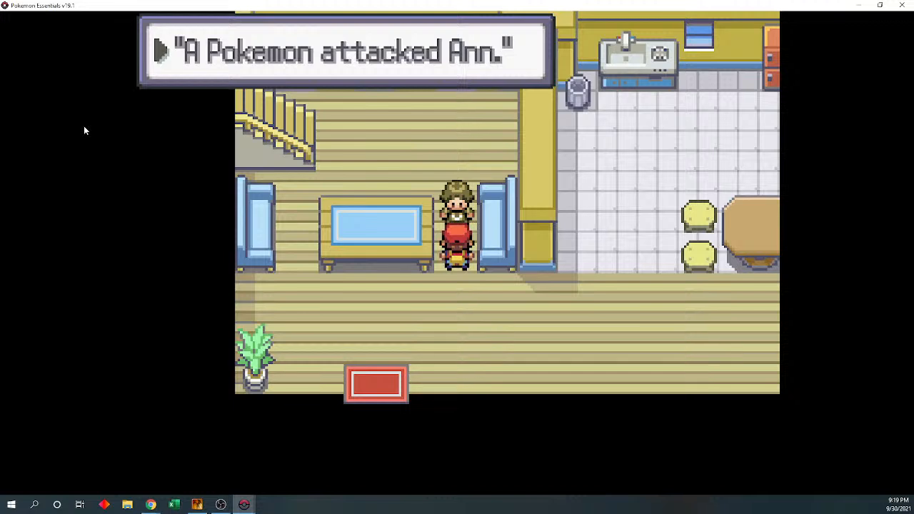
key("Return")
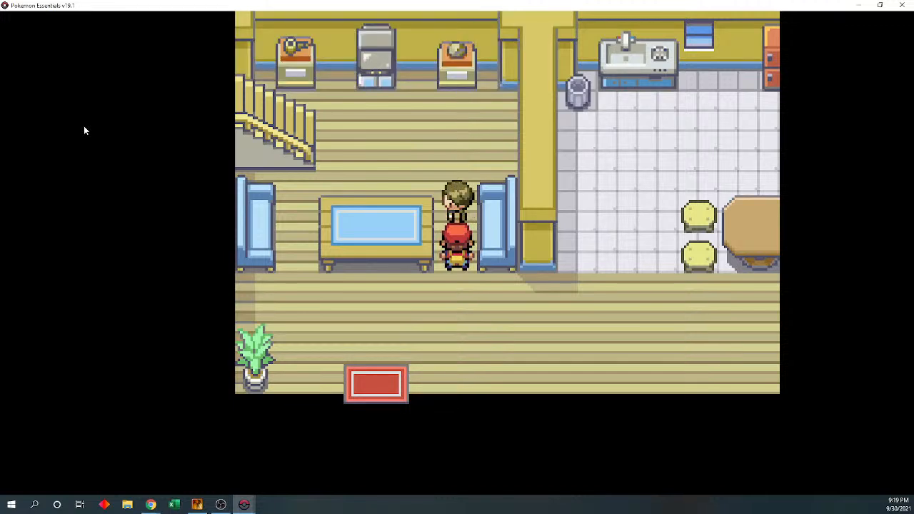
left_click(902, 5)
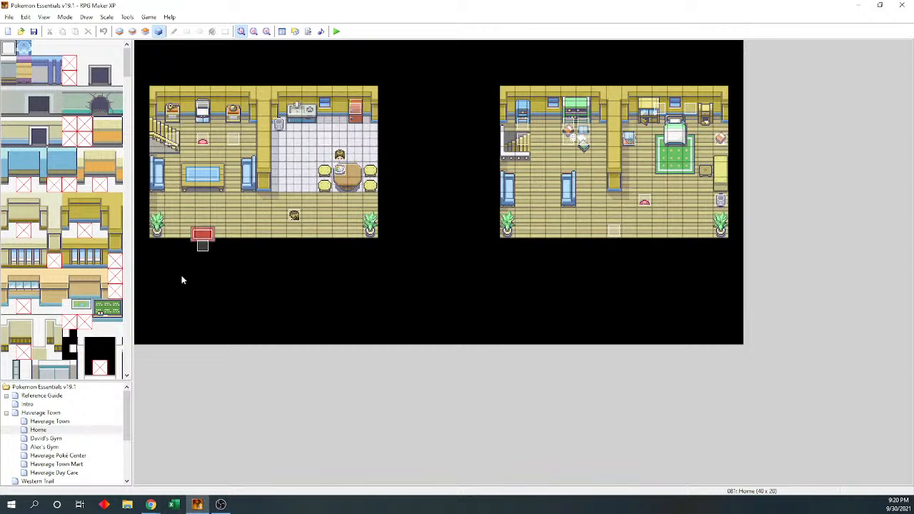
Review page 2 of event EV024 in the living room and move the event to tile 011,009 in the kitchen
double_click(234, 140)
left_click(327, 141)
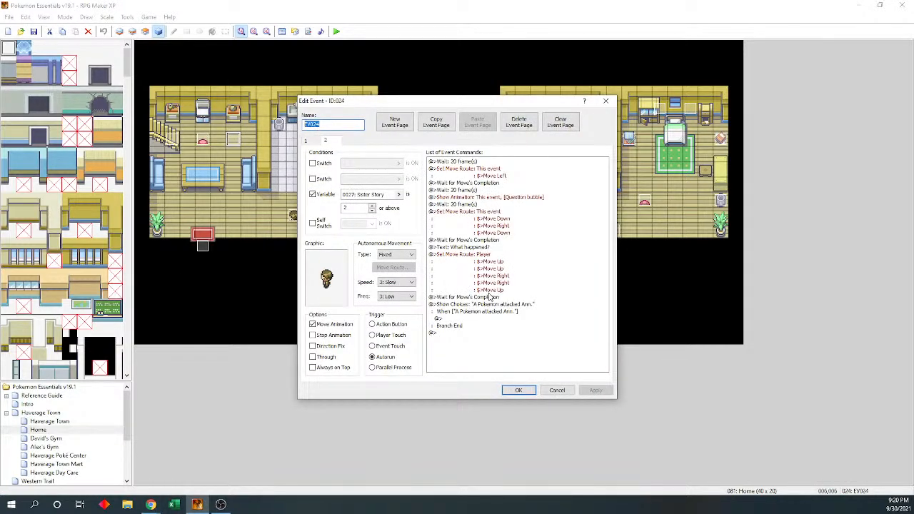
left_click(513, 394)
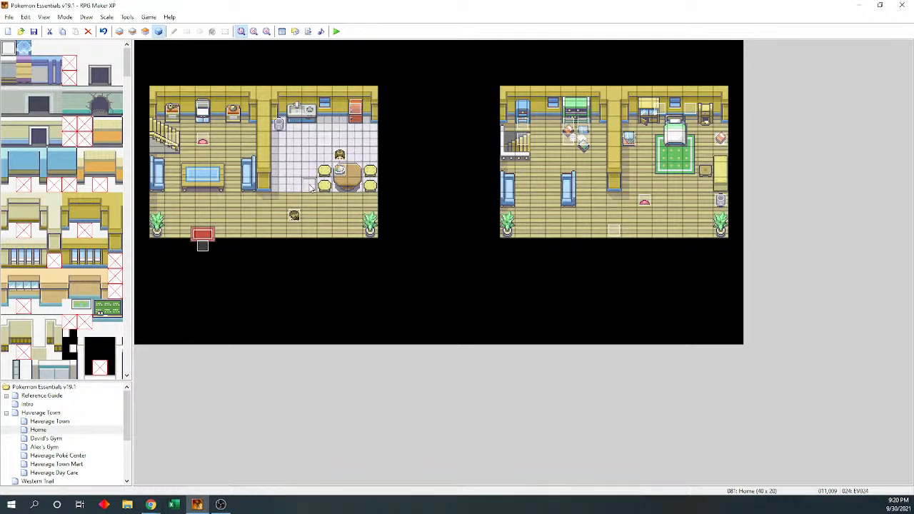
Open page 2 of event EV024 in the kitchen and review its first move route and question bubble animation
double_click(311, 187)
left_click_drag(384, 103, 586, 105)
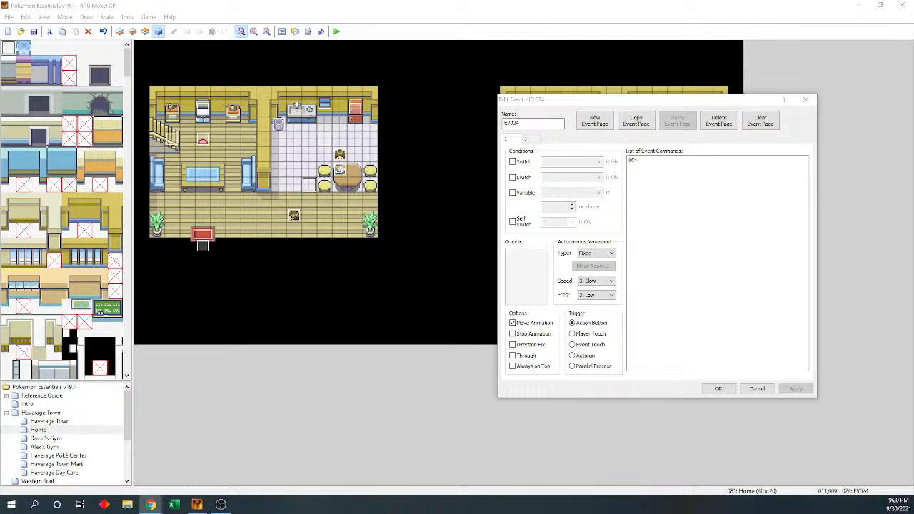
left_click_drag(607, 101, 559, 126)
left_click(479, 167)
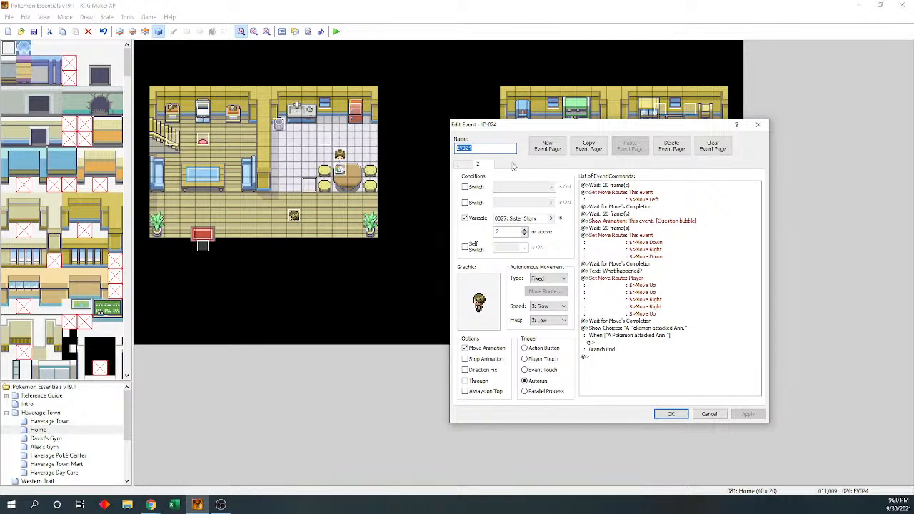
left_click(648, 200)
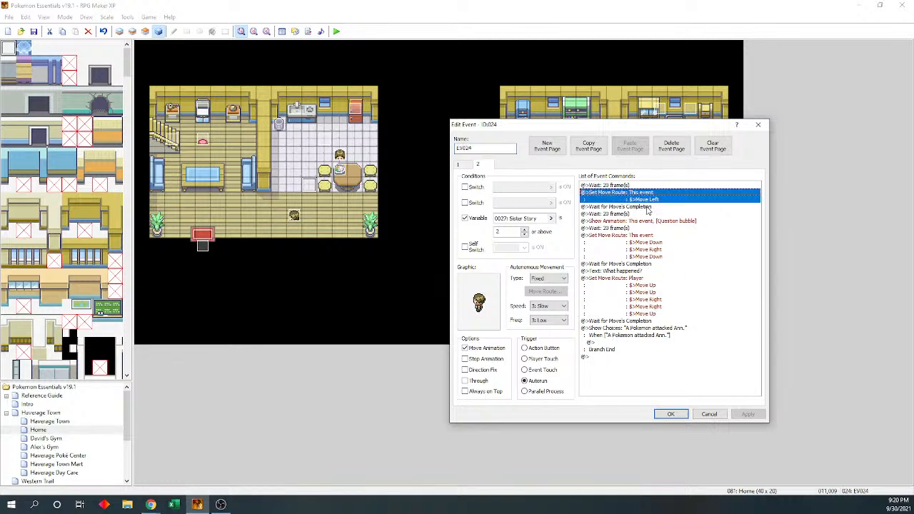
left_click(646, 221)
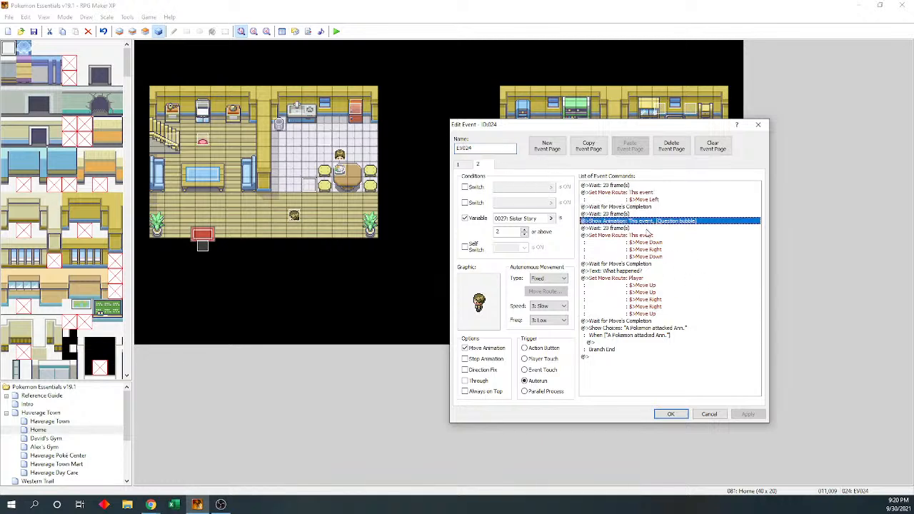
In the event's own second move route, replace the last two moves so it runs Move Down, Move Left
left_click(643, 236)
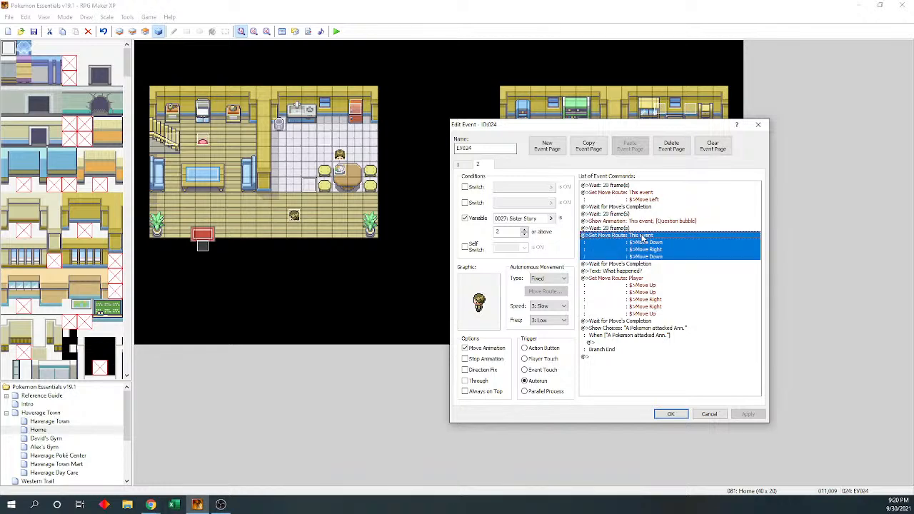
double_click(643, 238)
left_click(553, 237)
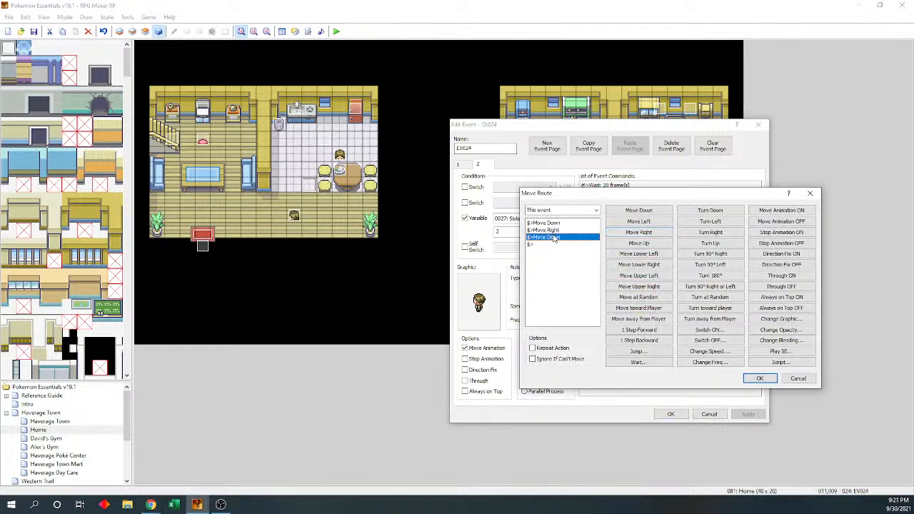
key("Delete")
key("Up")
key("Delete")
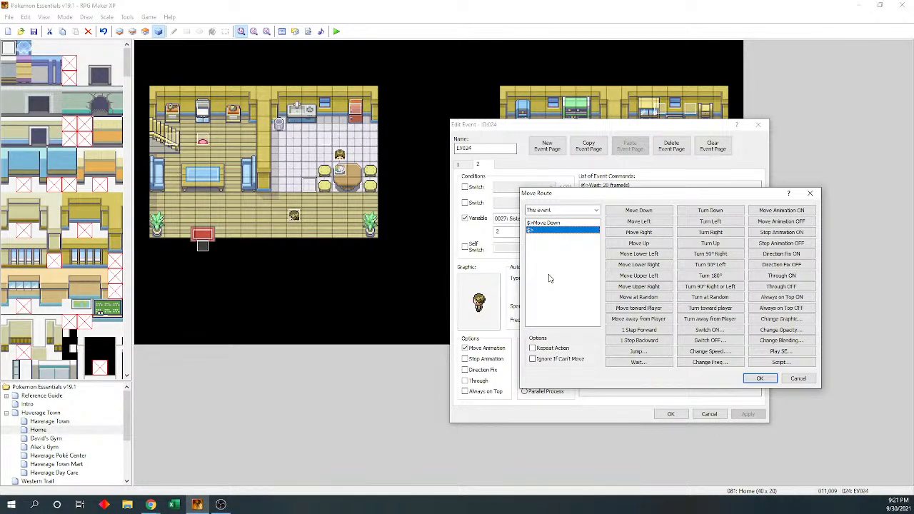
left_click(651, 222)
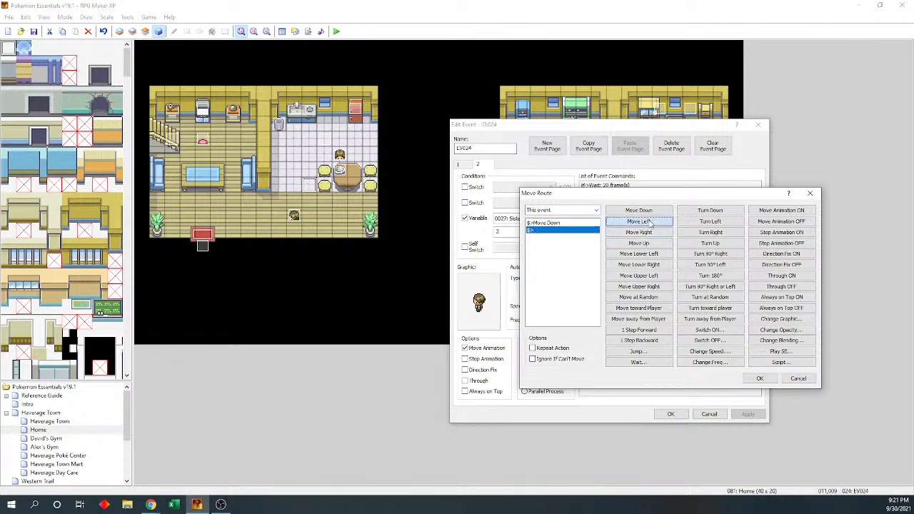
left_click(761, 378)
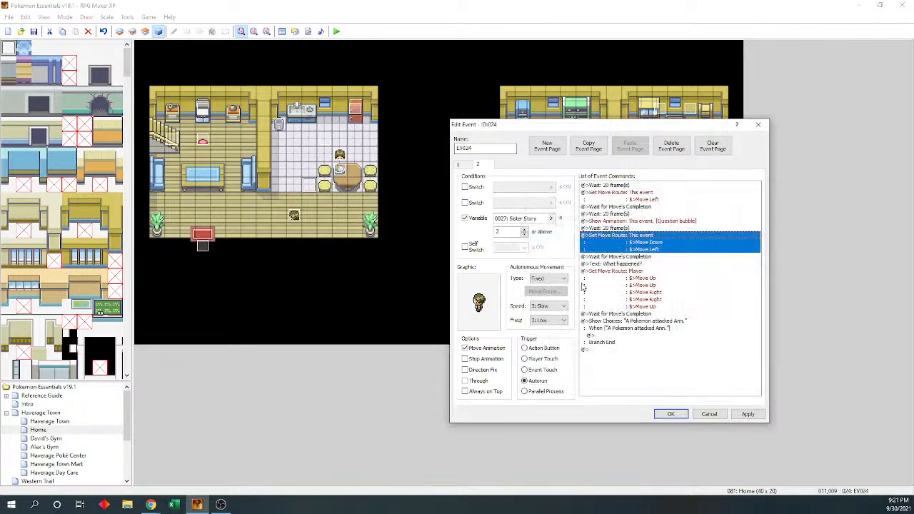
In the player's move route, replace the final Move Up with two Move Right commands
left_click(639, 196)
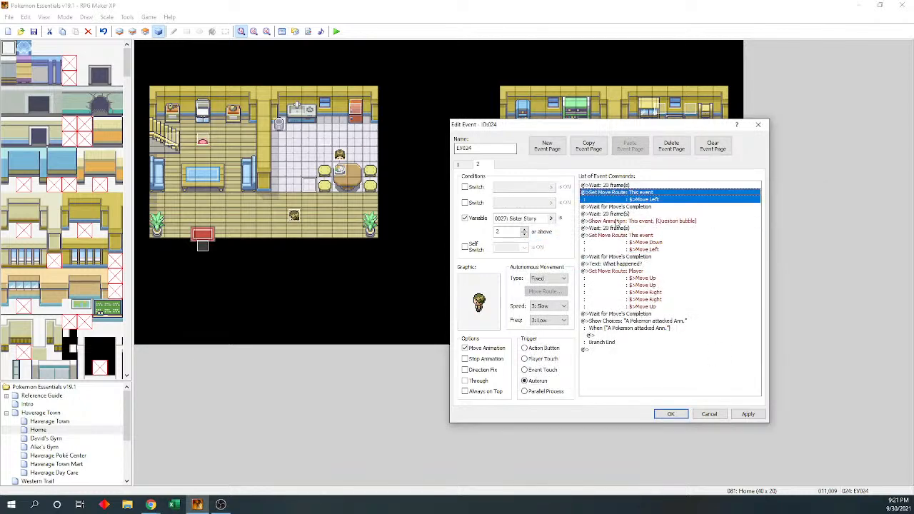
left_click(616, 222)
key("Down")
key("Down")
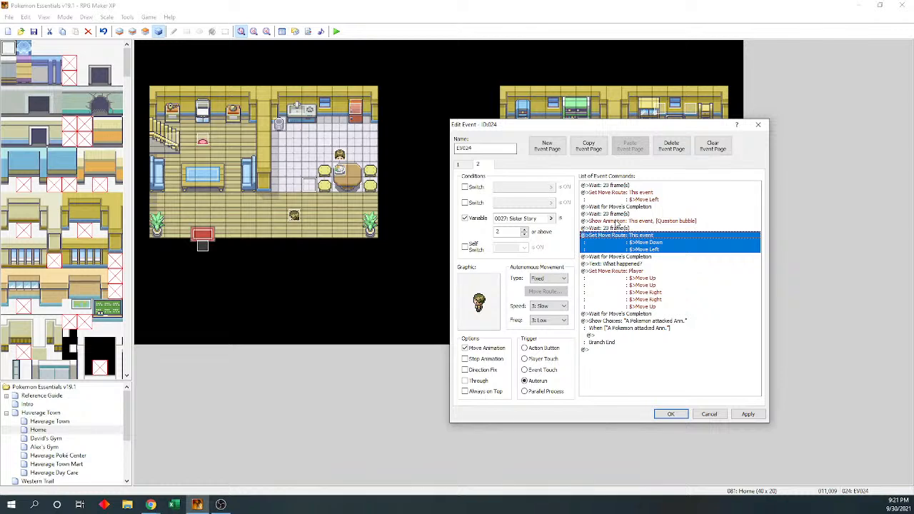
key("Down")
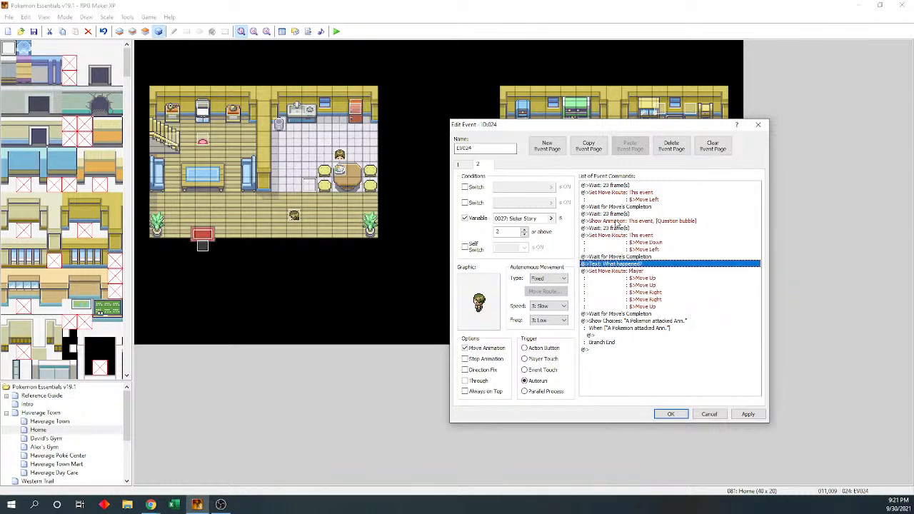
key("Down")
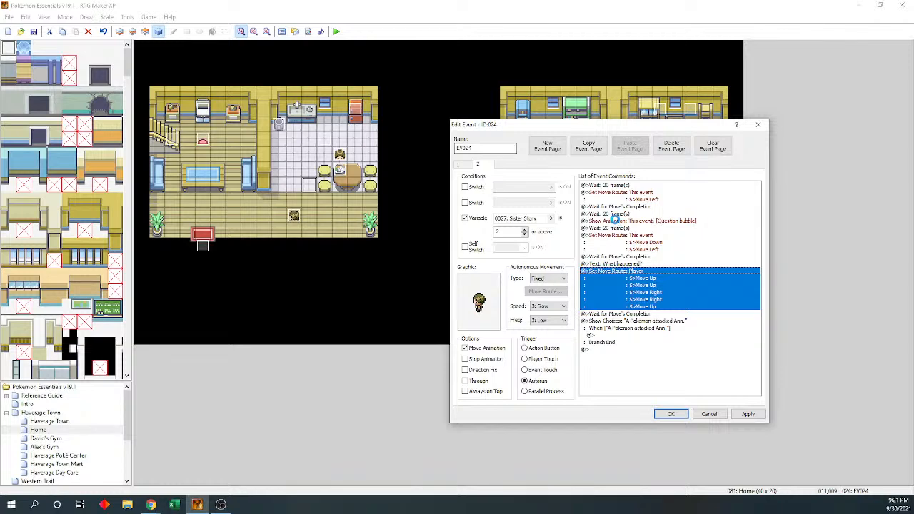
key("Return")
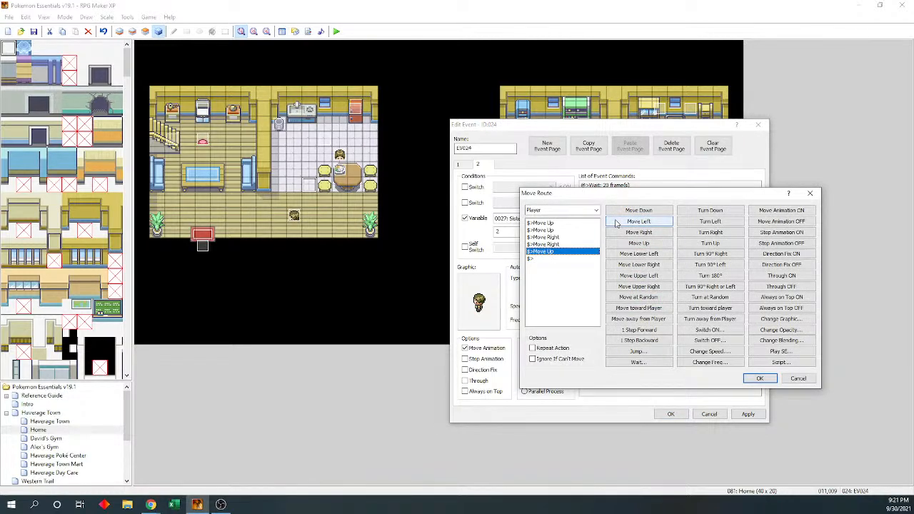
key("Delete")
double_click(638, 232)
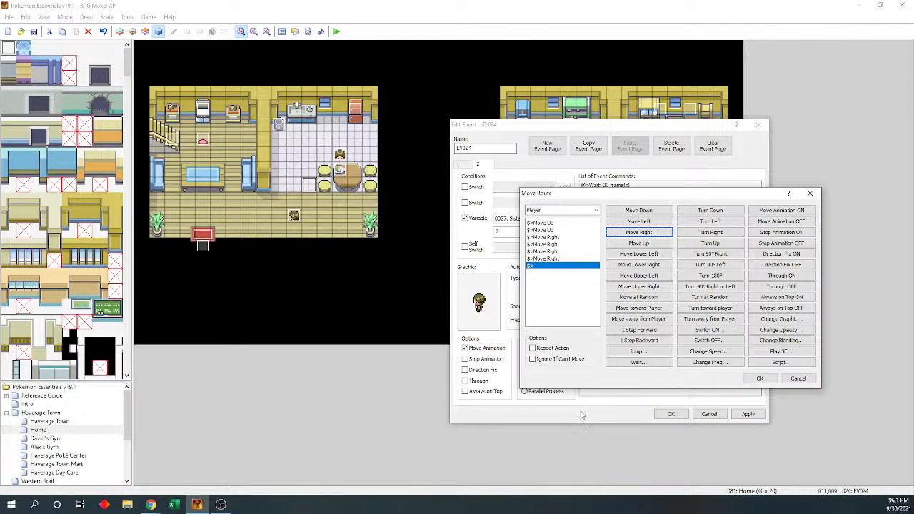
left_click(759, 378)
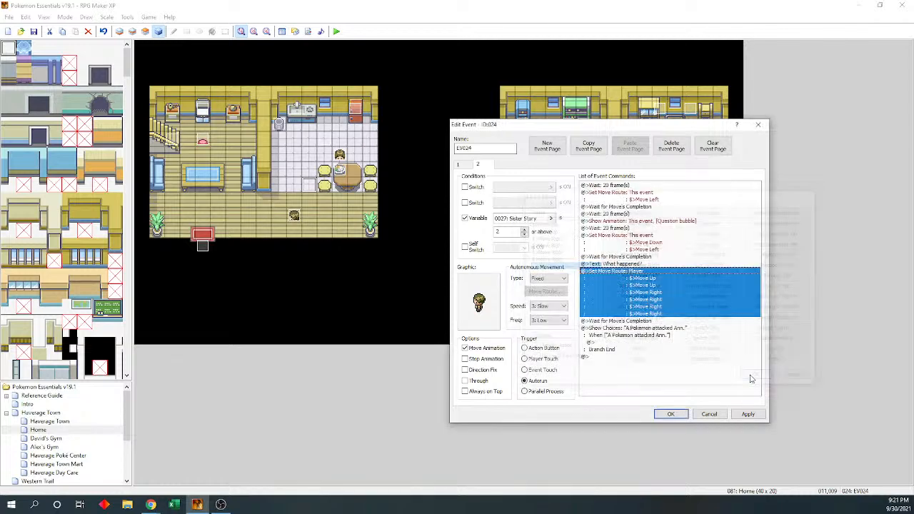
left_click(634, 329)
left_click(607, 342)
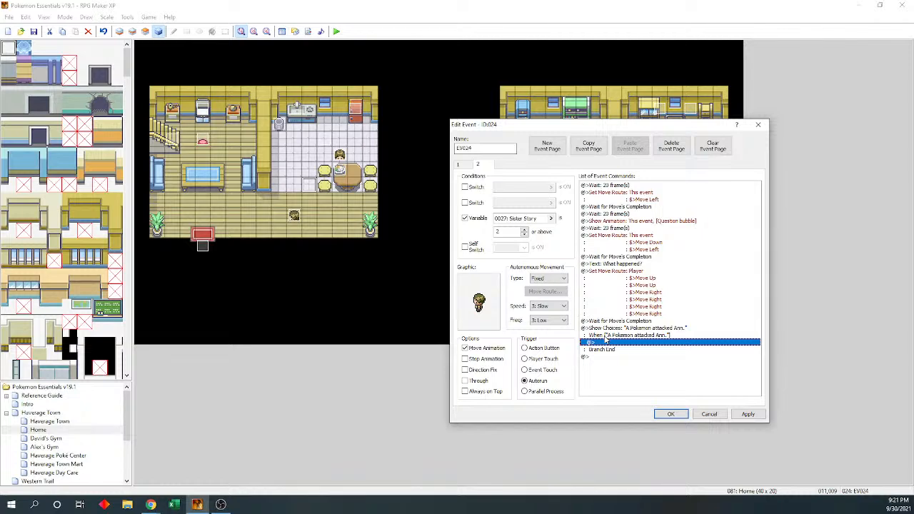
double_click(607, 342)
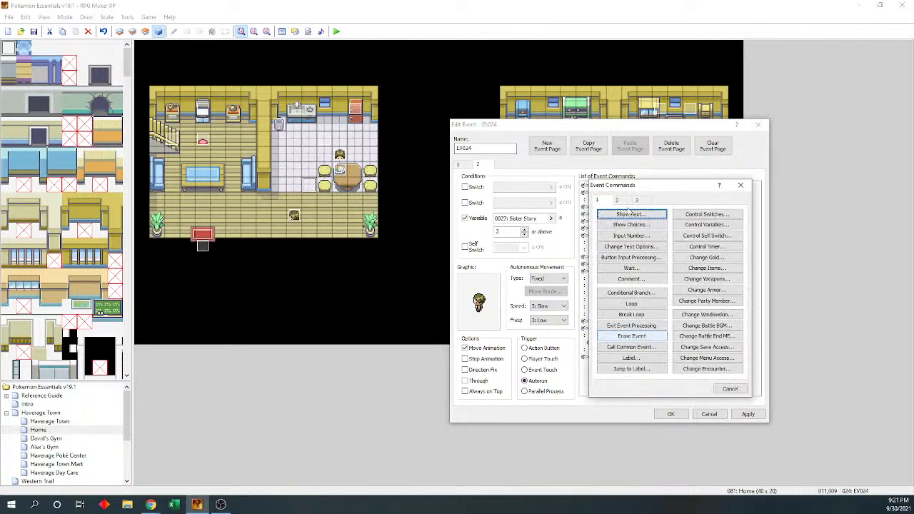
left_click(631, 214)
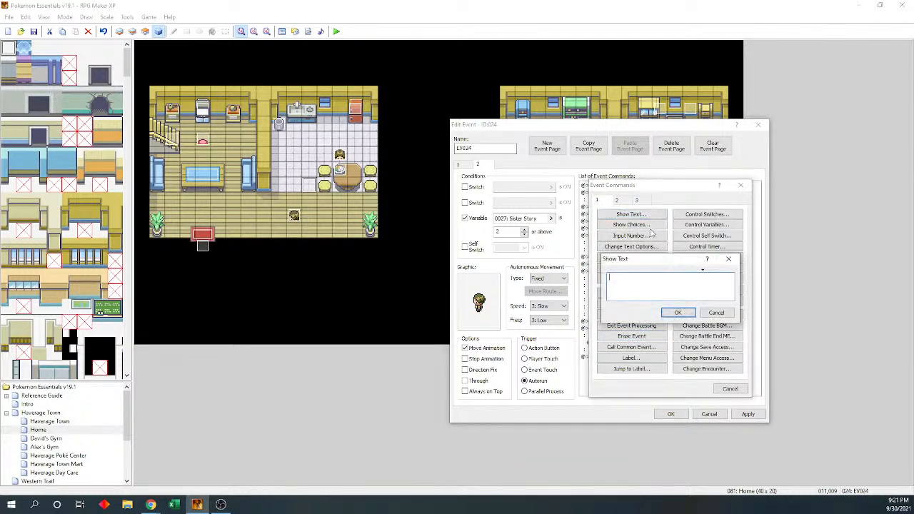
left_click(715, 316)
left_click(734, 391)
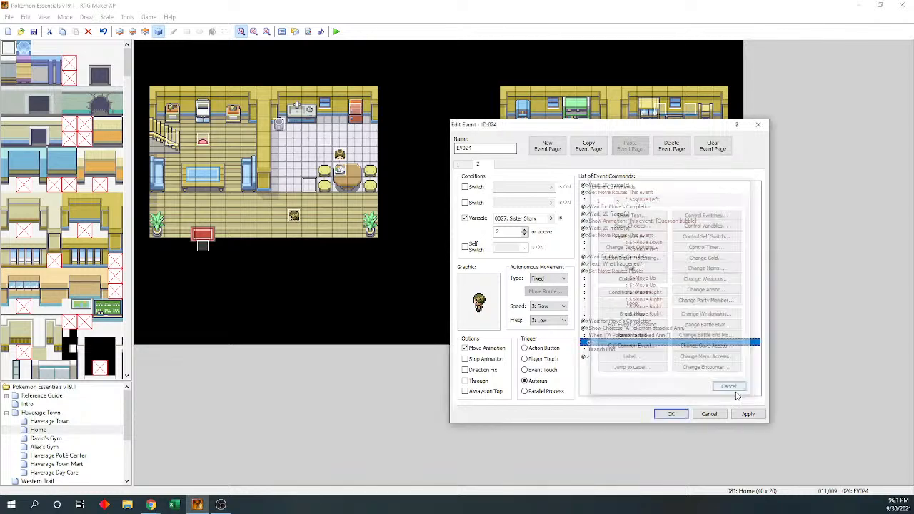
Add a Show Animation command with the Exclaim bubble on this event inside the "A Pokemon attacked Ann." choice branch
double_click(699, 372)
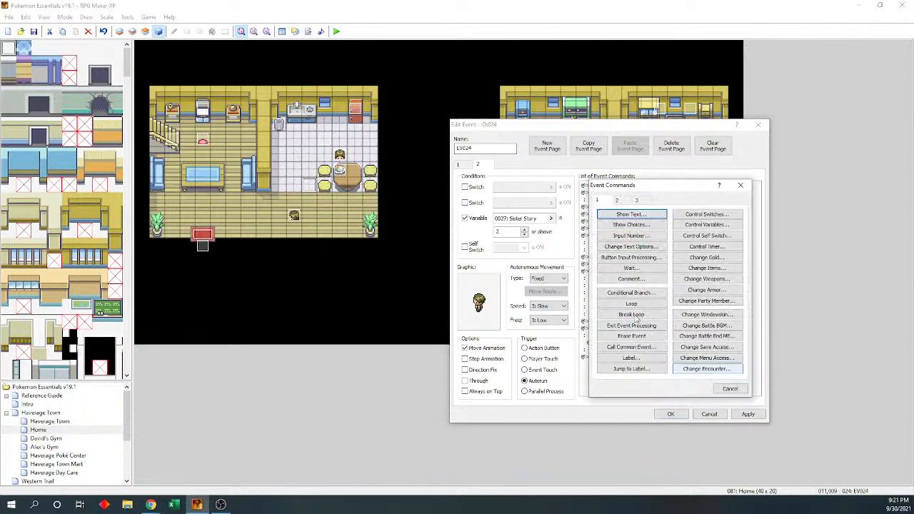
left_click(618, 201)
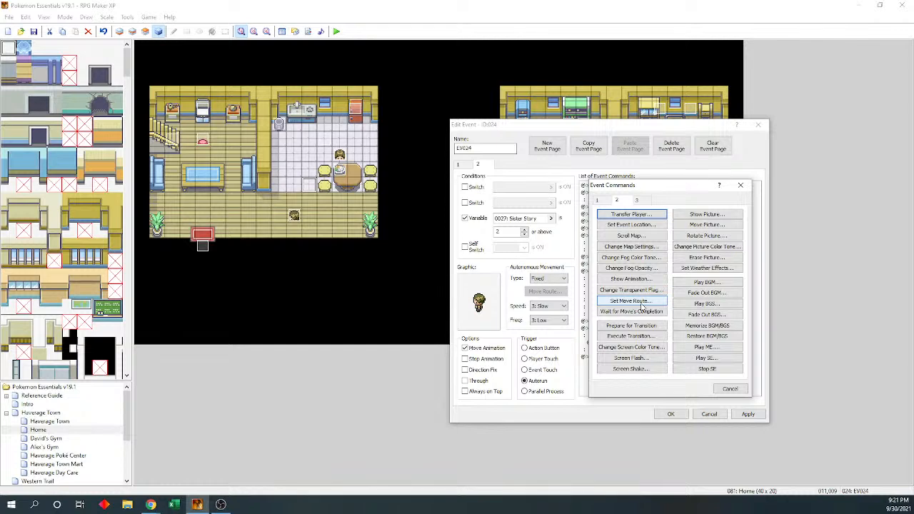
left_click(642, 280)
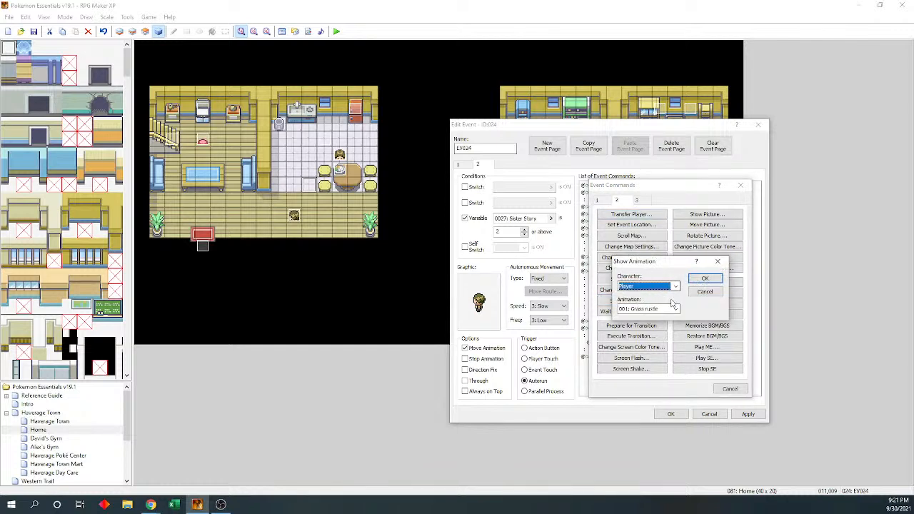
left_click(674, 286)
left_click(663, 302)
left_click(664, 309)
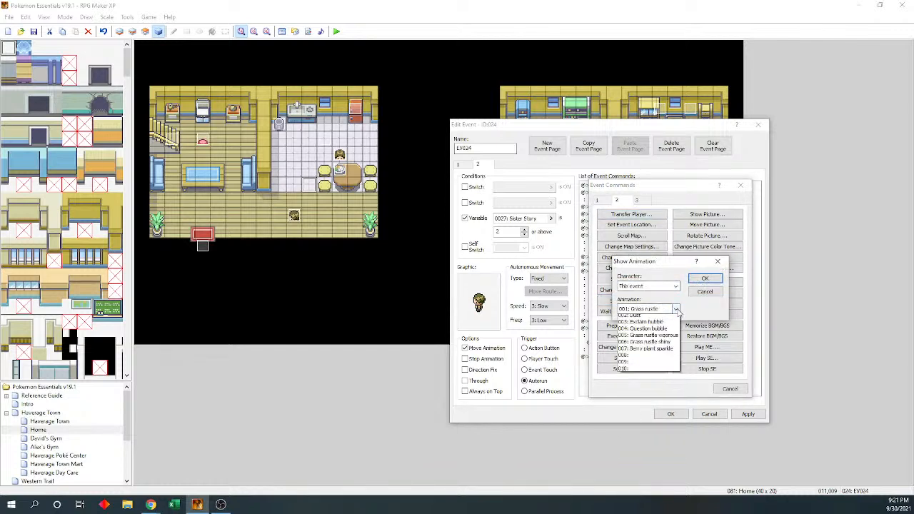
left_click(663, 332)
left_click(705, 278)
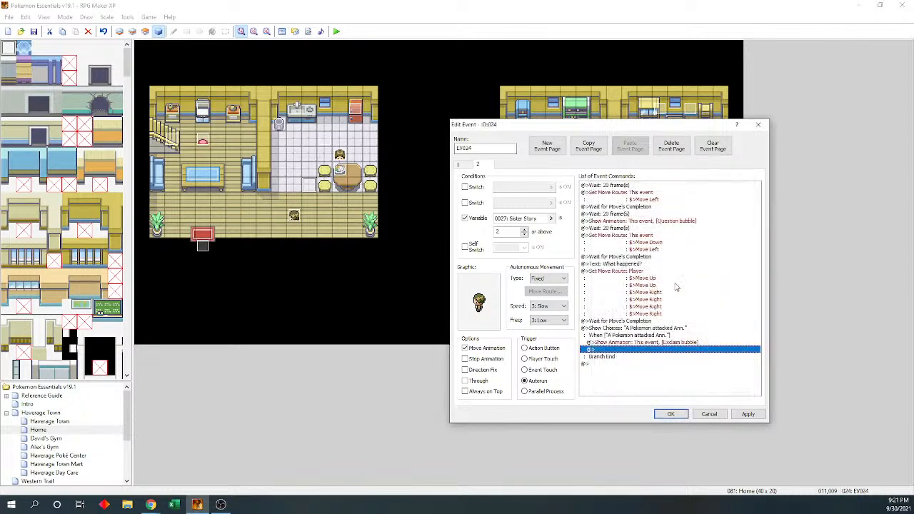
Add the message "Is she alright?" after the exclaim bubble in the choice branch
double_click(606, 349)
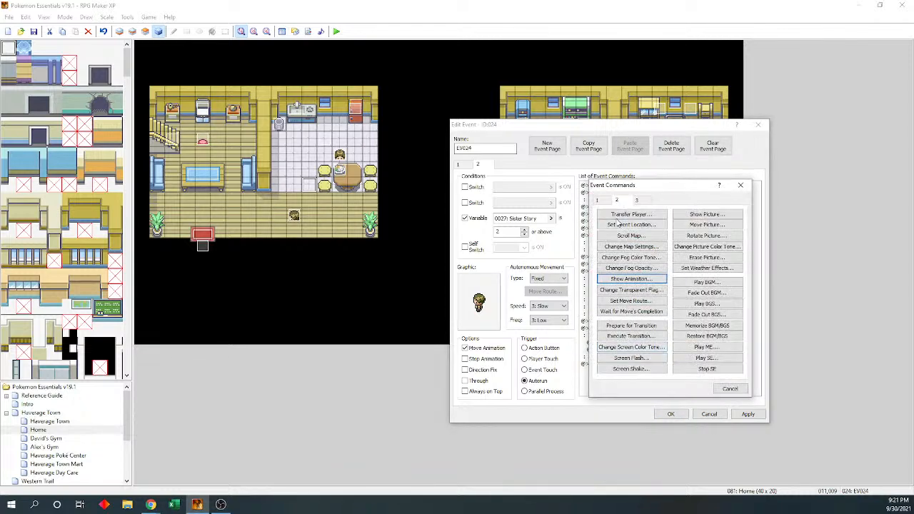
left_click(618, 215)
type("Is it")
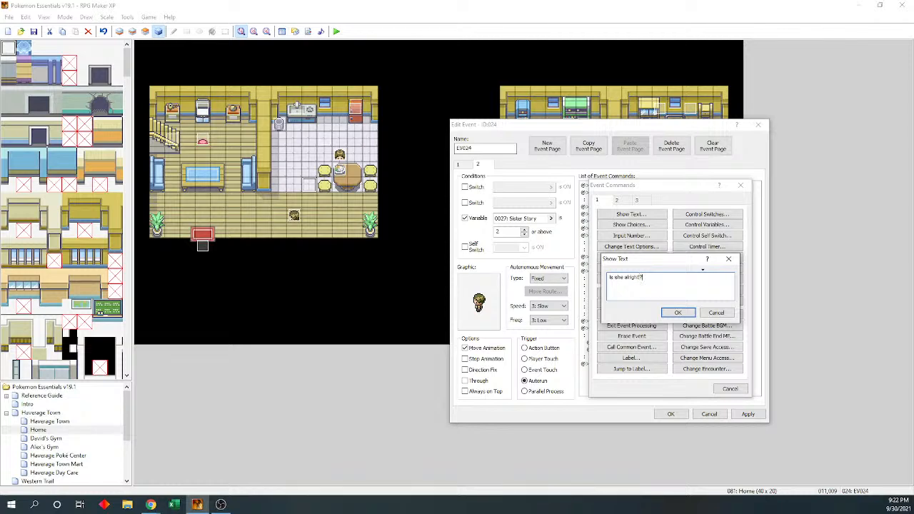
left_click(676, 312)
Copy the event's Move Down, Move Left route with its Wait for Move's Completion and paste both after the "Is she alright?" text
key("Up")
key("Up")
key("Up")
key("Up")
key("Up")
key("Up")
key("Up")
key("Up")
key("Up")
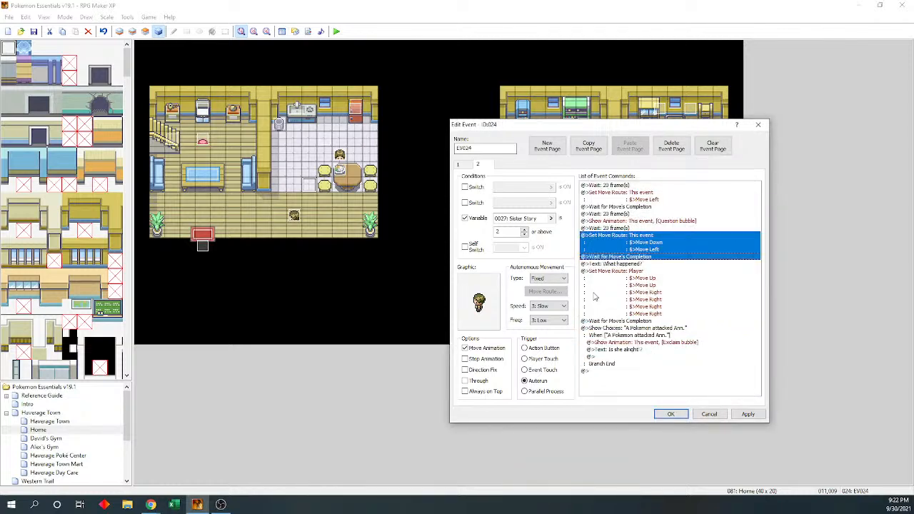
key("ctrl+c")
key("Down")
key("Down")
key("Down")
key("Down")
key("Down")
key("Down")
key("Down")
key("Down")
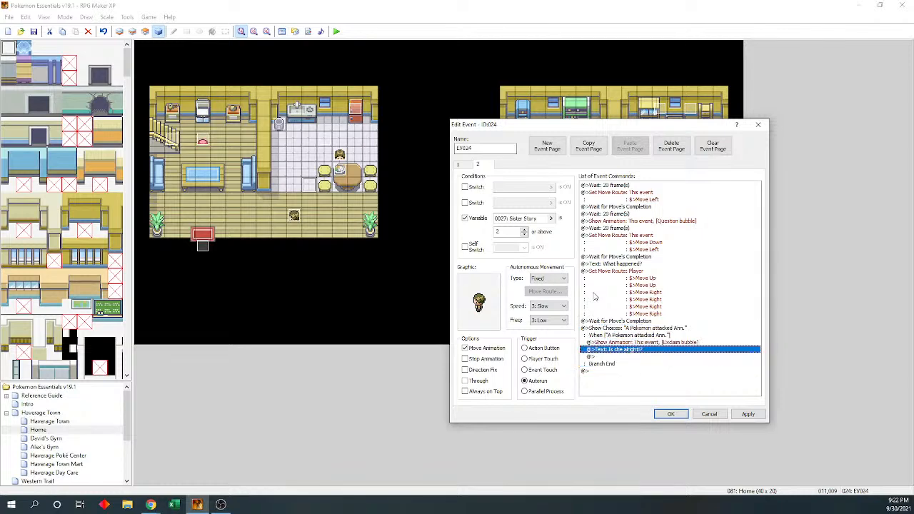
key("ctrl+v")
Extend the pasted move route with two more Move Left commands, a Move Up and a Turn Left
key("Up")
key("Up")
key("Return")
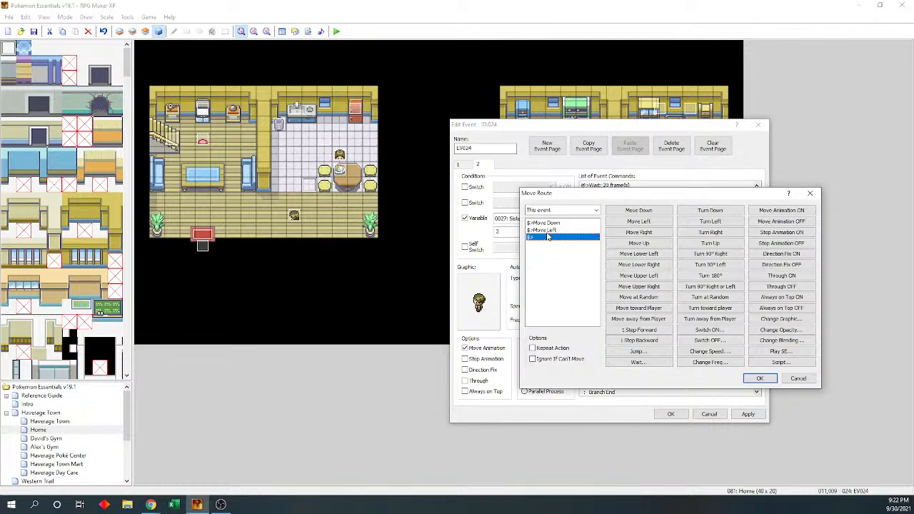
left_click(639, 223)
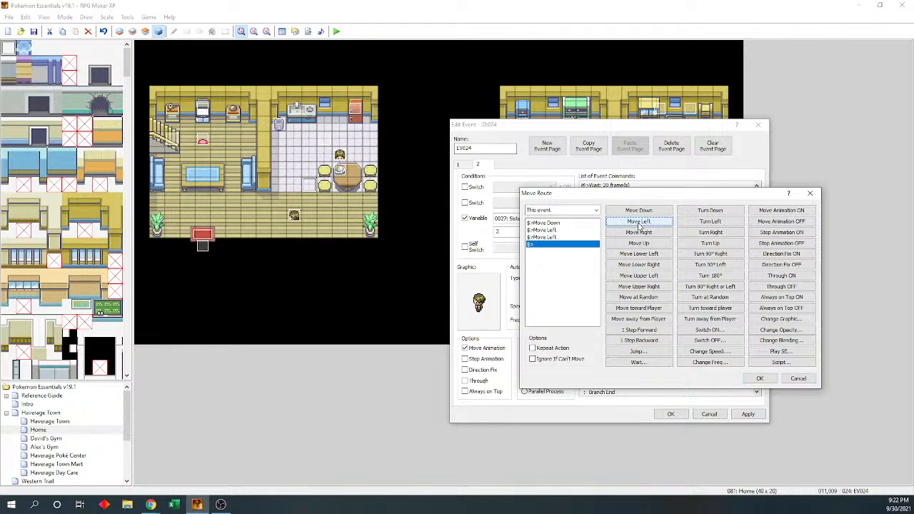
left_click(639, 223)
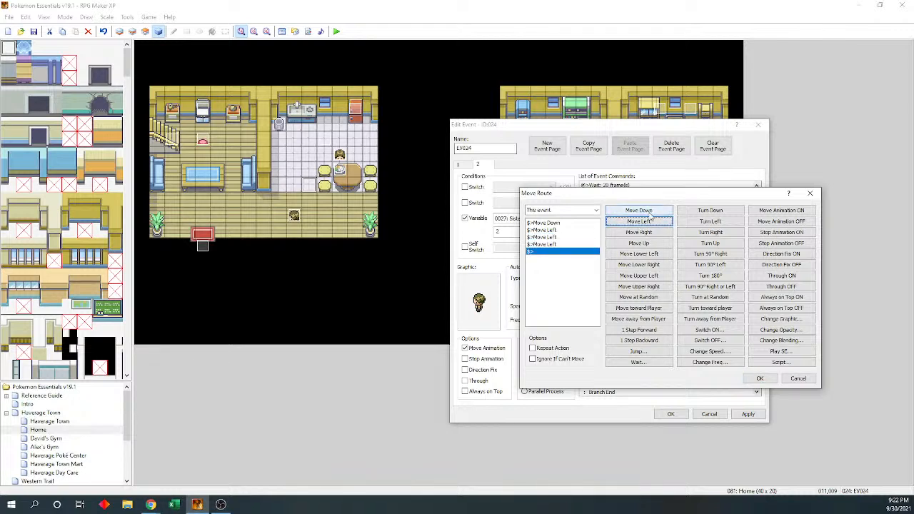
left_click(652, 245)
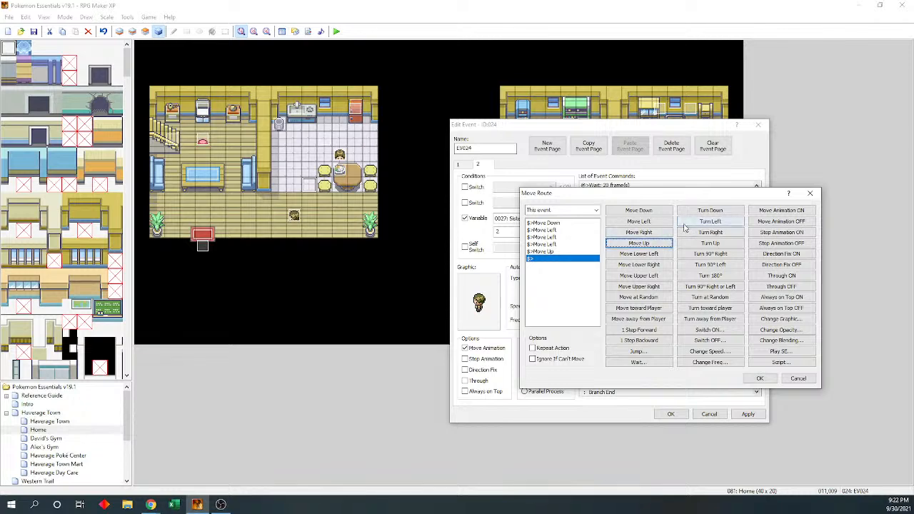
left_click(710, 222)
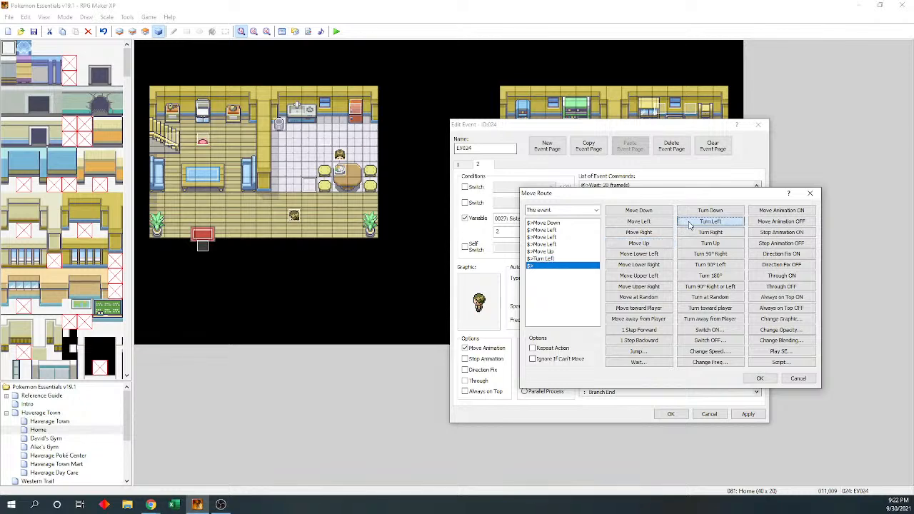
left_click(759, 378)
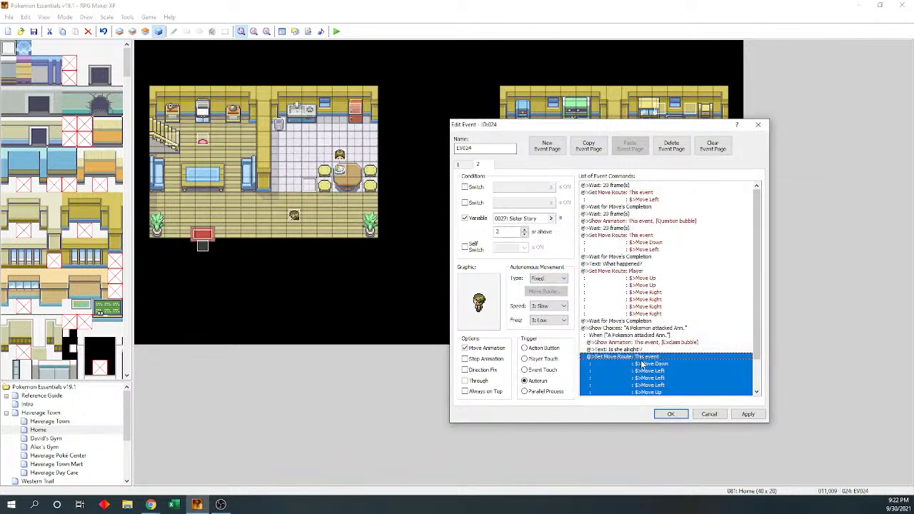
Copy the Question bubble animation with its 20-frame wait and paste both directly after the Turn Left route in the choice branch
scroll(591, 366, "down", 2)
left_click(610, 374)
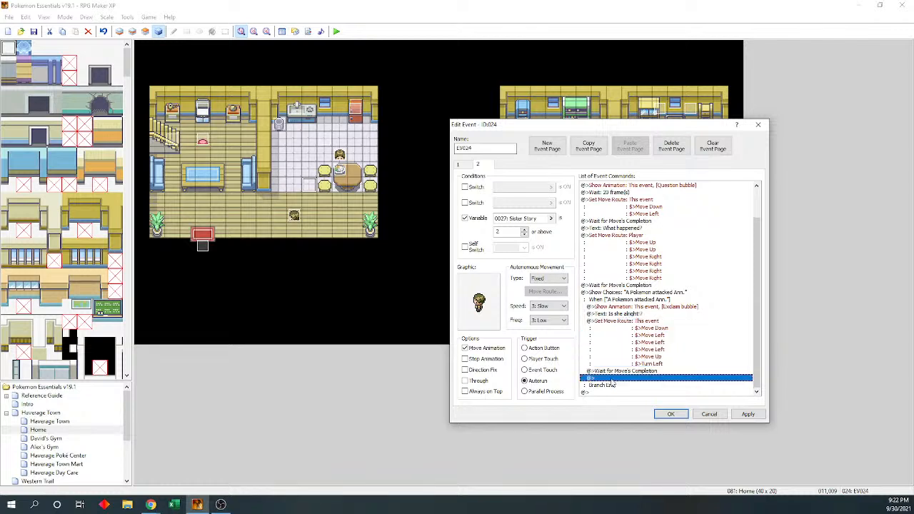
left_click(614, 365)
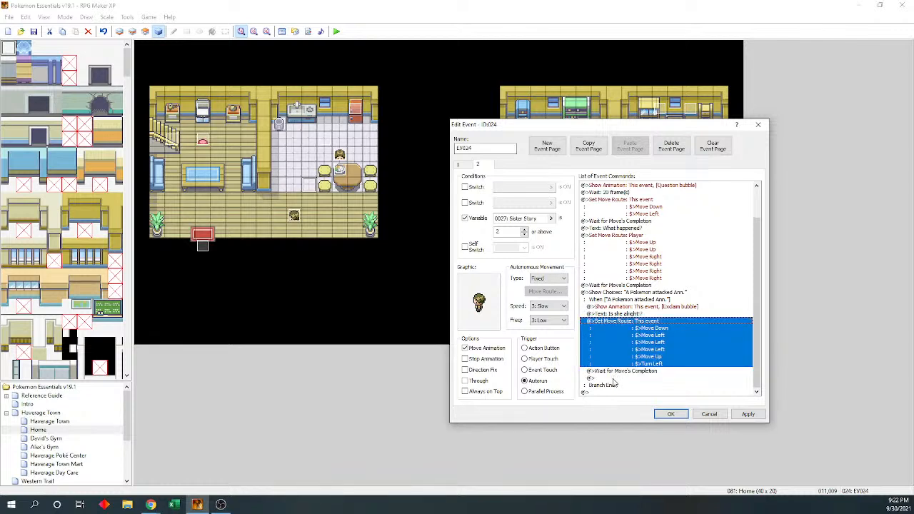
left_click(612, 379)
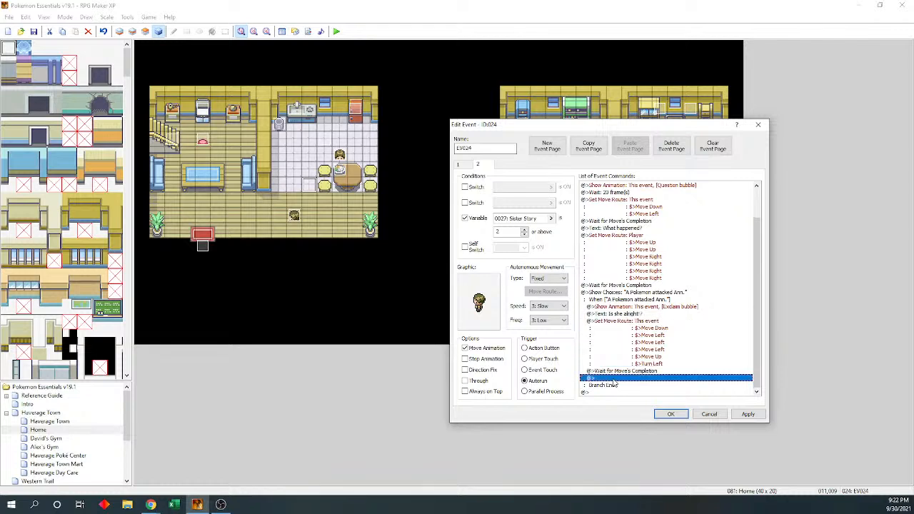
left_click_drag(636, 186, 635, 190)
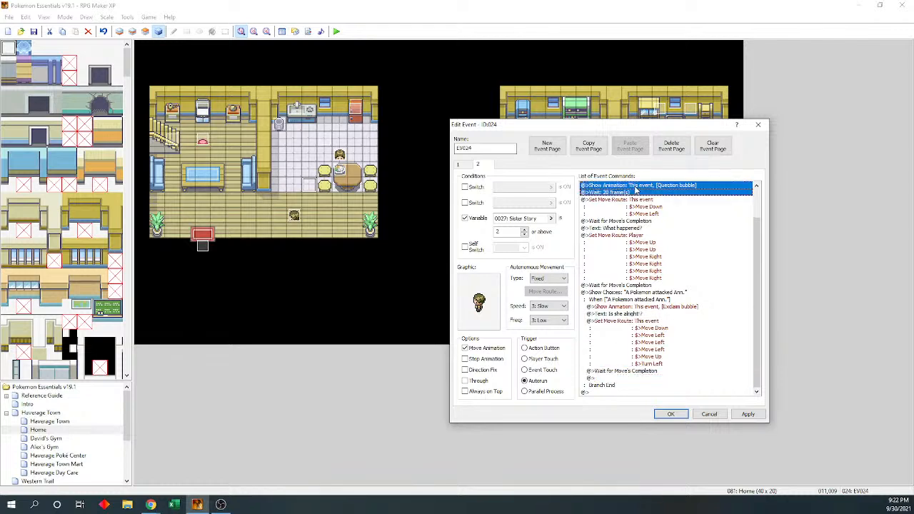
key("ctrl+c")
key("Down")
key("Down")
key("Down")
key("Down")
key("Down")
key("Down")
key("Down")
key("Down")
key("Down")
key("Down")
key("Down")
key("Down")
key("Down")
key("Down")
key("Up")
key("Up")
key("Up")
key("ctrl+v")
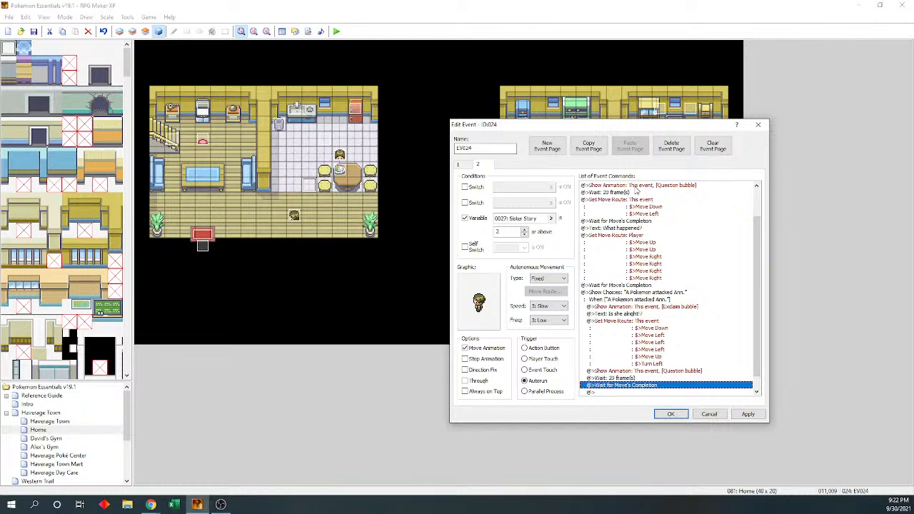
Move the pasted Question bubble animation and 20-frame wait below the branch's Wait for Move's Completion
key("Up")
key("Up")
key("shift+Down")
key("ctrl+x")
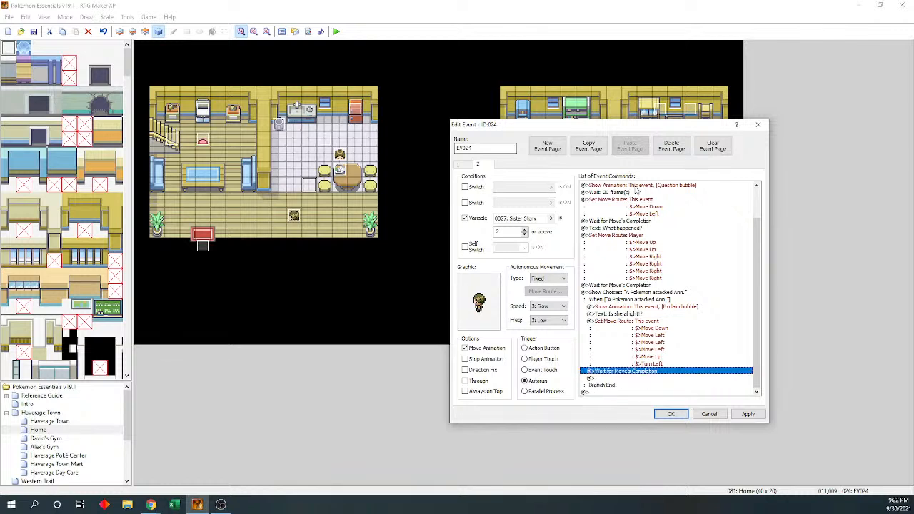
key("Down")
key("ctrl+v")
Change the pasted Question bubble animation on this event to the Dust animation
key("Up")
key("Up")
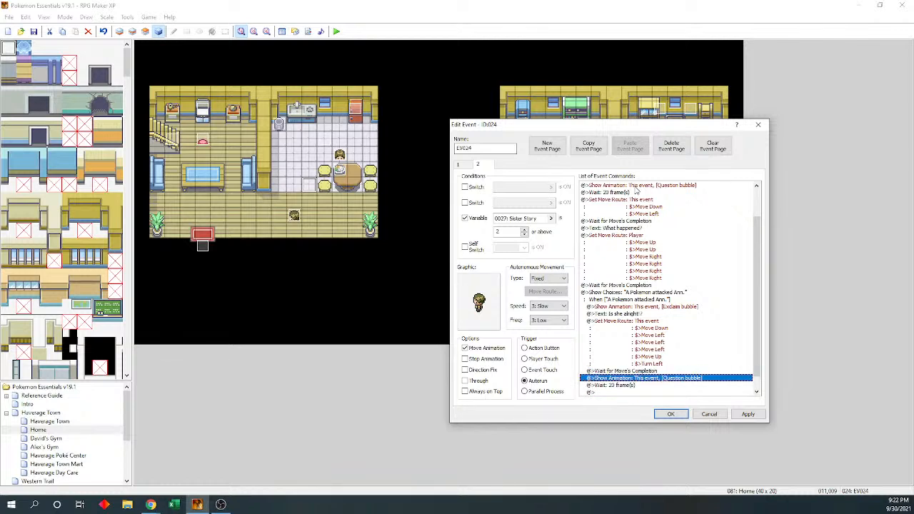
key("Return")
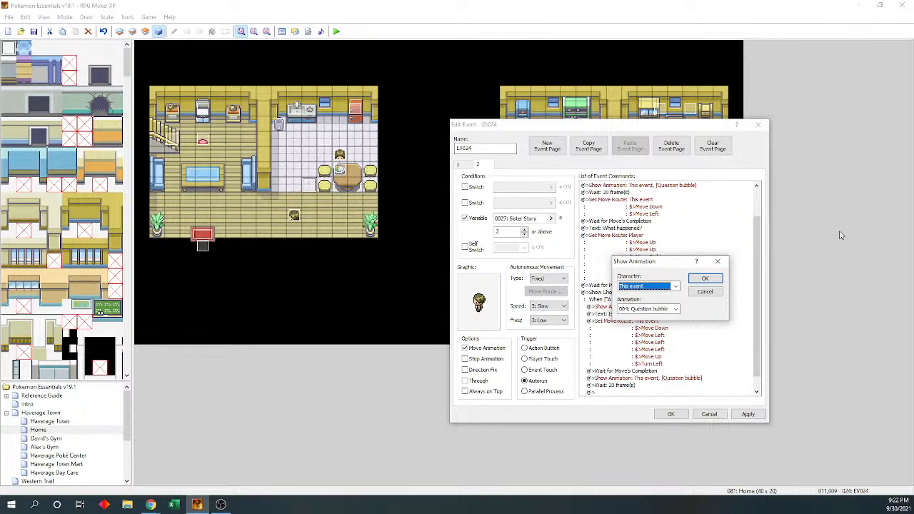
left_click(675, 309)
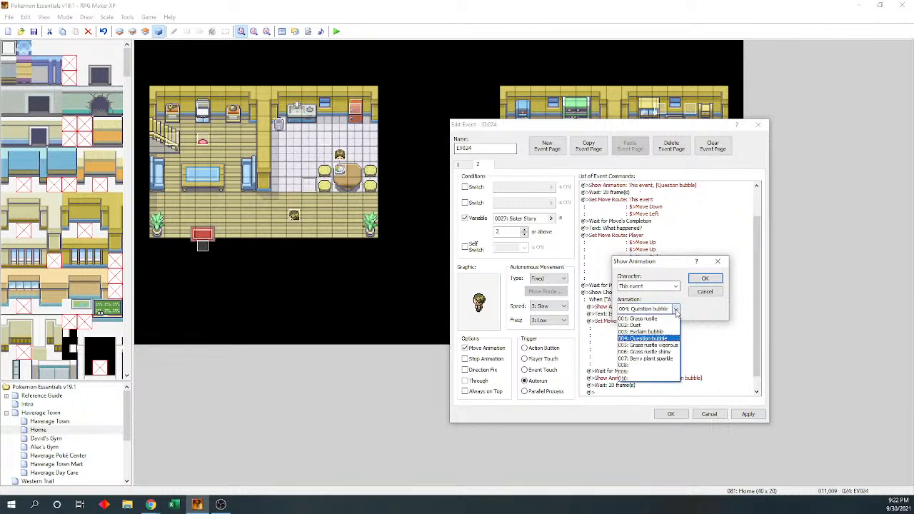
left_click(660, 325)
left_click(706, 284)
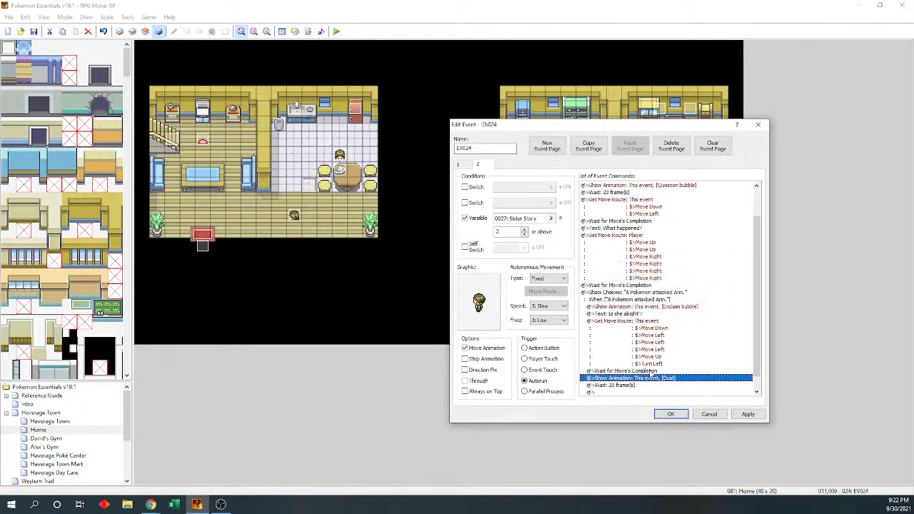
left_click(652, 392)
scroll(651, 389, "down", 1)
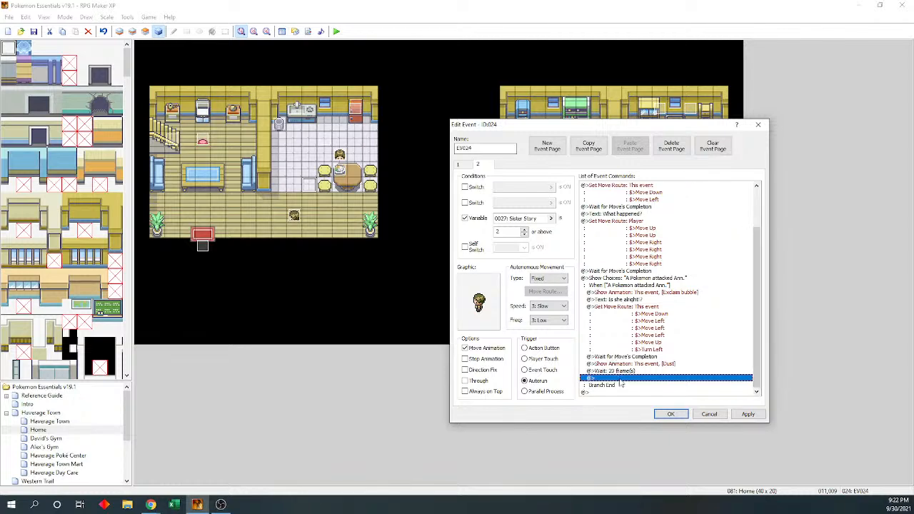
double_click(640, 379)
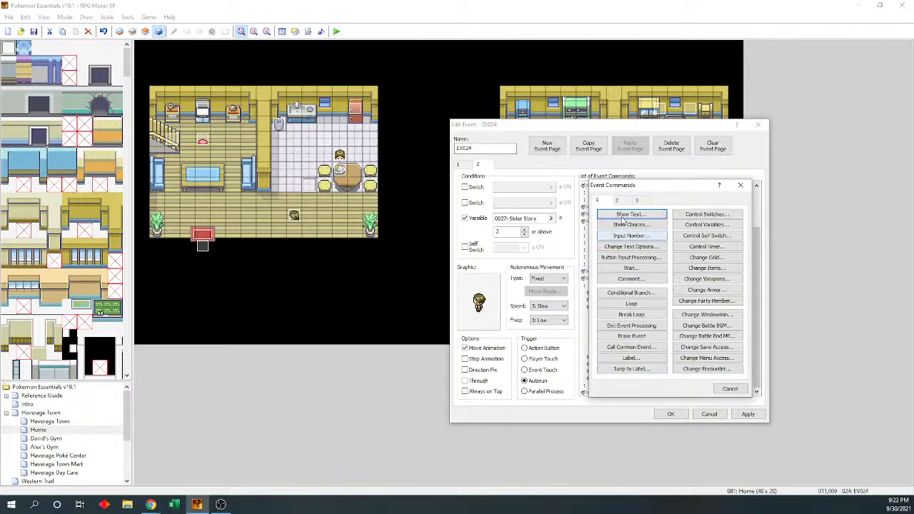
left_click(743, 188)
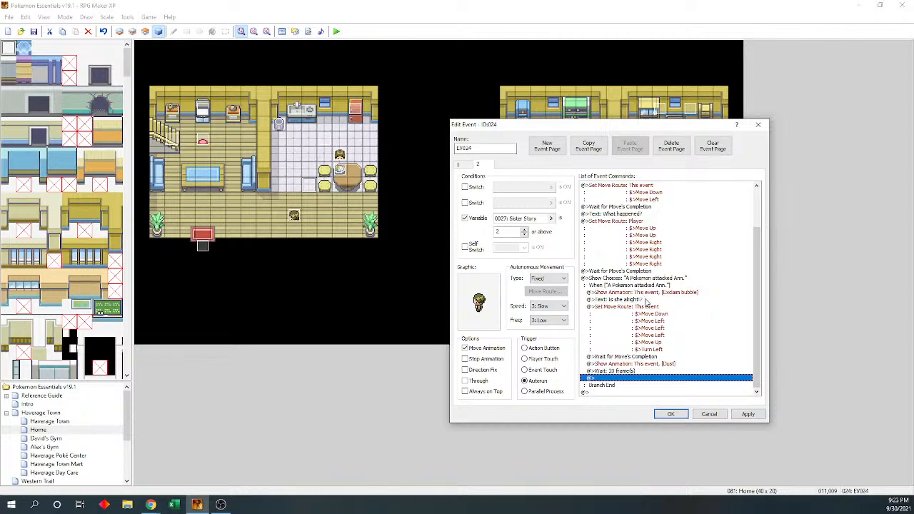
Copy the branch's move route together with its Wait for Move's Completion and paste both after the 20-frame wait
left_click(646, 307)
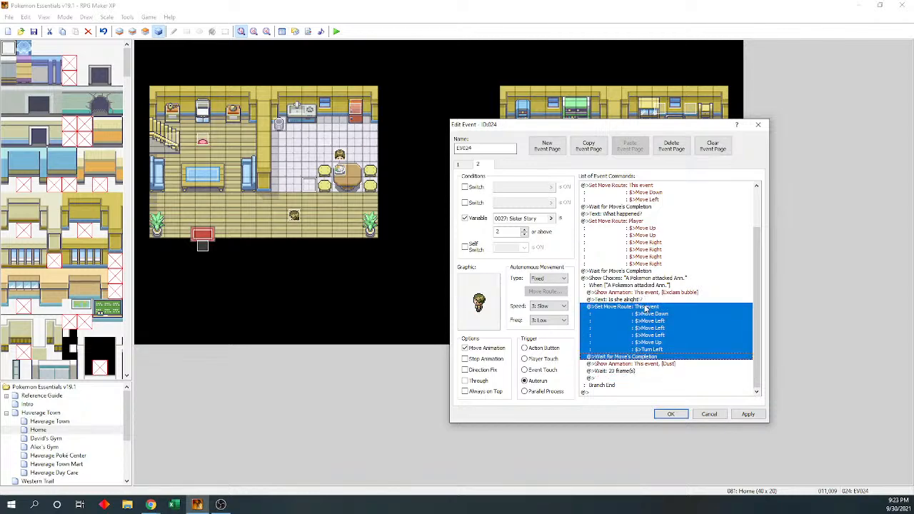
key("Down")
key("Down")
key("Down")
key("ctrl+v")
Replace all commands in the pasted move route with a single Turn Right
key("Up")
key("Up")
key("space")
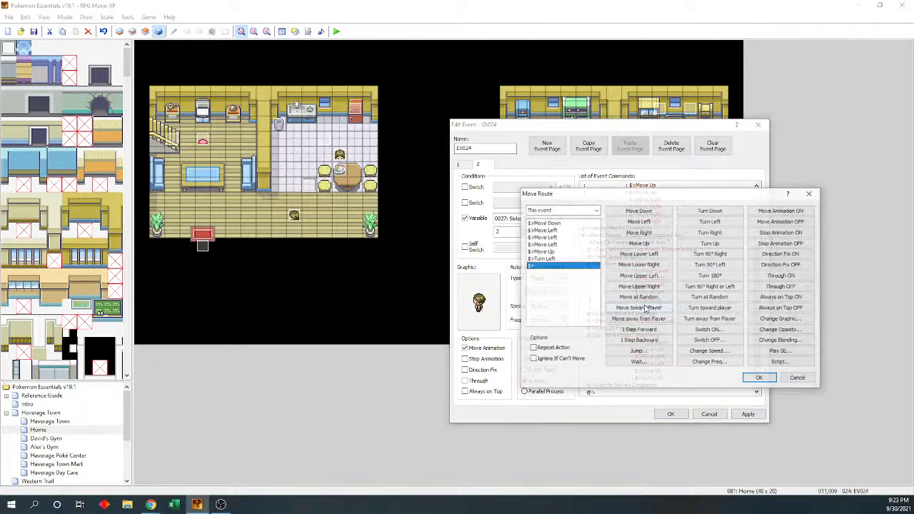
left_click(571, 223)
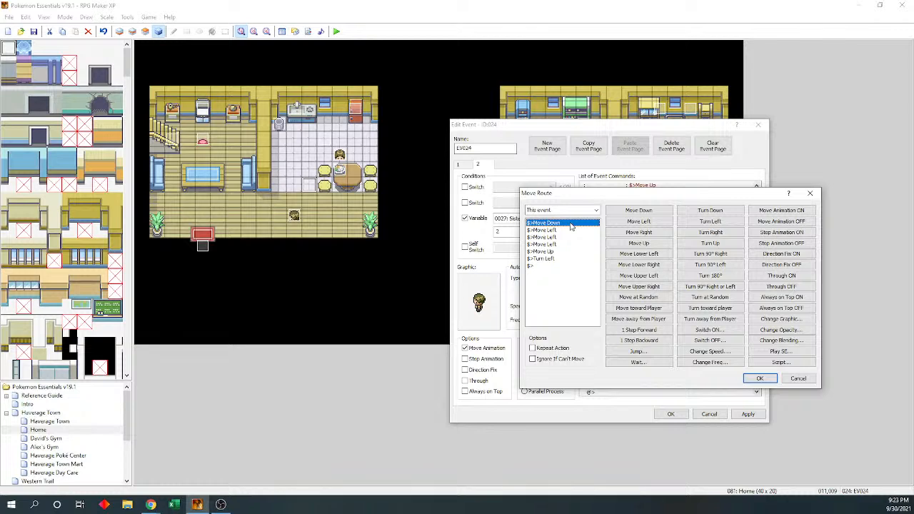
key("Delete")
key("Delete")
key("Delete")
key("Delete")
key("Delete")
key("Delete")
key("Delete")
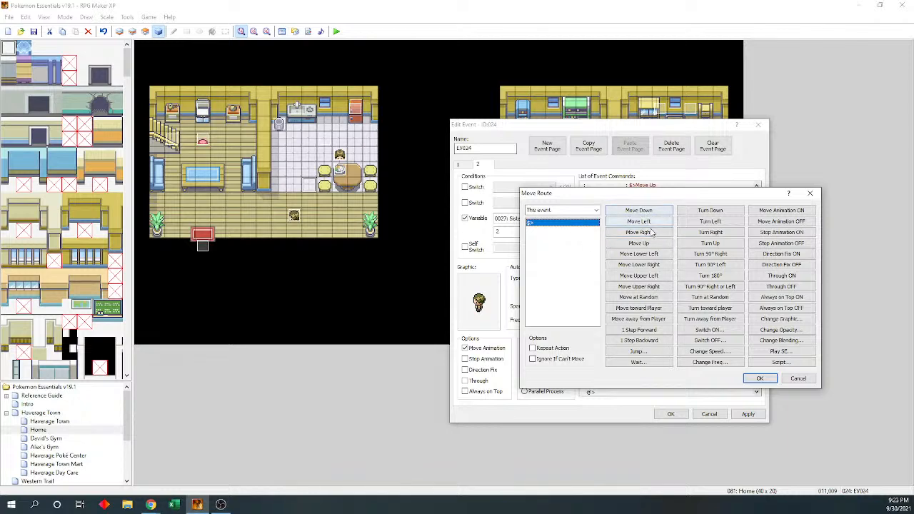
left_click(709, 233)
left_click(760, 379)
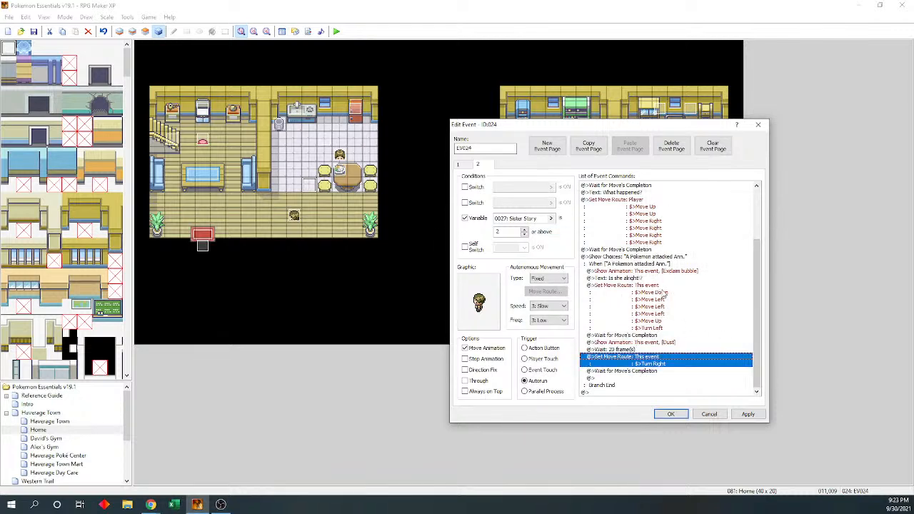
Duplicate this event's Turn Right move route directly below itself
key("ctrl+c")
key("Down")
key("ctrl+v")
Change the duplicated move route to target the Player with a single Turn Left
key("Up")
key("space")
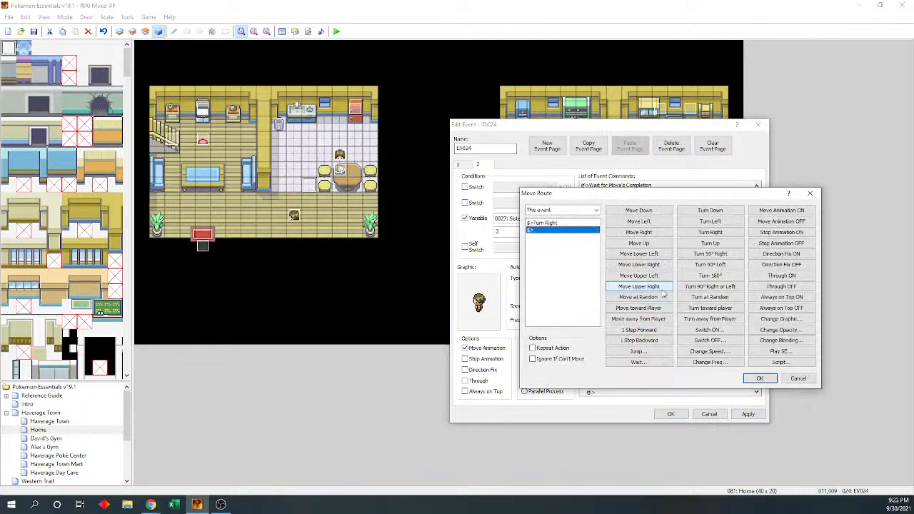
left_click(595, 210)
left_click(584, 223)
left_click(573, 225)
key("Delete")
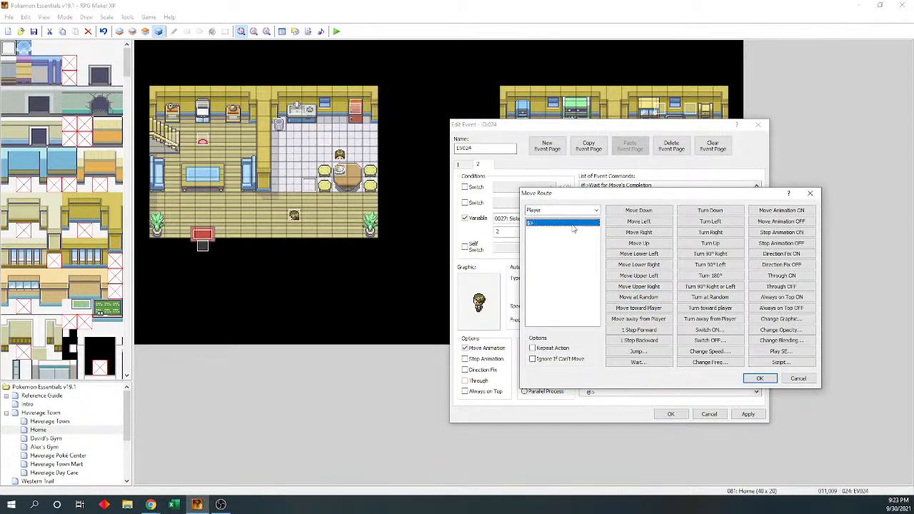
left_click(659, 222)
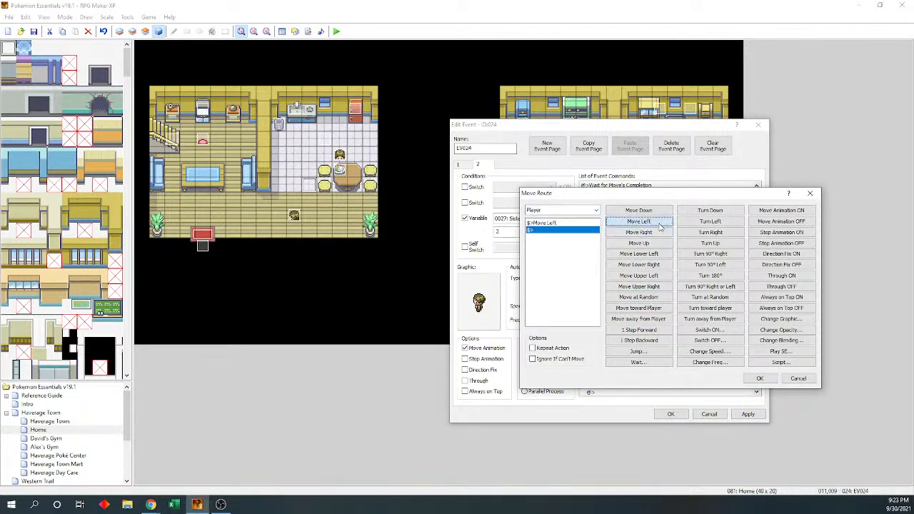
left_click(564, 223)
key("Delete")
left_click(710, 222)
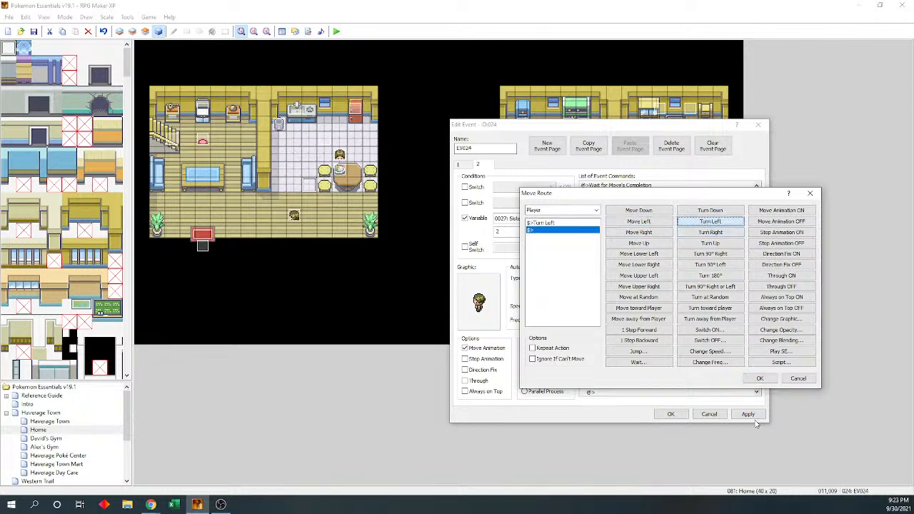
left_click(760, 378)
Add the message "Is she okay?" after the last Wait for Move's Completion in the choice branch
scroll(755, 356, "down", 1)
left_click(653, 378)
double_click(643, 378)
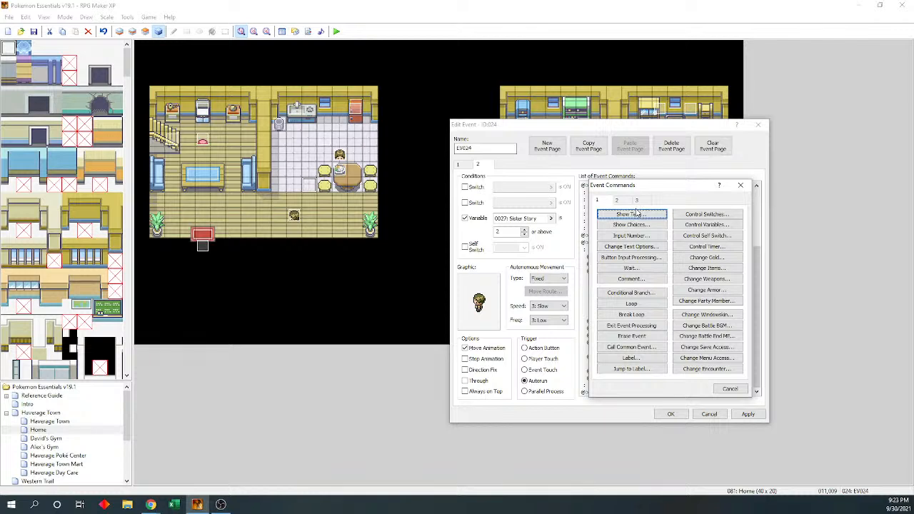
left_click(635, 213)
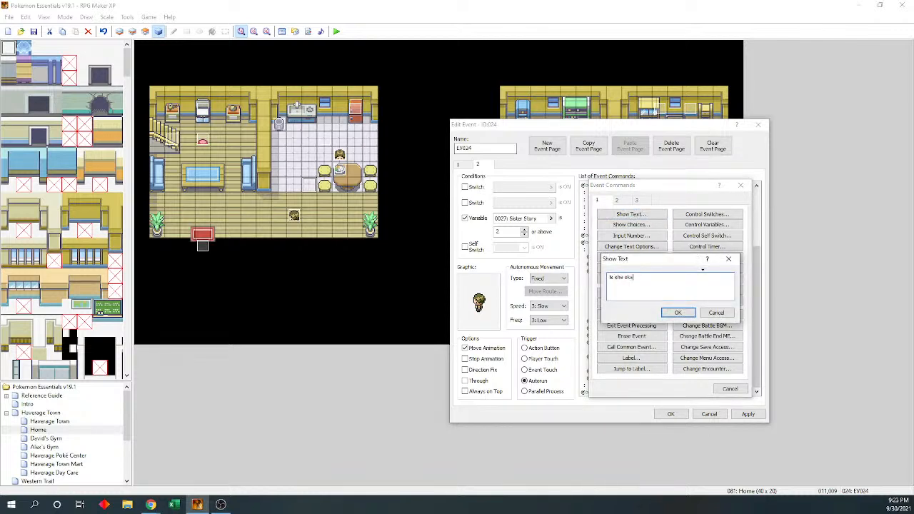
left_click(677, 311)
Start a Show Choices command after the "Is she okay?" text with "Yes, I stopped the Voltorb." in quotes as choice 1
scroll(642, 371, "down", 1)
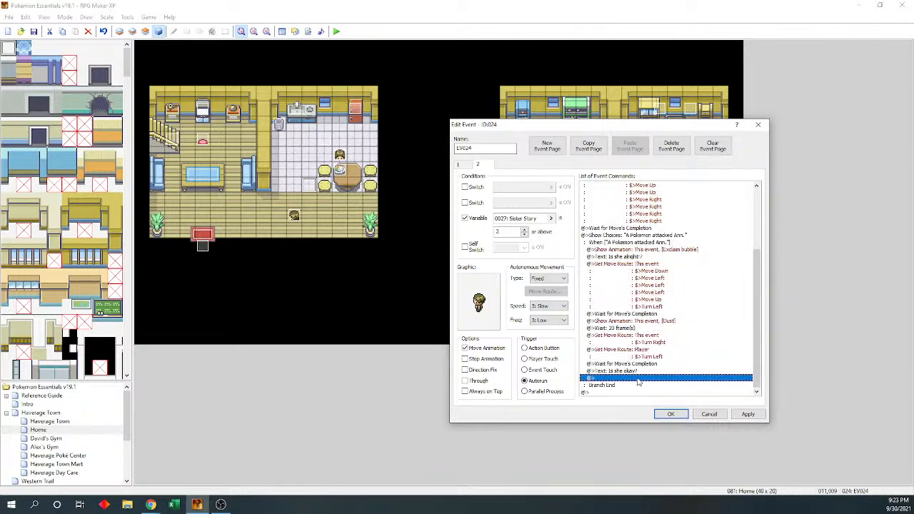
double_click(638, 379)
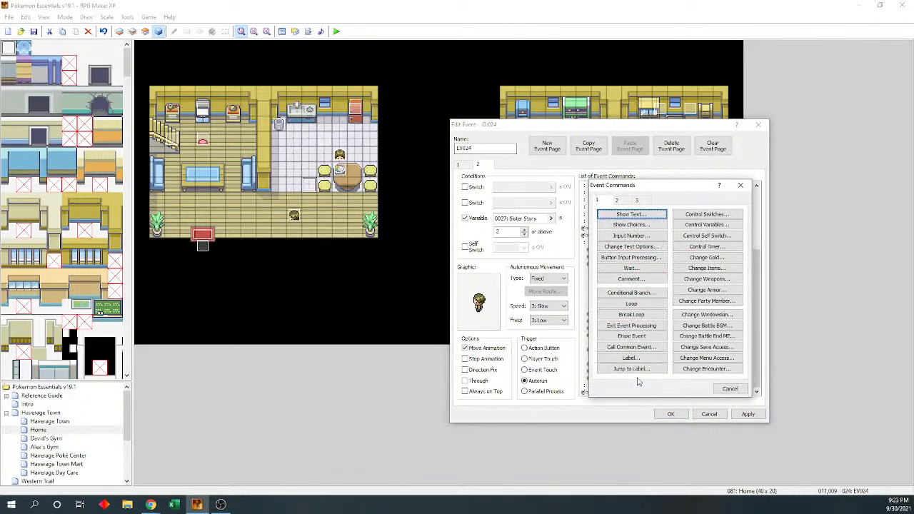
left_click(618, 200)
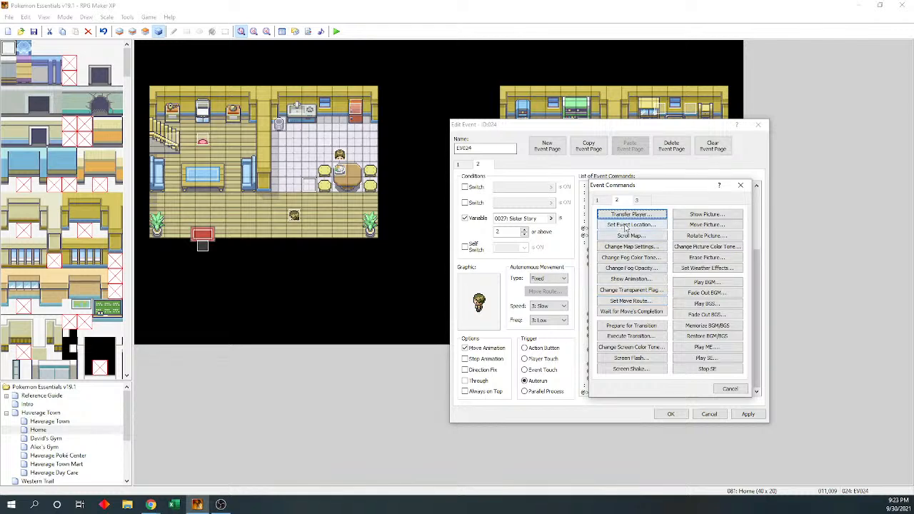
left_click(599, 201)
left_click(624, 224)
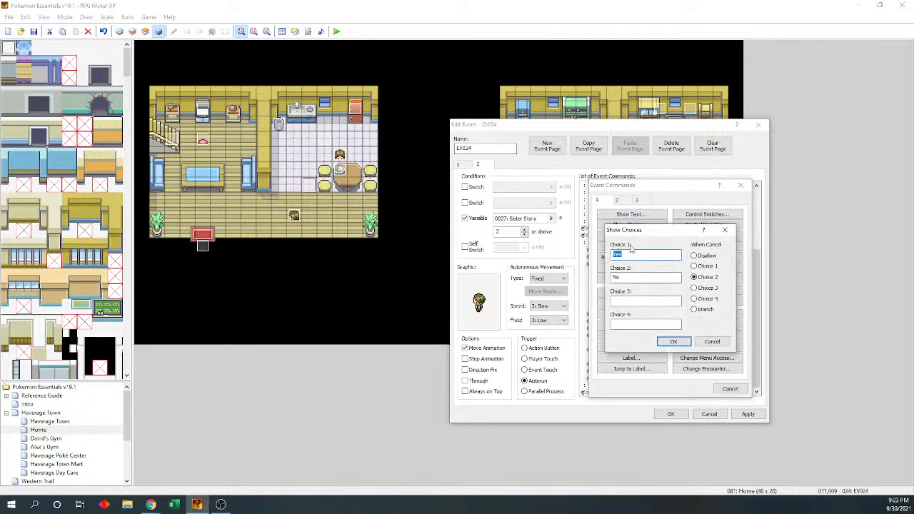
type("Y")
type("es, I ")
type("jumped")
key("BackSpace")
key("BackSpace")
key("BackSpace")
key("BackSpace")
key("BackSpace")
key("BackSpace")
key("BackSpace")
key("BackSpace")
key("BackSpace")
key("BackSpace")
key("BackSpace")
key("BackSpace")
key("BackSpace")
key("BackSpace")
key("BackSpace")
key("BackSpace")
key("BackSpace")
key("BackSpace")
Set choice 2 to "I'm not sure..." in quotes and make cancelling pick Choice 1
double_click(620, 276)
key("BackSpace")
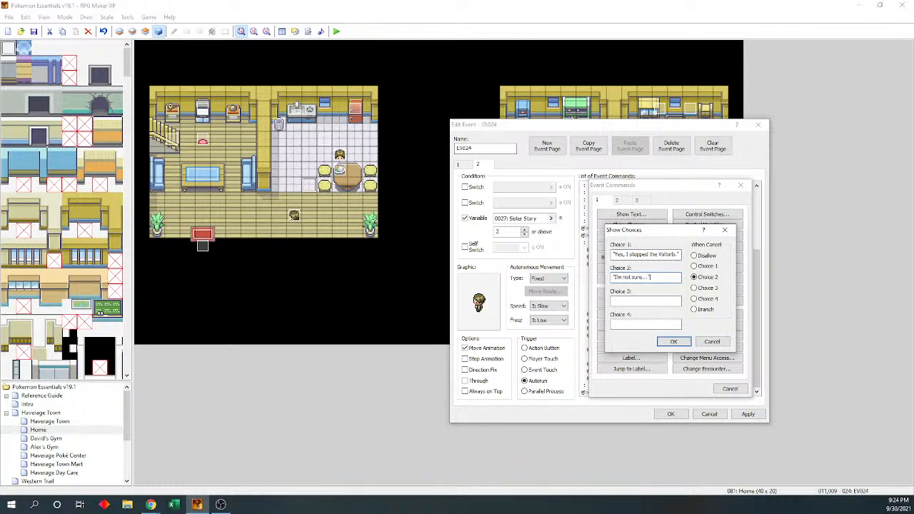
left_click(694, 266)
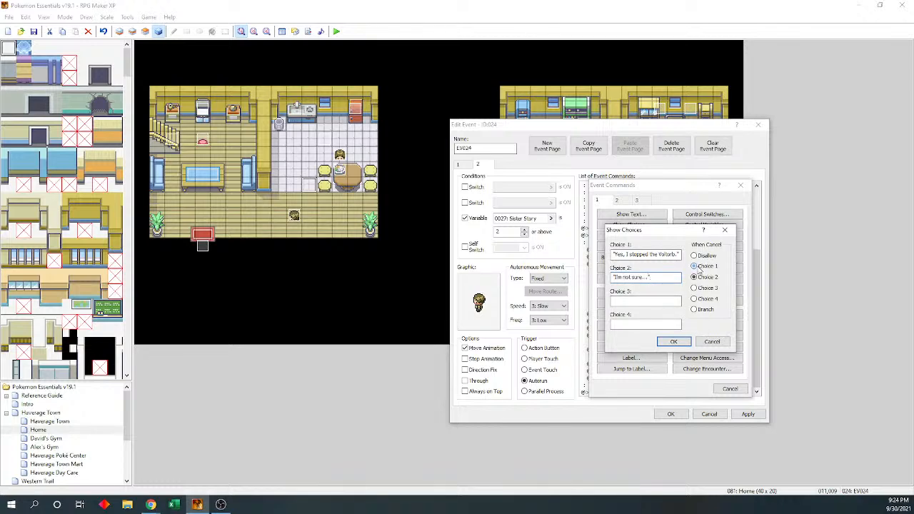
left_click(675, 341)
Add the message "Thank you so much \PN." inside the "Yes, I stopped the Voltorb." branch
scroll(757, 340, "down", 1)
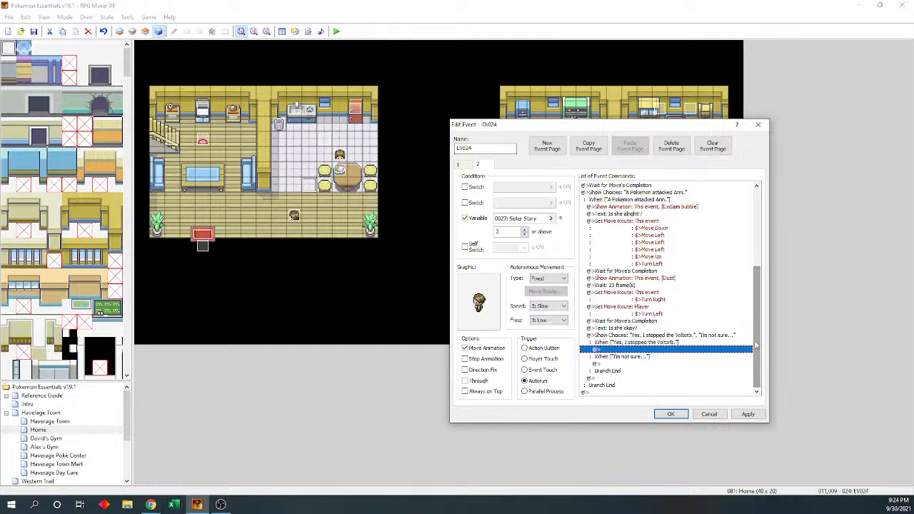
double_click(631, 351)
left_click(623, 215)
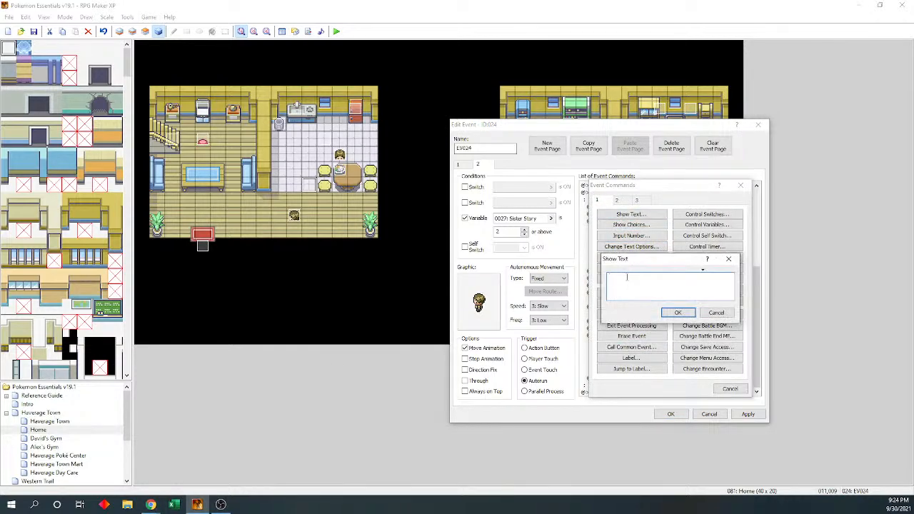
type("Thank you so much \\PN!")
left_click(676, 312)
double_click(668, 357)
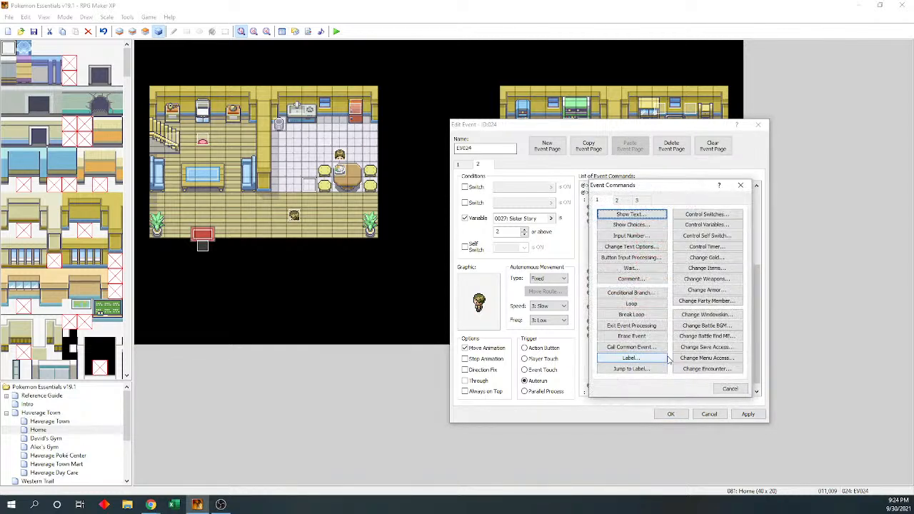
left_click(731, 392)
Copy this event's Turn Right move route and paste it after the thank-you message in the Voltorb branch
key("Up")
key("Up")
key("Up")
key("Up")
key("Up")
key("Up")
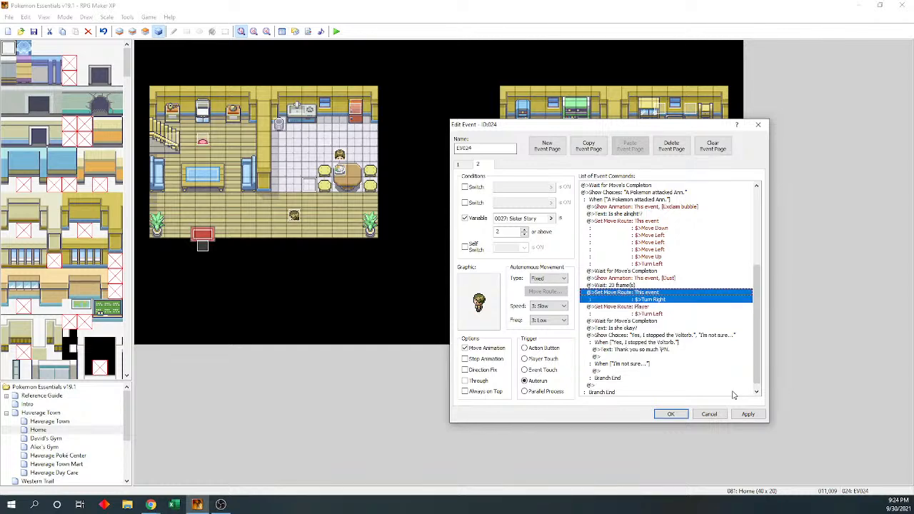
key("ctrl+c")
key("Down")
key("Down")
key("Down")
key("Down")
key("Down")
key("Down")
key("Down")
key("ctrl+v")
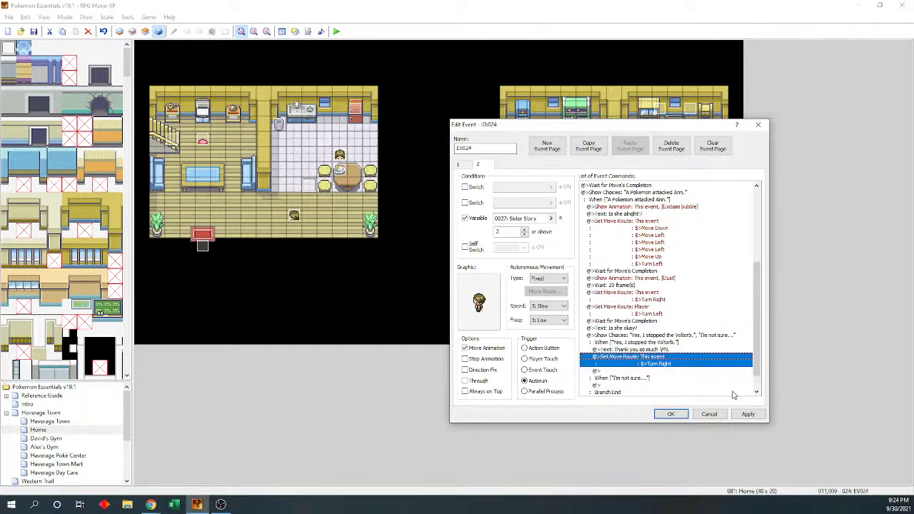
Change the pasted move route after the thank-you message so this event turns left
key("Return")
left_click(706, 223)
left_click(553, 225)
key("Delete")
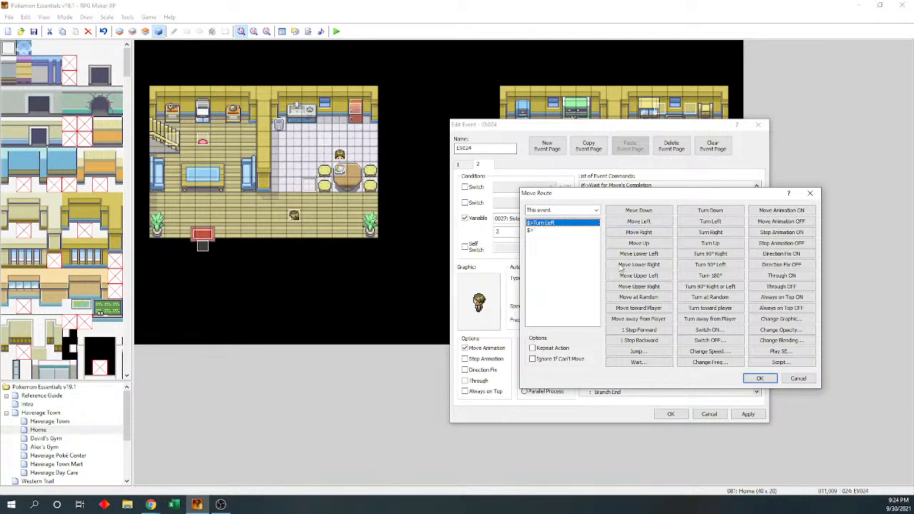
left_click(762, 380)
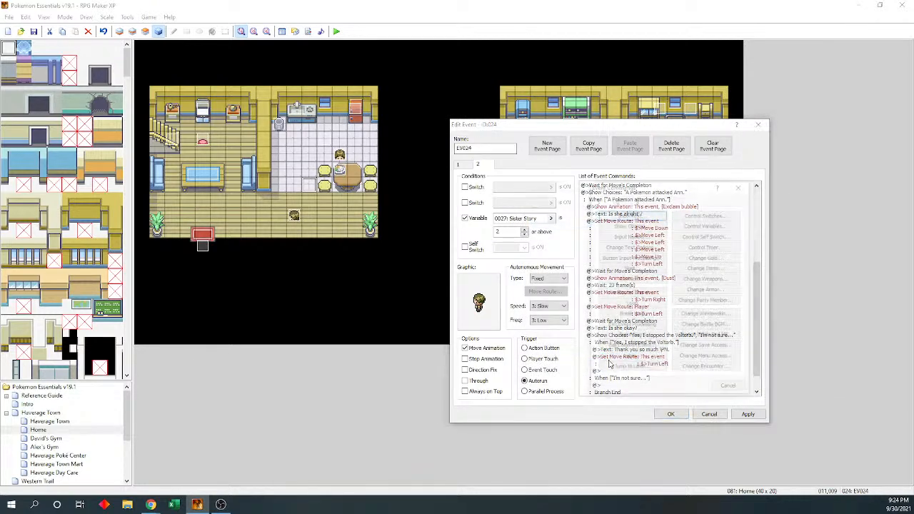
Add a Wait for Move's Completion command after the Turn Left route in the Voltorb branch
left_click(730, 389)
key("Return")
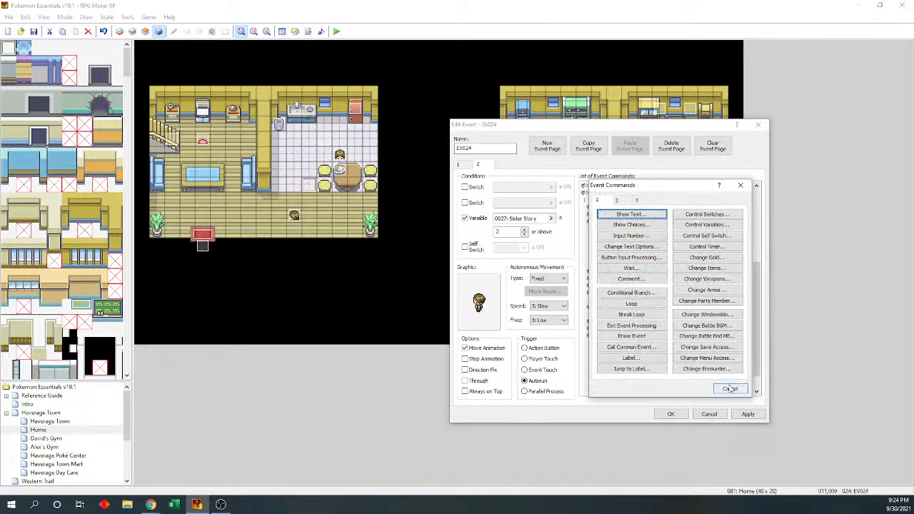
left_click(616, 200)
left_click(631, 311)
key("Return")
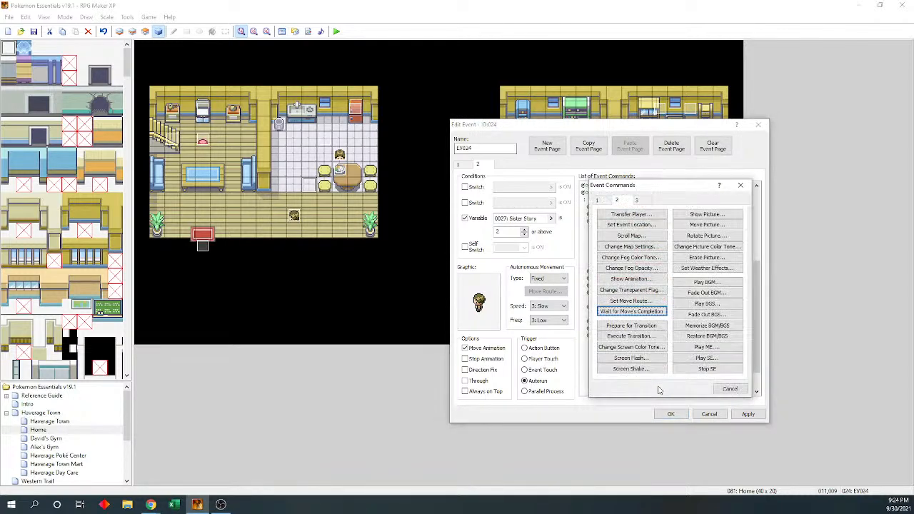
Add the message "Drat." after the wait command in the "Yes, I stopped the Voltorb." branch
left_click(597, 200)
left_click(631, 214)
type("SOrat")
key("BackSpace")
key("BackSpace")
key("BackSpace")
key("BackSpace")
key("BackSpace")
key("BackSpace")
type("Drat. She's going")
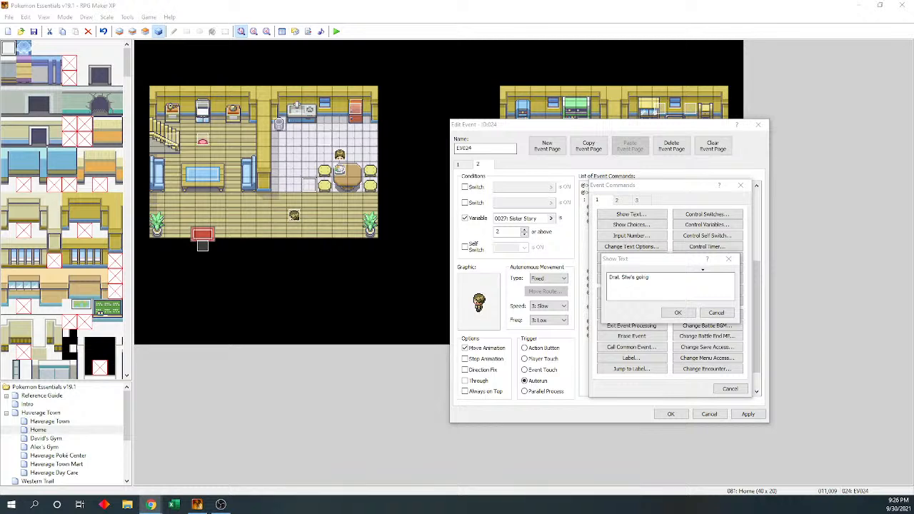
key("alt+Tab")
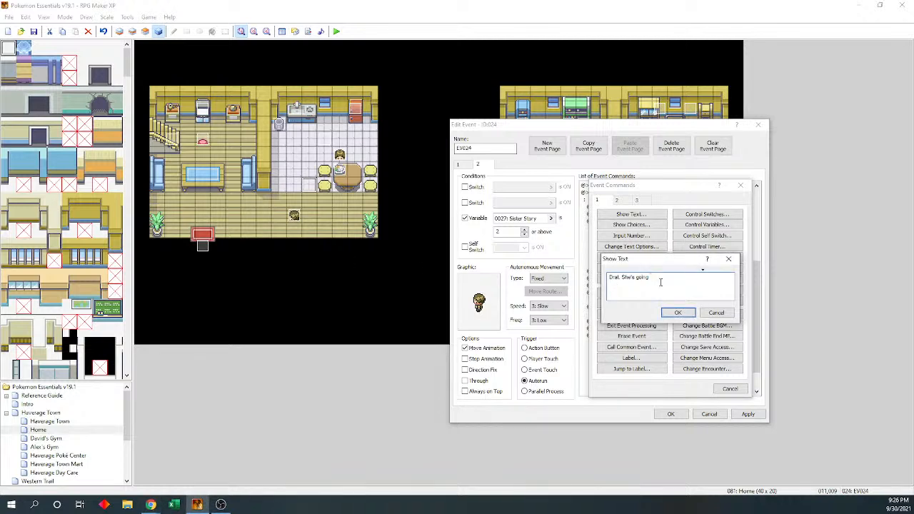
left_click_drag(657, 279, 621, 277)
key("BackSpace")
key("BackSpace")
key("BackSpace")
key("BackSpace")
type("Dr")
left_click(676, 314)
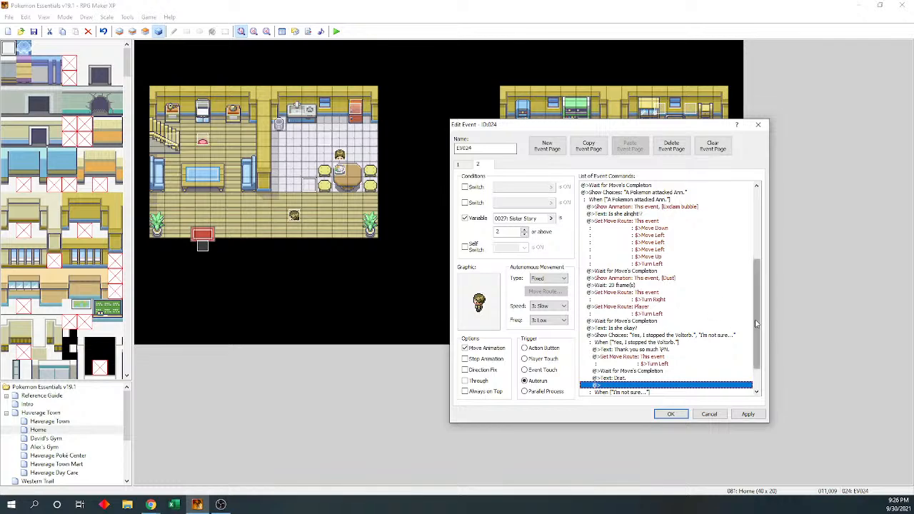
Start a move route for this event after "Drat." and set its speed change to 2
scroll(642, 336, "down", 2)
double_click(630, 344)
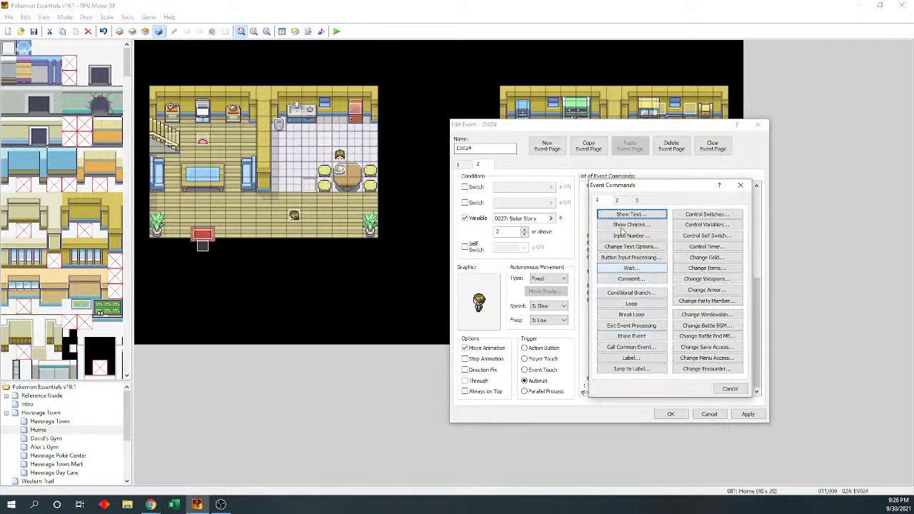
left_click(616, 200)
left_click(628, 300)
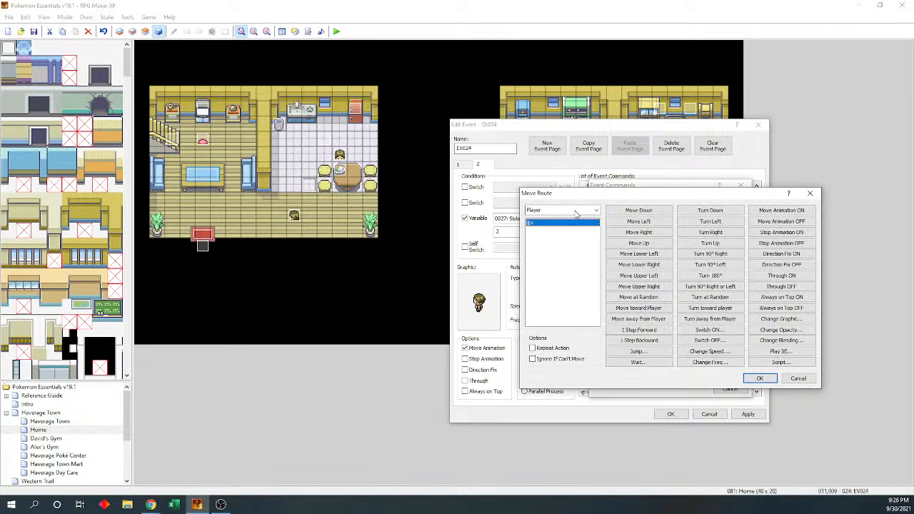
left_click(595, 210)
left_click(557, 212)
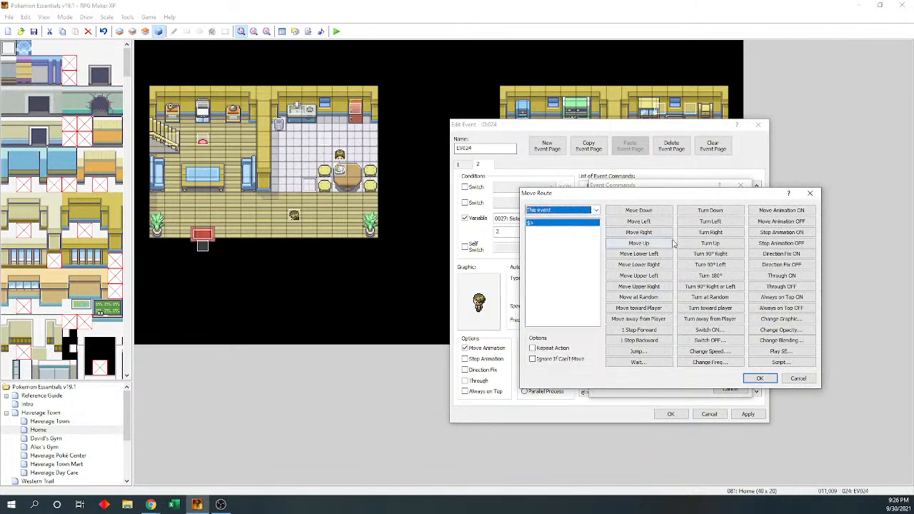
left_click(709, 351)
left_click(687, 357)
left_click(683, 373)
left_click(731, 350)
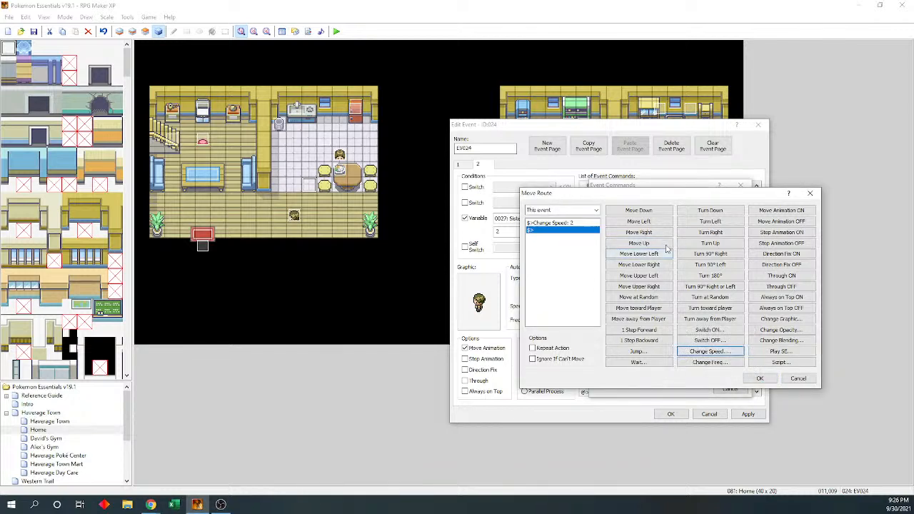
Add pacing to the route: three Move Left, three Move Right and a Turn Left
left_click(655, 223)
left_click(656, 223)
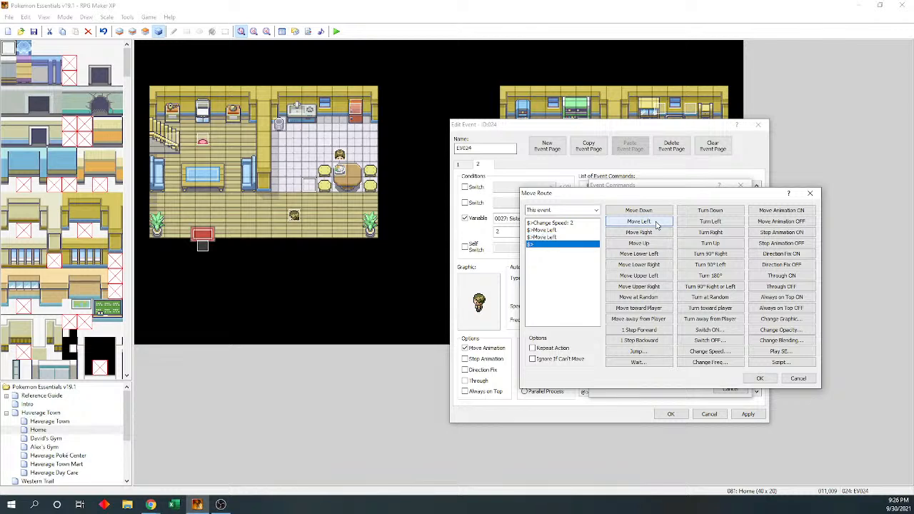
left_click(655, 222)
left_click(656, 232)
left_click(656, 233)
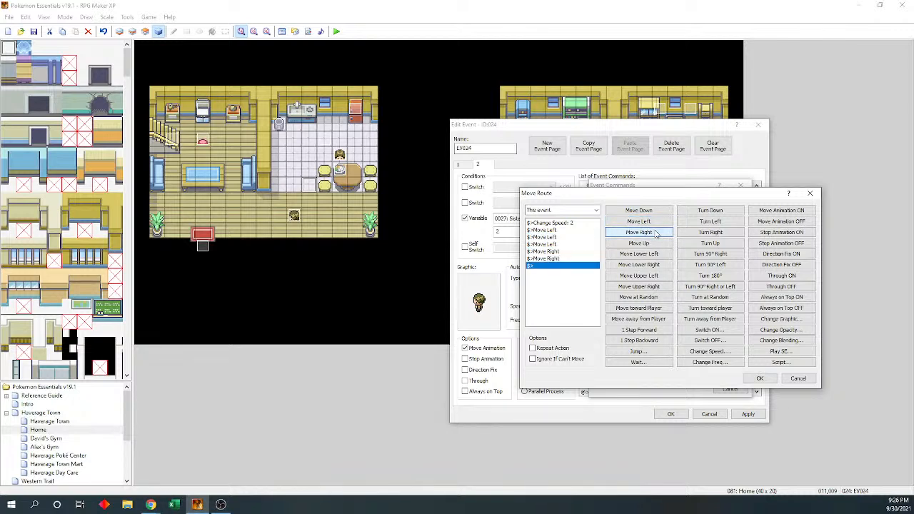
left_click(656, 232)
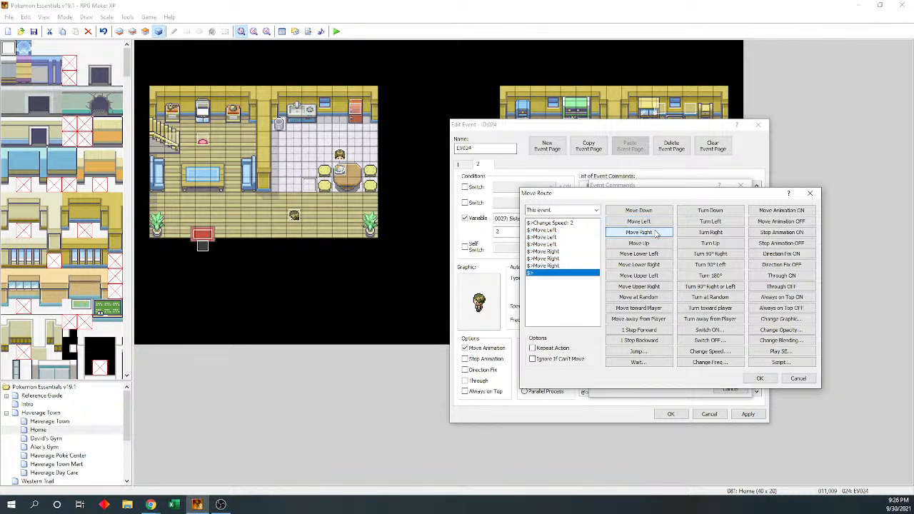
left_click(693, 227)
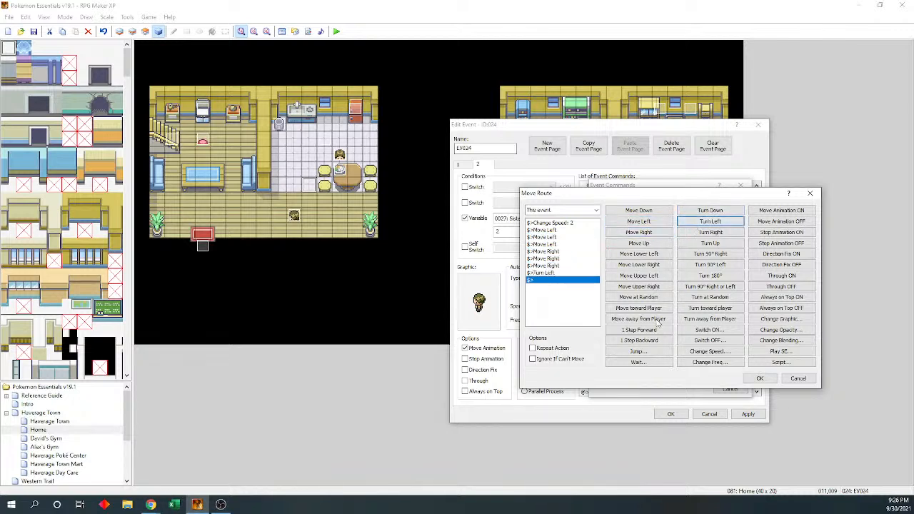
Finish the pacing route with a 20-frame wait and a Turn Right
left_click(638, 362)
type("20")
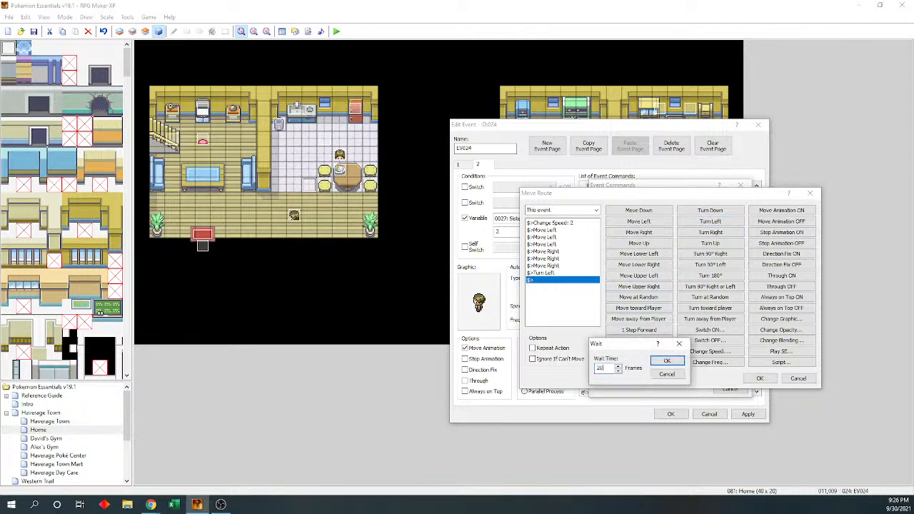
left_click(667, 360)
left_click(709, 232)
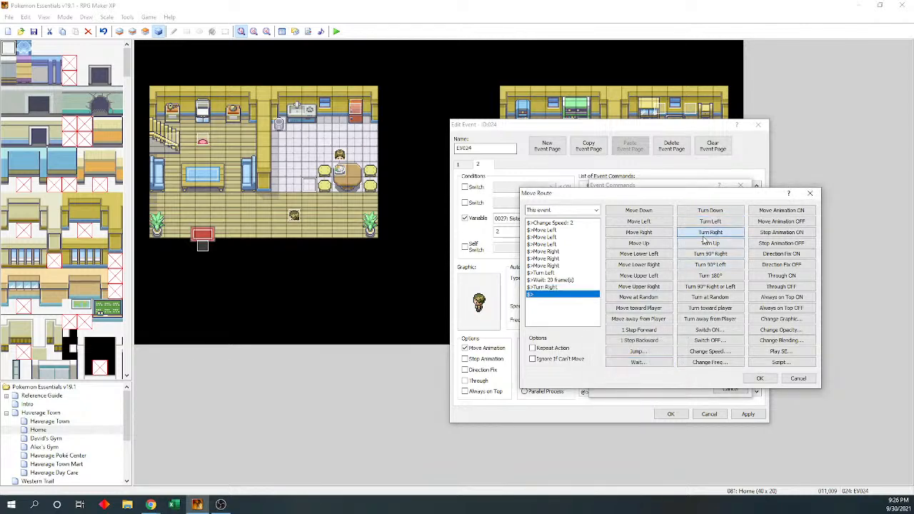
left_click(759, 378)
Add a Wait for Move's Completion after the pacing route and start a Show Text command below it
key("Return")
key("Down")
key("Return")
key("Down")
key("Down")
double_click(712, 378)
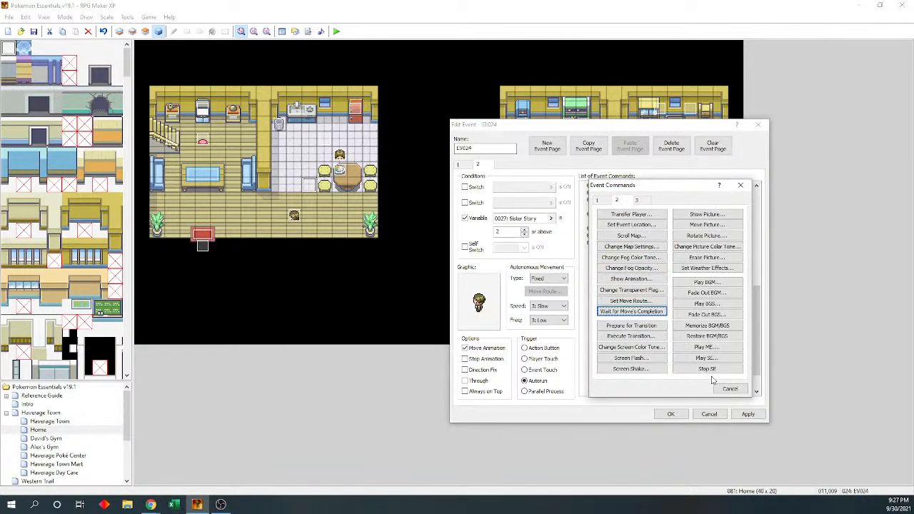
left_click(608, 211)
type("Sife's")
key("BackSpace")
key("BackSpace")
key("BackSpace")
key("BackSpace")
key("BackSpace")
key("BackSpace")
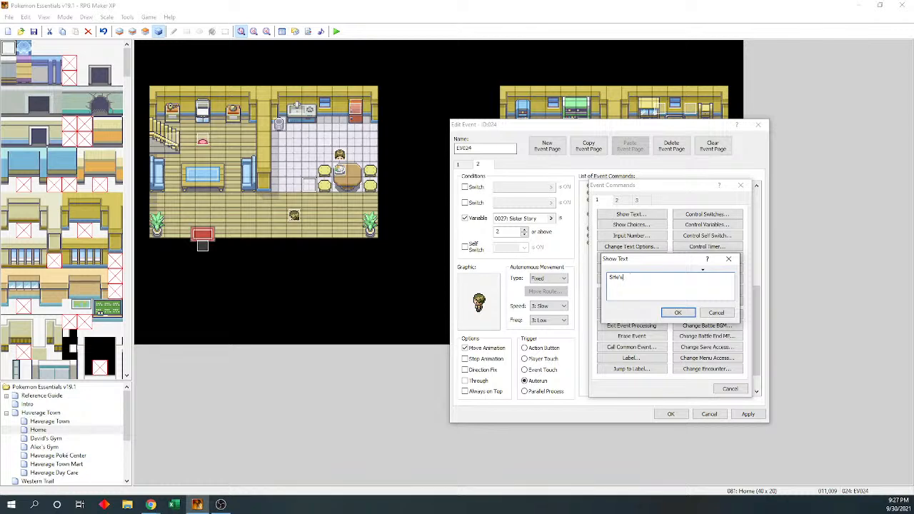
type("he's going to HATE poke")
type("mon now!")
key("BackSpace")
key("BackSpace")
key("BackSpace")
key("BackSpace")
key("BackSpace")
key("BackSpace")
key("BackSpace")
key("BackSpace")
key("BackSpace")
key("BackSpace")
key("BackSpace")
key("BackSpace")
key("BackSpace")
key("BackSpace")
key("BackSpace")
key("BackSpace")
key("BackSpace")
key("BackSpace")
key("BackSpace")
key("BackSpace")
Write the message "If she wasn't interesting in Pokemon before, she's going to HATE pokemon now..." and insert it
type("If she wasn't interesting in Pokemon before, she's going to HATE Pokemon")
key("BackSpace")
key("BackSpace")
key("BackSpace")
key("BackSpace")
key("BackSpace")
key("BackSpace")
key("BackSpace")
key("BackSpace")
type("pokemon")
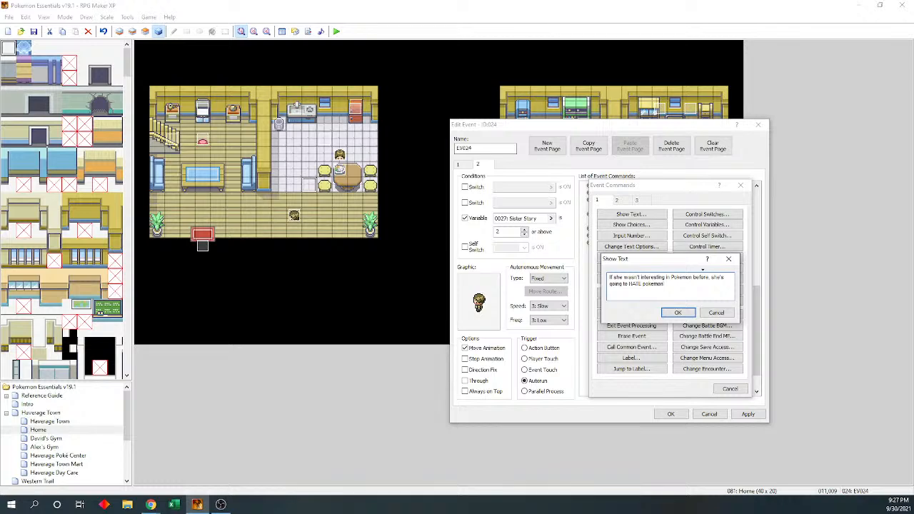
type(" now...")
left_click(677, 312)
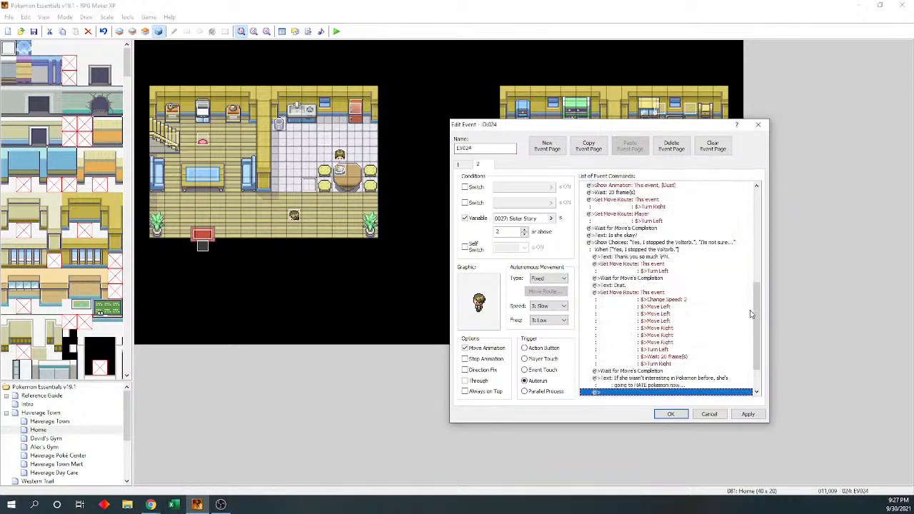
Add the message "..." after the HATE pokemon line in the Voltorb branch
scroll(755, 343, "down", 2)
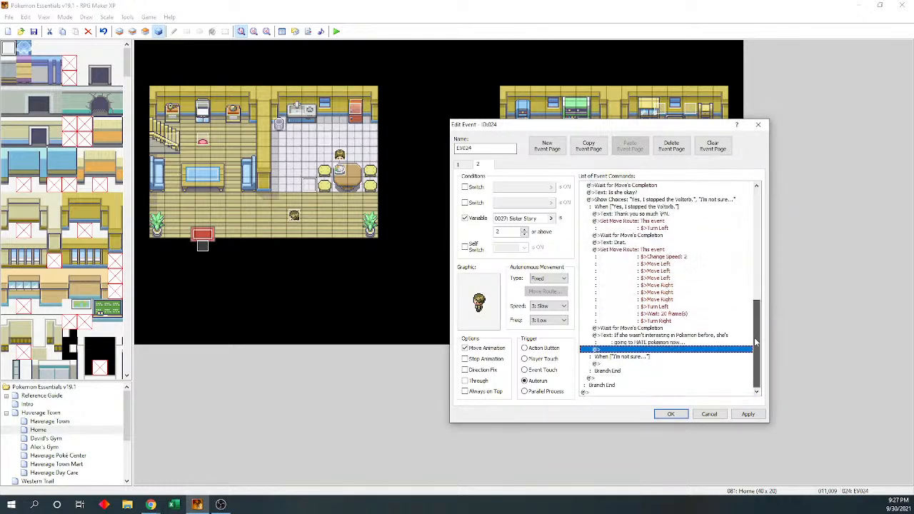
double_click(655, 351)
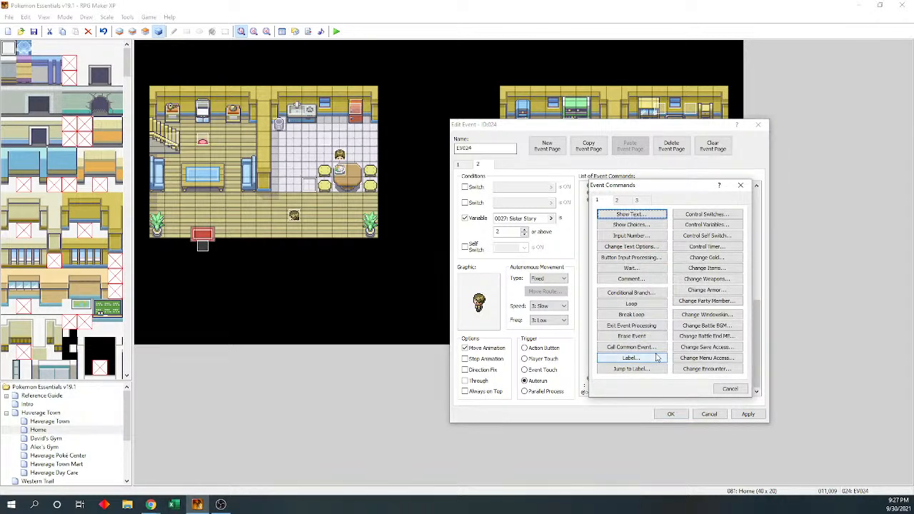
left_click(631, 214)
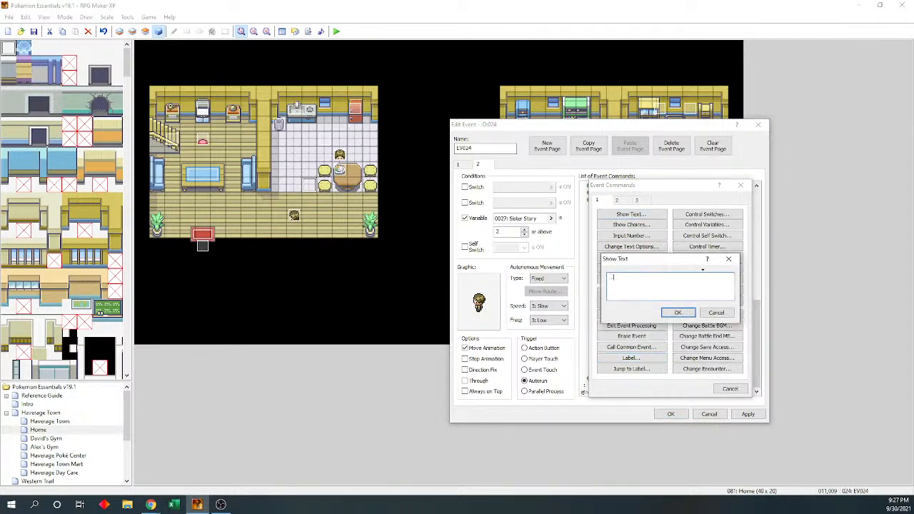
left_click(677, 313)
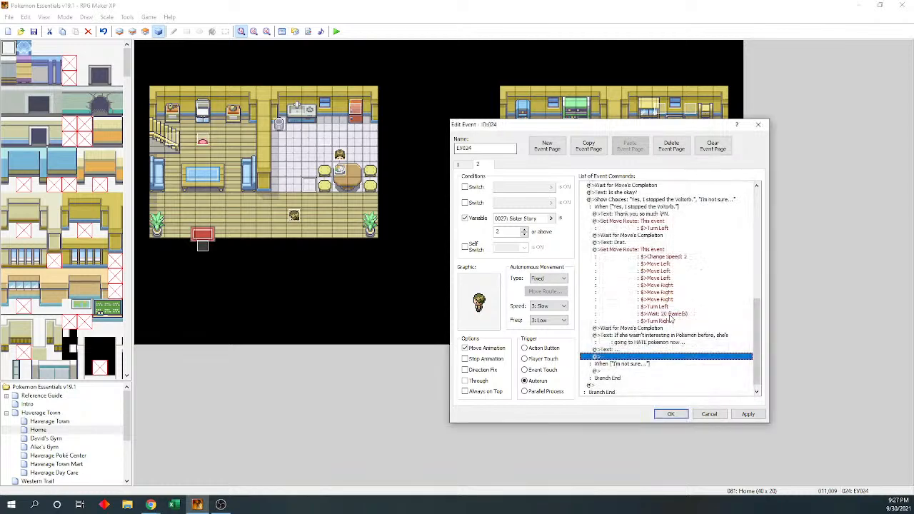
Add the message "Damn." after the "..." message
key("Return")
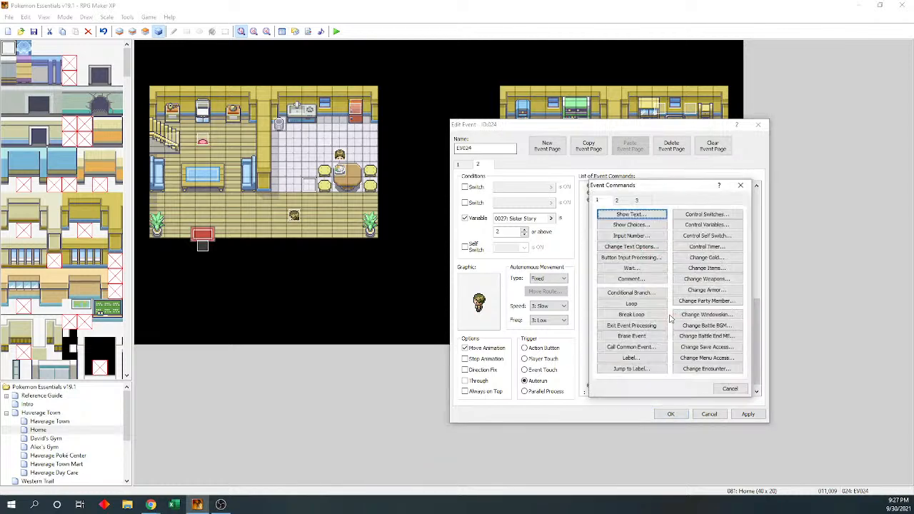
left_click(620, 216)
type("Sang")
key("BackSpace")
key("BackSpace")
key("BackSpace")
type("amn.")
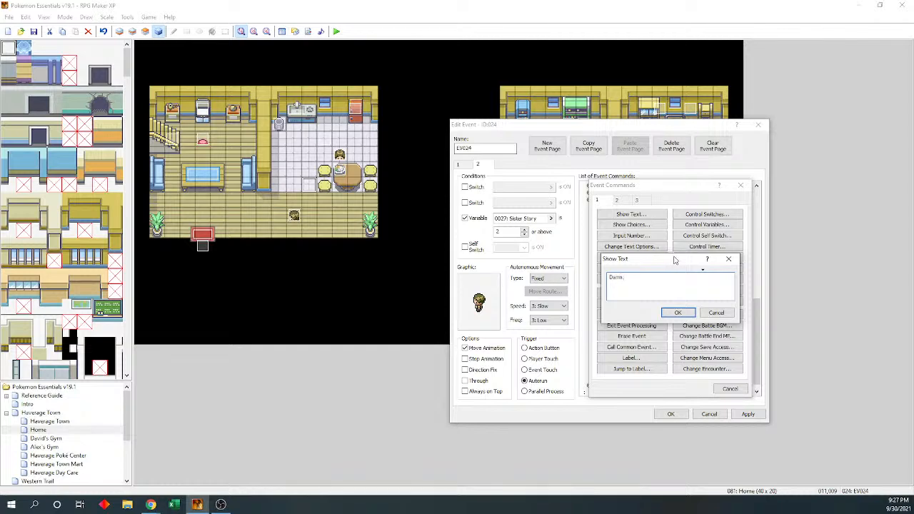
left_click(682, 314)
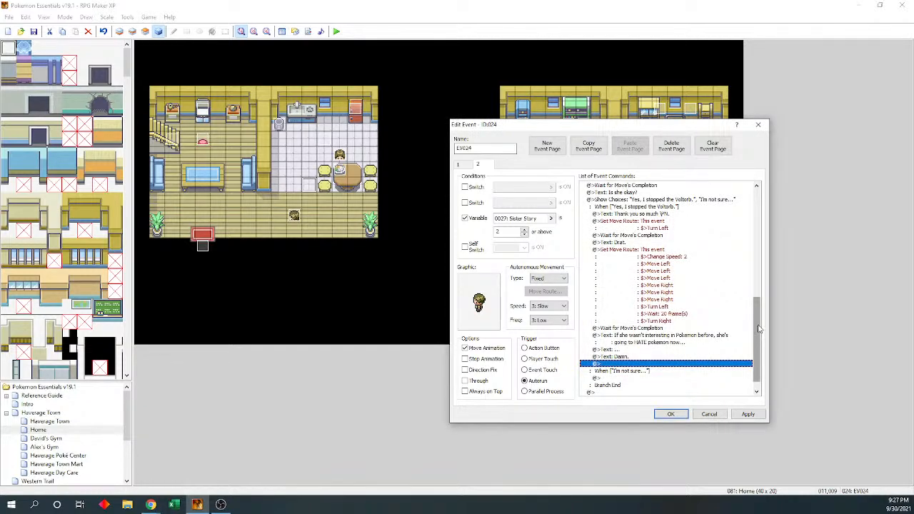
Delete the "Damn." message from the Voltorb branch
mouse_move(758, 325)
left_mouse_down()
mouse_move(761, 311)
mouse_move(762, 333)
left_mouse_up()
left_click(656, 343)
key("Delete")
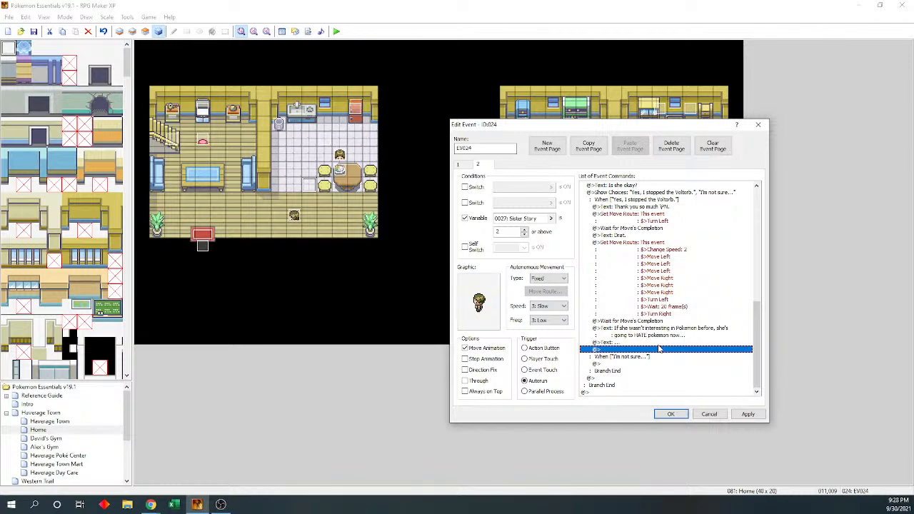
Add the message "Thank you for stopping the wild pokemon." after the "..." message
double_click(658, 348)
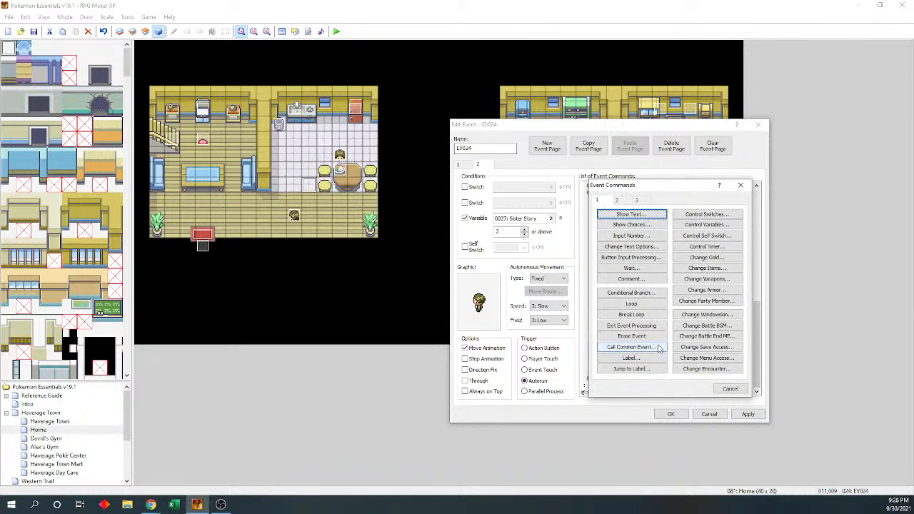
left_click(614, 215)
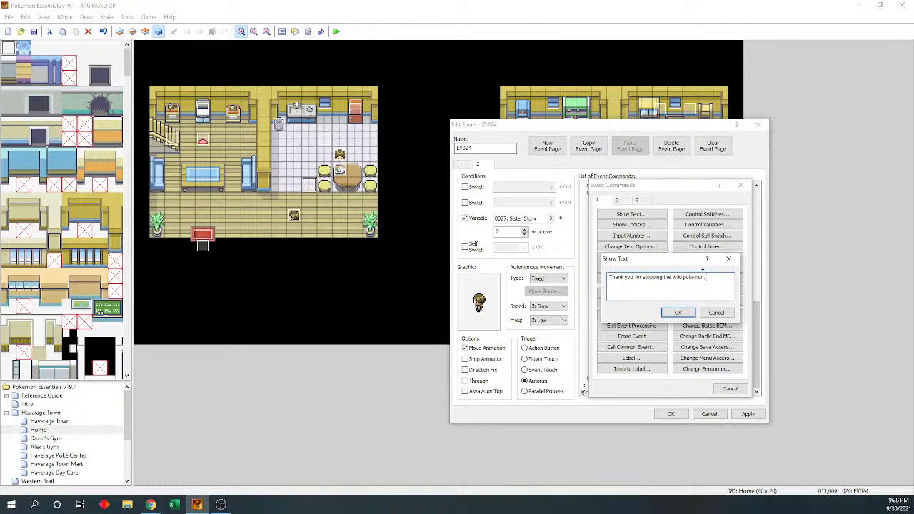
left_click(679, 314)
Add the message "We're lucky to have a pokemon trainer like you." at the end of the Voltorb branch
key("Return")
key("Return")
type("We")
type("iner i")
left_click(677, 312)
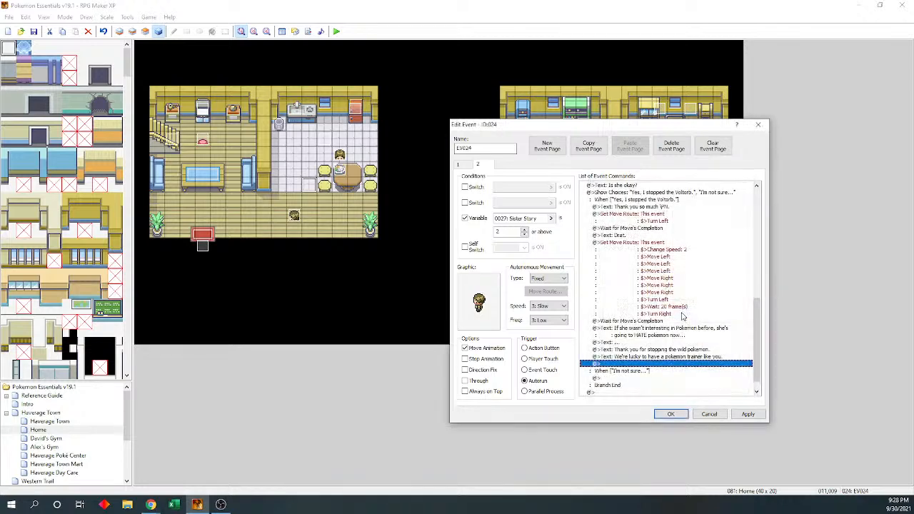
Add the message "Well I better check then!" to the "I'm not sure..." branch
scroll(760, 361, "down", 1)
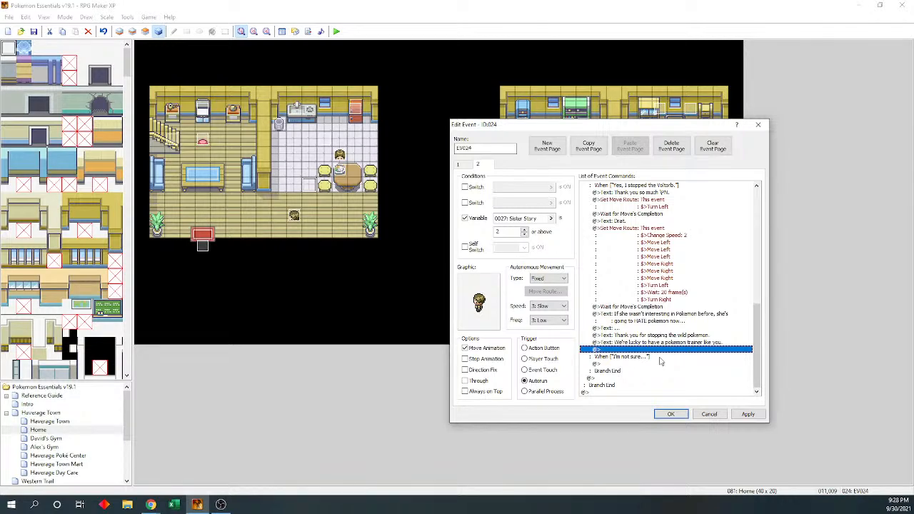
left_click_drag(757, 348, 761, 309)
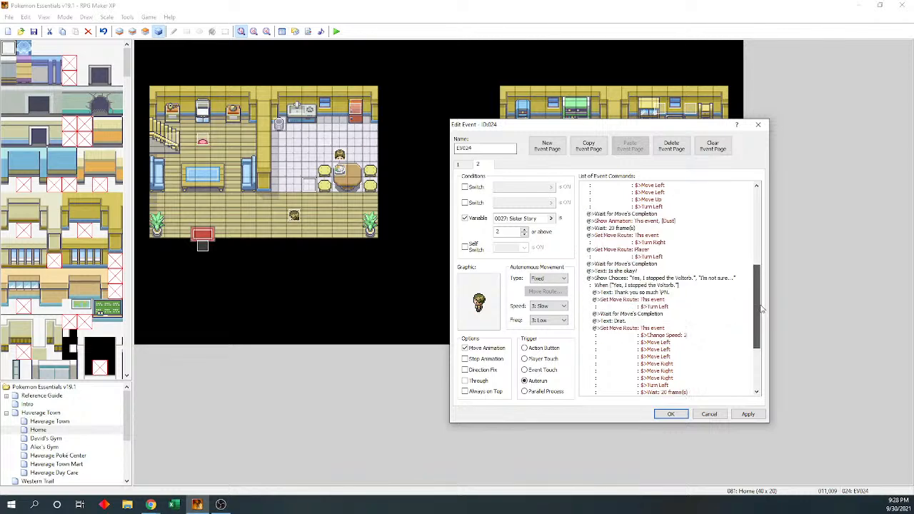
double_click(709, 279)
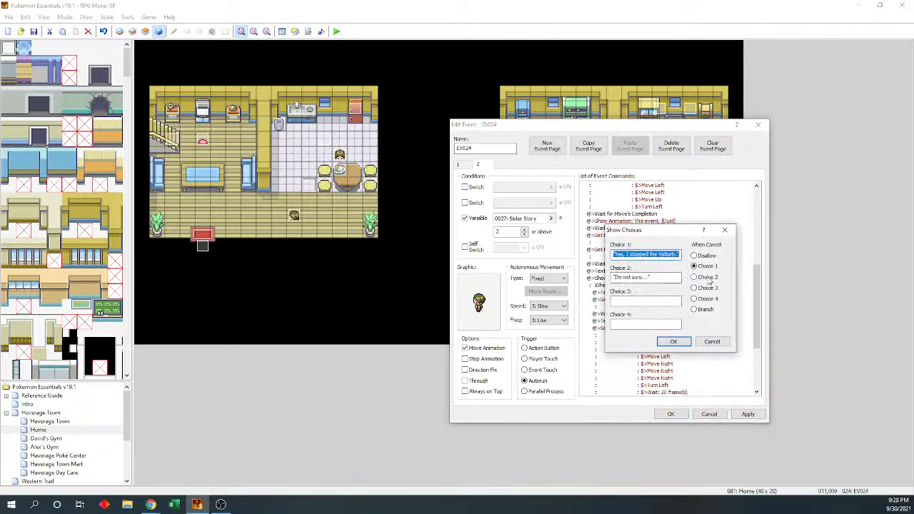
left_click(673, 341)
left_click(661, 271)
left_click_drag(661, 283, 665, 369)
double_click(664, 309)
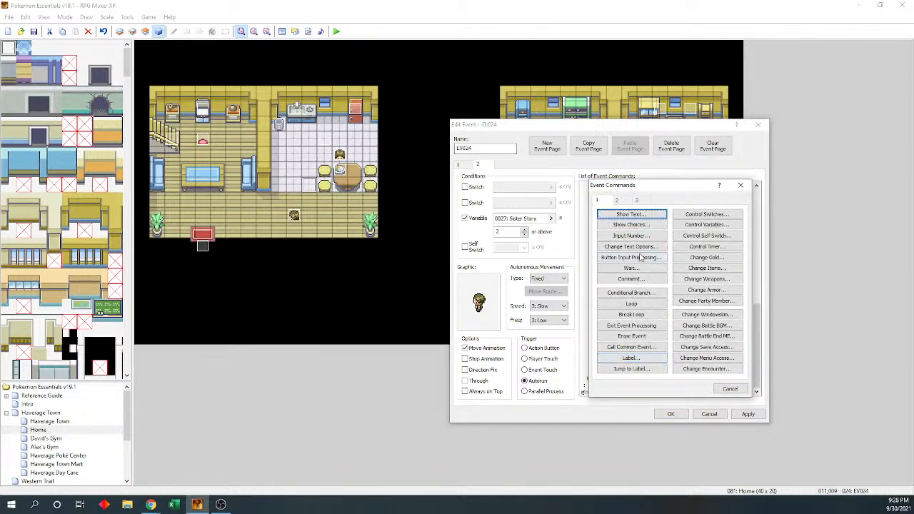
left_click(632, 214)
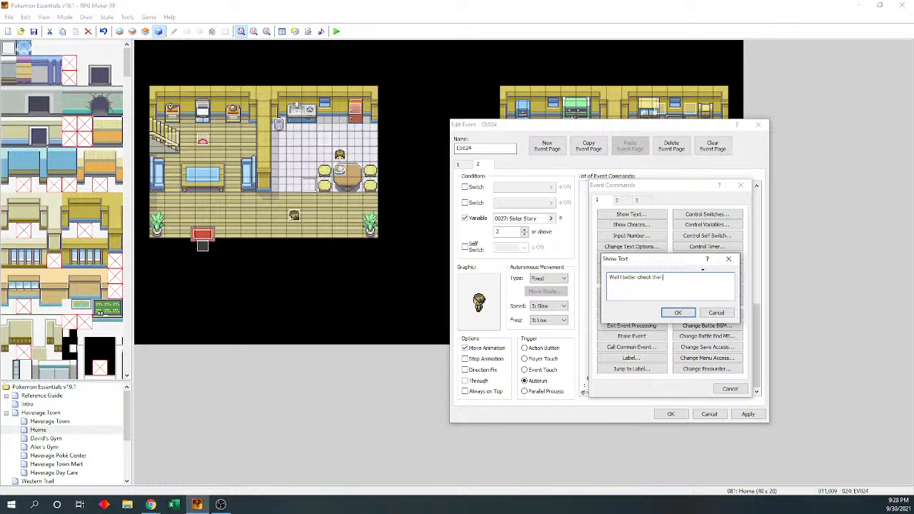
left_click(667, 315)
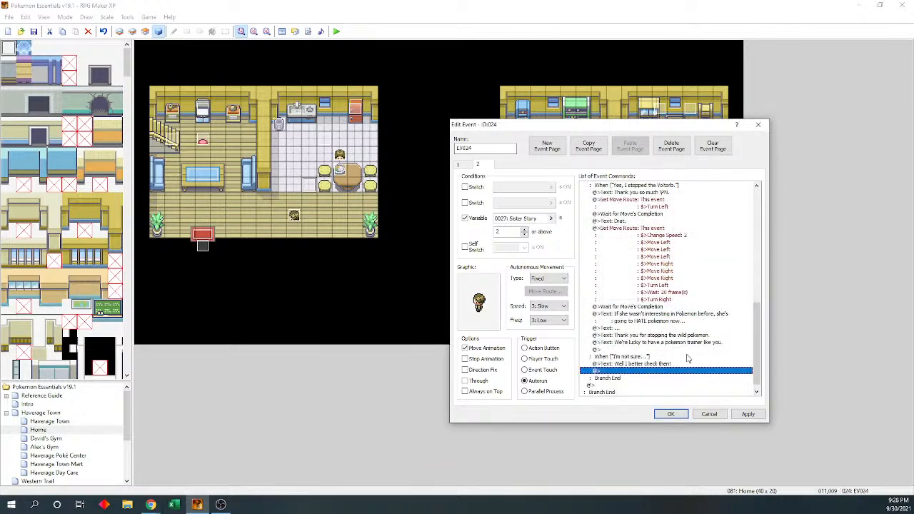
Copy the parent's pacing move route and its completion wait from the Voltorb branch to after the "Well I better check then!" message
left_click(684, 230)
key("Down")
key("Down")
key("Down")
key("Down")
key("Down")
key("Down")
key("Down")
key("Down")
key("Down")
left_click_drag(756, 322, 764, 263)
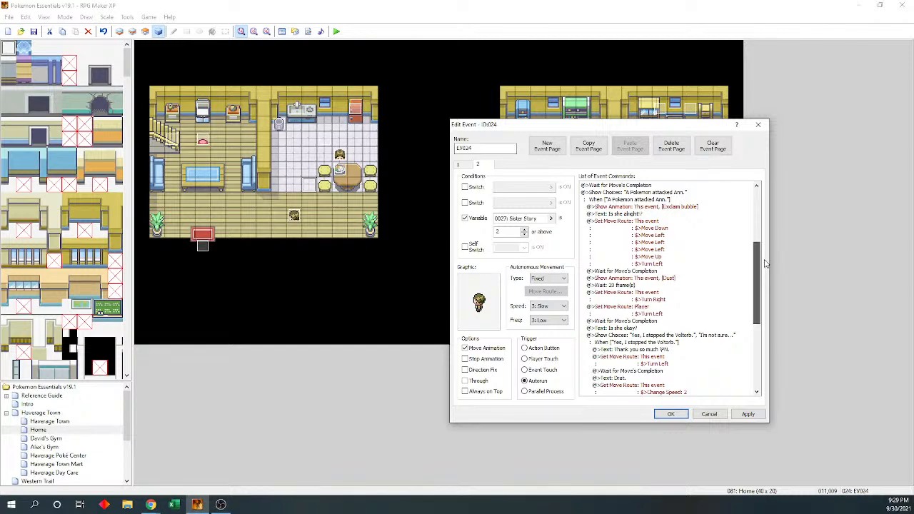
left_click_drag(765, 265, 757, 331)
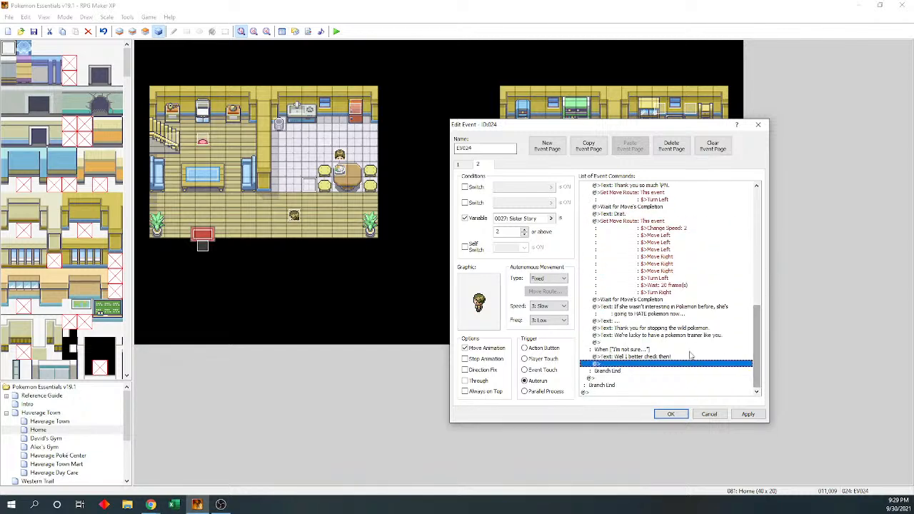
key("ctrl+v")
Clear all movement commands from the move route pasted into the "I'm not sure..." branch
double_click(666, 307)
left_click(552, 224)
key("Delete")
key("Delete")
key("Delete")
key("Delete")
key("Delete")
key("Delete")
key("Delete")
key("Delete")
key("Delete")
key("Delete")
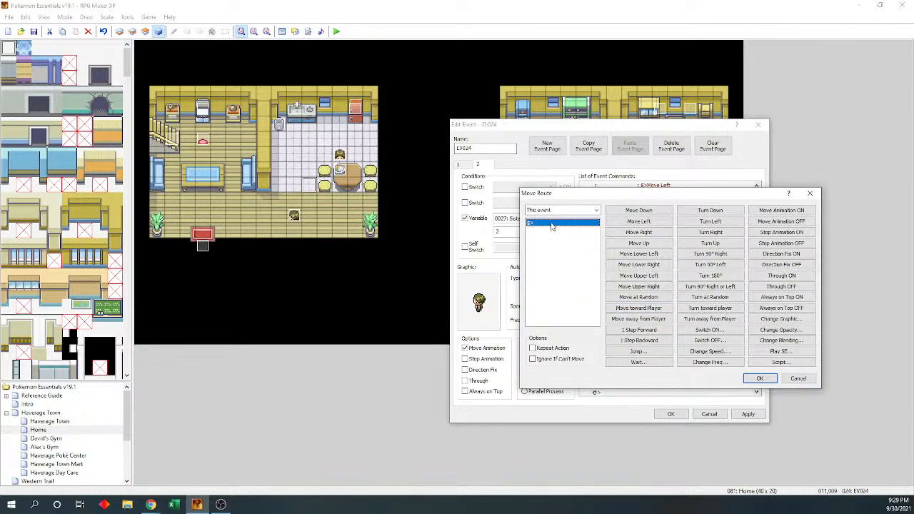
Build the parent's route to the stairs: Move Left, four Move Up, three Move Left, Through ON, Move Left and Move Upper Left
left_click(638, 222)
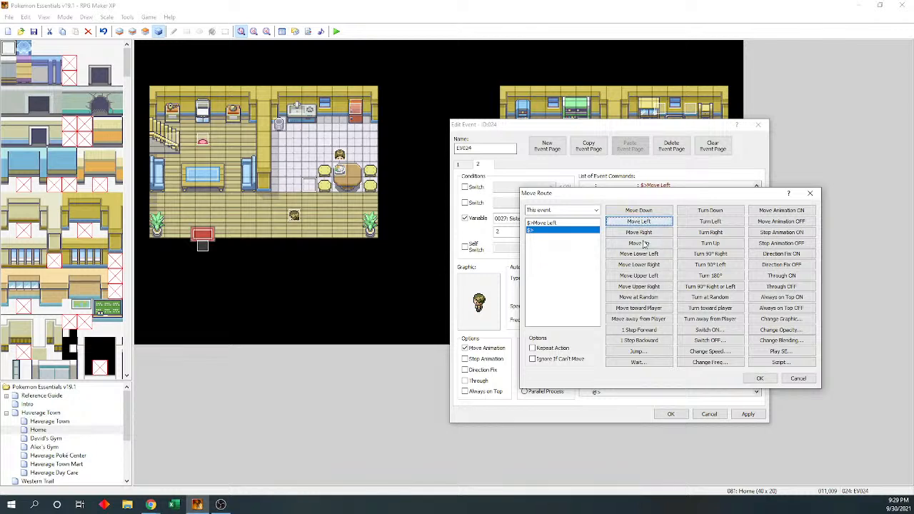
left_click(644, 243)
left_click(645, 243)
left_click(644, 244)
left_click(645, 243)
left_click(645, 222)
left_click(644, 222)
left_click(644, 222)
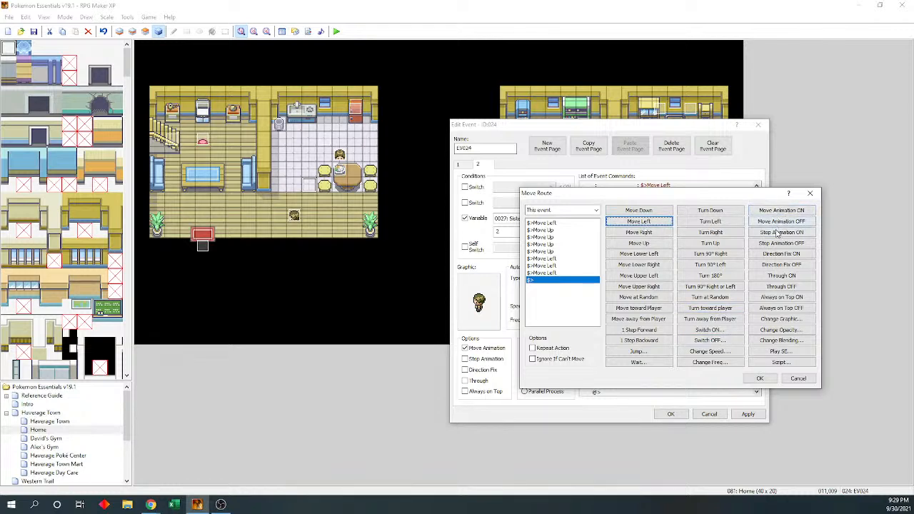
left_click(773, 276)
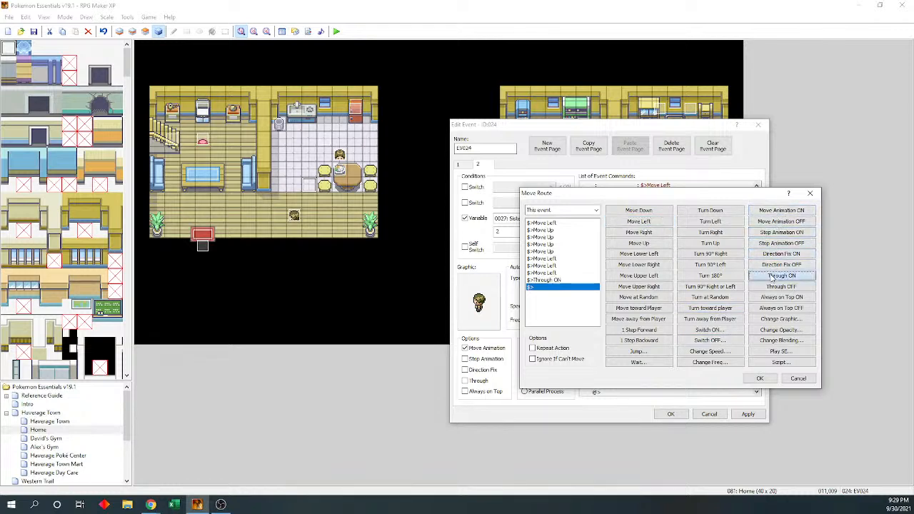
left_click(650, 223)
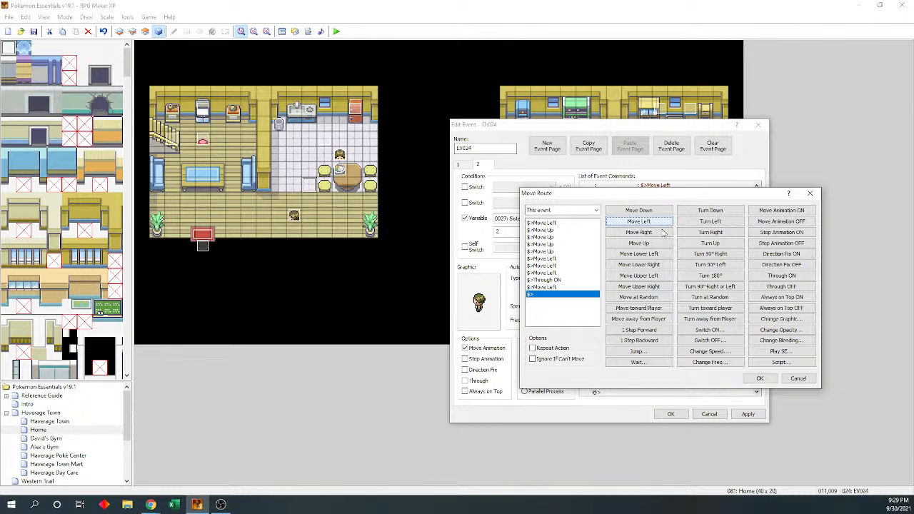
left_click(650, 276)
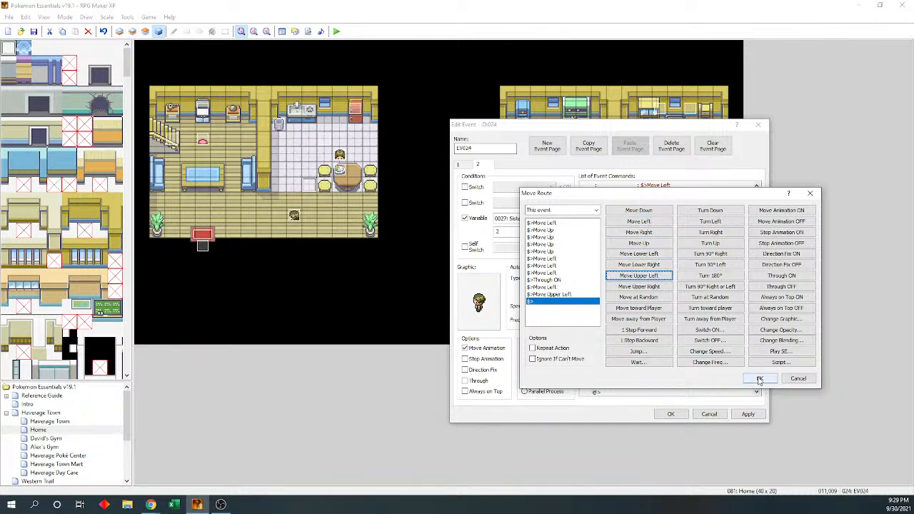
Append a Change Opacity command with value 0 to the end of the parent's route
left_click(780, 329)
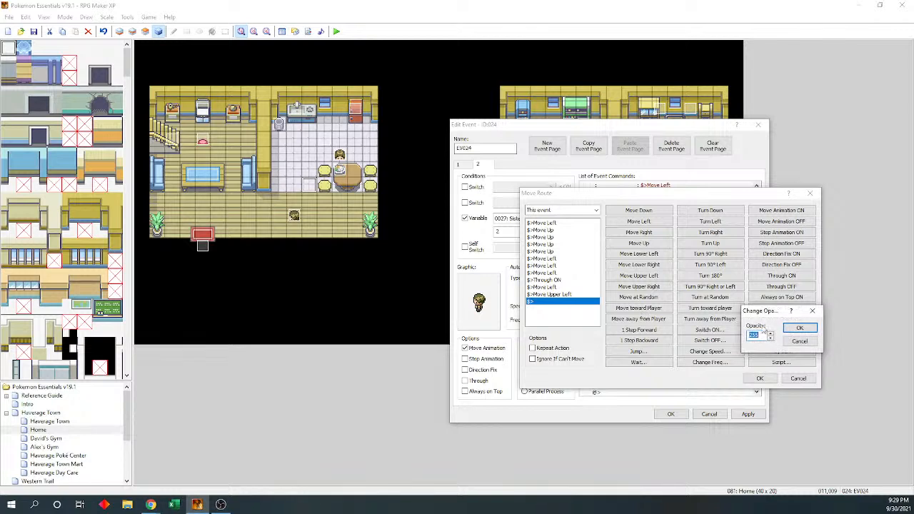
type("0")
left_click(799, 328)
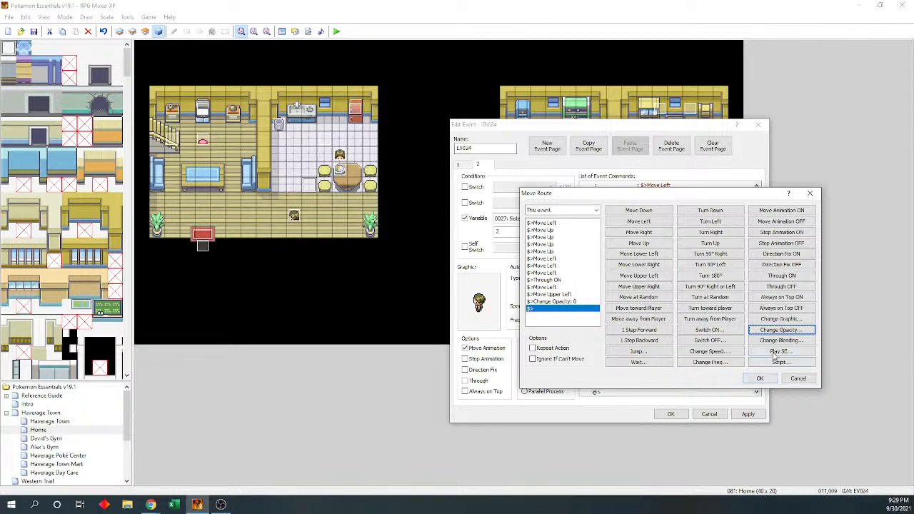
Append a graphic change to the right-facing NPC 04 sprite at the end of the parent's route
left_click(781, 319)
left_click_drag(606, 208, 608, 288)
left_click(579, 232)
key("Down")
key("Down")
key("Down")
key("Down")
key("Up")
left_click(622, 241)
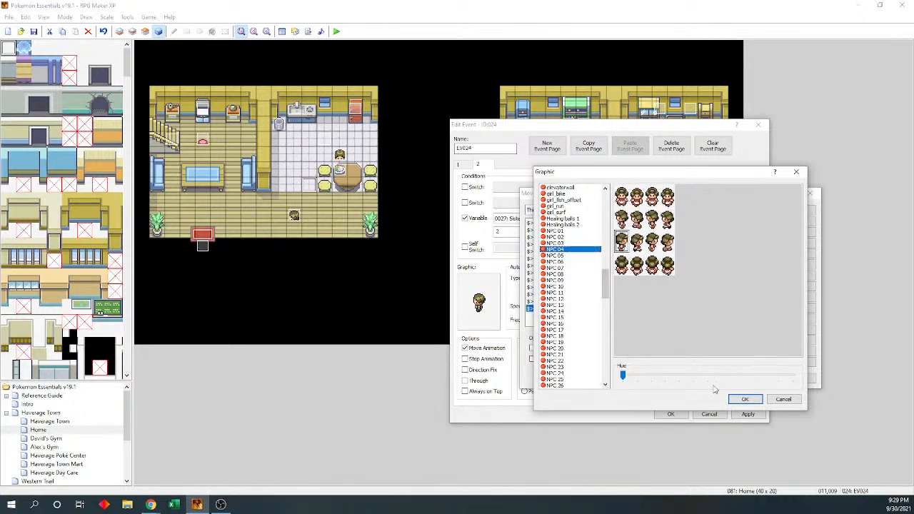
left_click(745, 399)
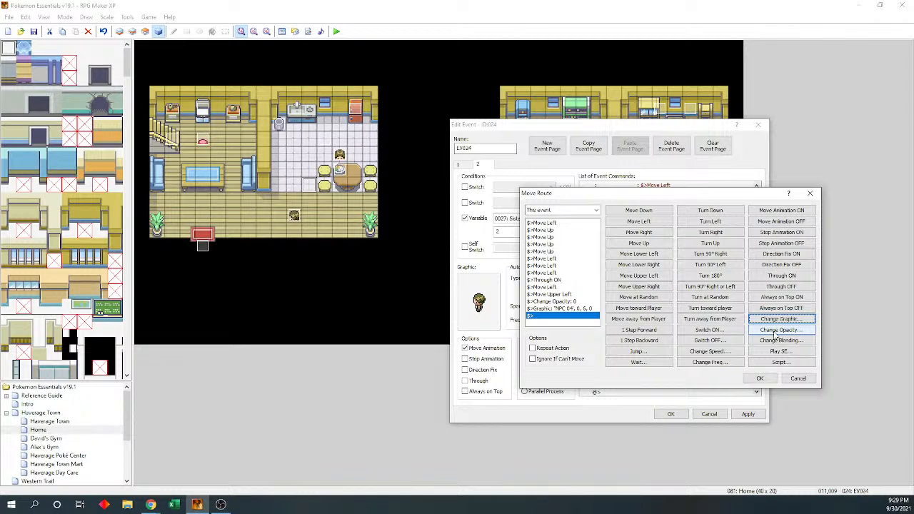
Insert the "Door exit" sound effect before Move Upper Left in the parent's route and save the event
left_click(579, 302)
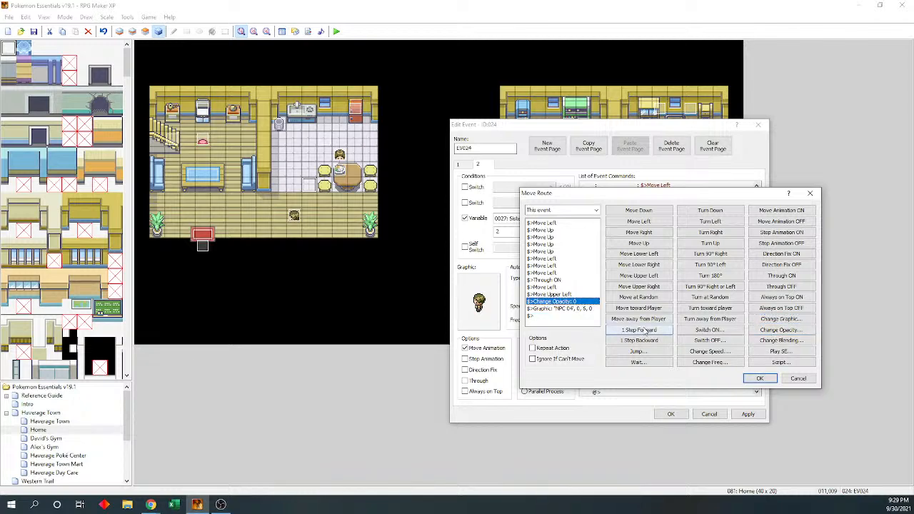
left_click(589, 295)
left_click(781, 351)
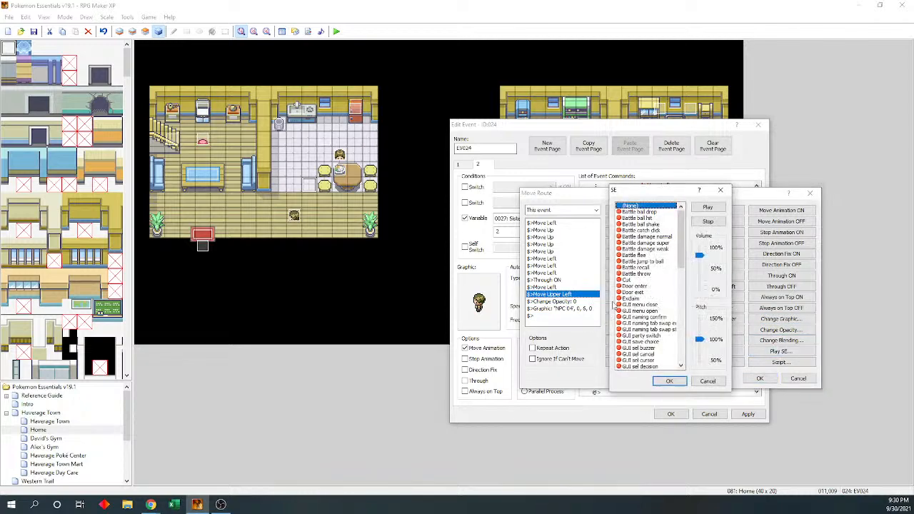
mouse_move(681, 259)
left_mouse_down()
mouse_move(691, 353)
mouse_move(679, 257)
left_mouse_up()
left_click(651, 289)
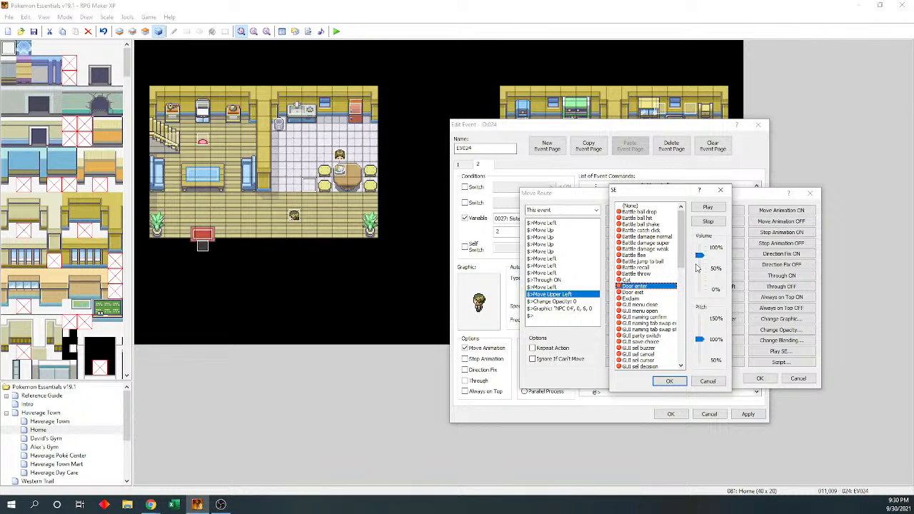
left_click(709, 212)
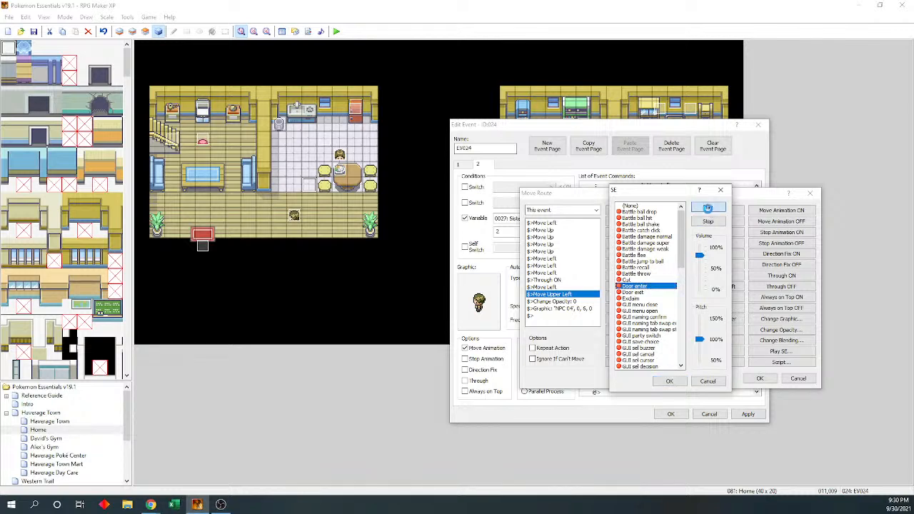
left_click(662, 292)
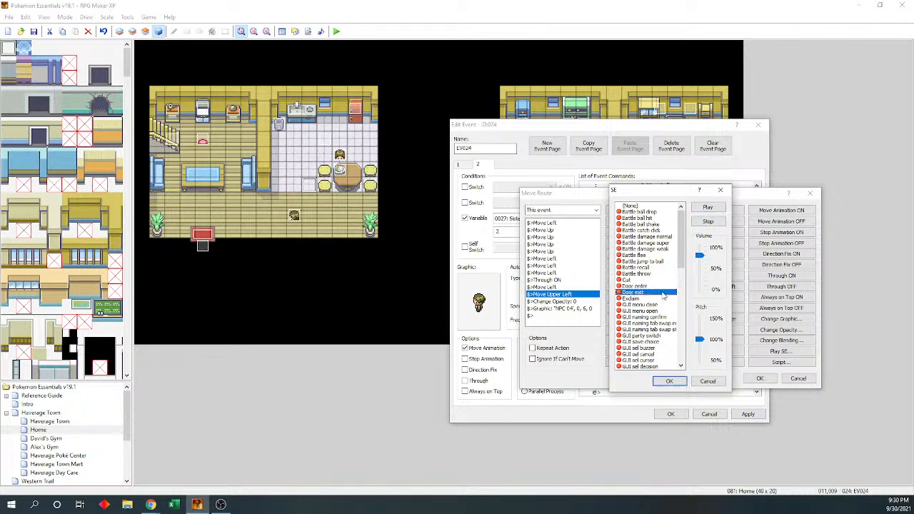
left_click(709, 207)
left_click(669, 381)
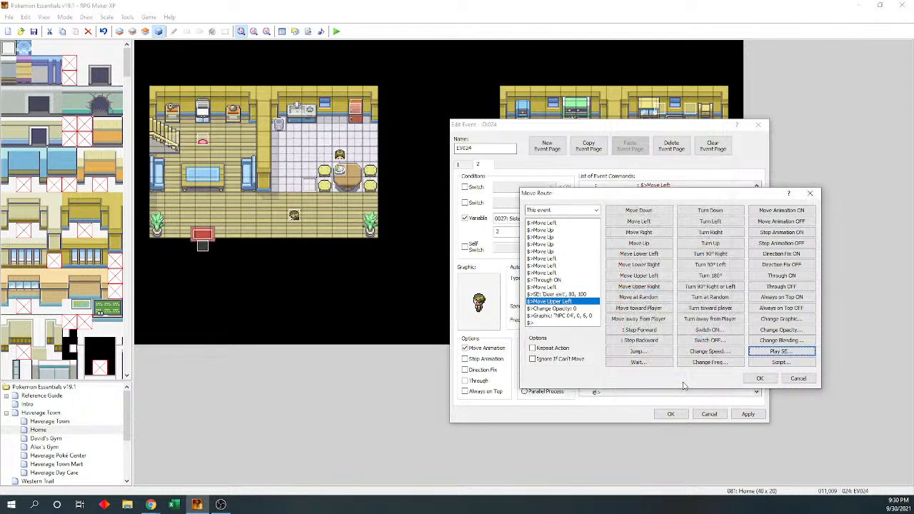
left_click(759, 378)
left_click(671, 414)
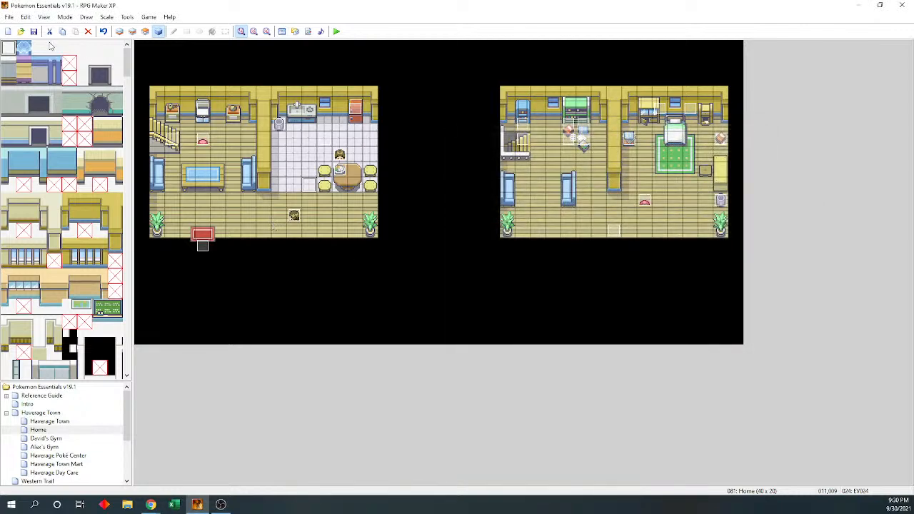
Examine the commands of the "Stairs up" event, including its player move route and sound effect
double_click(181, 141)
left_click(482, 162)
left_click(498, 212)
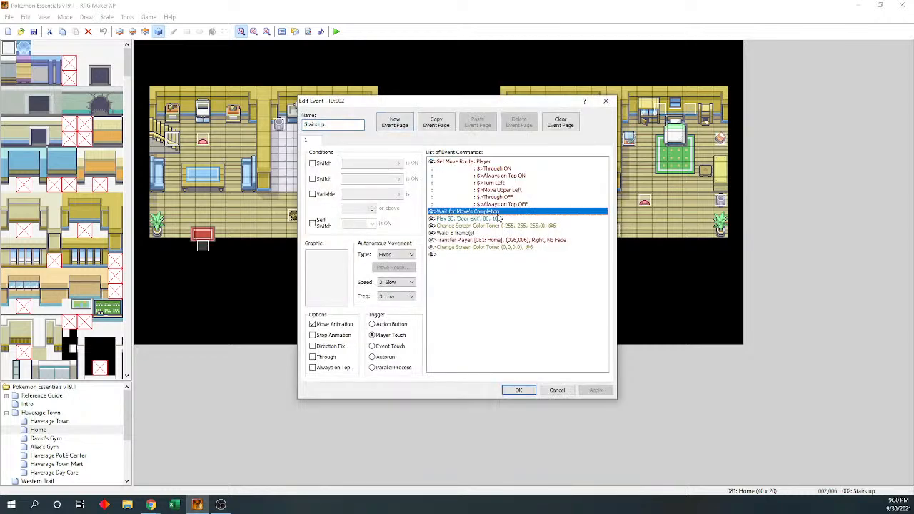
left_click(557, 389)
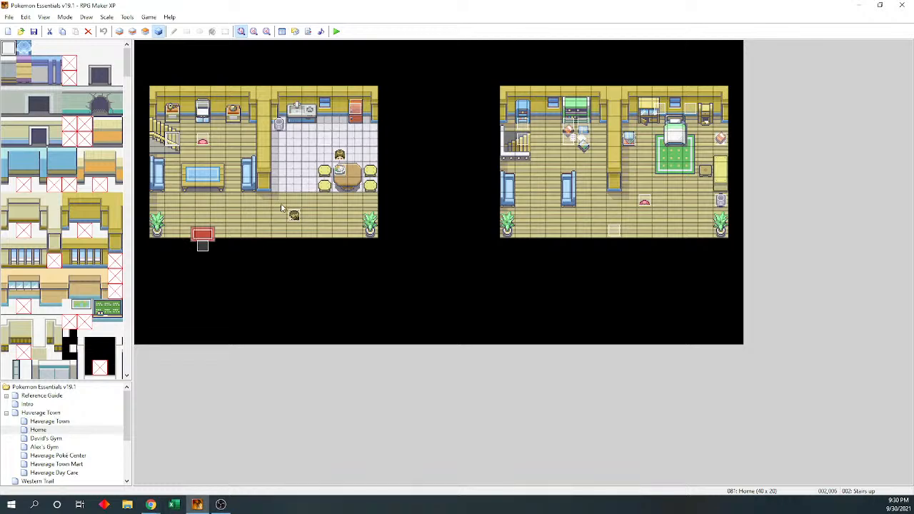
Duplicate the parent's stairs move route within the "I'm not sure..." branch on page 2 of EV024
double_click(309, 185)
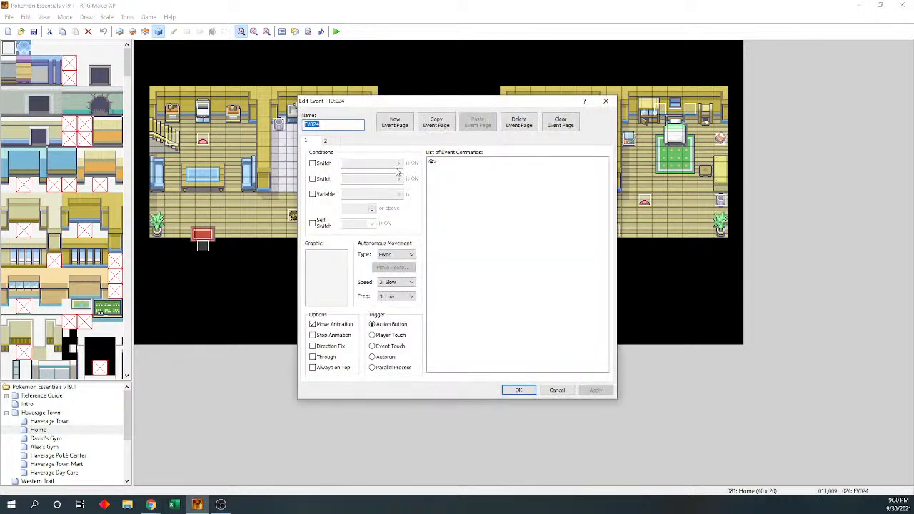
left_click_drag(605, 189, 623, 328)
left_click(531, 226)
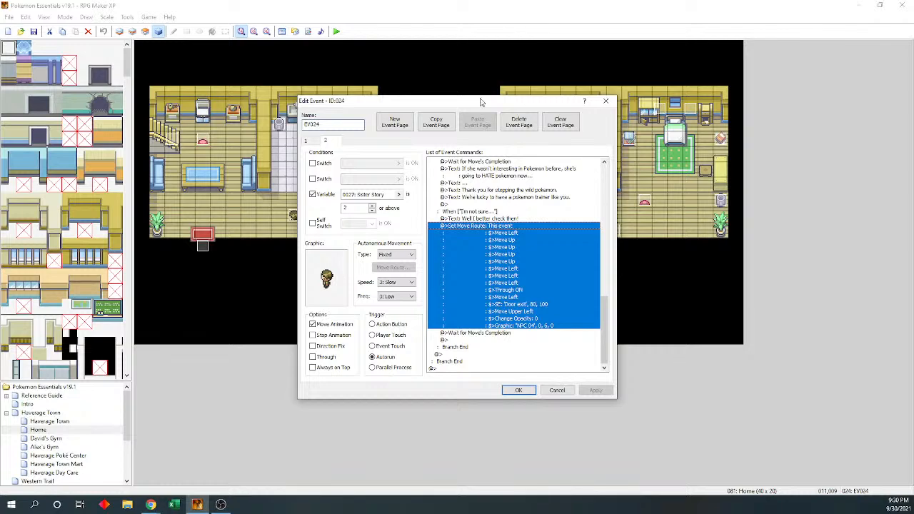
left_click_drag(483, 102, 629, 102)
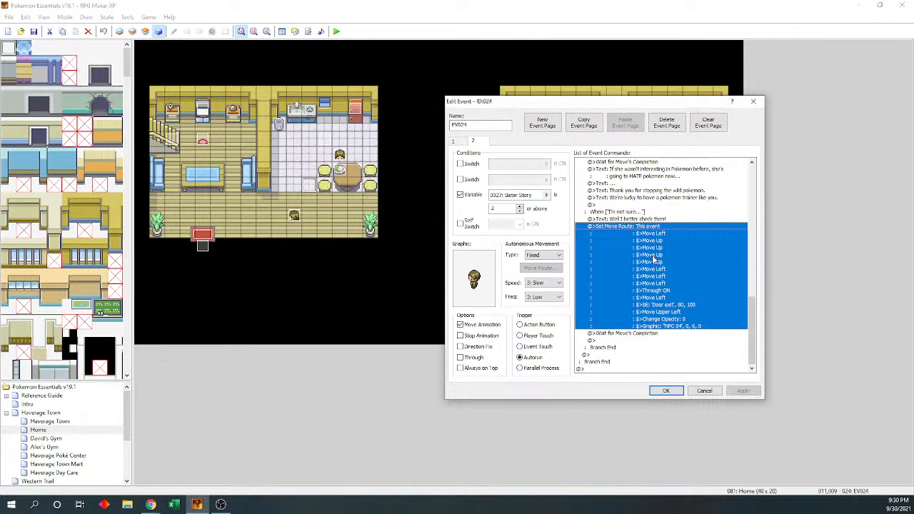
key("ctrl+c")
key("ctrl+v")
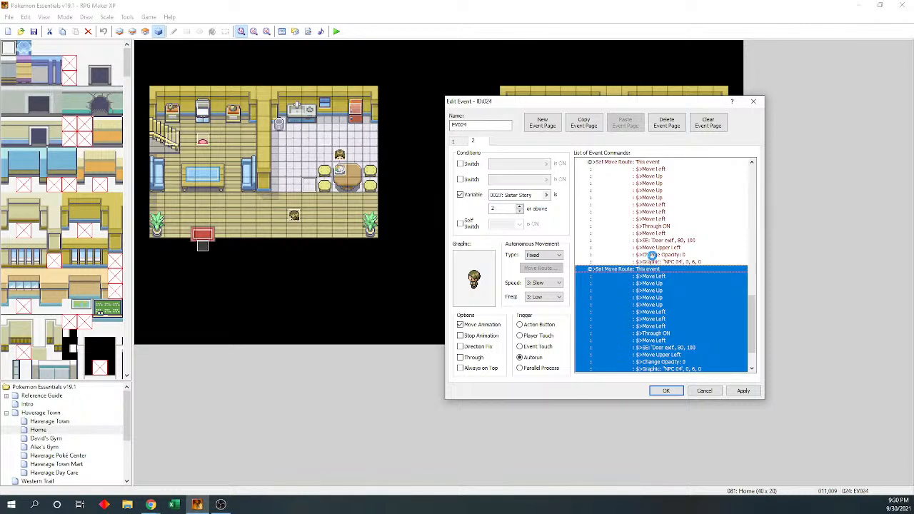
Assign one of the two stairs move routes to the Player and insert a 2-frame wait at its start
double_click(653, 261)
left_click(576, 188)
left_click(575, 196)
left_click(575, 199)
left_click(633, 338)
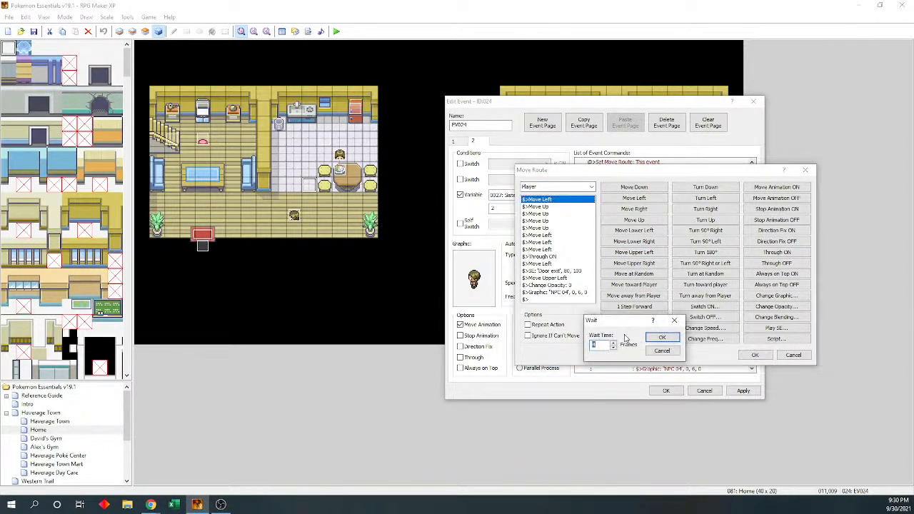
left_click(661, 338)
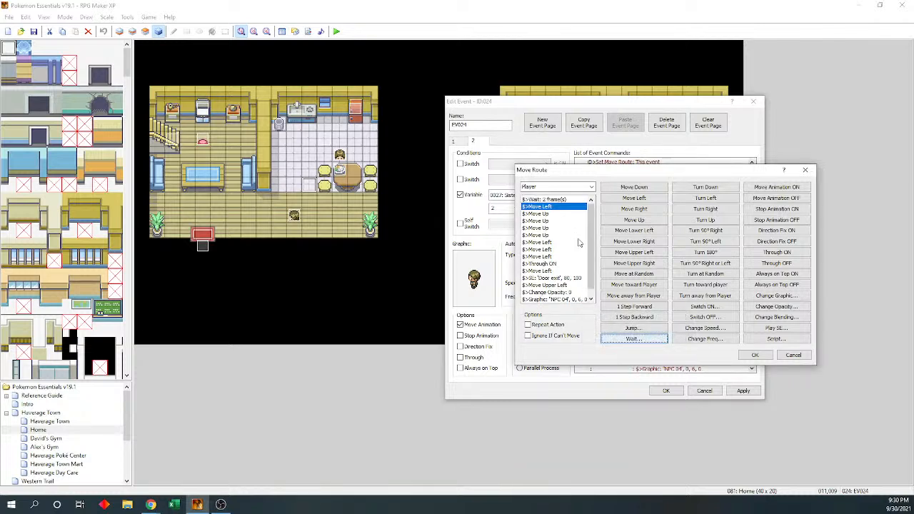
Add a second Move Left at the start of the Player's route and delete every command after the Move Left that follows the four Move Ups
left_click(634, 199)
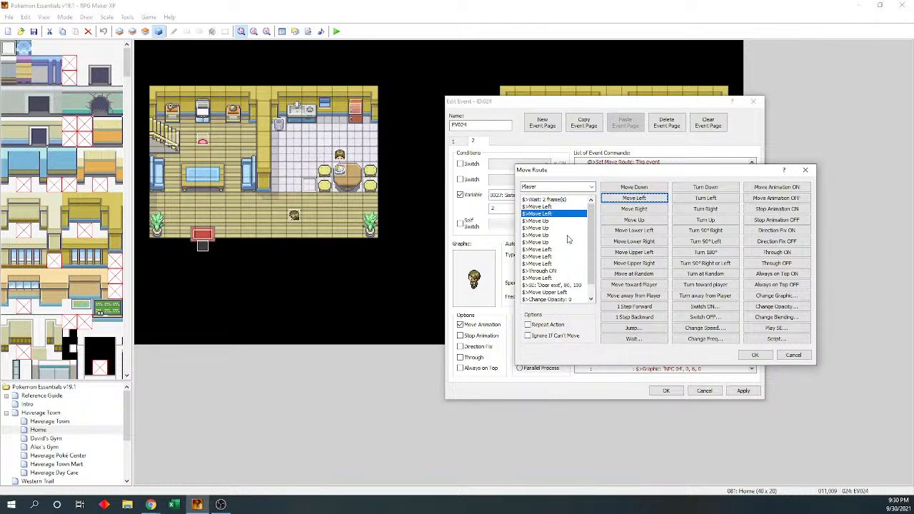
left_click(564, 250)
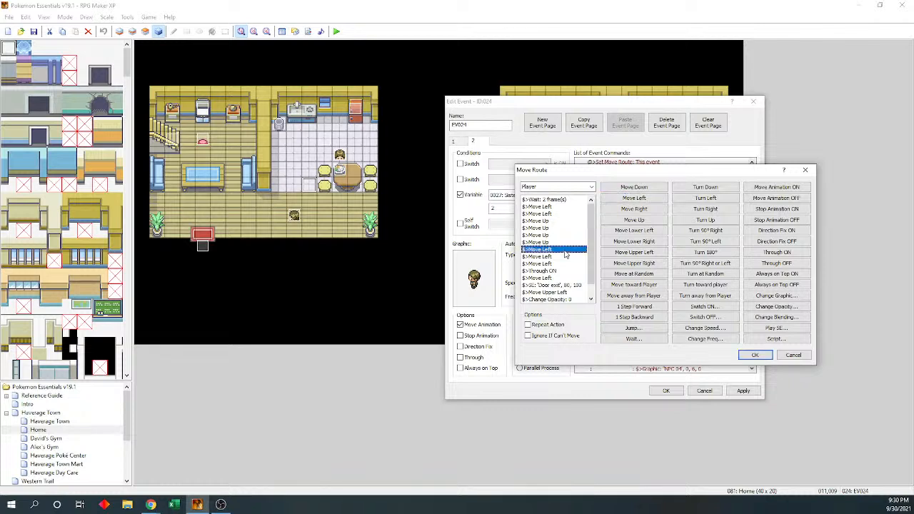
left_click(562, 257)
key("Delete")
key("Delete")
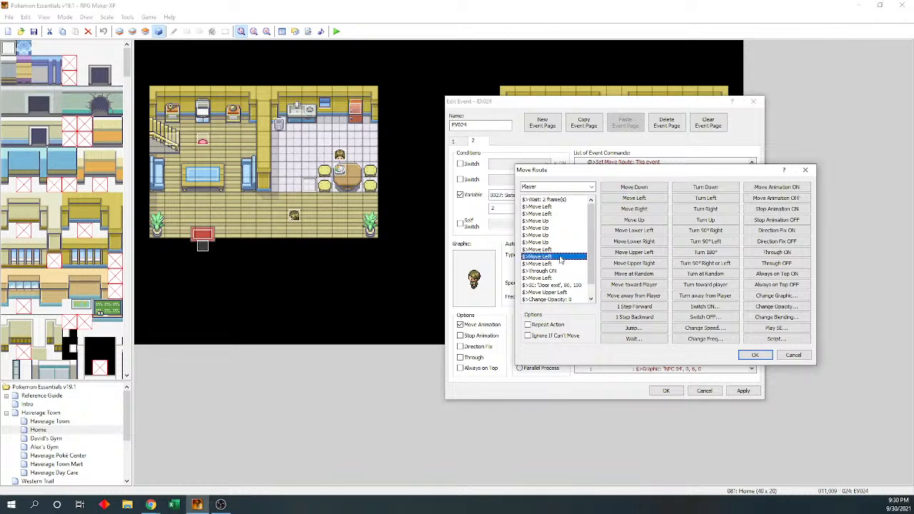
key("Delete")
key("Delete")
key("Delete")
key("Delete")
key("Delete")
key("Delete")
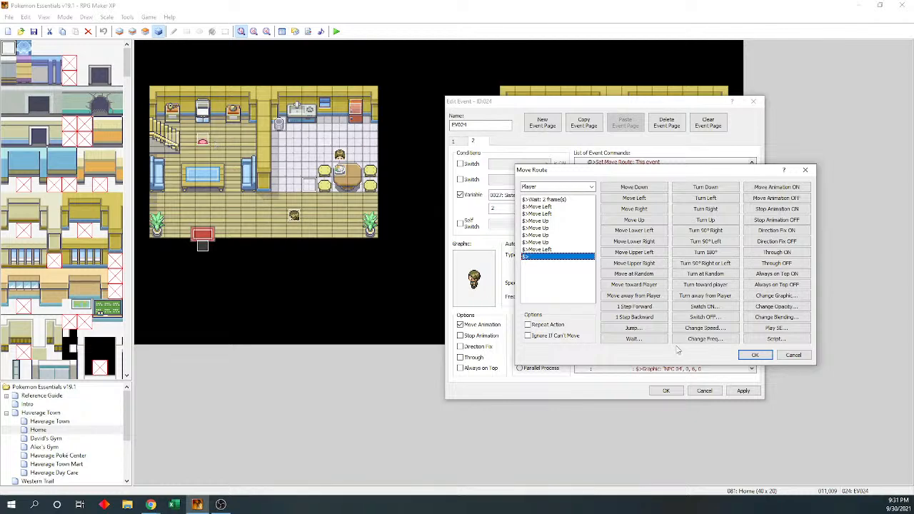
left_click(755, 354)
Copy the parent's stairs move route and paste it after Wait for Move's Completion in the "I'm not sure..." branch
left_click_drag(753, 323, 753, 314)
left_click(671, 191)
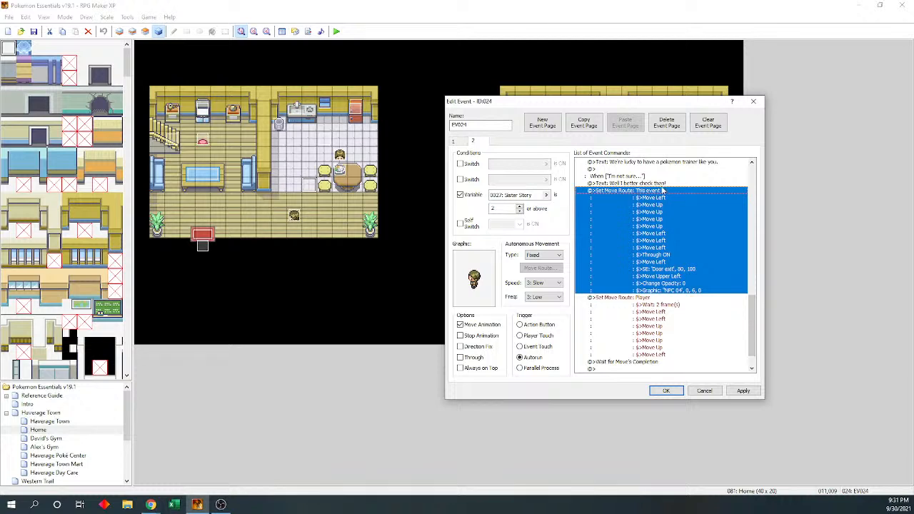
left_click(685, 289)
left_click(661, 197)
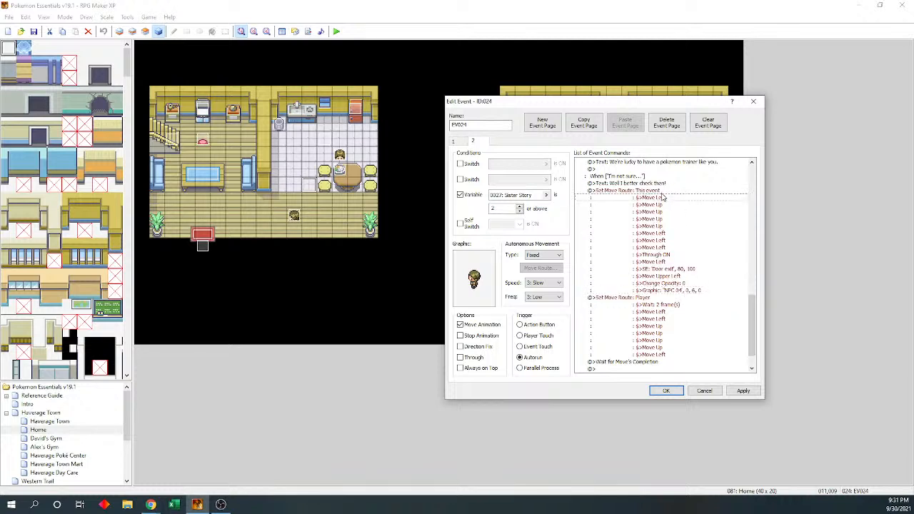
left_click(661, 197)
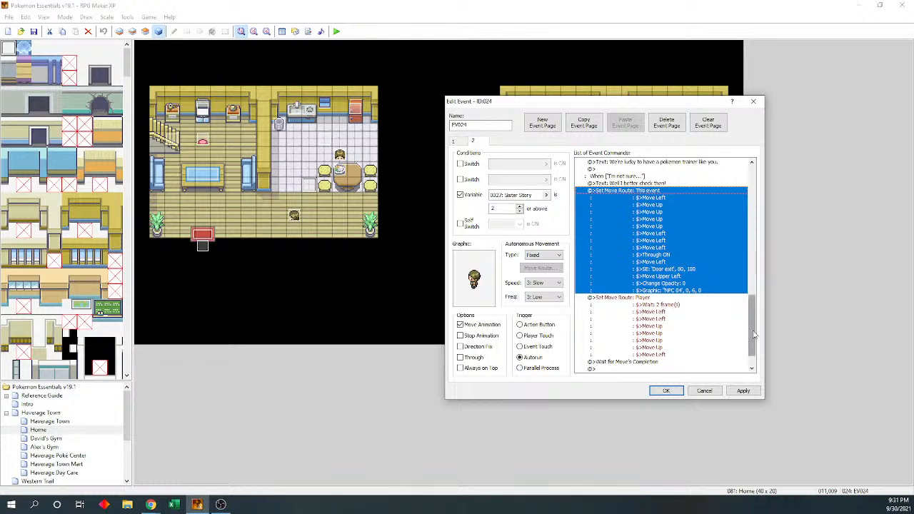
left_click_drag(754, 336, 758, 355)
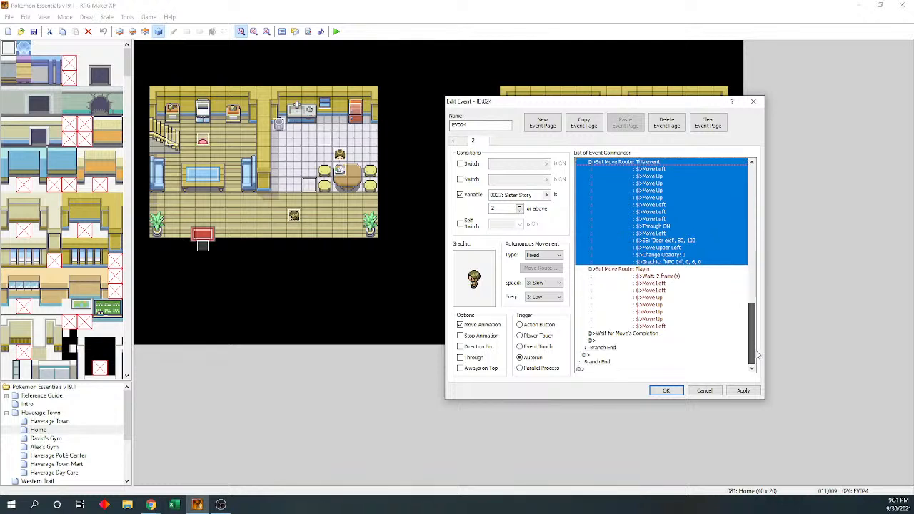
left_click(637, 341)
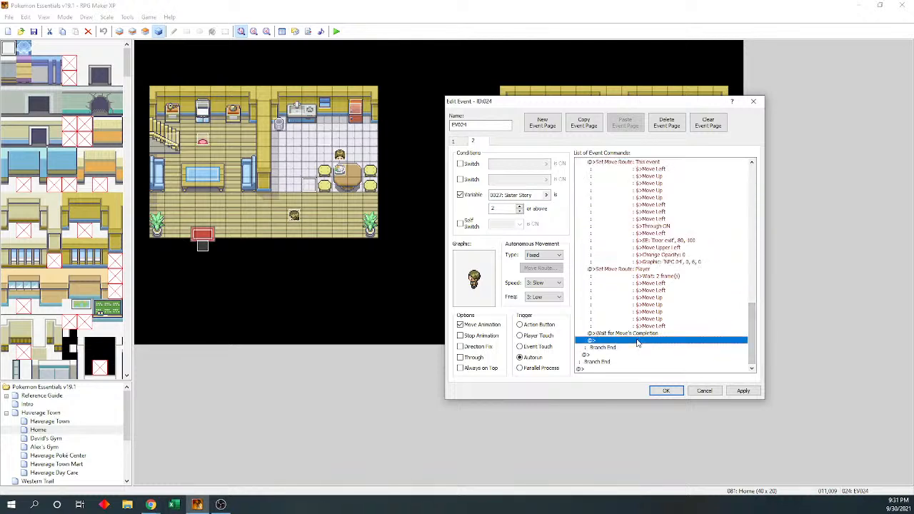
key("ctrl+v")
Delete all commands from the pasted move route for This event
left_click(666, 264)
double_click(666, 266)
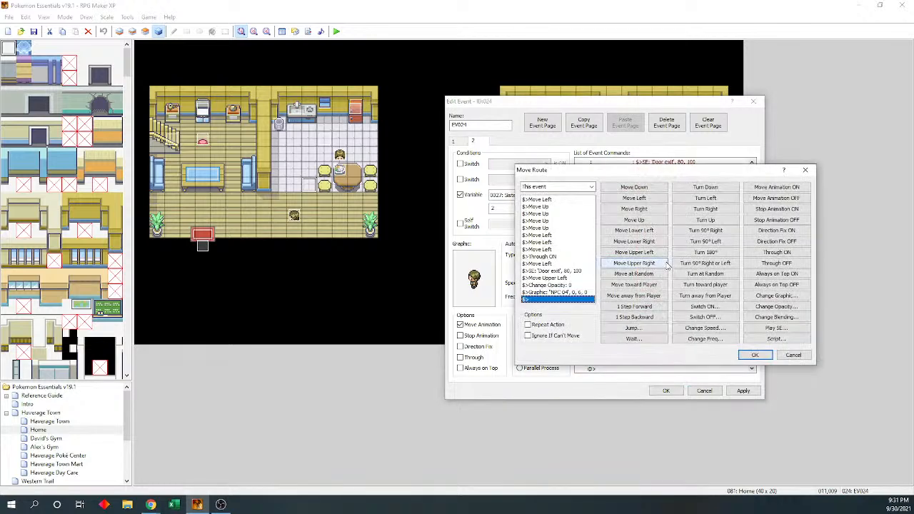
left_click(556, 199)
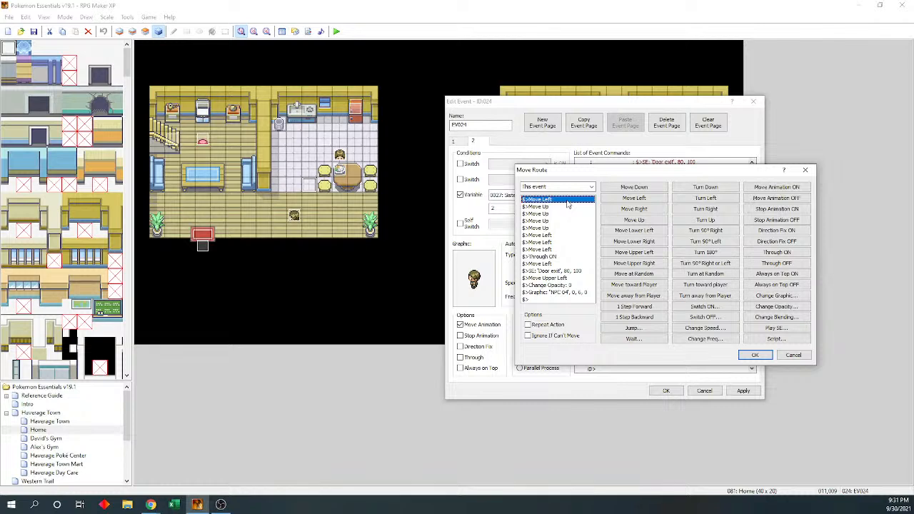
key("Delete")
key("Delete")
key("Delete")
key("Delete")
key("Delete")
key("Delete")
key("Delete")
key("Delete")
key("Delete")
key("Delete")
key("Delete")
key("Delete")
key("Delete")
key("Delete")
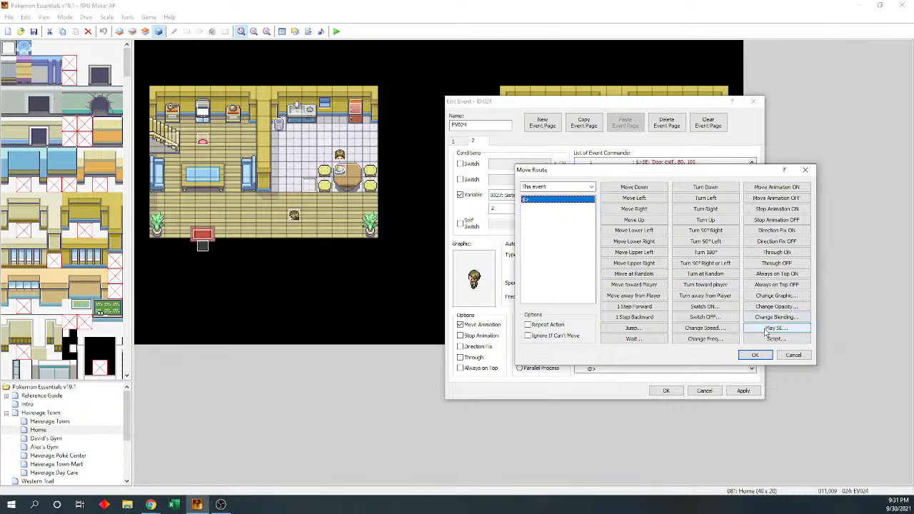
Add Change Opacity 255 and the "Door exit" sound effect to the emptied move route
left_click(772, 307)
left_click(795, 306)
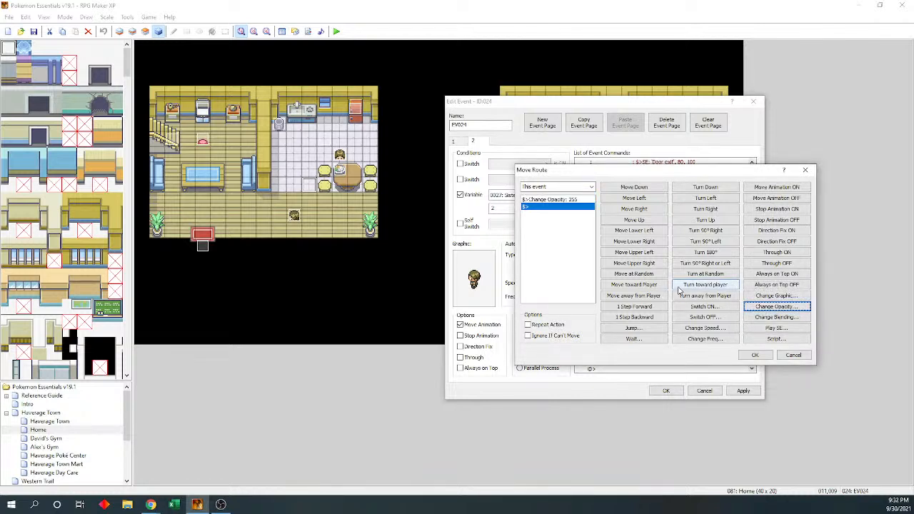
left_click(762, 329)
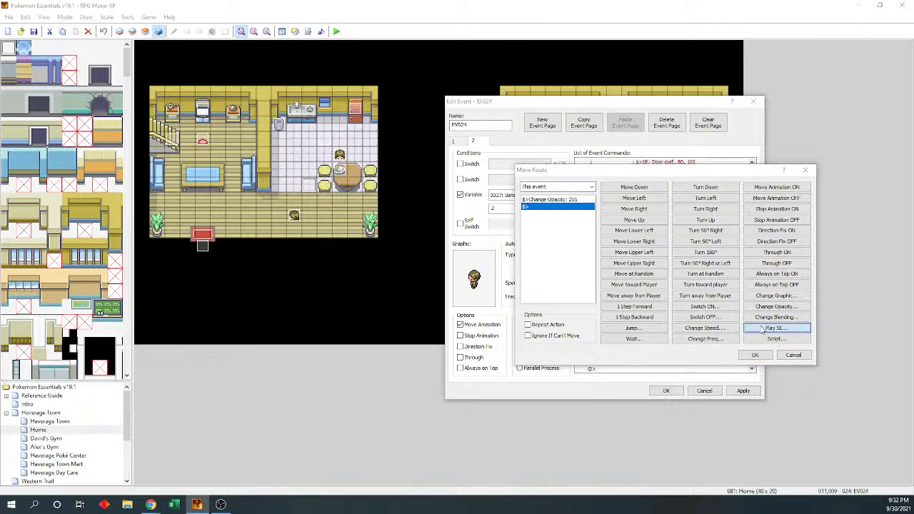
left_click(646, 269)
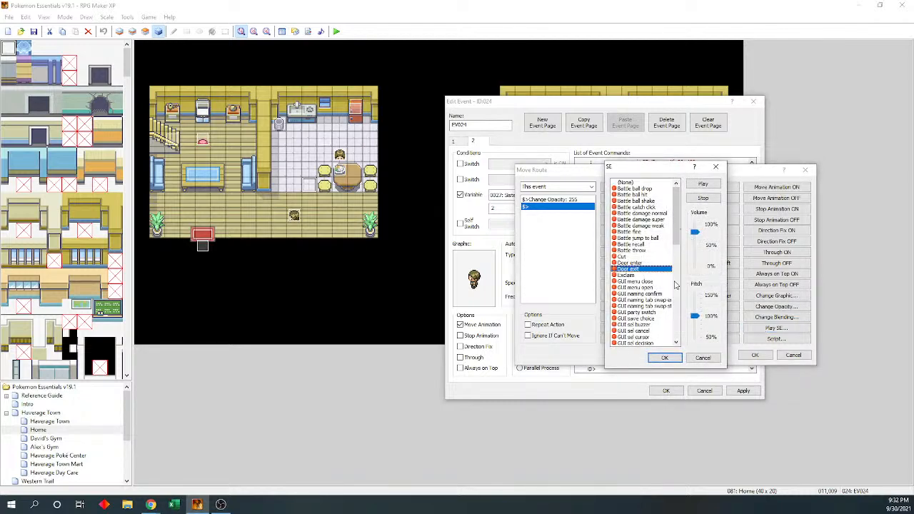
left_click(665, 357)
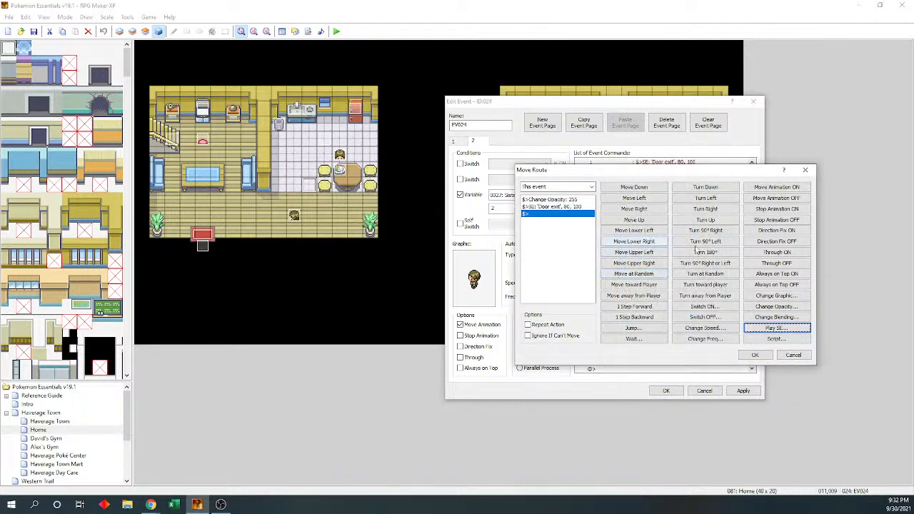
Complete the parent's return route with Through ON, Move Lower Right and two Move Right commands
left_click(777, 253)
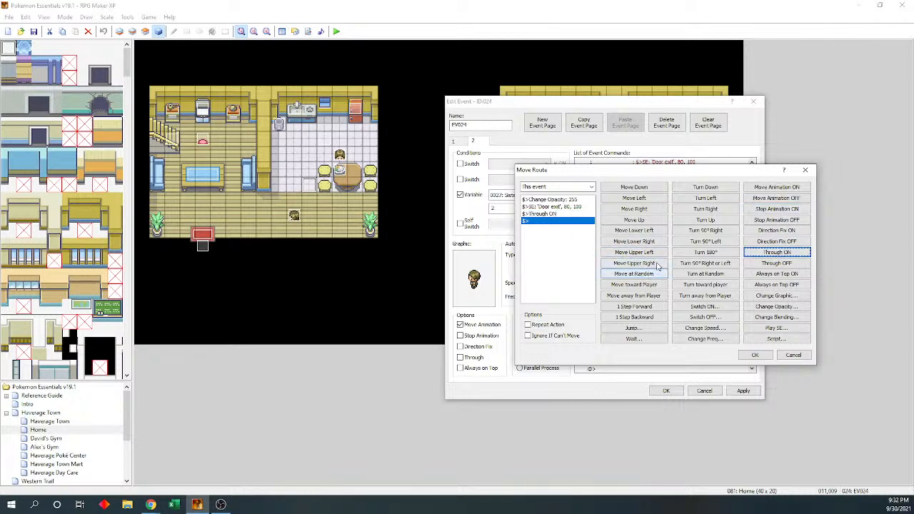
left_click(648, 243)
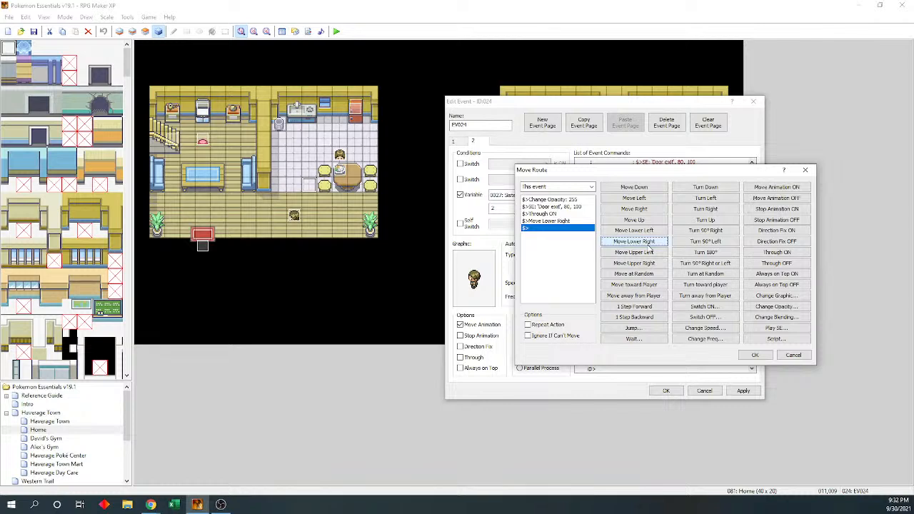
left_click(648, 209)
left_click(648, 209)
left_click(755, 356)
Paste a Wait for Move's Completion command after the parent's return route and save the event
left_click(674, 284)
key("Down")
key("Down")
key("ctrl+v")
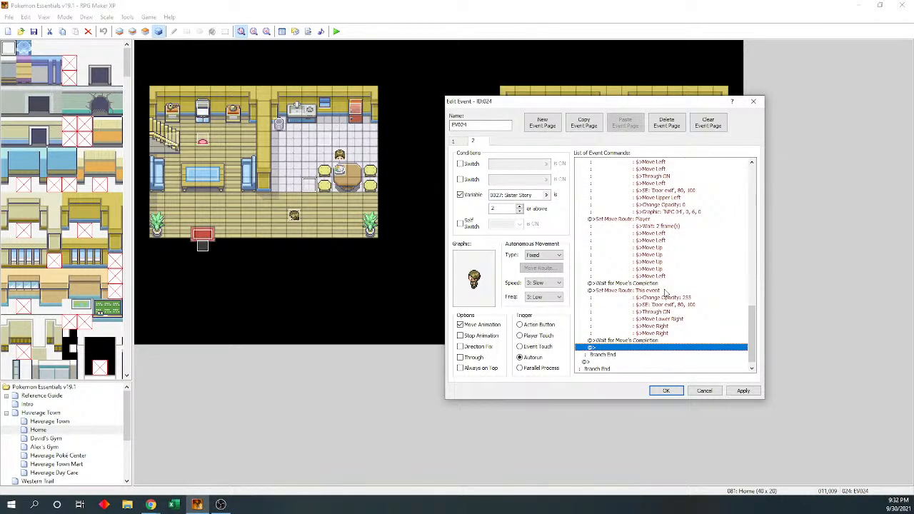
key("Down")
key("Down")
key("Up")
key("Up")
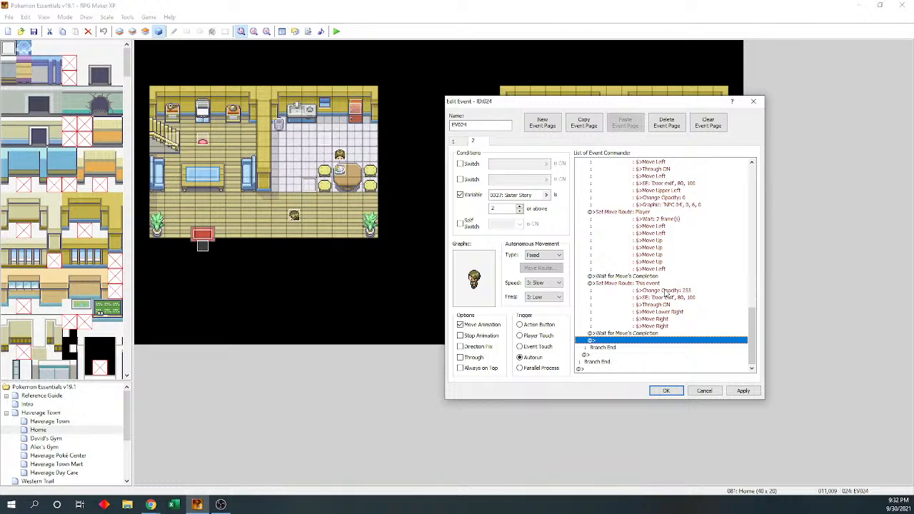
left_click(667, 391)
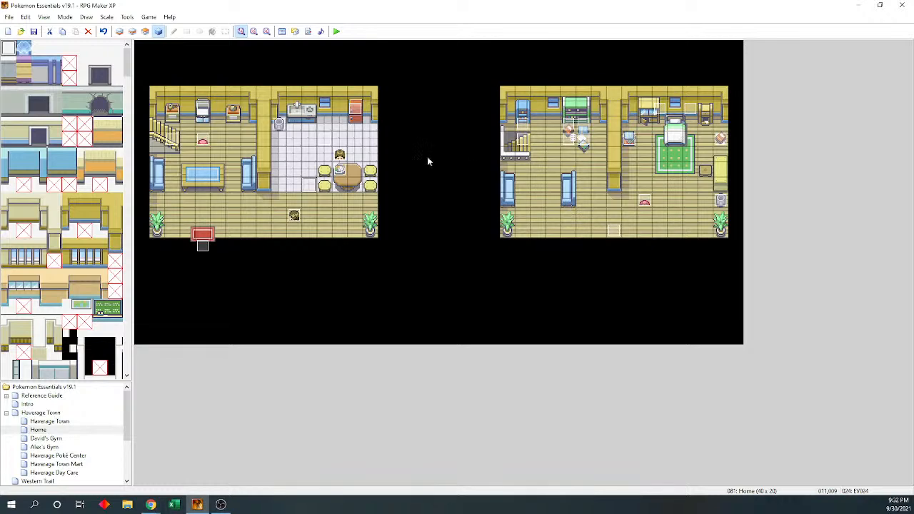
Examine the pages of the "Starting Mom" event in the kitchen
double_click(342, 157)
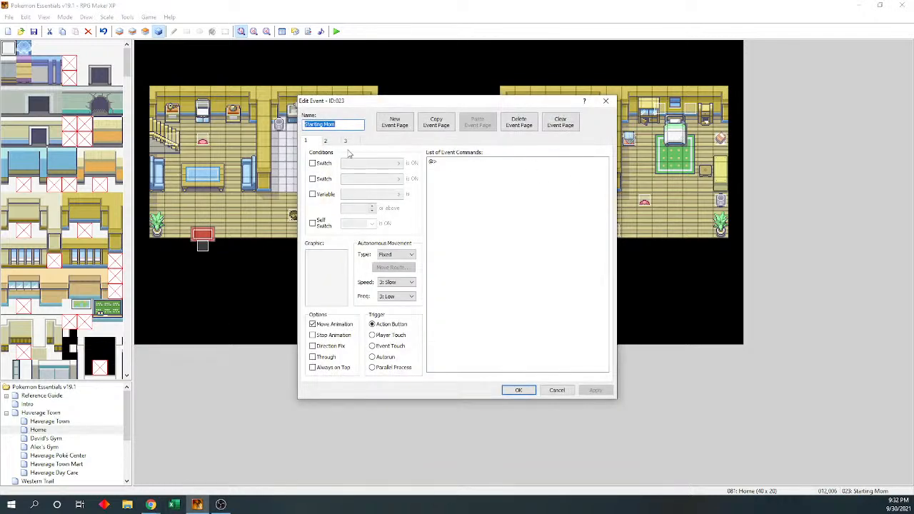
left_click(337, 144)
left_click(348, 142)
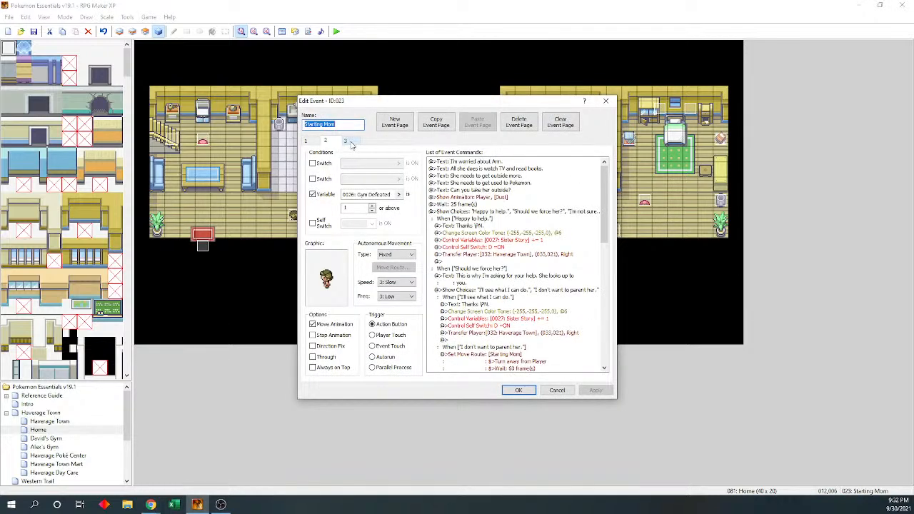
left_click(518, 390)
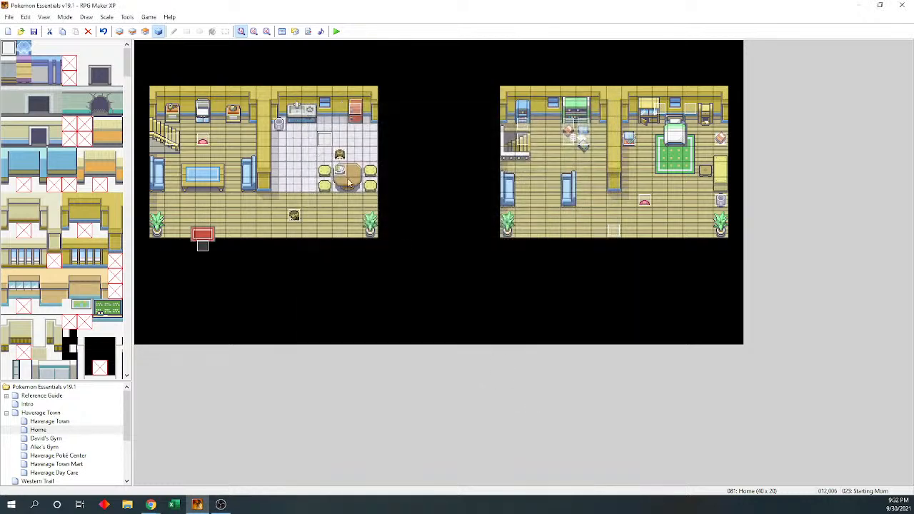
Reword the single choice about the attack on page 2 of EV024 to name "Voltorb" as the attacker
double_click(306, 188)
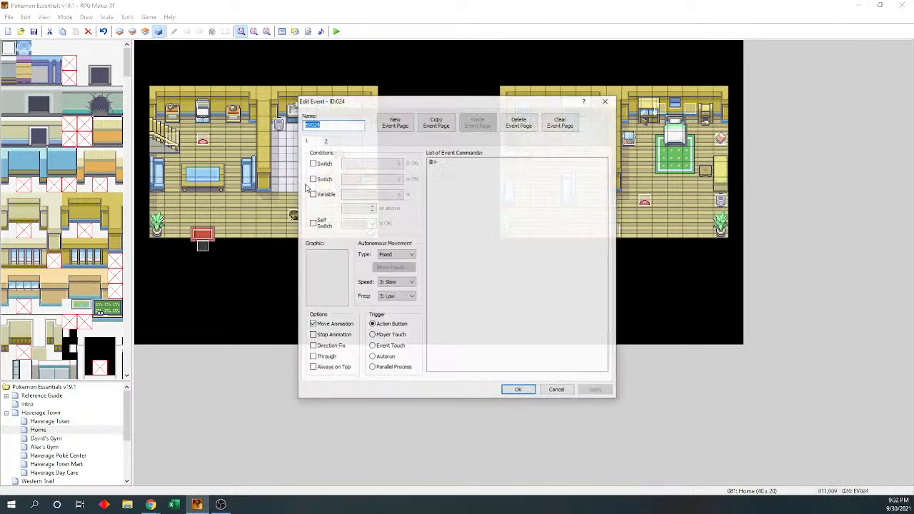
left_click_drag(606, 215, 609, 364)
left_click_drag(508, 100, 675, 87)
left_click_drag(766, 312, 786, 204)
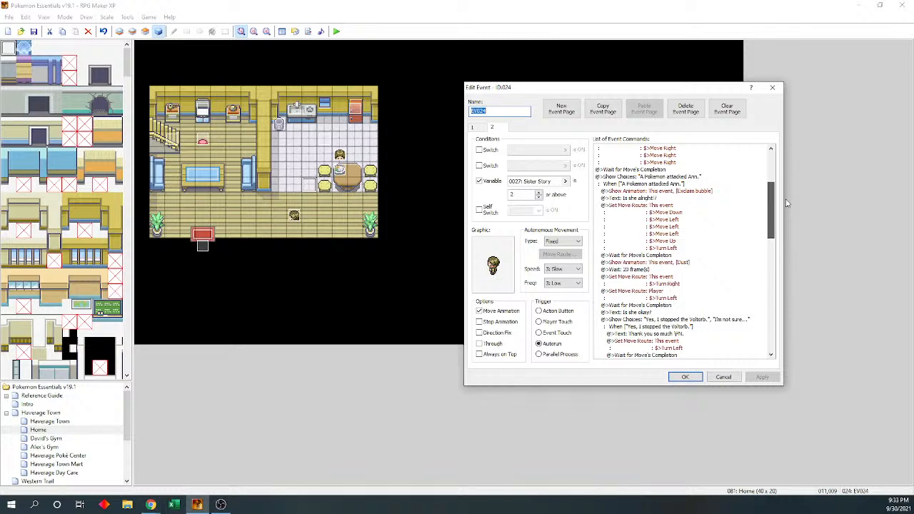
left_click(691, 171)
double_click(690, 176)
left_click(635, 218)
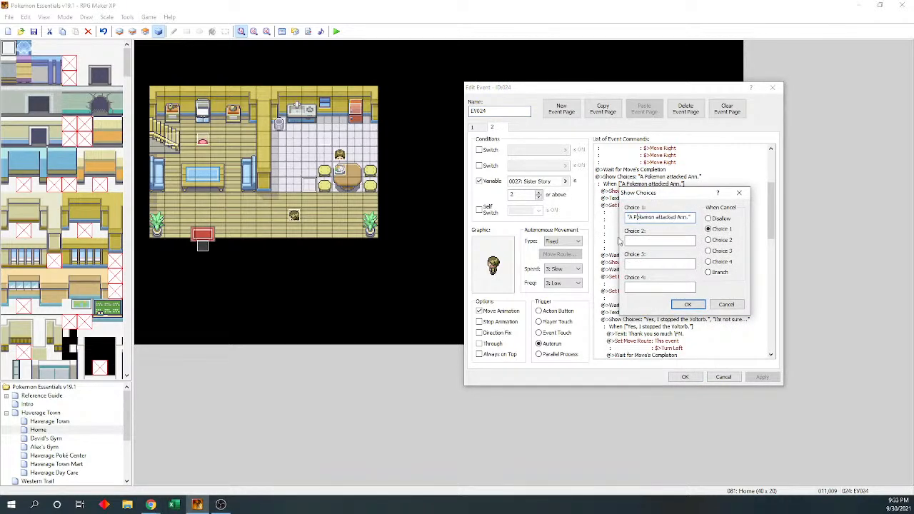
key("Delete")
key("Delete")
key("Delete")
key("Delete")
key("Delete")
key("Delete")
key("Delete")
key("Delete")
type("Voltorb")
left_click(687, 304)
Add the text "I.... I..." after the parent's return route in the "I'm not sure..." branch
left_click_drag(772, 238, 773, 351)
double_click(668, 328)
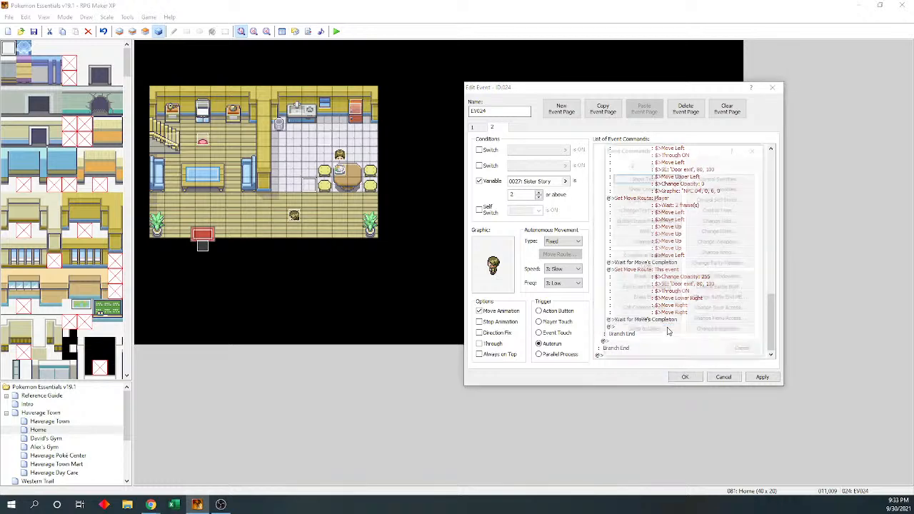
left_click(645, 176)
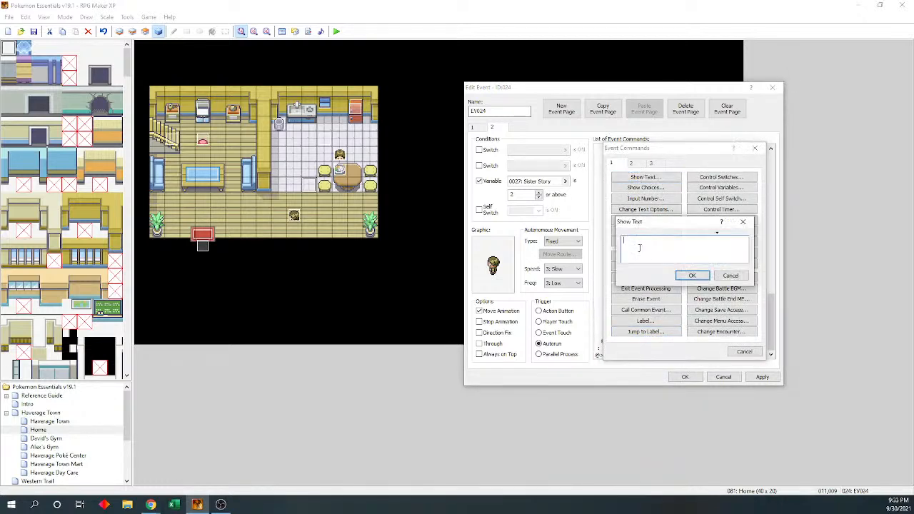
type("Wh")
key("BackSpace")
key("BackSpace")
key("BackSpace")
left_click(692, 276)
Add a second text reading "I am SO upset." below the parent's stammering line
double_click(671, 334)
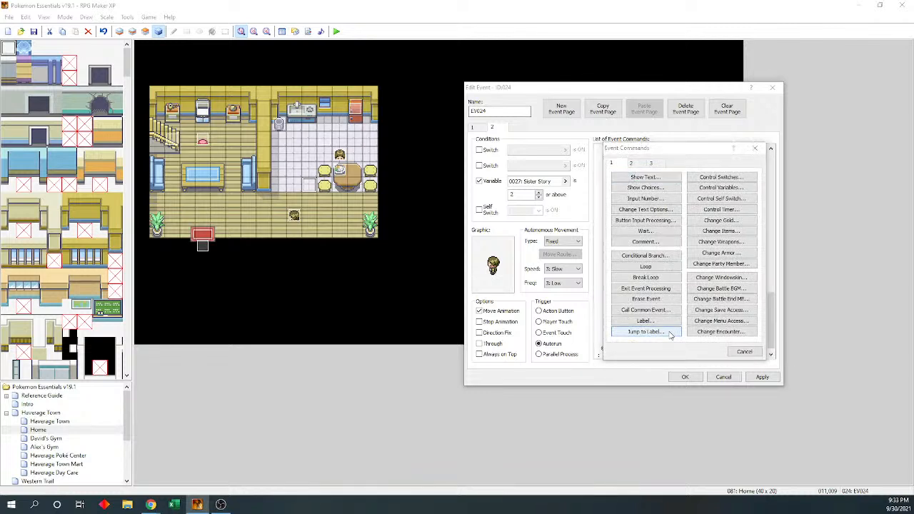
key("Return")
type("I am SO disappoin")
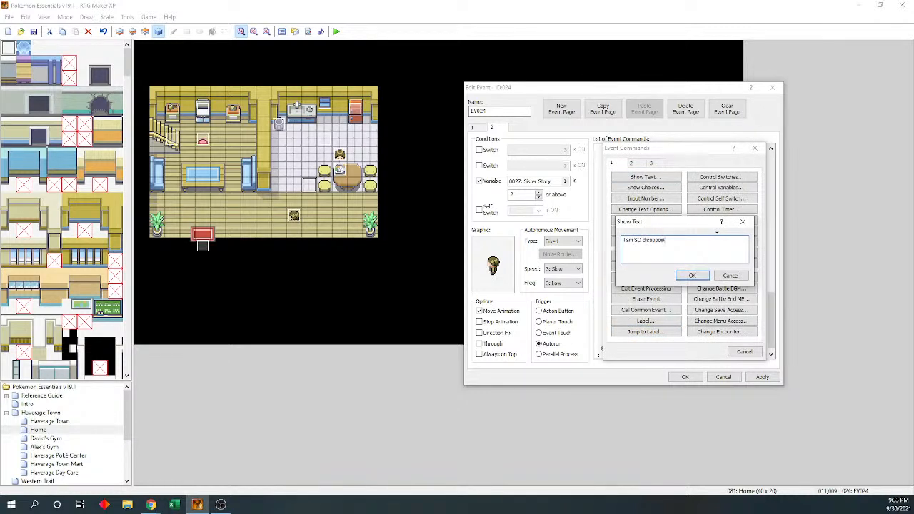
key("BackSpace")
key("BackSpace")
key("BackSpace")
key("BackSpace")
key("BackSpace")
key("BackSpace")
key("BackSpace")
type("upset")
left_click(691, 276)
Below the "I am SO upset." text, add the choices "That wasn't my fault!" and "Is she okay?", both in quotation marks
left_click_drag(770, 314, 765, 189)
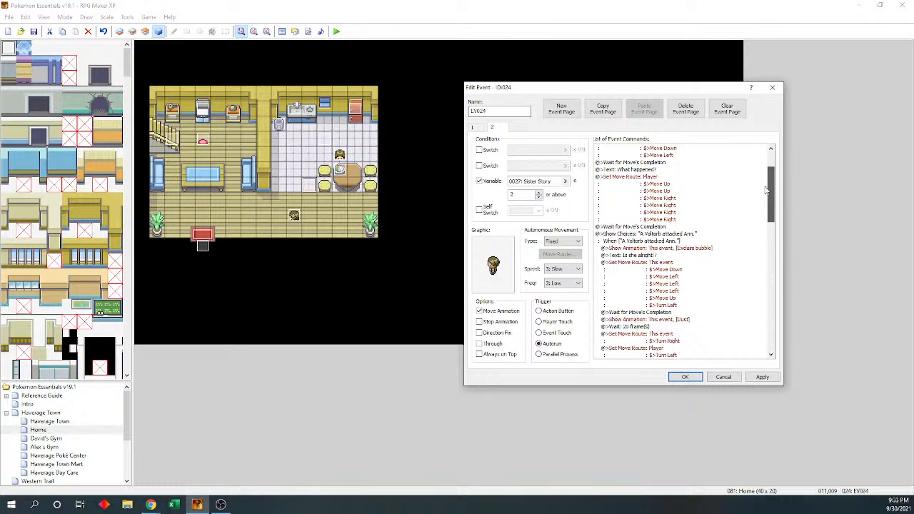
left_click_drag(765, 189, 784, 322)
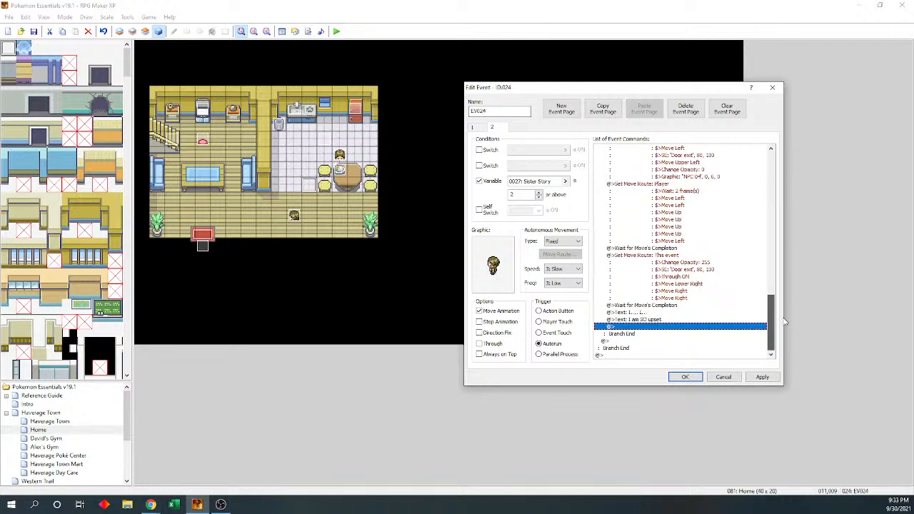
double_click(621, 326)
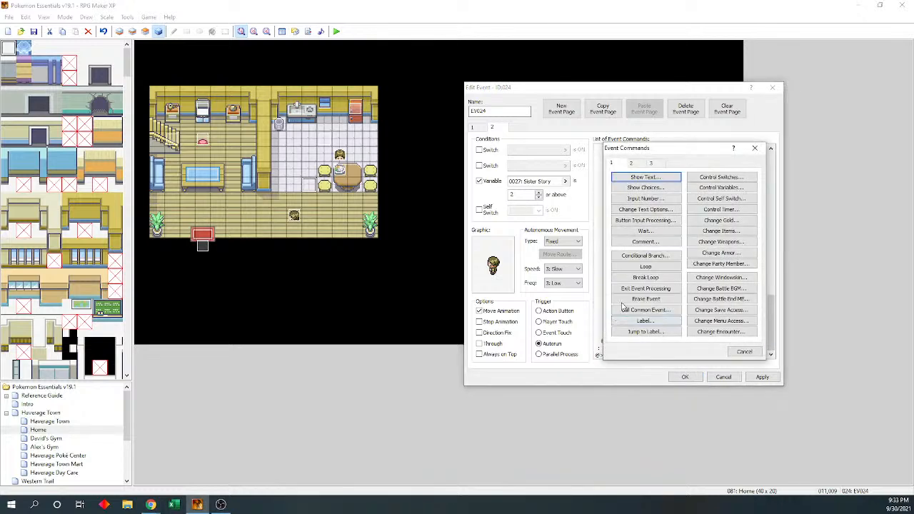
left_click(631, 164)
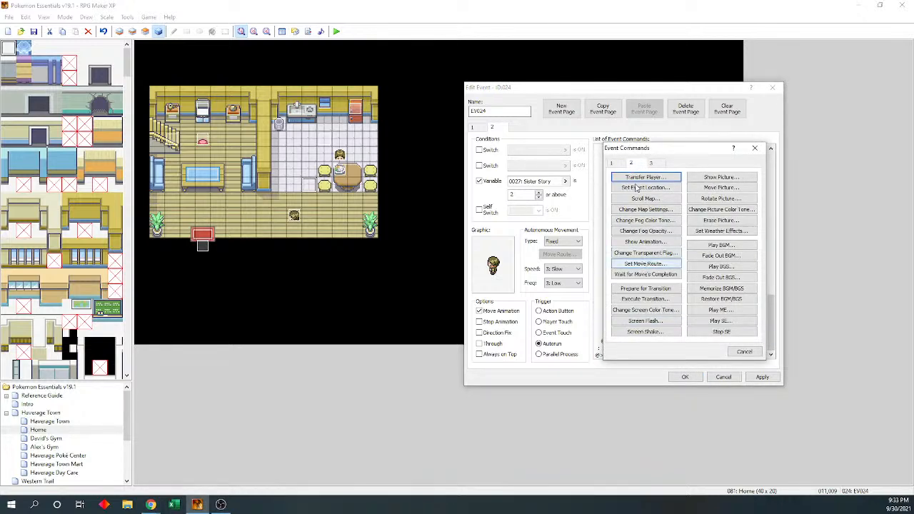
left_click(614, 165)
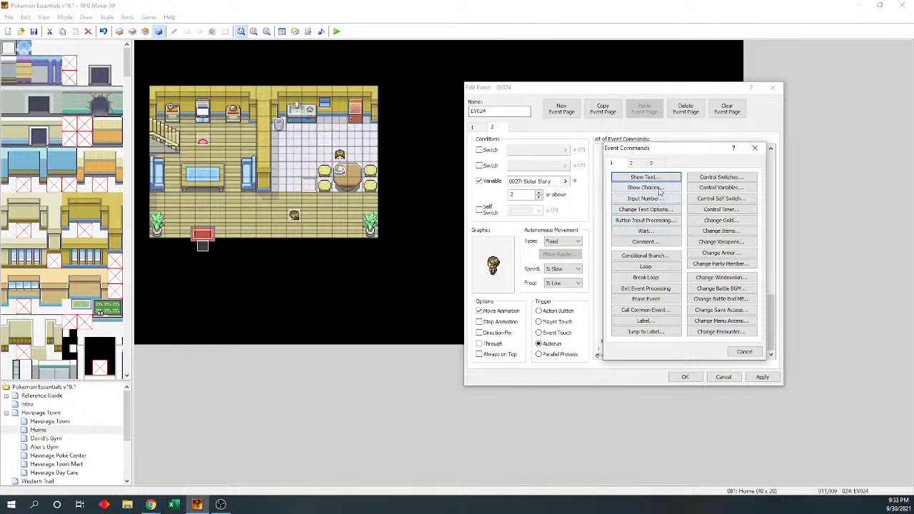
left_click(646, 187)
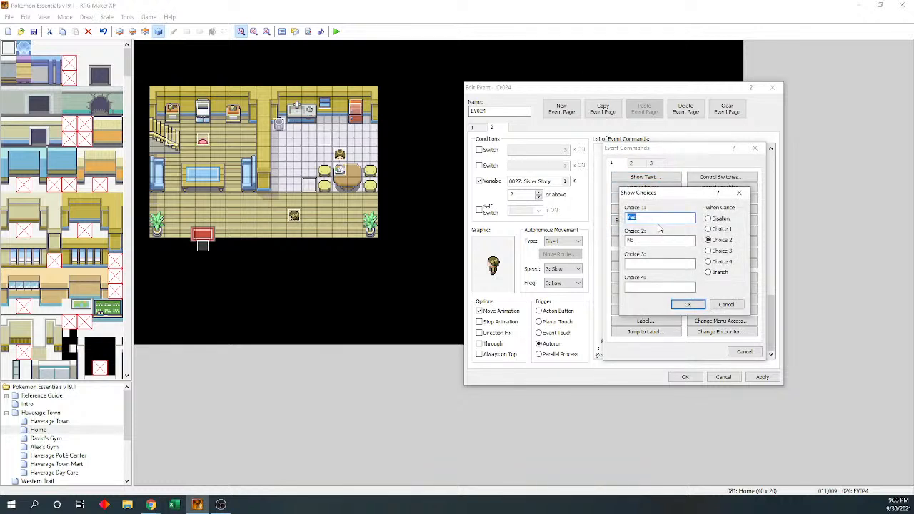
type("\"That wasn't my fault!")
key("Tab")
type("\"Is she okay?")
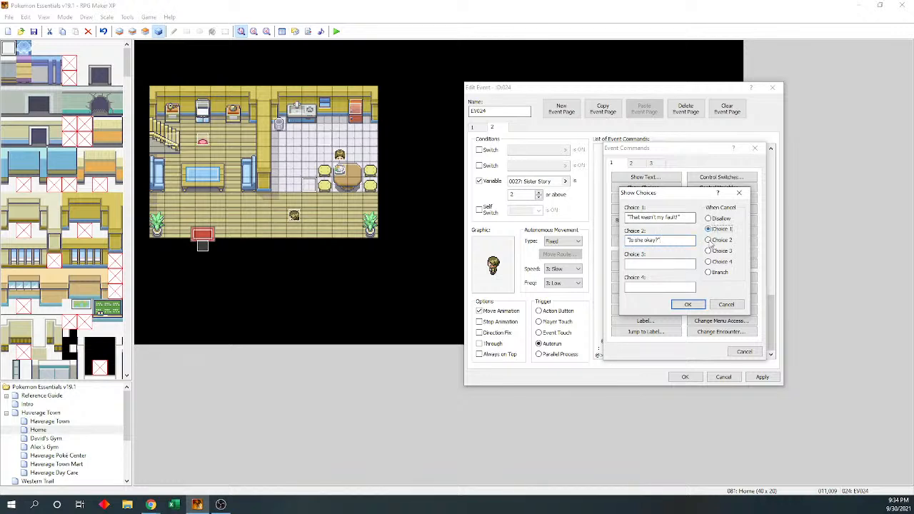
left_click(688, 304)
In the "Is she okay?" branch, make this event turn left, wait 20 frames and turn right, followed by Wait for Move's Completion
left_click_drag(771, 311, 771, 327)
double_click(670, 312)
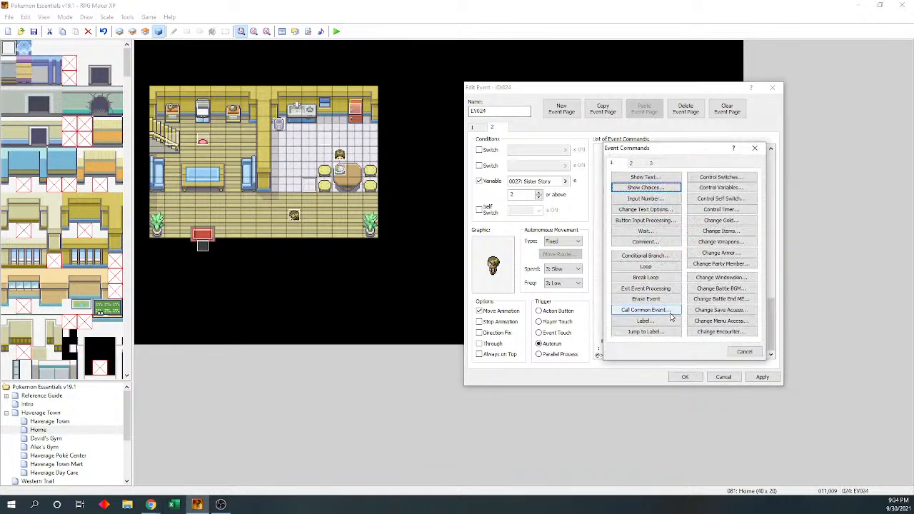
left_click(632, 164)
left_click(646, 263)
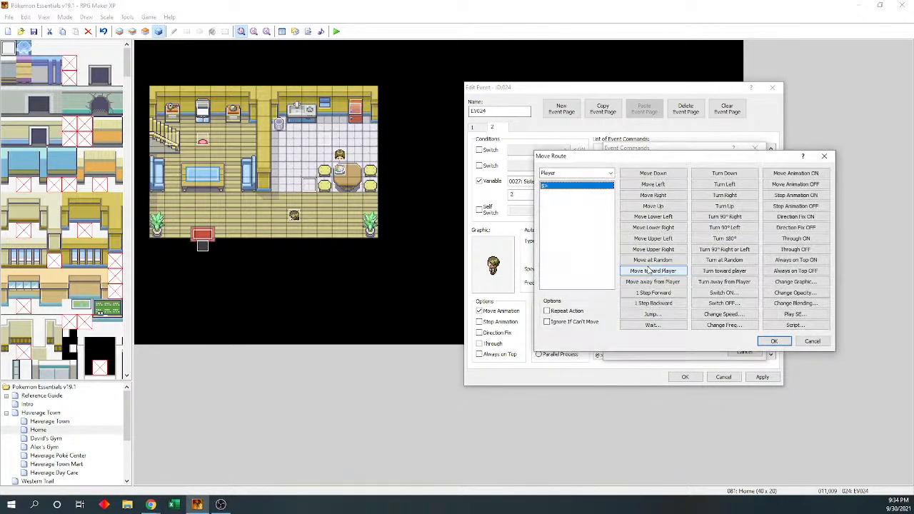
left_click(598, 174)
scroll(599, 182, "up", 10)
left_click(591, 190)
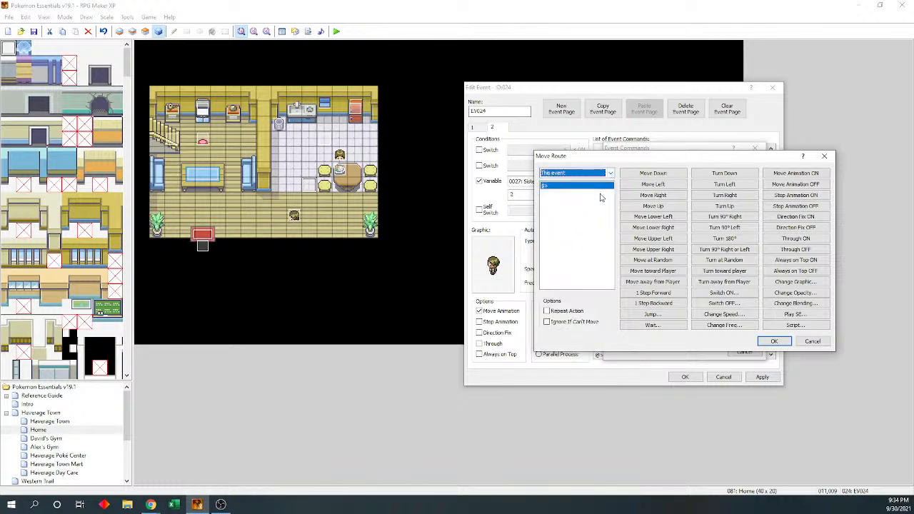
left_click(651, 324)
type("20")
left_click(681, 323)
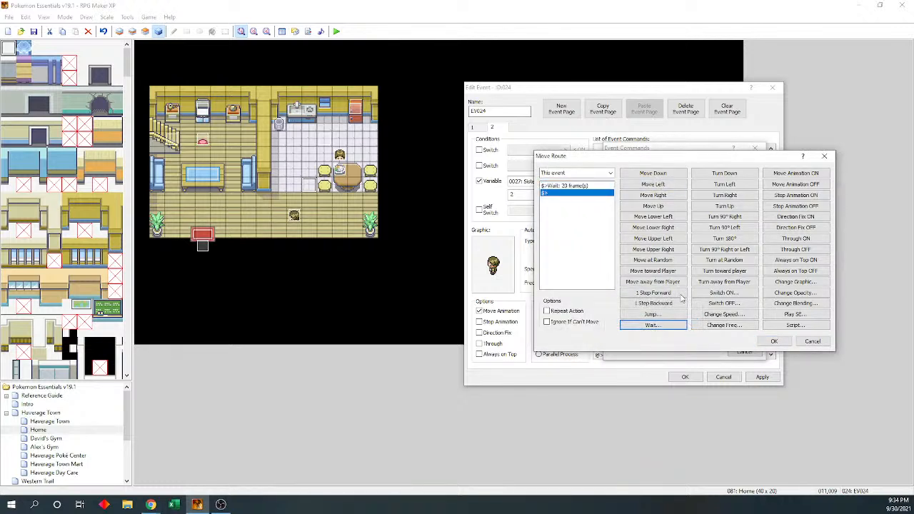
left_click(592, 185)
left_click(724, 184)
left_click(594, 200)
left_click(724, 195)
left_click(773, 341)
double_click(678, 340)
left_click(645, 266)
Add the text "Yes. No injuries." after the turning route in the "Is she okay?" branch
double_click(675, 347)
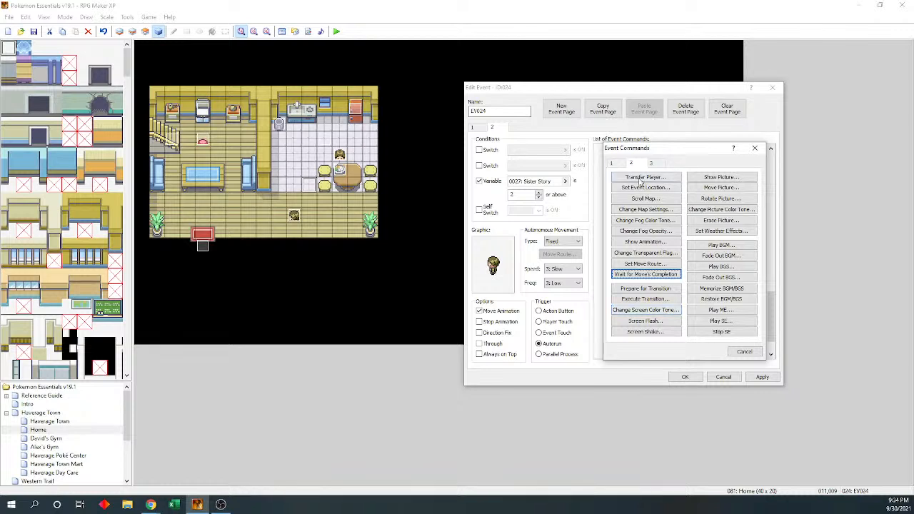
left_click(611, 163)
left_click(636, 188)
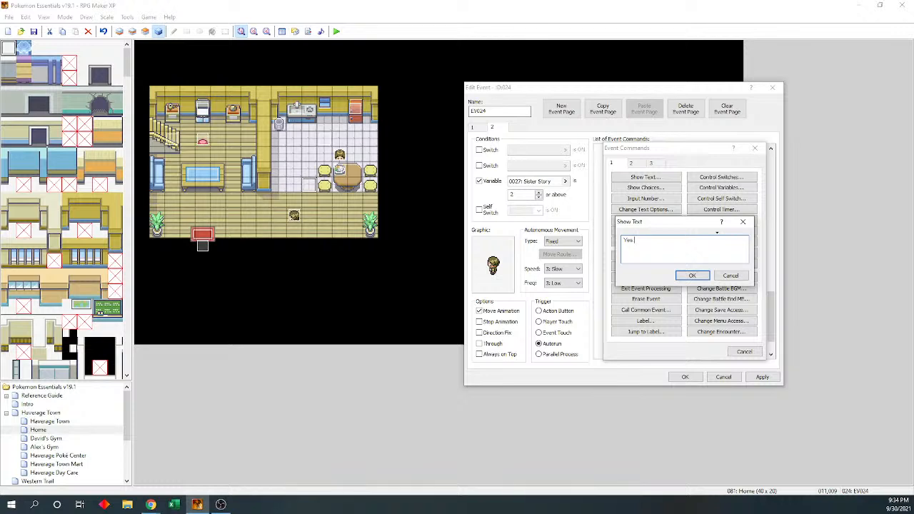
type(". No injureies.")
left_click(692, 275)
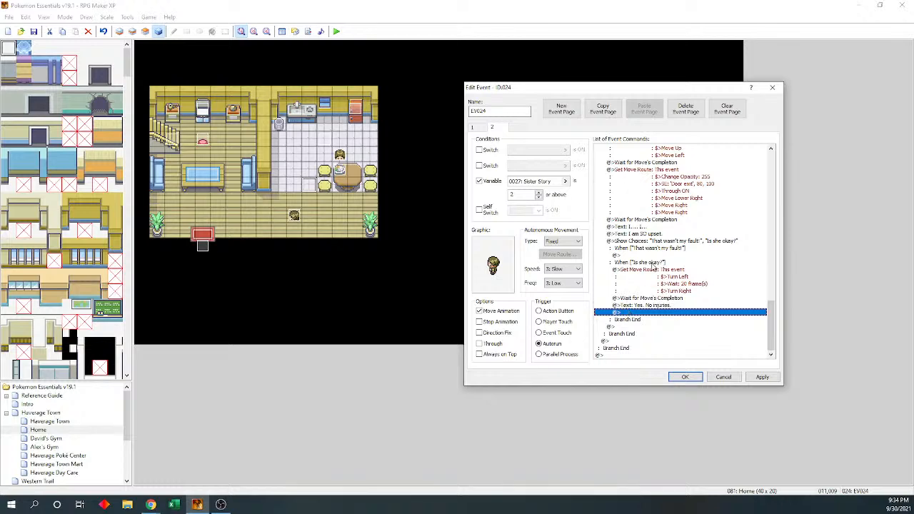
Add the text "What? Didn't you see the voltorb???" in the "That wasn't my fault!" branch
double_click(643, 255)
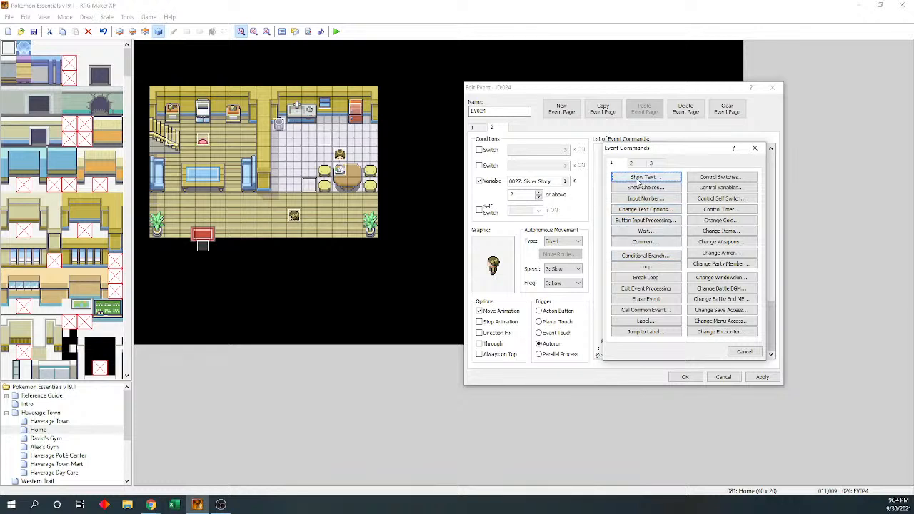
left_click(640, 179)
type("What? Didn't you SE")
key("BackSpace")
key("BackSpace")
type("see a voltorb")
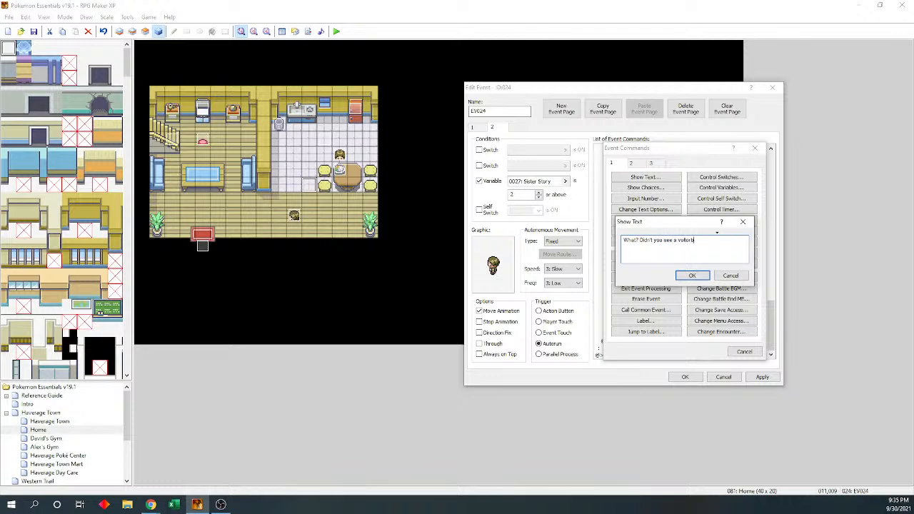
type("???")
key("BackSpace")
key("BackSpace")
key("BackSpace")
key("BackSpace")
key("BackSpace")
key("BackSpace")
key("BackSpace")
key("BackSpace")
key("BackSpace")
key("BackSpace")
key("BackSpace")
key("BackSpace")
key("BackSpace")
type("the voltorb???")
left_click(692, 276)
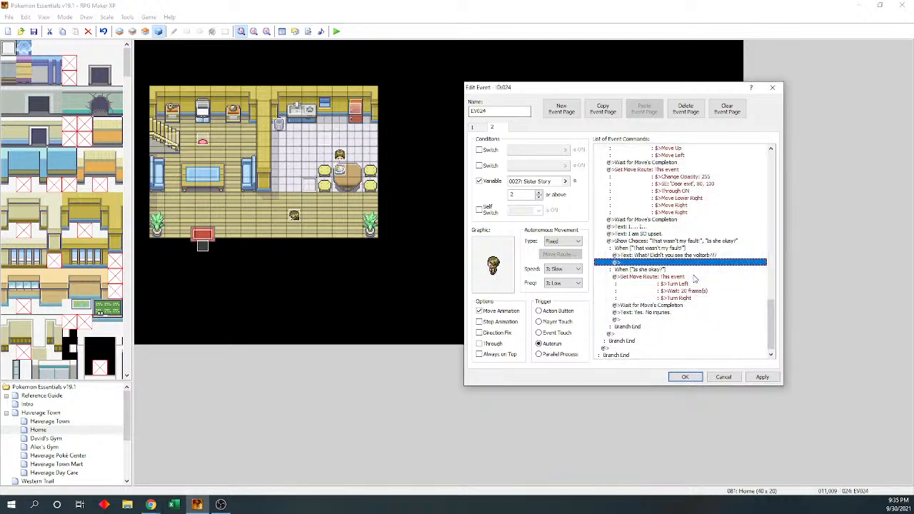
Below the voltorb question, add the quoted choices "It was hiding in a bush!" and "Are you kidding me?", with cancelling set to Choice 1
double_click(658, 263)
left_click(645, 178)
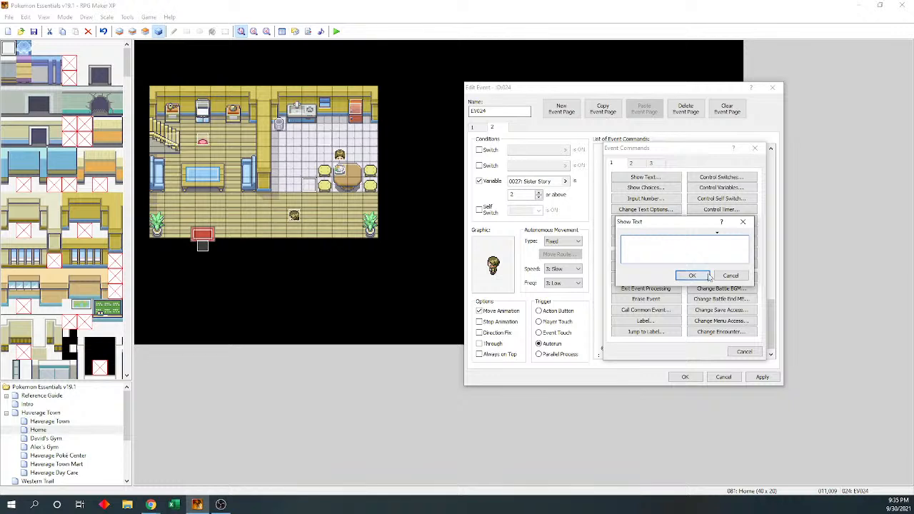
left_click(730, 276)
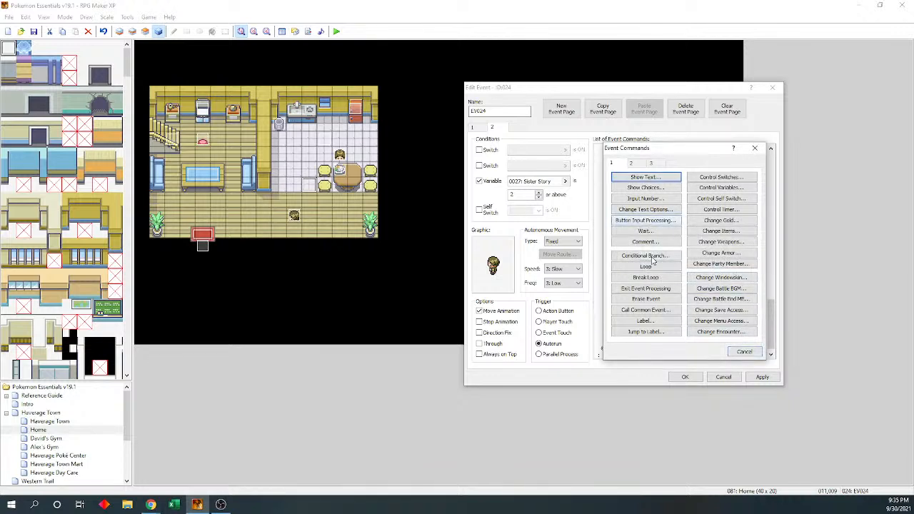
left_click(642, 188)
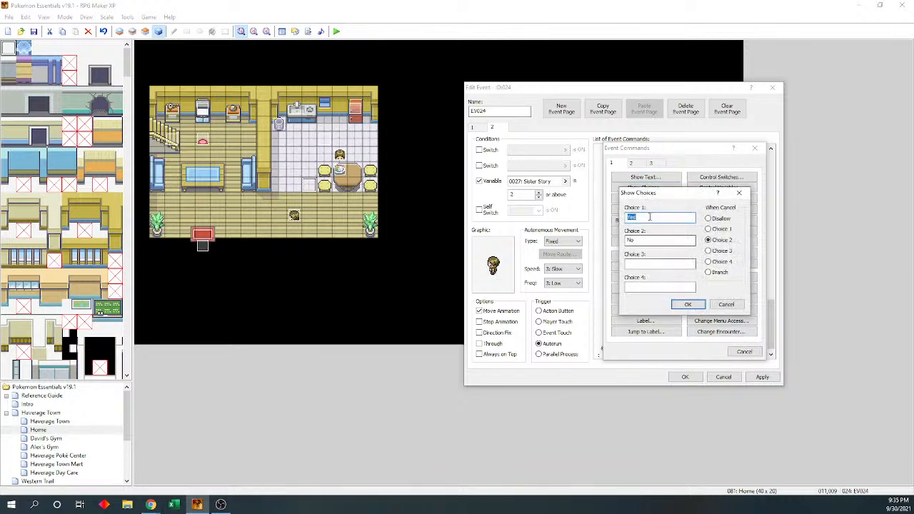
type("No")
key("BackSpace")
key("BackSpace")
type("\"It was hiding in a bush!\"")
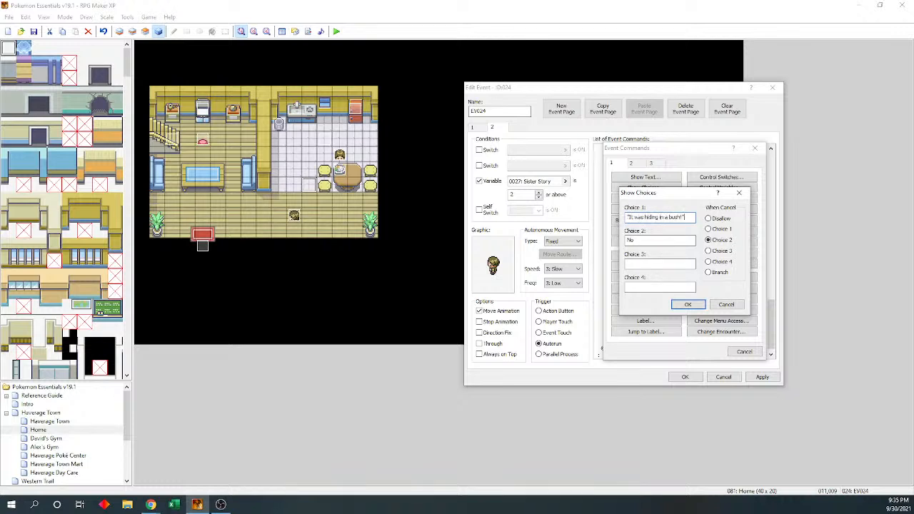
key("Tab")
type("\"Are you kidding me?\"")
left_click(687, 304)
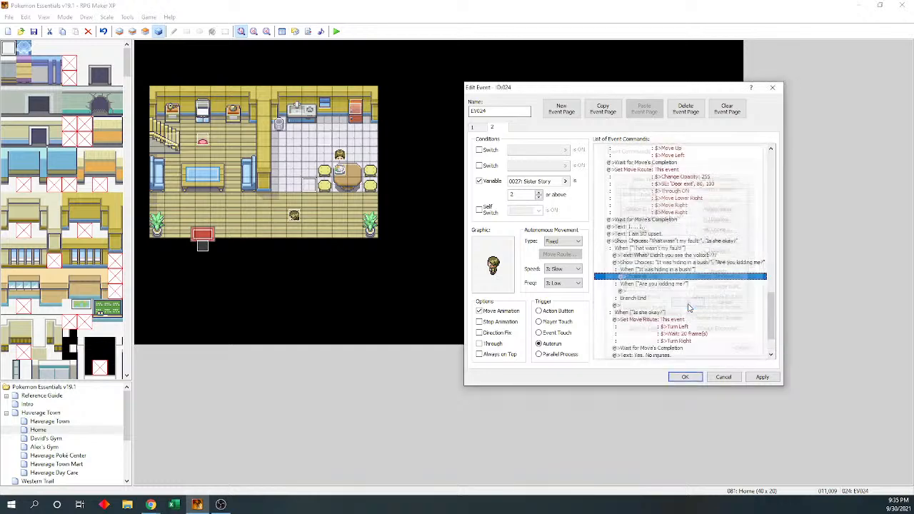
Remove the second option "Are you kidding me?" from the choices below the voltorb question
scroll(770, 314, "down", 2)
left_click(697, 199)
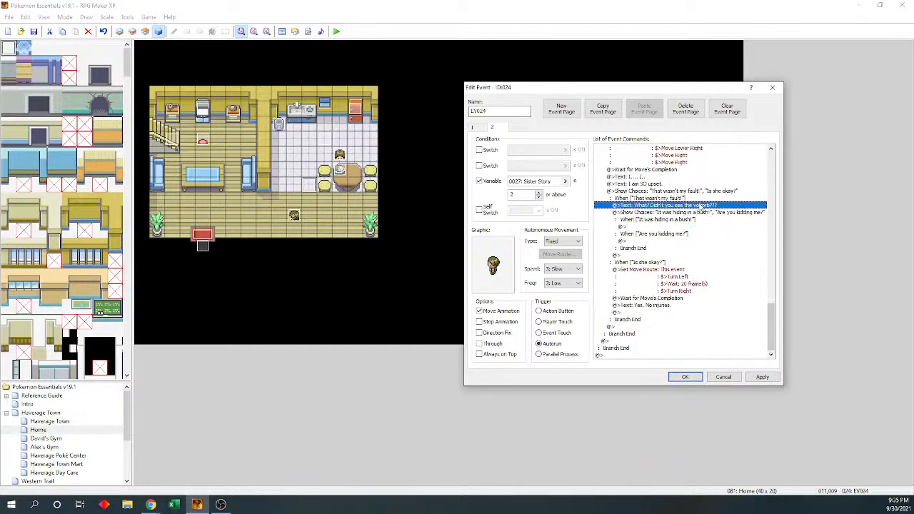
double_click(692, 206)
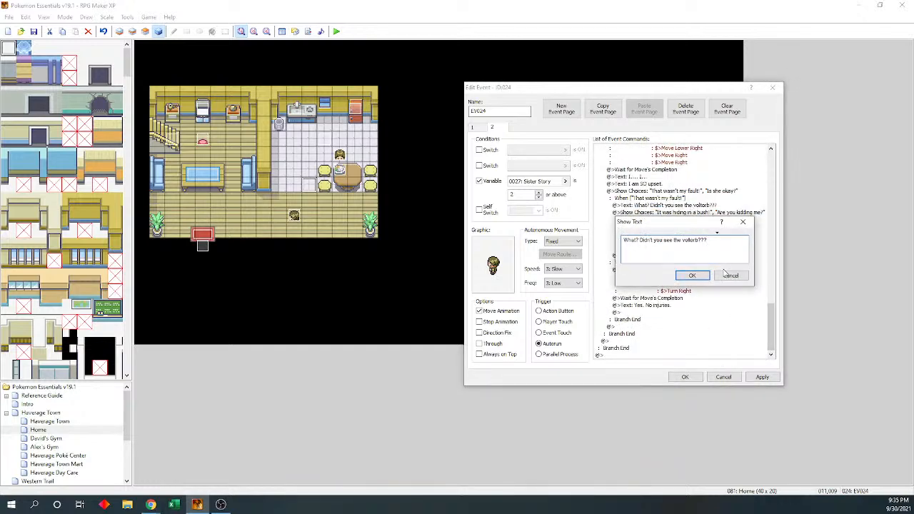
left_click(723, 274)
double_click(681, 212)
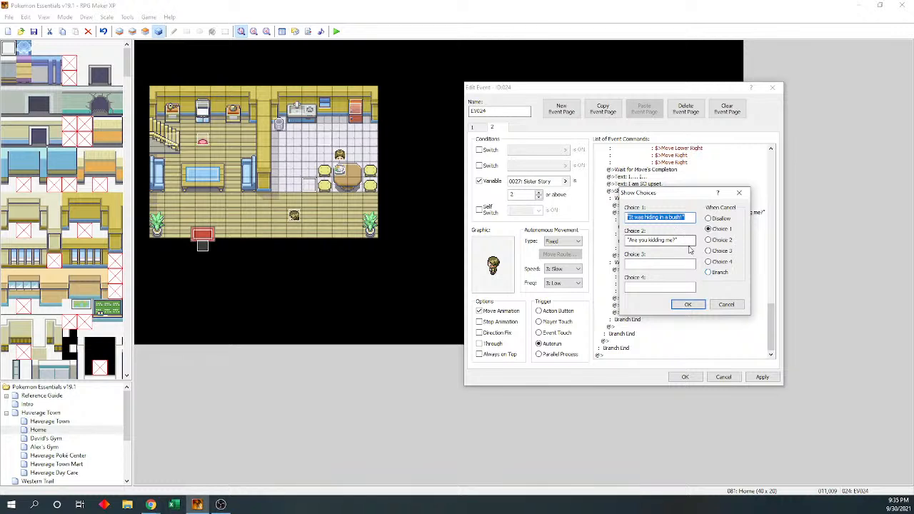
key("Tab")
key("BackSpace")
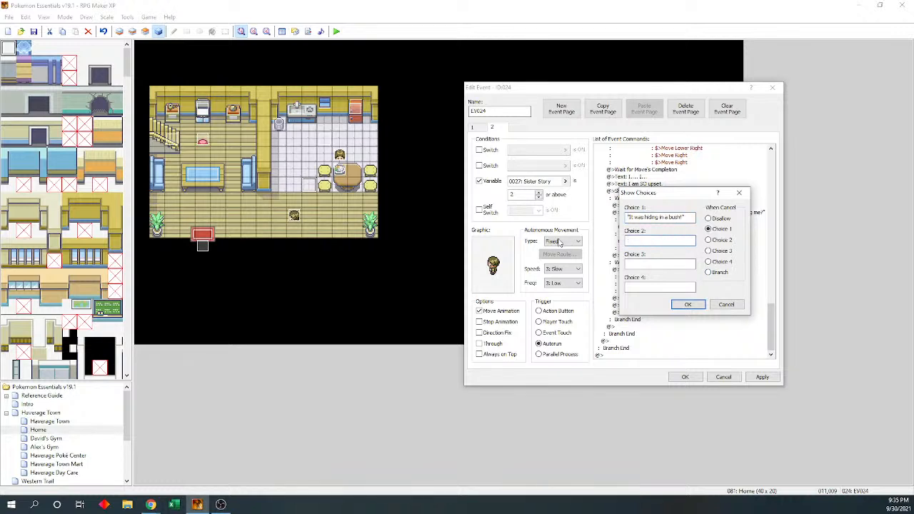
left_click(687, 304)
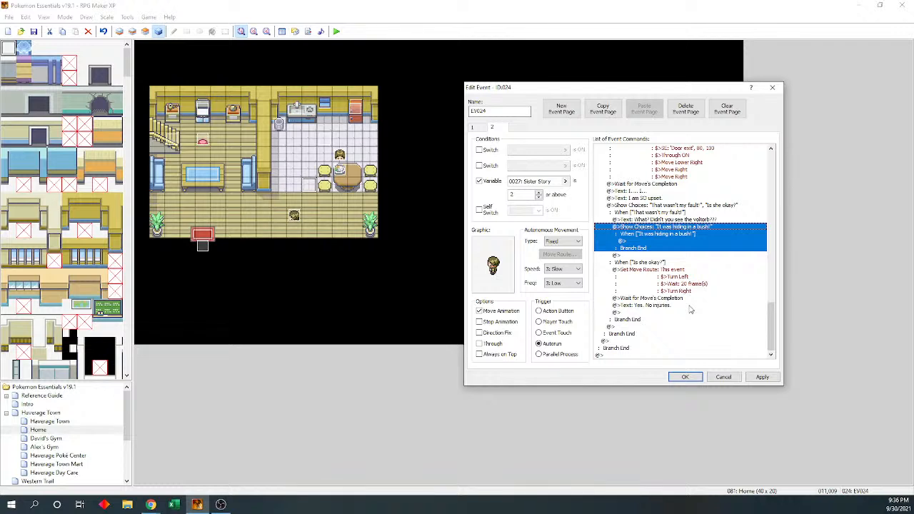
Add the text "SO?" in the "It was hiding in a bush!" branch
left_click(672, 242)
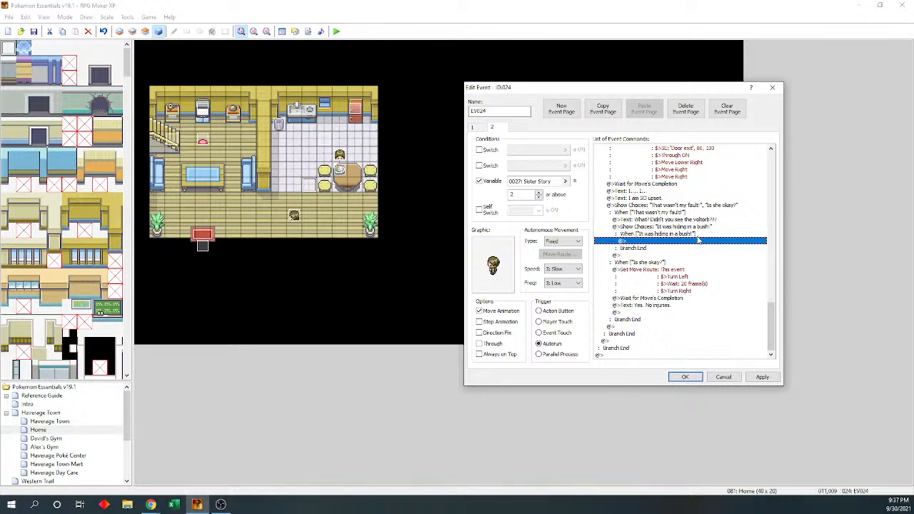
double_click(640, 242)
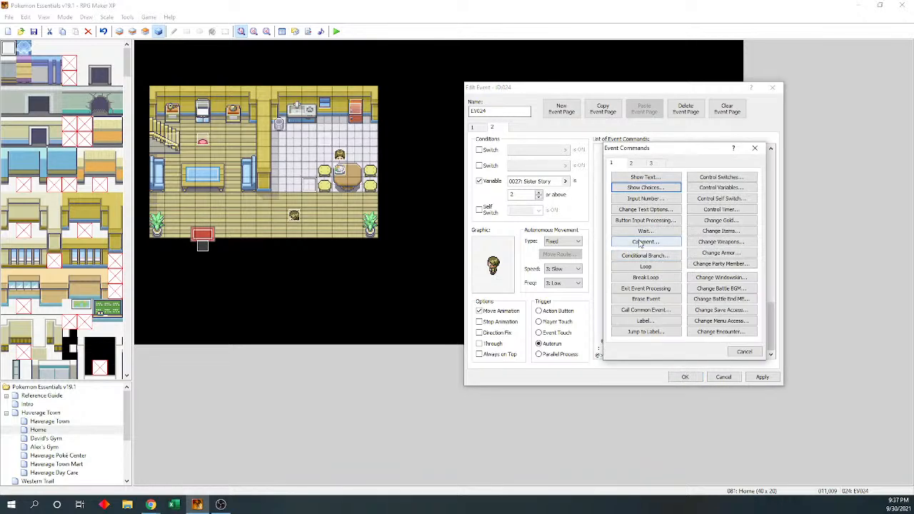
left_click(643, 177)
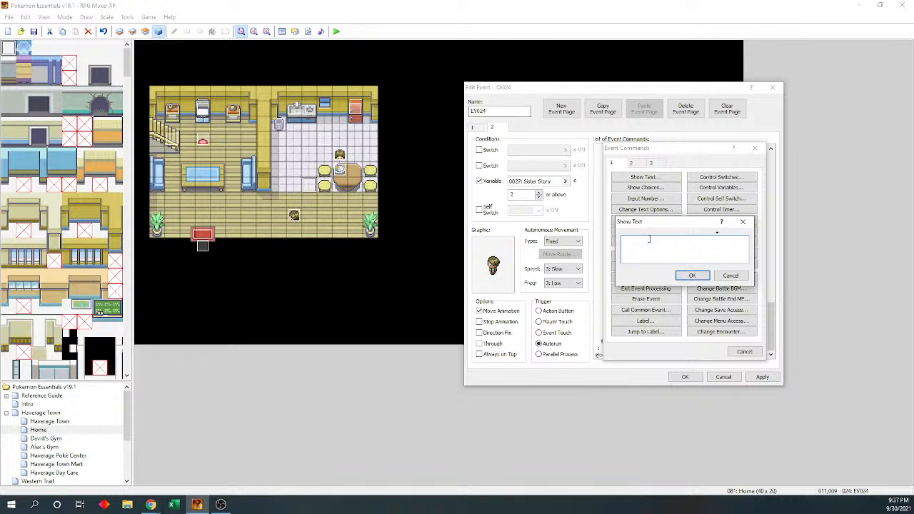
type("AND?")
key("BackSpace")
key("BackSpace")
key("BackSpace")
key("BackSpace")
type("SO?")
left_click(690, 276)
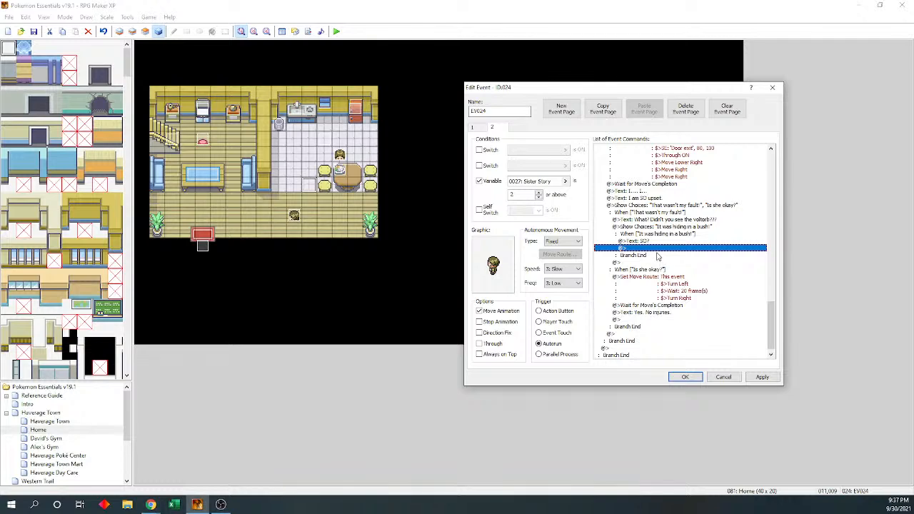
Below the "SO?" text, add the single quoted choice "This was YOUR idea!" with cancelling set to Choice 1
double_click(651, 249)
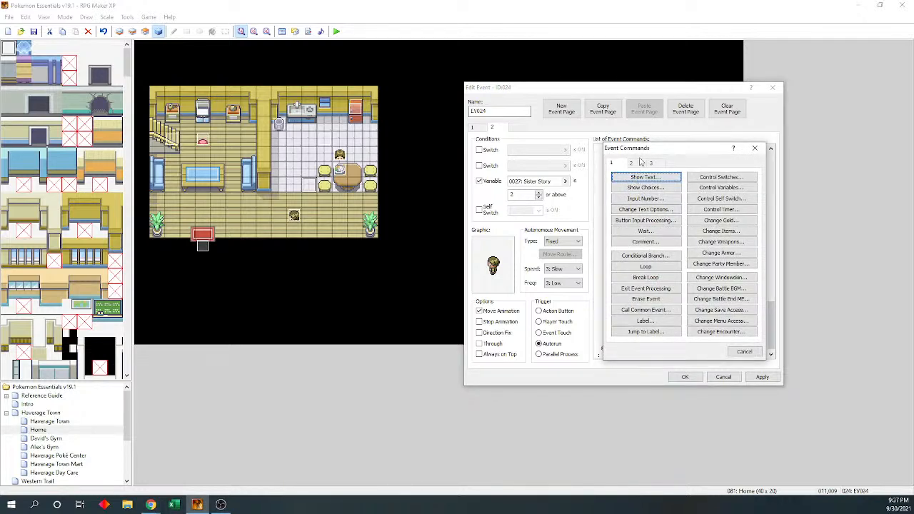
left_click(639, 165)
left_click(613, 164)
left_click(641, 178)
type("Yes")
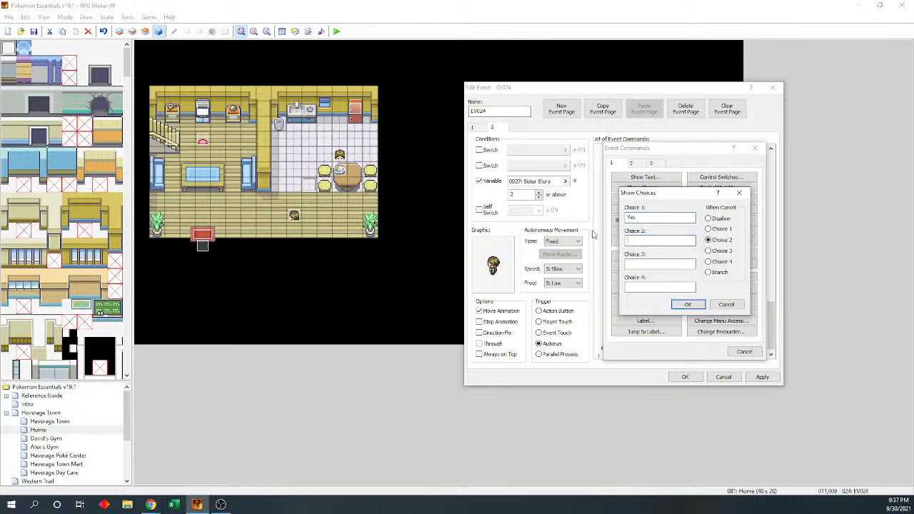
left_click(709, 229)
left_click_drag(665, 219, 563, 239)
type("\"I didn't even want to do thi")
key("BackSpace")
key("BackSpace")
key("BackSpace")
key("BackSpace")
key("BackSpace")
key("BackSpace")
key("BackSpace")
key("BackSpace")
key("BackSpace")
key("BackSpace")
key("BackSpace")
key("BackSpace")
key("BackSpace")
key("BackSpace")
key("BackSpace")
key("BackSpace")
key("BackSpace")
key("BackSpace")
key("BackSpace")
key("BackSpace")
type("Thinking")
key("BackSpace")
key("BackSpace")
key("BackSpace")
key("BackSpace")
key("BackSpace")
key("BackSpace")
key("BackSpace")
key("BackSpace")
type("\"This whole thing was your")
key("BackSpace")
key("BackSpace")
key("BackSpace")
key("BackSpace")
key("BackSpace")
key("BackSpace")
key("BackSpace")
key("BackSpace")
key("BackSpace")
key("BackSpace")
key("BackSpace")
key("BackSpace")
key("BackSpace")
key("BackSpace")
key("BackSpace")
key("BackSpace")
key("BackSpace")
key("BackSpace")
key("BackSpace")
key("BackSpace")
type("was YOUR idea")
left_click(686, 305)
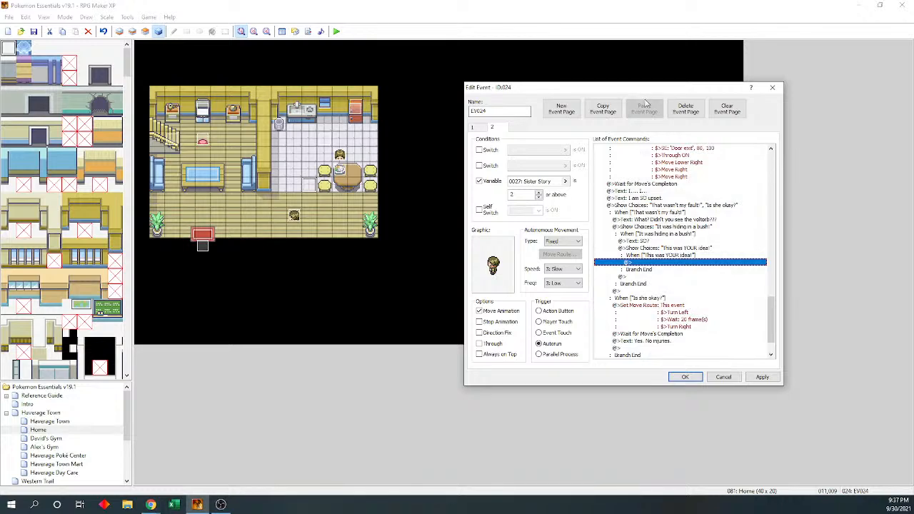
left_click_drag(655, 91, 614, 80)
left_click_drag(730, 289, 730, 295)
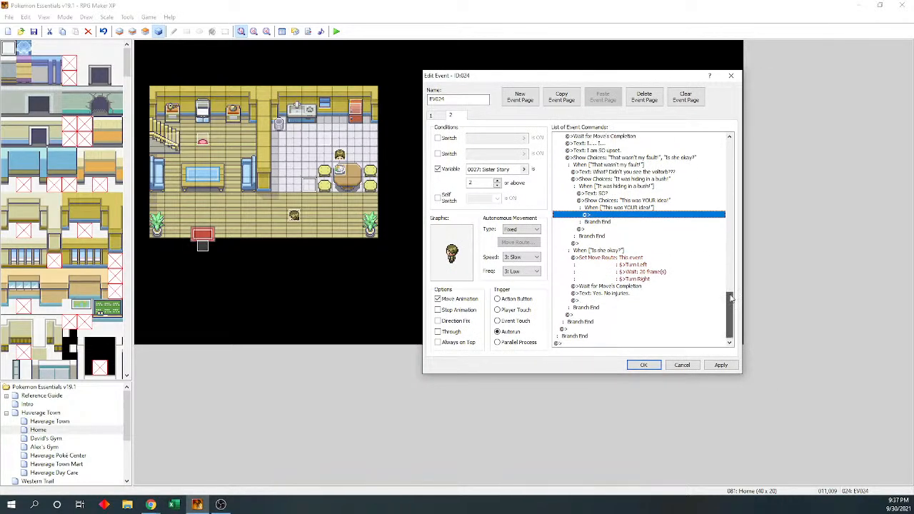
Add an Exclaim bubble animation on this event in the "This was YOUR idea!" branch
double_click(629, 224)
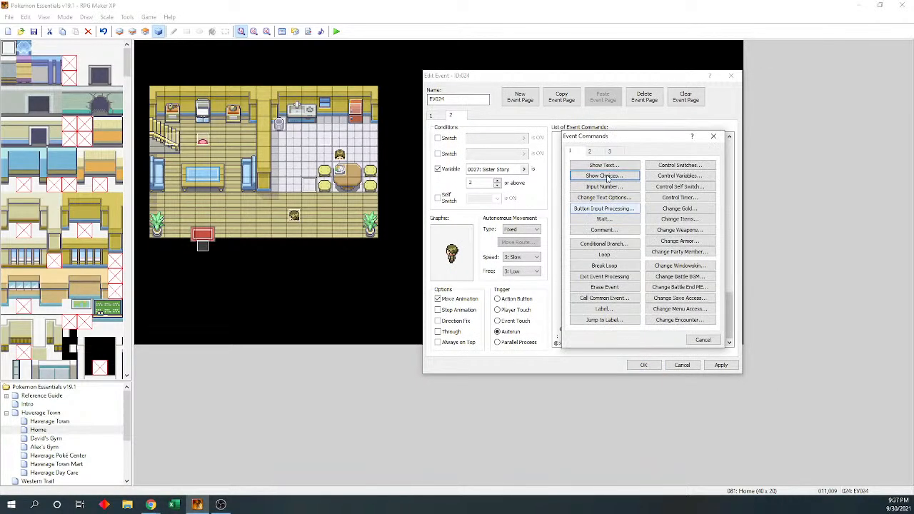
left_click(600, 152)
left_click(612, 236)
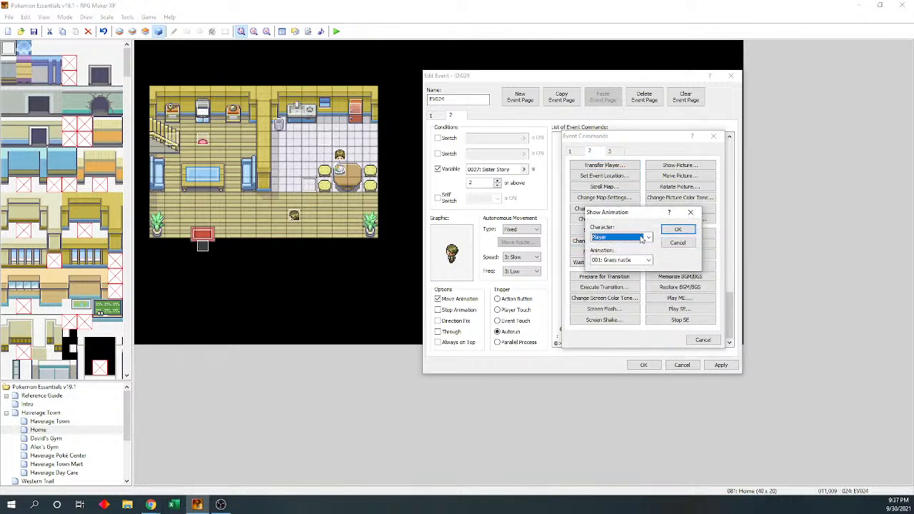
left_click(646, 237)
left_click(618, 247)
left_click(644, 261)
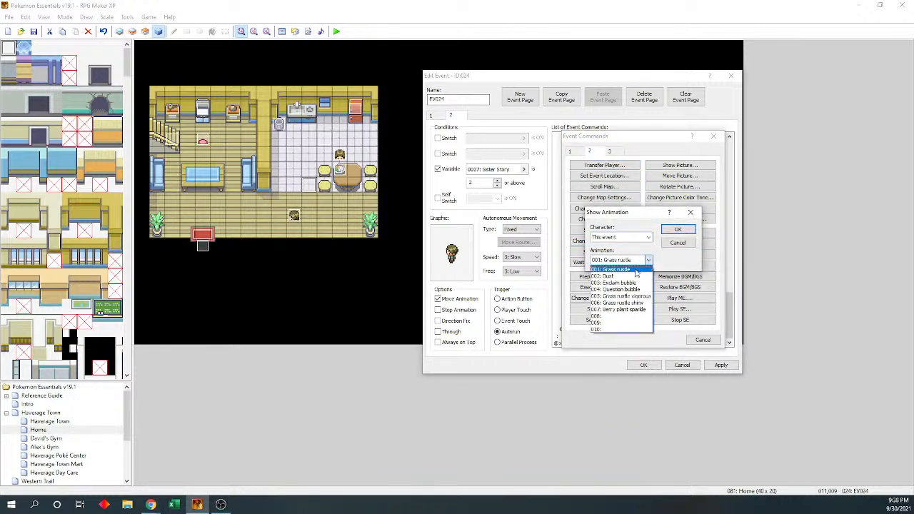
left_click(642, 286)
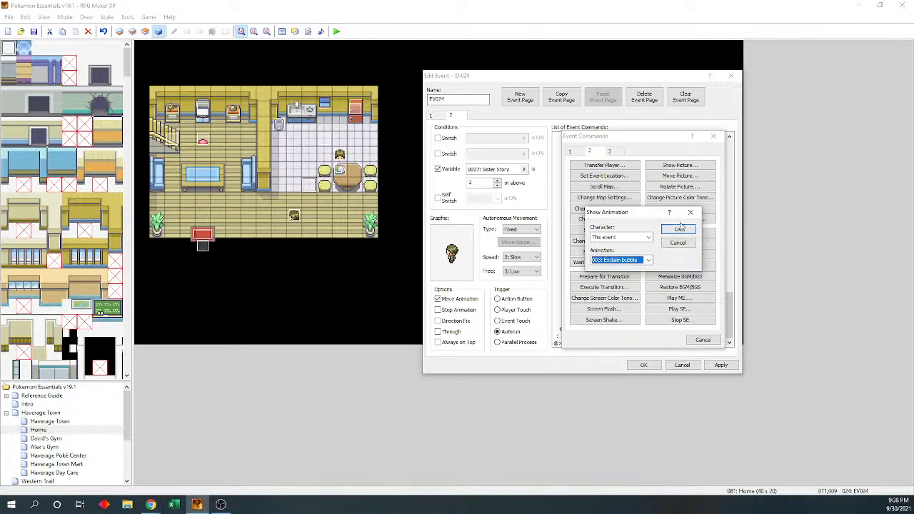
left_click(678, 229)
double_click(614, 220)
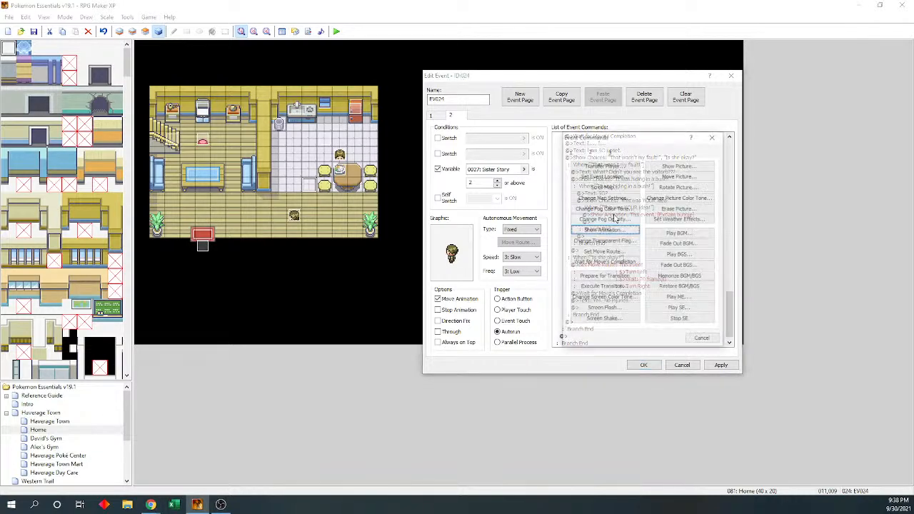
left_click(703, 340)
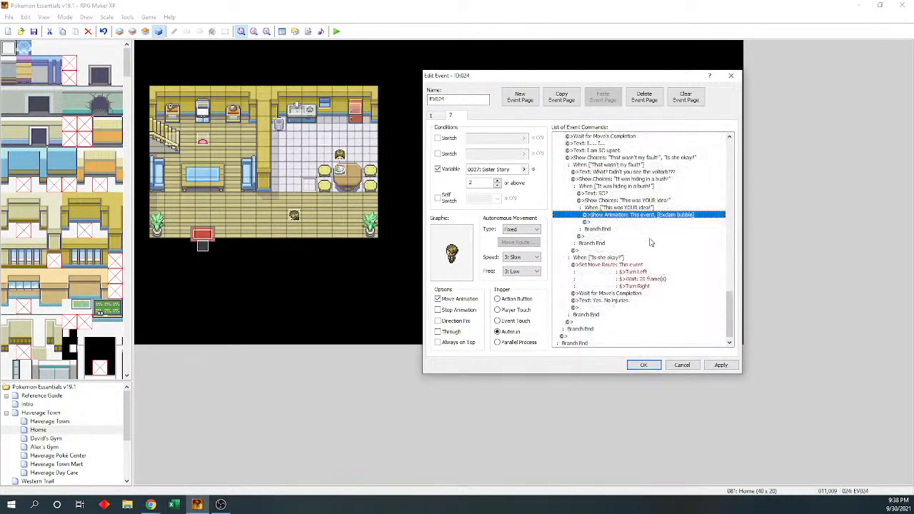
Replace the exclaim bubble animation with a move route that makes this event jump by +0, +0
scroll(643, 235, "down", 1)
double_click(644, 236)
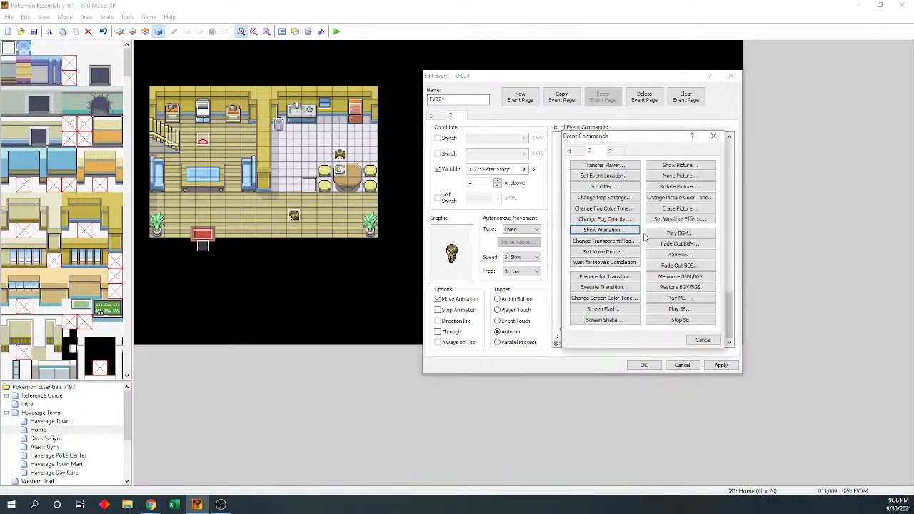
left_click(599, 253)
left_click(537, 162)
left_click(543, 180)
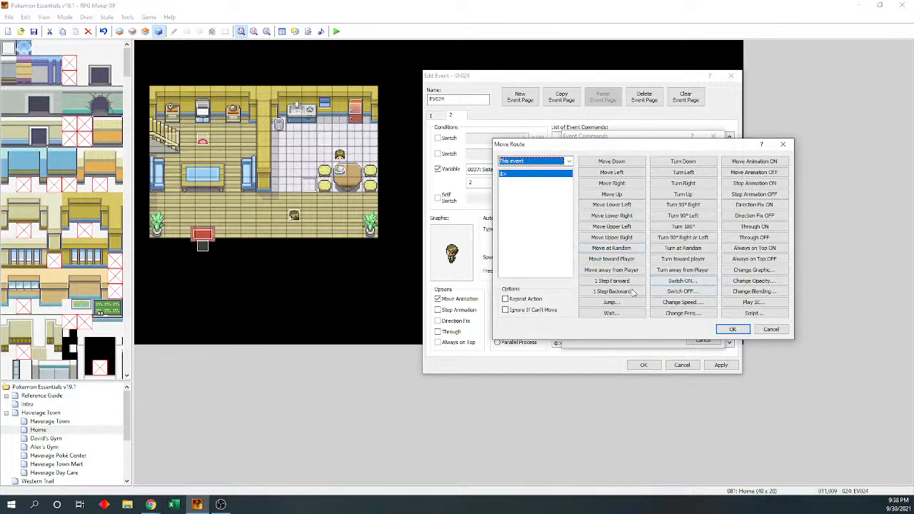
left_click(611, 302)
left_click(627, 292)
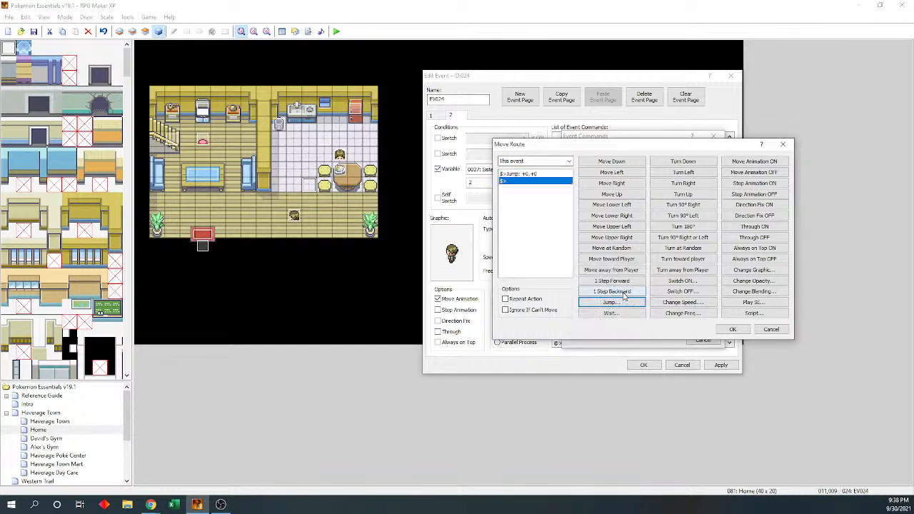
left_click(730, 330)
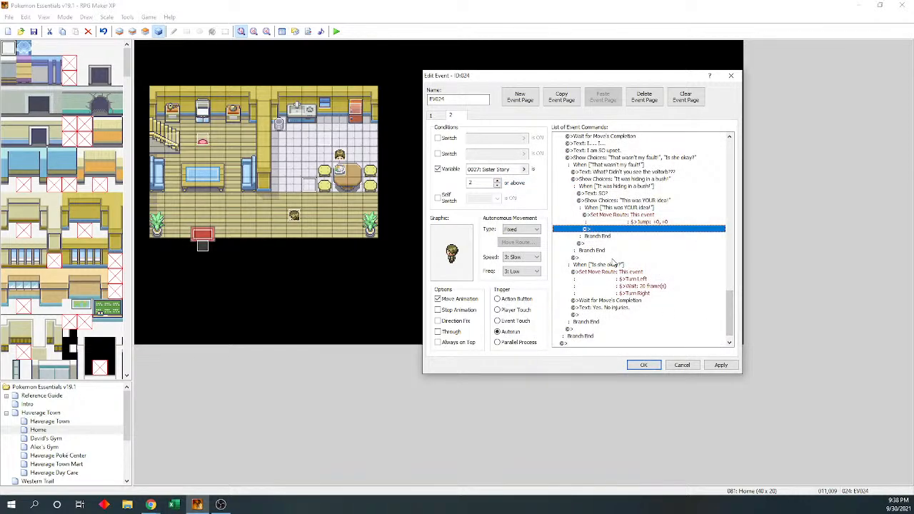
Extend the jump route with Move Left, Move Right, Move Left and Move Right, and add a Wait for Move's Completion below it
double_click(614, 215)
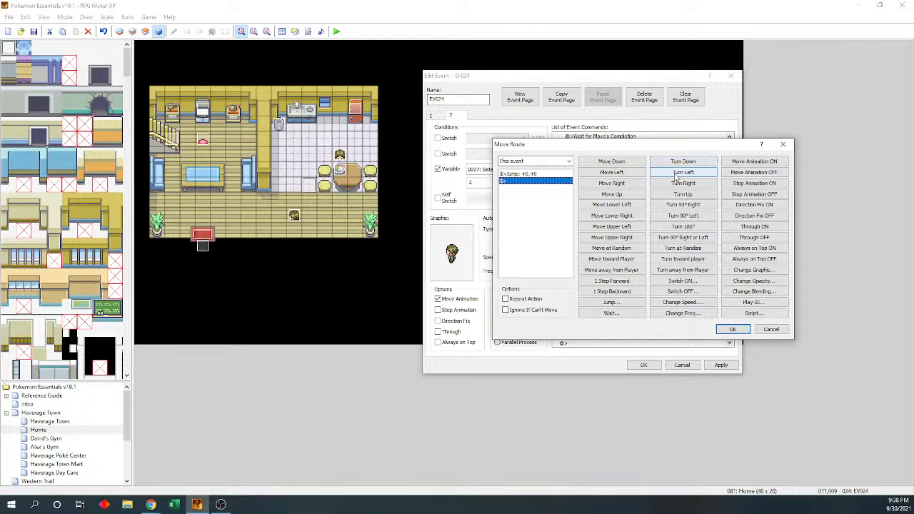
left_click(624, 175)
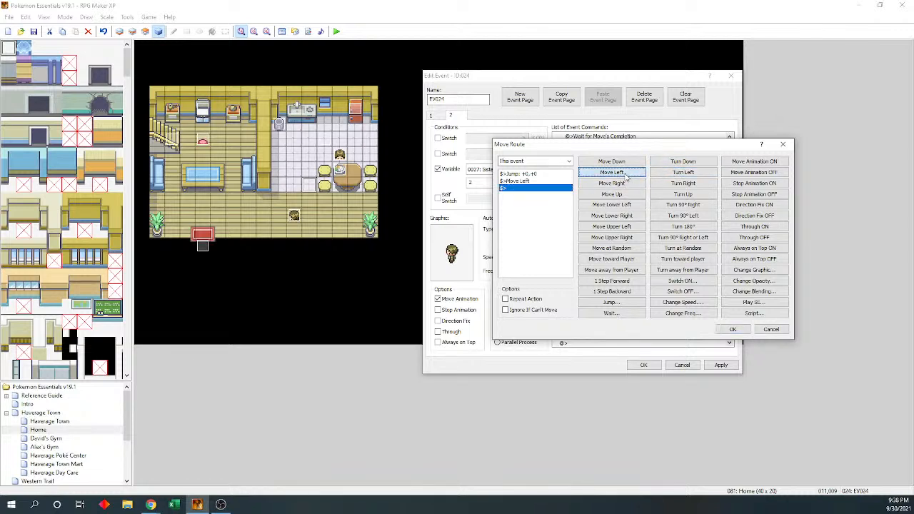
left_click(626, 181)
left_click(626, 174)
left_click(626, 183)
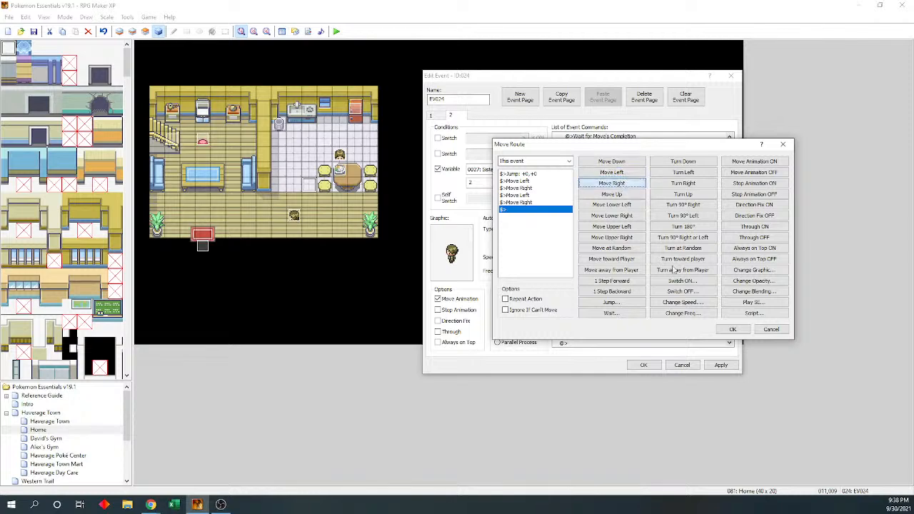
left_click(732, 329)
left_click(635, 272)
double_click(632, 258)
left_click(602, 264)
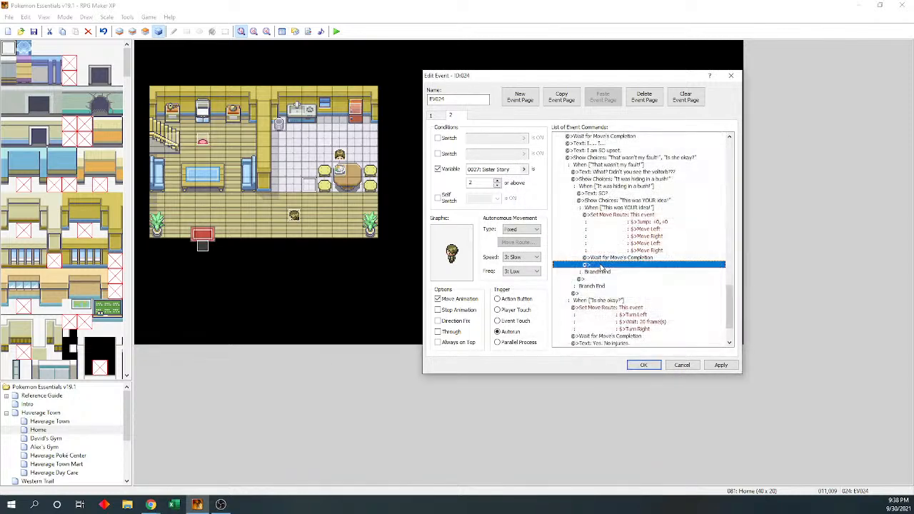
Below the wait, add the text "I can't. I just can't. Now things are worse than before. Please just leave."
double_click(604, 265)
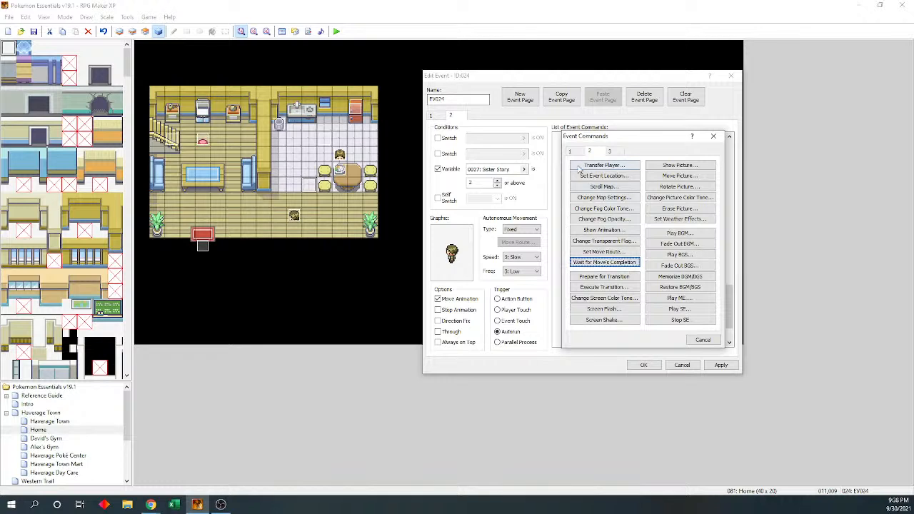
left_click(570, 152)
left_click(588, 166)
type("U")
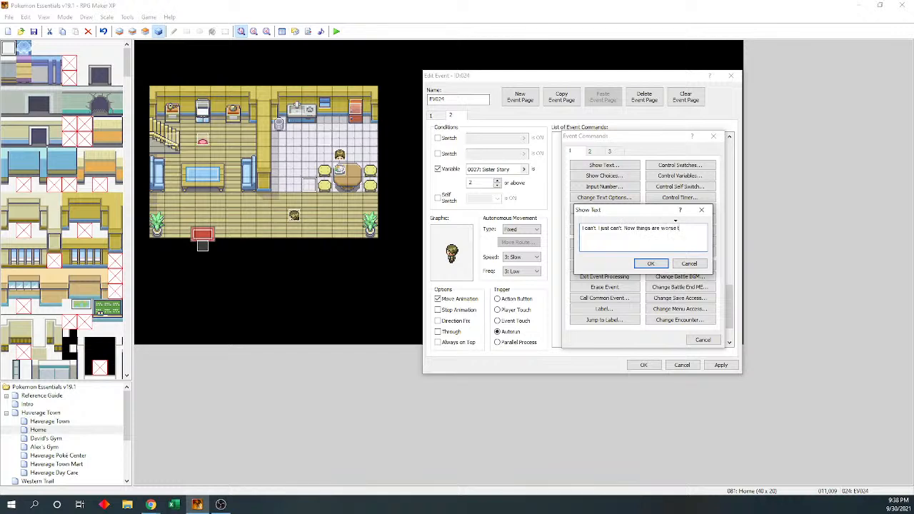
type("ore.")
key("BackSpace")
key("BackSpace")
key("BackSpace")
key("BackSpace")
key("BackSpace")
key("BackSpace")
key("BackSpace")
key("BackSpace")
key("BackSpace")
key("BackSpace")
key("BackSpace")
key("BackSpace")
key("BackSpace")
key("BackSpace")
left_click(651, 263)
Add a second text reading "Come back when we can have a civil conversation about this."
double_click(655, 269)
key("Return")
type("L")
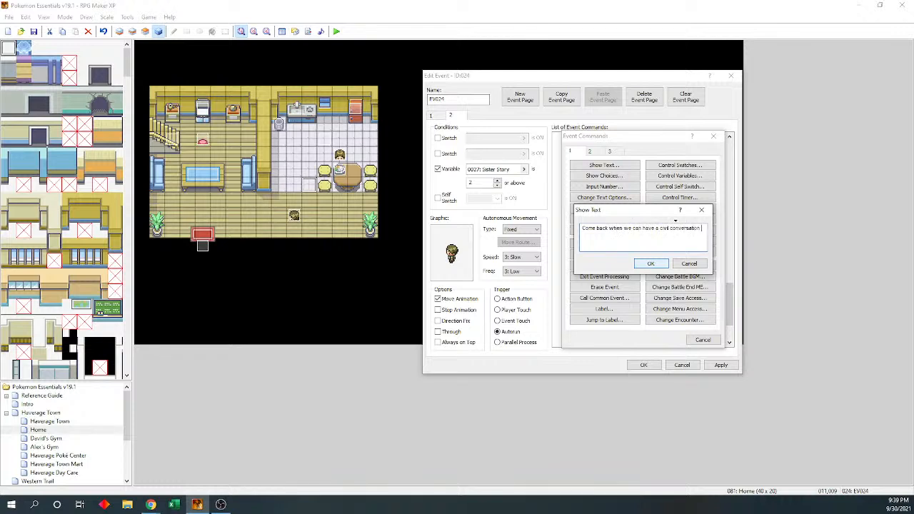
left_click(663, 264)
Below the texts, create a player move route: down once, right once, down three times, left twice, down three times
key("Return")
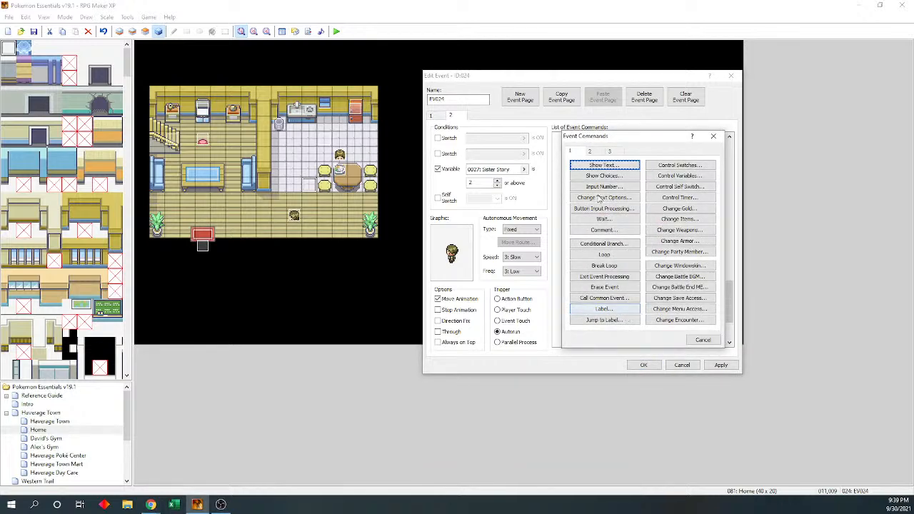
left_click(590, 152)
left_click(604, 248)
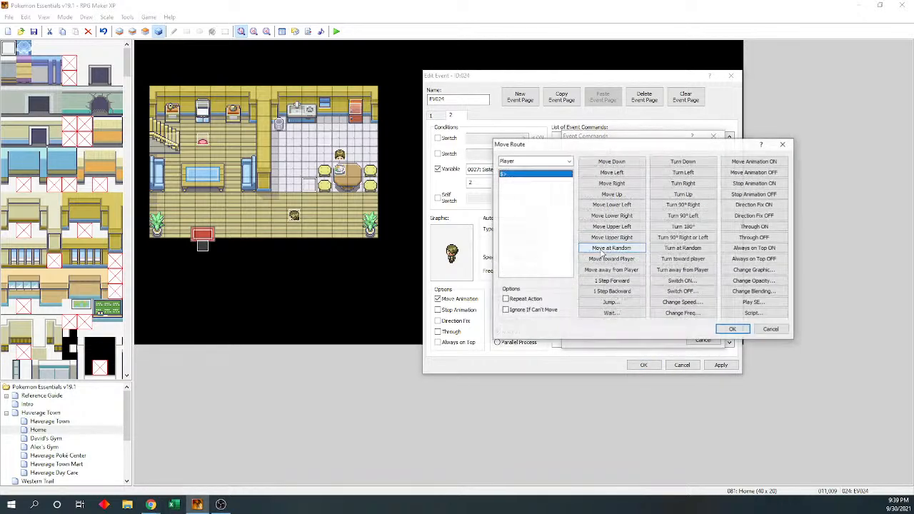
left_click(568, 162)
left_click(552, 172)
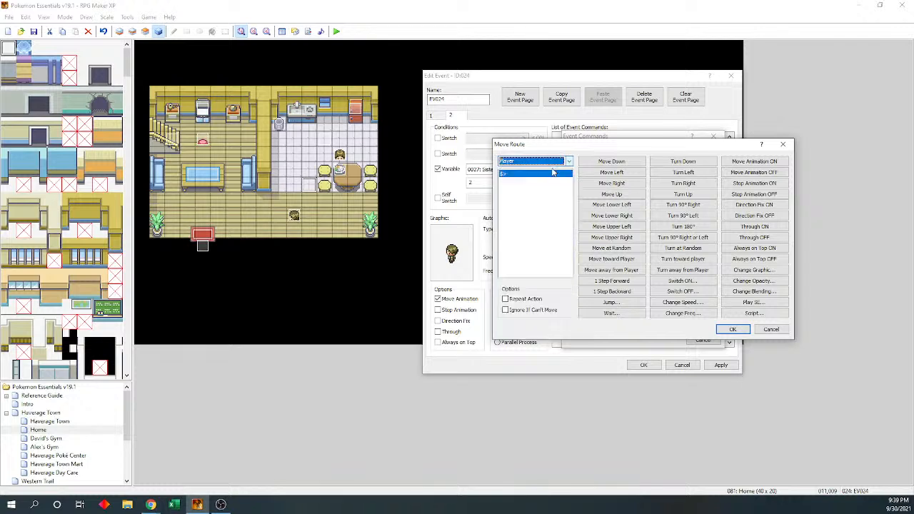
left_click(617, 163)
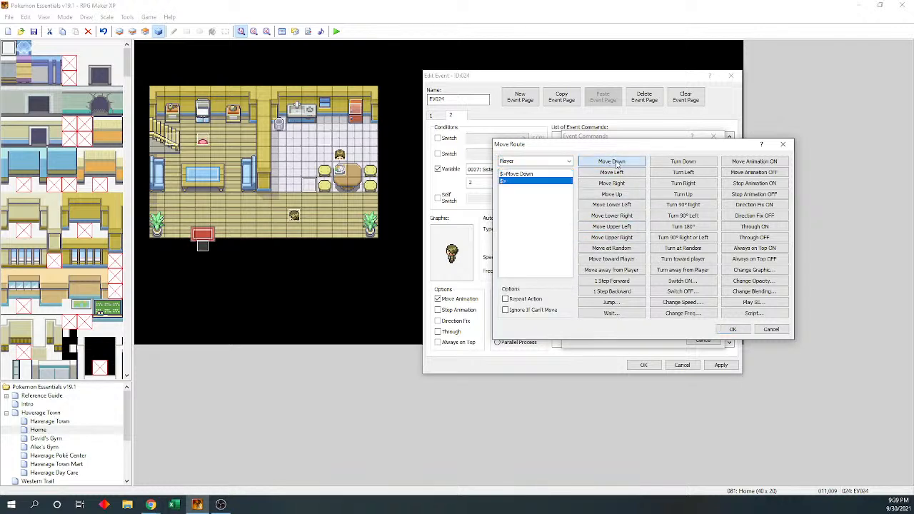
left_click(626, 184)
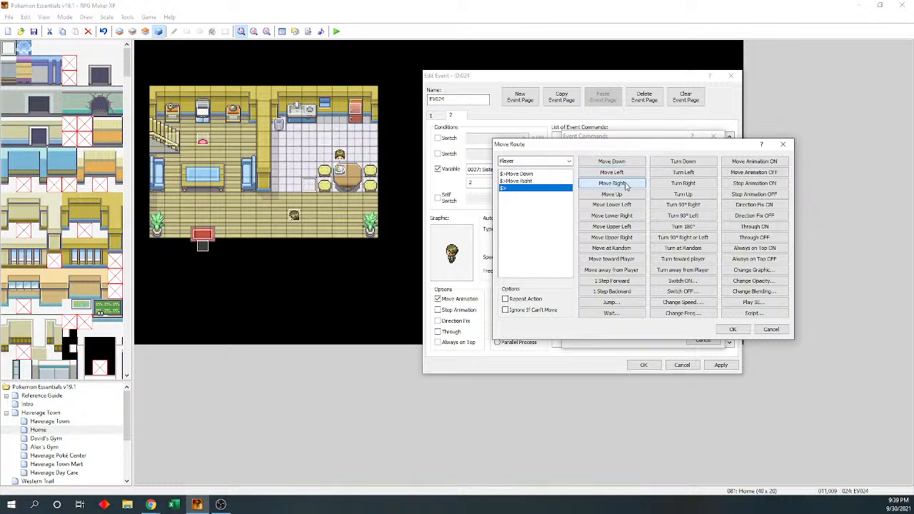
left_click(620, 164)
left_click(620, 165)
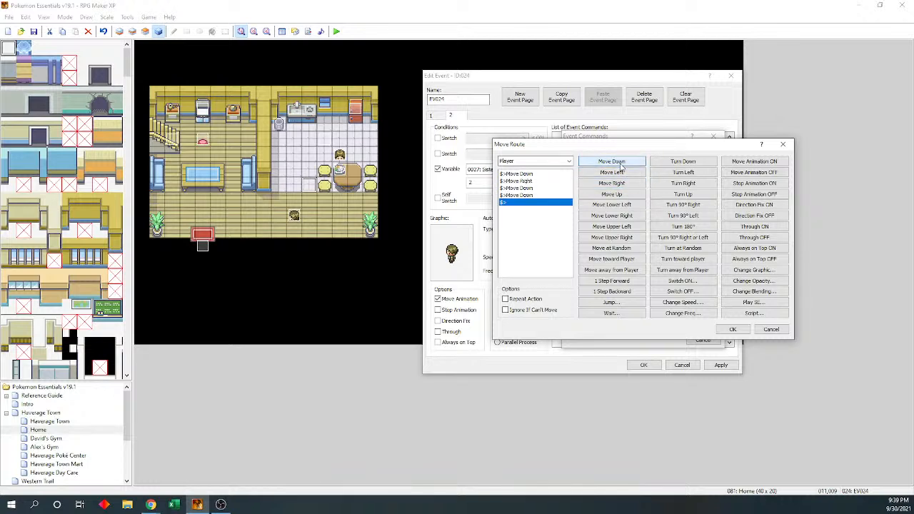
left_click(621, 164)
left_click(620, 172)
left_click(620, 173)
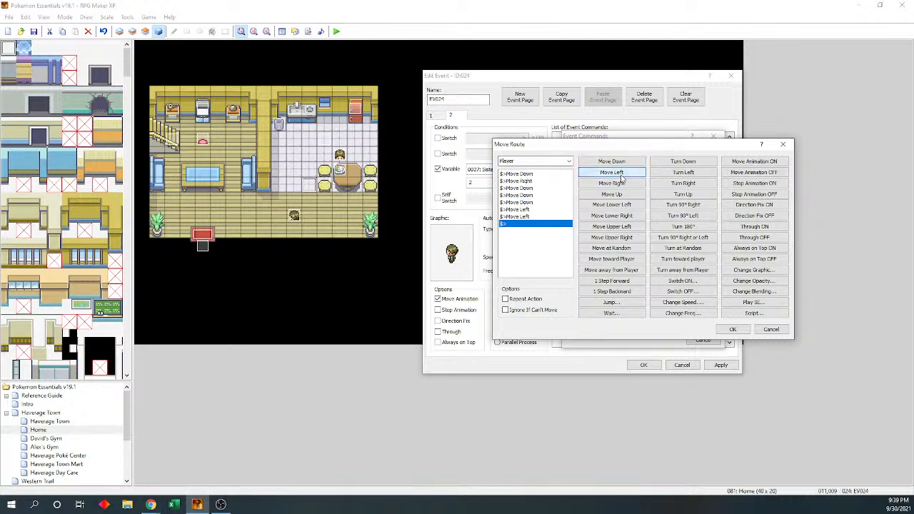
left_click(619, 164)
left_click(619, 164)
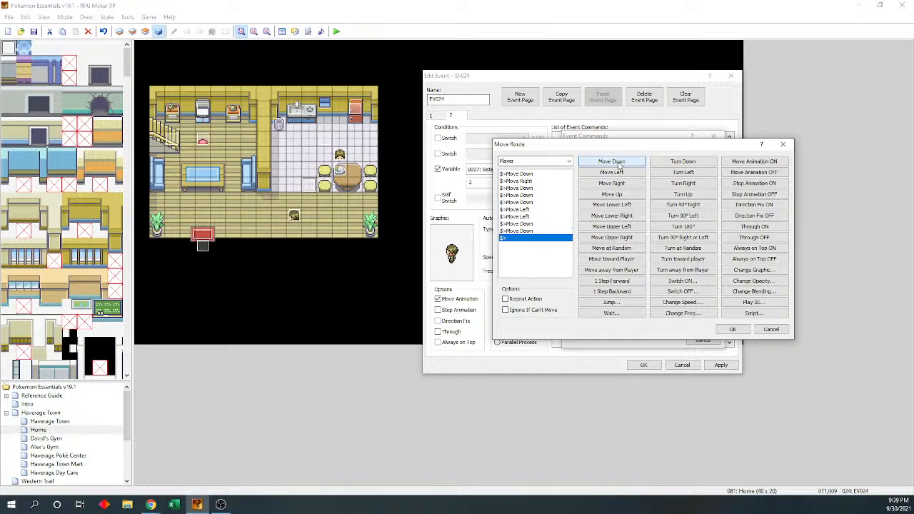
left_click(619, 164)
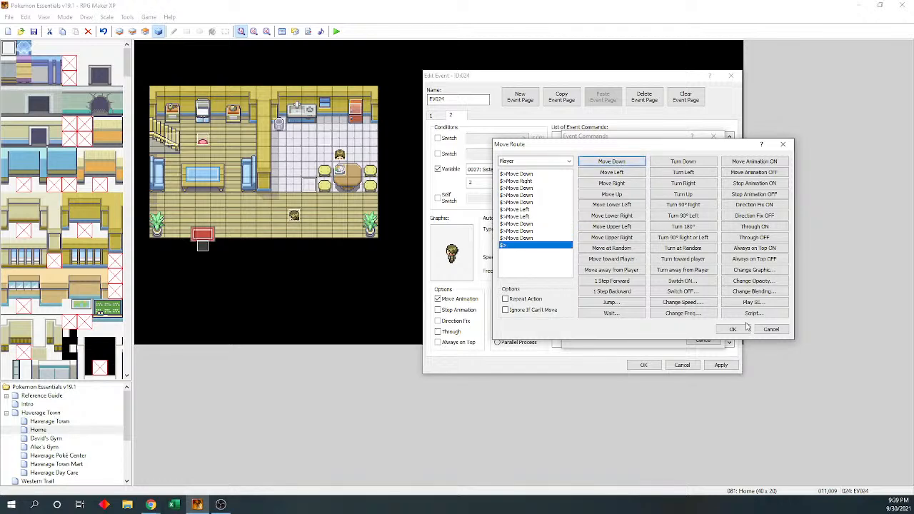
End the player's move route with the "Door exit" sound effect at volume 80 and pitch 100
left_click(755, 303)
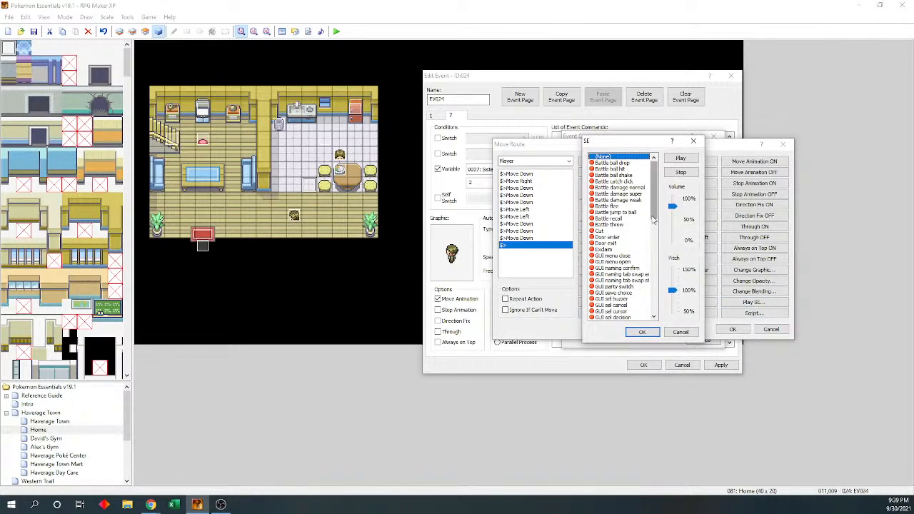
left_click(632, 243)
left_click(642, 332)
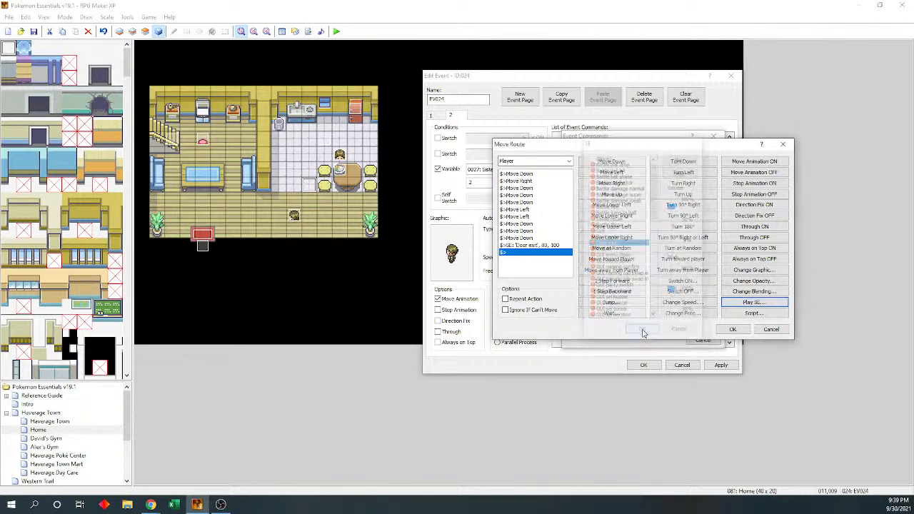
left_click(733, 329)
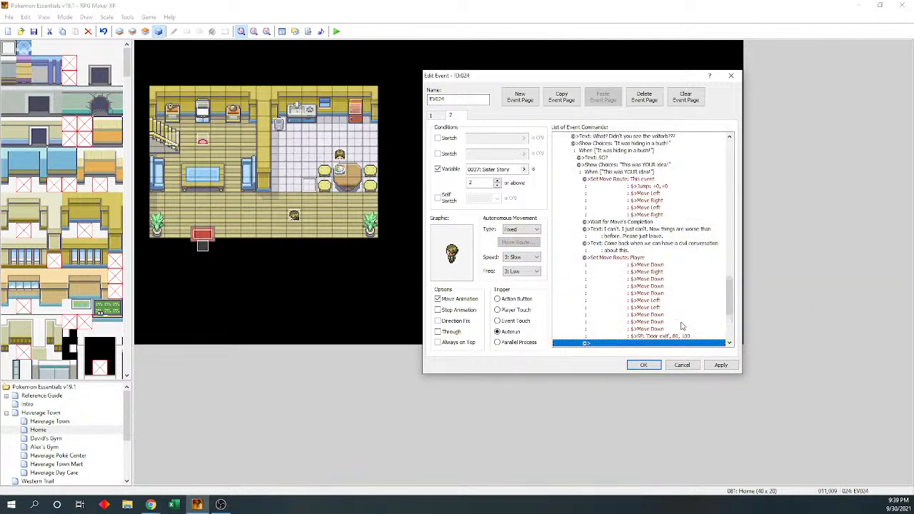
Add a Wait for Move's Completion after the player's move route and save the event
left_click_drag(727, 303, 729, 333)
key("Return")
key("Down")
key("Return")
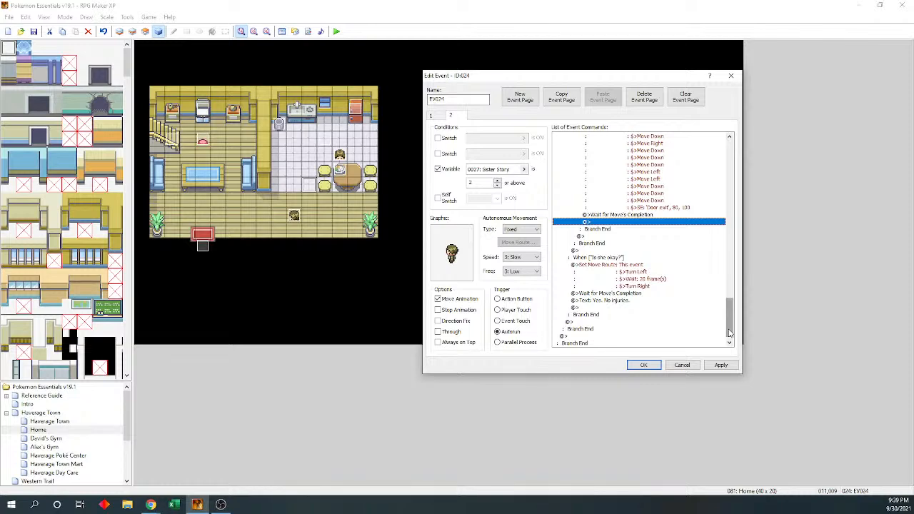
left_click(643, 365)
Copy all five commands of the Exit event at the house door, from the door sound to the final screen tone change
double_click(202, 246)
left_click(469, 162)
key("shift+Down")
key("shift+Down")
key("shift+Down")
key("shift+Down")
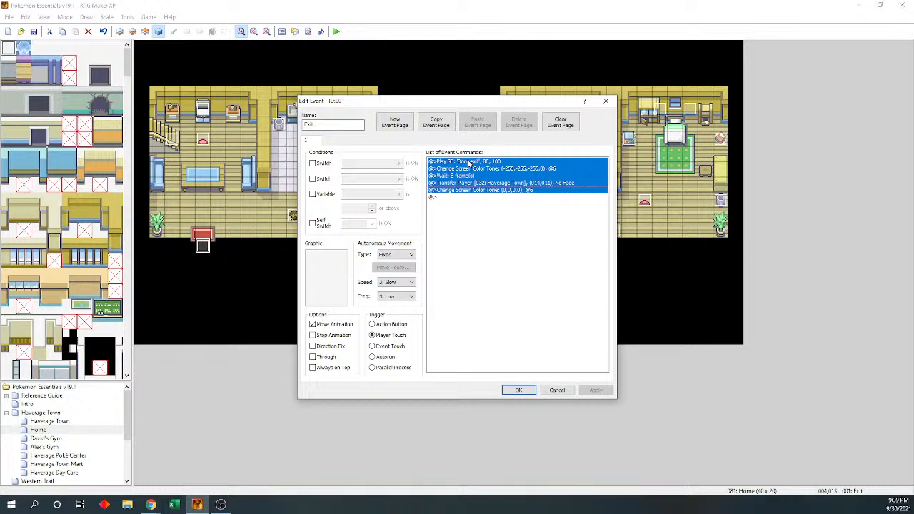
left_click(518, 390)
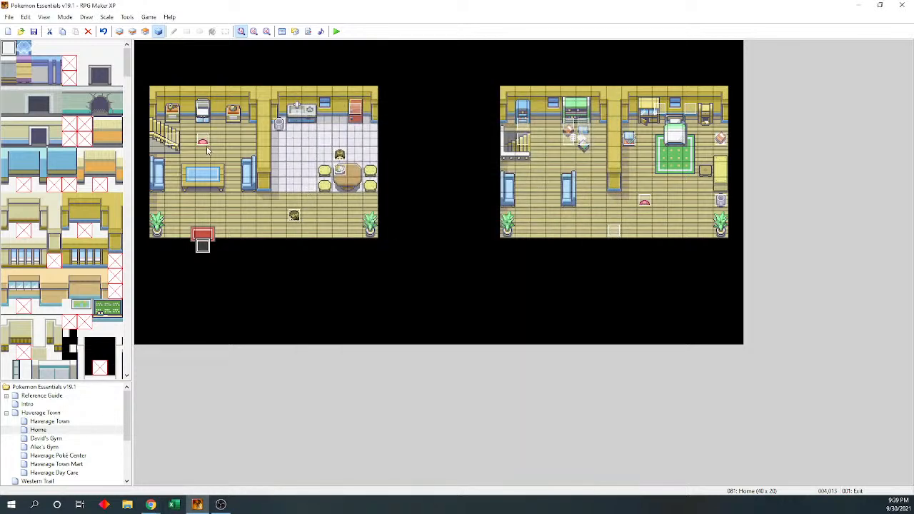
On page 2 of EV024, paste the copied exit commands after the wait that follows the player's move route
double_click(339, 156)
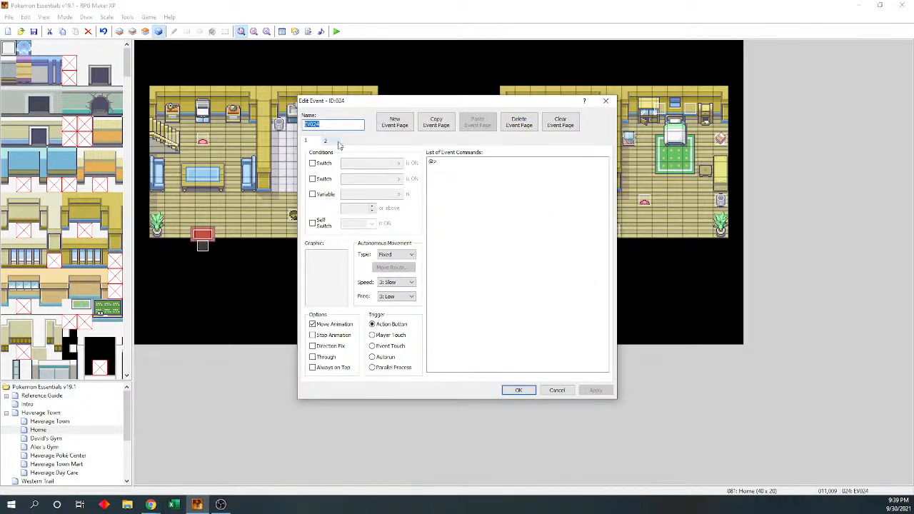
left_click_drag(604, 187, 607, 343)
left_click(526, 340)
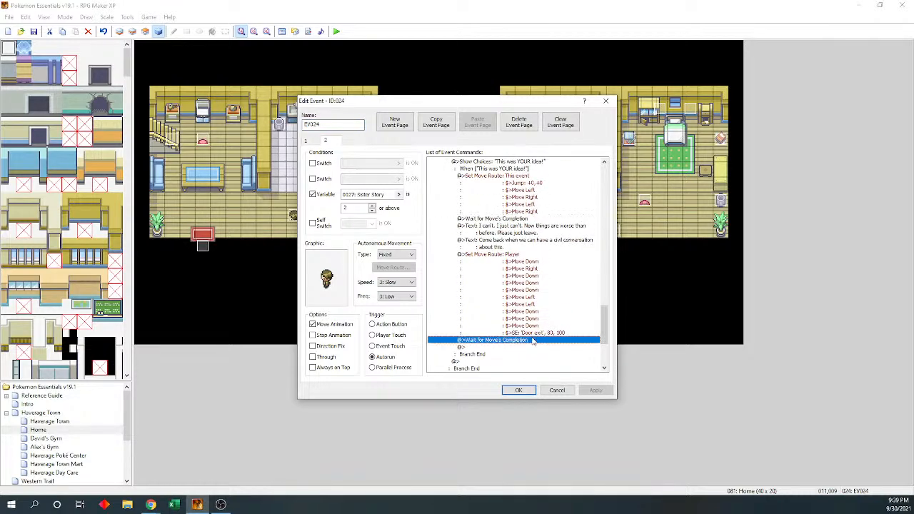
left_click(519, 347)
key("ctrl+v")
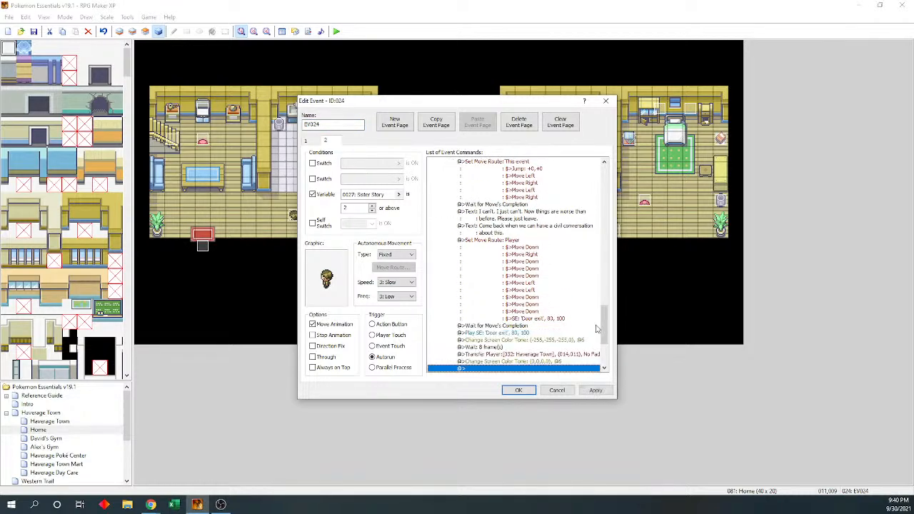
Remove the "Door exit" sound effect from the end of the player's move route
left_click_drag(604, 331, 604, 337)
left_click(538, 285)
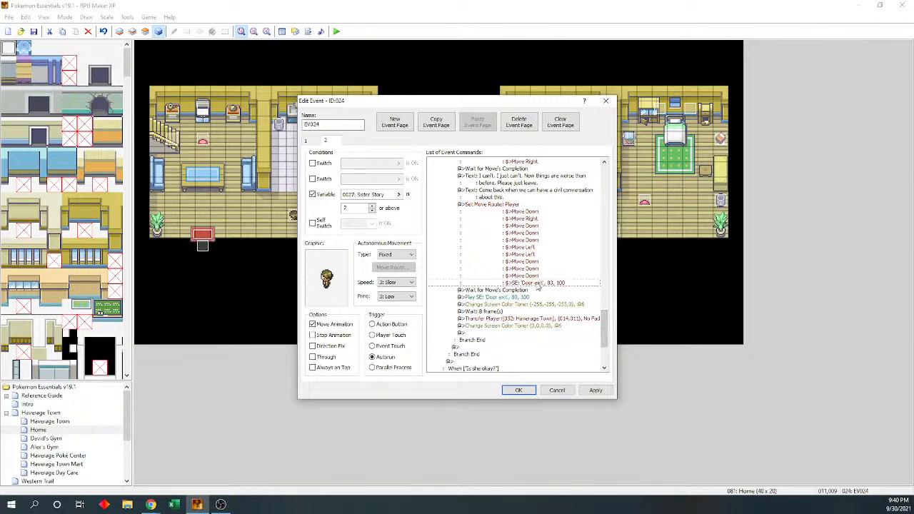
double_click(525, 209)
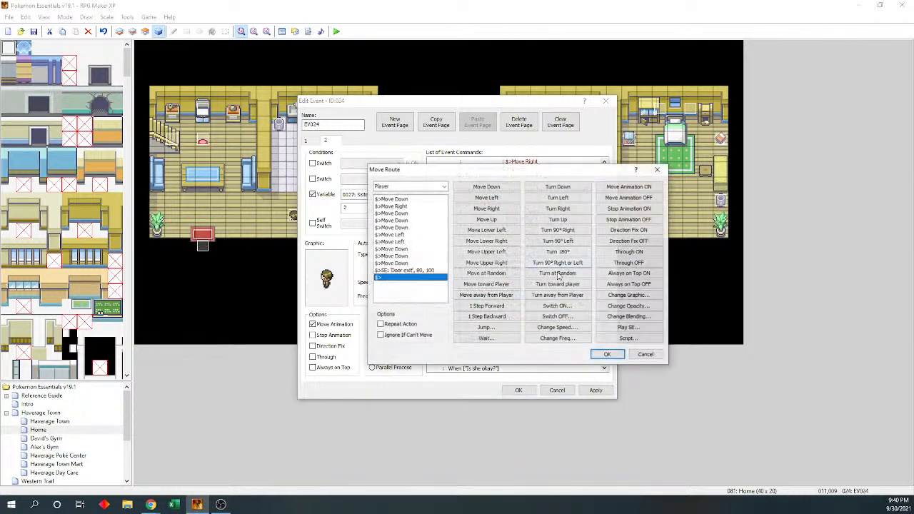
left_click(424, 271)
key("Delete")
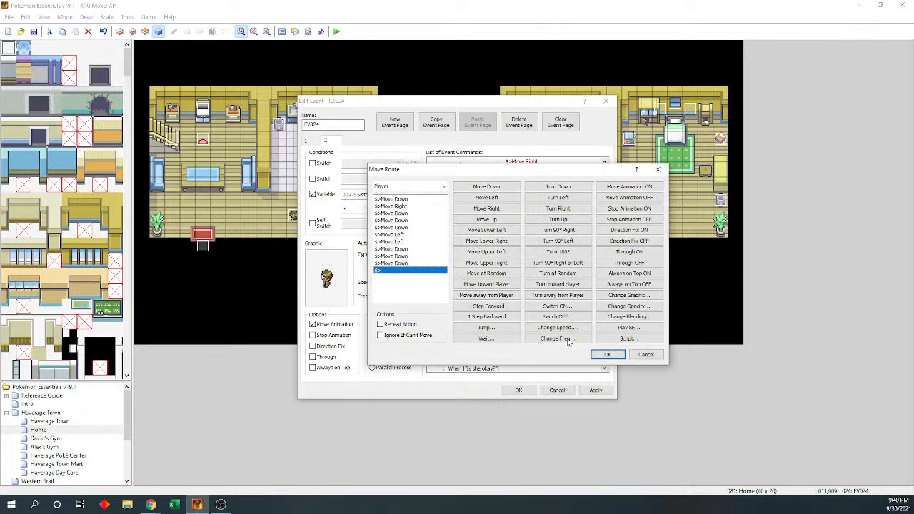
left_click(608, 355)
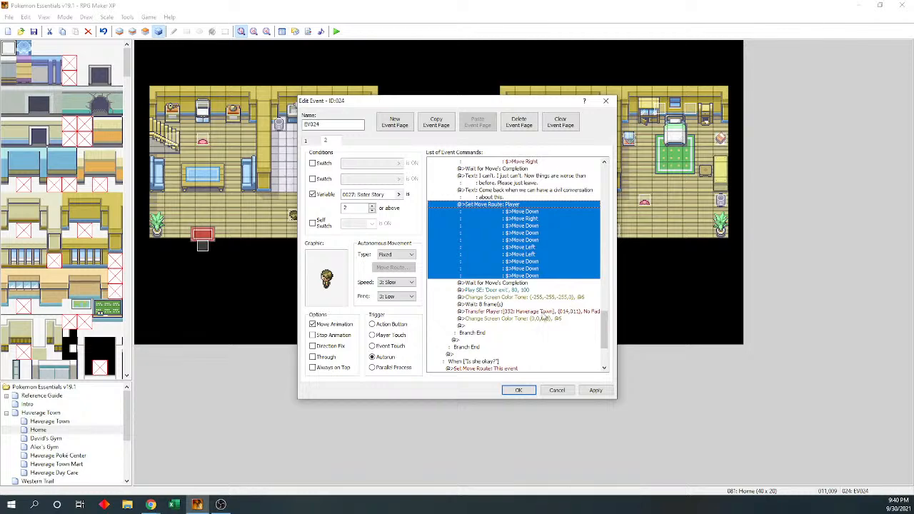
Insert a Control Variables command adding 1 to 0027: Sister Story before the player's transfer to Haverage Town
left_click(543, 307)
key("Insert")
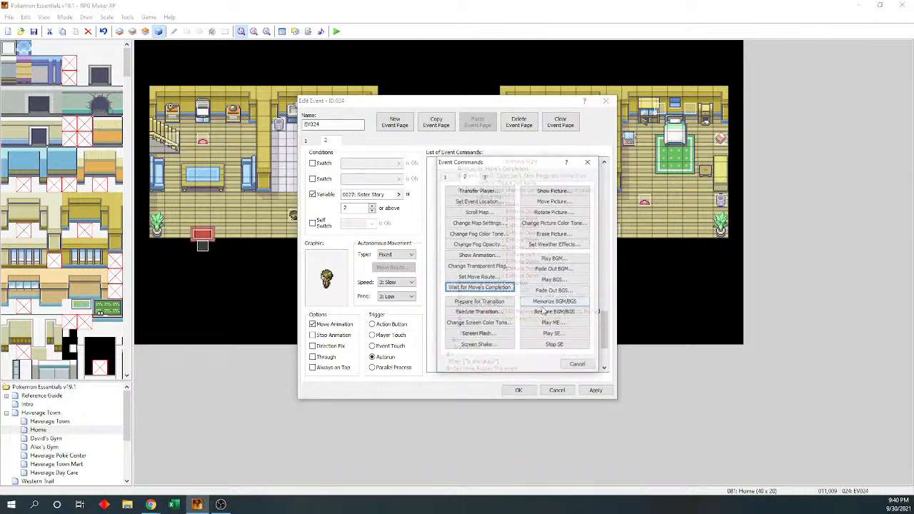
left_click(575, 365)
key("Insert")
left_click(454, 178)
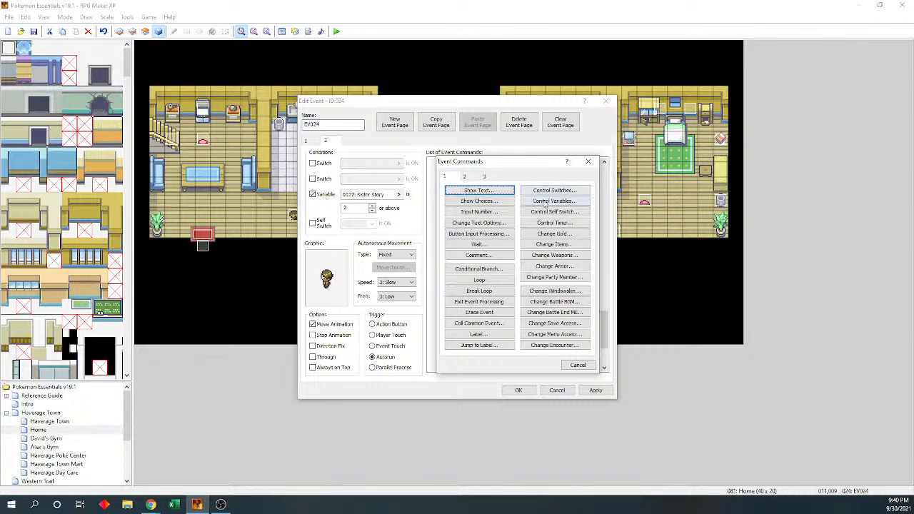
left_click(560, 201)
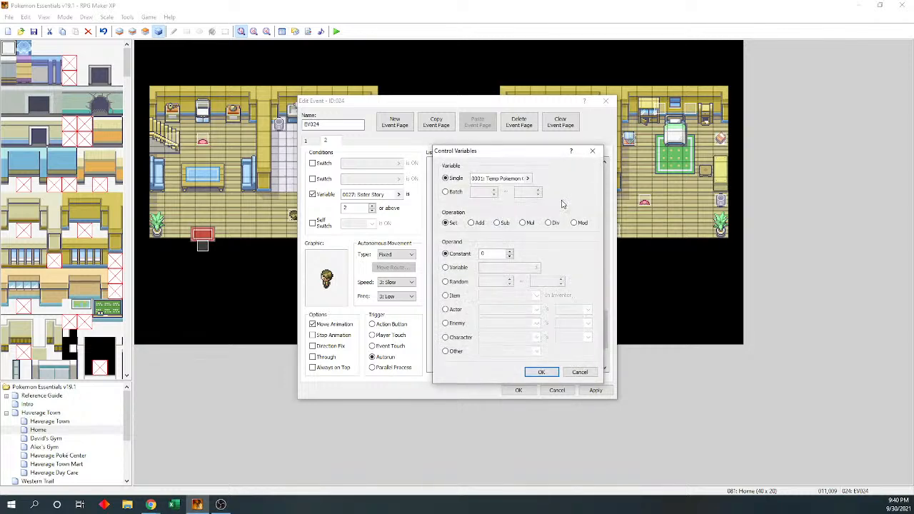
left_click(527, 178)
left_click(489, 198)
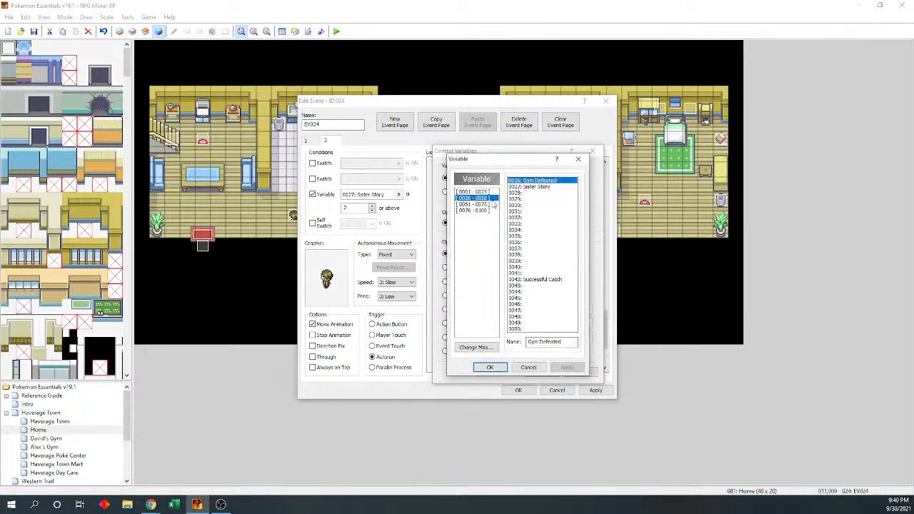
left_click(542, 193)
left_click(542, 187)
left_click(490, 367)
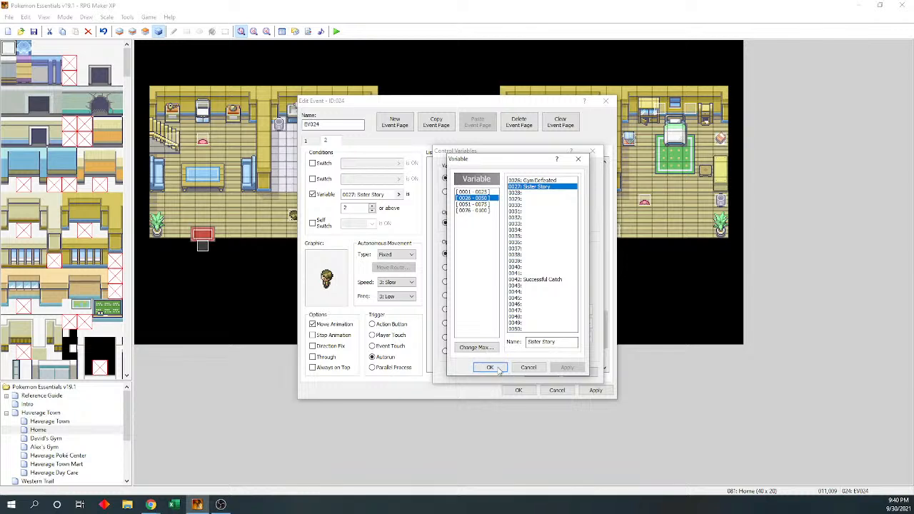
left_click(472, 223)
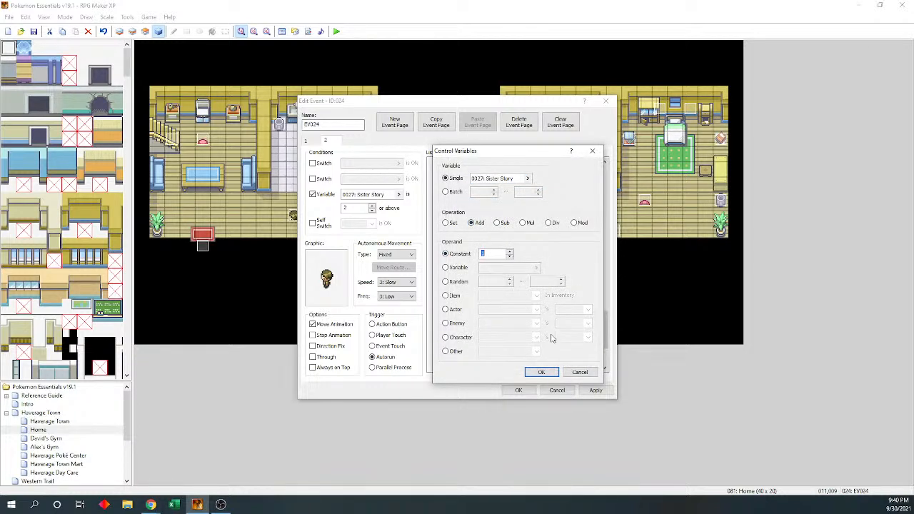
left_click(541, 372)
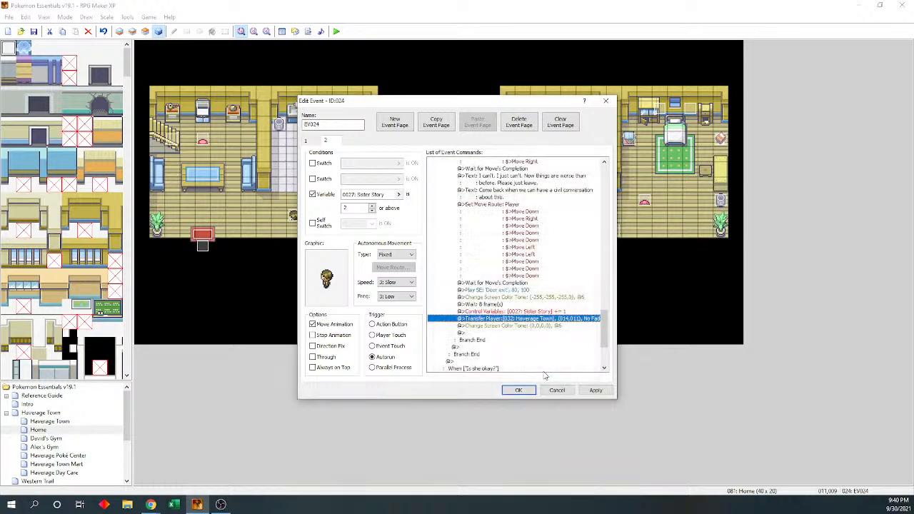
In the "Is she okay?" branch, add the text "I'm upset that she had a negative experience." after "Yes. No injuries."
mouse_move(601, 341)
left_mouse_down()
mouse_move(608, 356)
mouse_move(611, 309)
mouse_move(611, 332)
mouse_move(595, 284)
mouse_move(607, 337)
left_mouse_up()
left_click(564, 257)
left_click(507, 325)
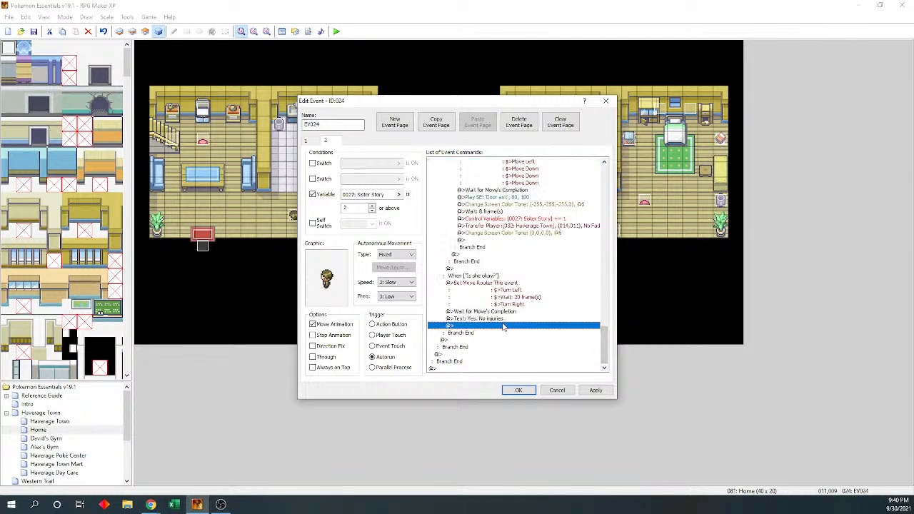
double_click(489, 327)
left_click(471, 191)
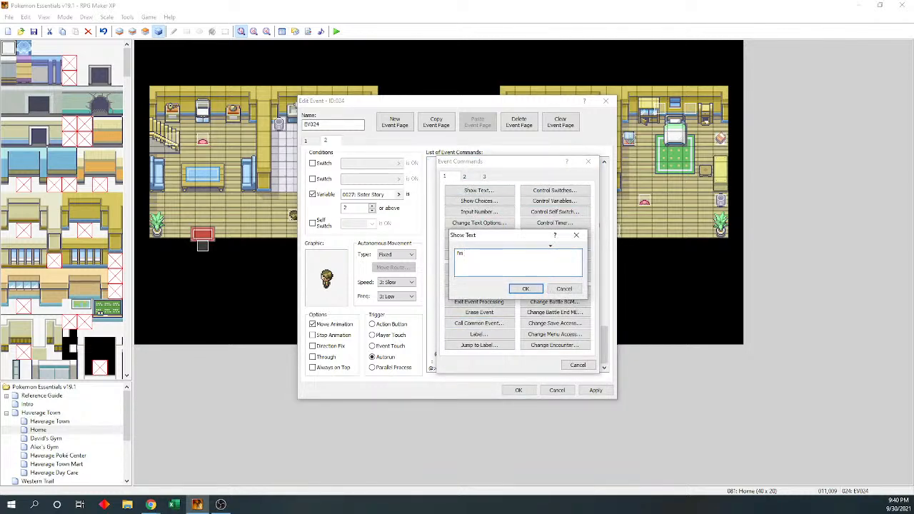
type("I'm upset that she had a negative experience.")
left_click(525, 287)
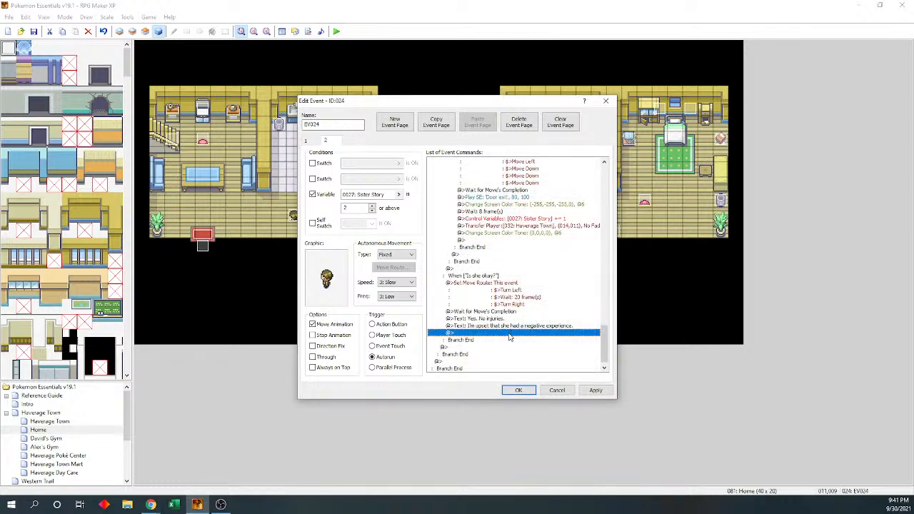
Insert a "..." text line before the line about the negative experience
double_click(509, 334)
key("Return")
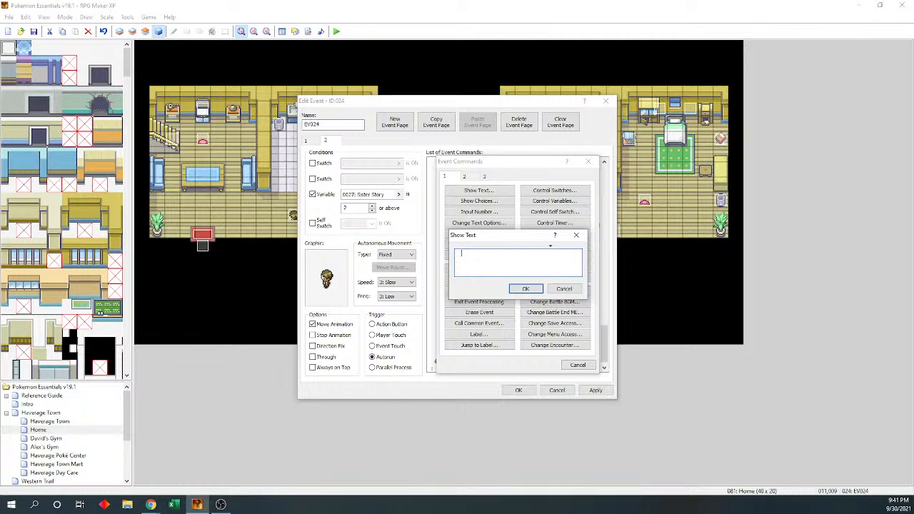
left_click(526, 288)
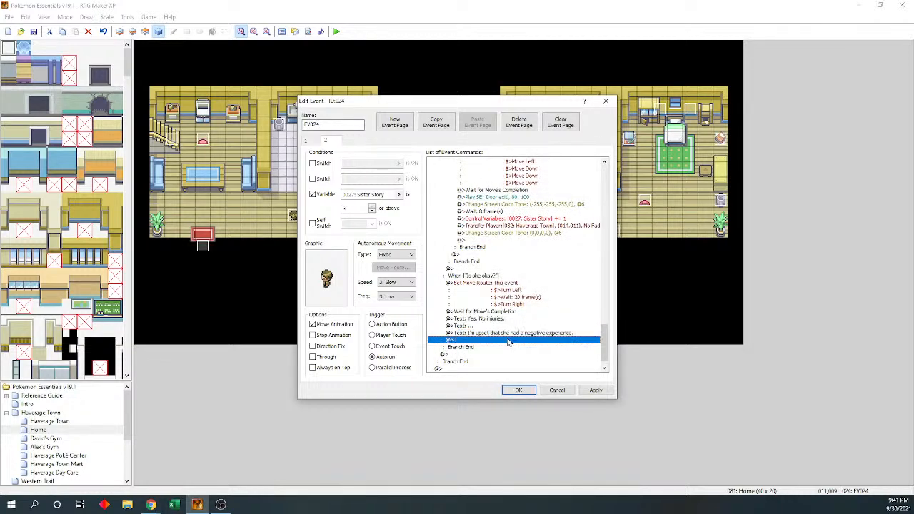
Add the text "I don't know if she'll want a companion pokemon when she turns 10..." to the end of the branch
double_click(509, 340)
key("Return")
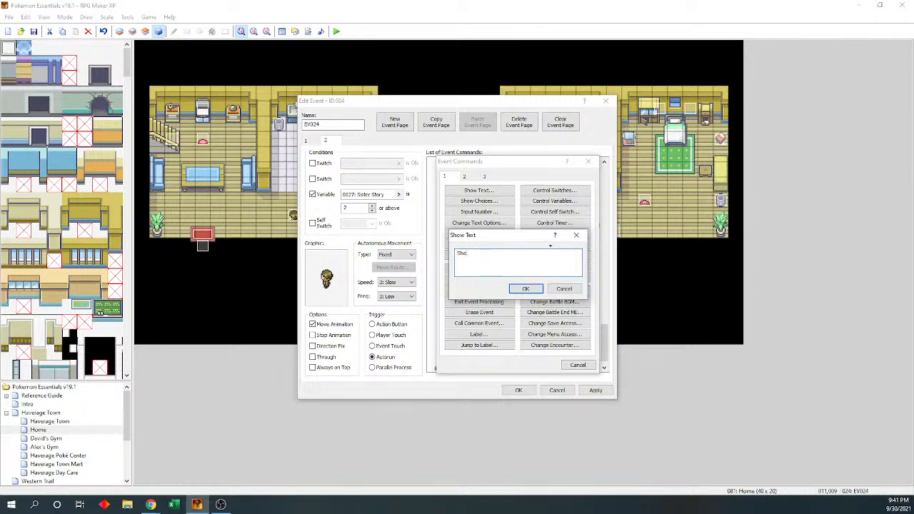
type("t know")
type("n she turns 10.")
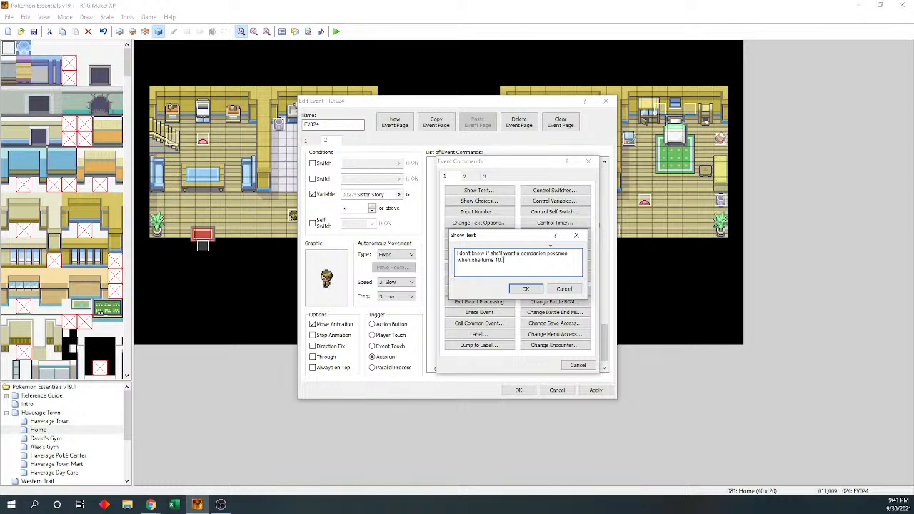
left_click(527, 289)
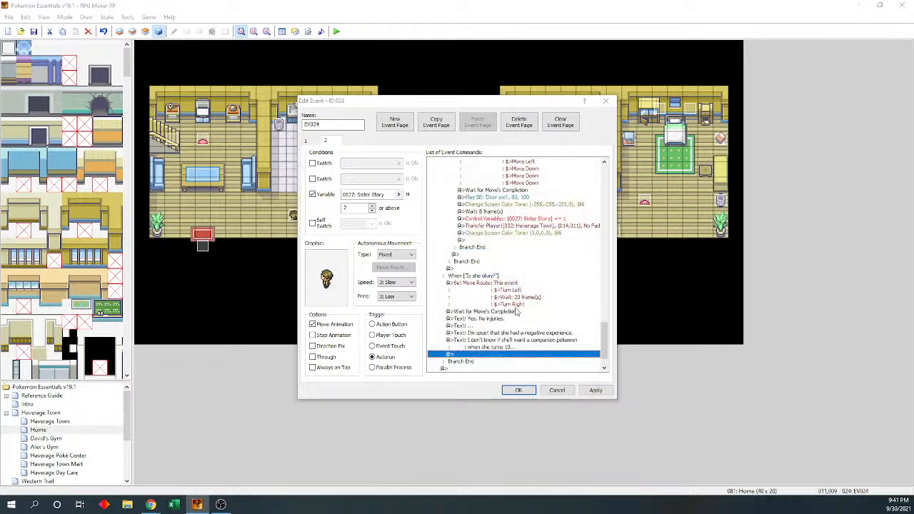
Add the text "We'll have to try something else..." after the companion pokemon line
key("Return")
key("Return")
type("dW")
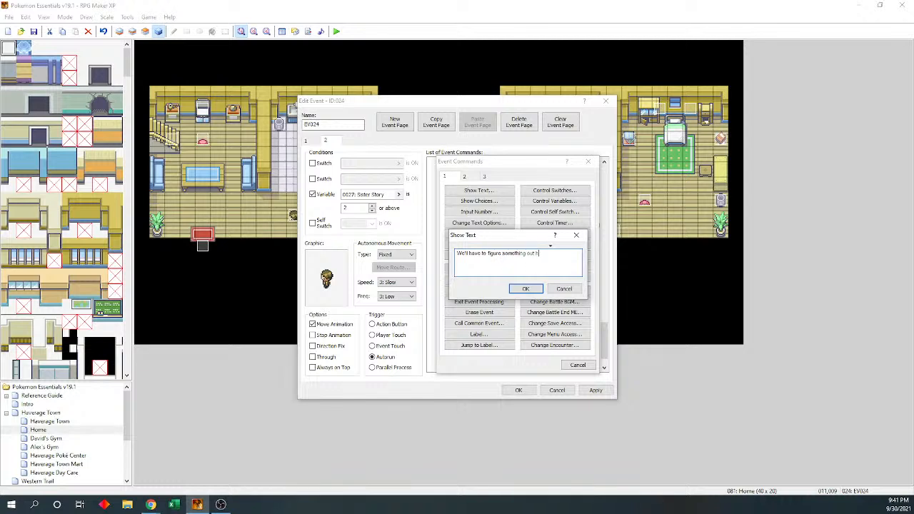
key("BackSpace")
key("BackSpace")
key("BackSpace")
key("BackSpace")
key("BackSpace")
key("BackSpace")
key("BackSpace")
key("BackSpace")
left_click(532, 292)
Review the opening commands of page 2, from the first waits and move routes to the Voltorb choice
scroll(571, 185, "up", 15)
left_click(525, 190)
left_click(520, 203)
left_click(530, 198)
left_click(524, 213)
left_click(524, 233)
left_click(524, 241)
left_click(524, 297)
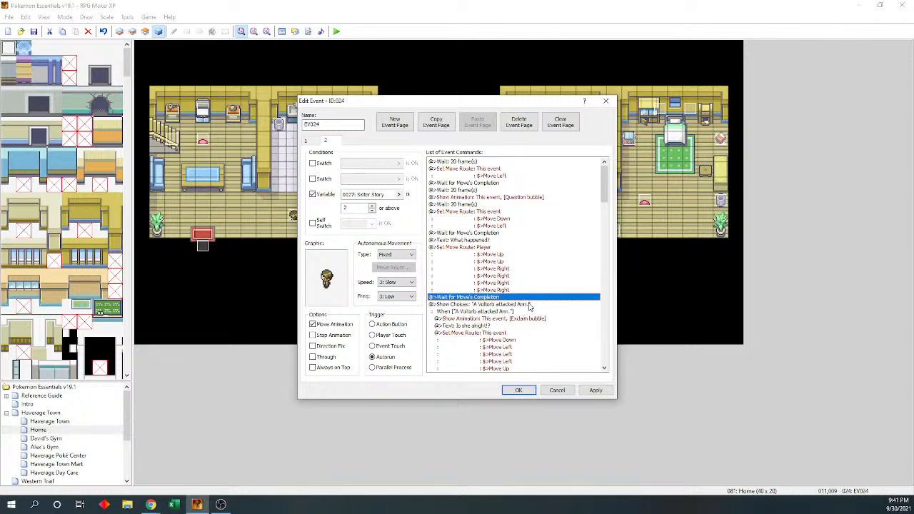
left_click(529, 305)
Copy the Sister Story variable increment to the end of the "Is she okay?" branch
left_click_drag(605, 191, 612, 346)
left_click(574, 241)
left_click(543, 227)
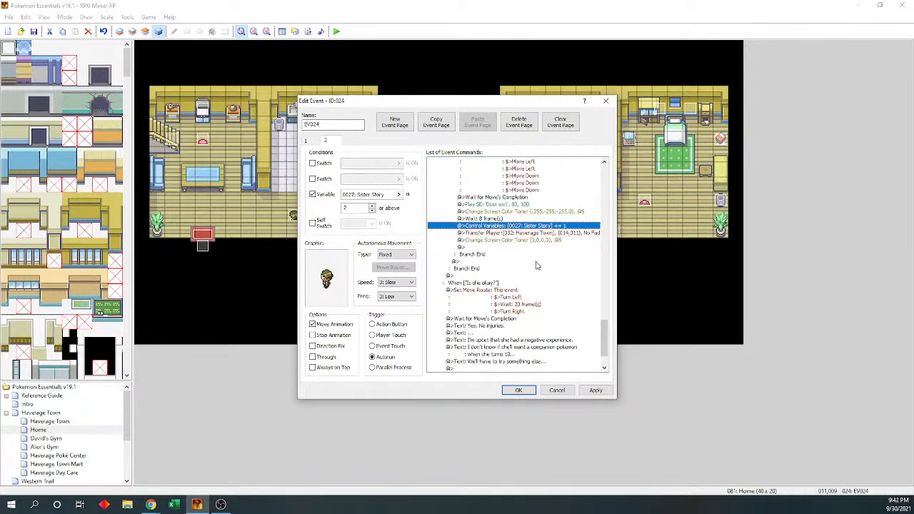
scroll(536, 267, "down", 2)
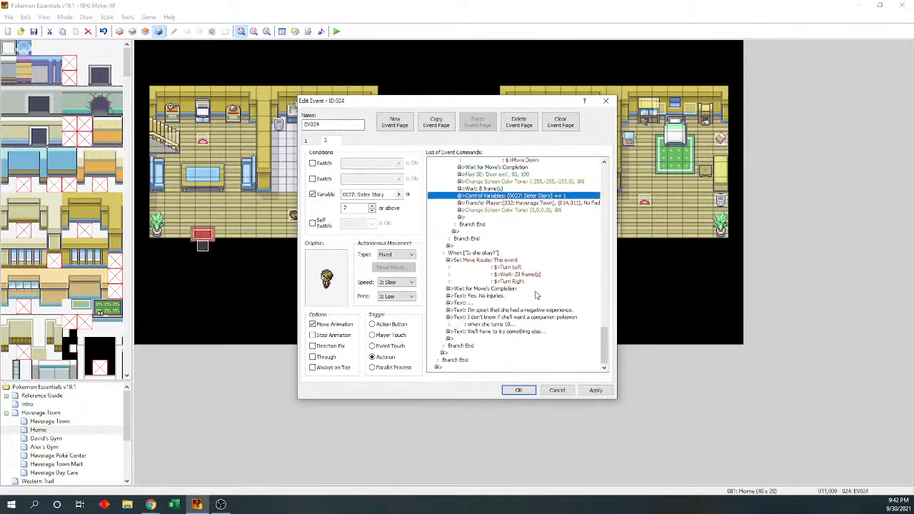
left_click(512, 325)
key("ctrl+v")
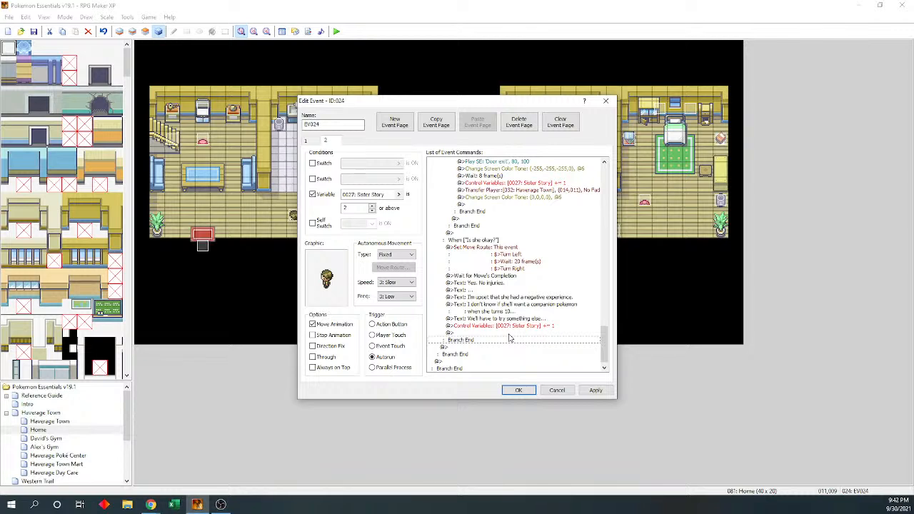
Copy the six exit commands following the player's move route, from the door sound to the final screen tone change
left_click(545, 169)
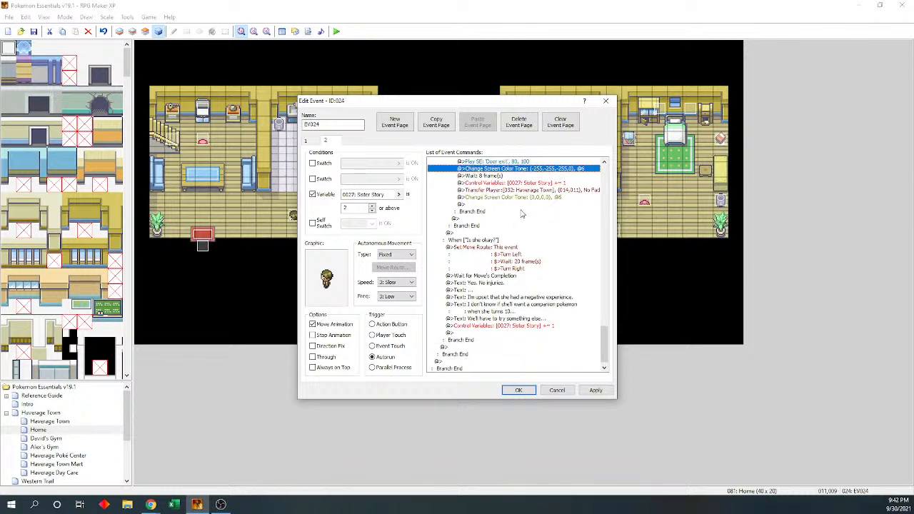
key("shift+Down")
key("shift+Down")
key("shift+Down")
key("shift+Down")
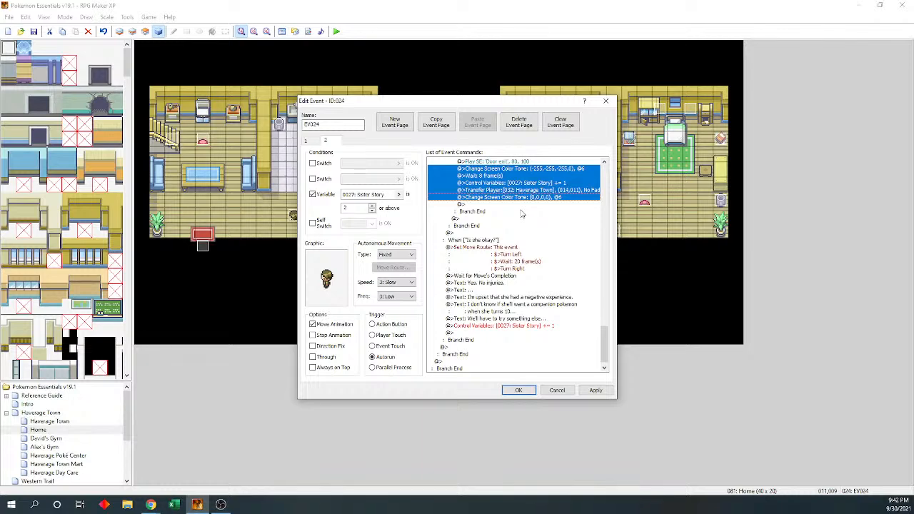
key("Up")
key("Up")
key("Up")
key("Up")
key("Up")
key("Up")
key("Up")
key("Up")
key("Down")
key("Down")
key("Down")
key("shift+Down")
key("shift+Down")
key("shift+Down")
key("shift+Down")
key("shift+Down")
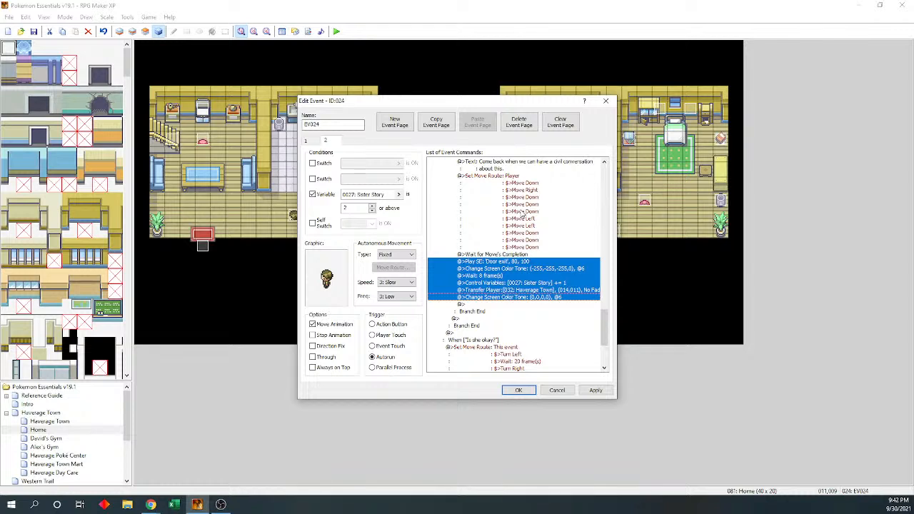
Paste the exit commands after "We'll have to try something else..." and delete the duplicate Sister Story increment below them
left_click_drag(605, 321, 611, 344)
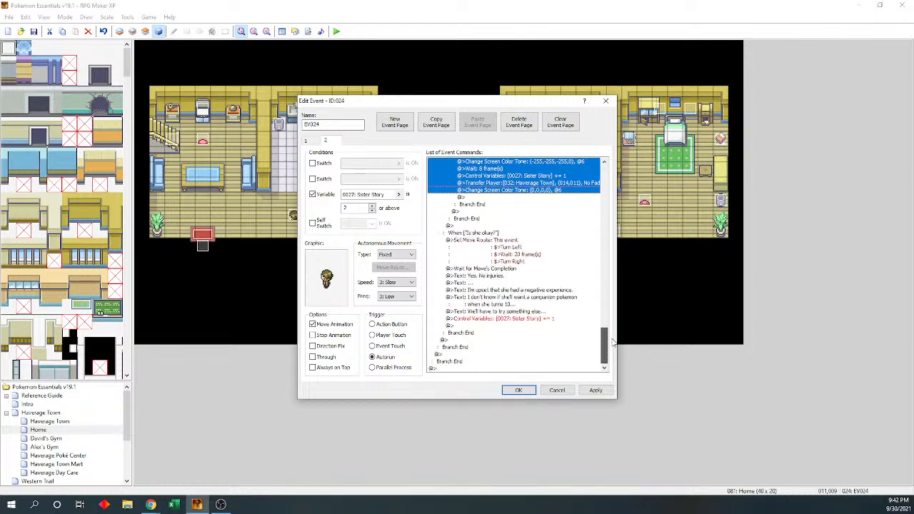
left_click(540, 319)
key("ctrl+v")
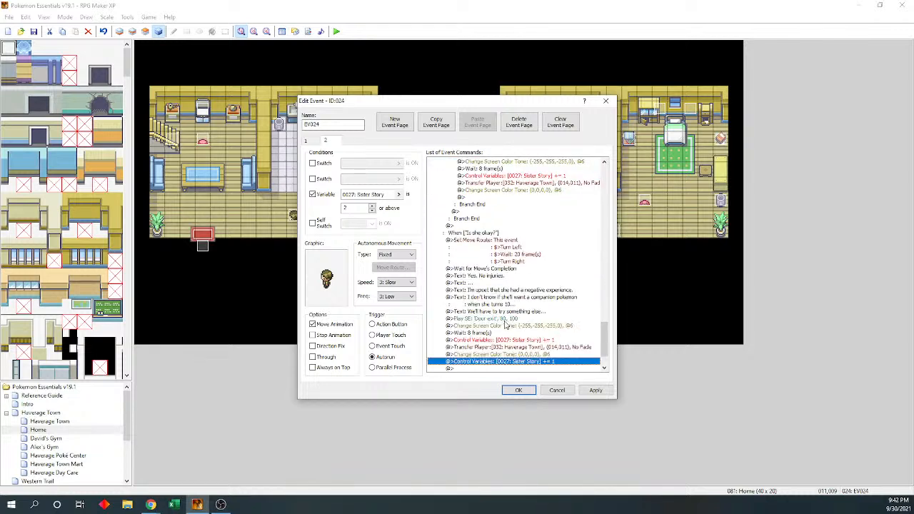
scroll(504, 324, "down", 2)
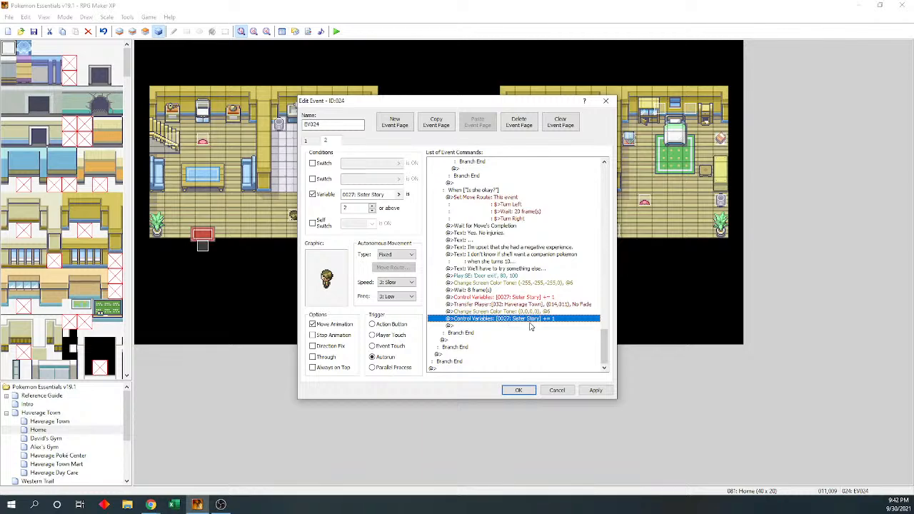
key("Delete")
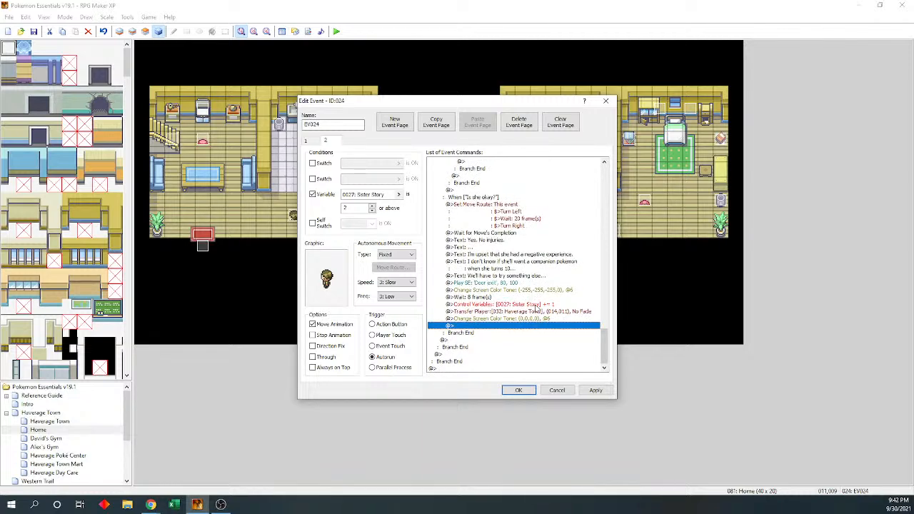
Duplicate page 2 as page 3 with the Action Button trigger and a Sister Story condition of 3 or above
left_click_drag(604, 348, 621, 150)
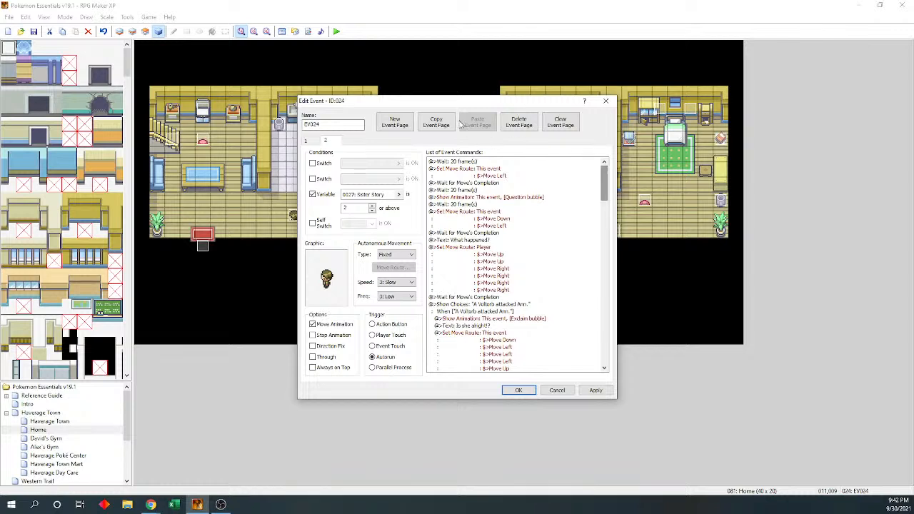
left_click(438, 127)
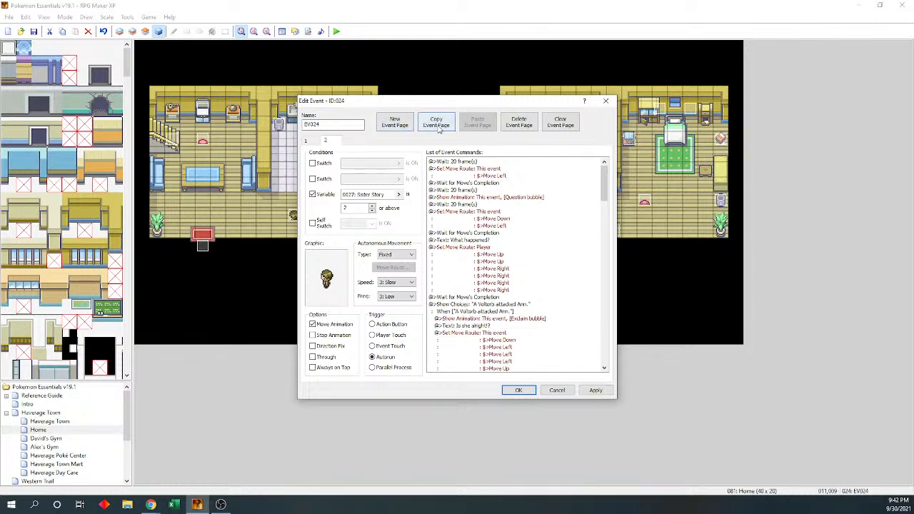
left_click(477, 123)
left_click(372, 325)
left_click(371, 205)
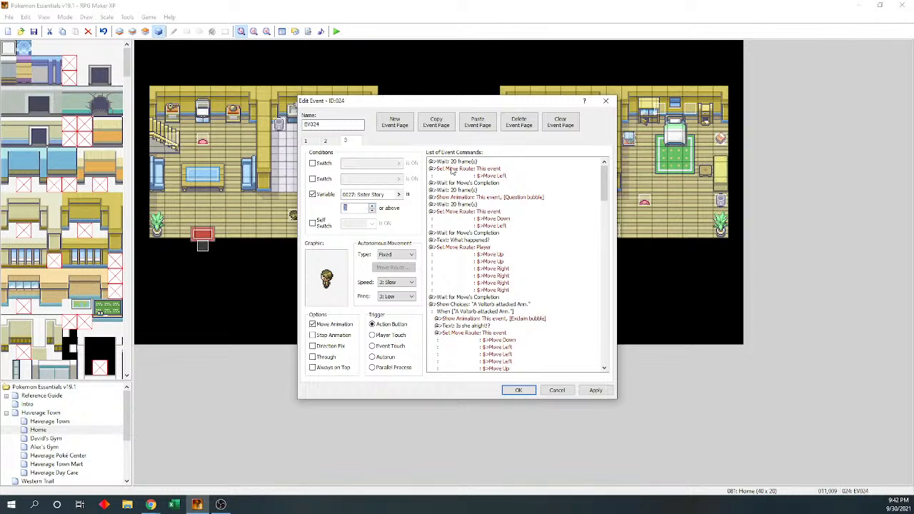
Delete all event commands on page 3 of EV024
left_click(465, 162)
key("shift+Down")
key("shift+Down")
key("shift+Down")
key("shift+Down")
key("shift+Down")
key("shift+Down")
key("shift+Down")
key("shift+Down")
key("shift+Down")
key("shift+Down")
key("shift+Down")
key("shift+Down")
key("shift+Down")
key("shift+Down")
key("shift+Down")
key("shift+Down")
key("shift+Down")
key("shift+Down")
key("shift+Down")
key("shift+Down")
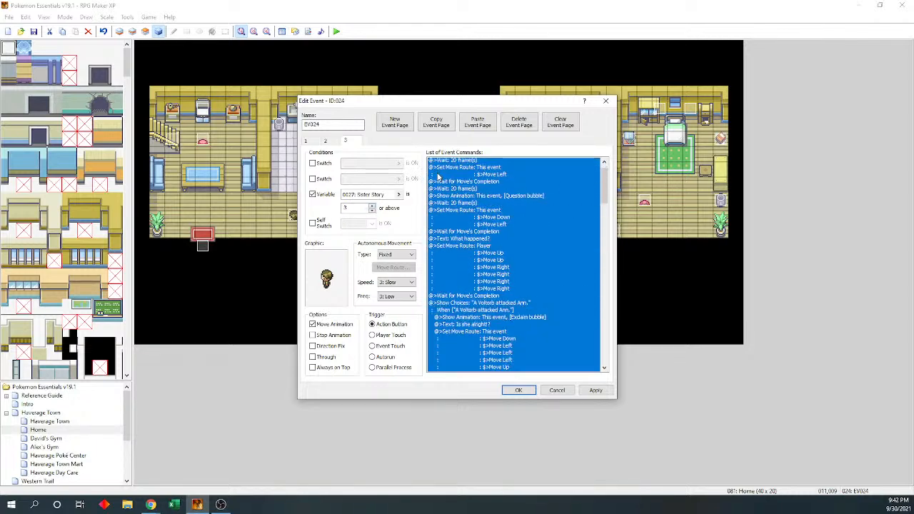
key("shift+Down")
key("shift+Down")
key("shift+Down")
key("shift+Down")
key("shift+Down")
key("shift+Down")
key("shift+Down")
key("shift+Down")
key("shift+Down")
key("shift+Down")
key("shift+Down")
key("shift+Down")
key("shift+Down")
key("shift+Down")
key("shift+Down")
key("shift+Down")
key("shift+Down")
key("shift+Down")
key("shift+Down")
key("shift+Down")
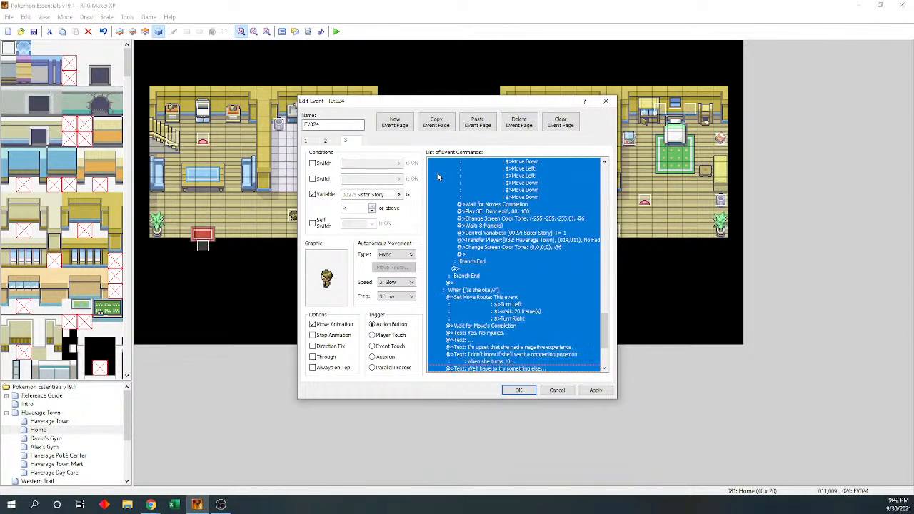
key("Delete")
Set page 3's graphic to (None), accept the event changes and save the project
double_click(330, 277)
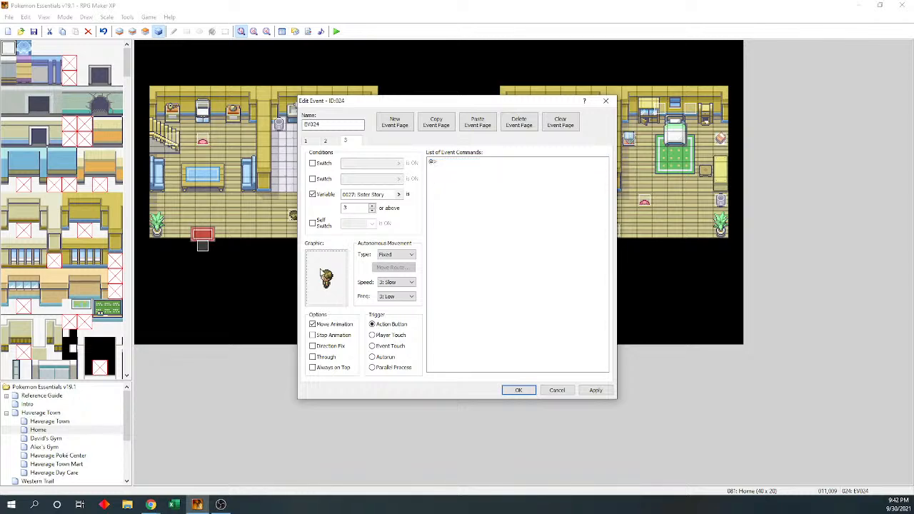
left_click_drag(391, 222, 394, 133)
left_click(372, 147)
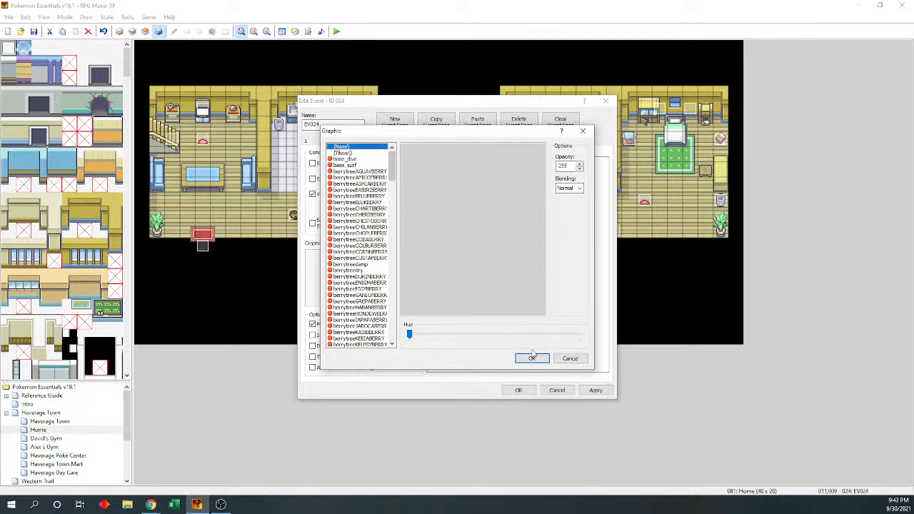
left_click(534, 358)
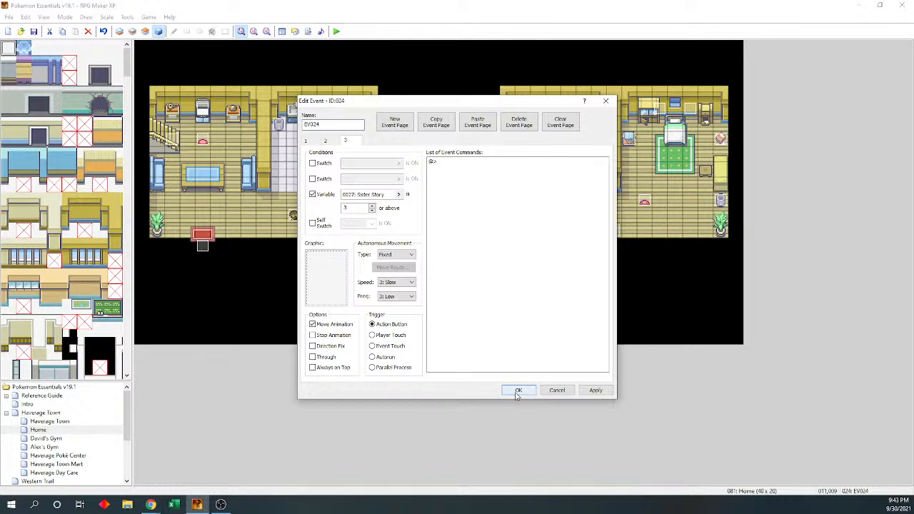
left_click(519, 390)
left_click(34, 32)
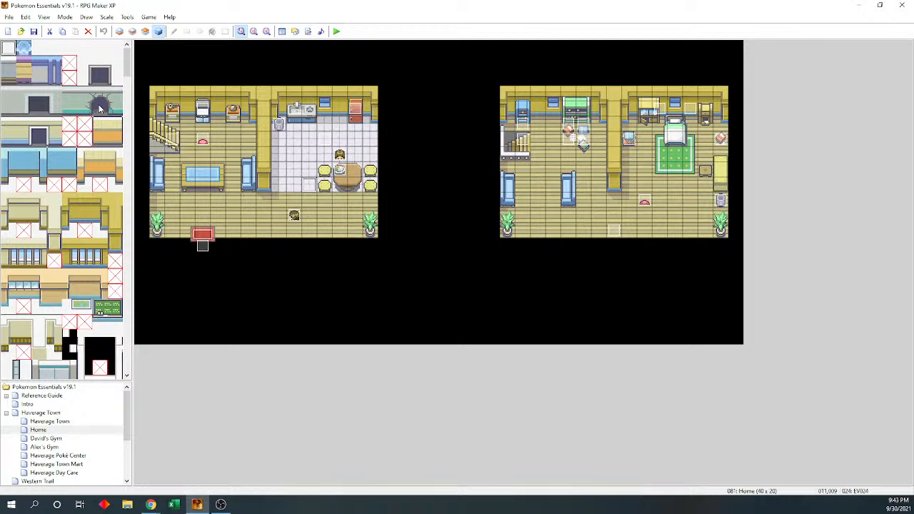
left_click(55, 413)
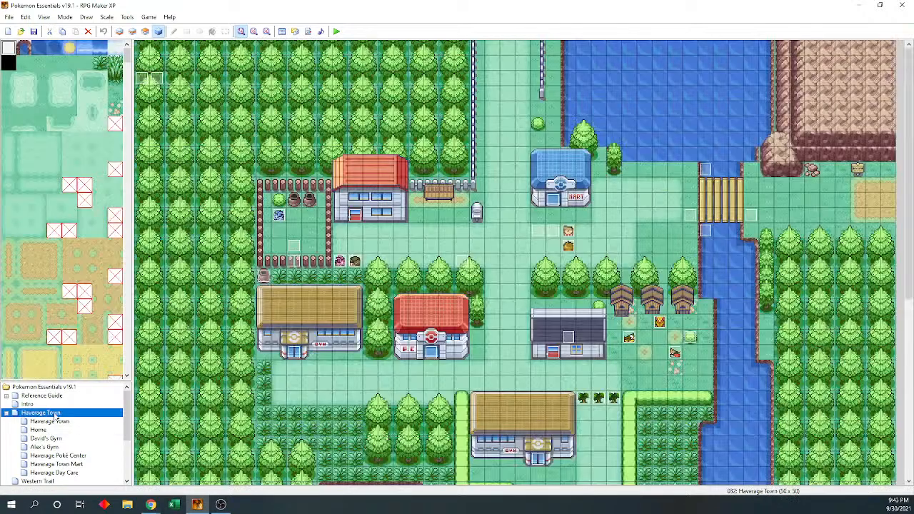
double_click(568, 337)
left_click_drag(472, 96, 347, 81)
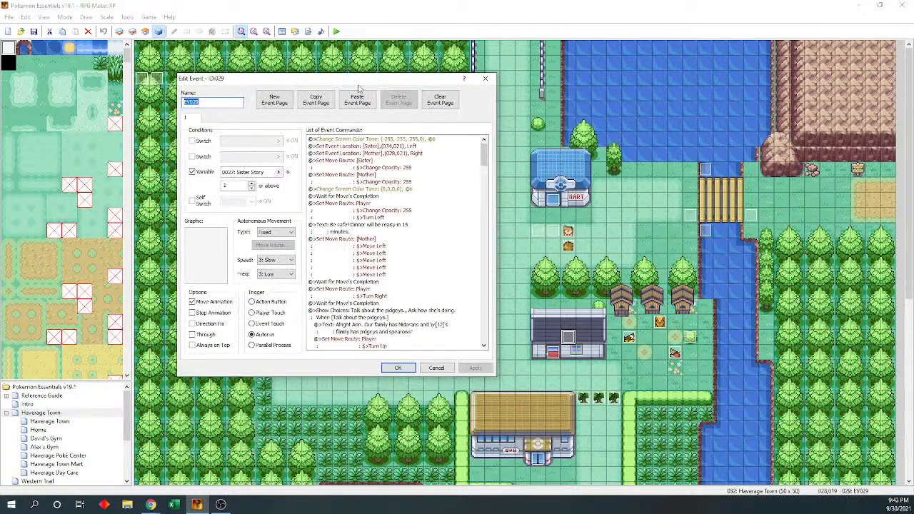
left_click(443, 369)
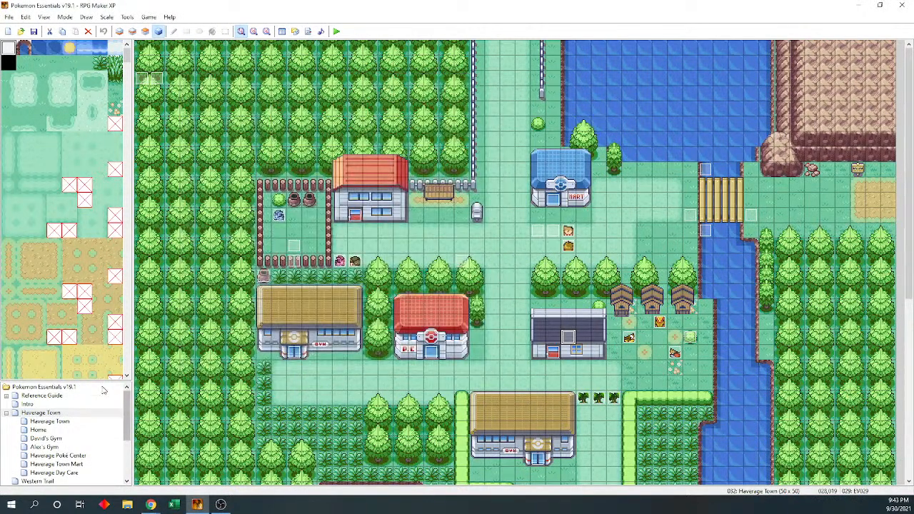
Copy the "cannotRun" and "canLose" setBattleRule scripts from page 2 of the Meet Friend event on the Handard City map
left_click_drag(101, 381, 91, 130)
left_click(76, 284)
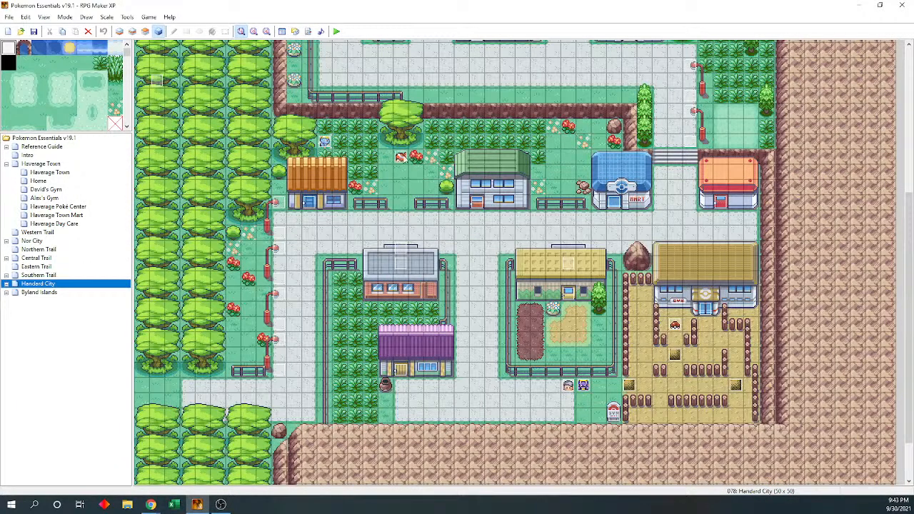
double_click(407, 251)
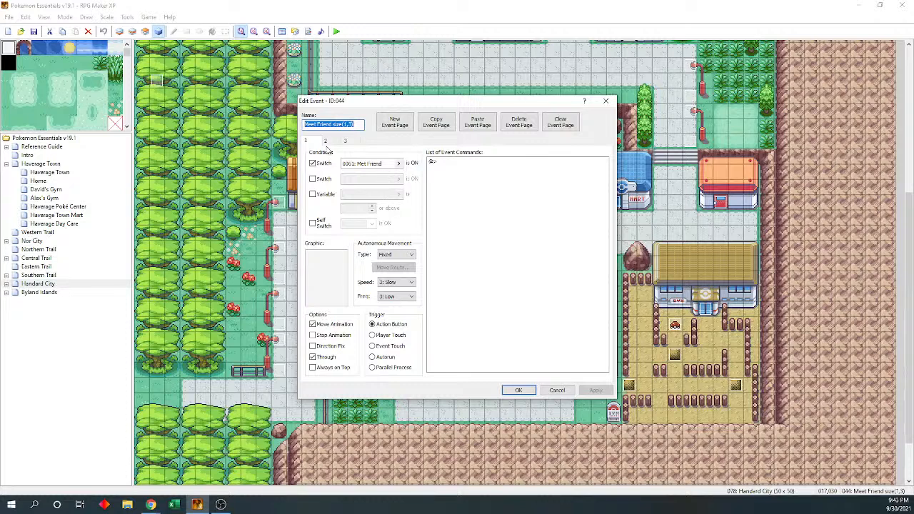
left_click(326, 141)
left_click_drag(604, 181, 608, 230)
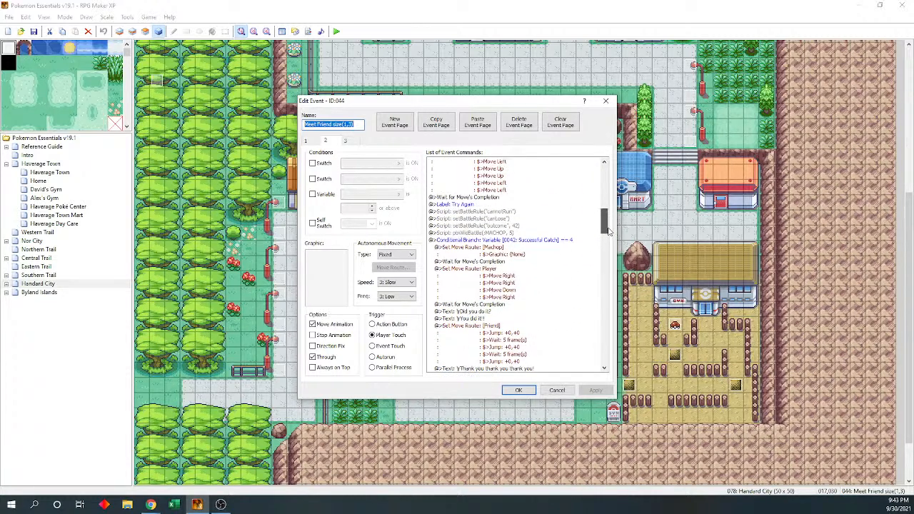
left_click(541, 212)
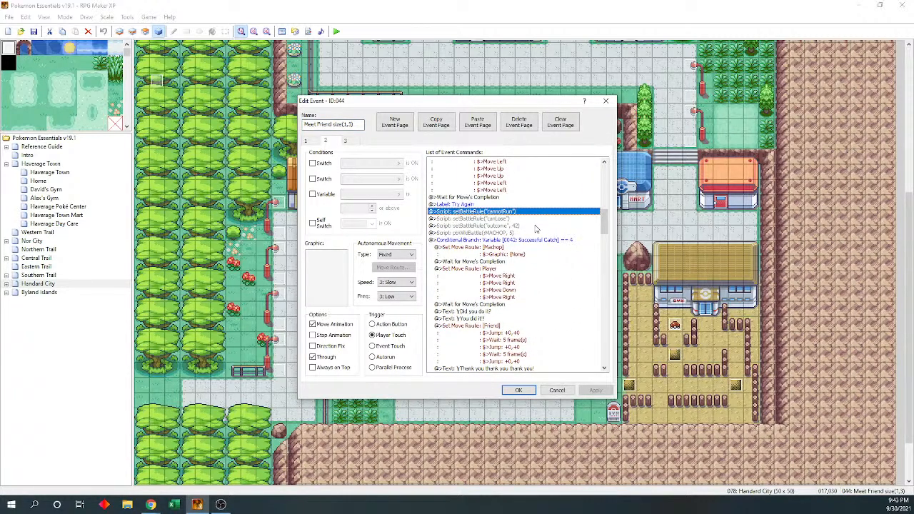
key("shift+Down")
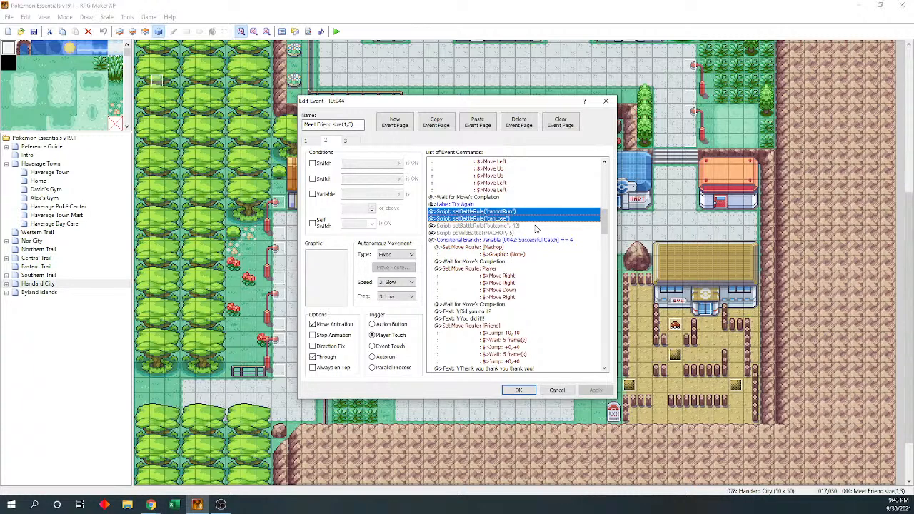
left_click(517, 390)
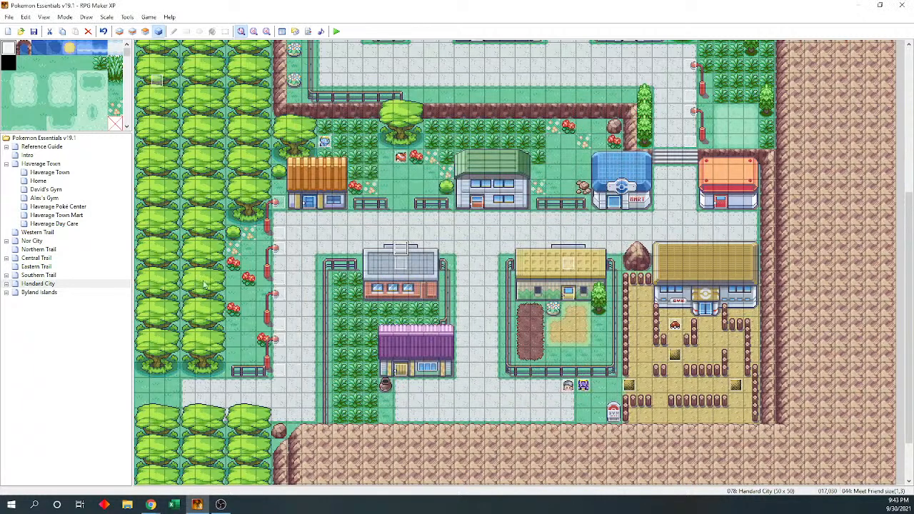
Paste the two battle rule scripts directly above the VOLTORB pbWildBattle script in Haverage Town's EV029 and accept the event
left_click(70, 166)
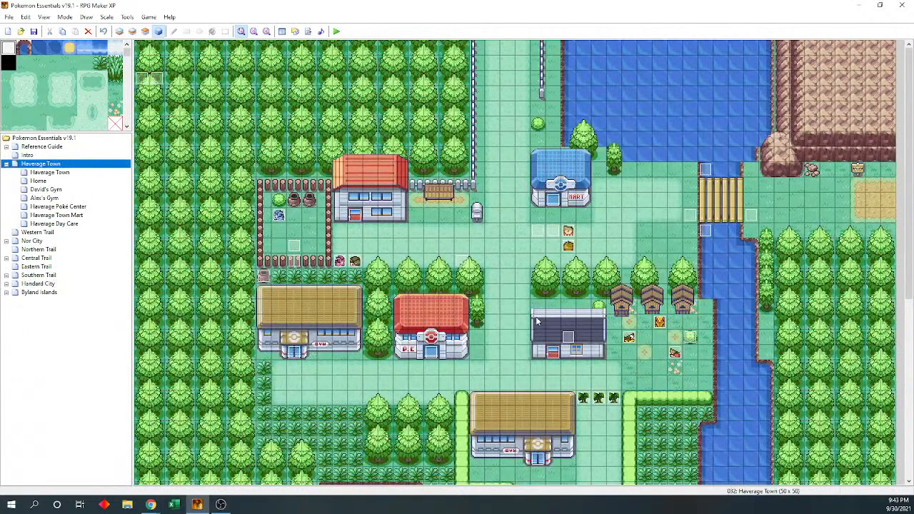
double_click(567, 337)
left_click_drag(604, 174, 610, 298)
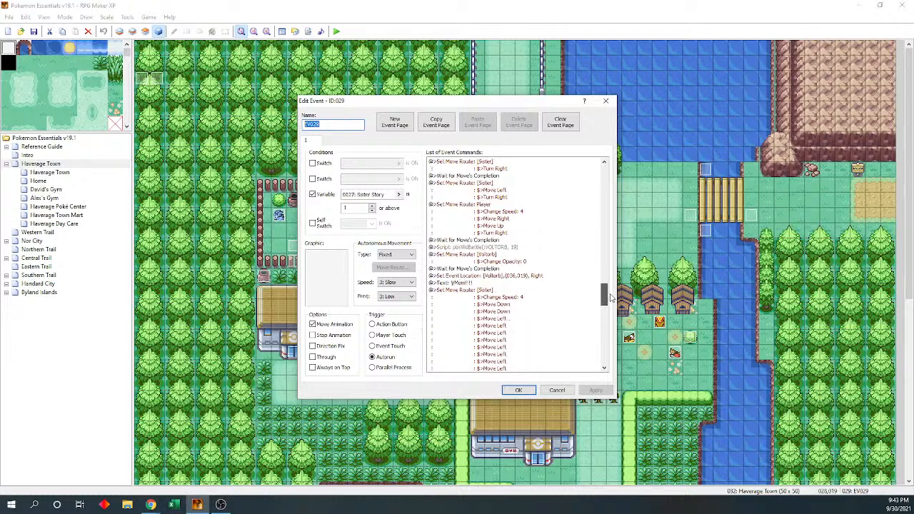
left_click(547, 249)
key("ctrl+v")
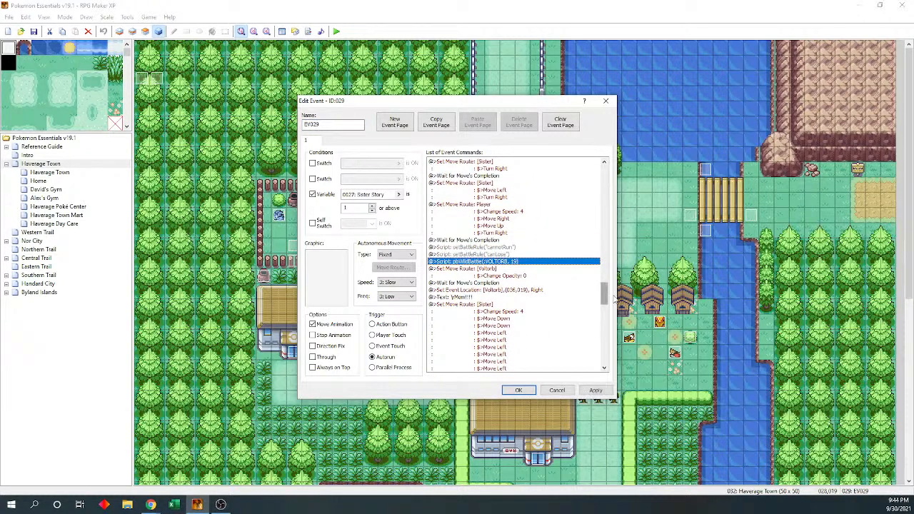
mouse_move(603, 300)
left_mouse_down()
mouse_move(598, 232)
mouse_move(604, 360)
left_mouse_up()
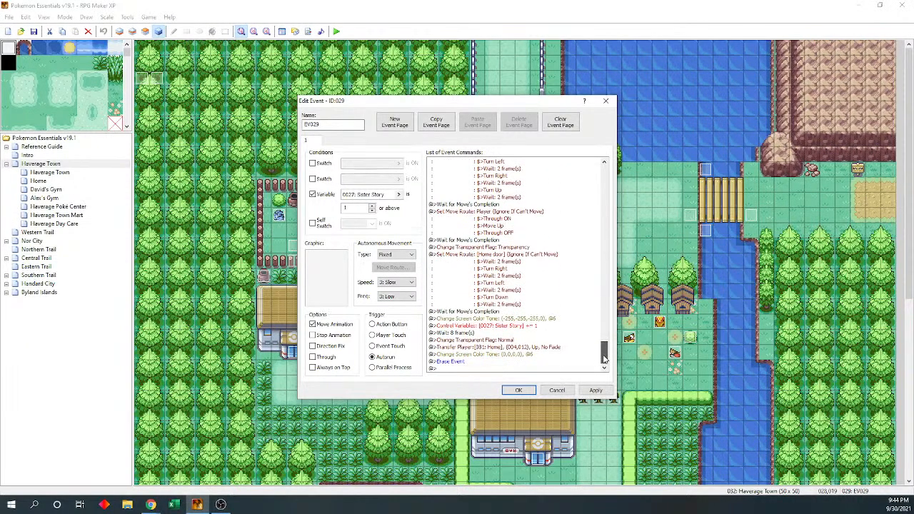
left_click(519, 390)
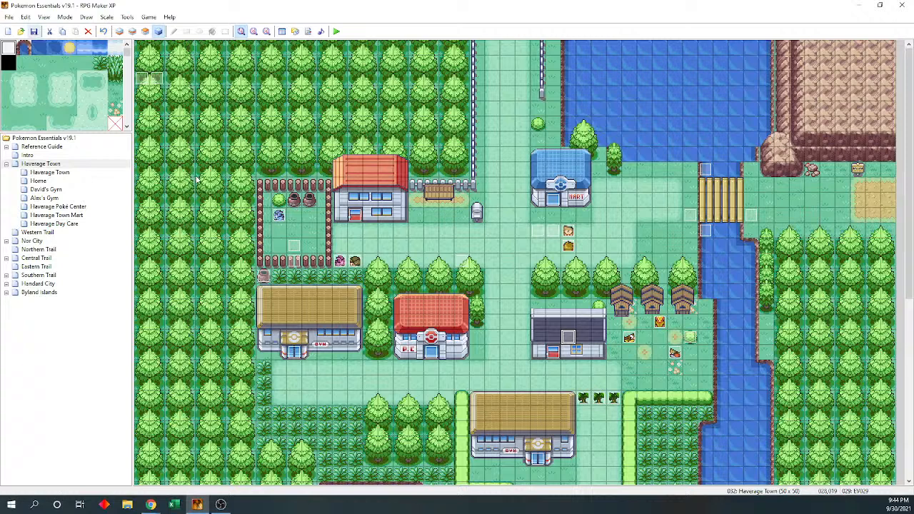
Start a playtest in a maximized game window and continue the saved game in Haverage Town
left_click(335, 31)
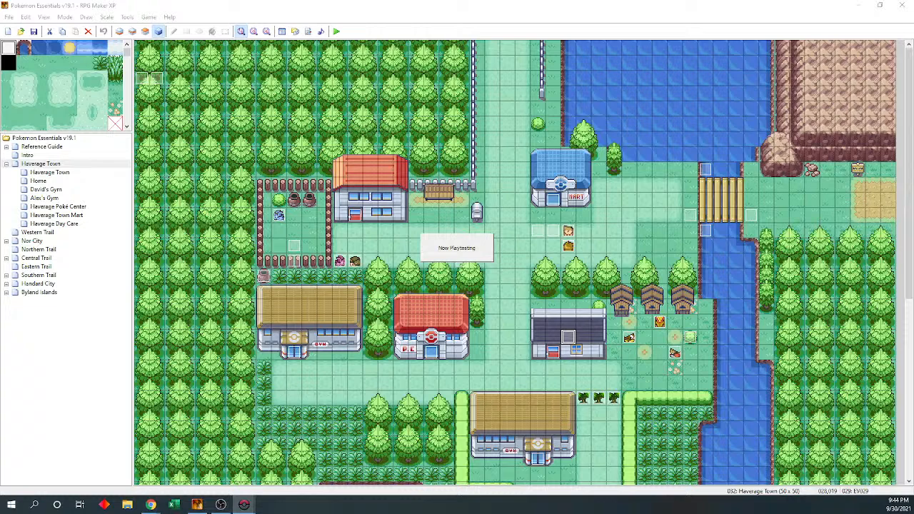
left_click_drag(0, 287, 247, 1)
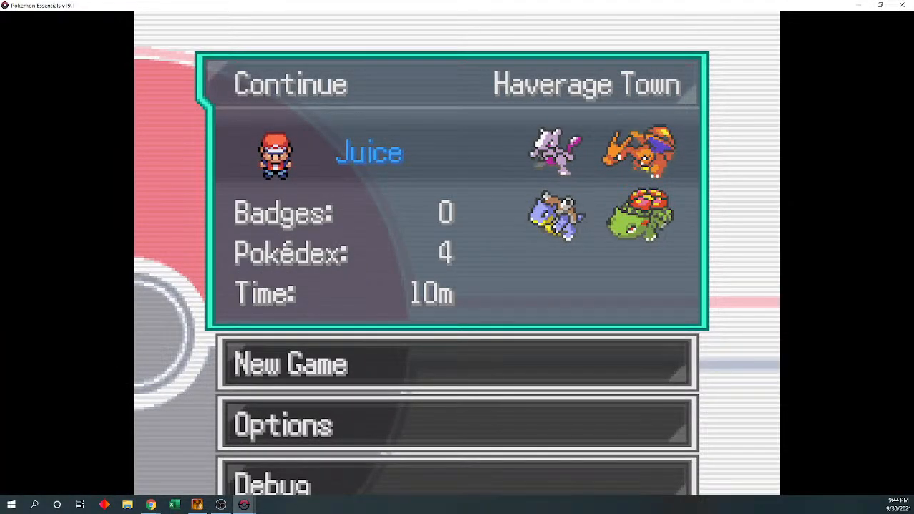
key("alt+Tab")
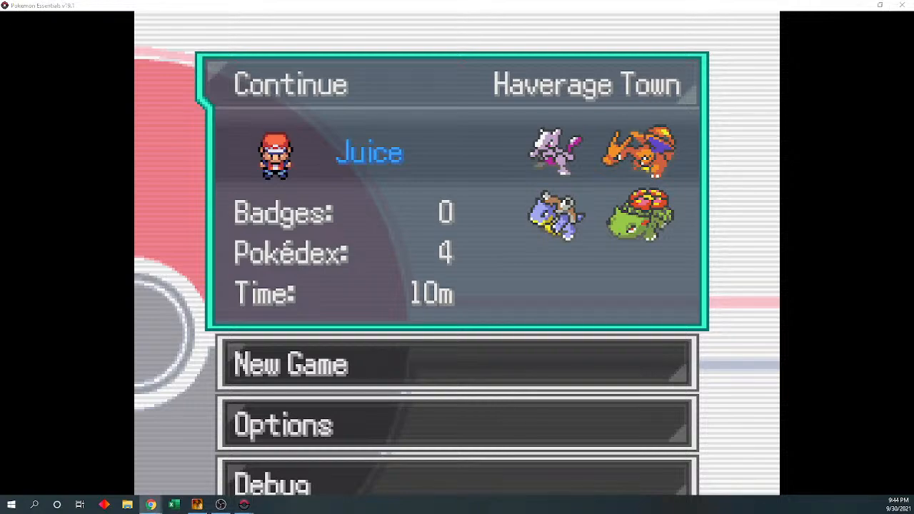
left_click(197, 6)
key("c")
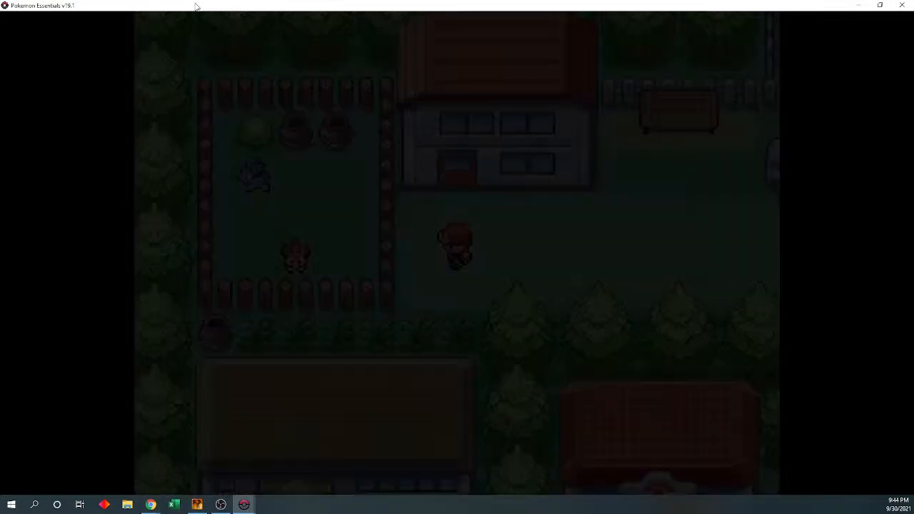
Walk the player into the home, go through to the kitchen and talk to the mother
key("Up")
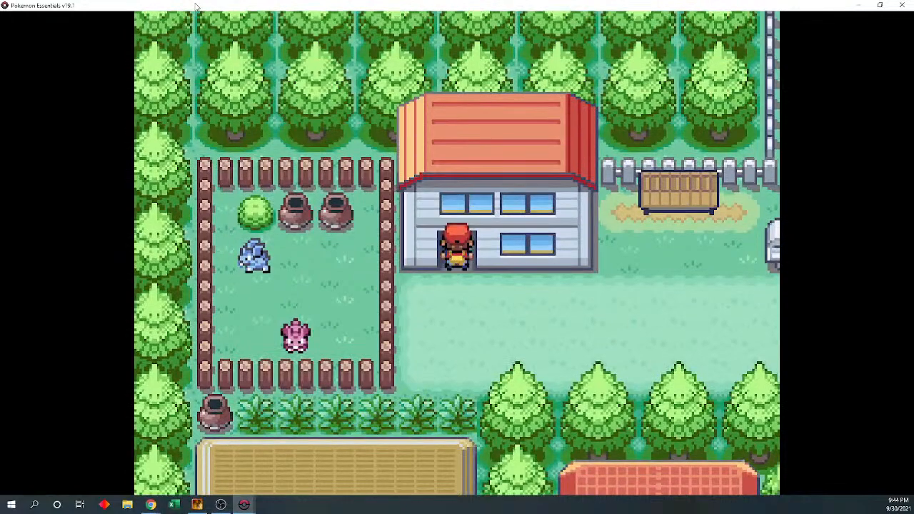
key("Right")
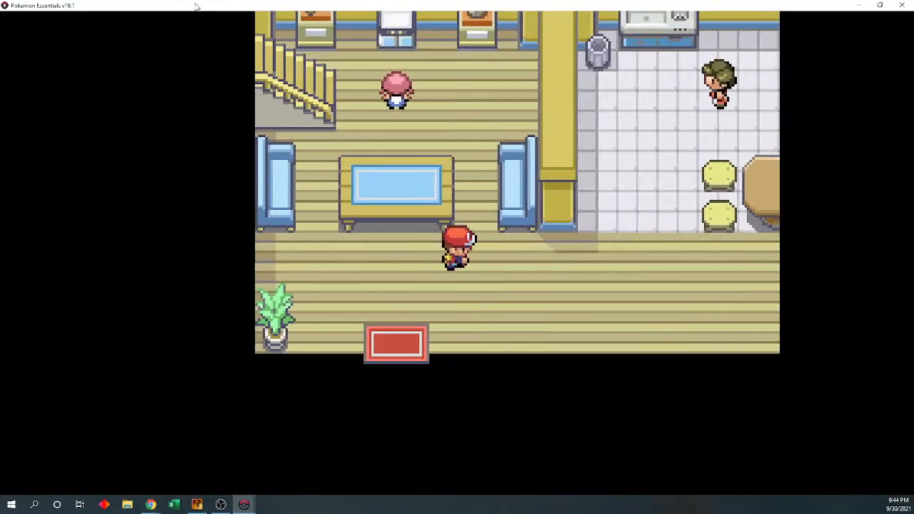
key("Up")
key("Left")
key("Down")
key("Right")
key("Up")
key("Right")
key("Down")
key("Right")
key("Left")
key("Up")
key("Right")
key("Left")
key("Down")
key("Up")
key("Right")
key("Down")
key("Left")
key("Right")
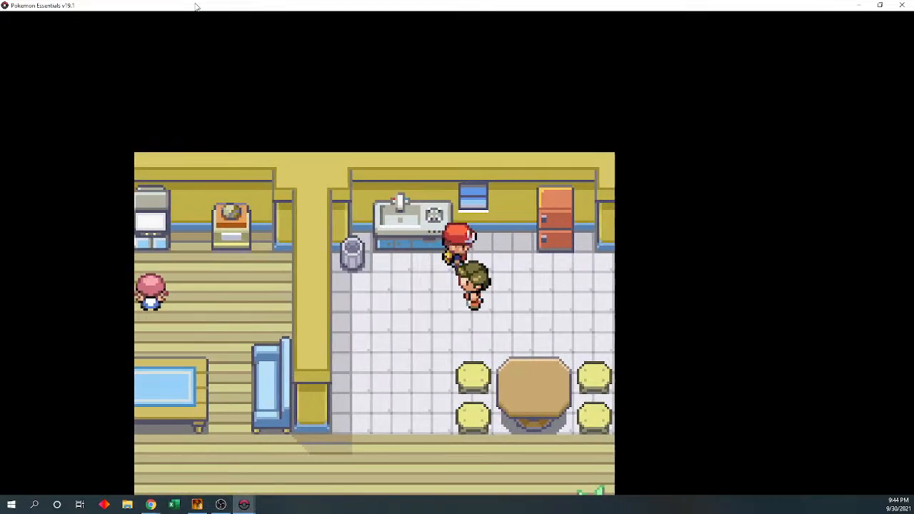
key("Left")
key("c")
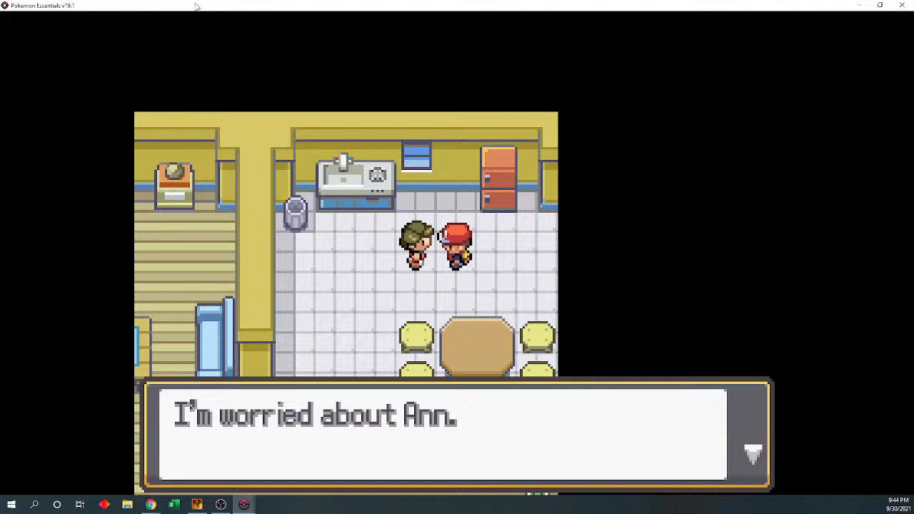
Advance the mother's dialogue, answering "Should we force her?" and "I don't want to parent her."
key("c")
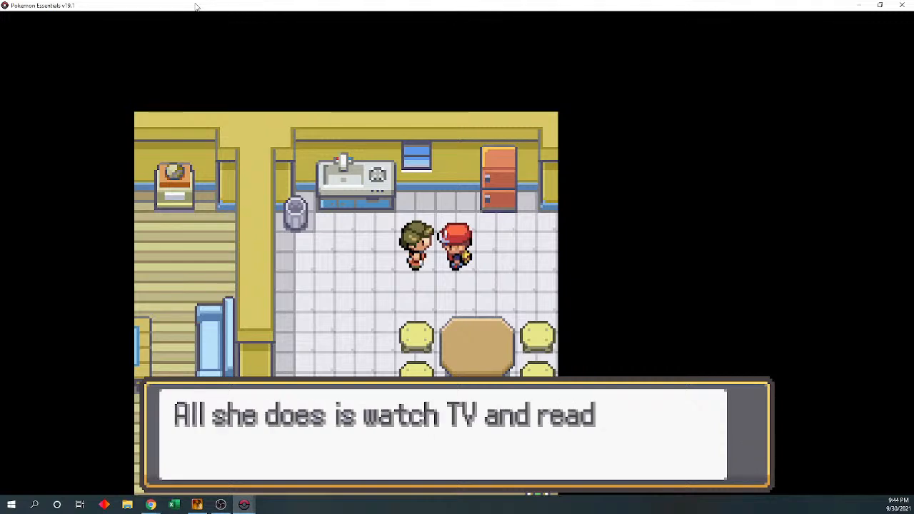
key("c")
key("c")
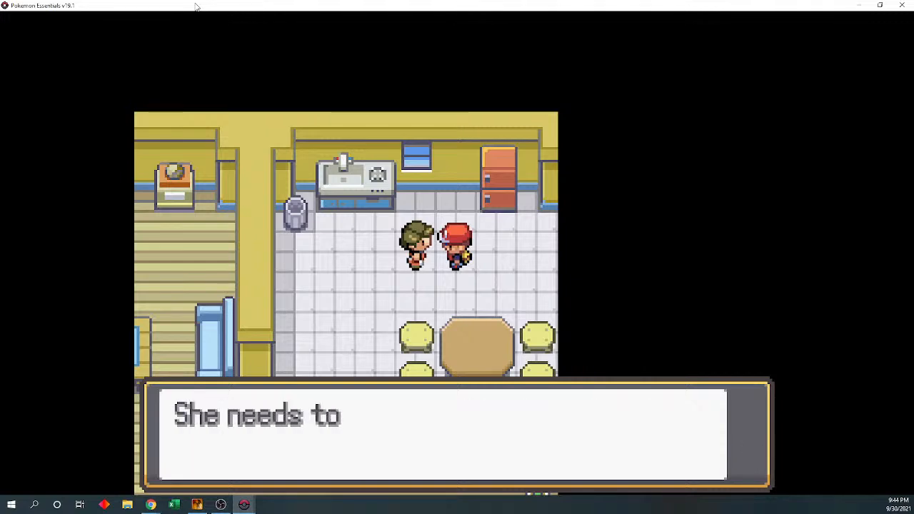
key("c")
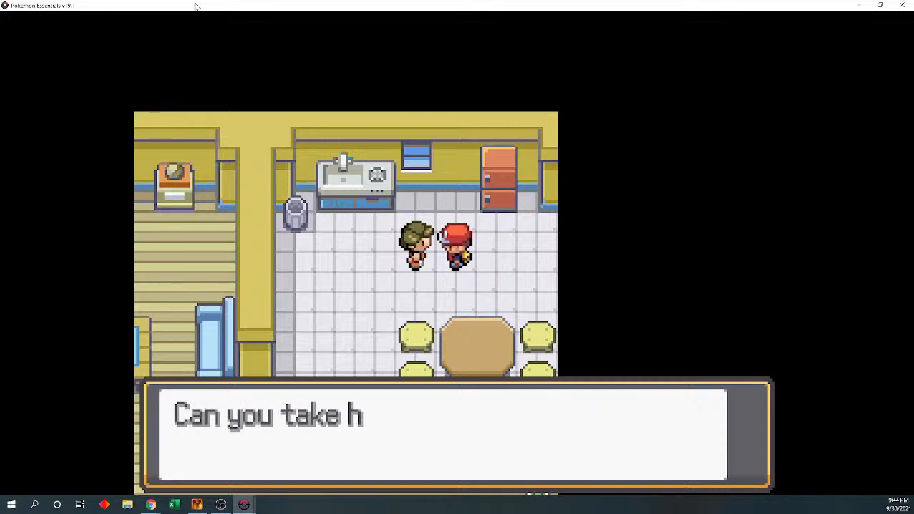
key("c")
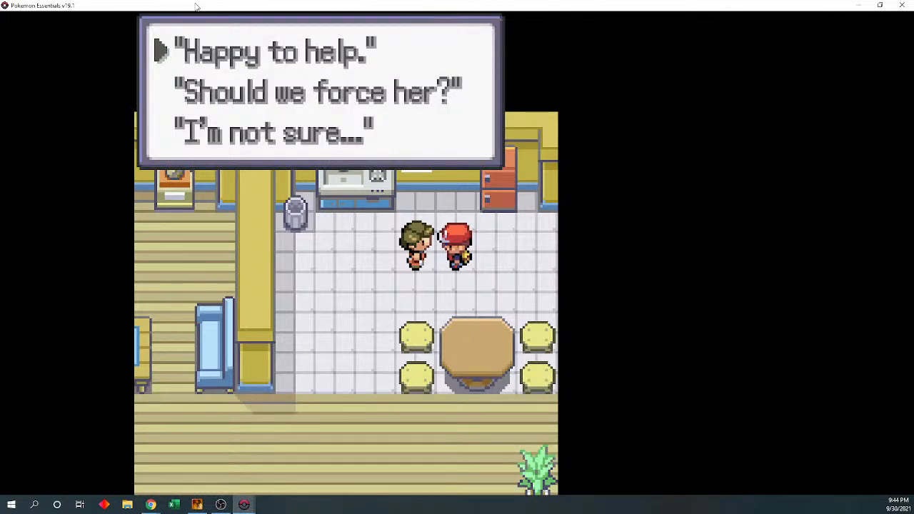
key("Down")
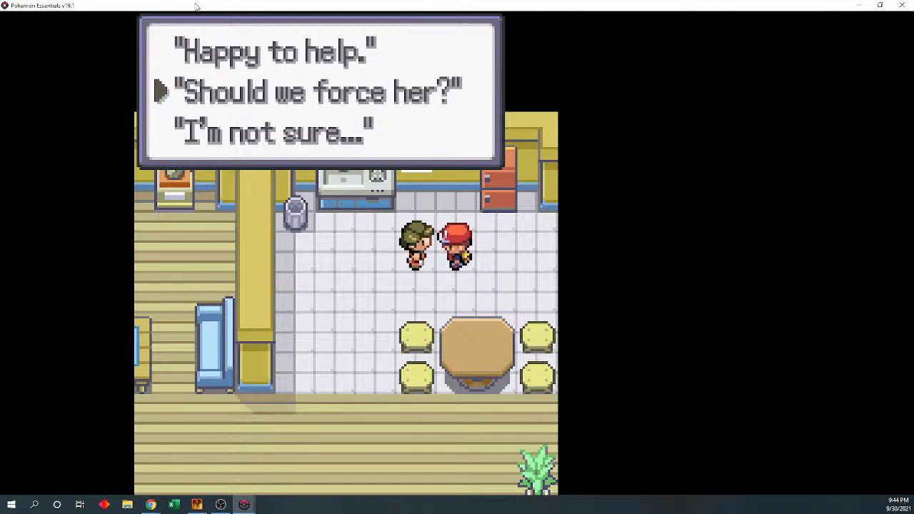
key("c")
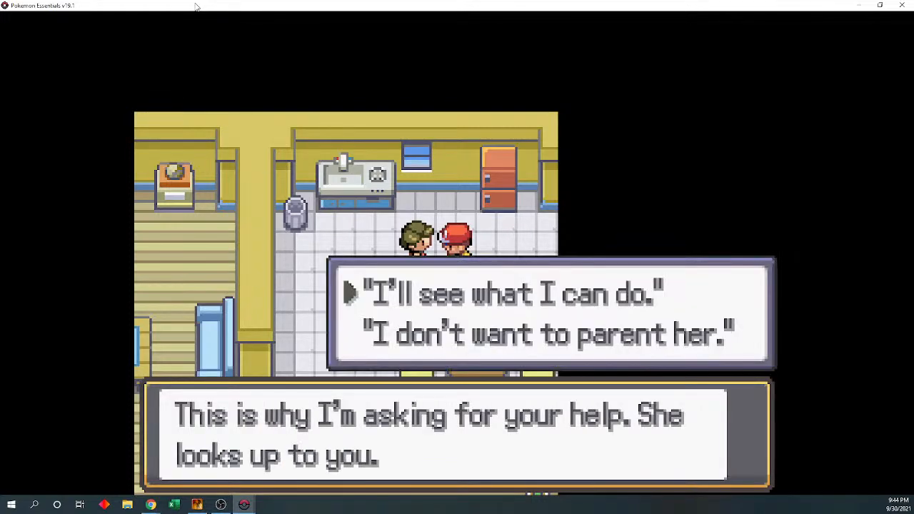
key("Down")
key("c")
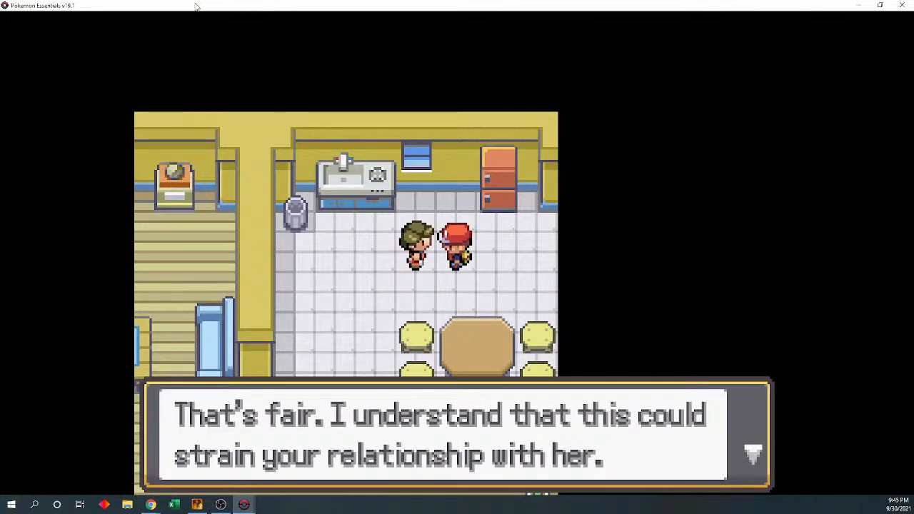
Advance the mother's dialogue, answer "Yes Mom." and continue through her send-off outside the house
key("c")
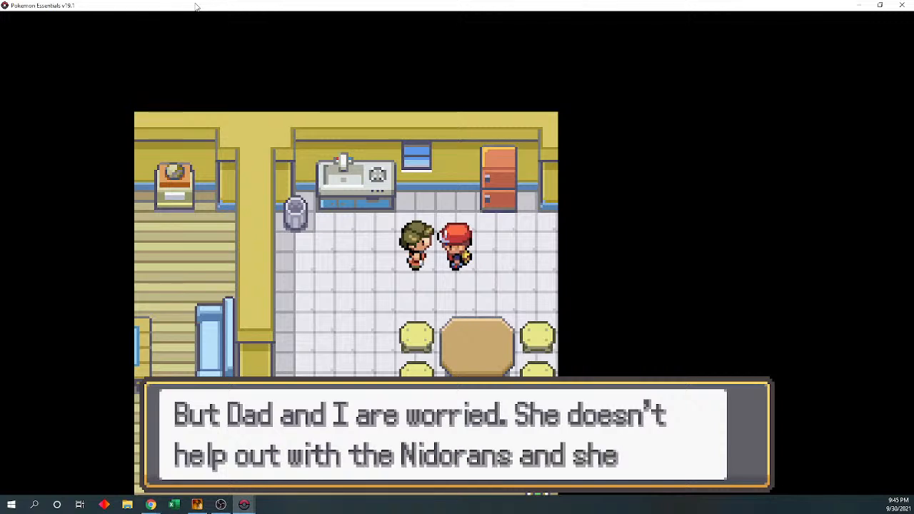
key("c")
key("c")
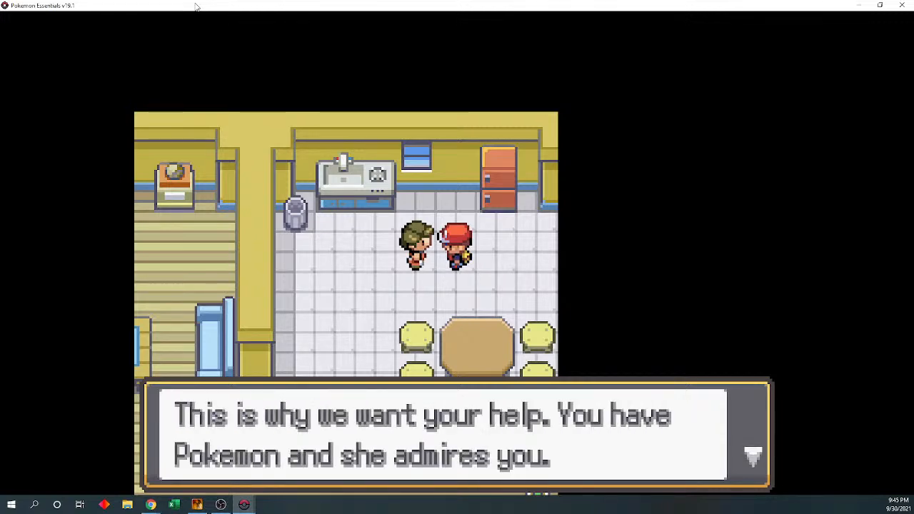
key("c")
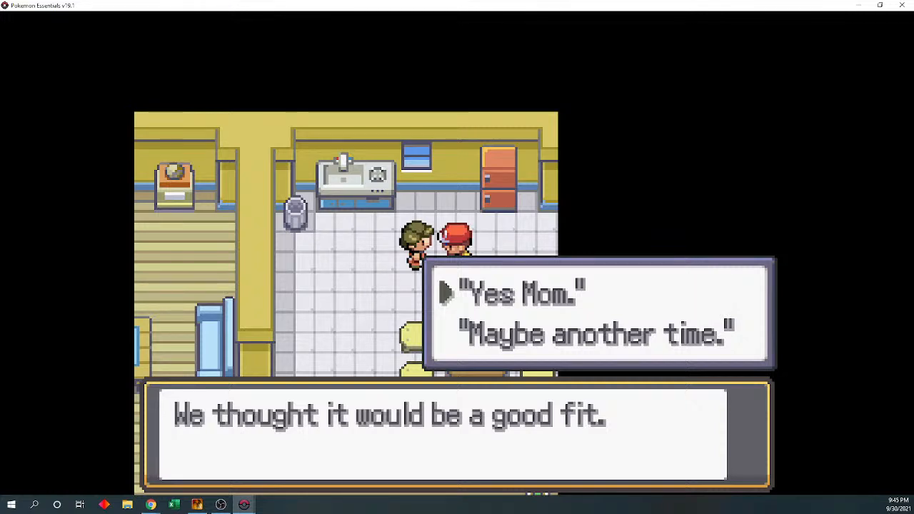
key("alt+Tab")
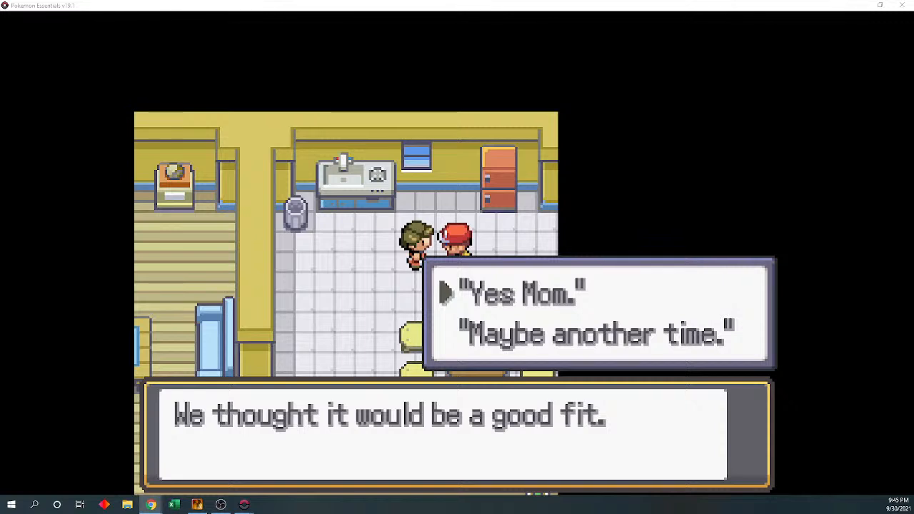
left_click(475, 4)
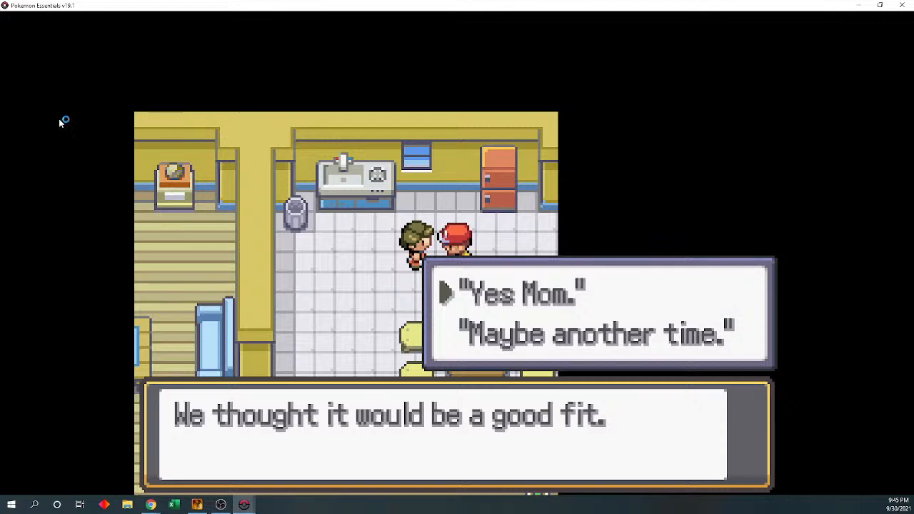
key("Return")
key("Return")
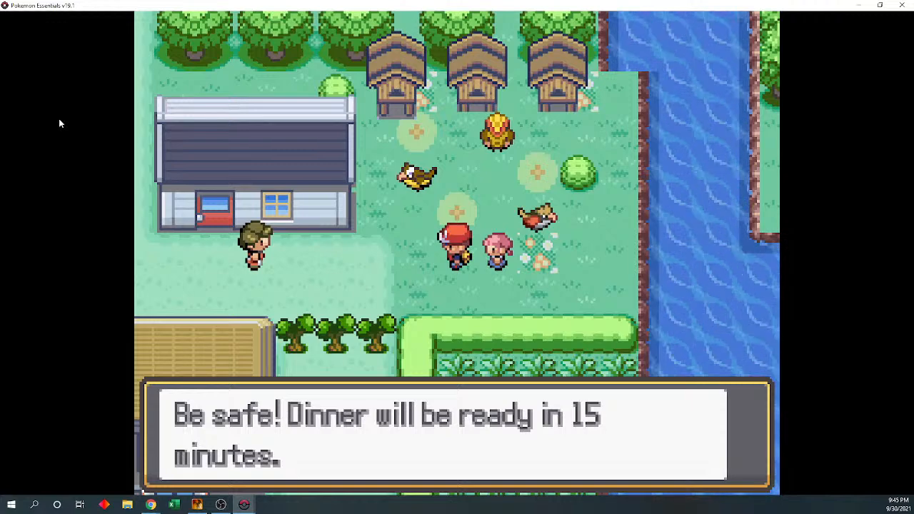
key("Return")
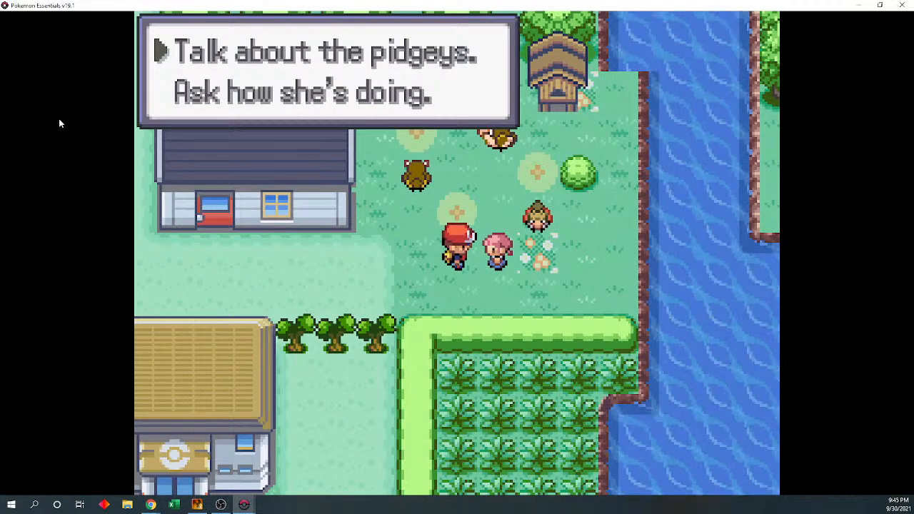
Choose "Ask how she's doing." with the sister, answer "..." and advance her dialogue into the Voltorb battle
key("Down")
key("Return")
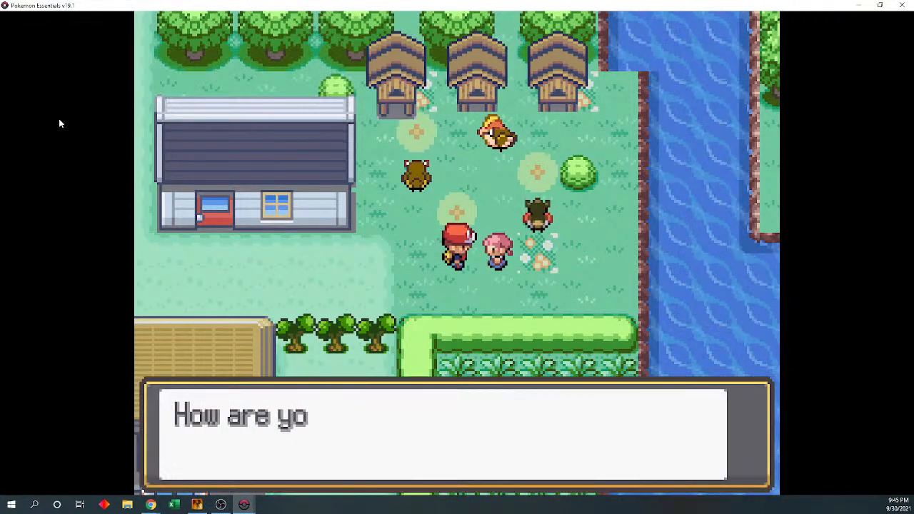
key("Return")
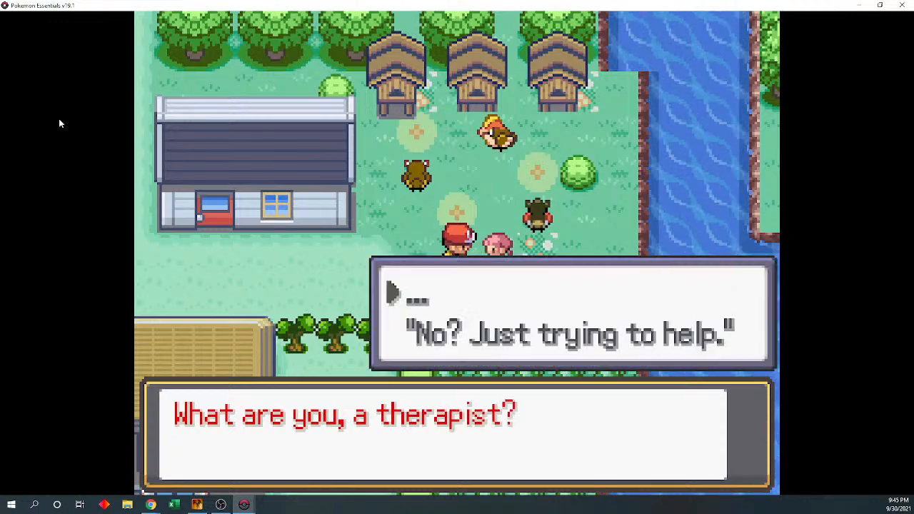
key("Return")
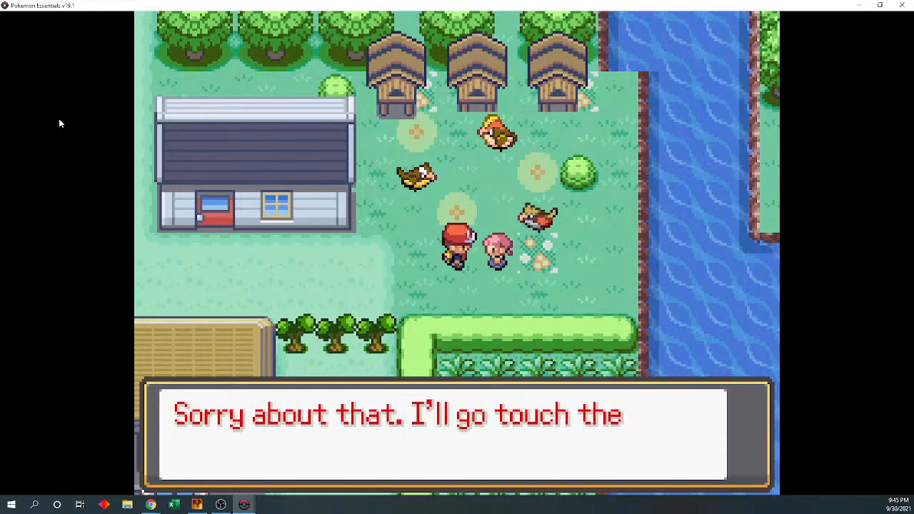
key("Return")
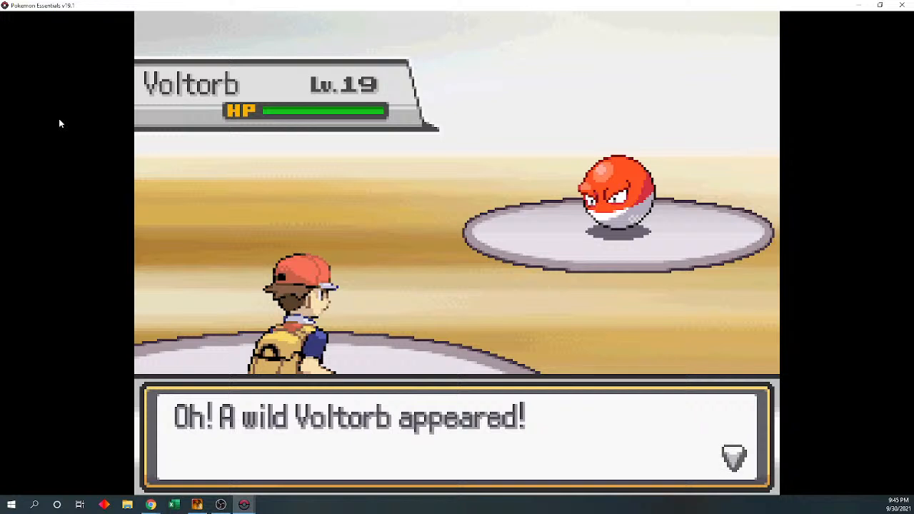
Fight the wild Voltorb with Mewtwo and advance the battle messages to the end of the battle
key("Return")
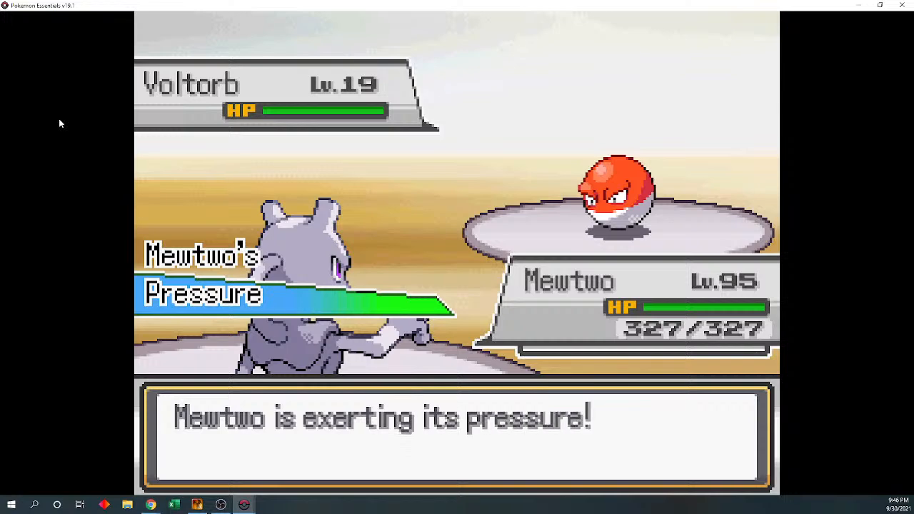
key("Return")
key("Down")
key("Right")
key("Return")
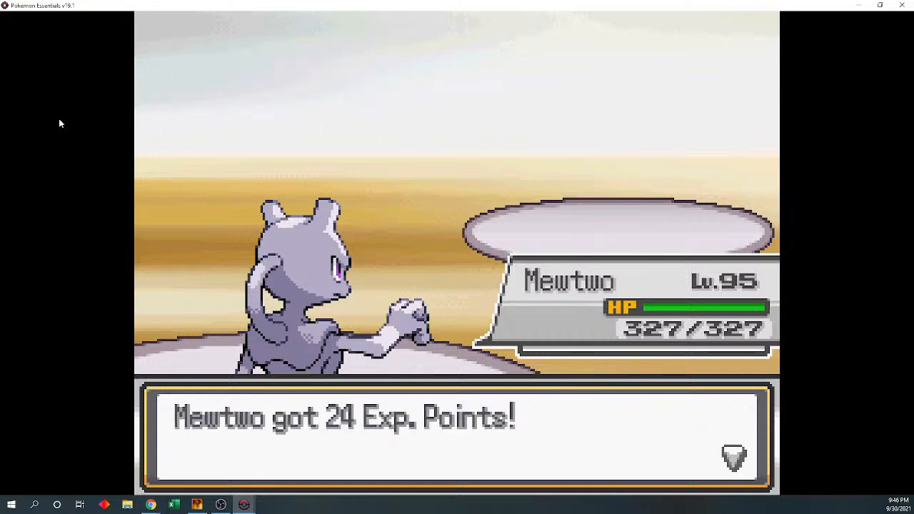
key("Return")
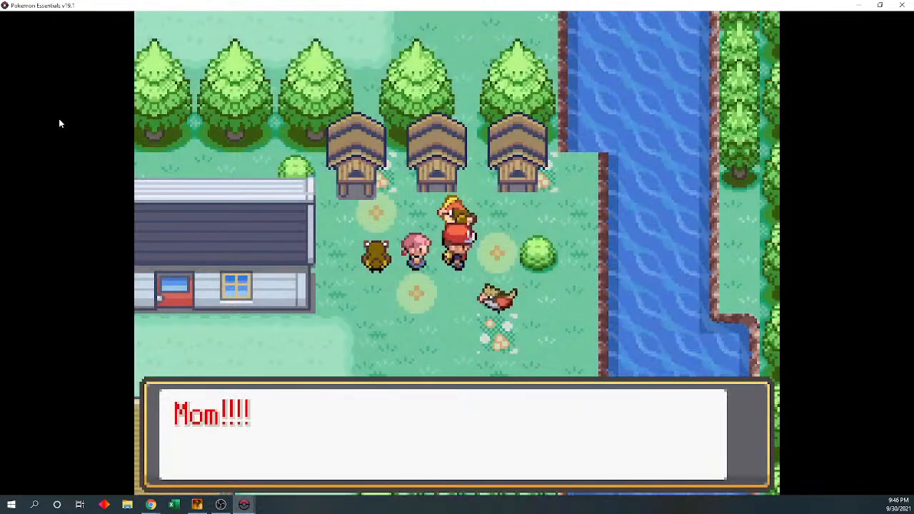
Dismiss the sister's cry for Mom and walk the player back through Haverage Town into the home
key("Return")
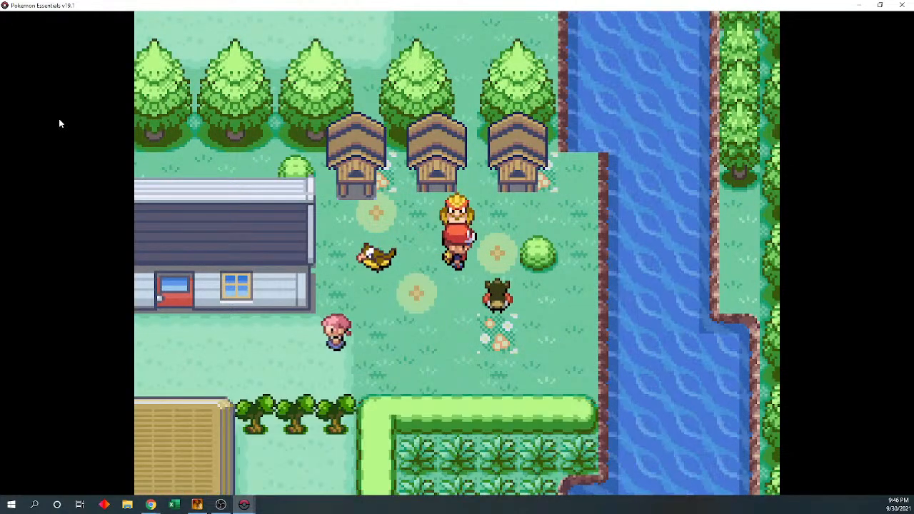
key("Left")
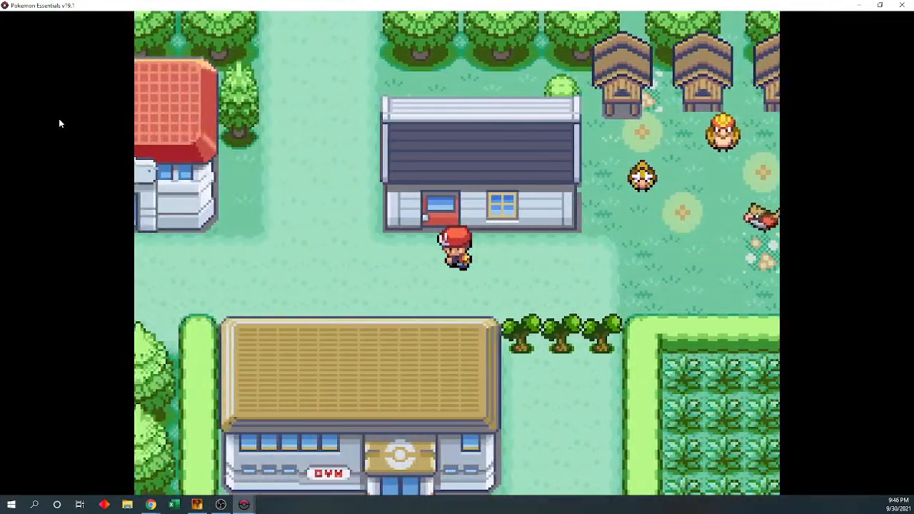
key("Up")
key("Left")
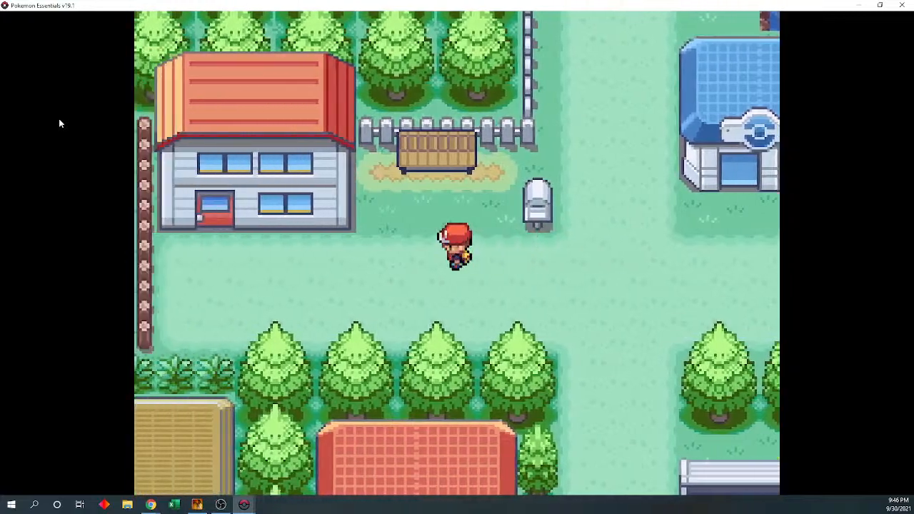
key("Up")
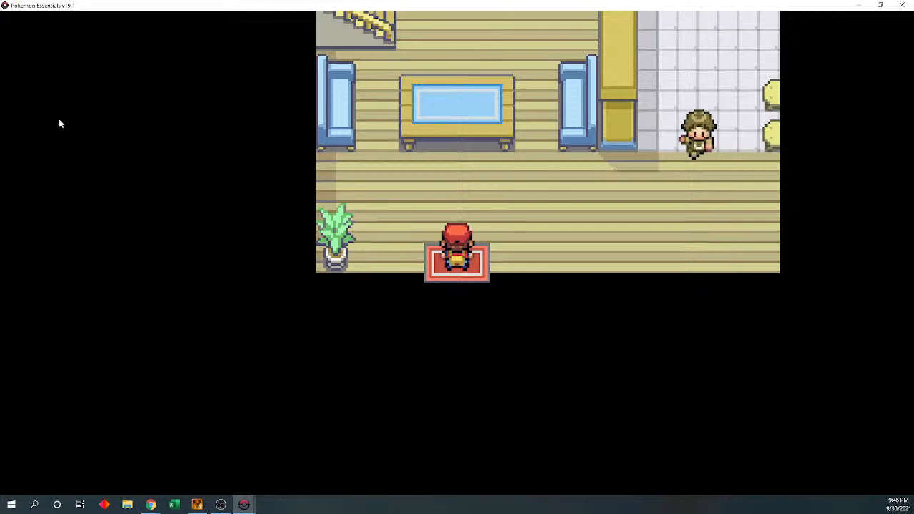
Tell the father about the Voltorb attack and answer his question with "Yes, I stopped the Voltorb."
key("Return")
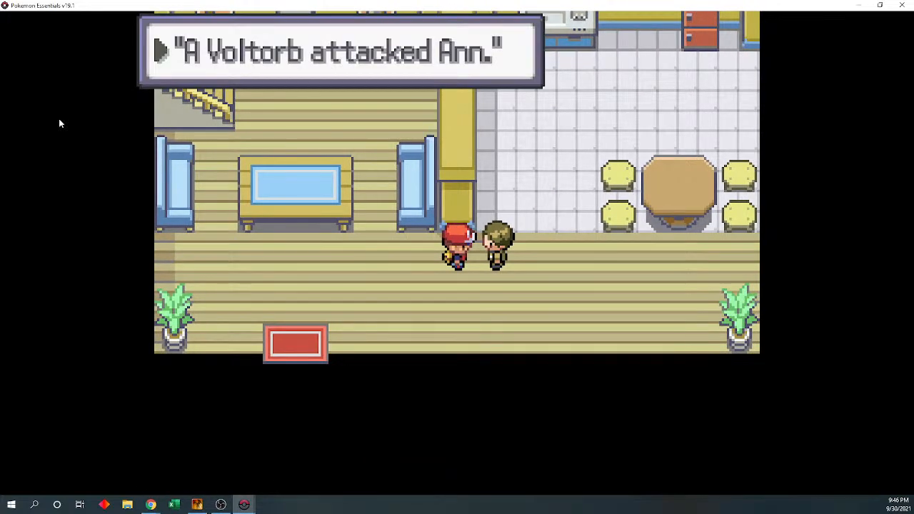
key("Return")
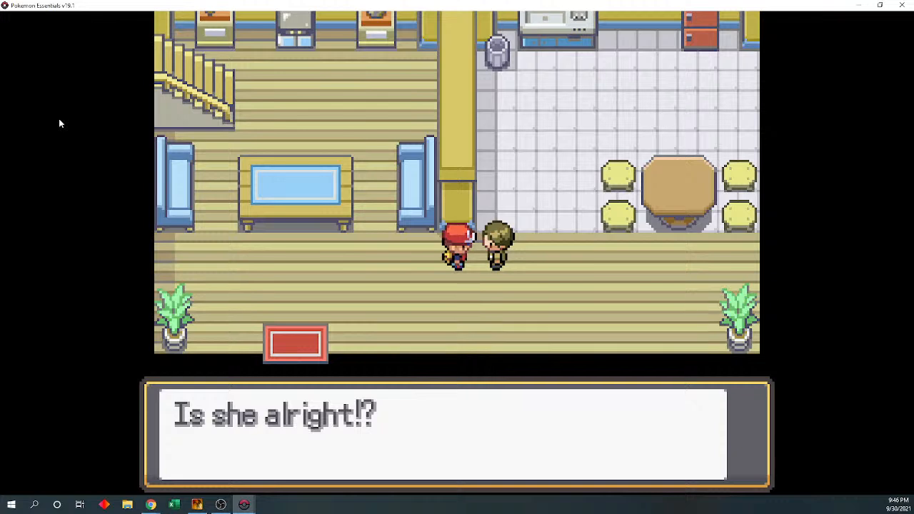
key("Return")
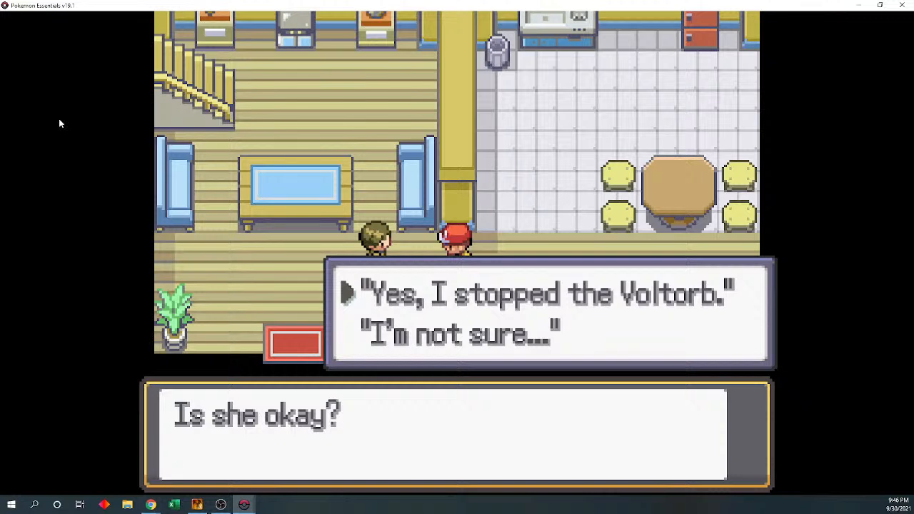
key("Down")
key("Up")
key("Return")
key("Return")
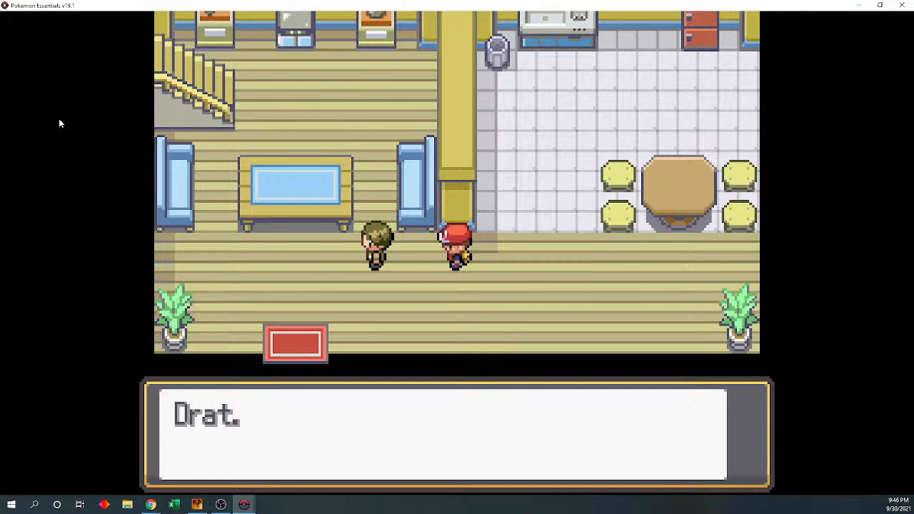
Advance the father's dialogue about the sister and Pokemon through his thanks for stopping the wild pokemon
key("Return")
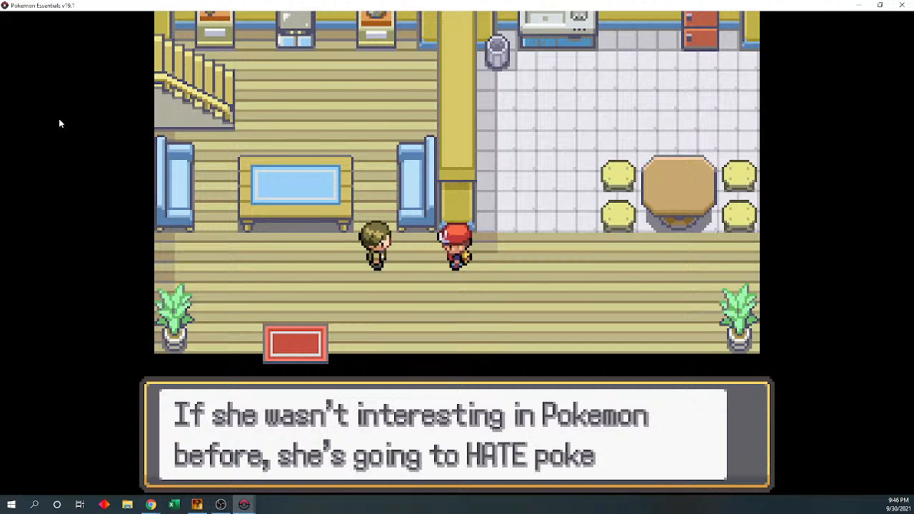
key("Return")
key("Return")
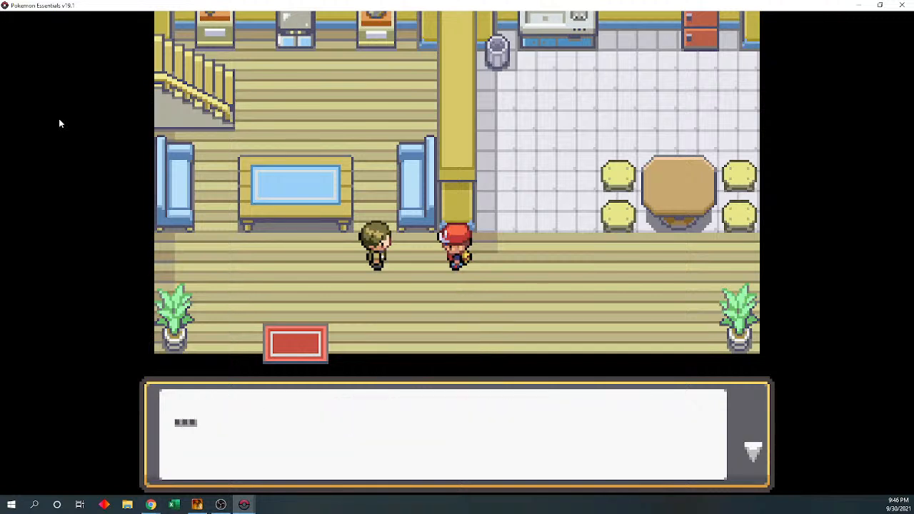
key("Return")
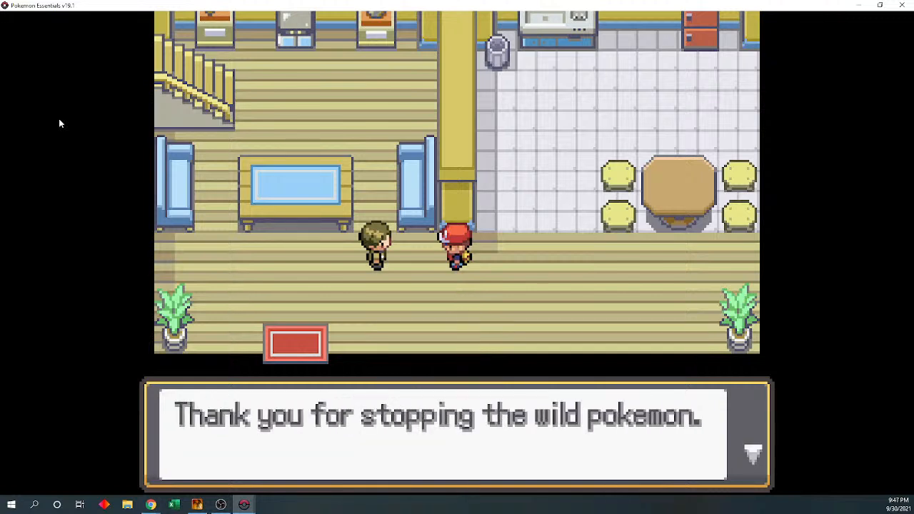
key("Return")
key("Return")
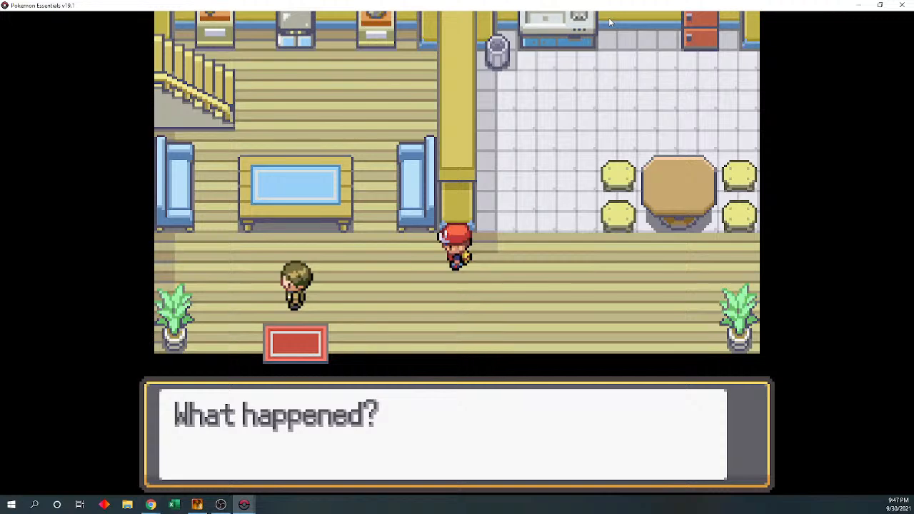
Walk the player to the kitchen table and advance the remaining "What happened?" dialogue until the scene ends
key("c")
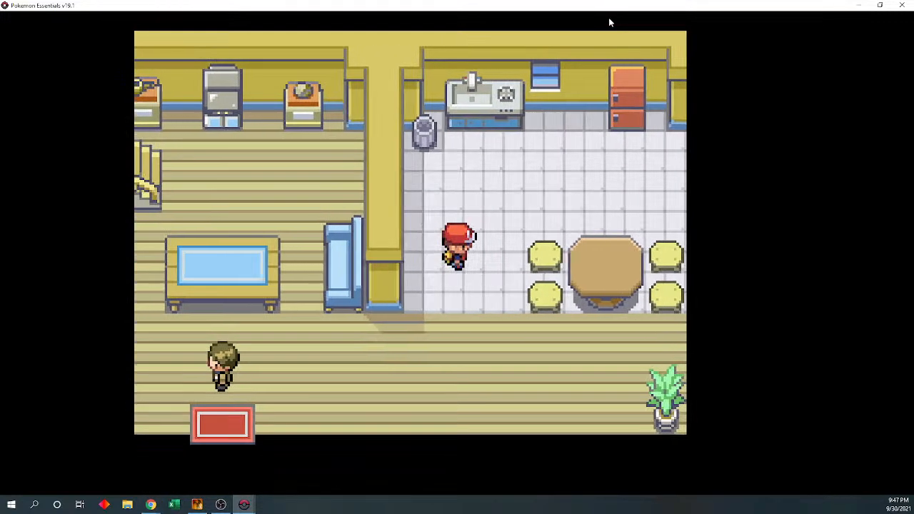
key("c")
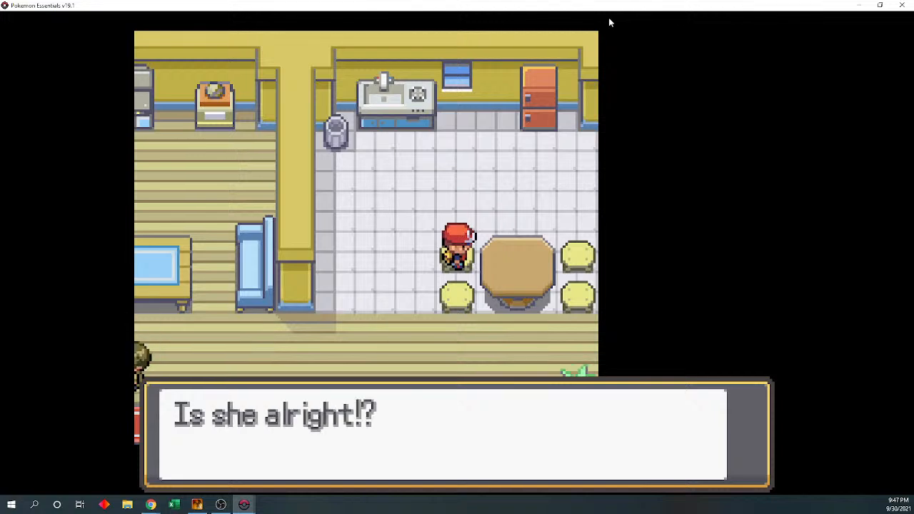
key("c")
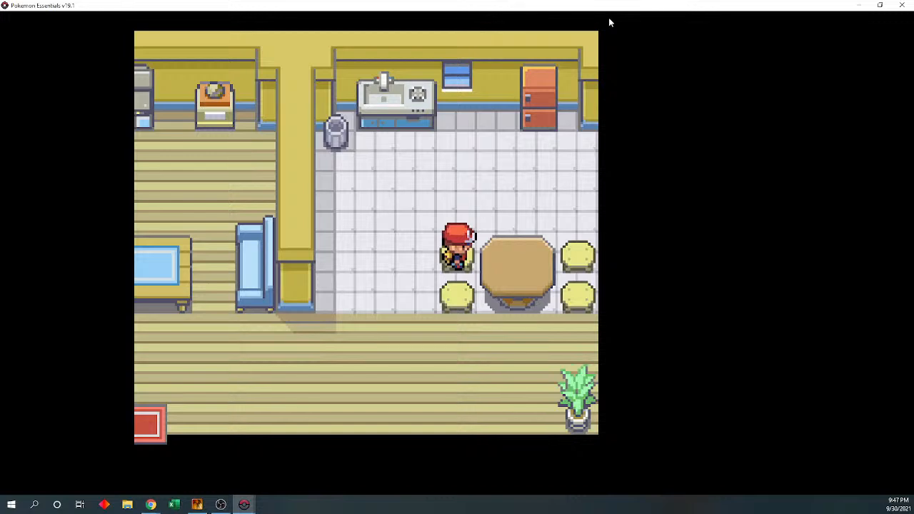
Close the playtest, open EV029 in Haverage Town and examine the commands around the PIDGEOTTO cry scripts
left_click(902, 5)
double_click(575, 343)
left_click_drag(604, 176, 618, 258)
left_click(548, 205)
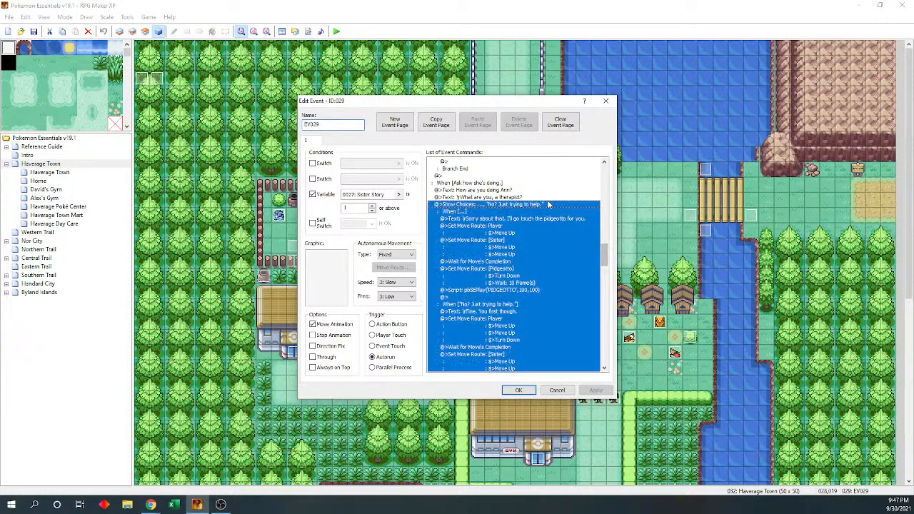
left_click(542, 218)
left_click(542, 291)
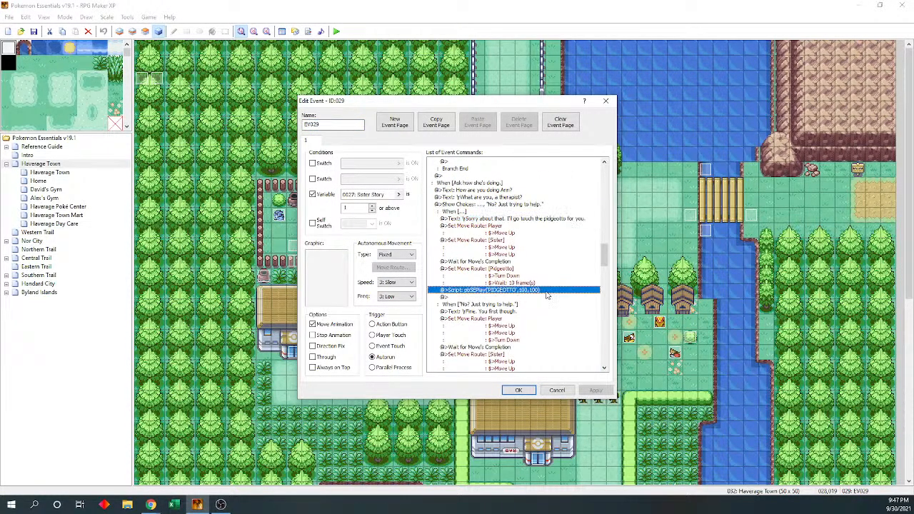
left_click_drag(603, 258, 604, 266)
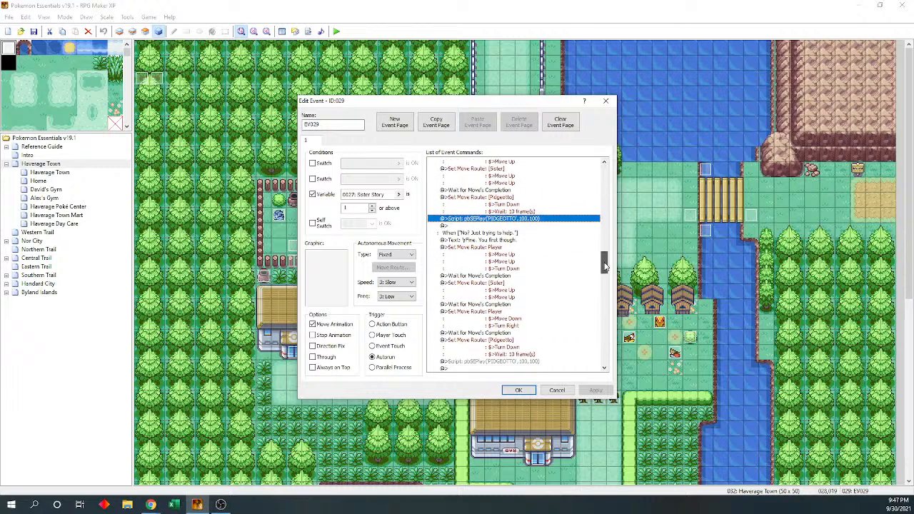
left_click(502, 226)
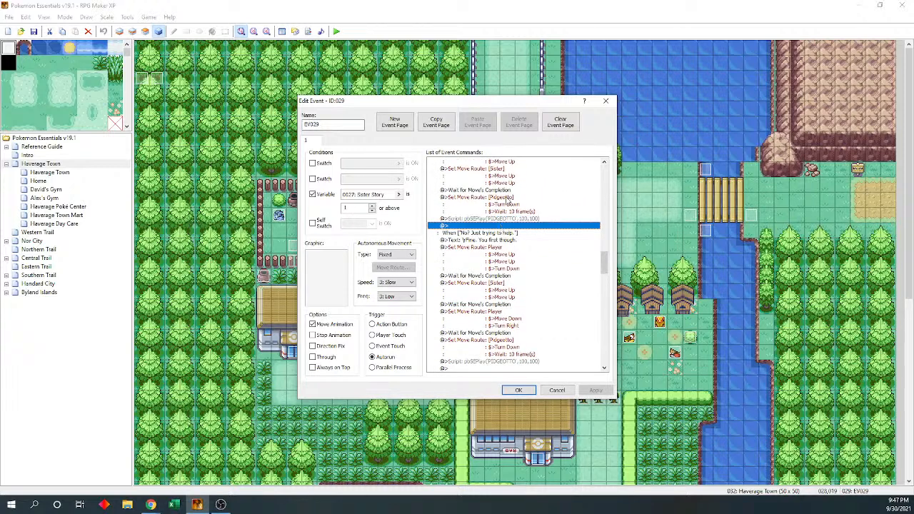
double_click(502, 225)
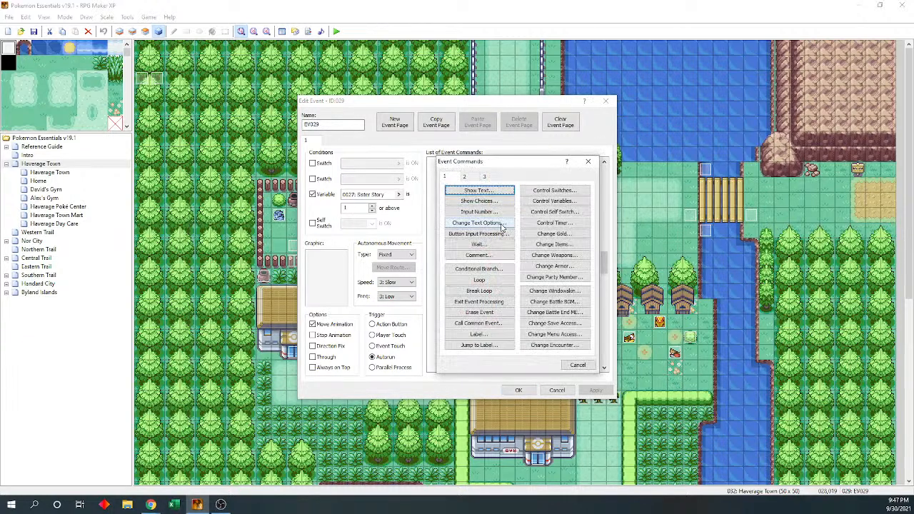
left_click(577, 365)
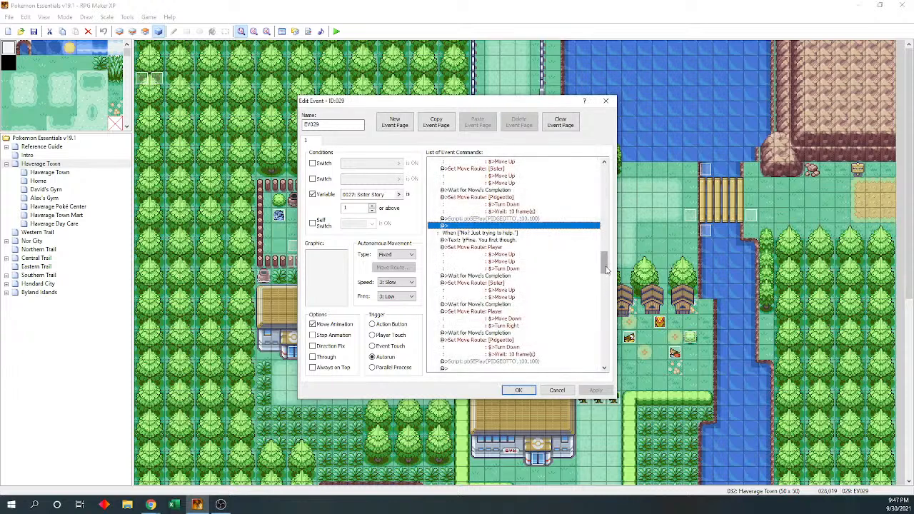
Examine EV029's commands from the "No? Just trying to help." branch through the VOLTORB script, and the PIDGEOTTO script after "Did you read about them?"
left_click_drag(604, 268, 604, 276)
mouse_move(519, 185)
left_mouse_down()
mouse_move(516, 170)
mouse_move(516, 190)
left_mouse_up()
left_click(522, 178)
left_click_drag(529, 297, 528, 330)
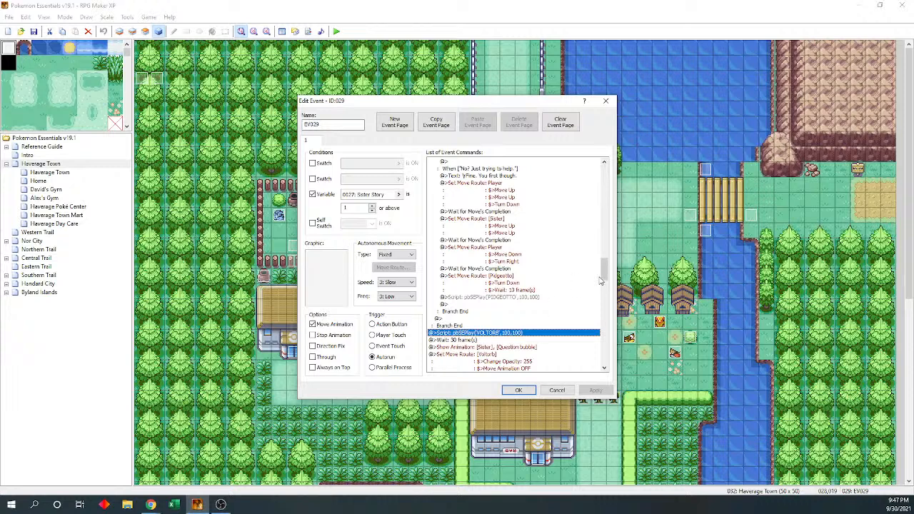
left_click(541, 298)
left_click_drag(605, 269, 605, 277)
left_click(520, 249)
left_click_drag(519, 255, 605, 232)
left_click(553, 232)
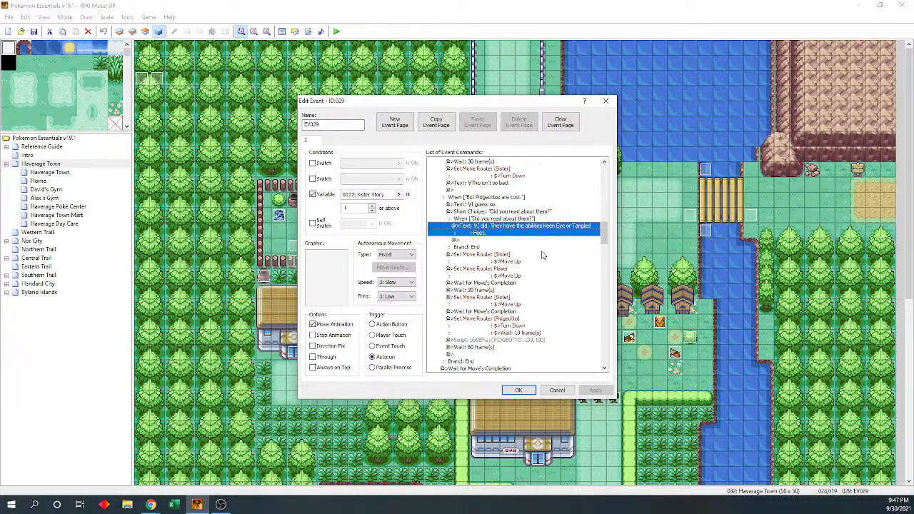
left_click(530, 339)
left_click(520, 348)
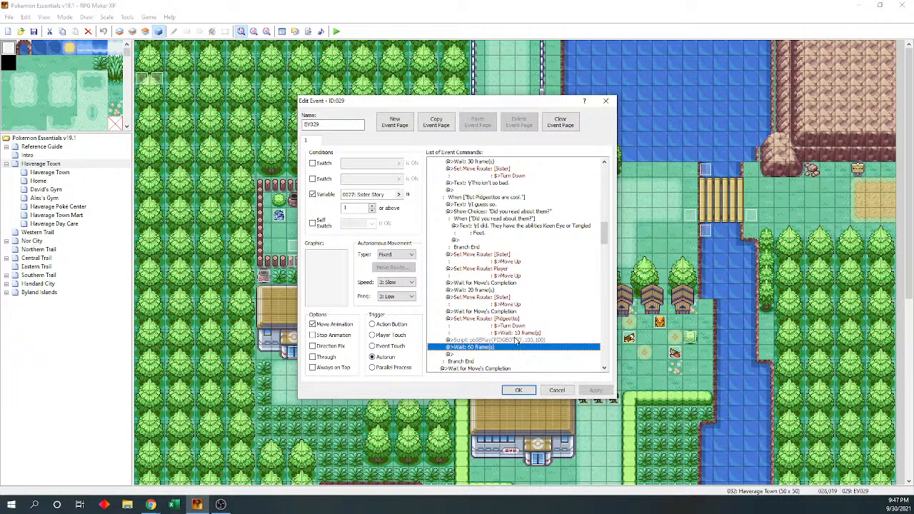
Examine the commands from the MACHAMP cry script to the sister's "This isn't so bad." text
mouse_move(605, 235)
left_mouse_down()
mouse_move(603, 210)
mouse_move(604, 219)
left_mouse_up()
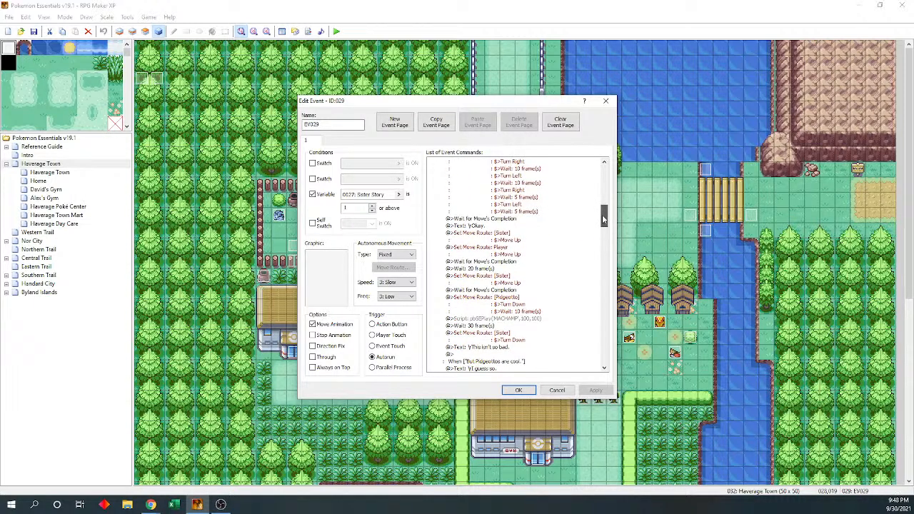
mouse_move(603, 219)
left_mouse_down()
mouse_move(605, 209)
mouse_move(605, 232)
left_mouse_up()
left_click(541, 275)
left_click(542, 242)
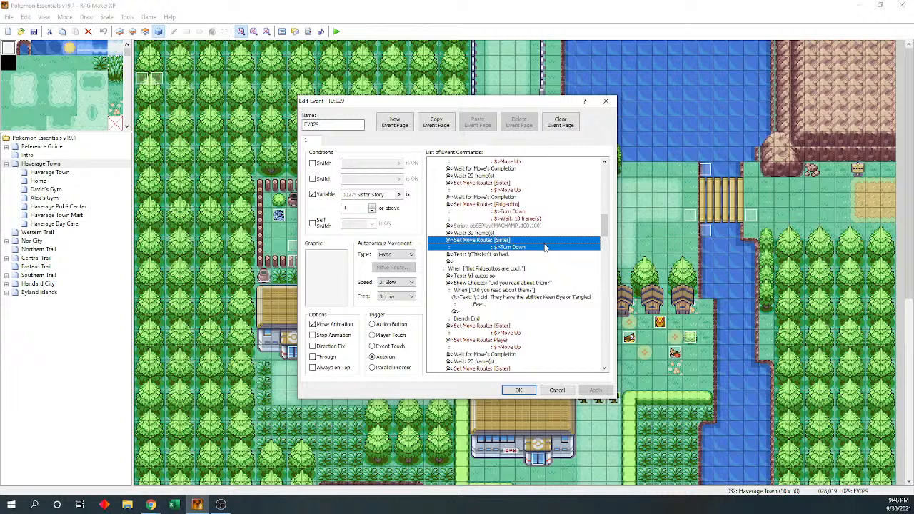
left_click_drag(511, 226, 509, 244)
key("shift+Down")
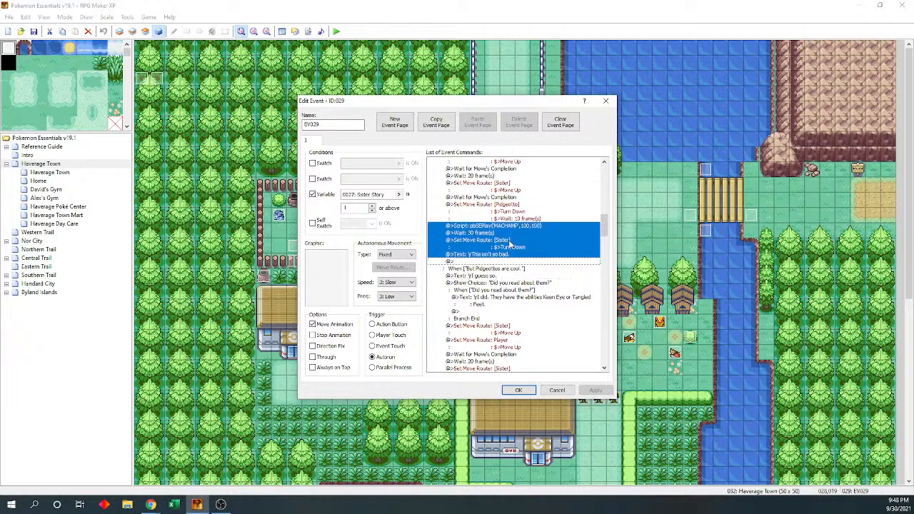
key("Down")
Replace the MACHAMP cry script before "This isn't so bad." with a copy of the pbSEPlay('PIDGEOTTO',100,100) script
left_click_drag(607, 229, 606, 245)
left_click(529, 243)
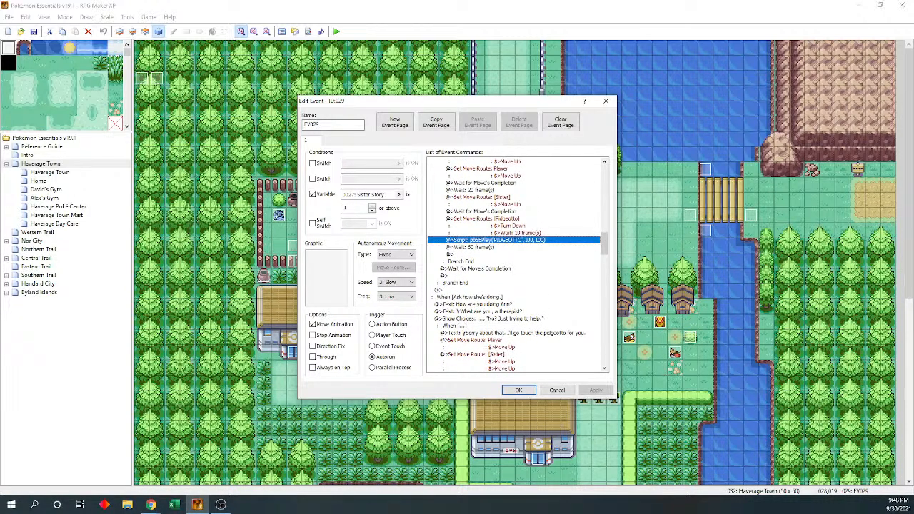
key("space")
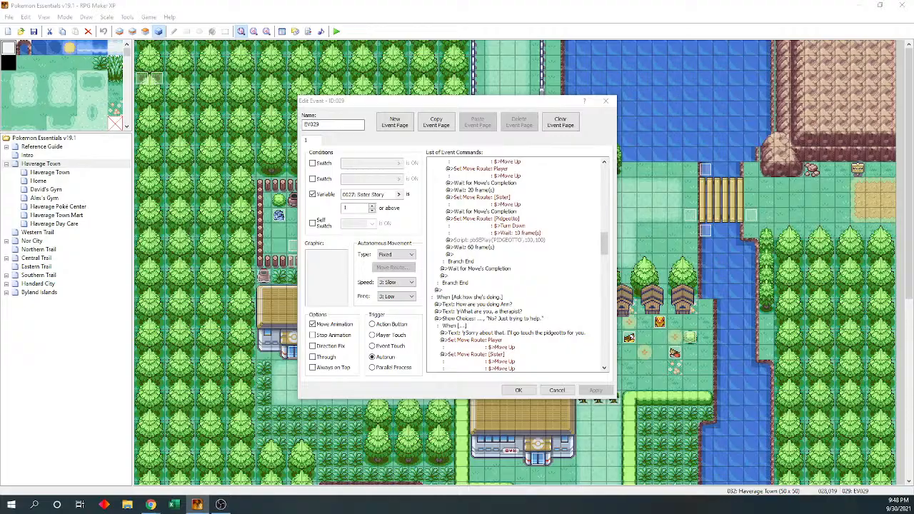
key("alt+Tab")
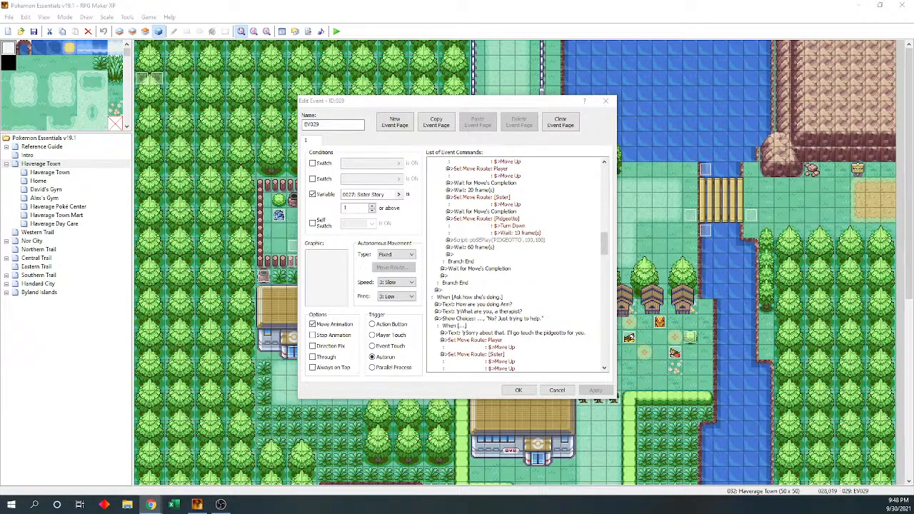
left_click(598, 243)
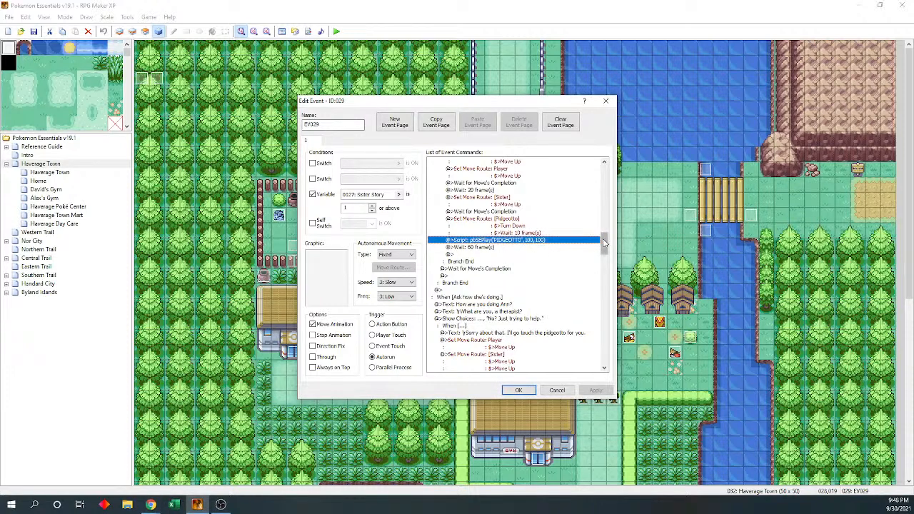
left_click_drag(604, 243, 603, 228)
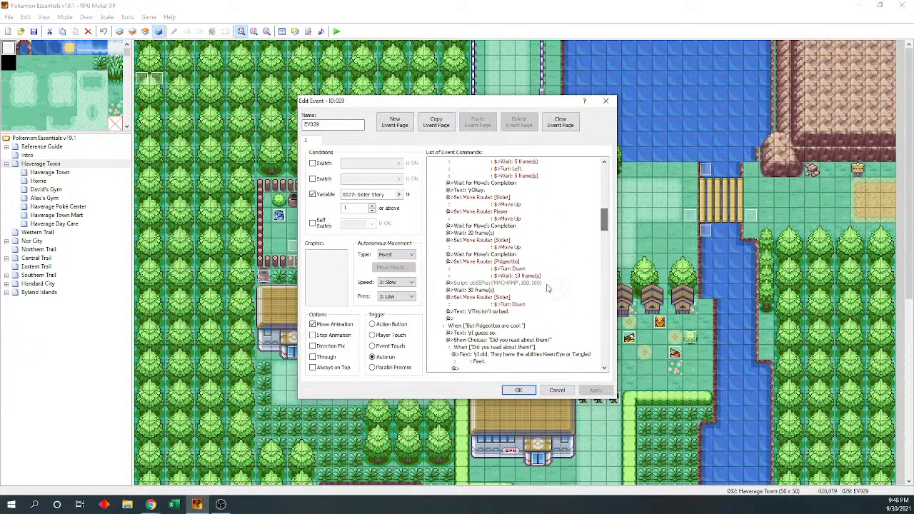
left_click(541, 284)
key("ctrl+v")
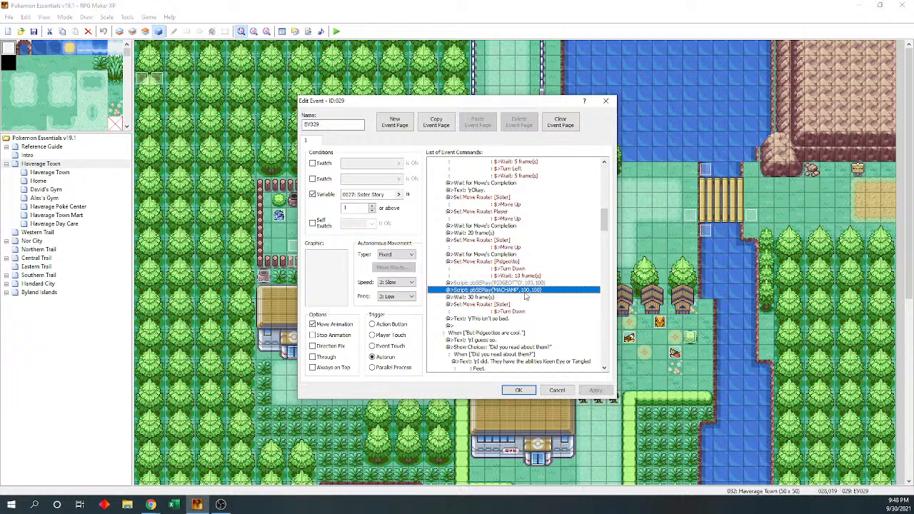
key("Delete")
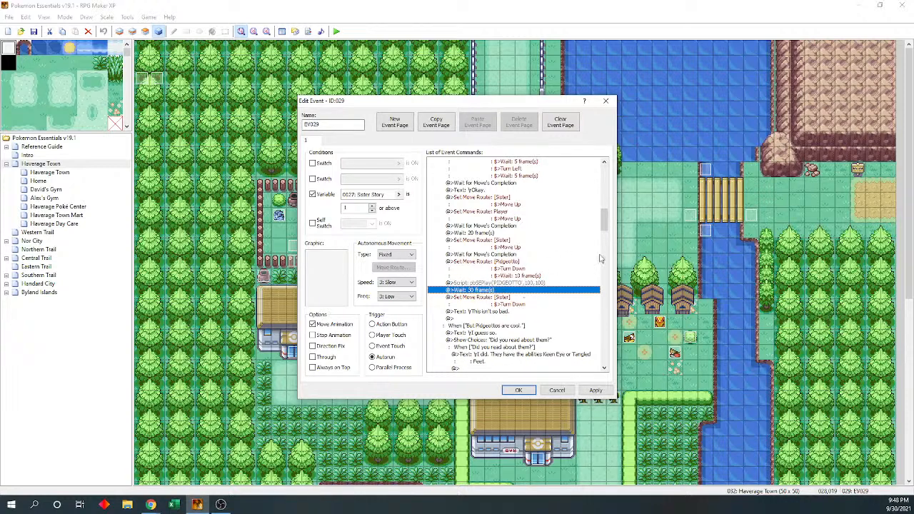
Review the opening choice between talking about the pidgeys and asking how she's doing, including the start of the pidgeys branch
left_click(518, 333)
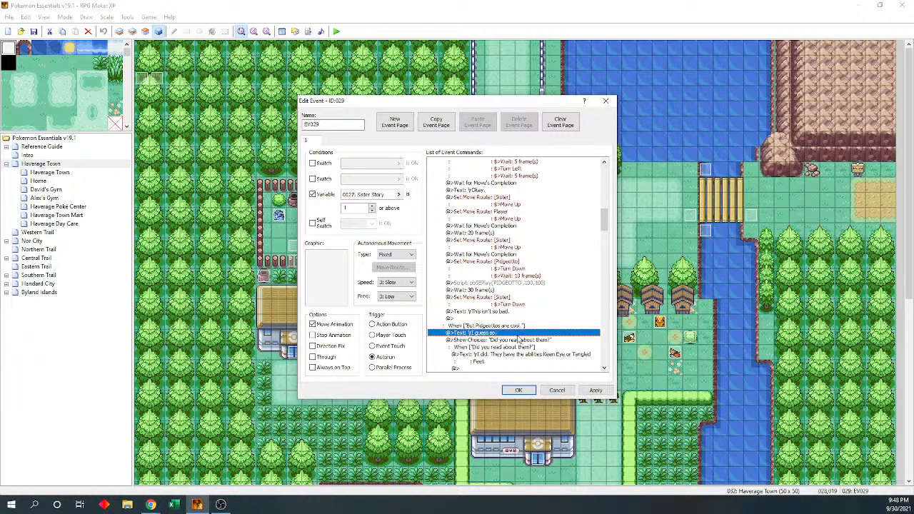
scroll(602, 225, "up", 10)
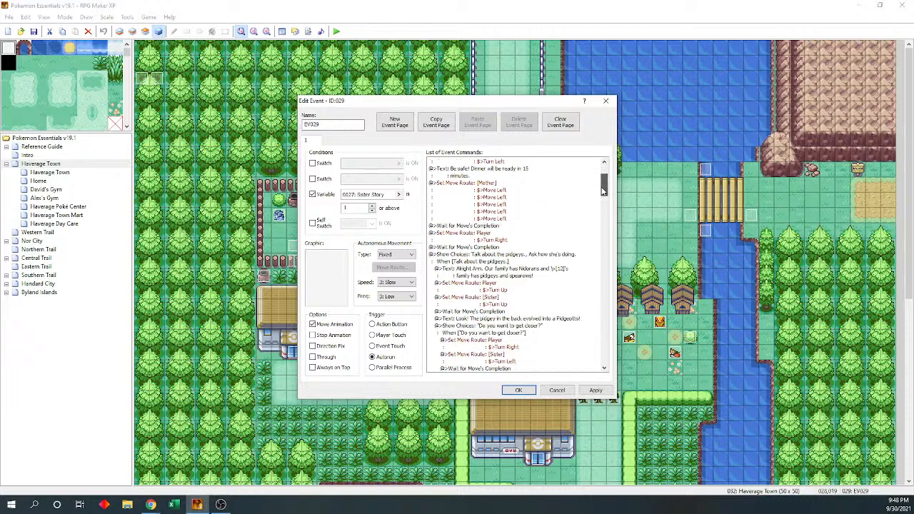
left_click(540, 247)
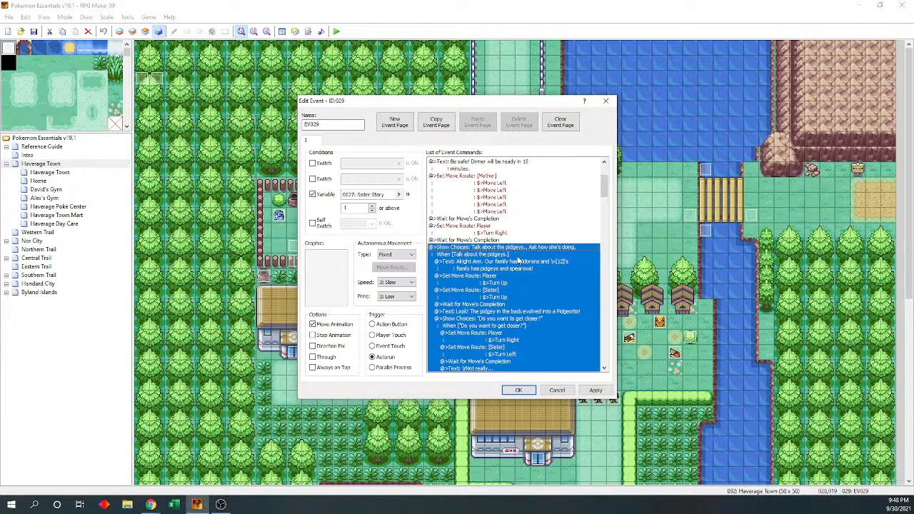
left_click(516, 256)
left_click(520, 263)
left_click_drag(604, 190, 599, 236)
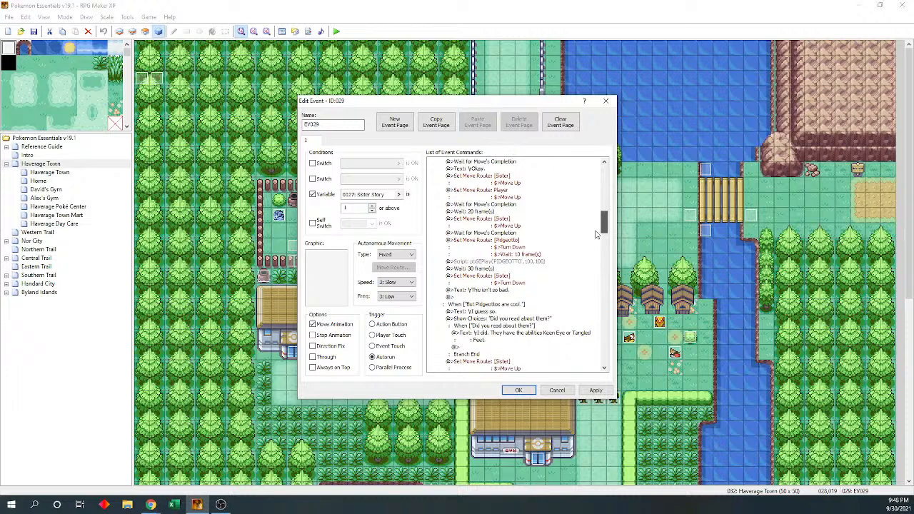
Check the sequence from Pidgeotto's turn-down route and cry script through the 30-frame wait to the "This isn't so bad." text
left_click(522, 242)
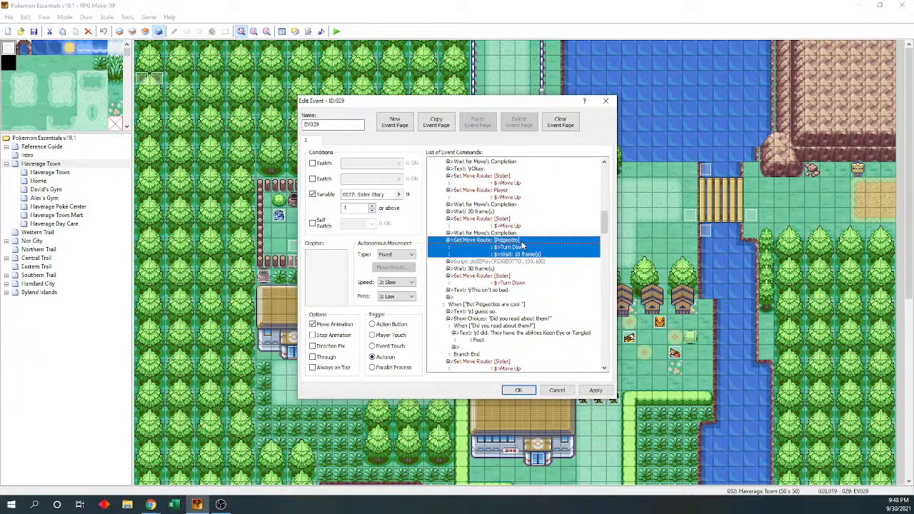
key("shift+Down")
key("shift+Down")
key("shift+Down")
key("shift+Down")
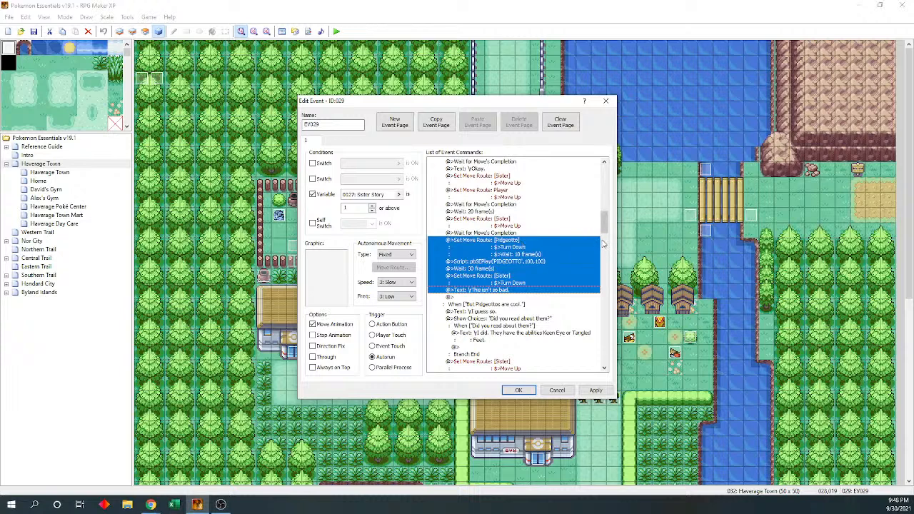
left_click_drag(602, 228, 602, 230)
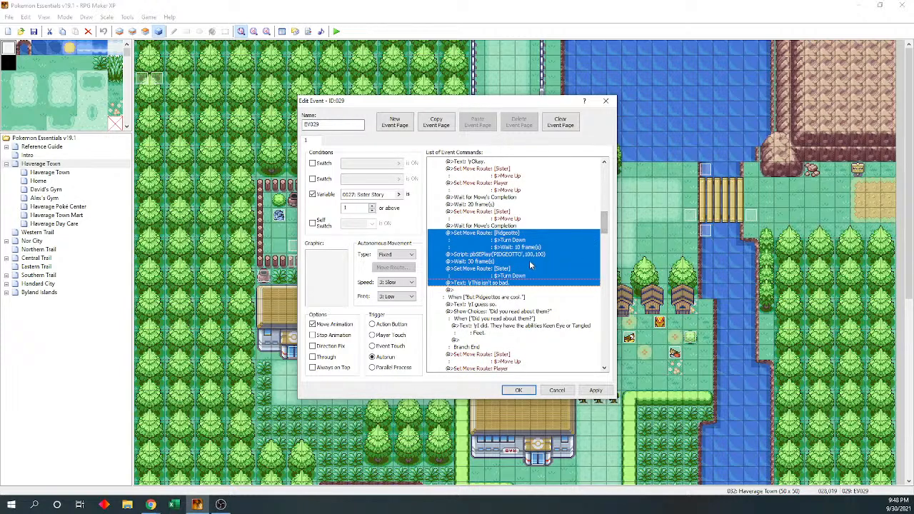
left_click(529, 261)
key("shift+Down")
key("shift+Down")
key("shift+Down")
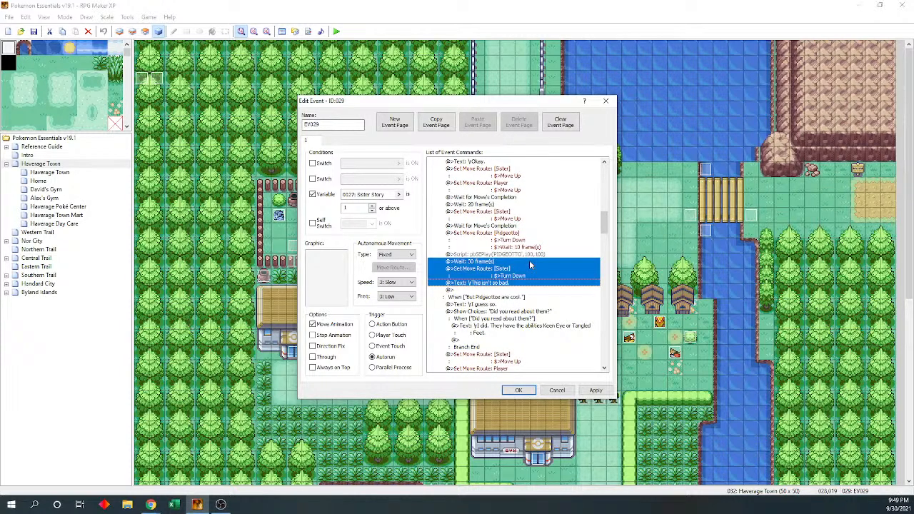
Go through the "But Pidgeottos are cool." branch, checking the sister and player routes, the waits and the PIDGEOTTO cry script
left_click_drag(605, 226, 603, 239)
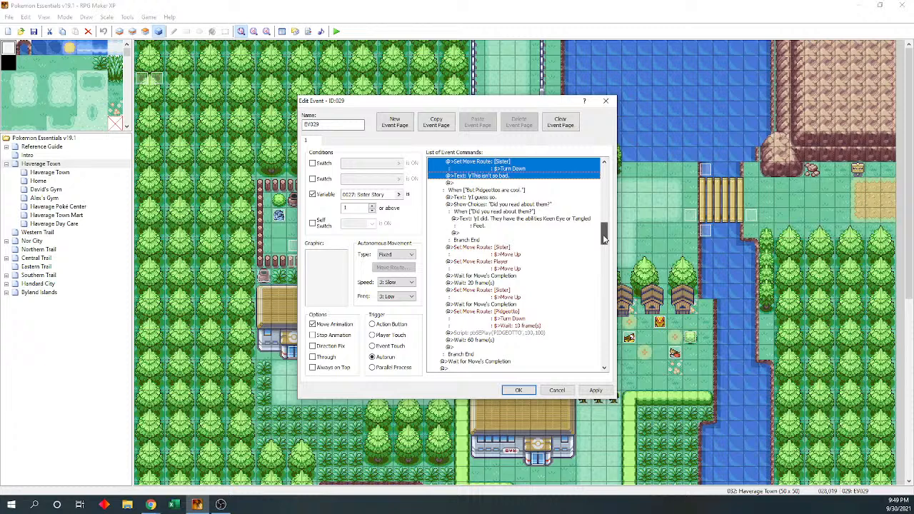
left_click_drag(603, 236, 603, 237)
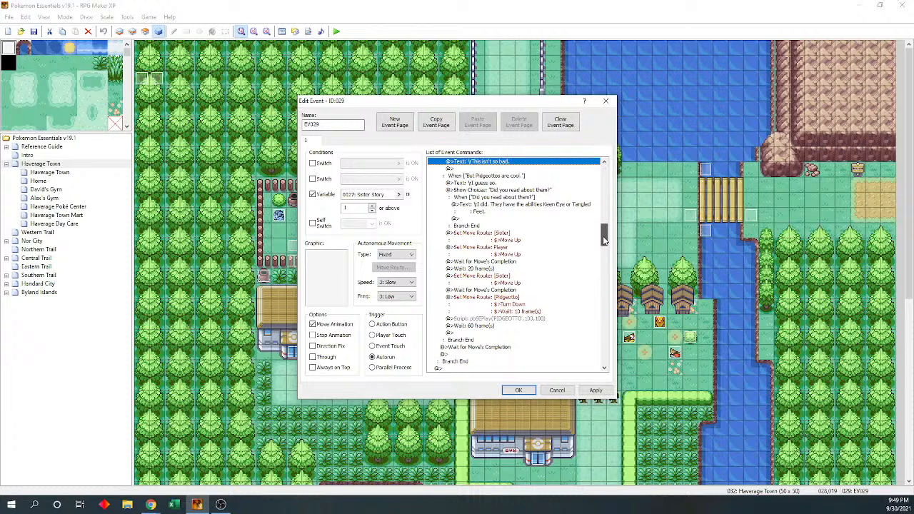
left_click(521, 255)
left_click(518, 226)
left_click(516, 233)
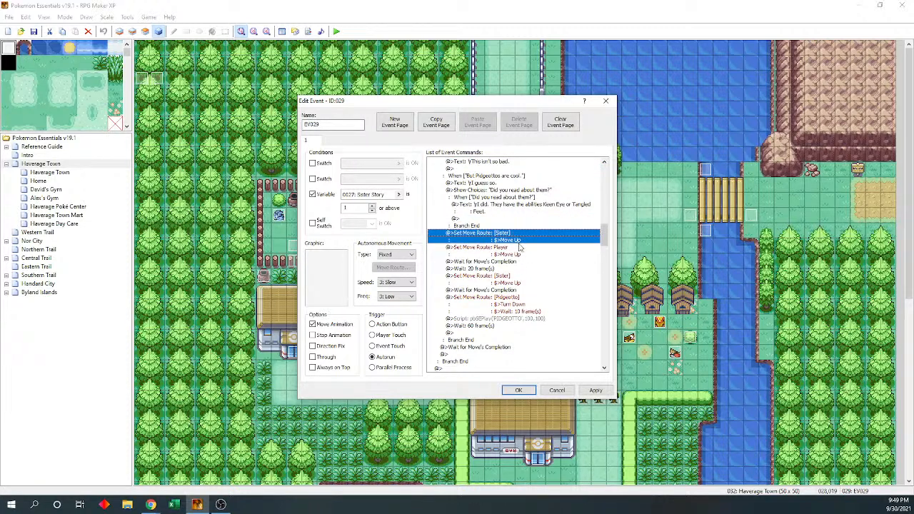
left_click(520, 249)
left_click(522, 262)
left_click(525, 269)
left_click(524, 276)
left_click(525, 290)
left_click(524, 300)
left_click(527, 319)
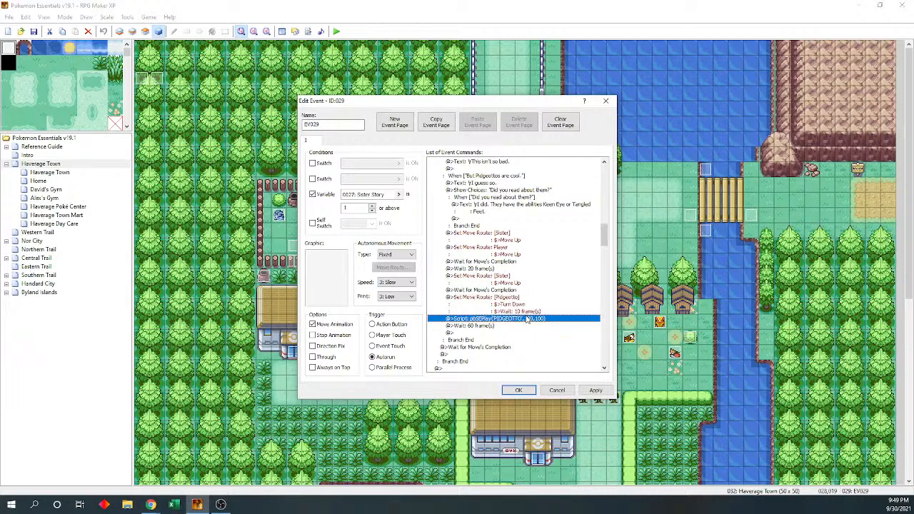
In the "Did you read about them?" branch, replace the 60-frame wait with the copied 30-frame wait, sister Turn Down and "This isn't so bad." commands
left_click(528, 325)
left_click_drag(604, 235, 604, 243)
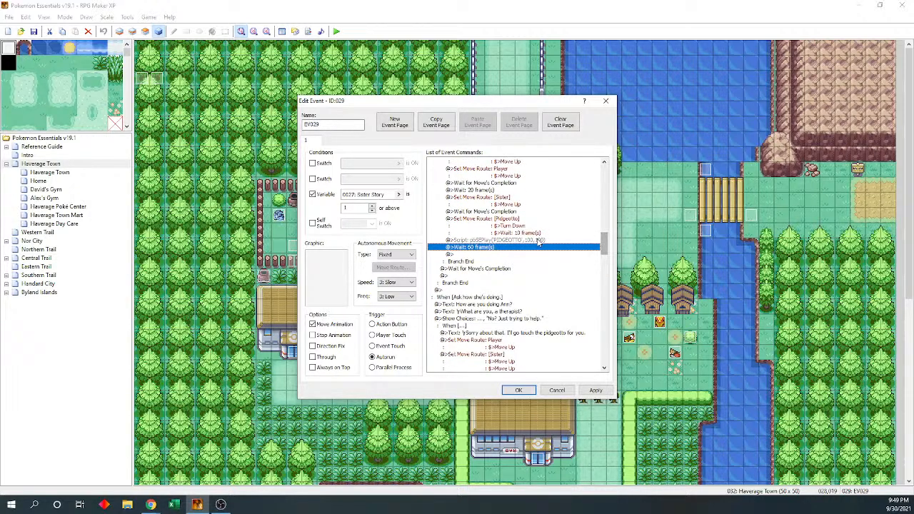
key("Delete")
key("ctrl+v")
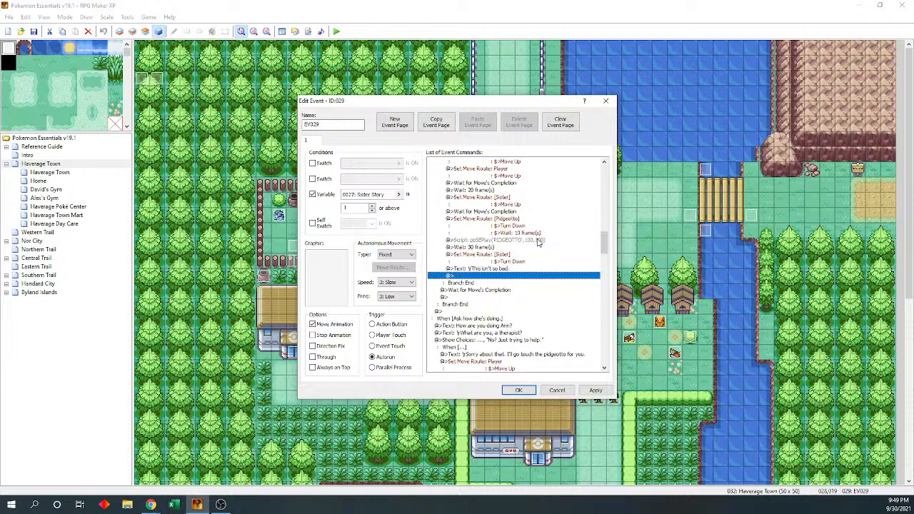
Copy the 30-frame wait, sister Turn Down route and "This isn't so bad." text to the end of the "..." choice branch
key("Up")
key("Up")
key("Up")
key("shift+Down")
key("shift+Down")
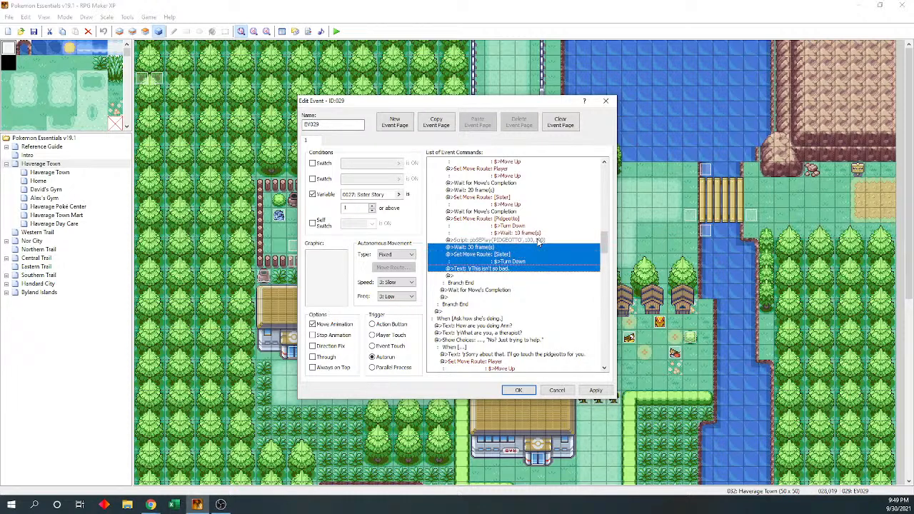
left_click_drag(604, 248, 606, 269)
left_click(540, 270)
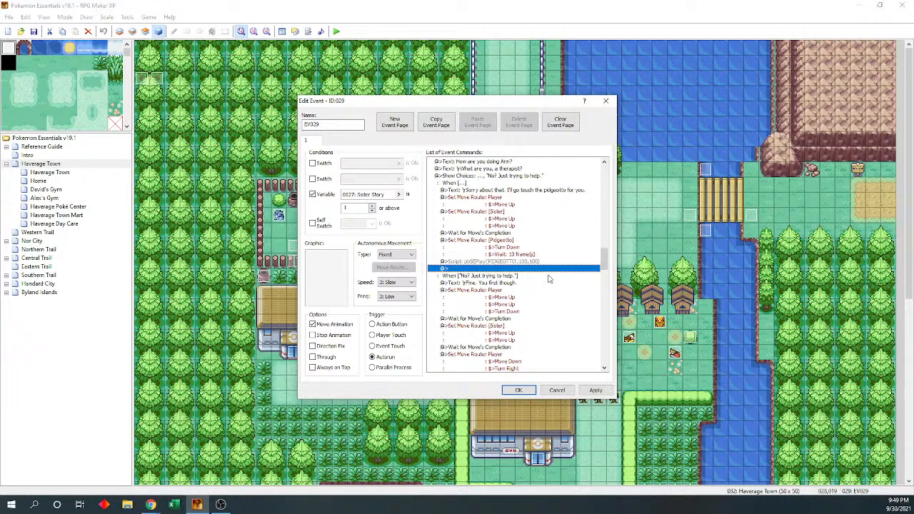
key("ctrl+v")
Insert the same wait, sister Turn Down and text commands after the Pidgeotto cry in the "No? Just trying to help." branch
left_click(529, 290)
left_click_drag(603, 261, 605, 287)
left_click(533, 255)
key("shift+Down")
key("shift+Down")
left_click(516, 326)
key("ctrl+v")
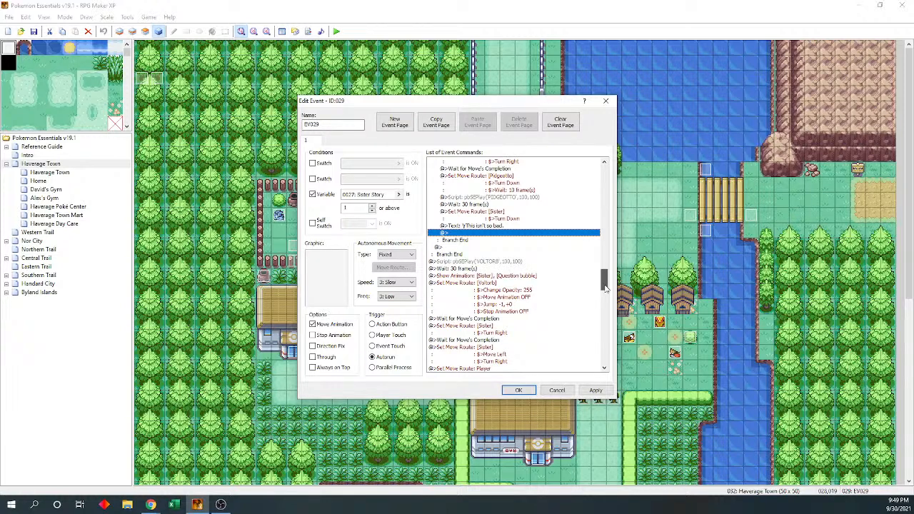
Check the rest of the event's commands, accept the event changes and save the project
left_click_drag(606, 287, 593, 349)
left_click(518, 390)
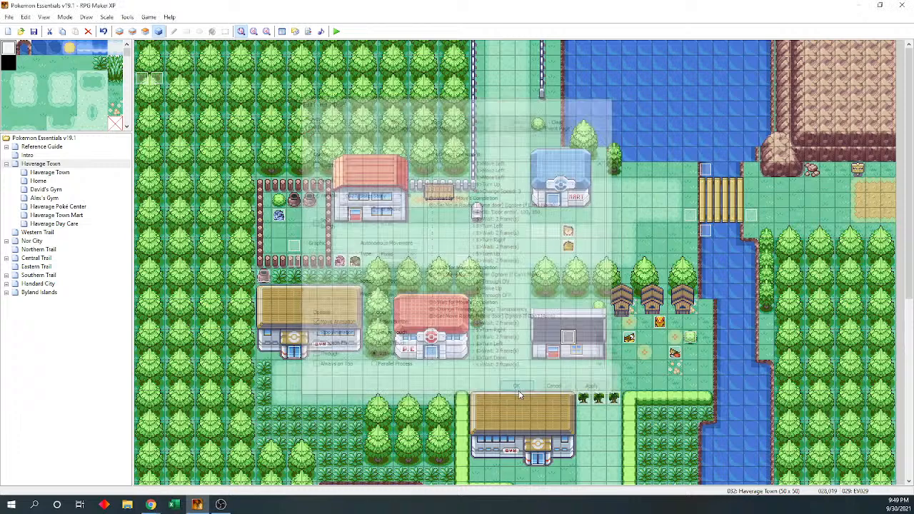
left_click(34, 34)
On the Home map, open page 2 of event EV024 and remove one Move Left from the move route after "Is she alright?"
left_click(65, 180)
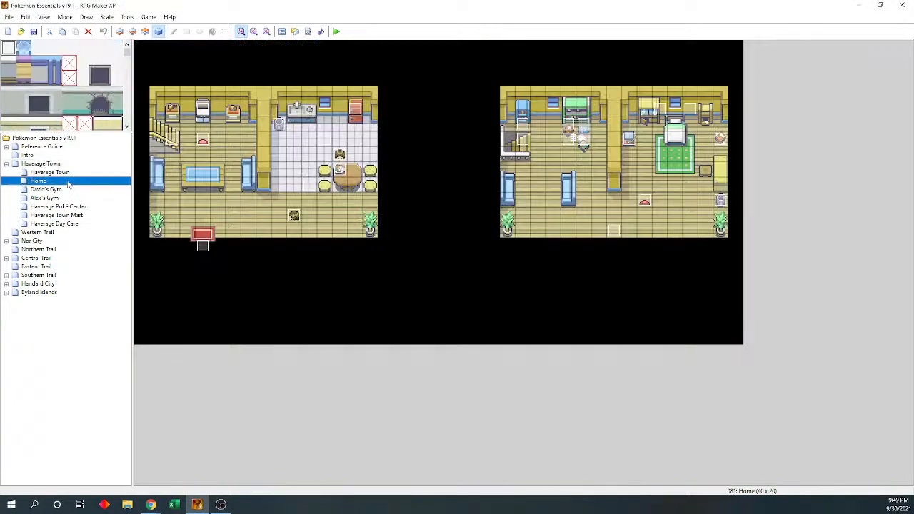
double_click(310, 194)
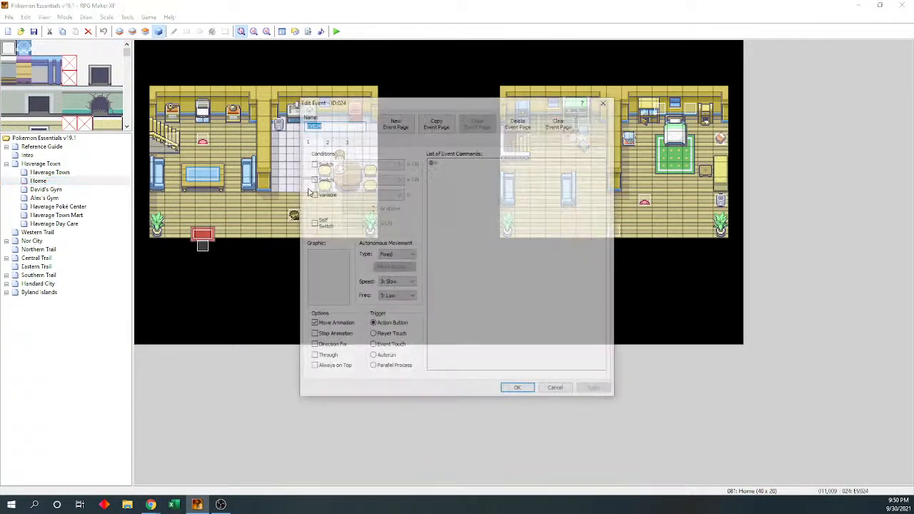
left_click_drag(404, 160, 510, 166)
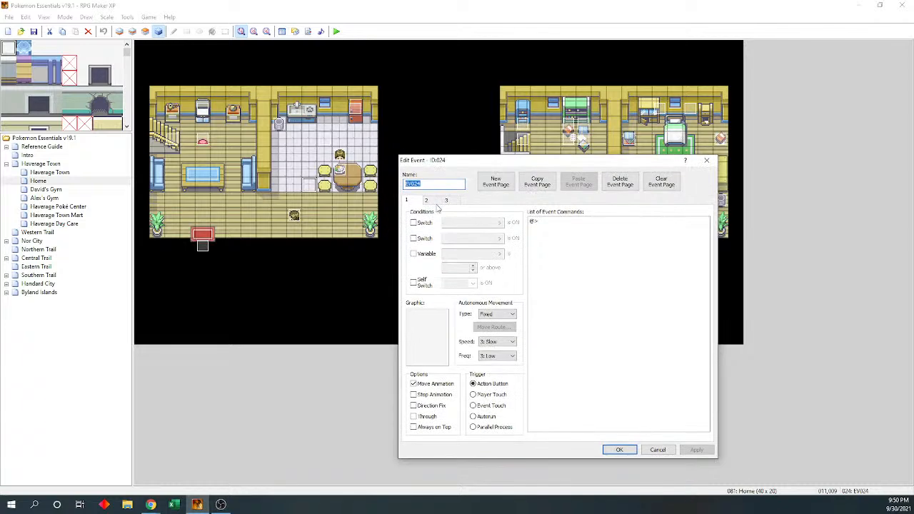
left_click(428, 200)
left_click_drag(704, 244, 707, 285)
double_click(628, 246)
left_click(502, 273)
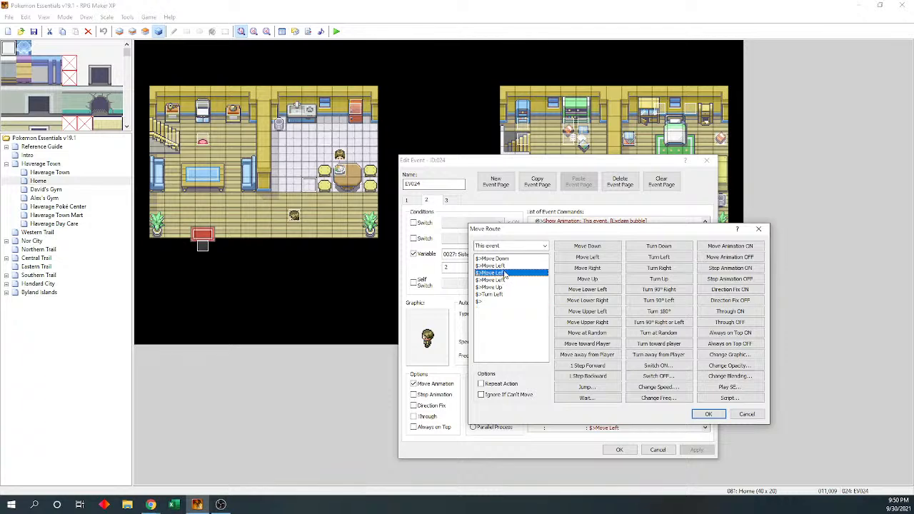
left_click(709, 414)
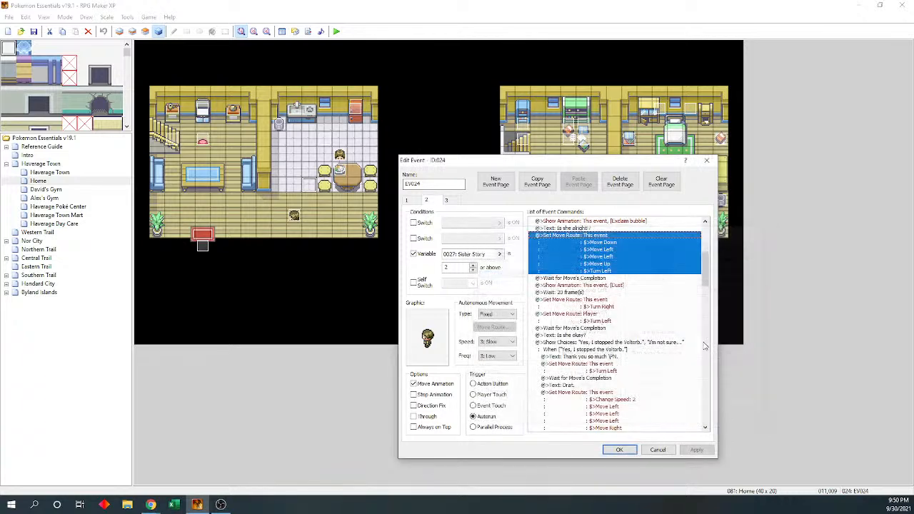
Add a Change Speed 3 command before the 20-frame wait in the move route following the "Drat." text
left_click_drag(710, 280, 707, 291)
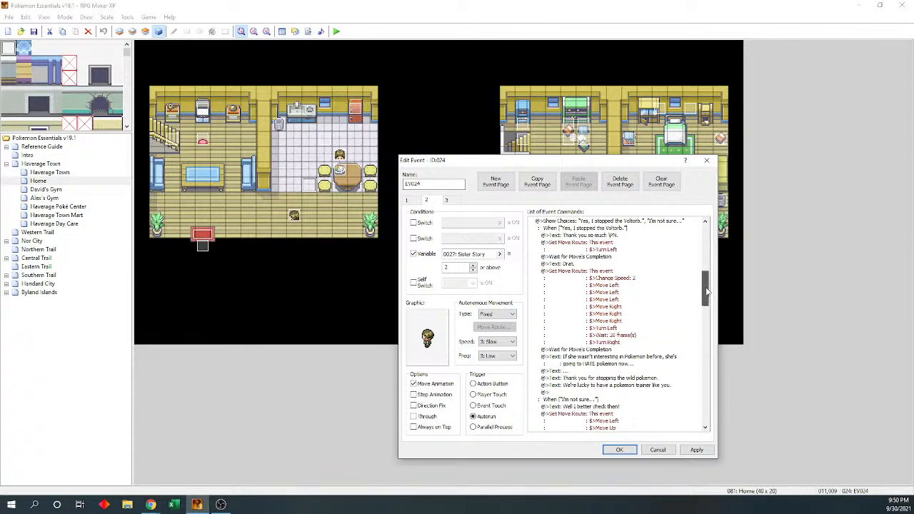
double_click(646, 277)
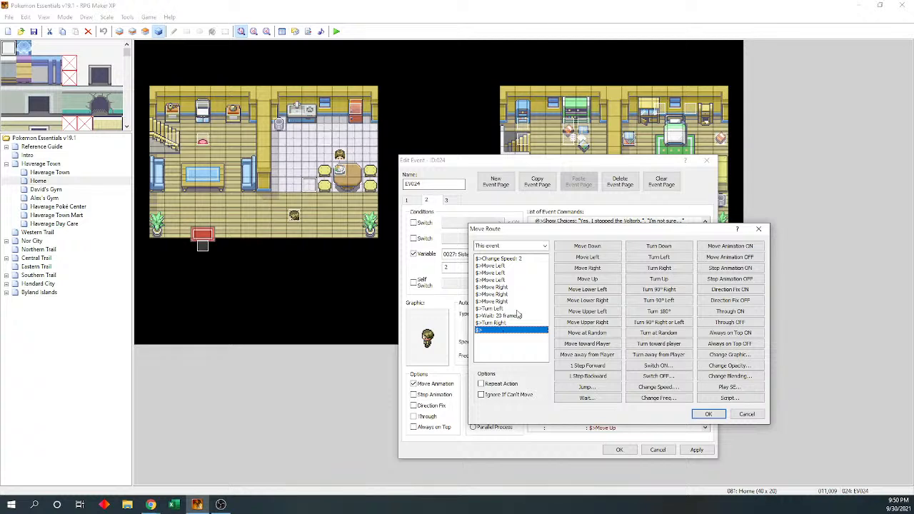
left_click(516, 315)
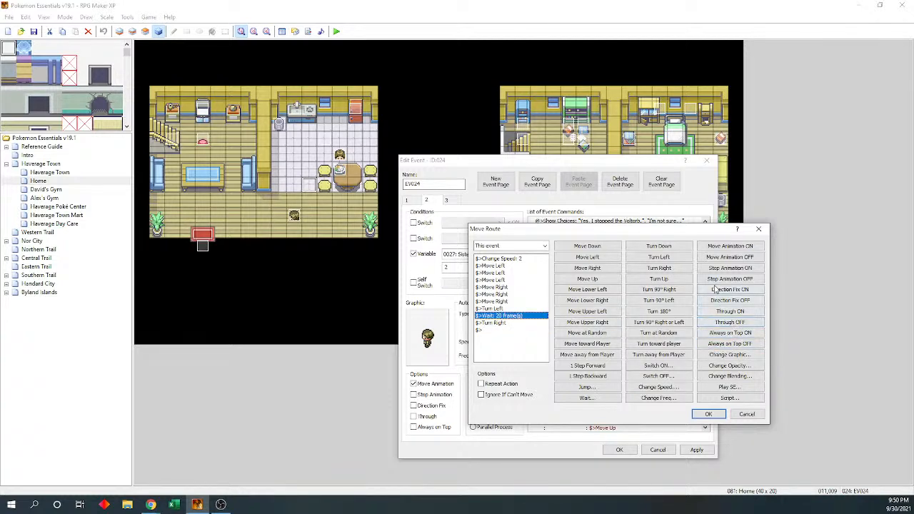
left_click(670, 390)
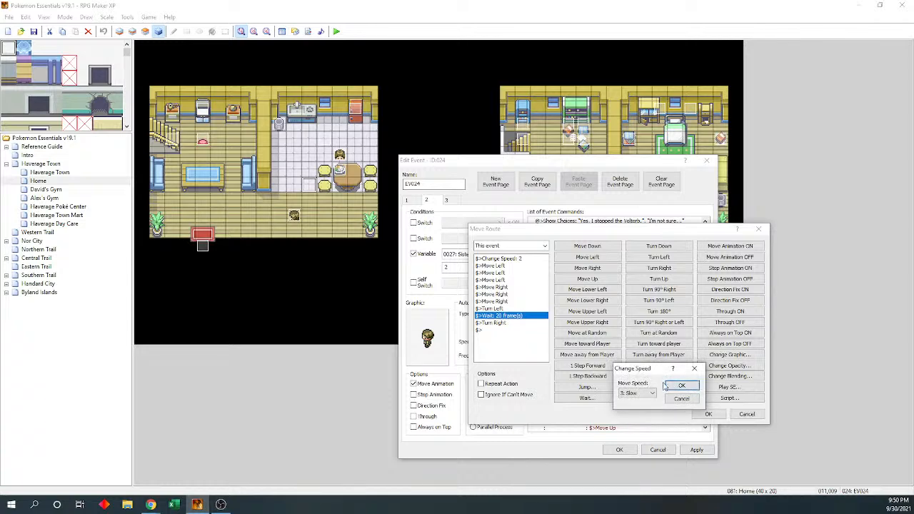
left_click(670, 387)
left_click(708, 414)
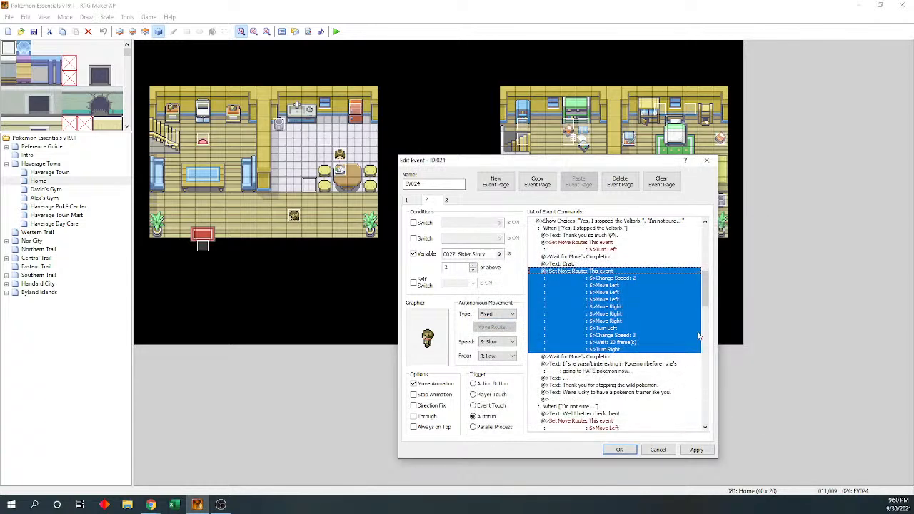
Copy the commands from the Door exit sound through the final screen tone change at the end of the "Is she okay?" branch
scroll(707, 309, "down", 2)
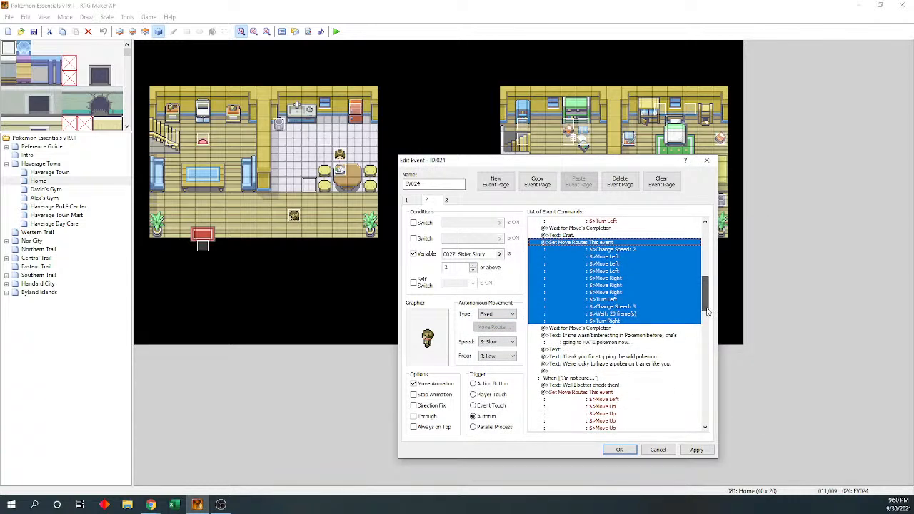
scroll(707, 309, "down", 2)
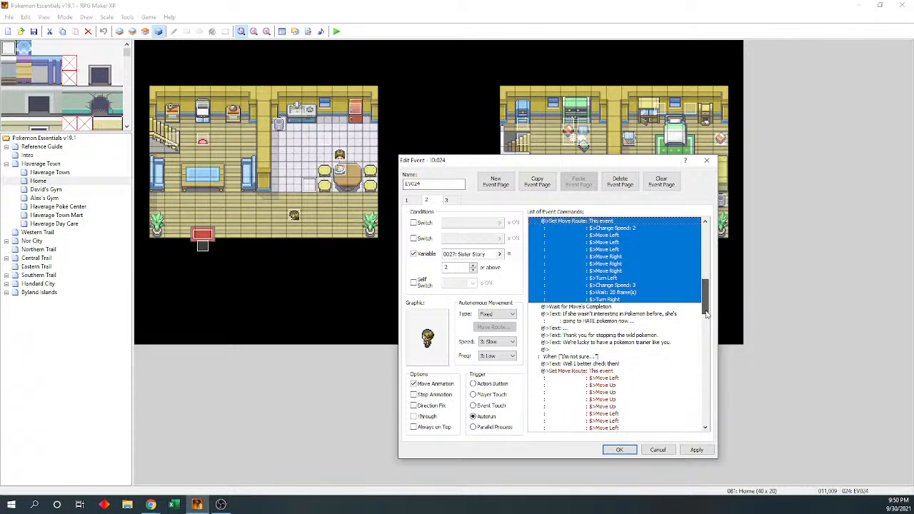
left_click(669, 328)
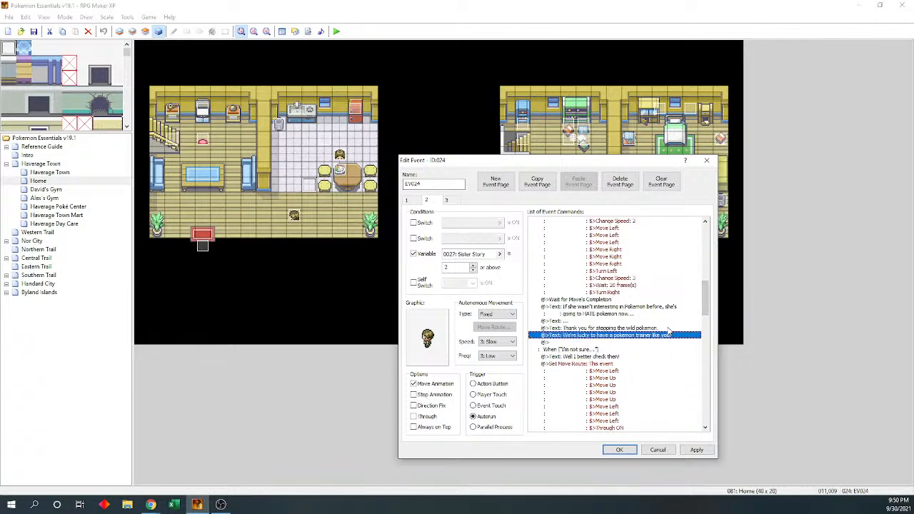
left_click_drag(706, 314, 721, 422)
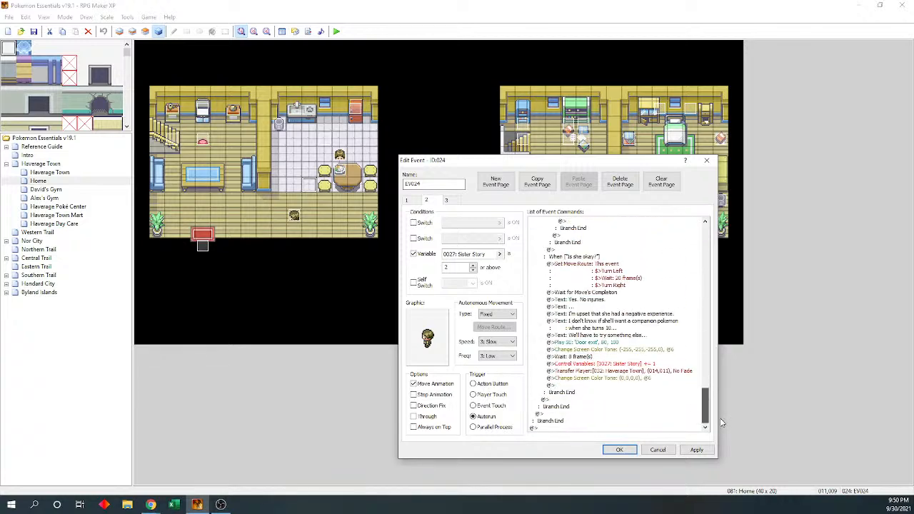
left_click(635, 337)
key("Down")
key("Down")
key("Down")
key("Up")
left_click(634, 342)
key("shift+Down")
key("shift+Down")
key("shift+Down")
key("shift+Down")
key("shift+Down")
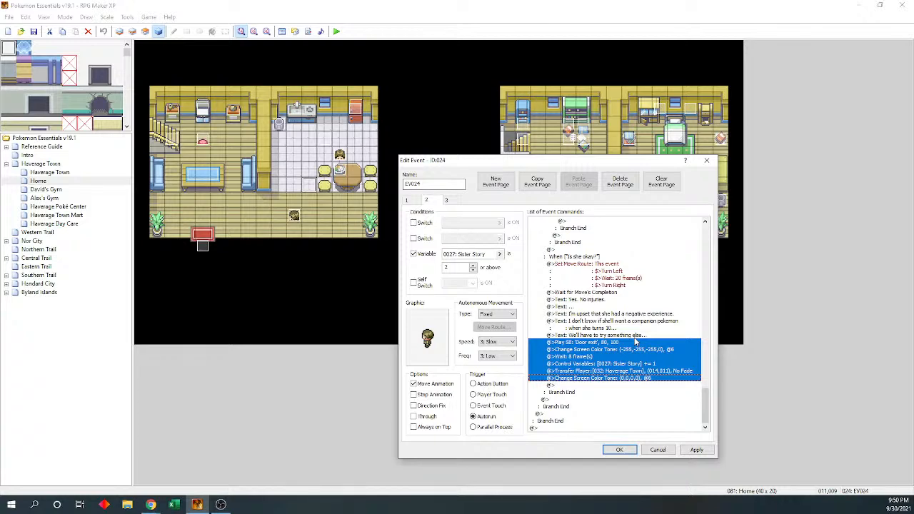
Paste the copied exit and transfer commands at the end of the "Yes, I stopped the Voltorb." branch and accept the event
left_click_drag(703, 404, 696, 374)
left_click(654, 314)
key("ctrl+v")
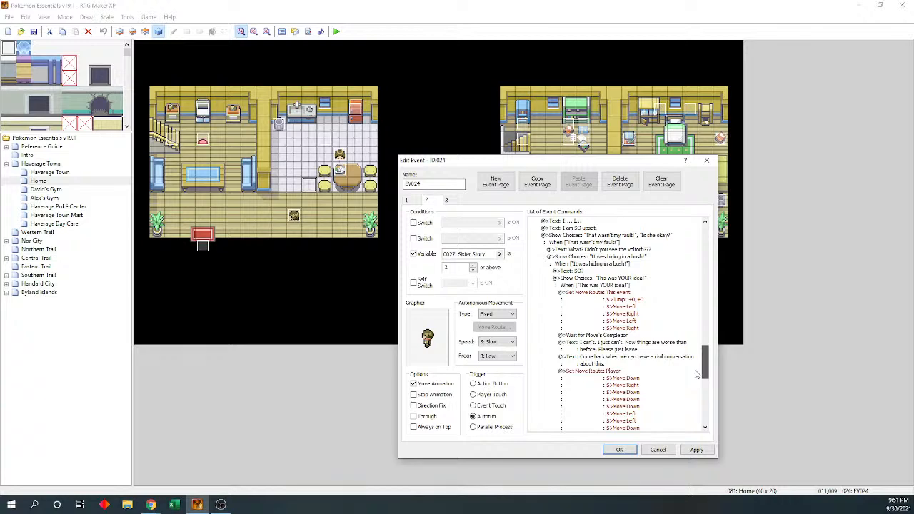
left_click_drag(696, 374, 699, 308)
scroll(691, 355, "up", 15)
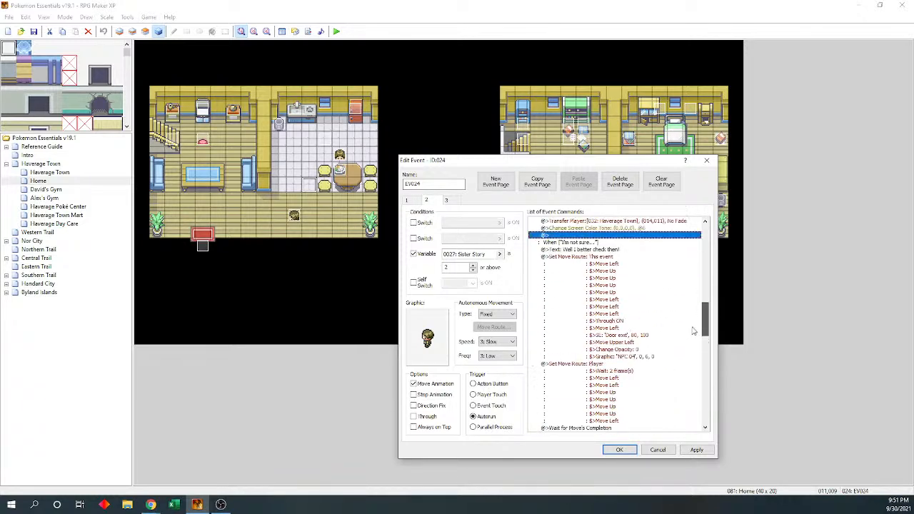
left_click(620, 449)
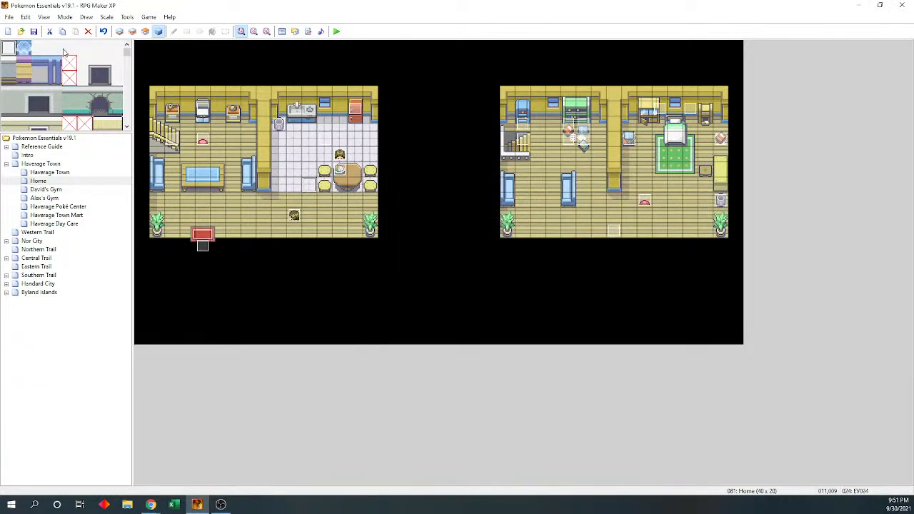
Start a playtest, maximize the game window and move the player up to the woman in the kitchen
left_click(339, 32)
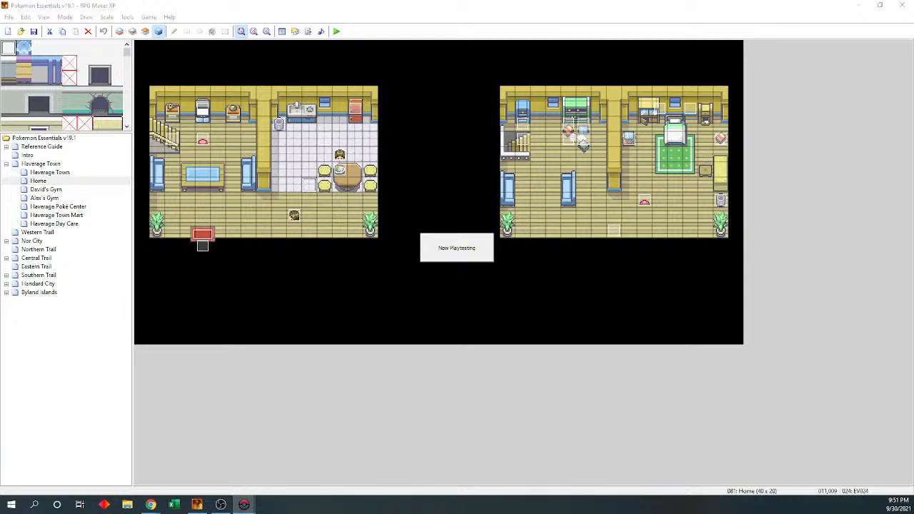
left_click_drag(178, 178, 351, 3)
key("Return")
key("Up")
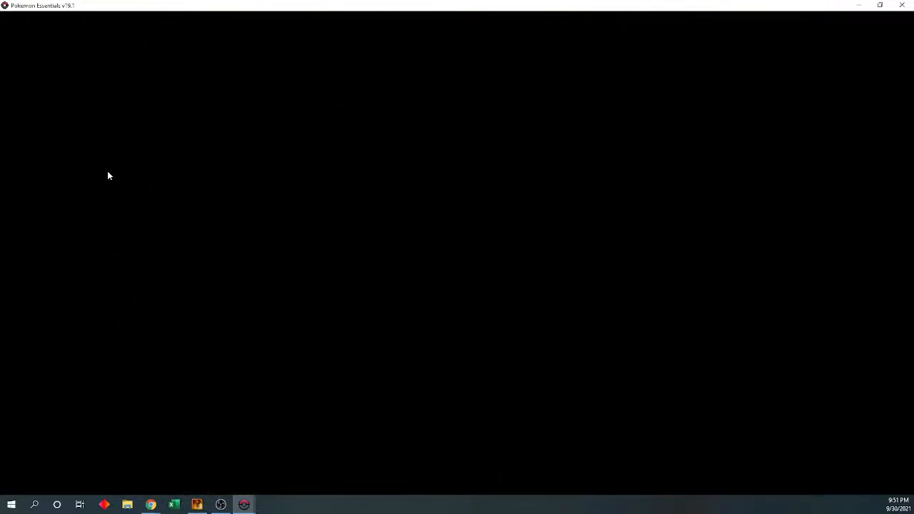
key("Right")
key("Up")
key("Right")
Talk to the woman in the kitchen and advance her dialogue until the scene moves outside to the birds
key("Return")
key("Return")
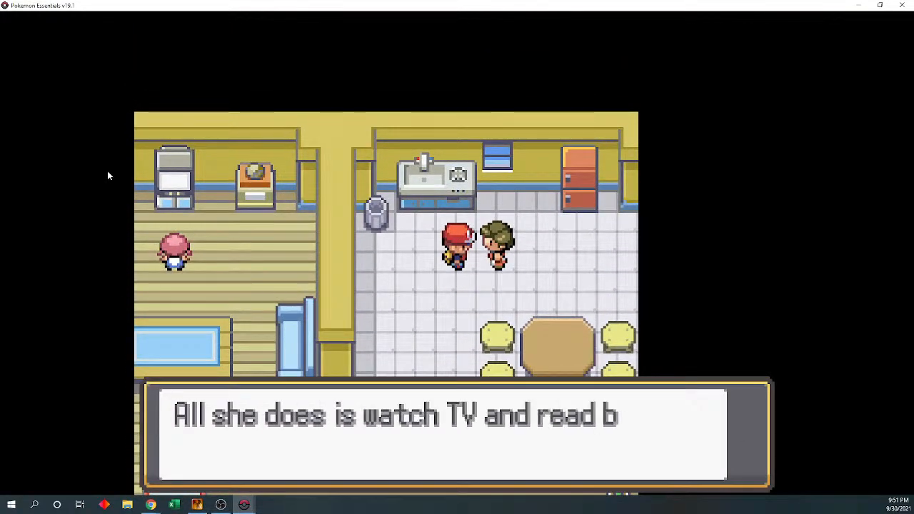
key("Return")
key("Return")
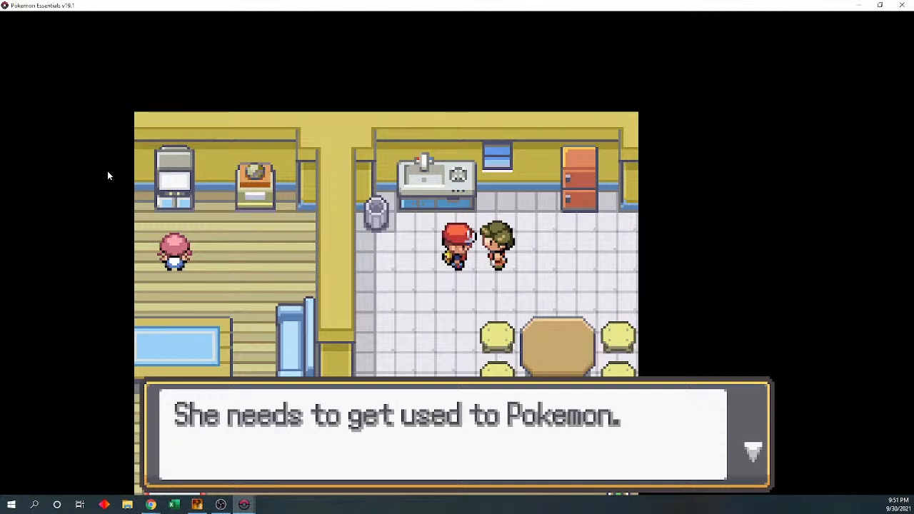
key("Return")
key("Return")
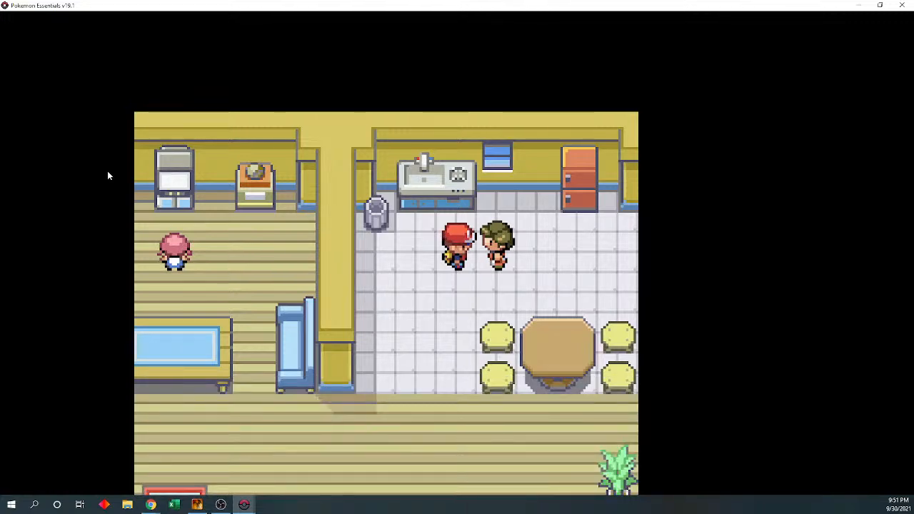
key("Return")
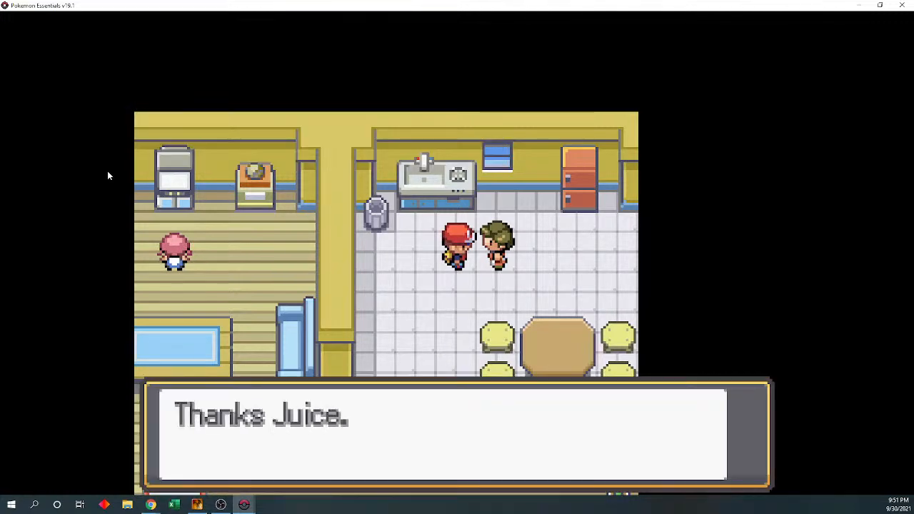
key("Return")
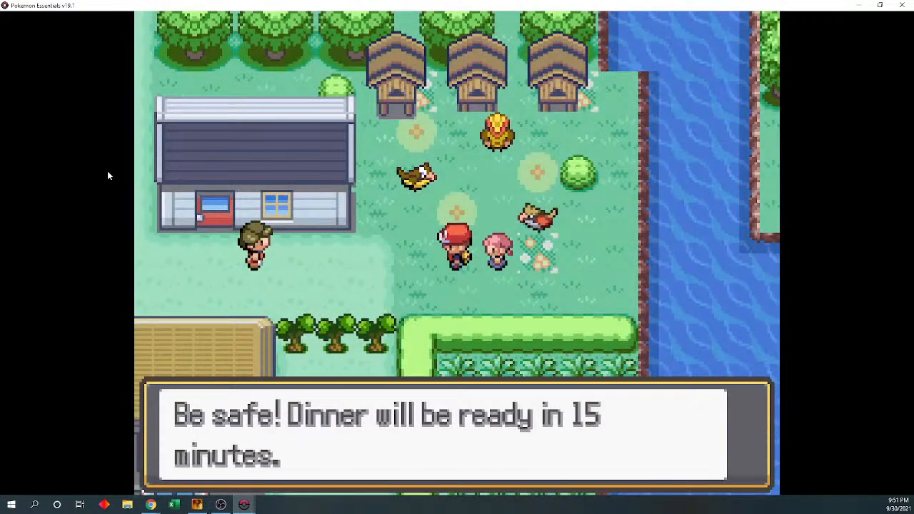
Finish the mother's farewell line, talk to the sister beside the birds and advance the pidgey conversation to its end
key("Return")
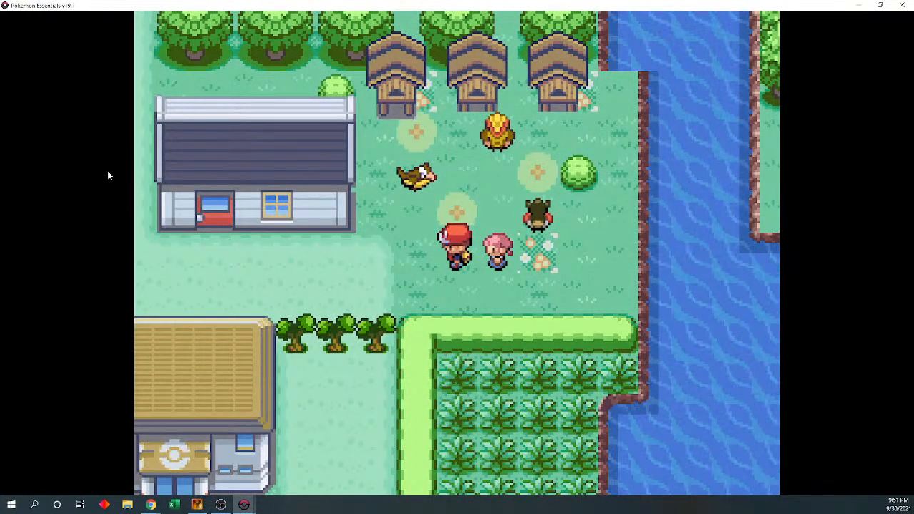
key("Right")
key("Return")
key("Return")
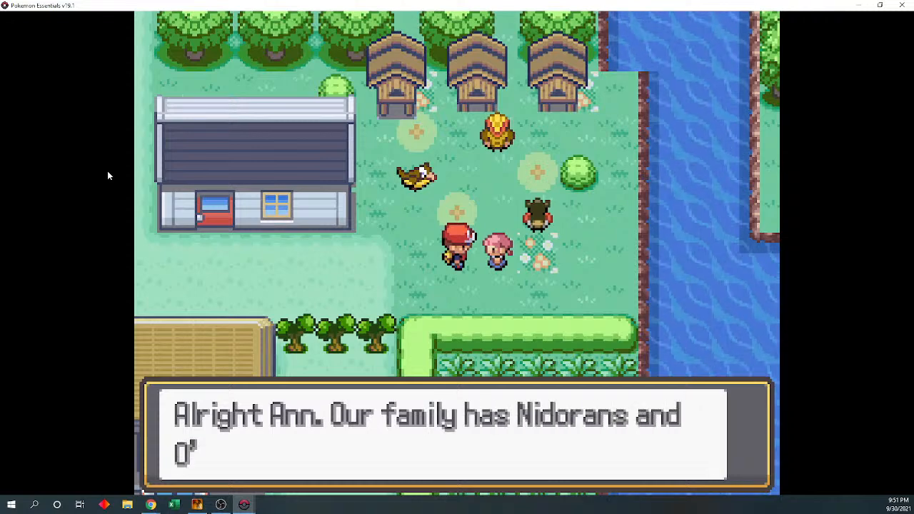
key("Return")
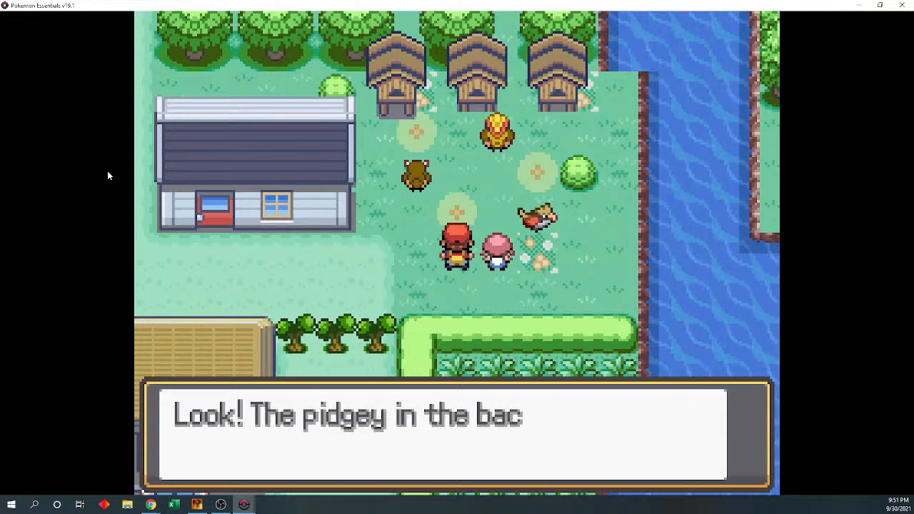
key("Return")
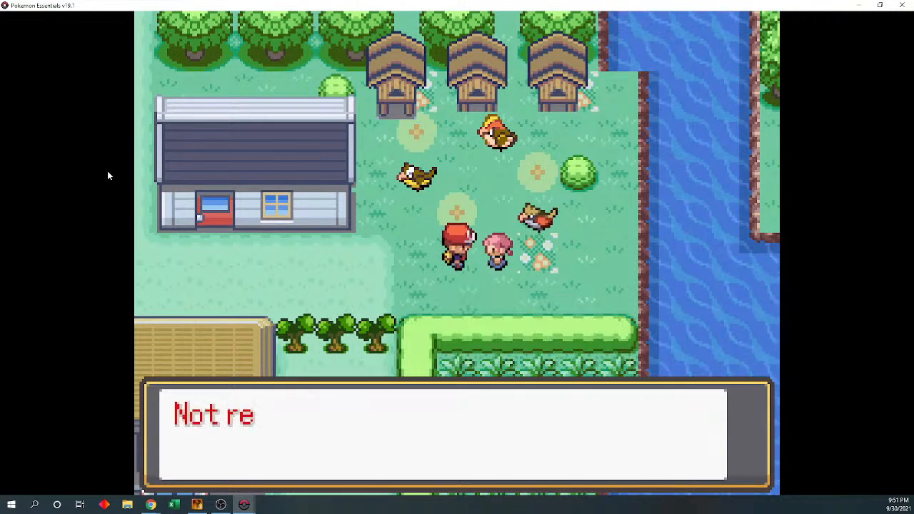
key("Return")
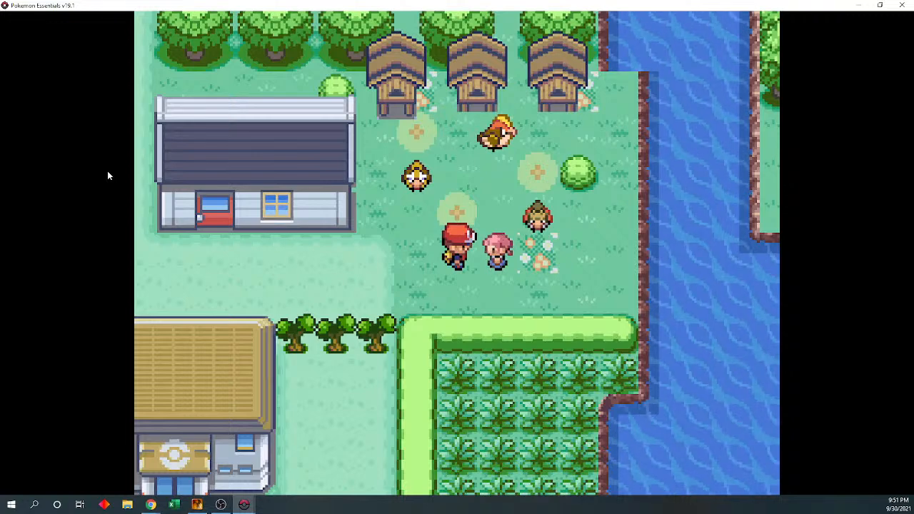
key("Return")
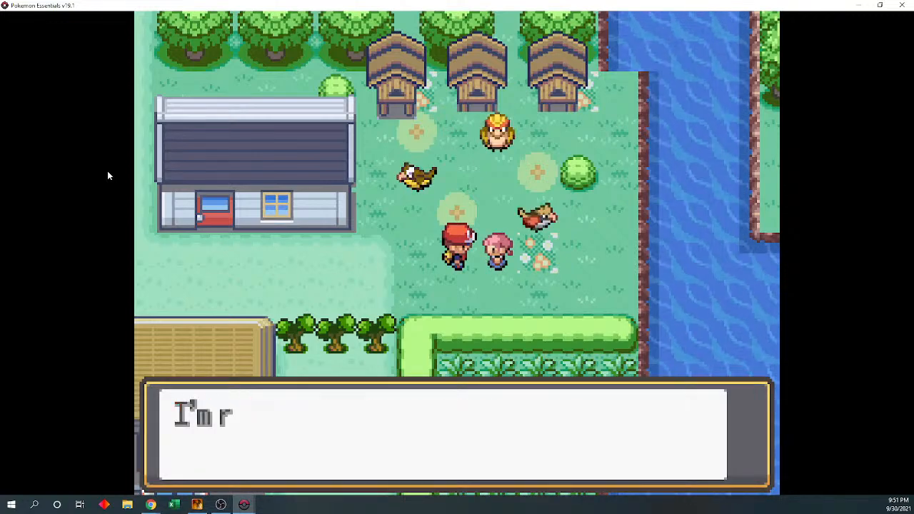
key("Return")
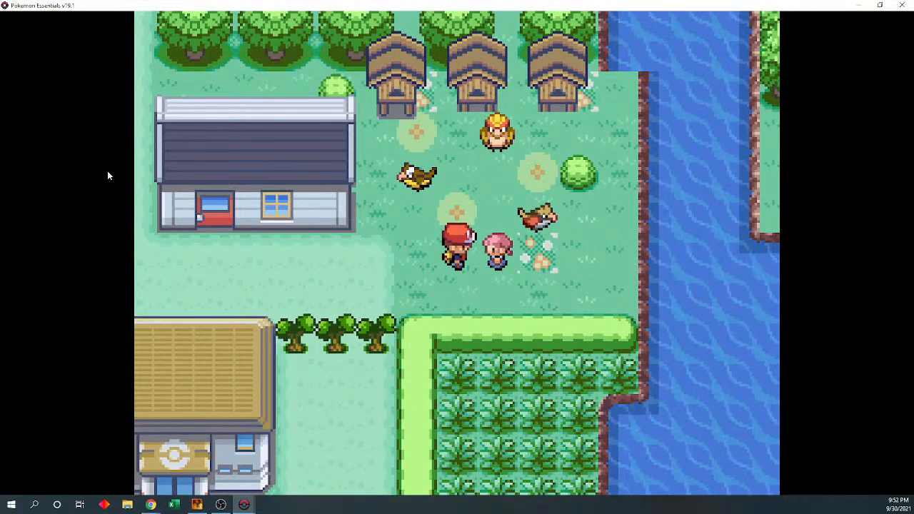
key("Return")
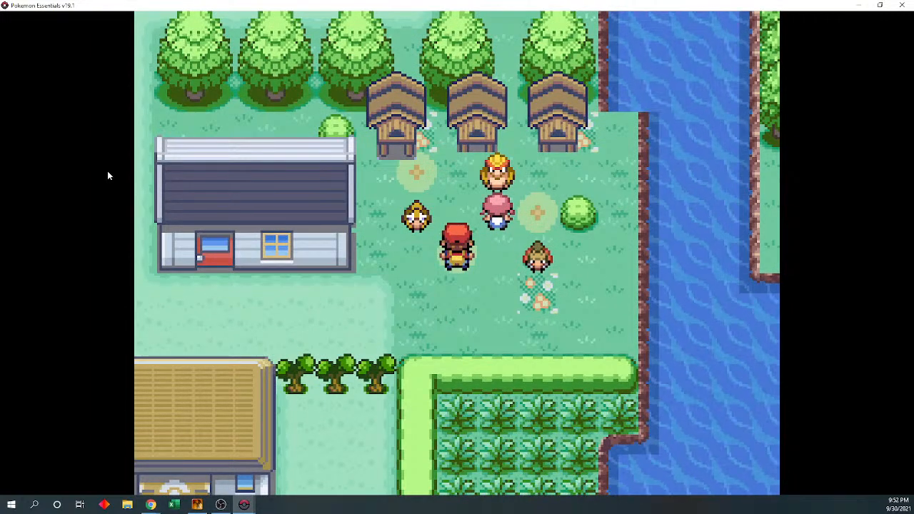
Continue the scene into the wild Voltorb battle and defeat the Voltorb with Mewtwo
key("Return")
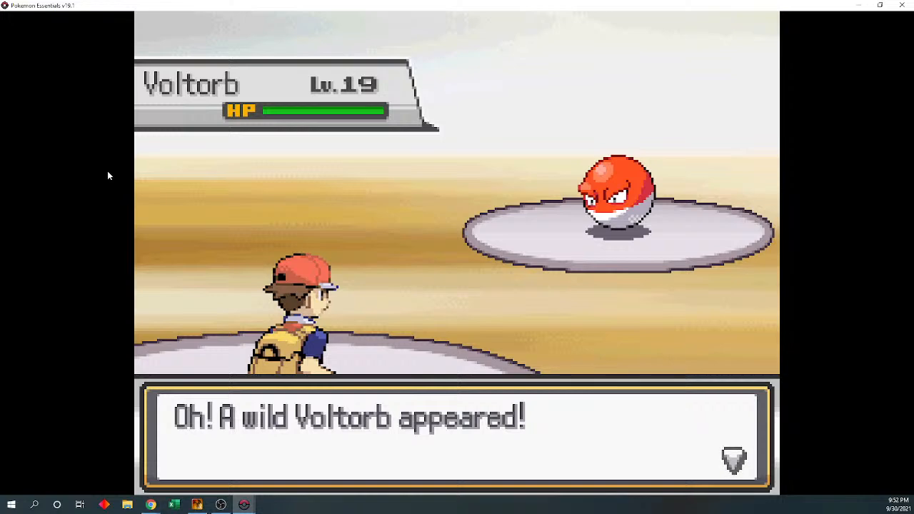
key("Return")
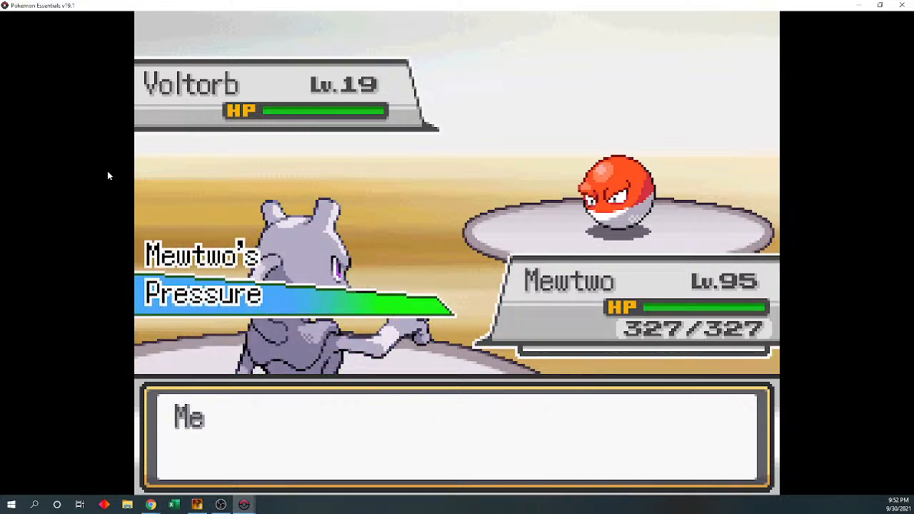
key("Return")
key("Return")
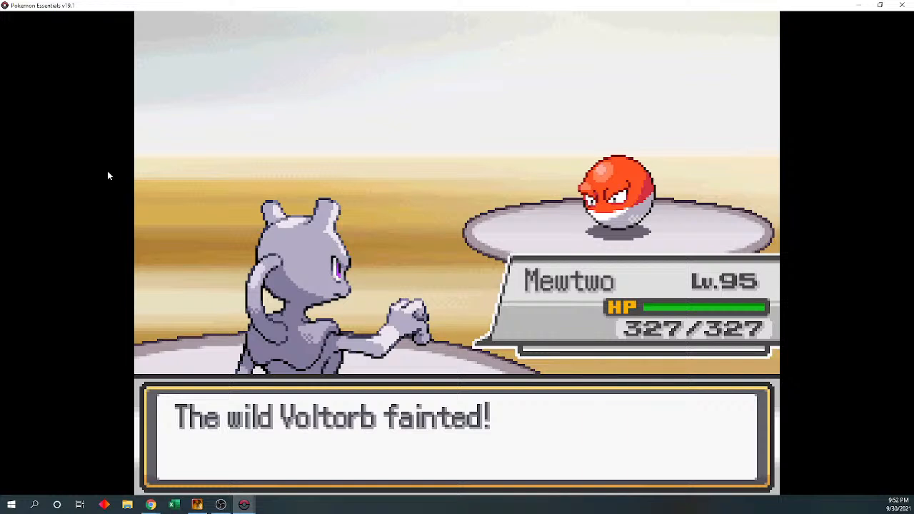
key("Return")
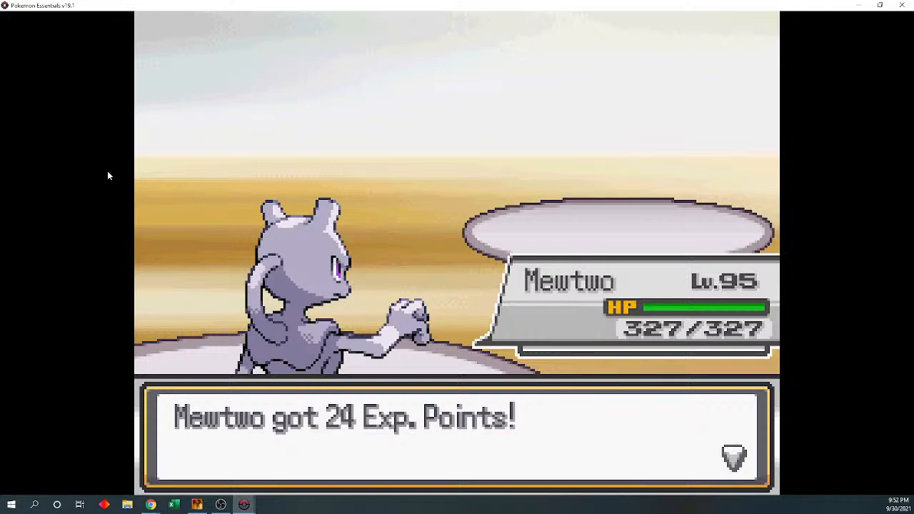
key("Return")
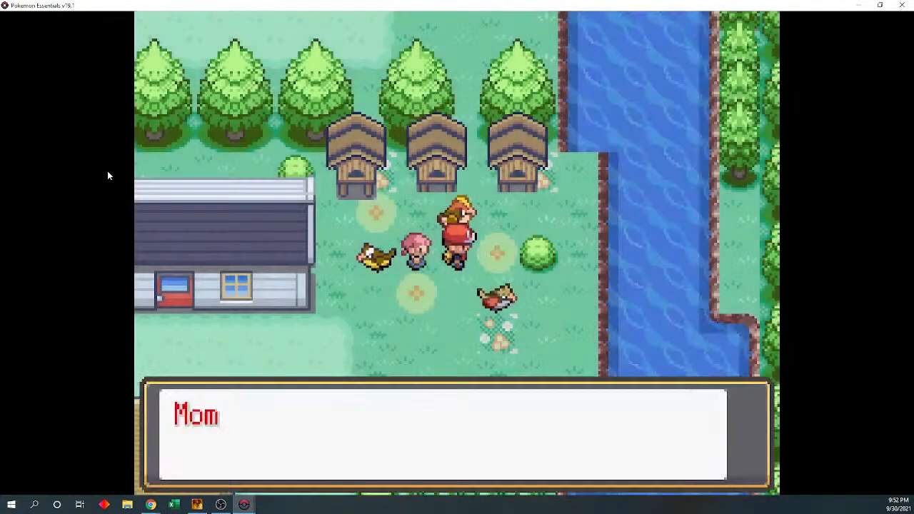
Advance the dialogue after the battle and walk the player from the birdhouses back through town into the home
key("Return")
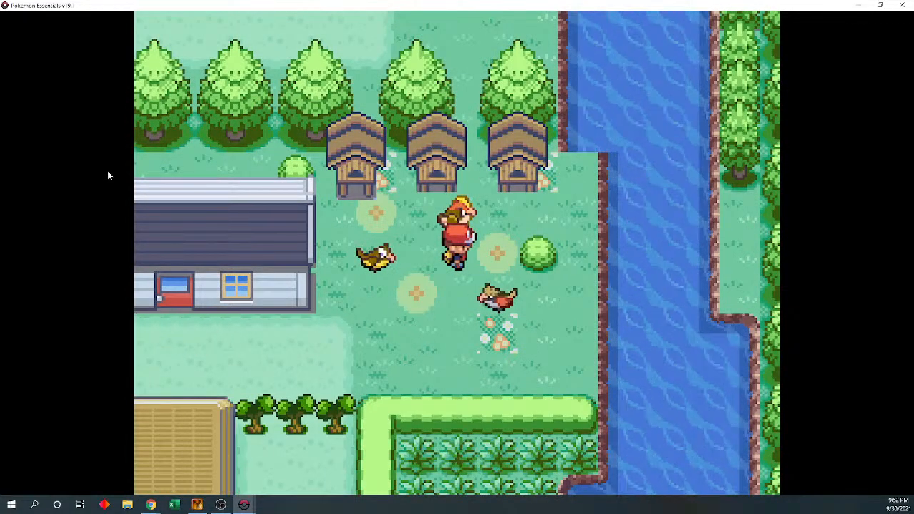
key("Down")
key("Left")
key("Up")
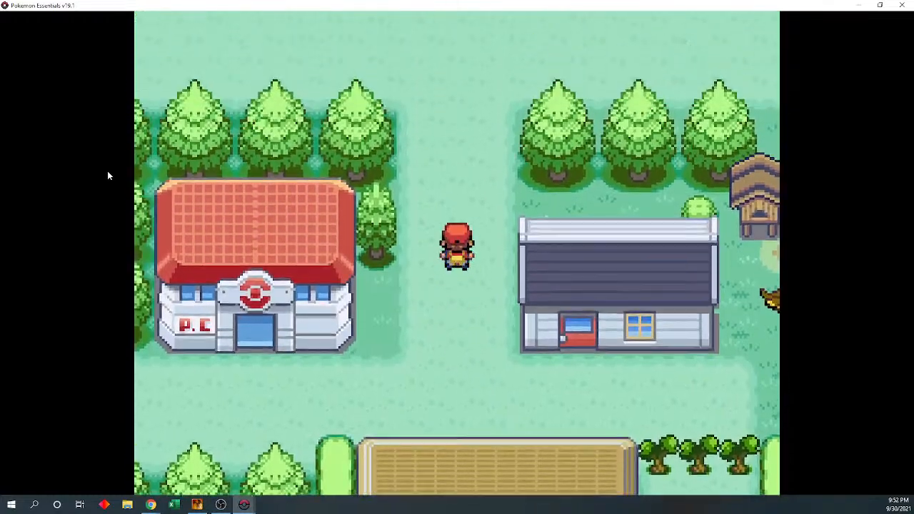
key("Left")
key("Up")
key("Up")
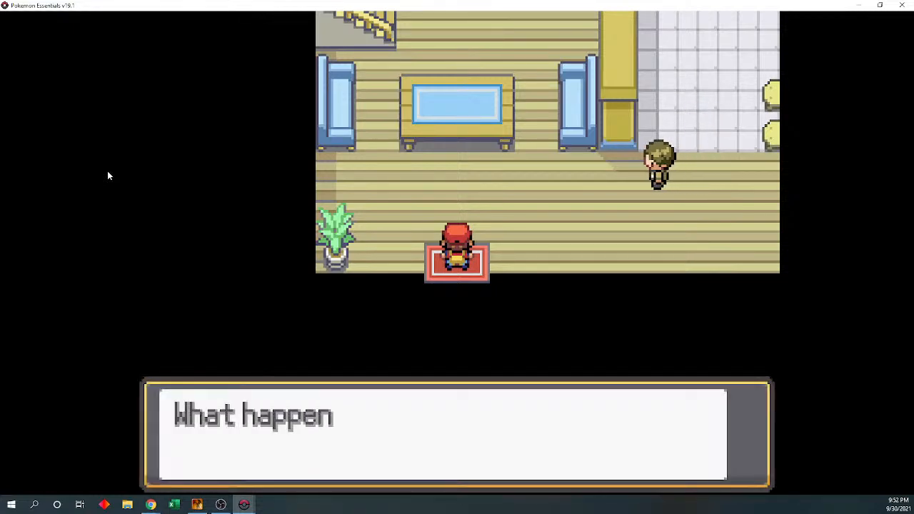
Advance the mother's questions, answer "I'm not sure..." to "Is she okay?", and play the scene through her exit
key("Return")
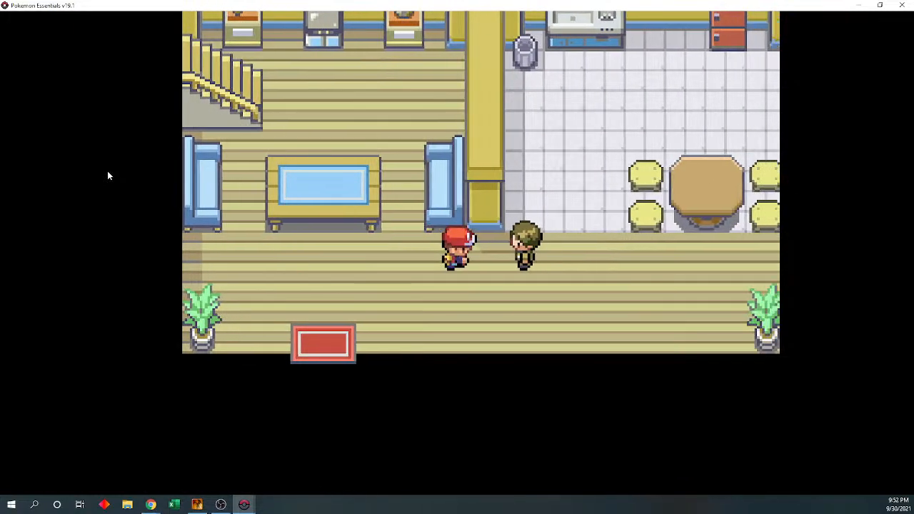
key("Return")
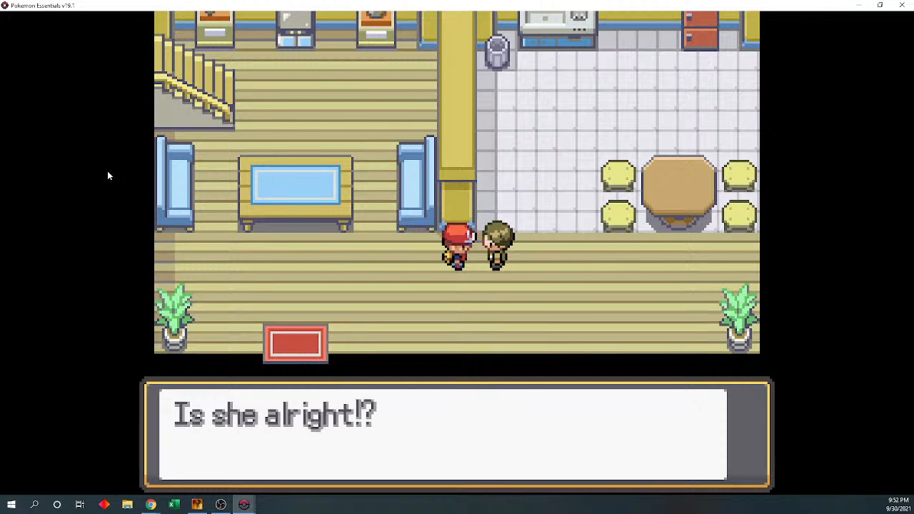
key("Return")
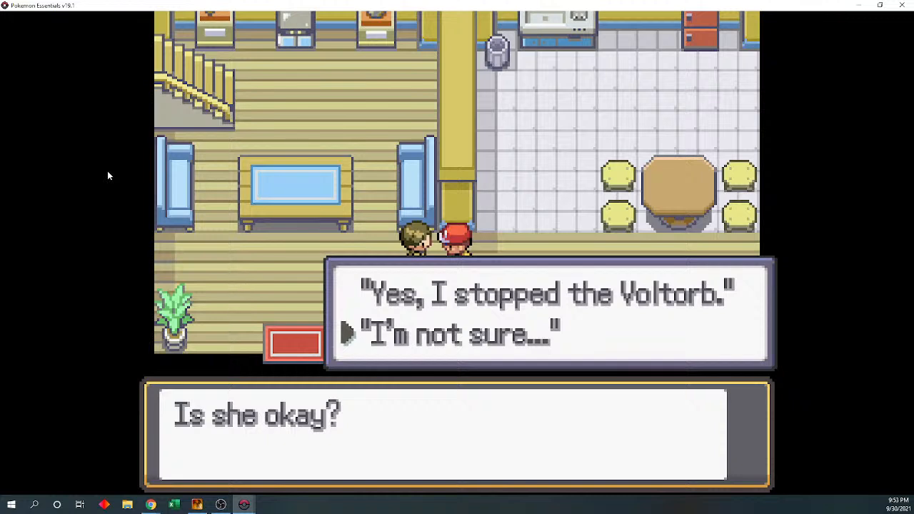
key("Return")
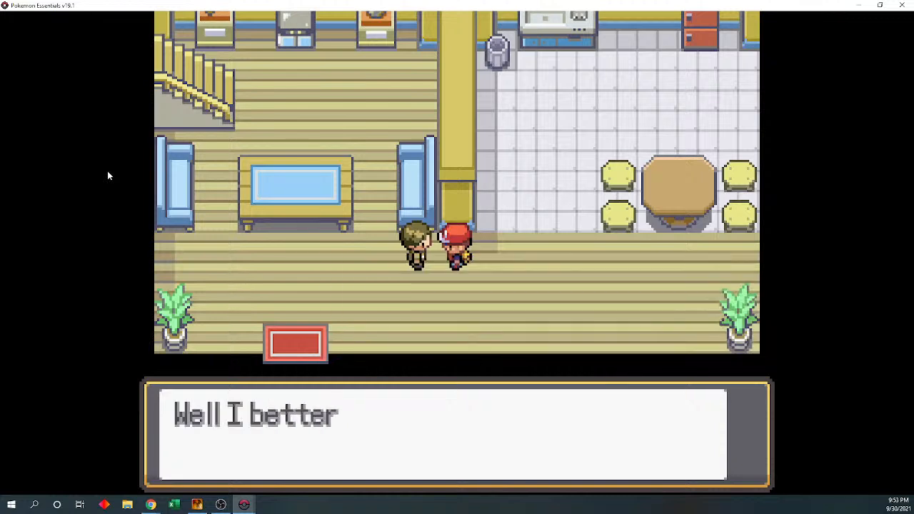
key("Return")
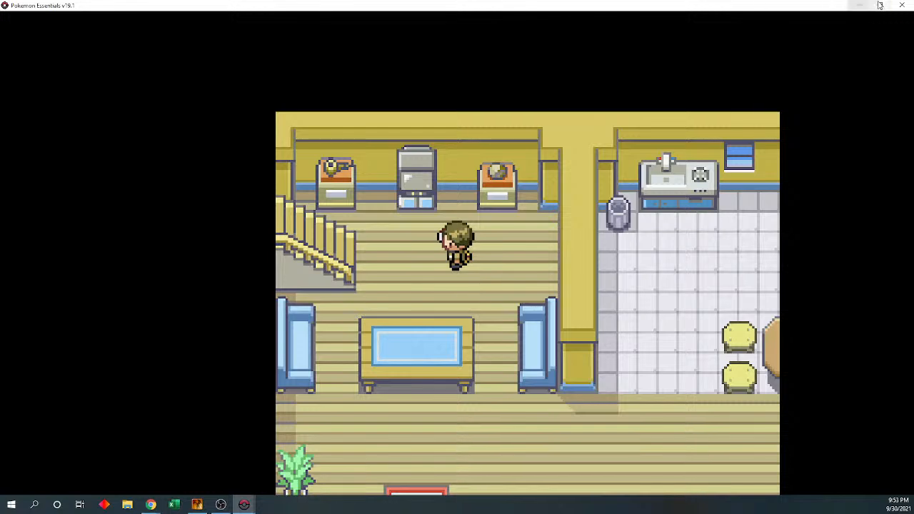
End the playtest, open the Ann event on the Home map, go through its pages' settings and accept the event
left_click(902, 5)
double_click(203, 140)
left_click(345, 142)
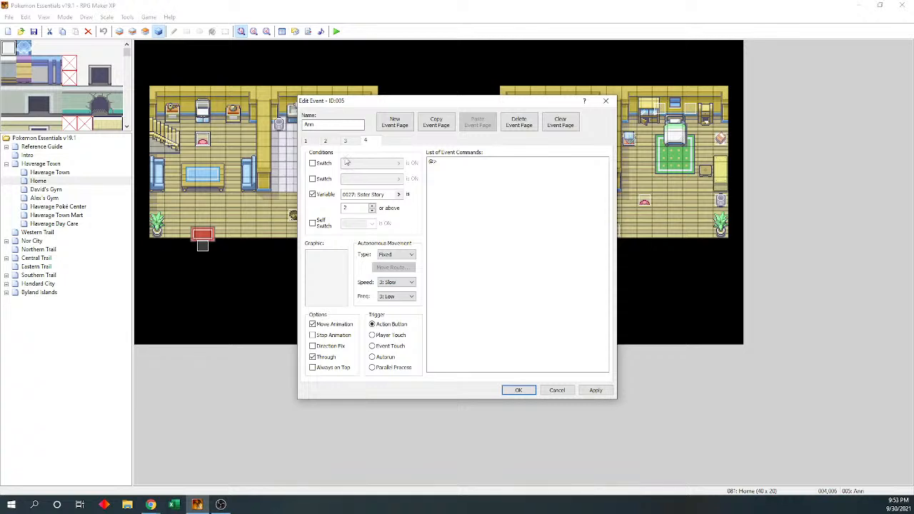
left_click(309, 143)
left_click(325, 142)
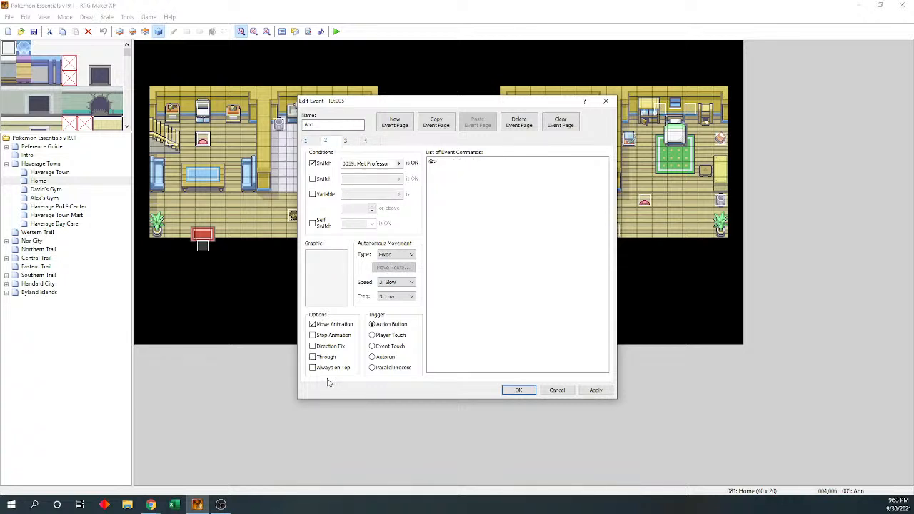
left_click(345, 142)
left_click(504, 392)
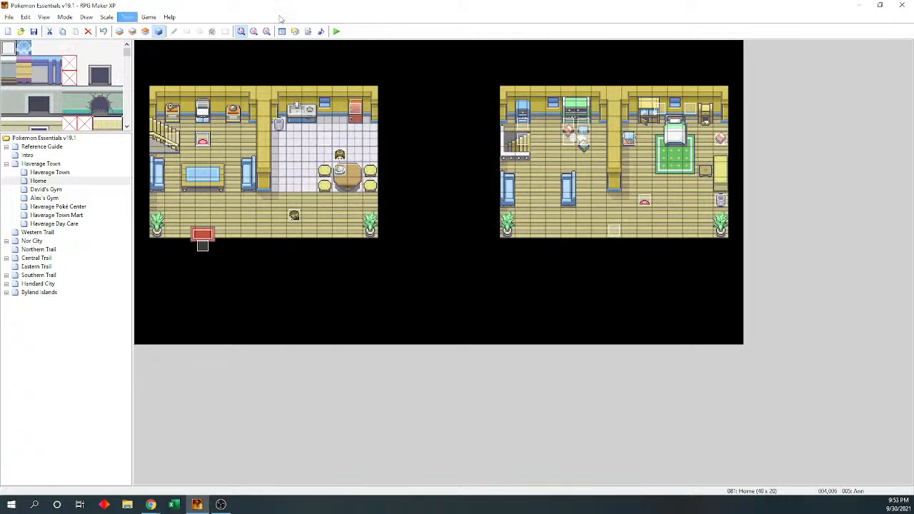
Start a new playtest, maximize the game window and load the saved game
left_click(337, 32)
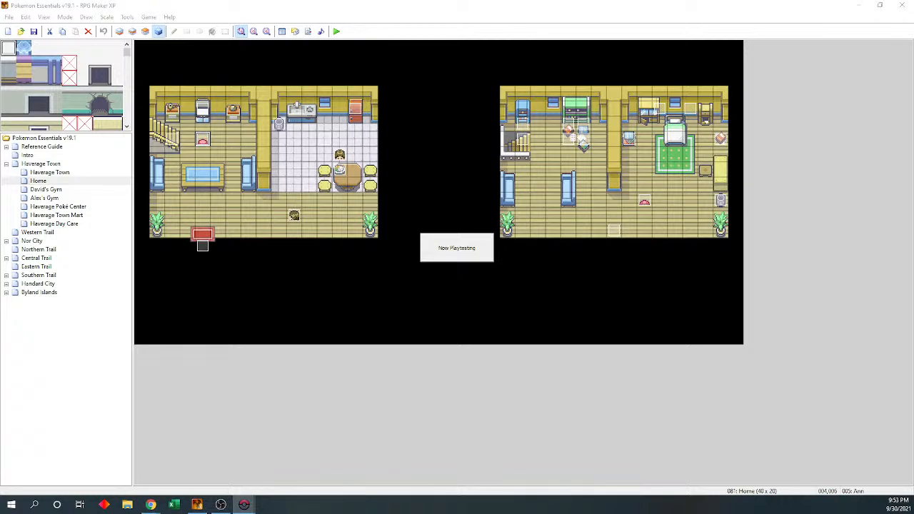
left_click_drag(1, 129, 2, 7)
left_click_drag(0, 142, 418, 1)
key("c")
Enter the home, walk the player up to the mother in the kitchen and start talking to her
key("Up")
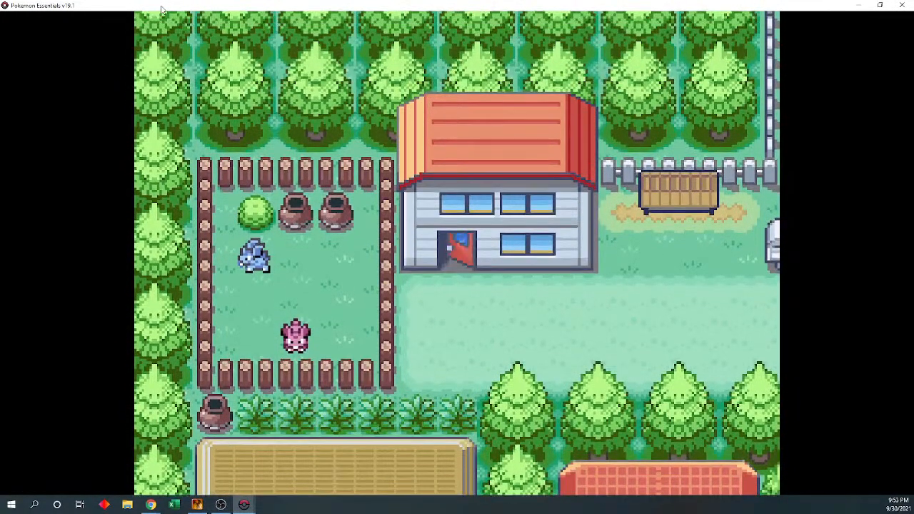
key("Up")
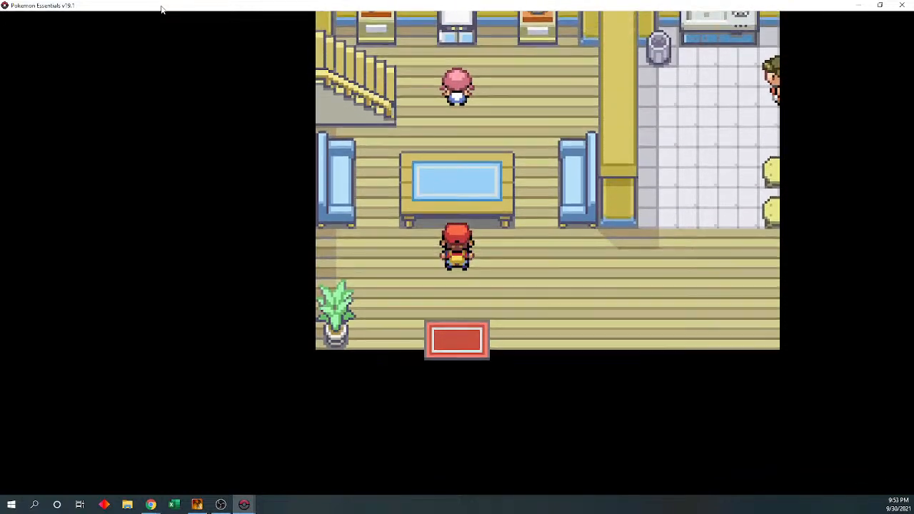
key("Right")
key("Up")
key("Right")
key("Left")
key("Up")
key("c")
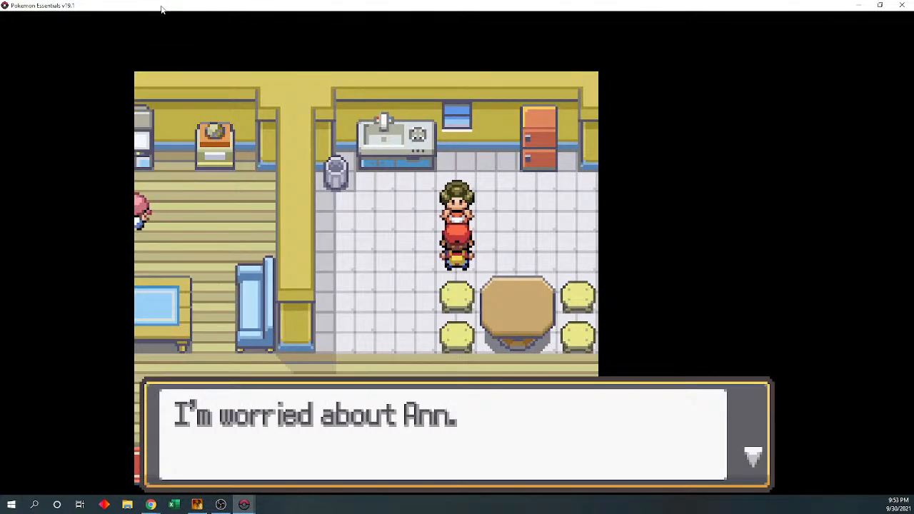
Advance the mother's dialogue about Ann and answer "Happy to help." to continue to the outdoor bird scene
key("c")
key("c")
key("c")
key("c")
key("c")
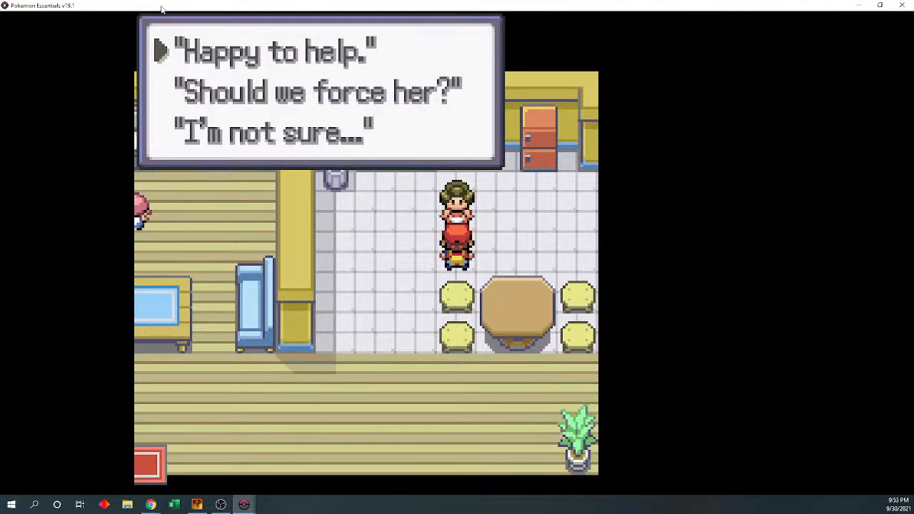
key("c")
key("c")
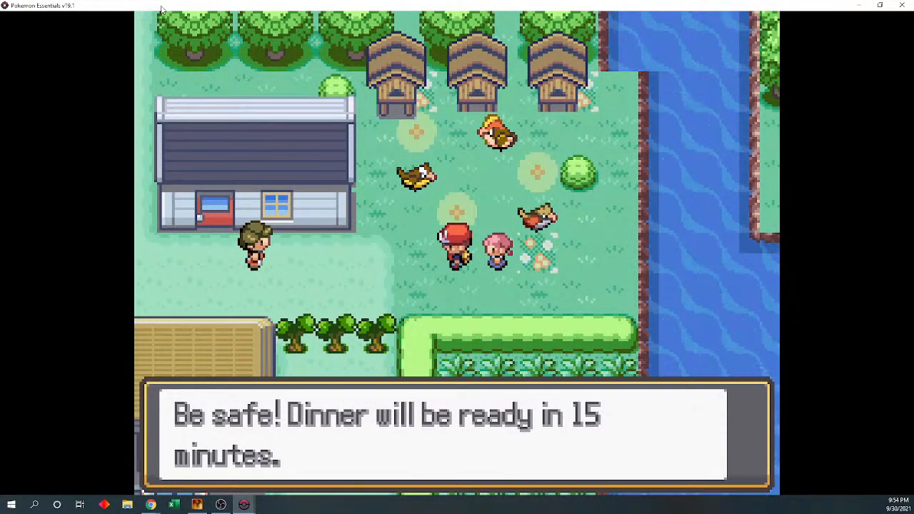
Talk to Ann beside the birds, choose "Talk about the pidgeys." and advance the conversation until she walks up to the birds
key("c")
key("Right")
key("c")
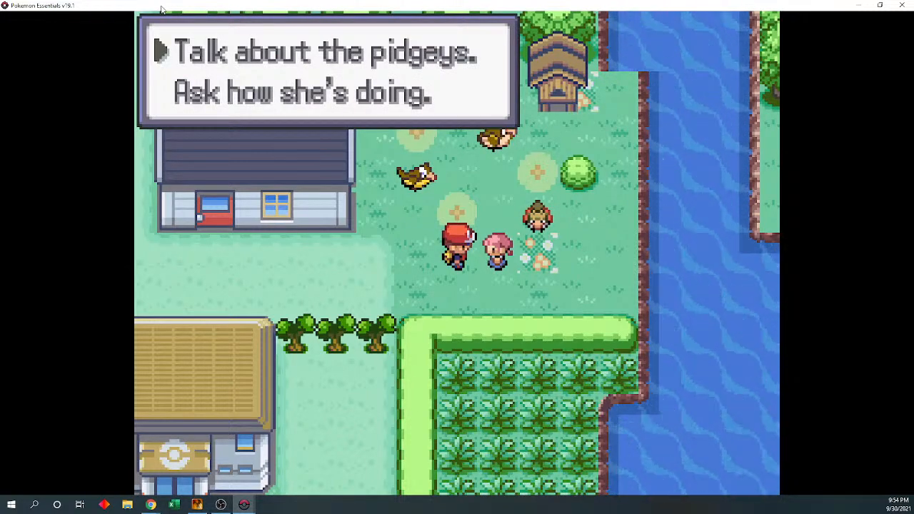
key("c")
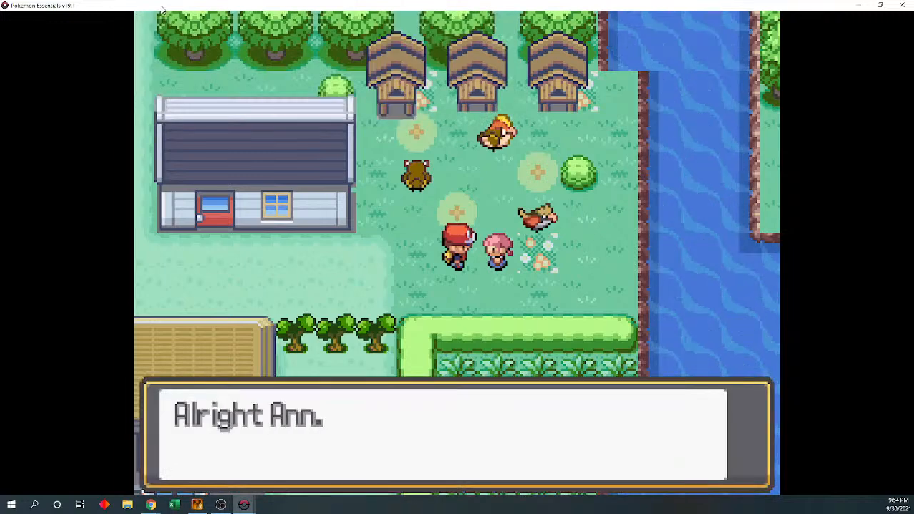
key("c")
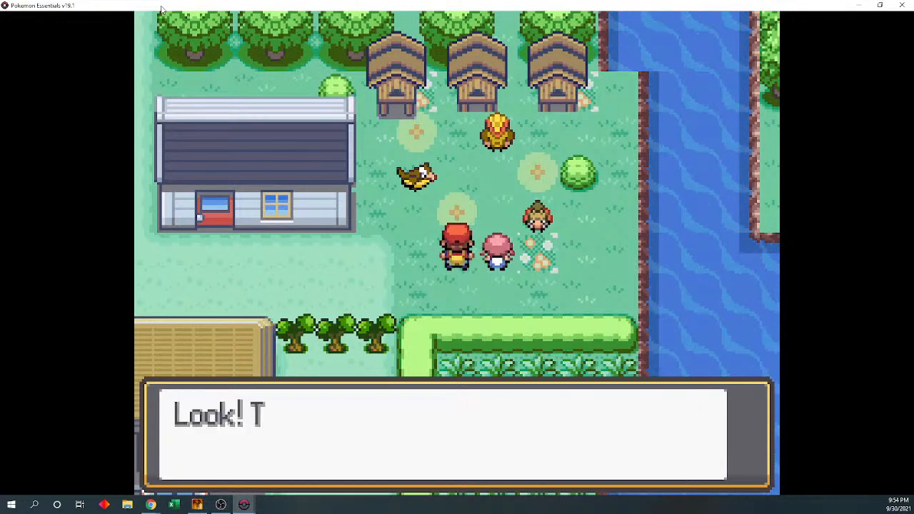
key("c")
key("c")
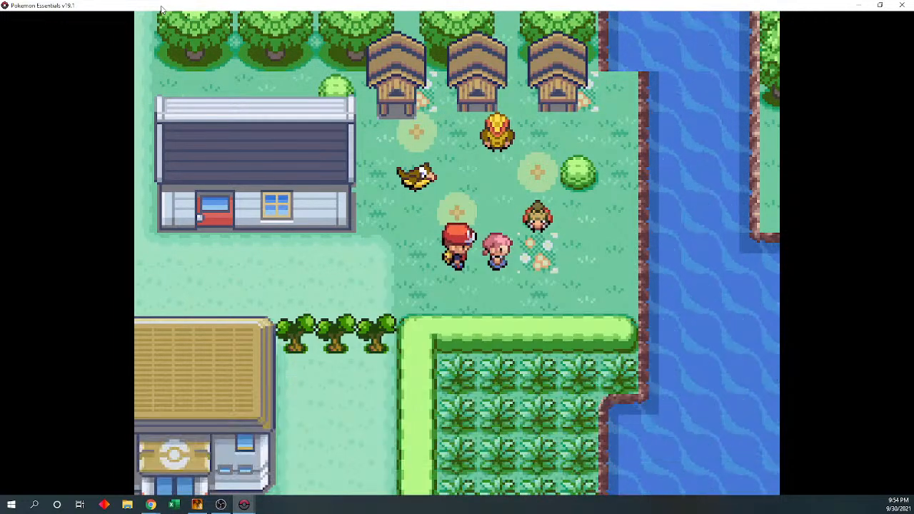
key("c")
key("c")
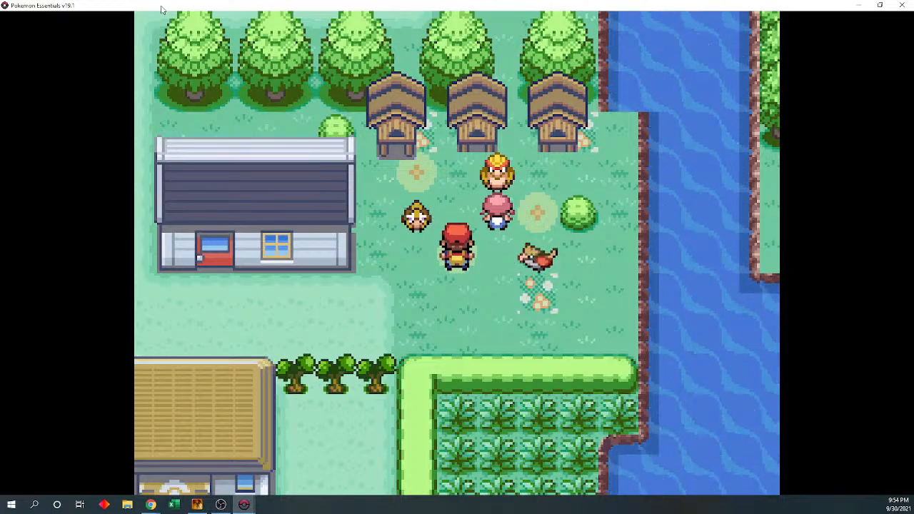
Continue the bird scene into the battle and defeat the wild Voltorb with an attack from Mewtwo
key("c")
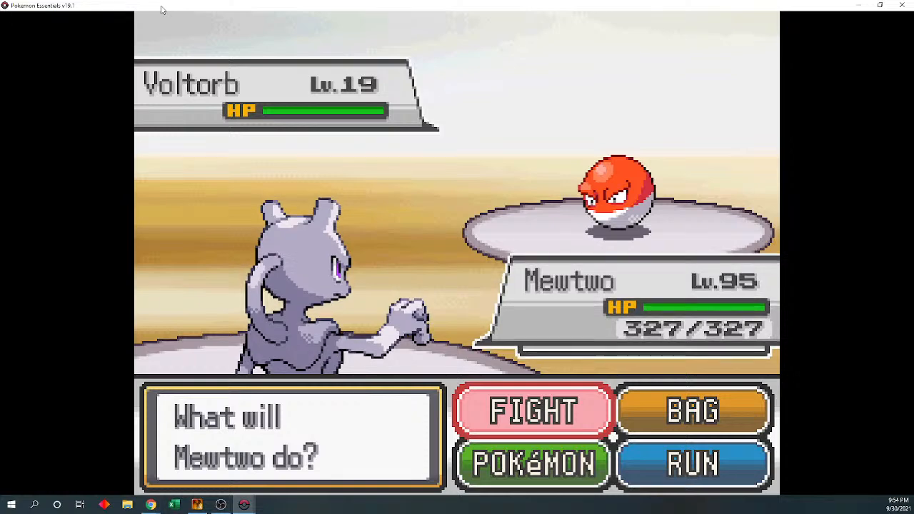
key("Return")
key("Down")
key("Right")
key("Return")
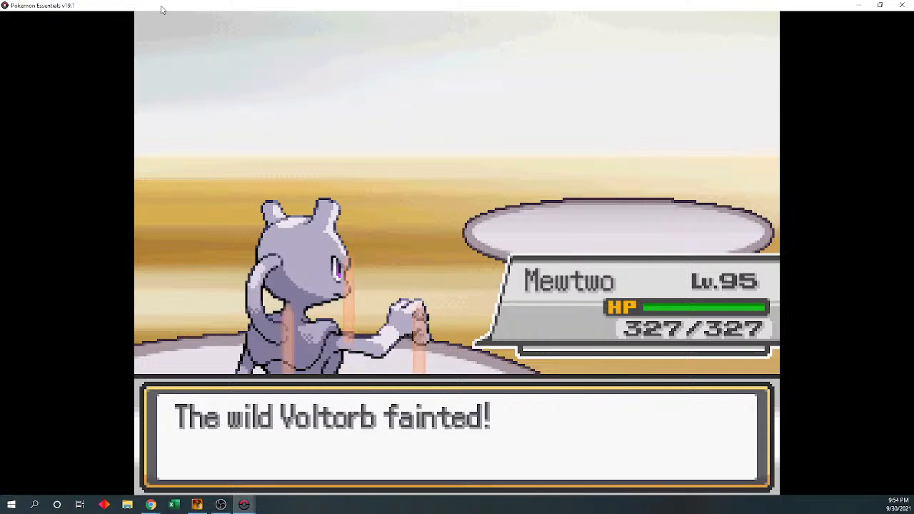
key("Return")
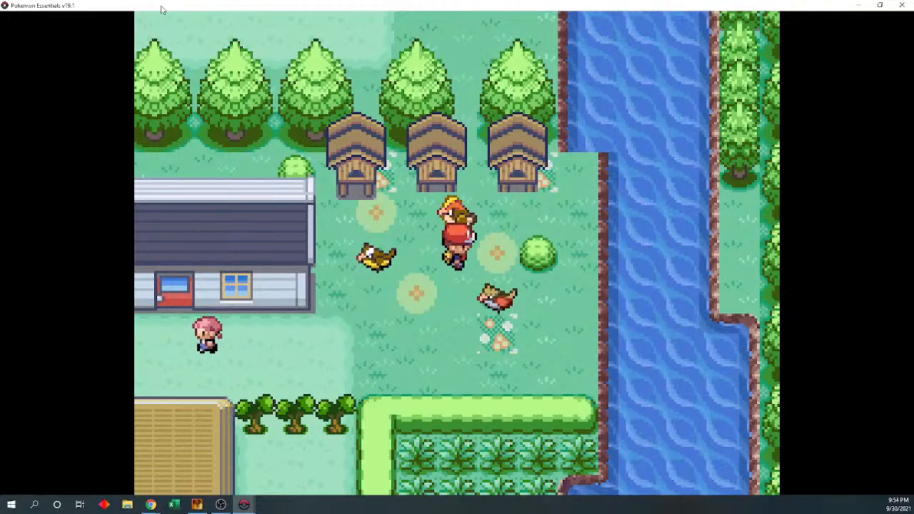
Bring the player from the bird yard across town and back into the home
key("Down")
key("Left")
key("Up")
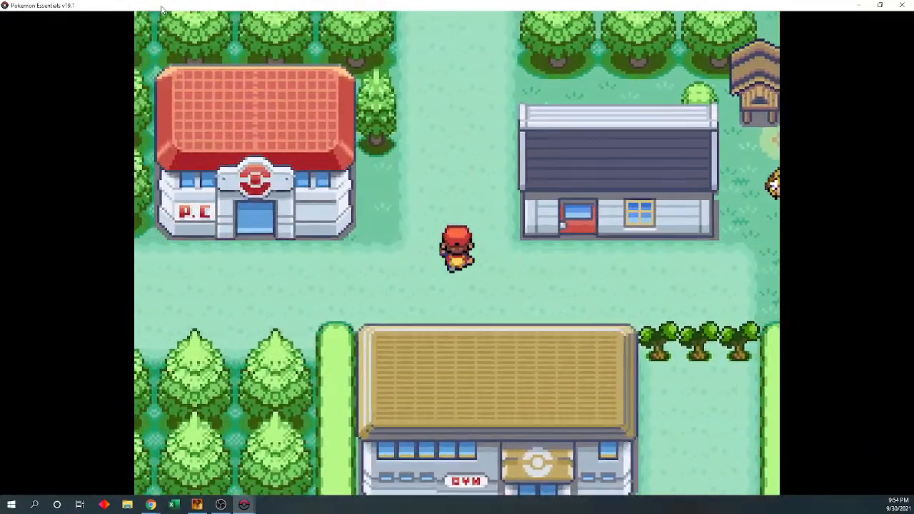
key("Left")
key("Up")
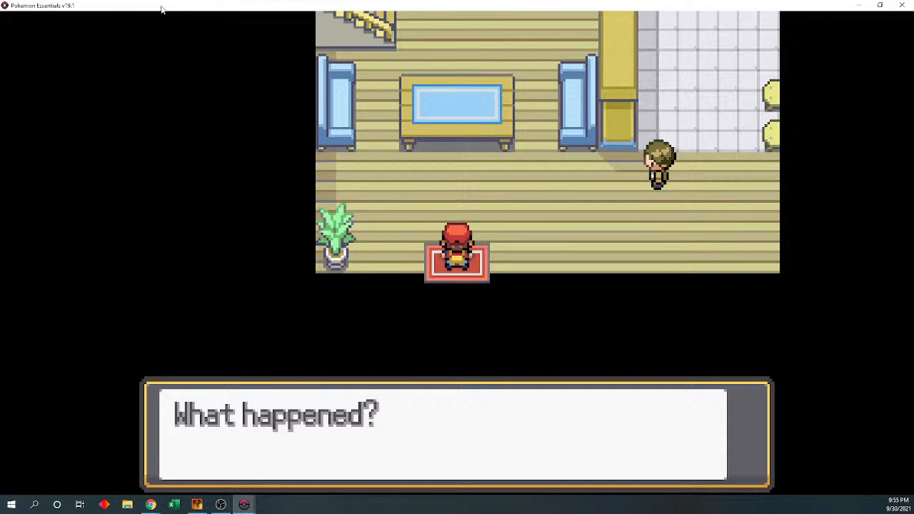
Advance the mother's questions about what happened and answer "I'm not sure..." when she asks whether Ann is okay
key("Return")
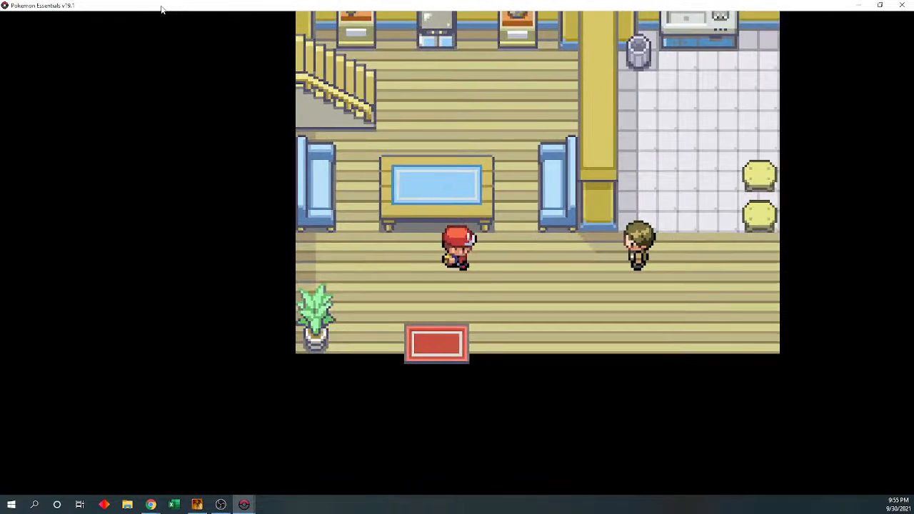
key("Return")
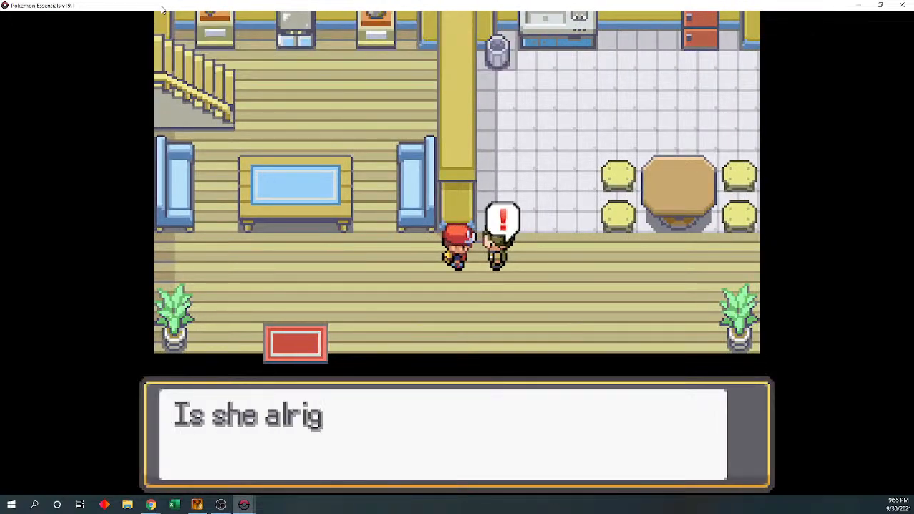
key("Return")
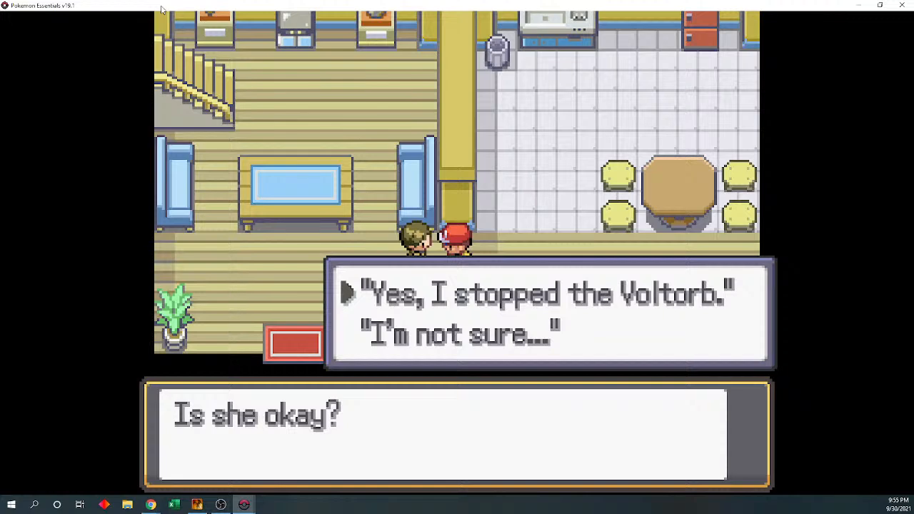
key("Down")
key("Return")
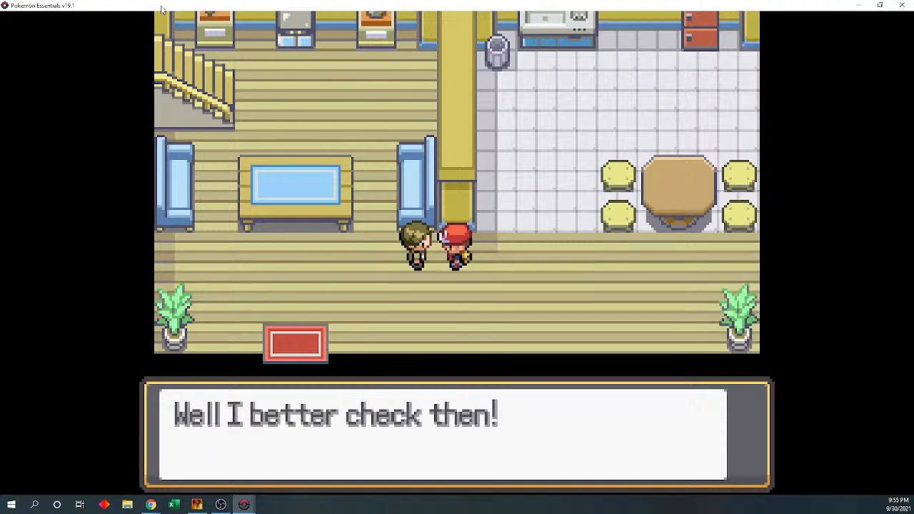
key("Return")
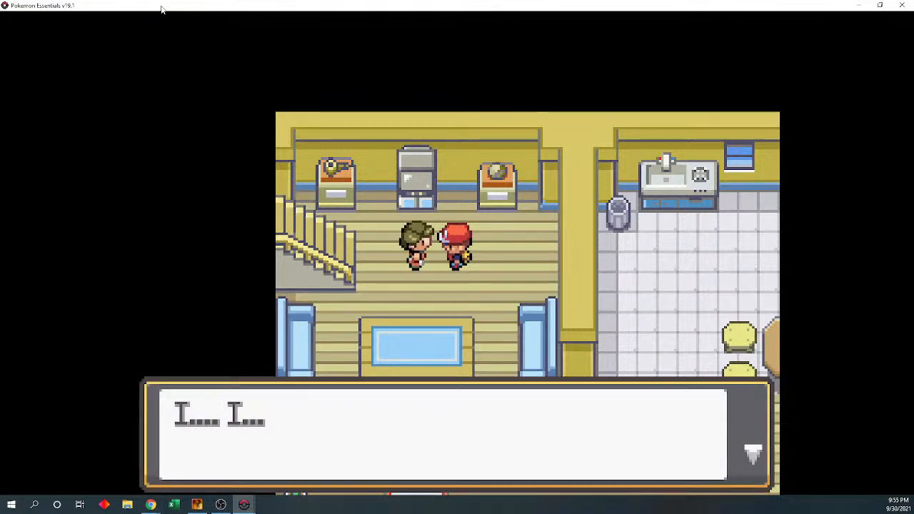
Test the argument branch by answering "That wasn't my fault!", "It was hiding in a bush!" and "This was YOUR idea!"
key("Return")
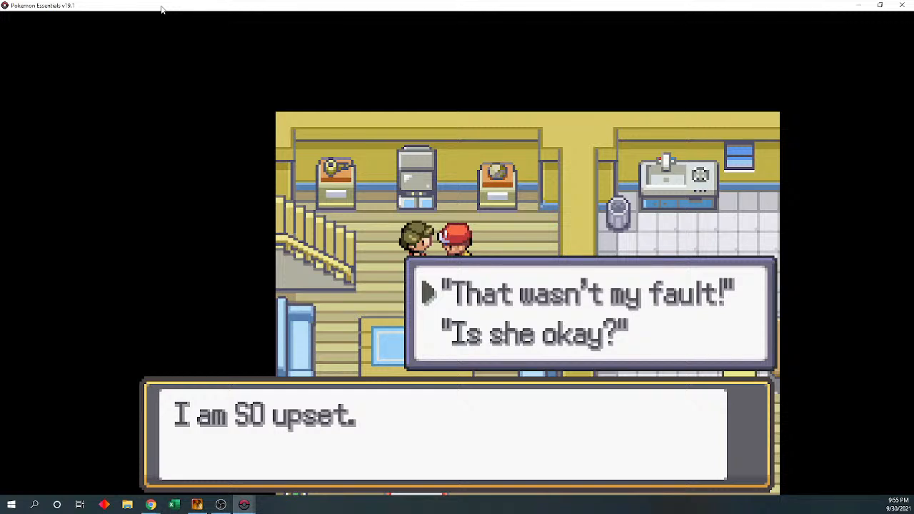
key("Down")
key("Up")
key("Return")
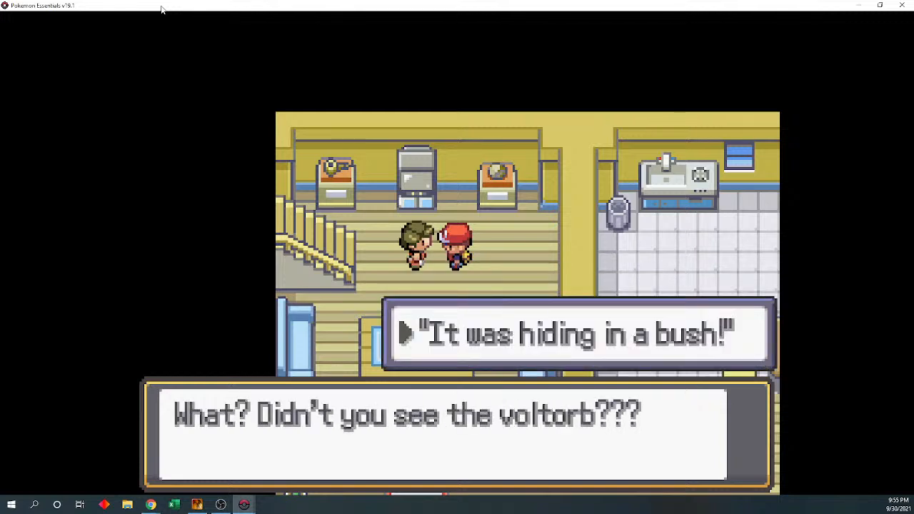
key("Return")
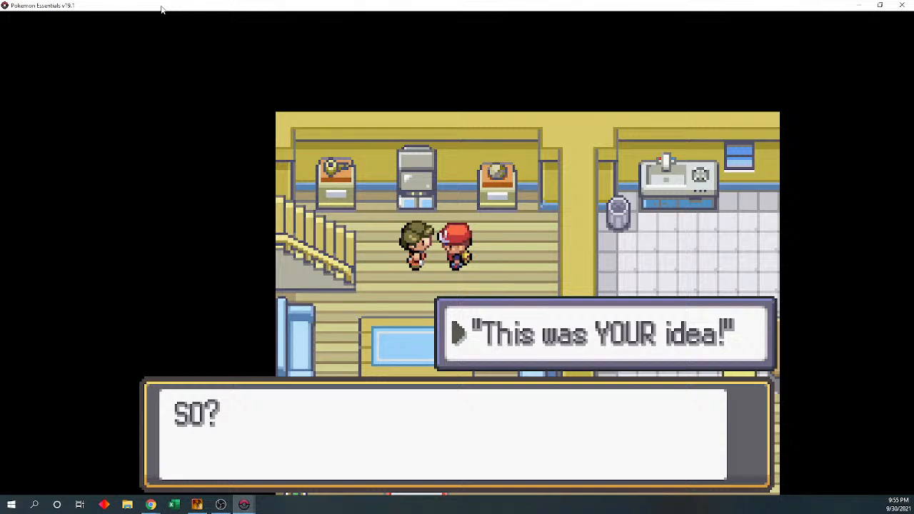
key("Return")
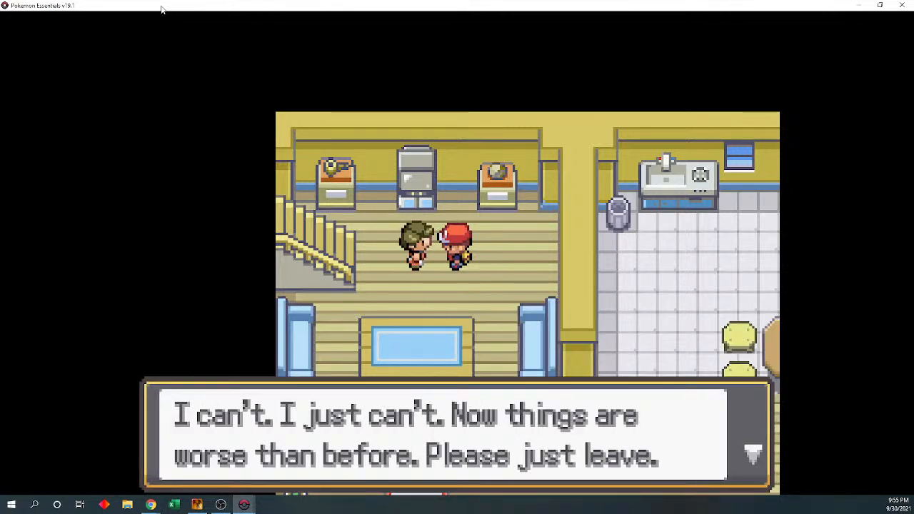
Advance the mother's closing lines until the player is back outside the home, and close the playtest at the dialogue choice
key("Return")
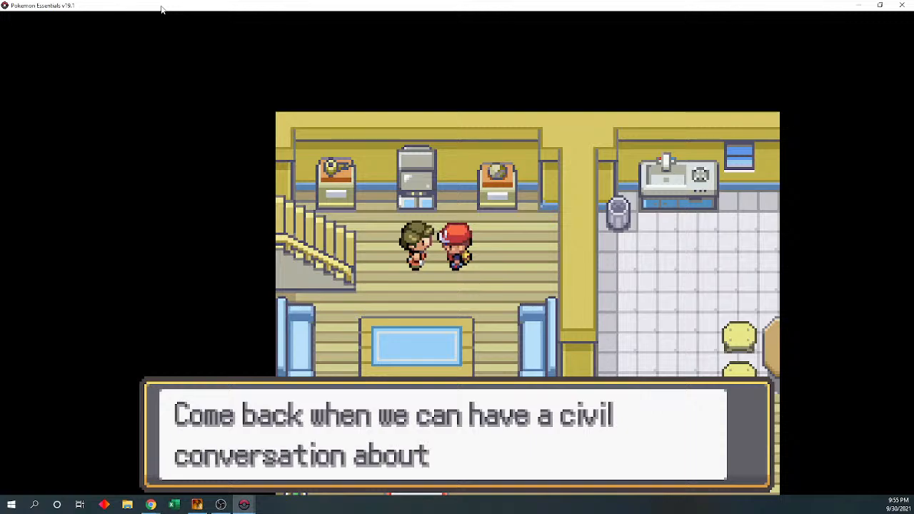
key("Return")
key("Down")
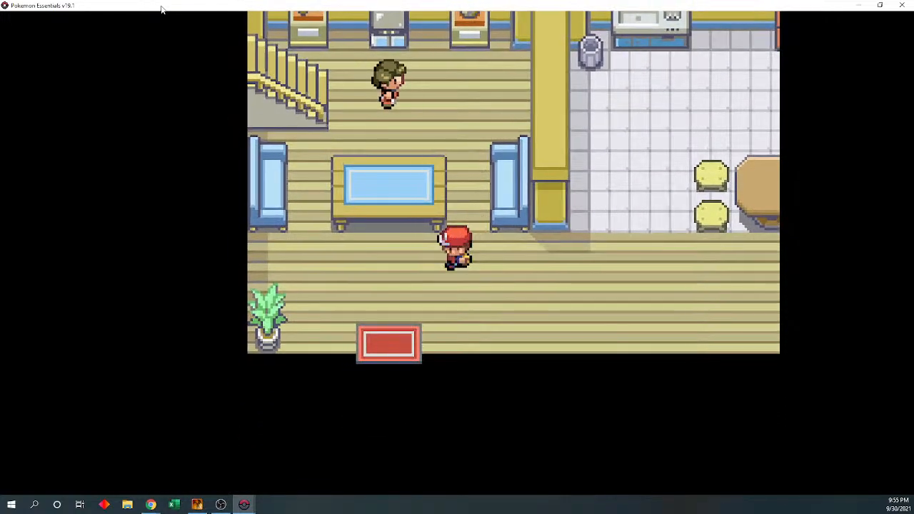
key("Down")
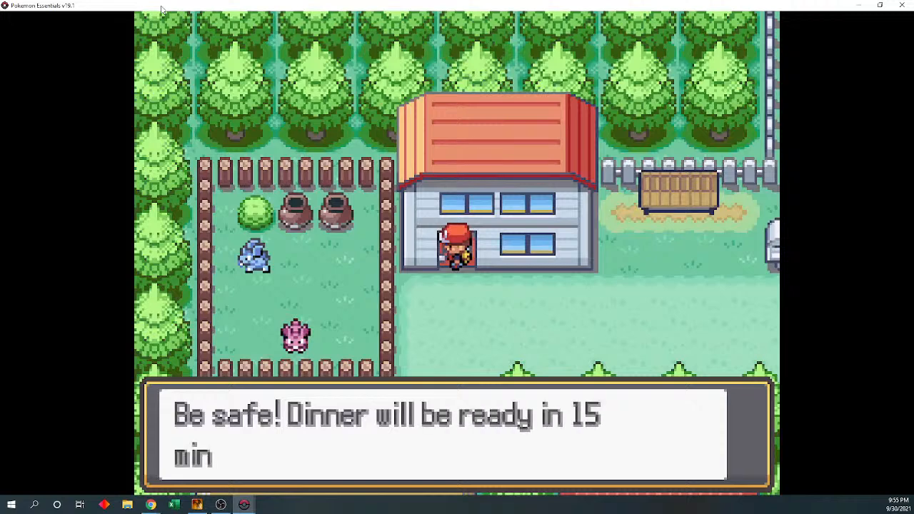
key("c")
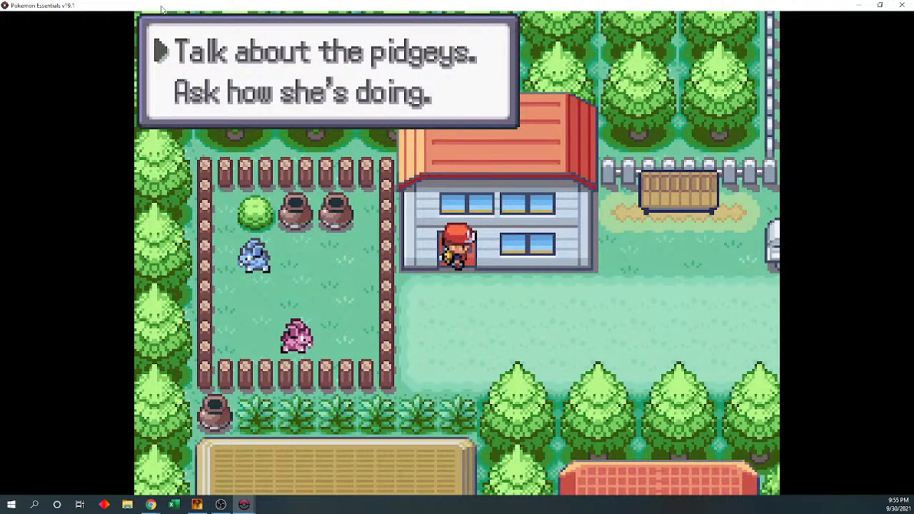
left_click(902, 5)
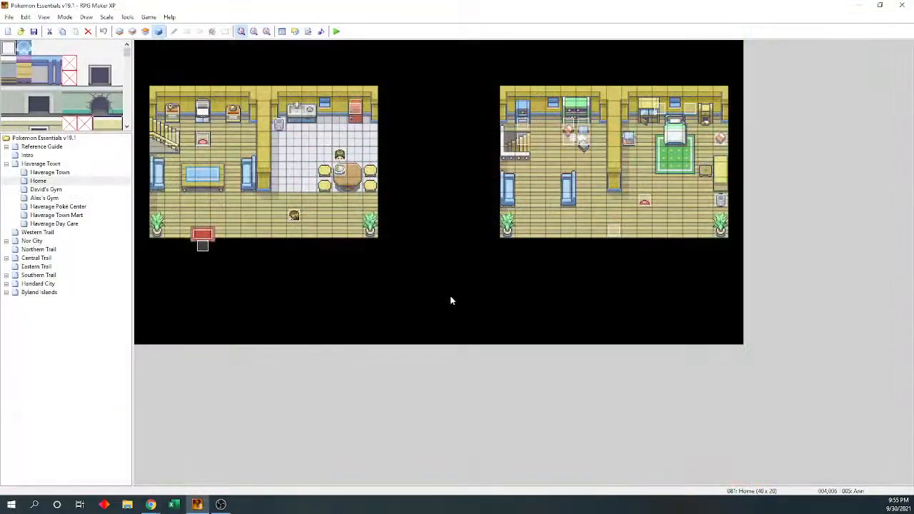
Remove one Move Down from the player's exit route on page 2 of the Home cutscene event EV024
double_click(309, 186)
left_click(343, 141)
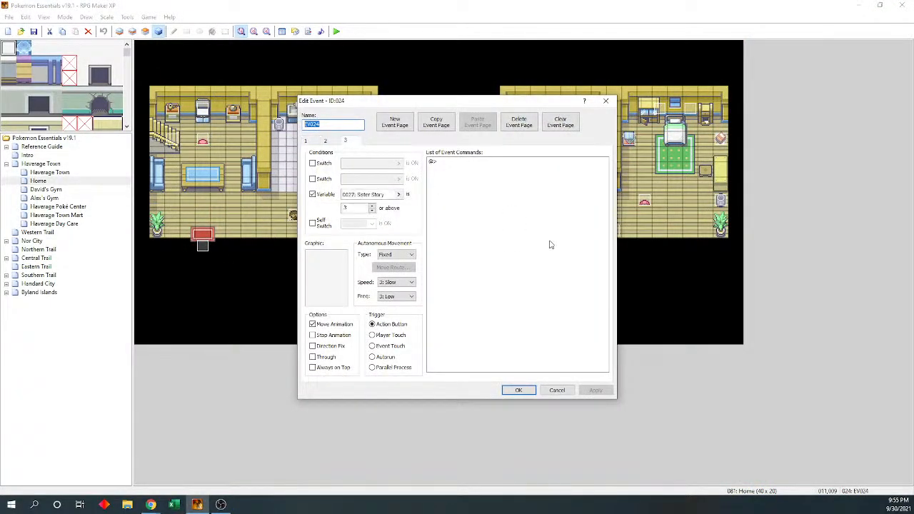
left_click_drag(601, 183, 621, 319)
double_click(580, 260)
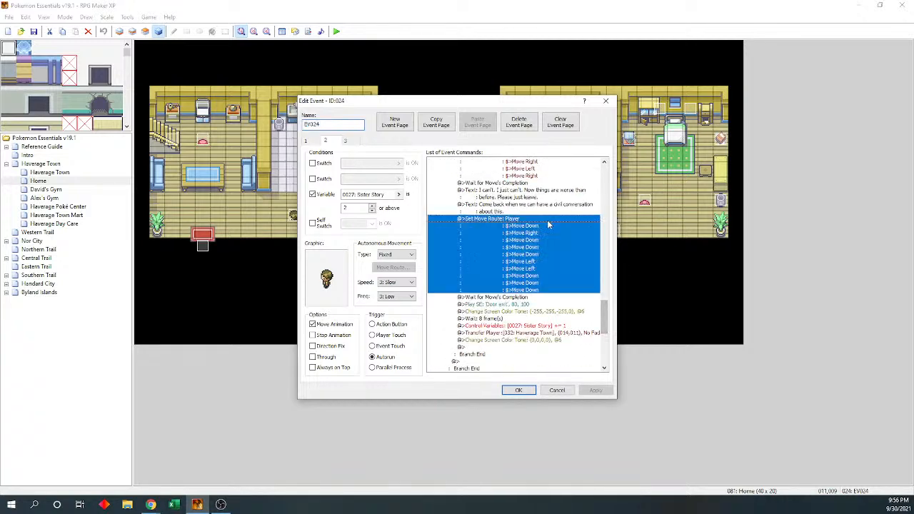
left_click(404, 257)
key("Delete")
left_click(607, 354)
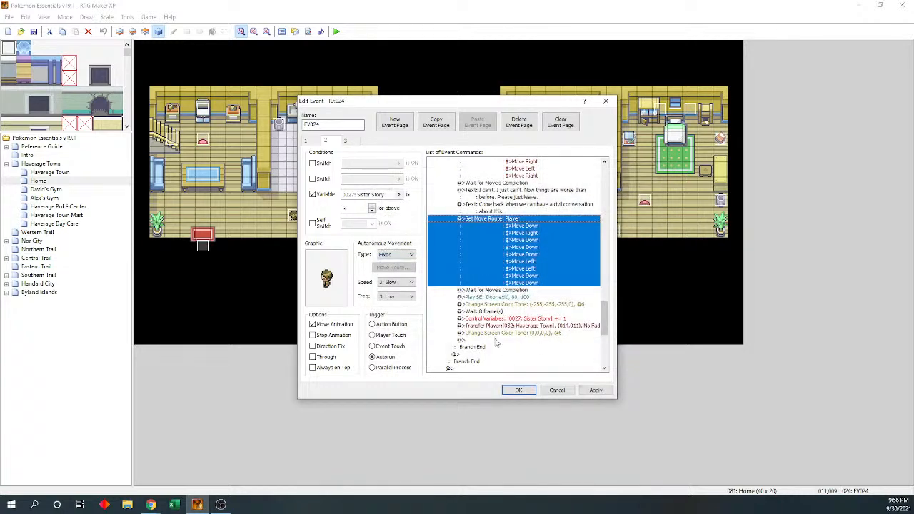
left_click(519, 390)
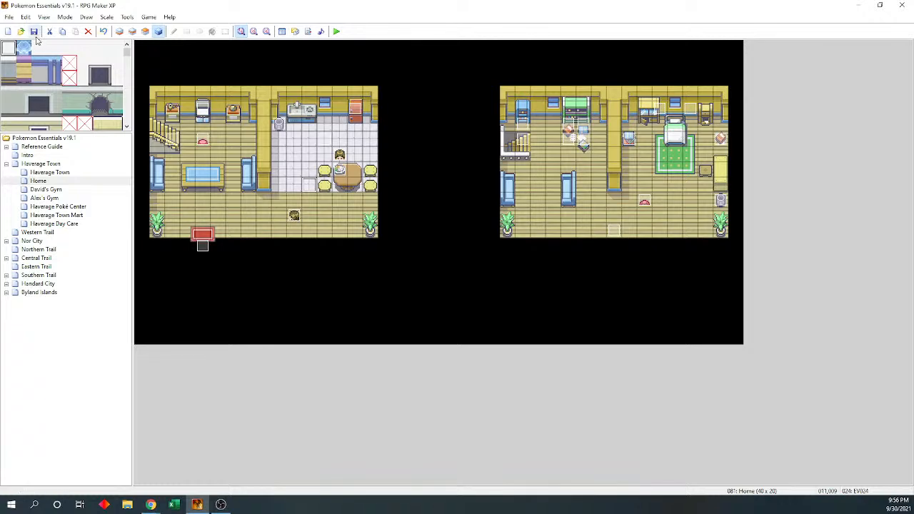
Open the cutscene event EV029 on the dark-roofed house in the Haverage Town map
left_click(56, 165)
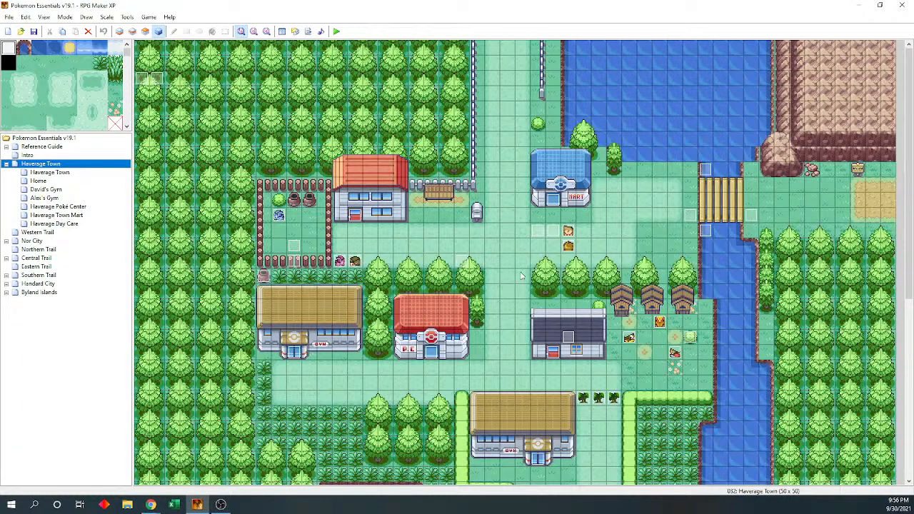
double_click(568, 336)
scroll(598, 191, "down", 15)
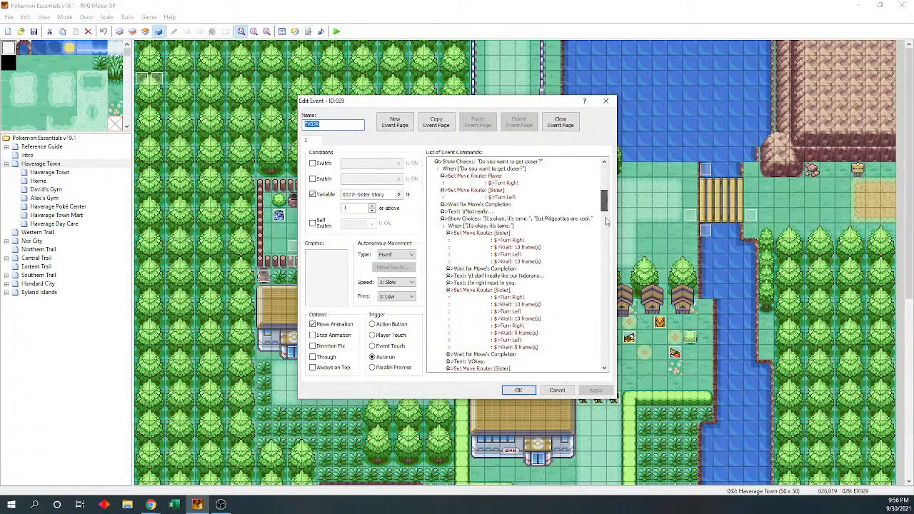
Try deleting the Erase Event command at the end of EV029's command list, and put it back
left_click(525, 369)
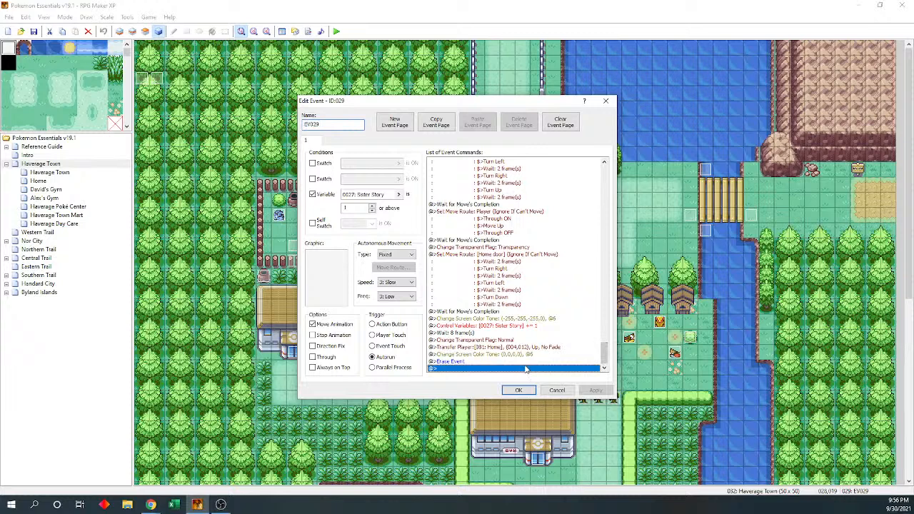
left_click(520, 361)
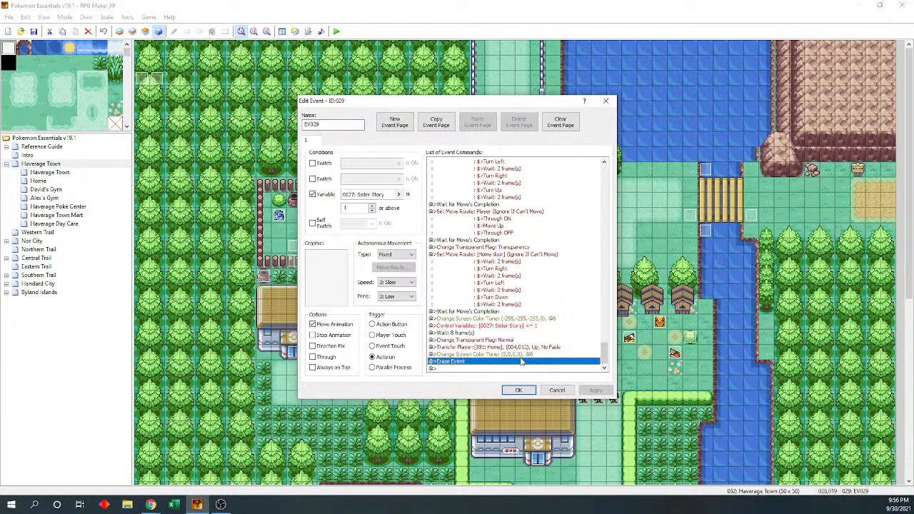
key("Delete")
left_click(522, 361)
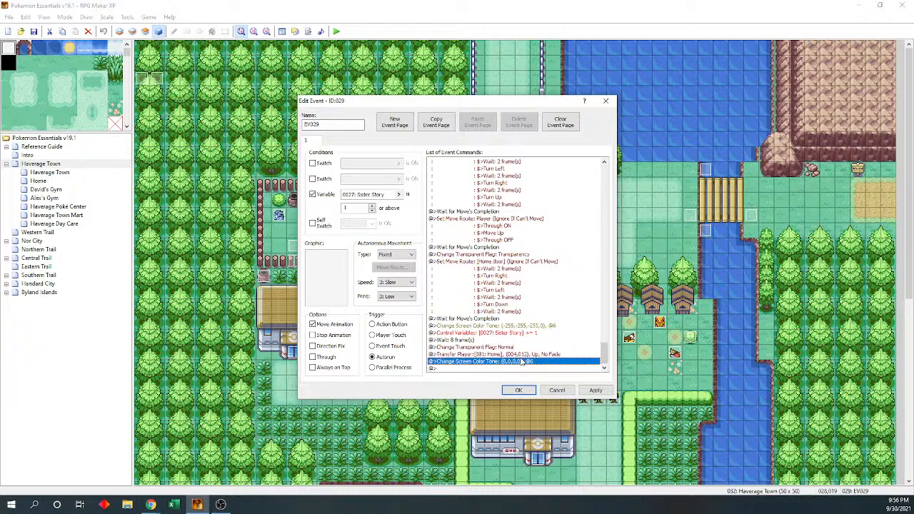
key("Down")
key("Up")
key("Down")
key("ctrl+v")
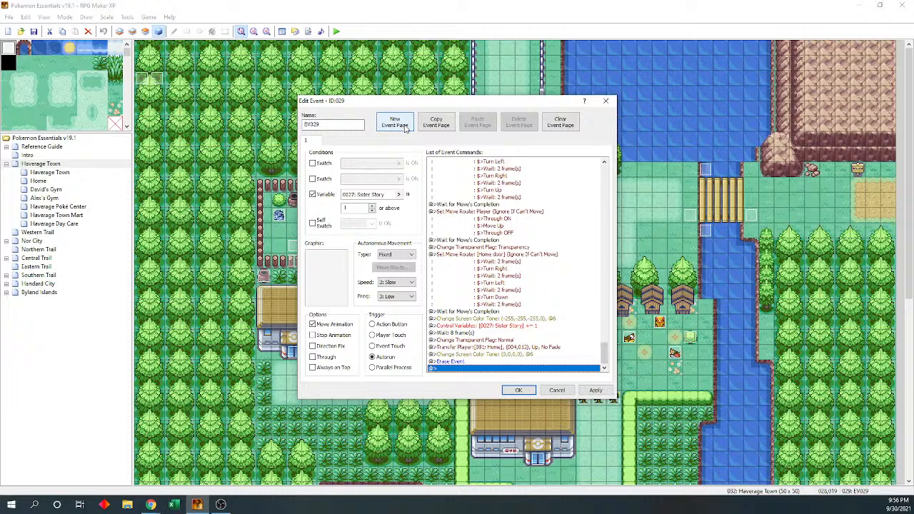
Add a second page to EV029 that requires the variable 0027: Sister Story to be 2 or above
left_click(395, 122)
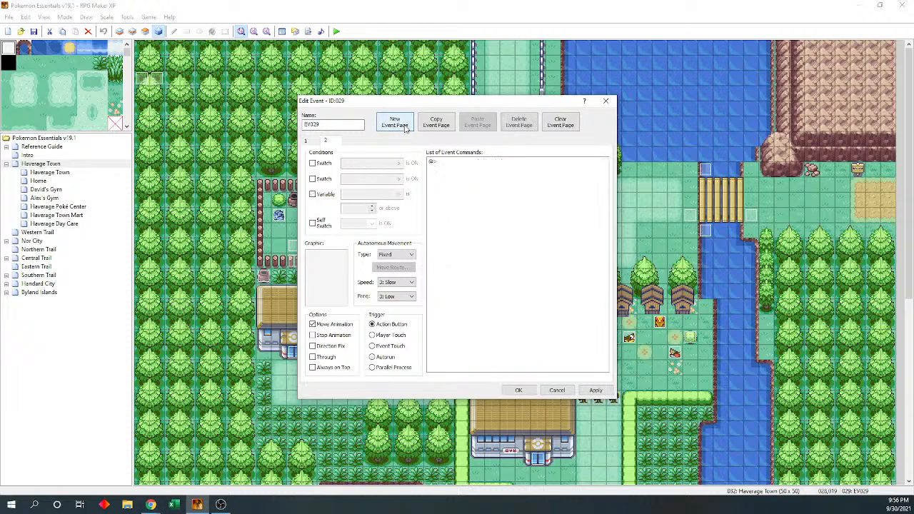
left_click(312, 194)
left_click(398, 194)
left_click(427, 181)
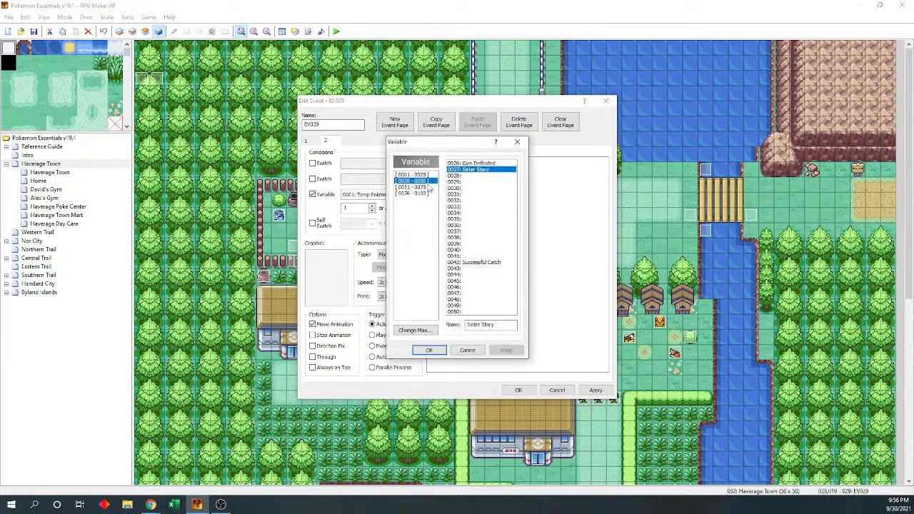
left_click(430, 349)
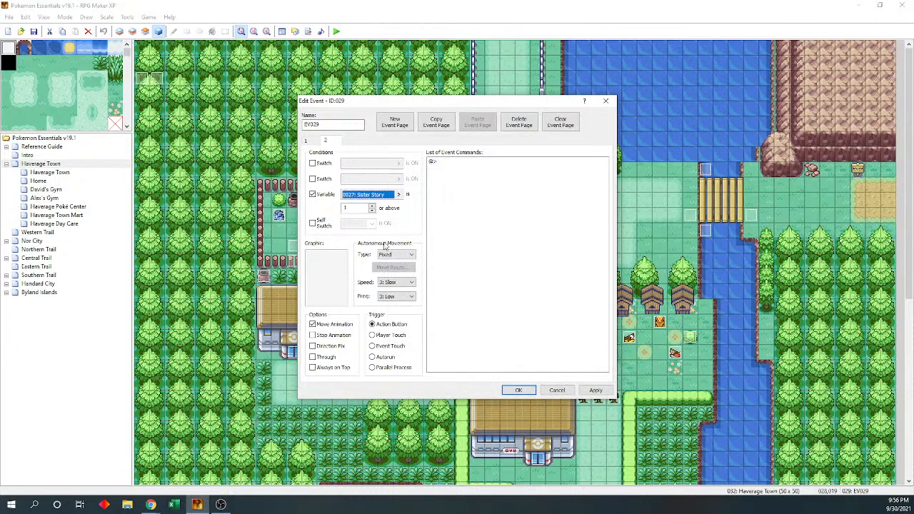
left_click(372, 206)
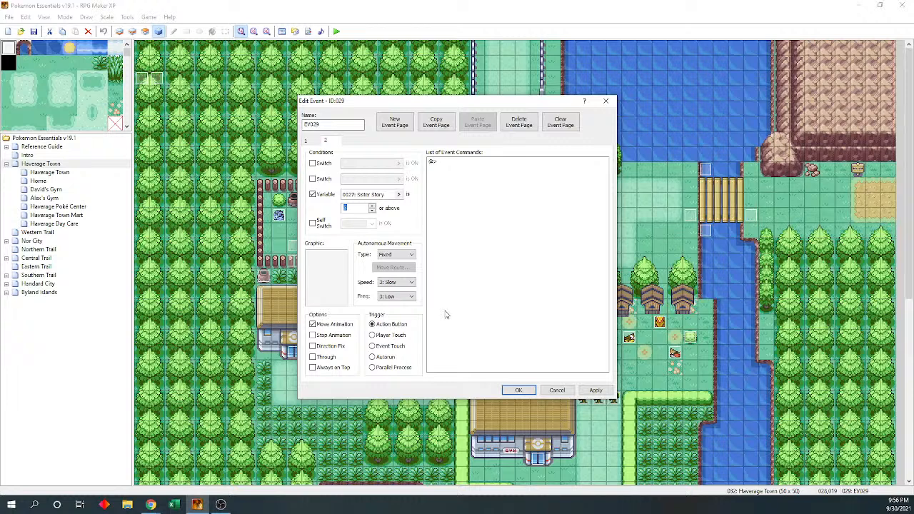
Check the closing commands on page 1 of EV029 and save the event with its blank second page
left_click(309, 141)
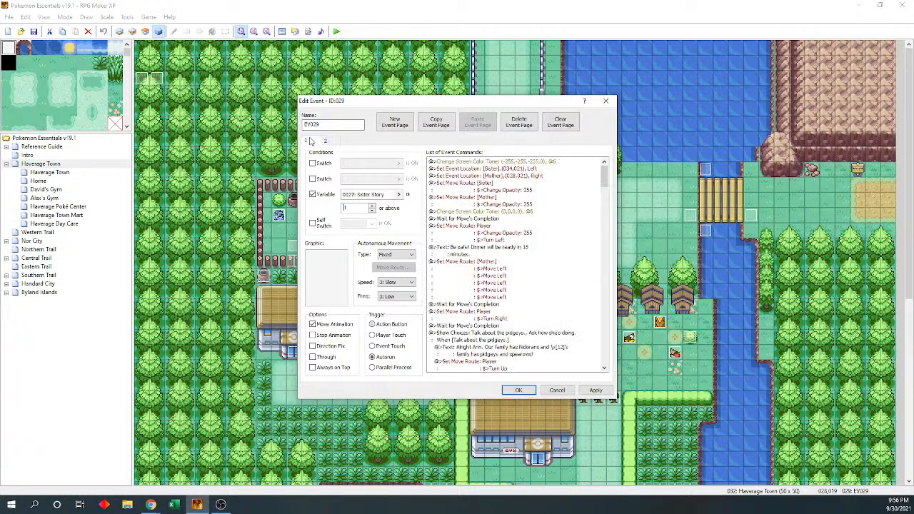
left_click_drag(604, 178, 618, 371)
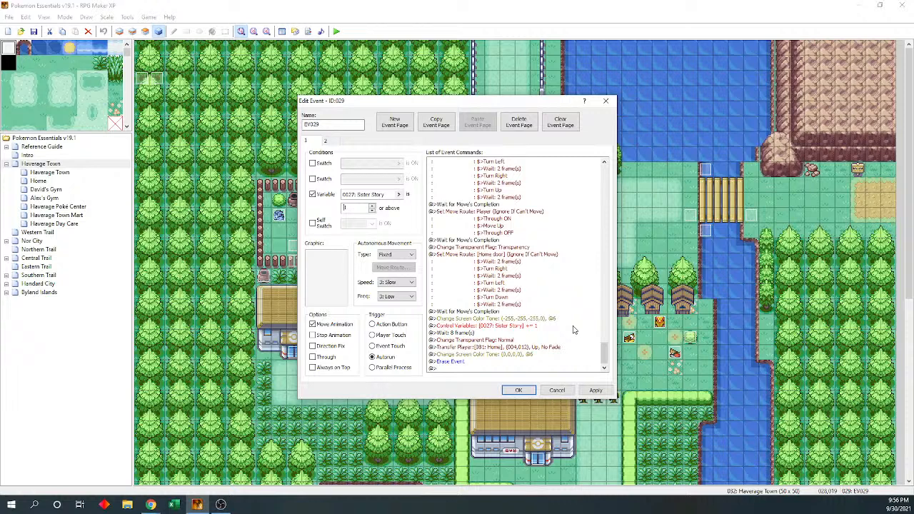
left_click(325, 142)
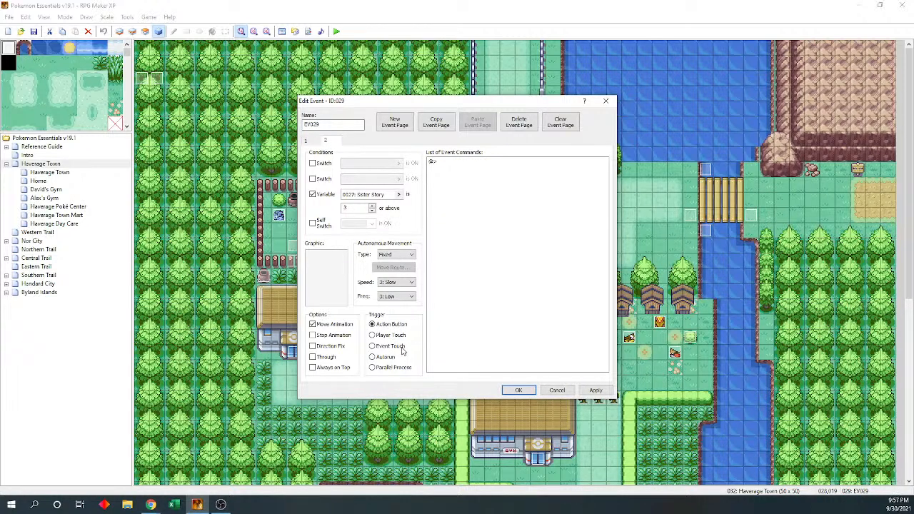
left_click(516, 390)
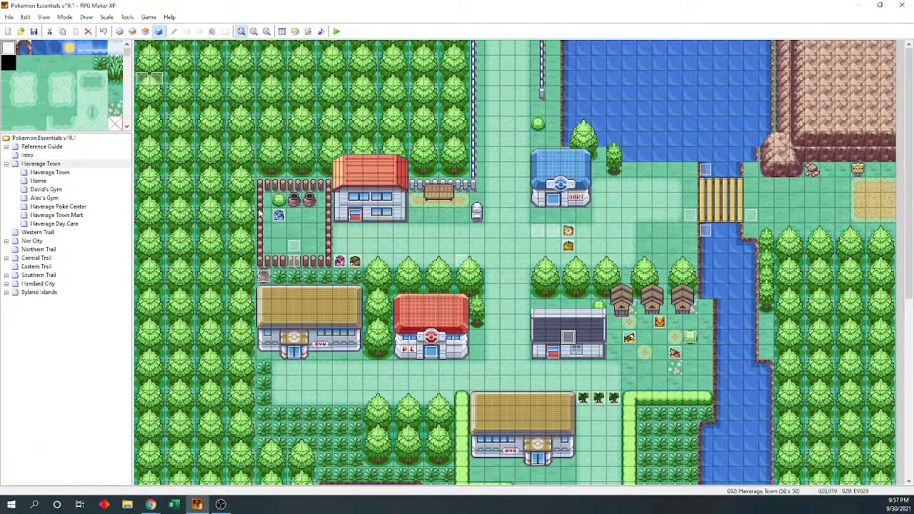
Open the cutscene event EV024 in the Home map and review the conditions and triggers of pages 2 and 3
left_click(61, 181)
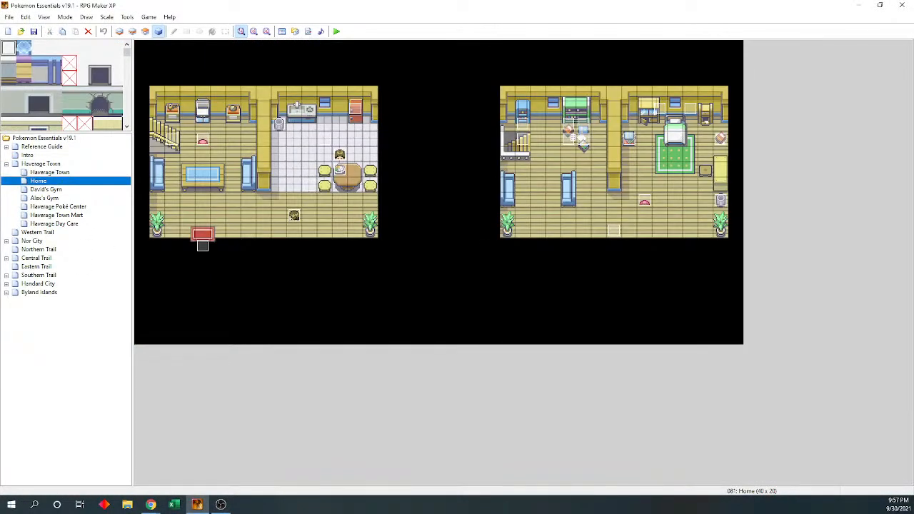
left_click(294, 230)
double_click(310, 186)
left_click(327, 141)
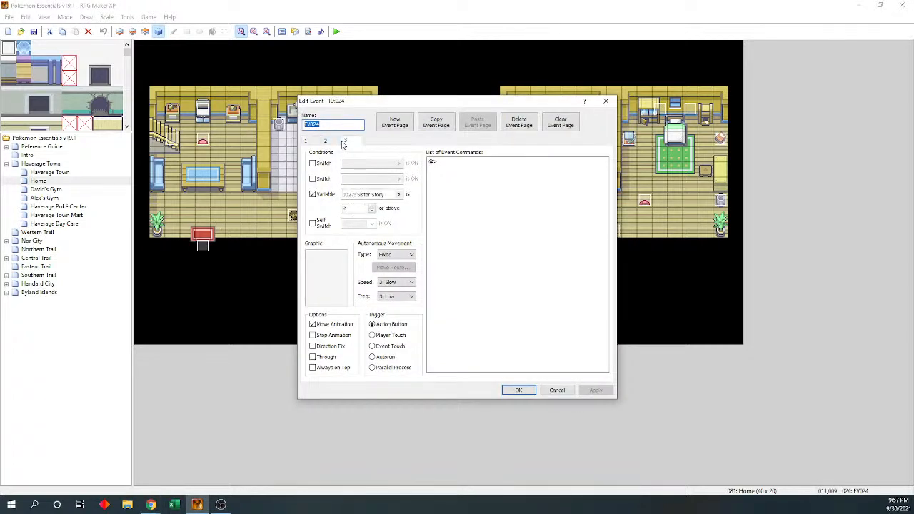
left_click(345, 141)
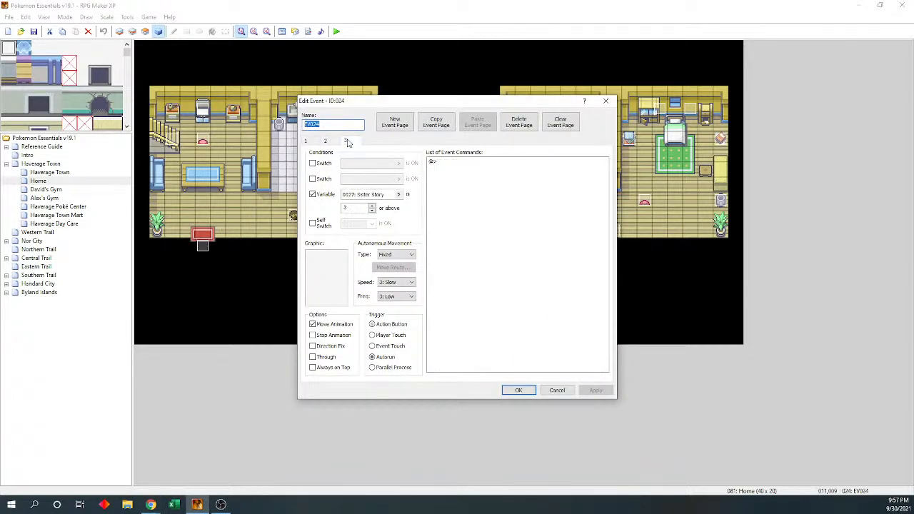
left_click(519, 390)
Review all four pages of the sister's event, ID 005, in the downstairs living room of Home
double_click(203, 141)
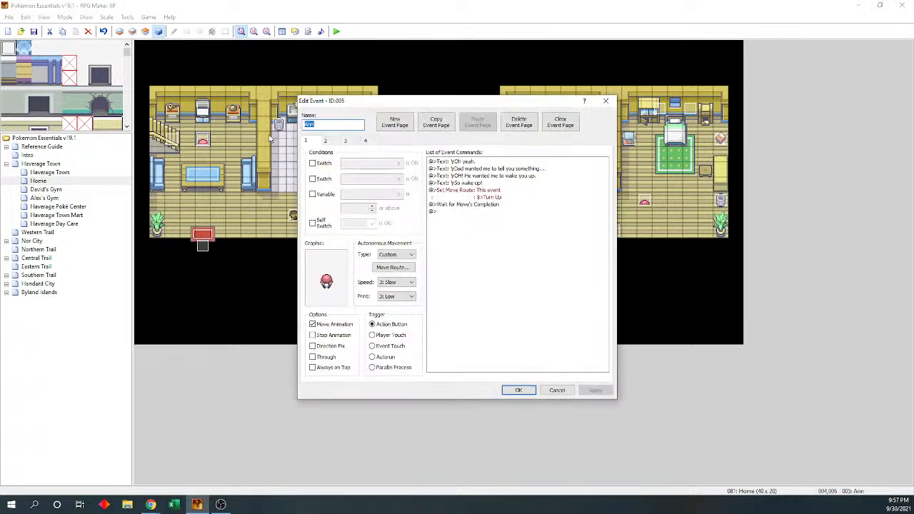
left_click(332, 141)
left_click(346, 141)
left_click(367, 140)
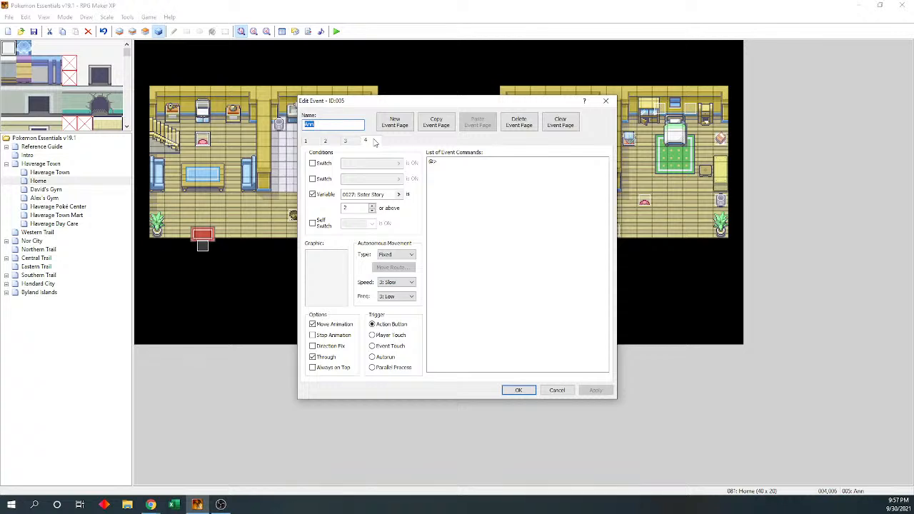
left_click(345, 141)
left_click(325, 140)
left_click(306, 141)
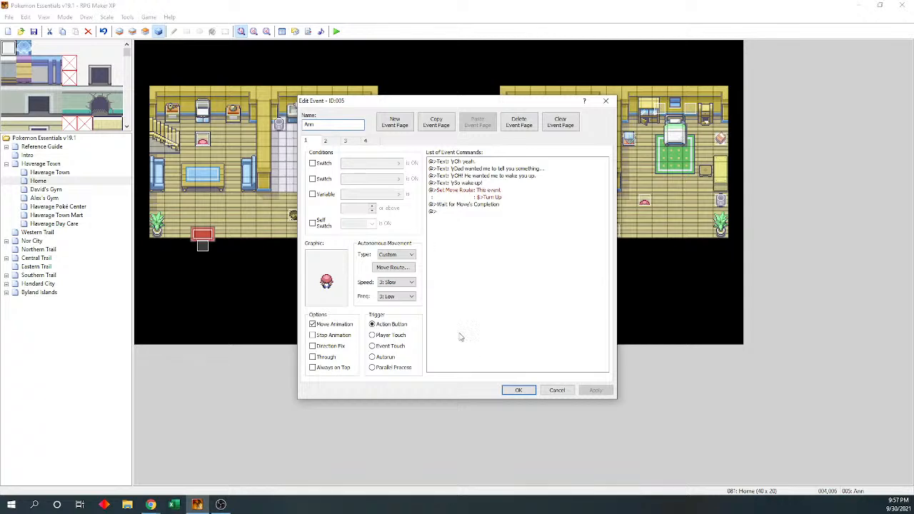
left_click(330, 143)
left_click(345, 143)
left_click(365, 140)
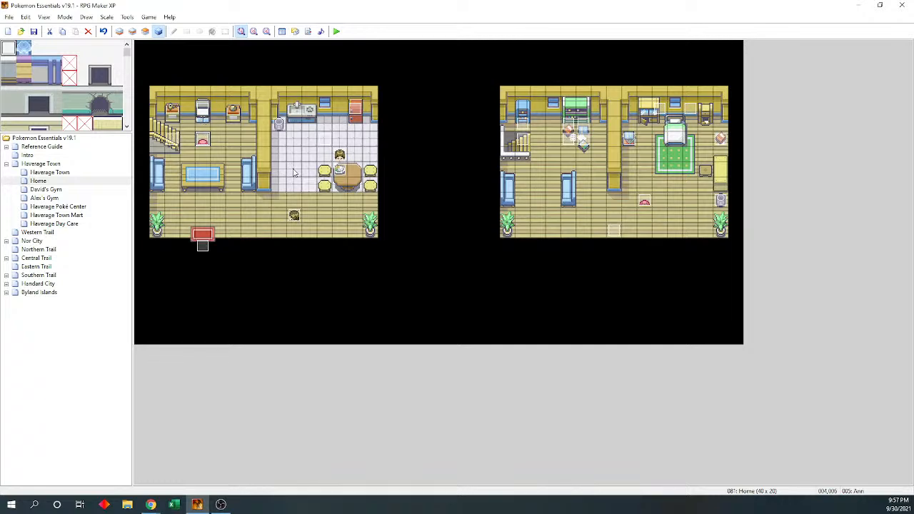
Review pages 3 and 4 of the event EV006 beside the kitchen table
double_click(340, 155)
left_click(345, 141)
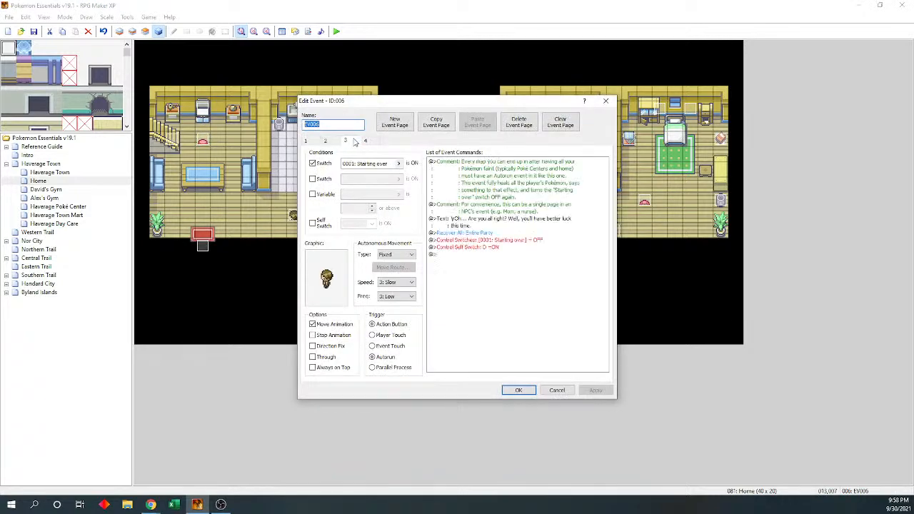
left_click(366, 141)
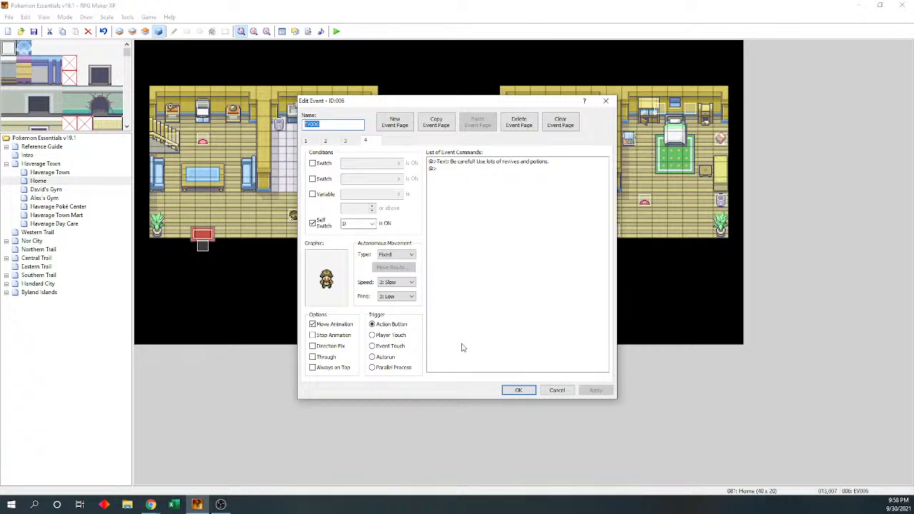
left_click(517, 389)
Compare the three pages of the character event EV020 below the kitchen on the Home map's ground floor
double_click(294, 214)
left_click(325, 141)
left_click(346, 145)
left_click(329, 144)
left_click(310, 143)
left_click(326, 143)
left_click(345, 142)
left_click(508, 392)
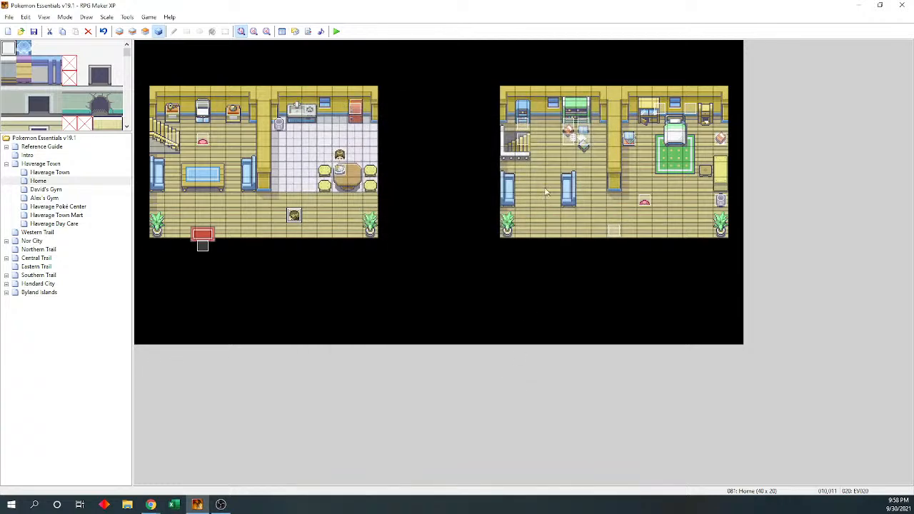
Recheck the Sister Story condition on page 4 of the sister's downstairs event, ID 005
double_click(204, 140)
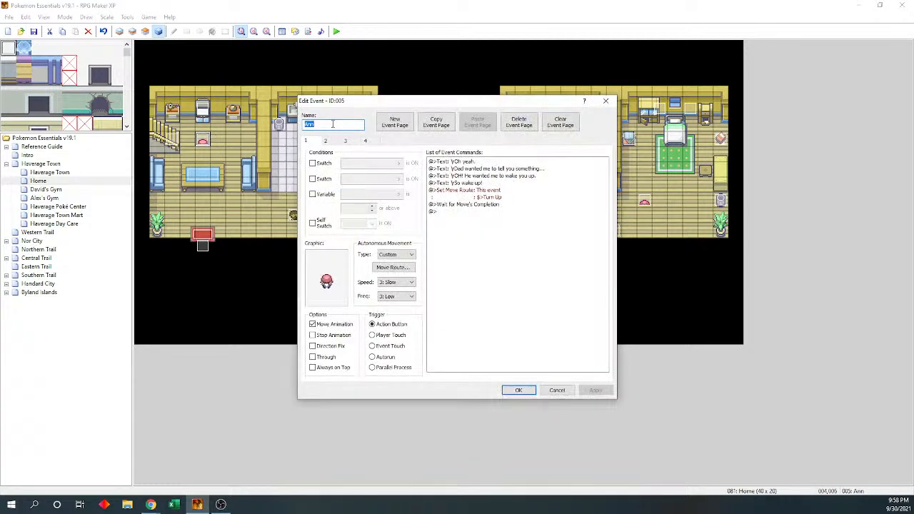
left_click(360, 145)
left_click(365, 142)
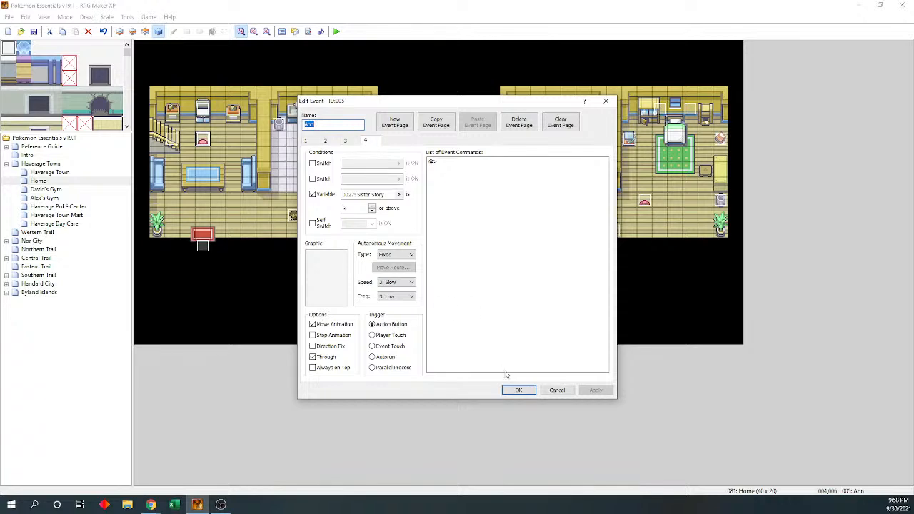
left_click(515, 390)
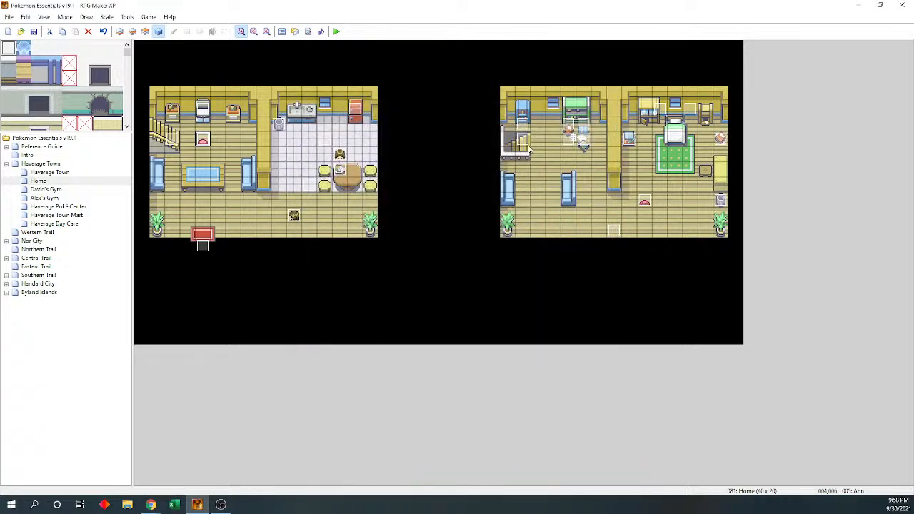
Review the conditions on both pages of the sister's upstairs bedroom event EV021
double_click(650, 203)
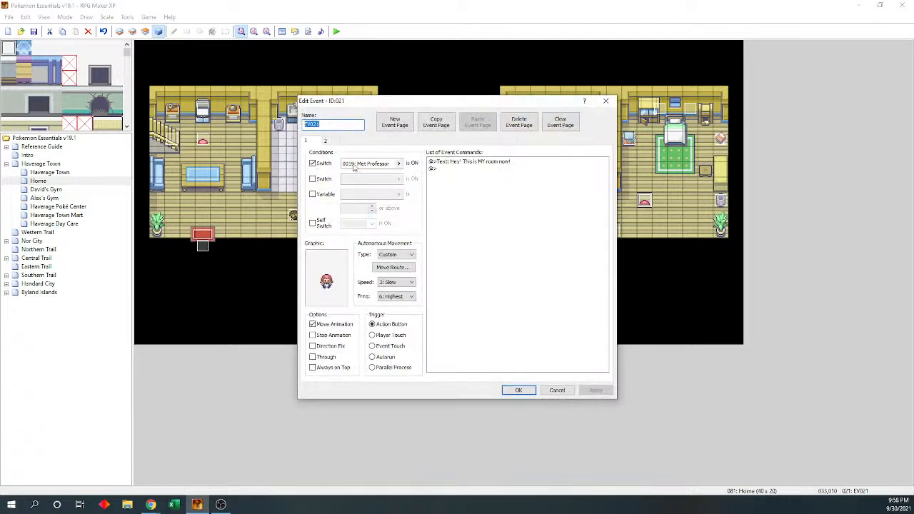
left_click(331, 142)
left_click(307, 141)
left_click(327, 141)
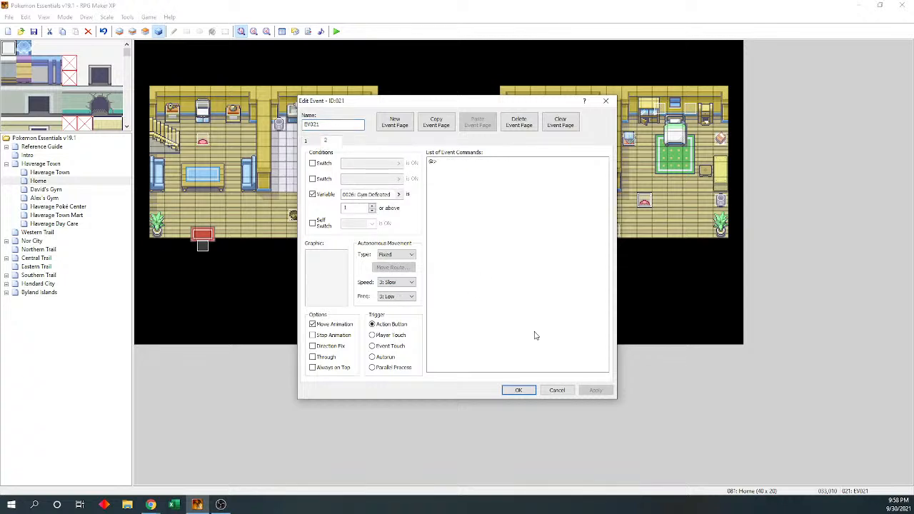
left_click(520, 391)
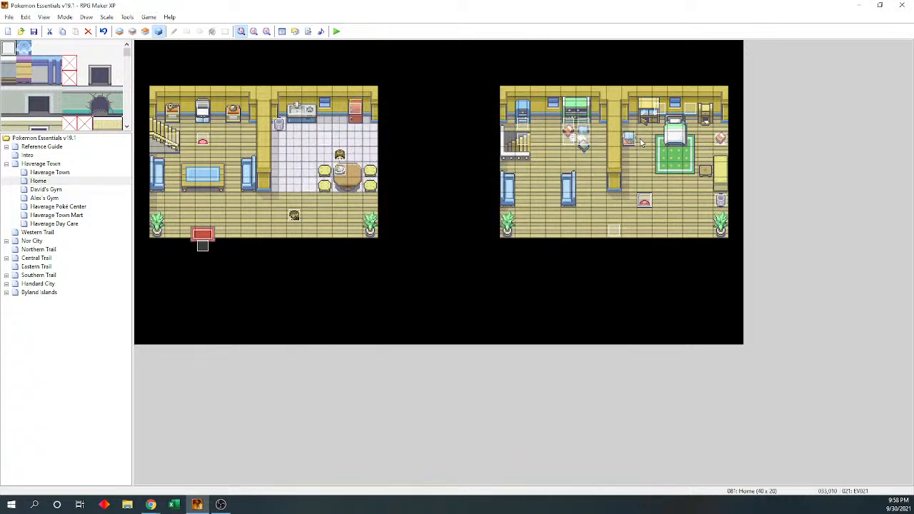
Create event EV025 at tile 030,006 upstairs in Home, with a second page conditioned on variable 0027: Sister Story
double_click(600, 138)
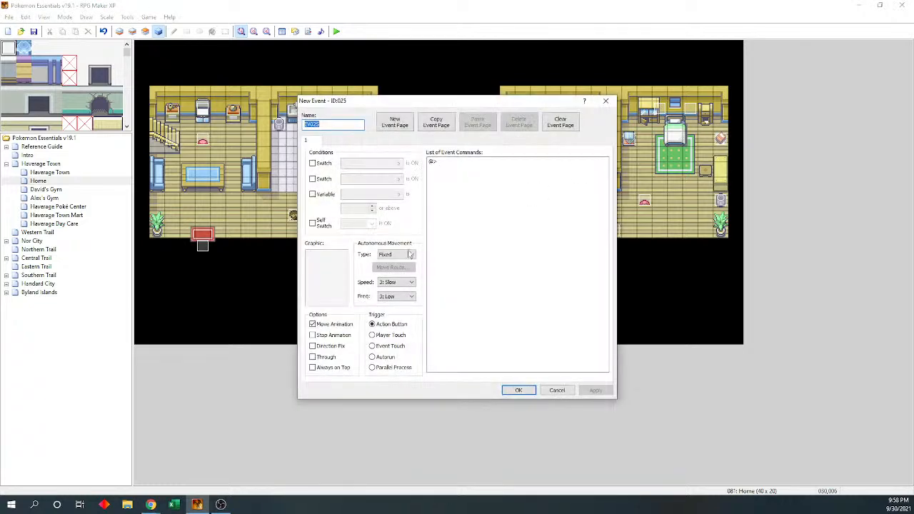
left_click(394, 123)
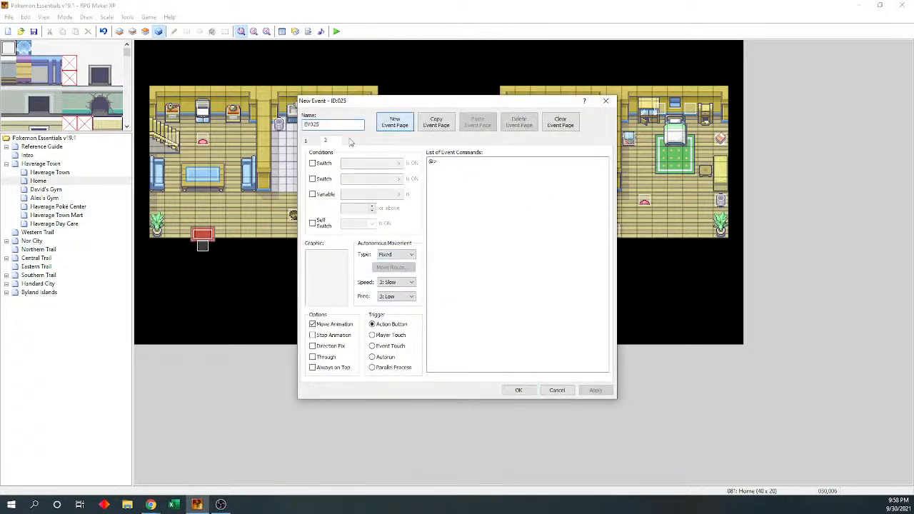
left_click(312, 194)
left_click(398, 194)
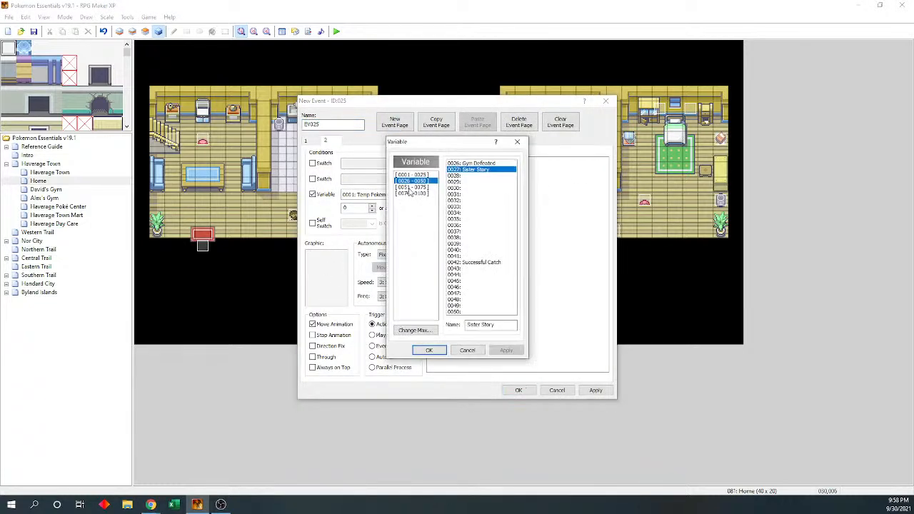
left_click(426, 349)
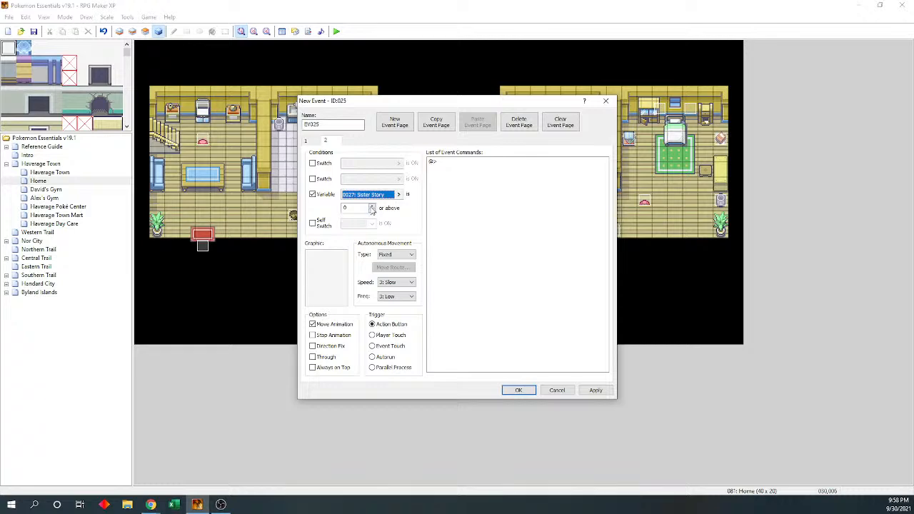
left_click(345, 208)
Set page 2's Sister Story condition to 3 or above and give EV025 the trainer_TWINS character graphic
double_click(319, 287)
left_click_drag(392, 177, 394, 253)
left_click(366, 172)
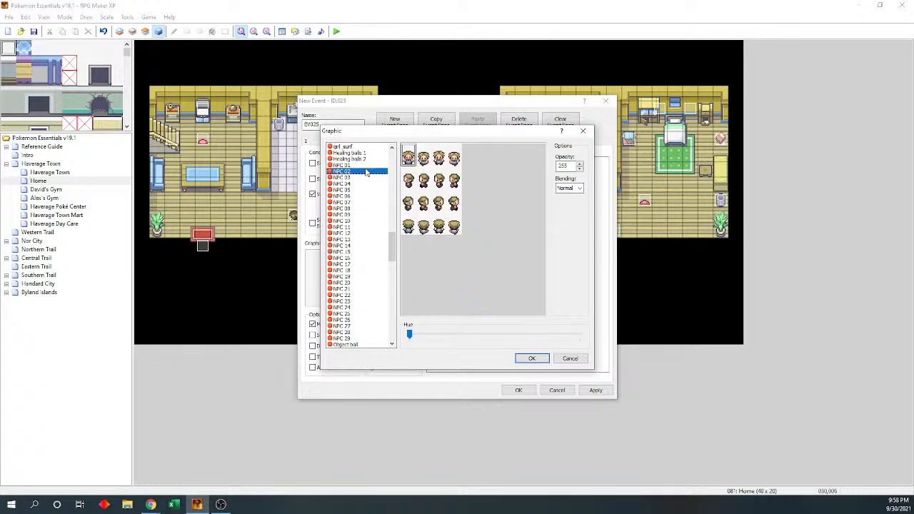
key("Down")
key("Down")
key("Down")
key("Down")
key("Down")
key("Down")
key("Down")
key("Down")
key("Down")
key("Down")
key("Down")
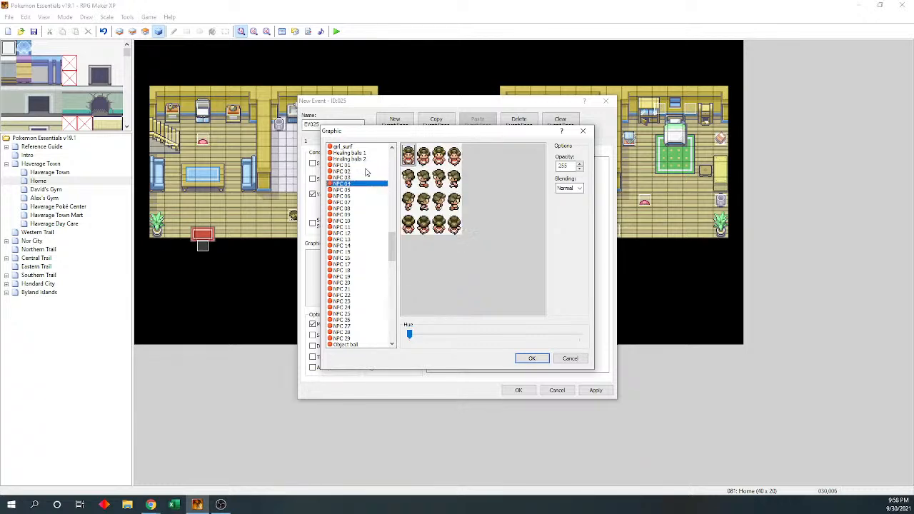
key("Down")
key("Down")
key("Down")
key("Down")
key("Down")
key("Down")
key("Down")
key("Down")
key("Down")
key("Down")
key("Down")
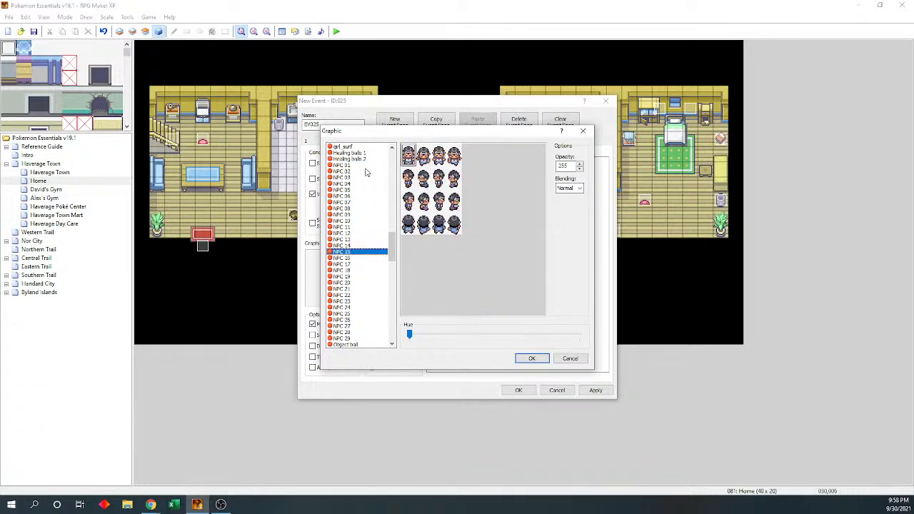
key("Down")
key("Down")
key("Down")
key("Down")
key("Down")
key("Down")
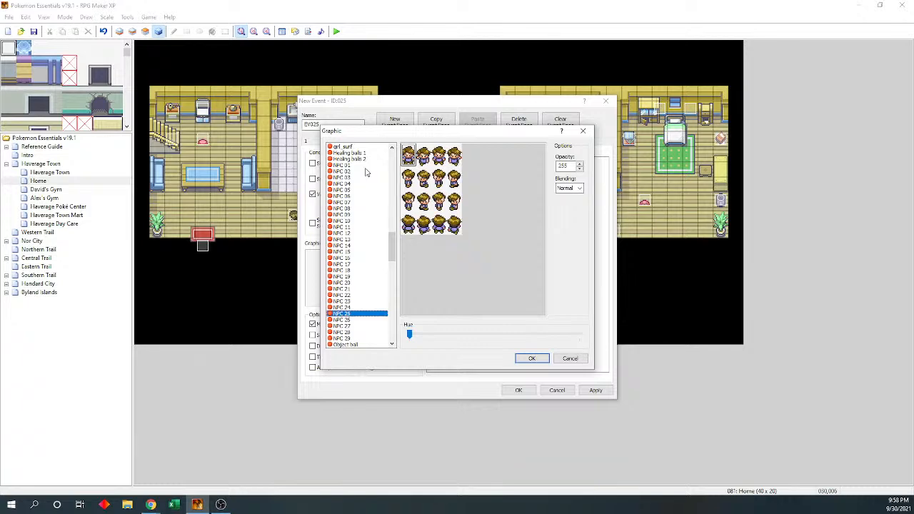
key("Down")
key("Down")
key("Down")
key("Down")
key("Down")
key("Down")
key("Down")
key("Down")
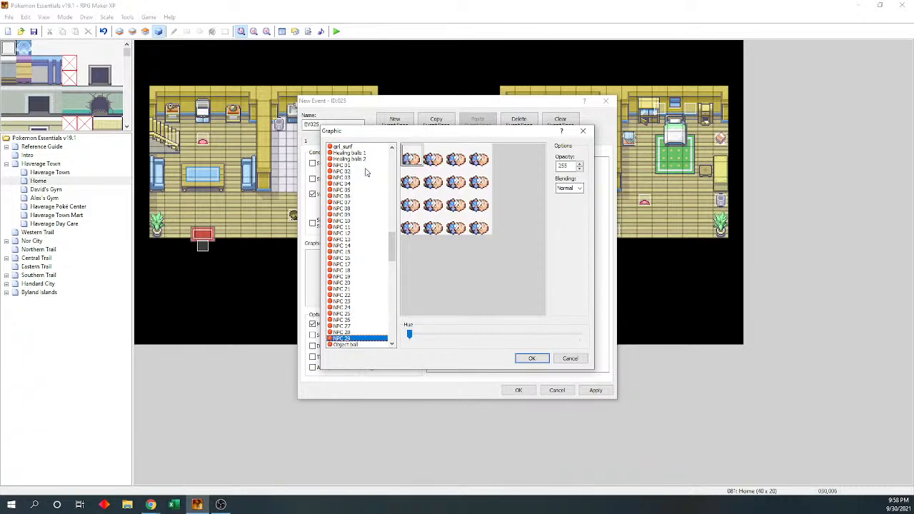
key("Down")
key("Down")
key("Down")
key("Down")
key("Down")
key("Down")
key("Down")
key("Down")
key("Down")
key("Down")
key("Down")
key("Down")
key("Down")
key("Down")
key("Down")
key("Down")
key("Down")
key("Down")
key("Down")
key("Down")
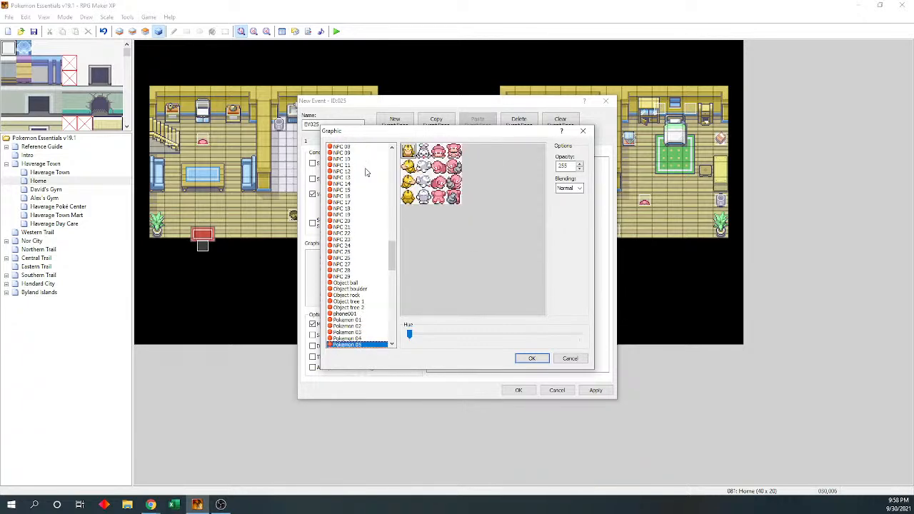
key("Up")
key("Up")
key("Up")
key("Up")
key("Up")
key("Up")
key("Up")
key("Up")
key("Up")
key("Up")
key("Up")
key("Up")
key("Up")
key("Up")
key("Up")
key("Up")
key("Up")
key("Up")
key("Up")
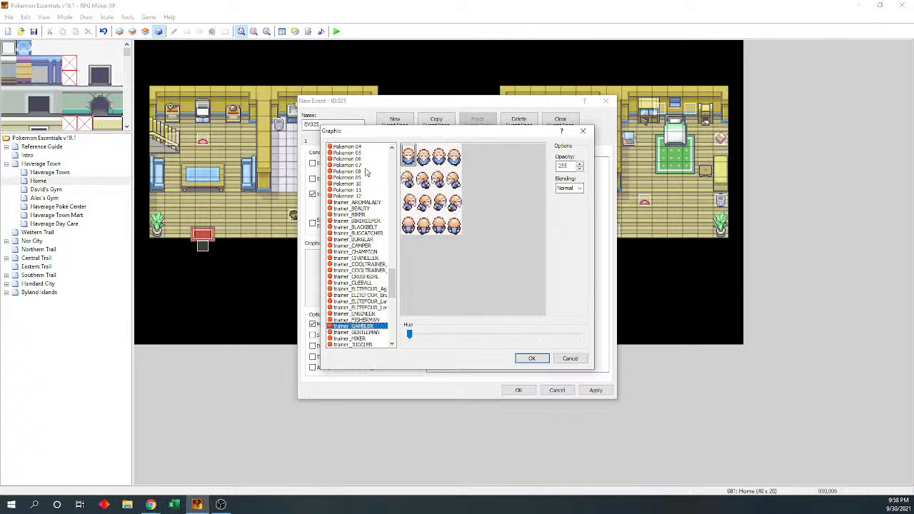
key("Down")
key("Down")
key("Down")
key("Down")
key("Down")
key("Down")
key("Down")
key("Down")
key("Down")
key("Down")
key("Down")
key("Down")
key("Down")
key("Down")
key("Down")
key("Down")
key("Down")
key("Down")
key("Down")
key("Down")
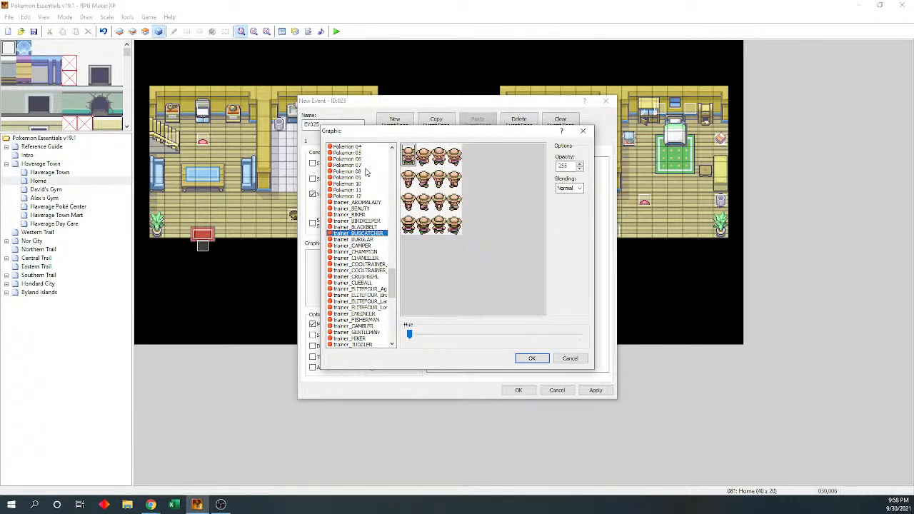
key("Down")
key("Down")
key("Down")
key("Down")
key("Down")
key("Down")
key("Down")
key("Down")
key("Down")
key("Down")
key("Down")
key("Down")
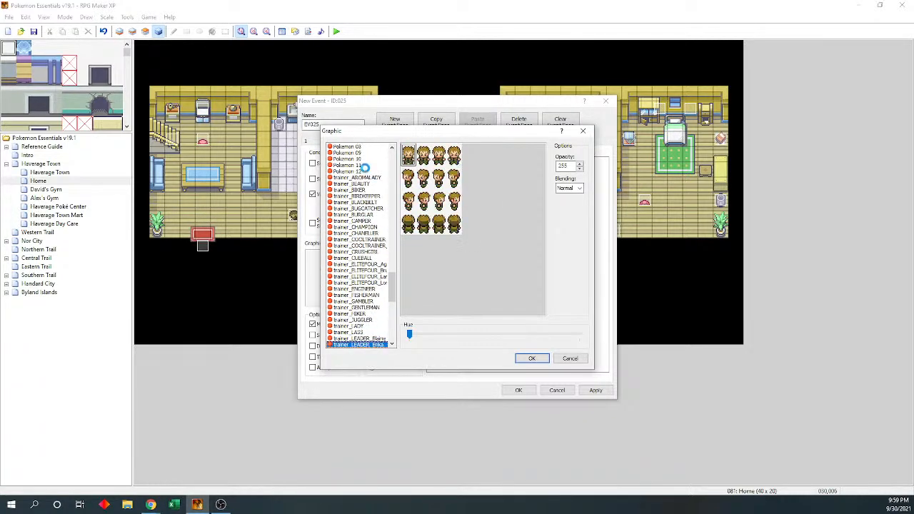
key("Down")
key("Down")
key("Down")
key("Down")
key("Down")
key("Down")
key("Down")
key("Down")
key("Down")
key("Down")
key("Down")
key("Down")
key("Down")
key("Down")
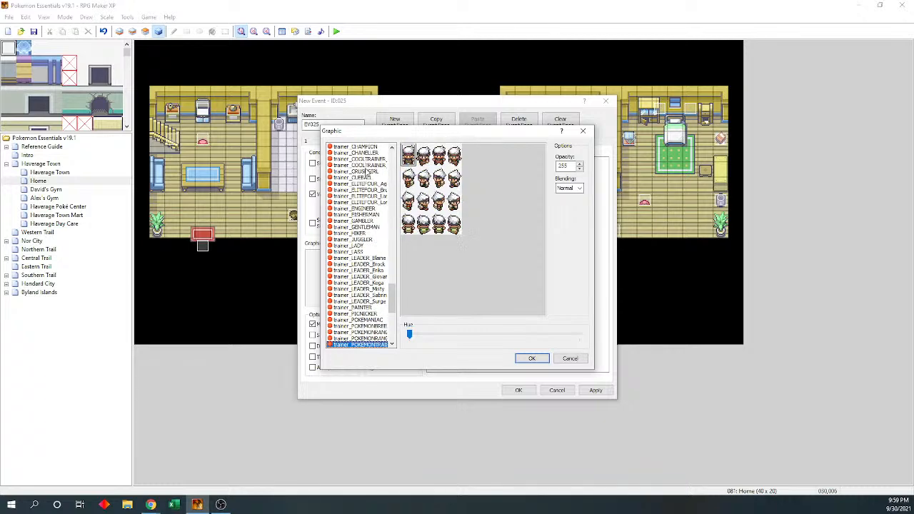
key("Down")
key("Down")
key("Down")
key("Down")
key("Down")
key("Down")
key("Down")
key("Down")
key("Down")
key("Down")
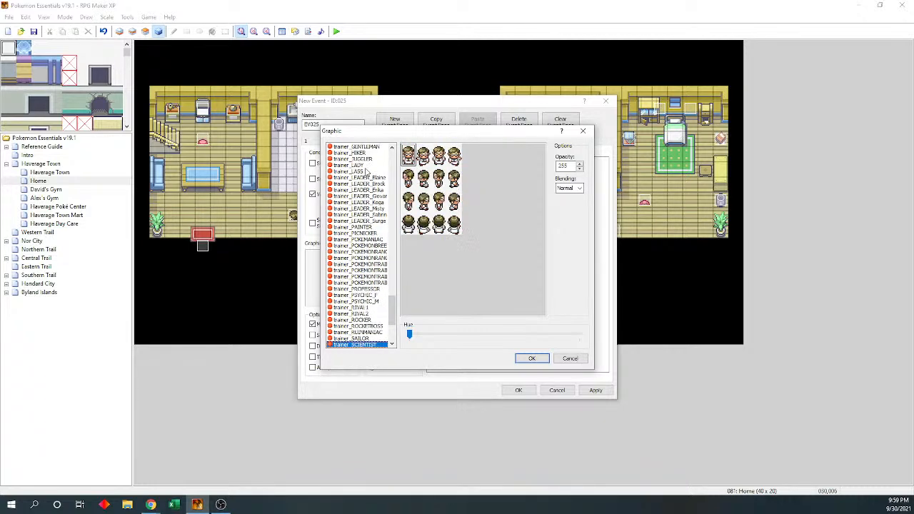
key("Down")
key("Down")
key("Down")
key("Down")
key("Down")
key("Down")
key("Down")
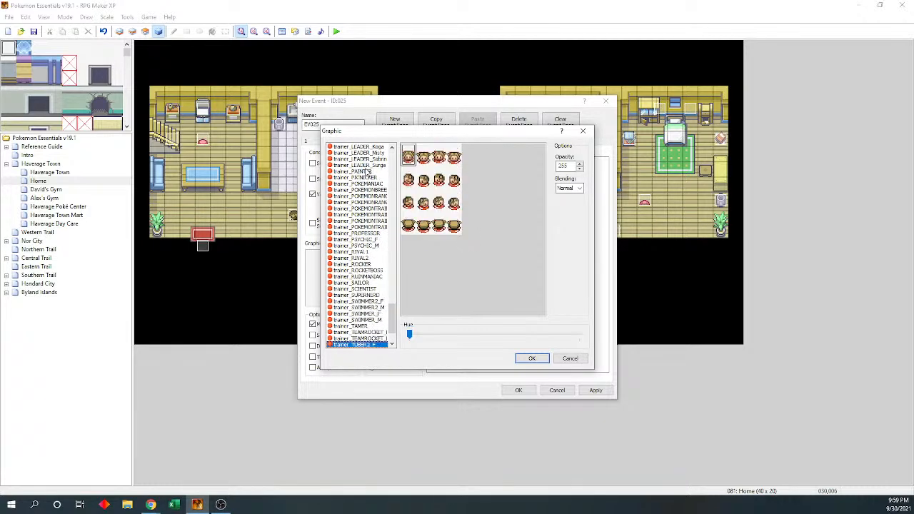
key("Up")
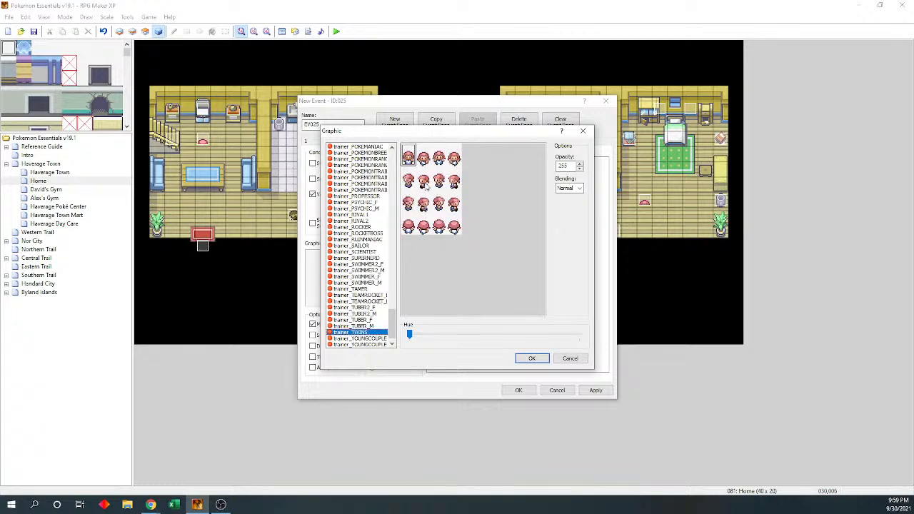
left_click(530, 358)
Add the message "Not now. I'm reading a book!" to page 2 of EV025 and save the new event
left_click_drag(444, 104, 295, 192)
double_click(314, 265)
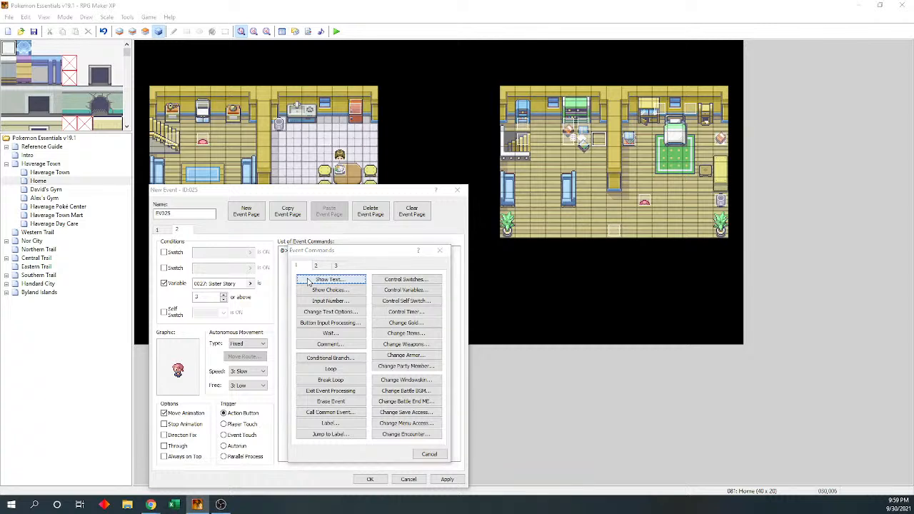
left_click(318, 279)
type("Not now. I'm reading a book")
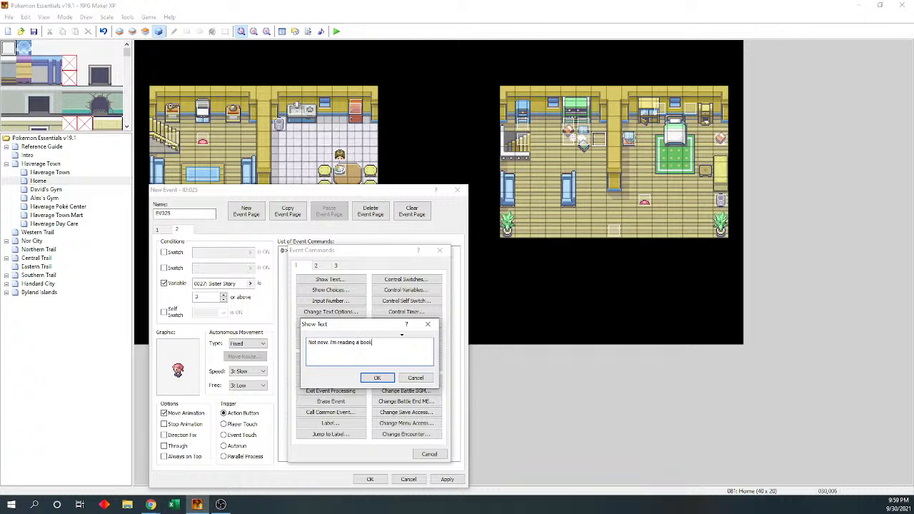
type("!")
left_click(374, 377)
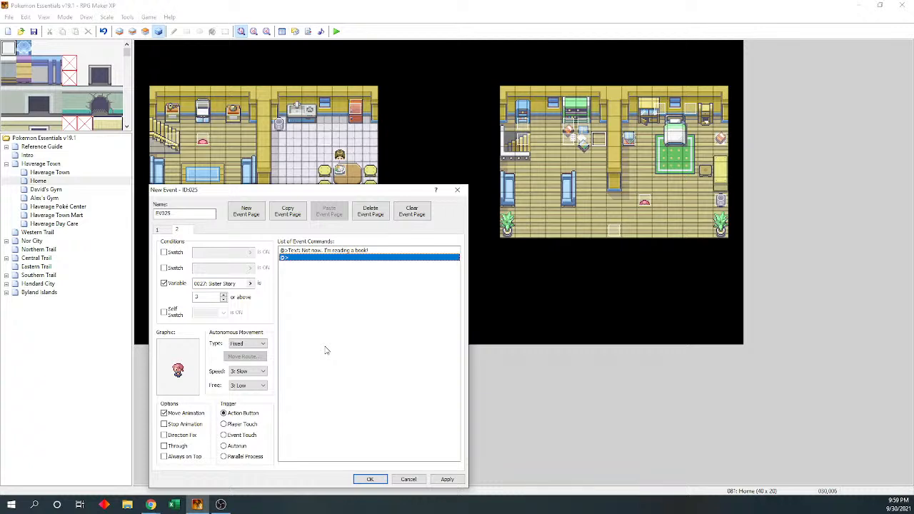
left_click(368, 479)
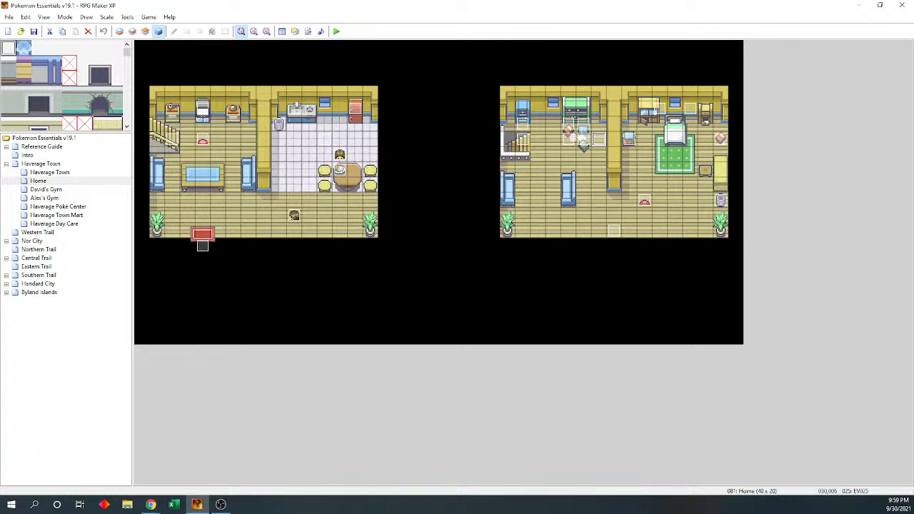
Capitalize "Pokemon" in the phrase "going to HATE Pokemon now..." in the message on page 2 of event EV024 in Home
left_click(292, 246)
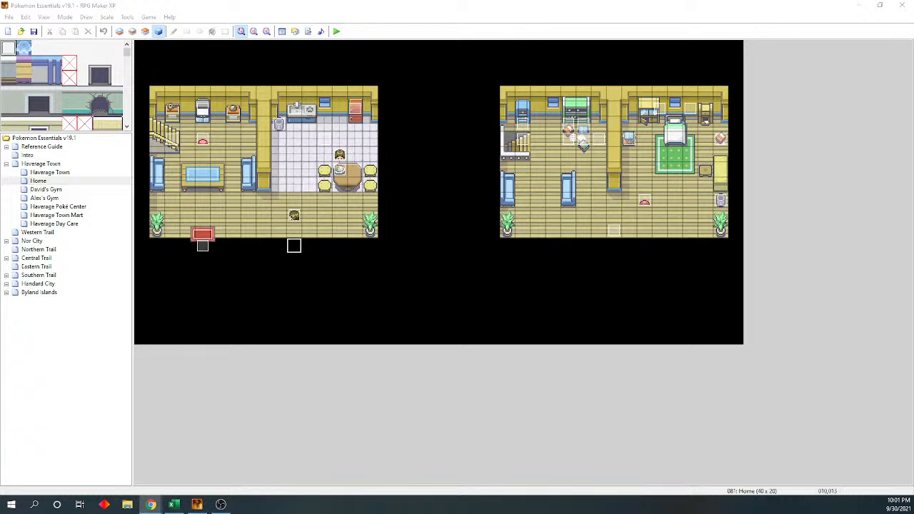
double_click(309, 184)
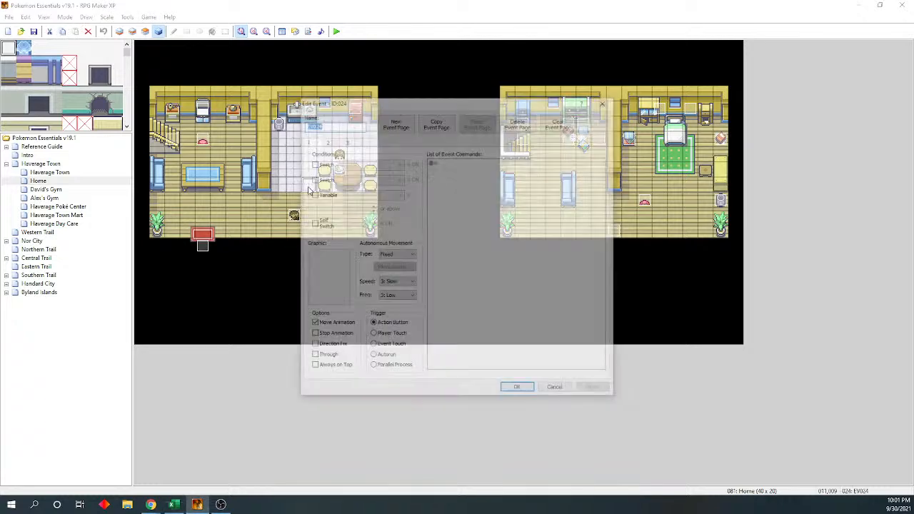
left_click(325, 141)
left_click_drag(601, 188, 603, 239)
left_click(527, 271)
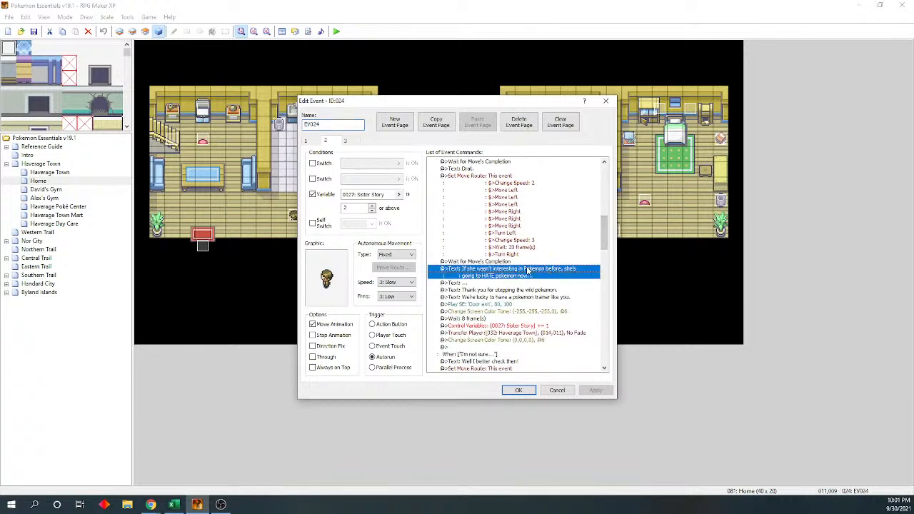
double_click(500, 277)
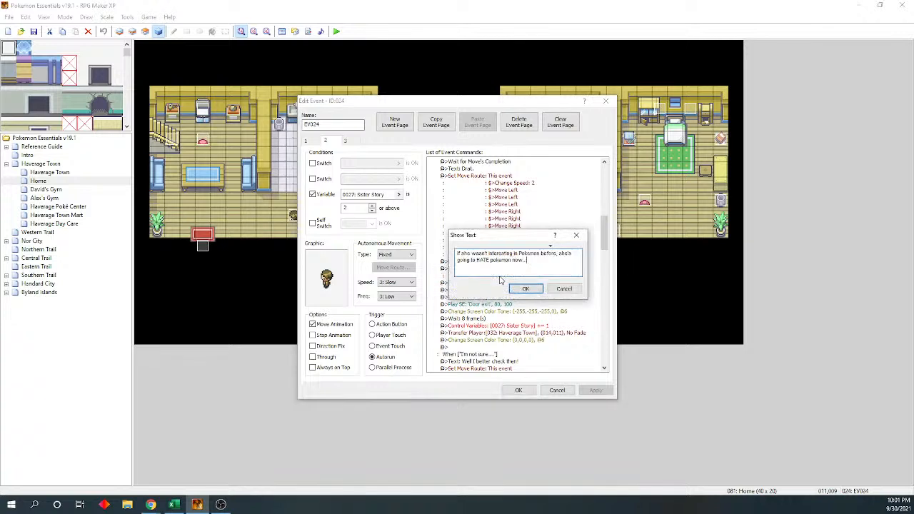
left_click(494, 262)
key("BackSpace")
type("P")
left_click(525, 288)
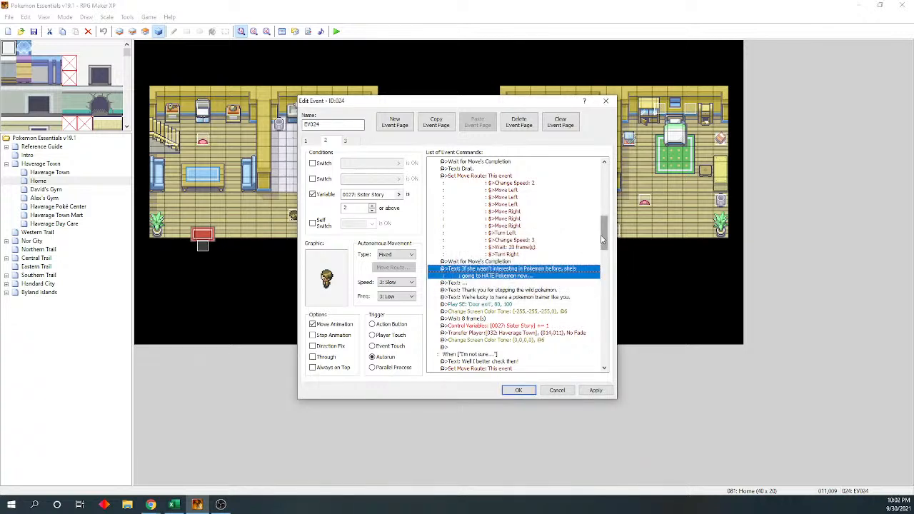
Capitalize the last word of the message "Thank you for stopping the wild Pokemon." on page 2 of EV024
left_click_drag(603, 239, 604, 248)
double_click(533, 255)
left_click(534, 257)
key("BackSpace")
type("Pokemon")
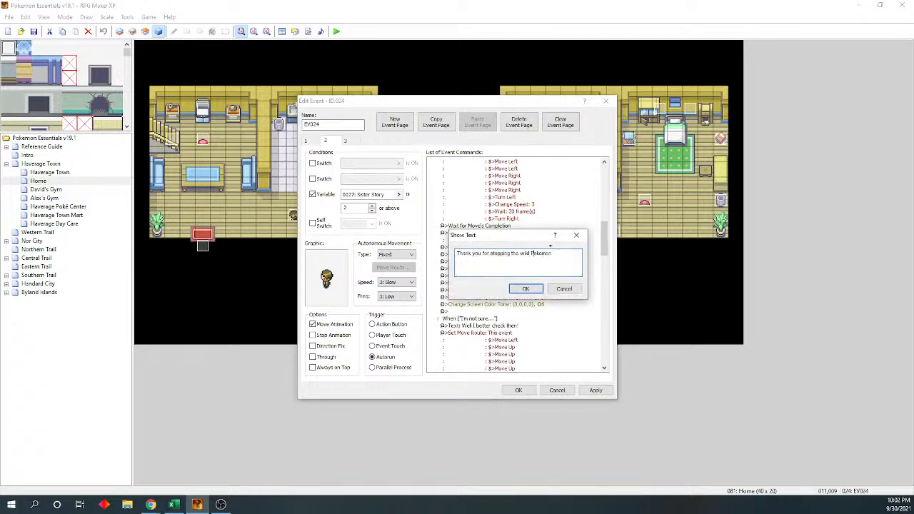
left_click(530, 289)
Check the remaining commands on page 2 and the contents of page 3 of EV024, and save the event
left_click_drag(604, 246, 604, 255)
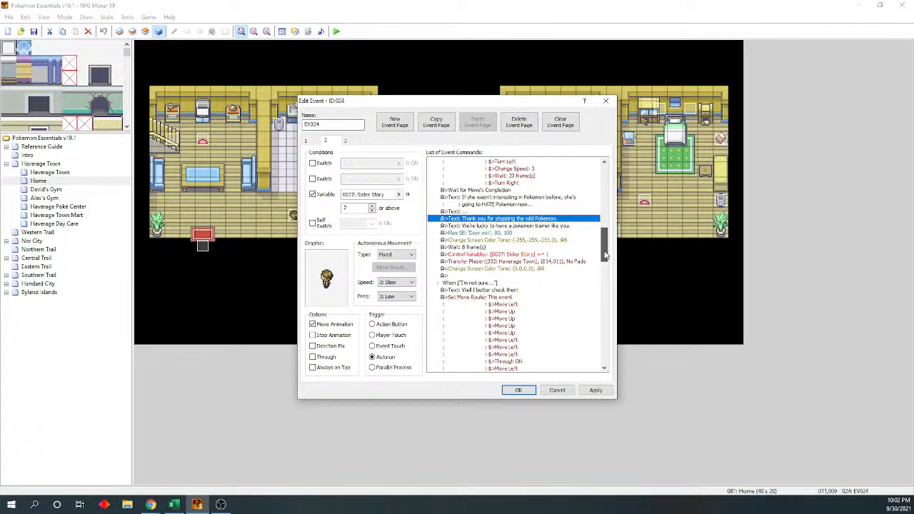
left_click(551, 226)
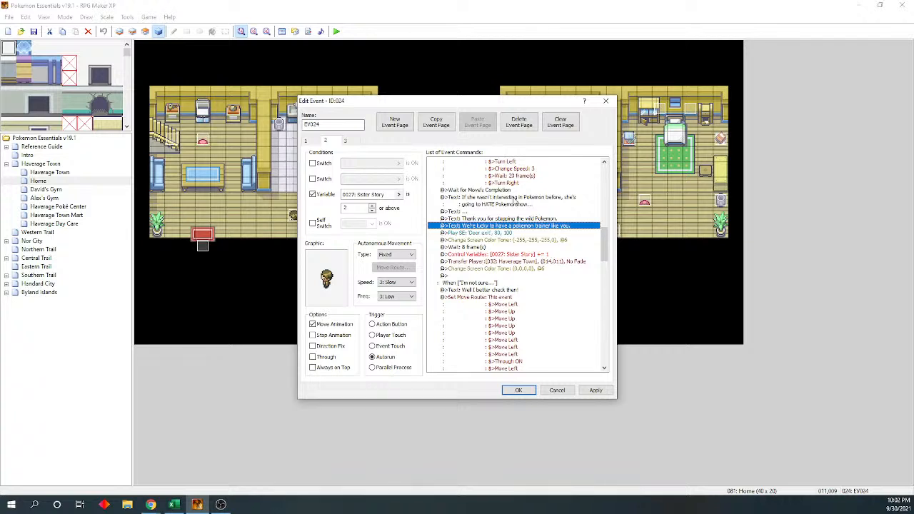
left_click(515, 201)
left_click(530, 227)
left_click_drag(604, 256, 606, 391)
left_click(344, 144)
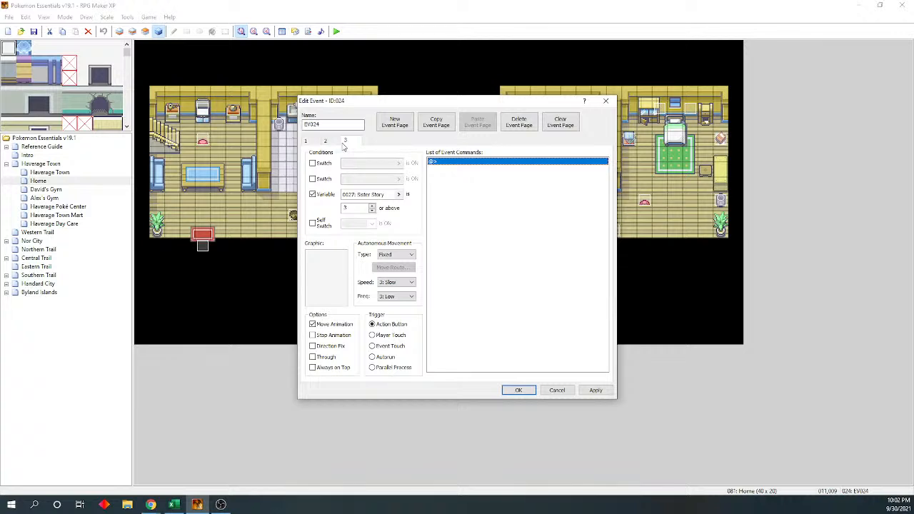
left_click(508, 390)
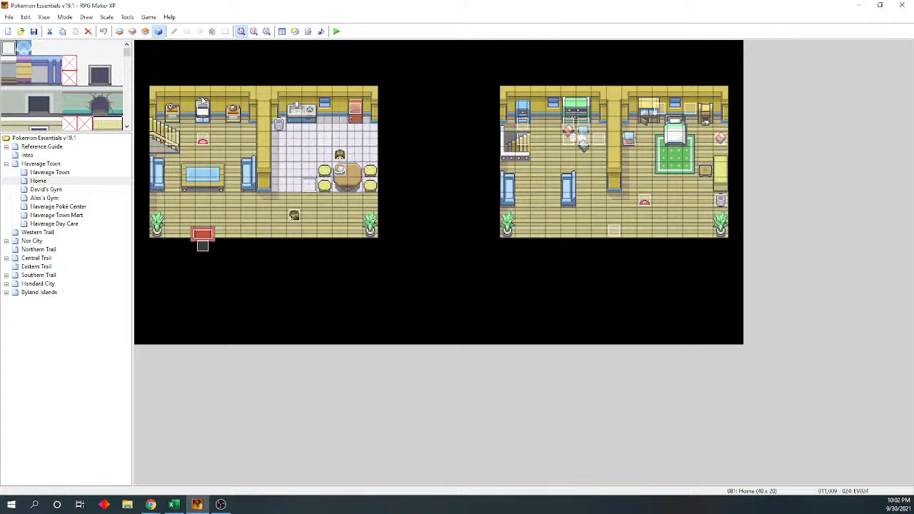
Delete the message "She needs to get outside more." from page 2 of the Starting Mom event and save the event
double_click(323, 139)
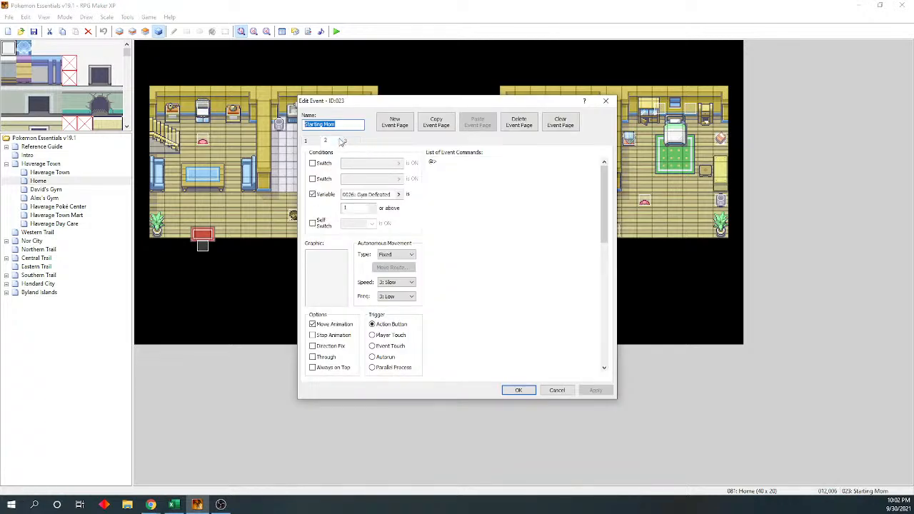
left_click(344, 141)
left_click(346, 142)
left_click(334, 142)
left_click(519, 170)
left_click(528, 177)
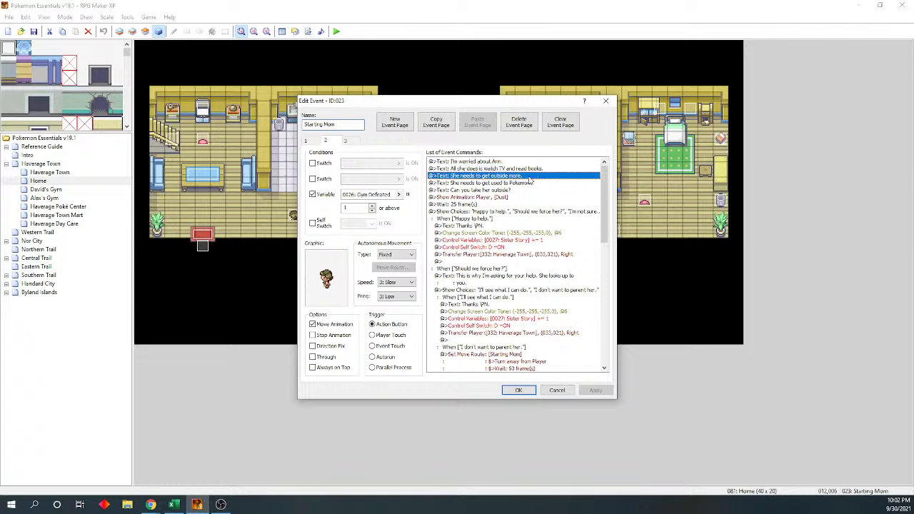
left_click(529, 184)
left_click(517, 177)
key("Delete")
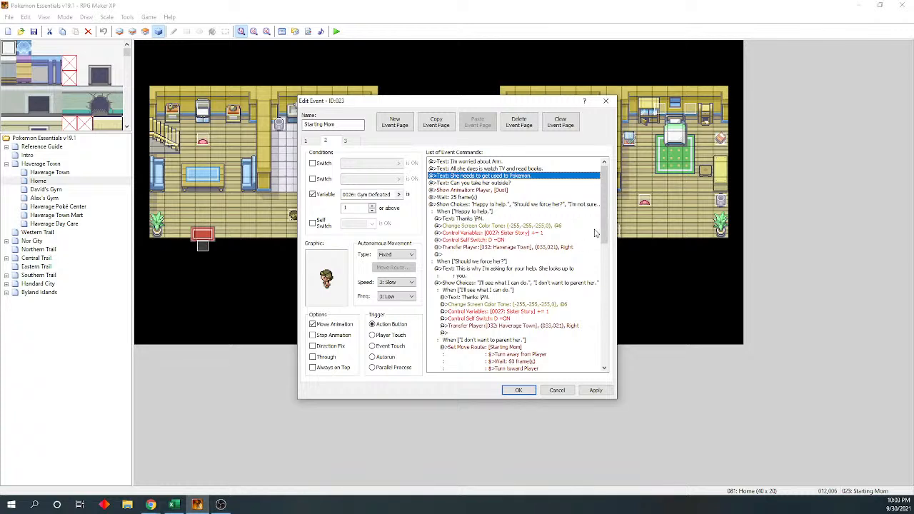
left_click_drag(603, 230, 608, 348)
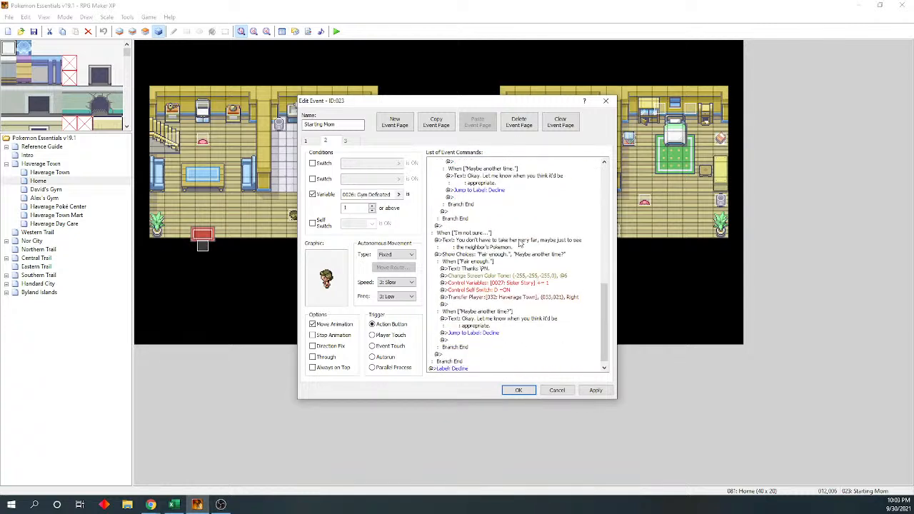
left_click(519, 390)
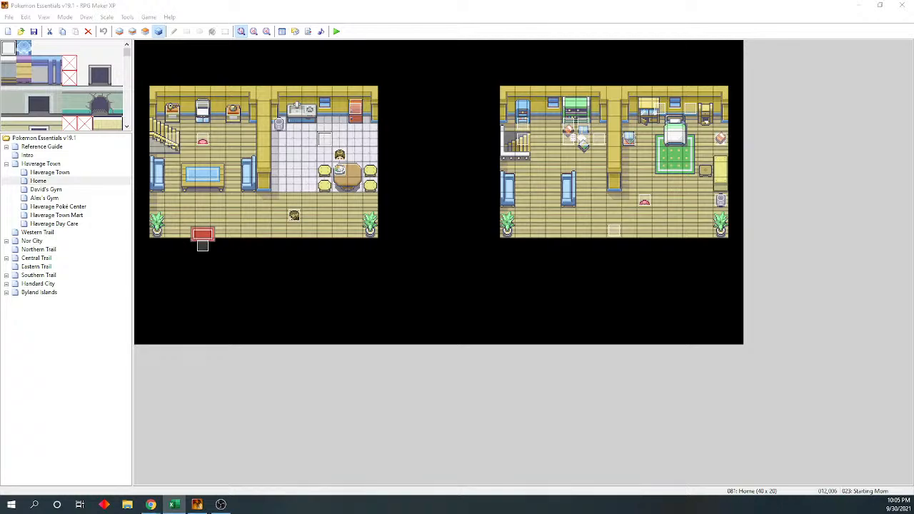
Create a new event named "Rival Encounter size(3,1)" at tile 029,024 beside the lower gym in Haverage Town
left_click(6, 163)
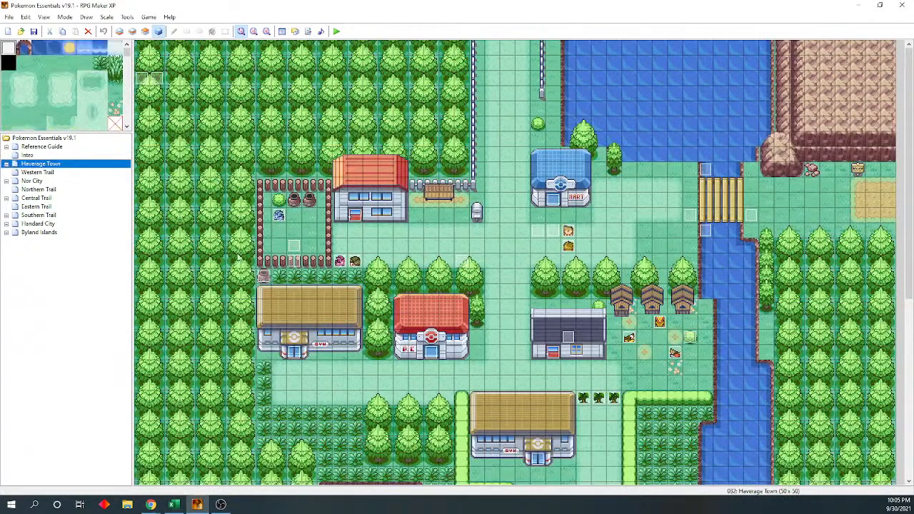
left_click_drag(909, 152, 910, 275)
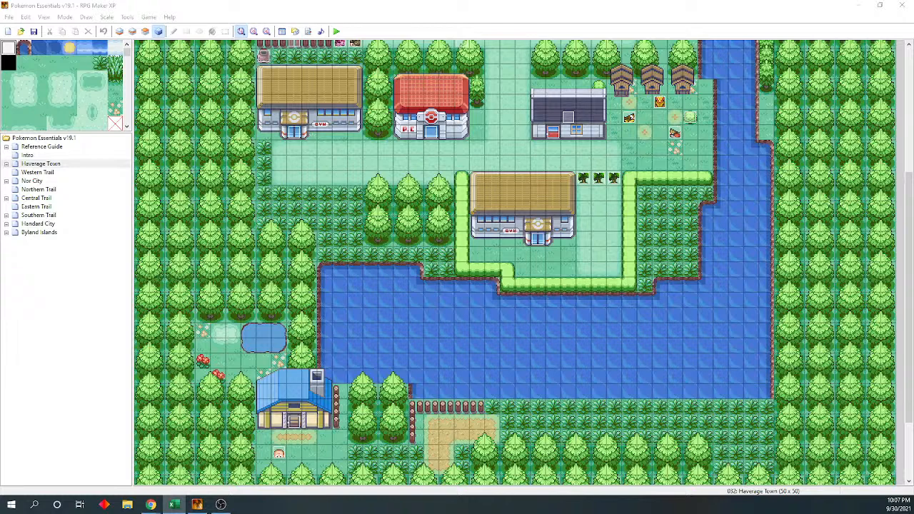
double_click(584, 201)
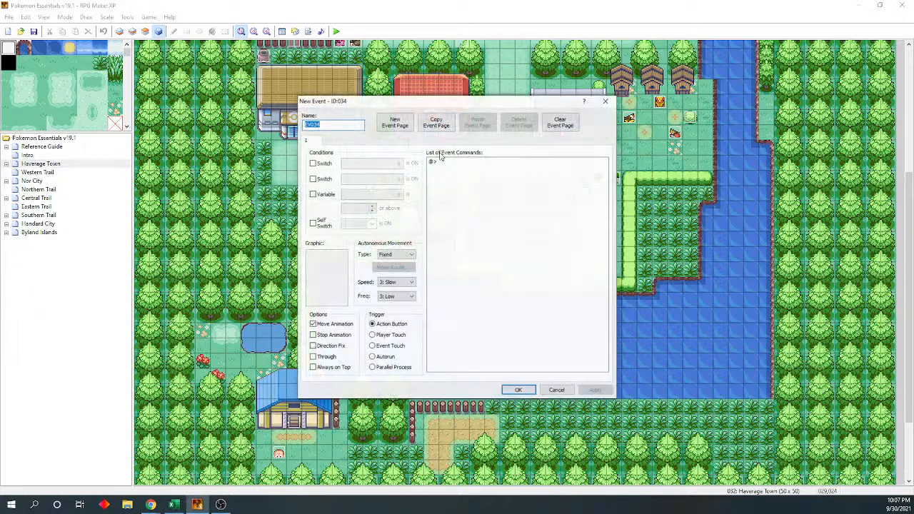
left_click_drag(402, 109, 229, 116)
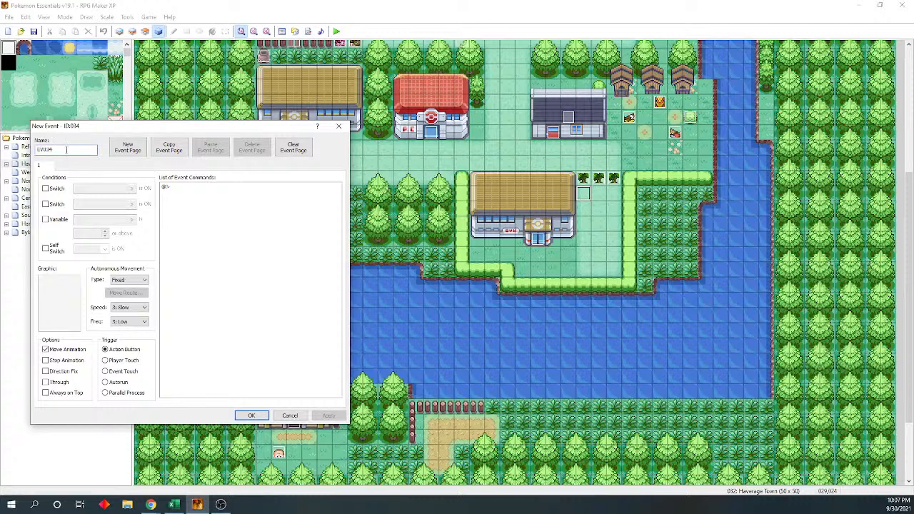
type("Rival Encounter size(3,1")
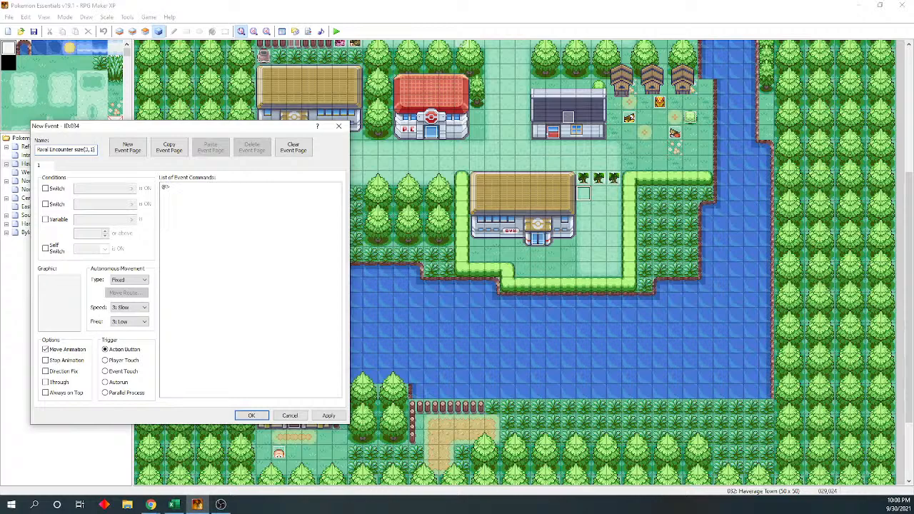
key("Return")
left_click_drag(908, 232, 904, 151)
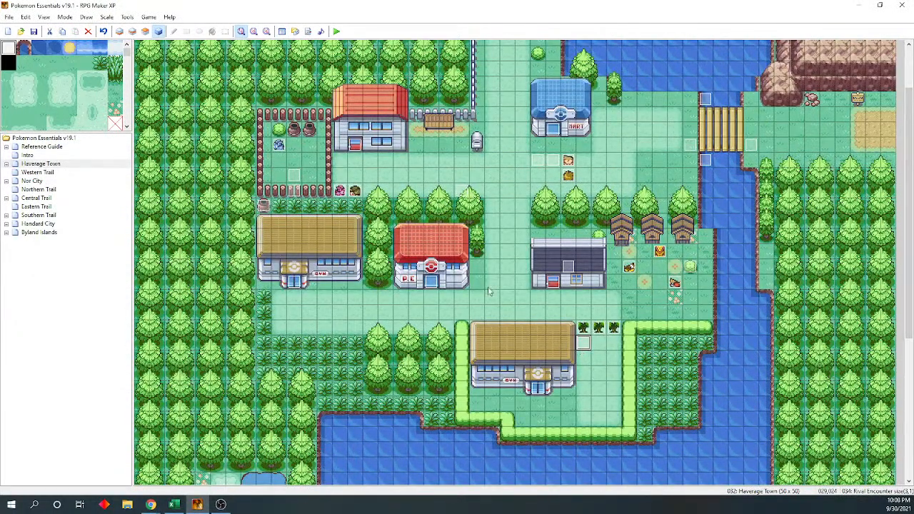
double_click(583, 342)
left_click_drag(396, 101, 147, 112)
left_click(313, 399)
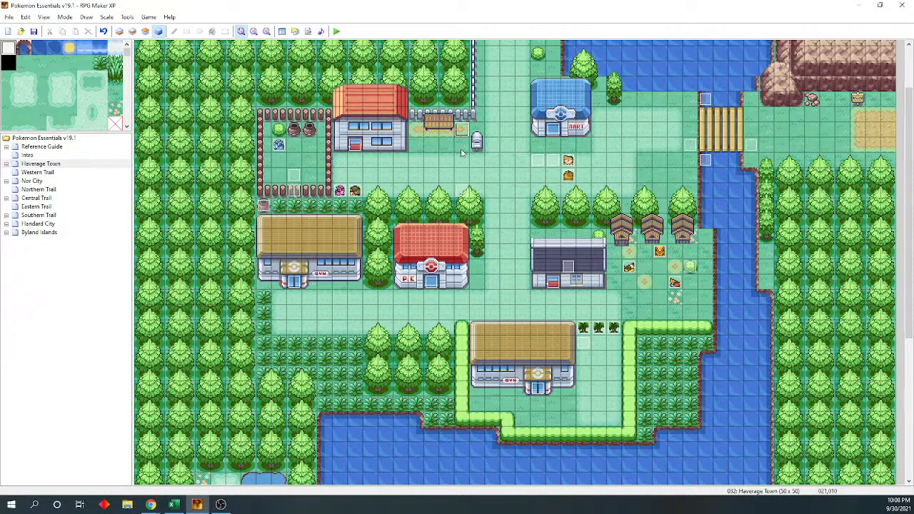
Set the trigger of the Rival Encounter event to Player Touch and save the event
double_click(589, 348)
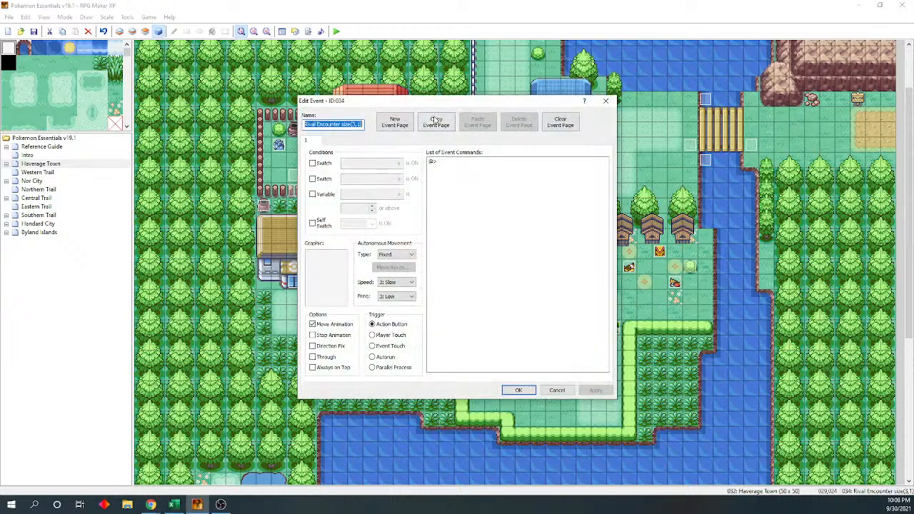
left_click_drag(465, 100, 274, 118)
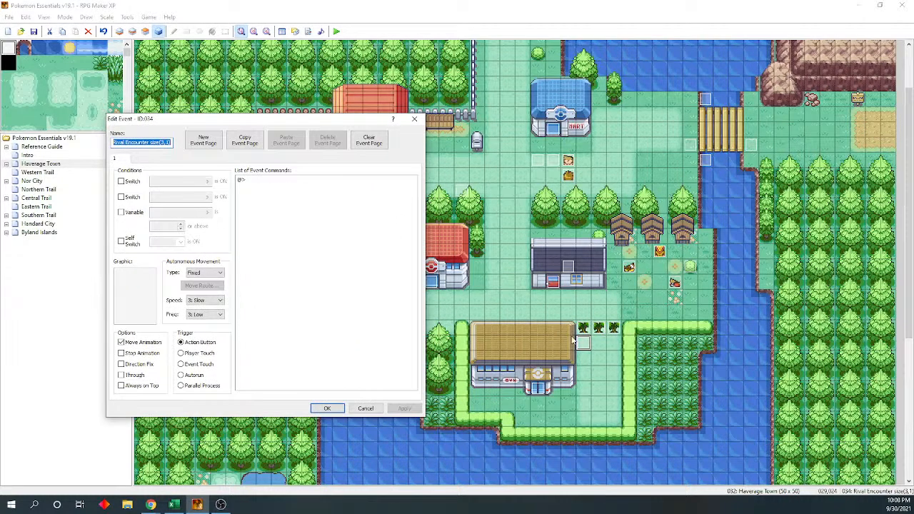
left_click(183, 354)
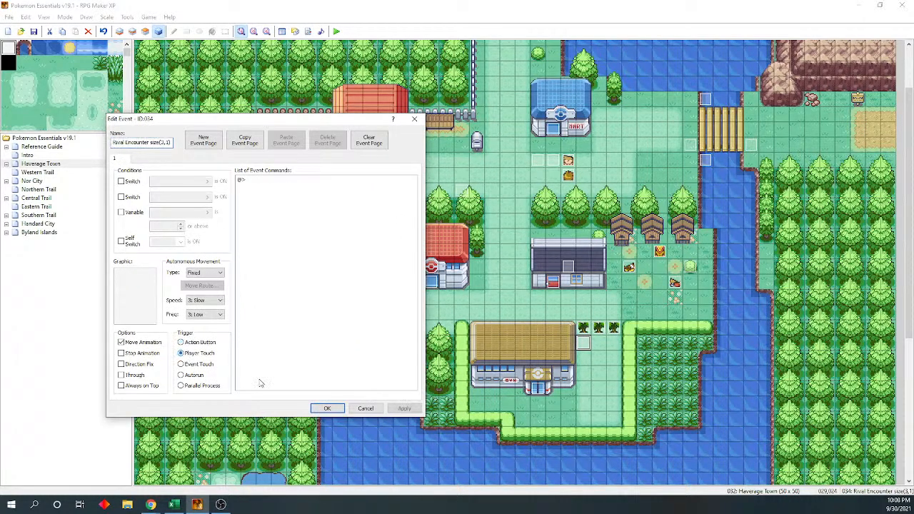
left_click(331, 406)
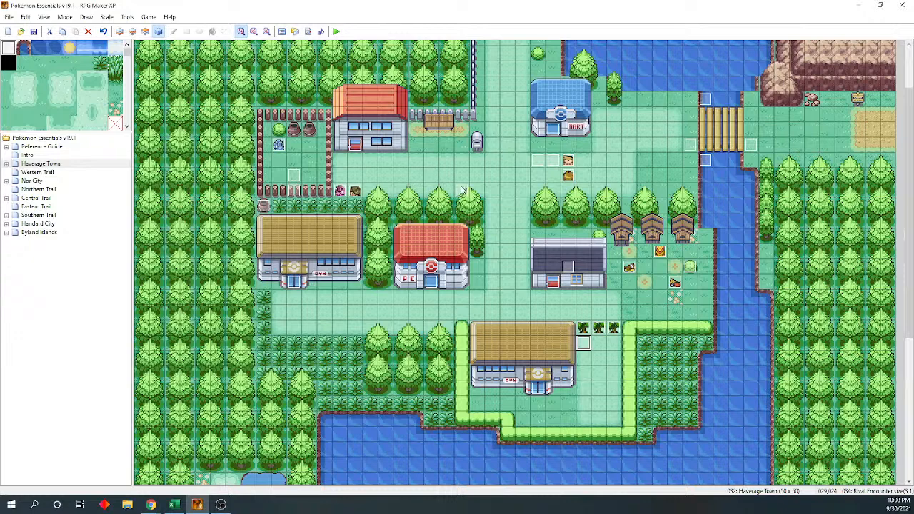
Copy the player-position conditional branches from the Intro size(1,5) event into the Rival Encounter event and save it
double_click(461, 191)
left_click(472, 242)
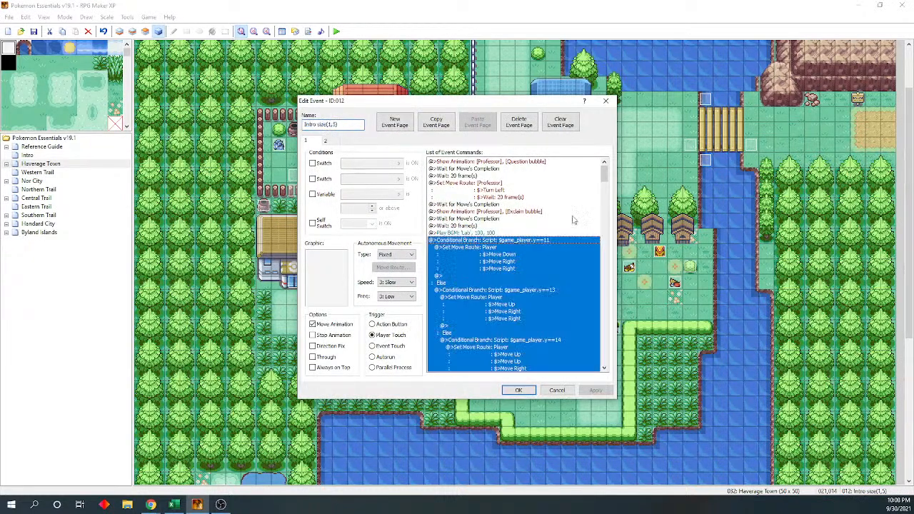
scroll(604, 181, "down", 8)
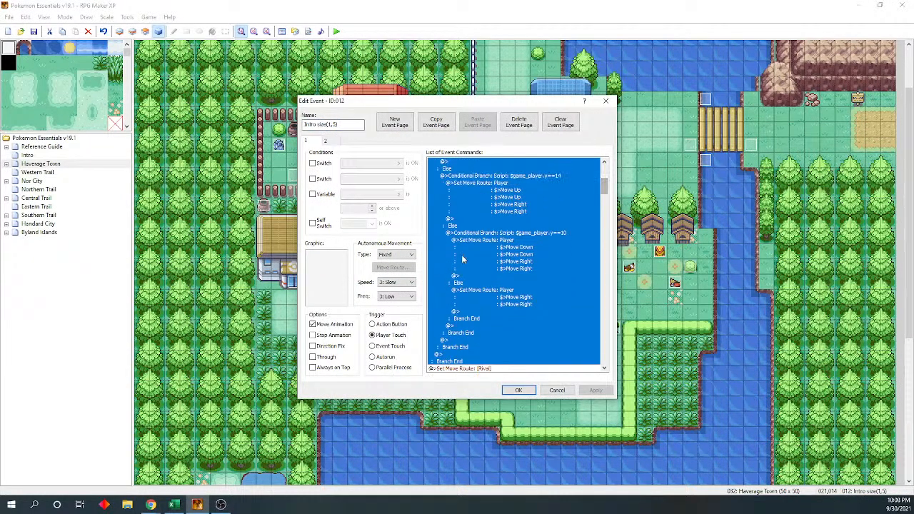
left_click(506, 390)
double_click(582, 342)
left_click_drag(496, 108, 208, 168)
left_click(186, 222)
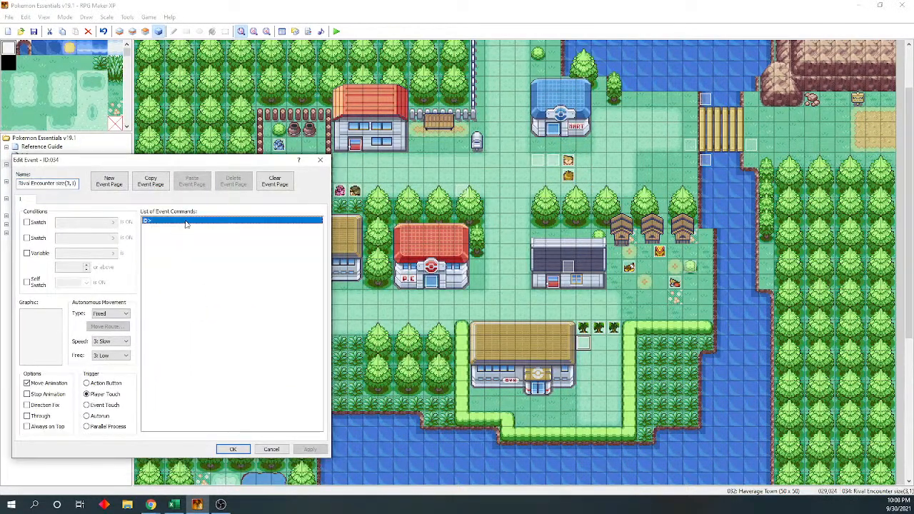
key("ctrl+v")
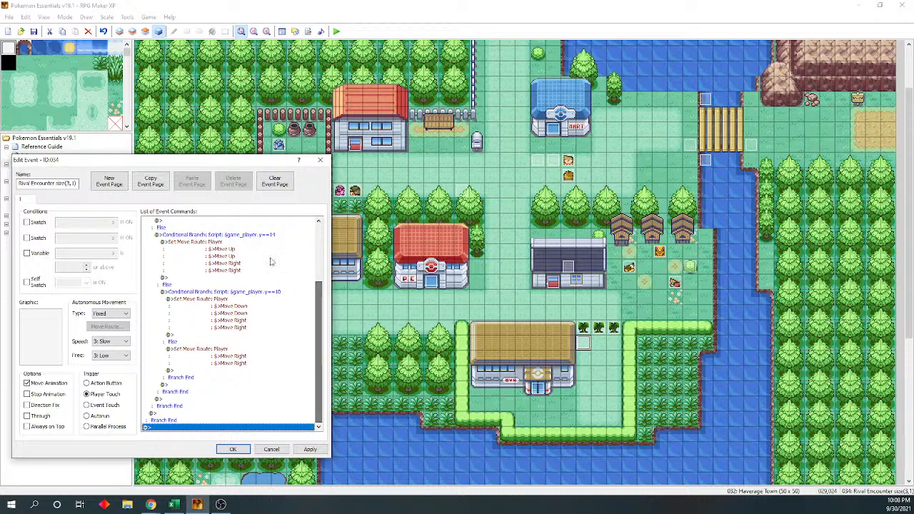
left_click(233, 448)
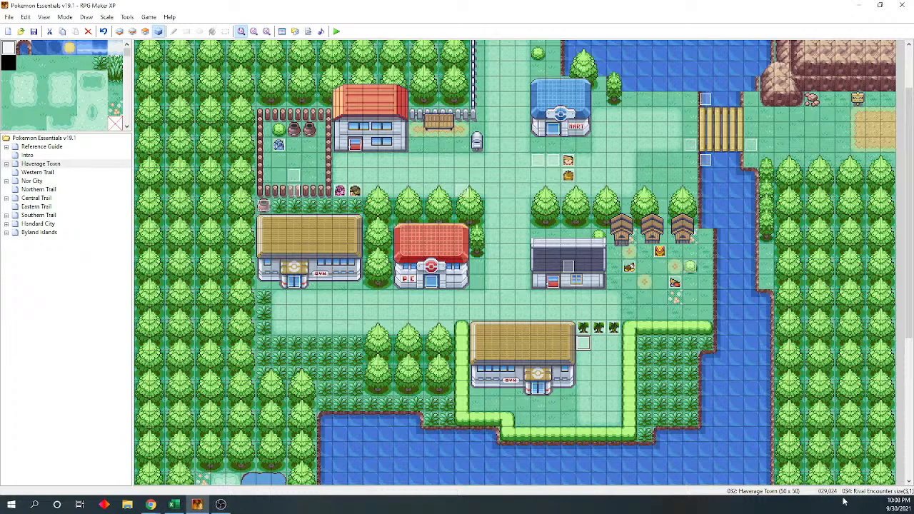
Change the script condition of the Rival Encounter event's first conditional branch to $game_player.x==29
double_click(583, 344)
left_click_drag(464, 107, 223, 125)
left_click(262, 179)
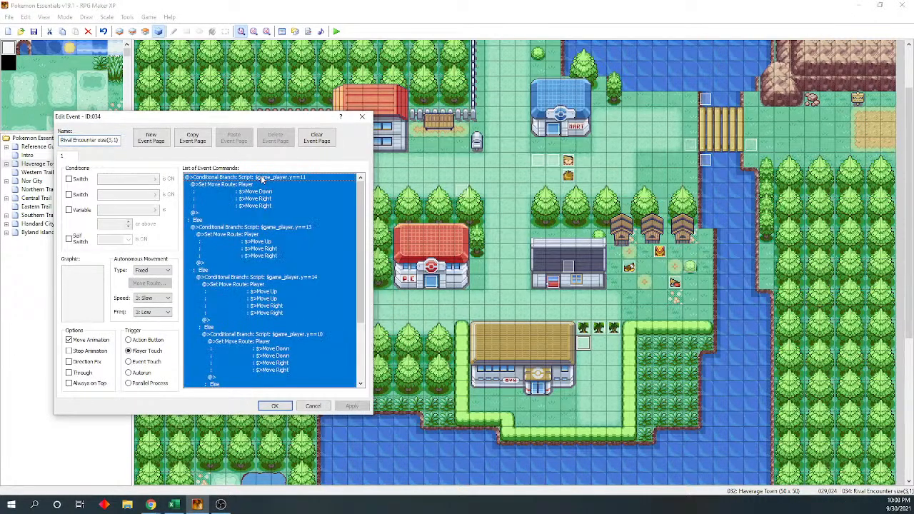
double_click(261, 179)
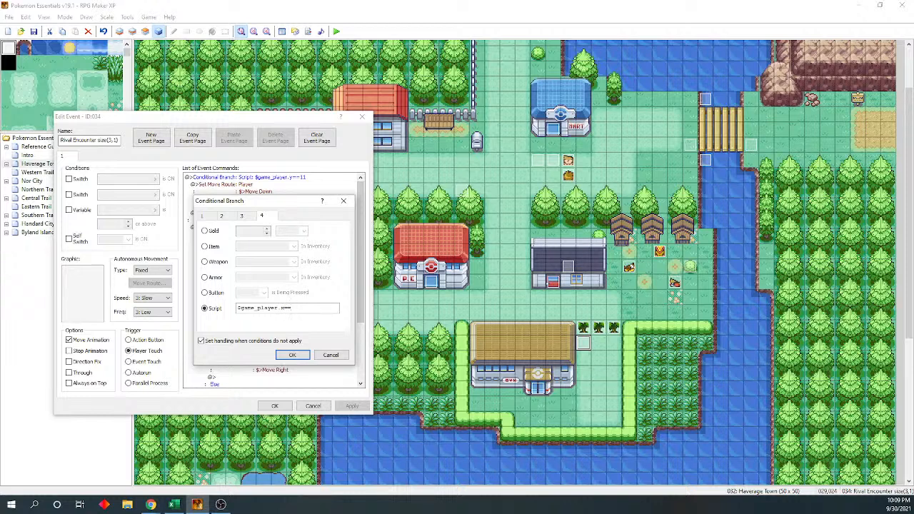
left_click(292, 355)
Change the script condition of the Rival Encounter event's second conditional branch to $game_player.x==30
left_click(280, 187)
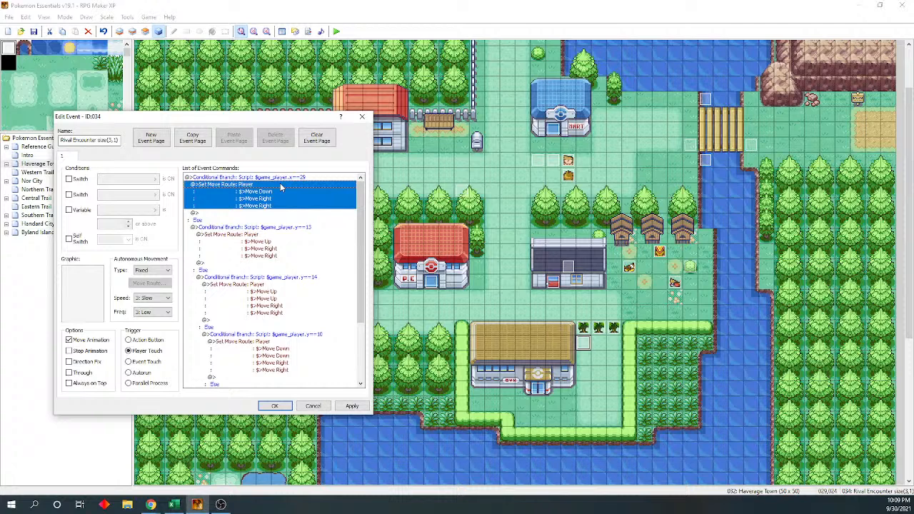
key("Down")
key("Down")
key("Down")
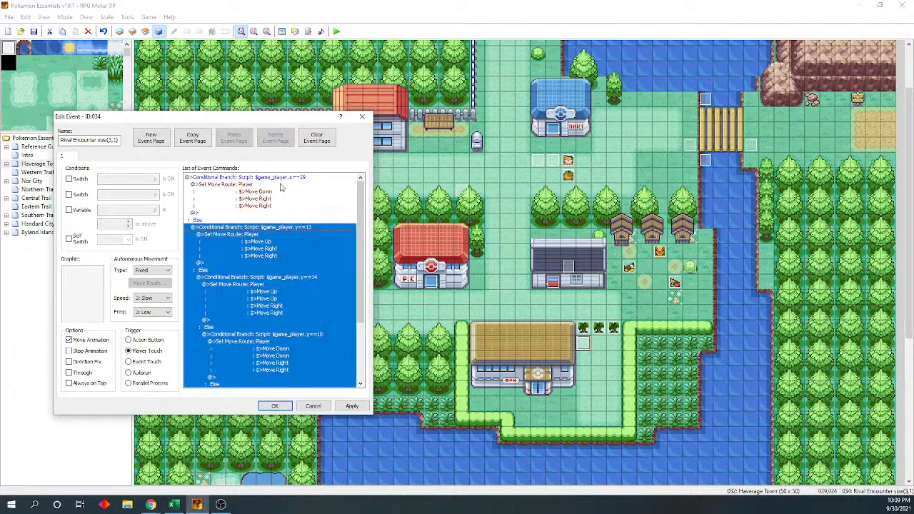
key("Return")
double_click(289, 308)
type("x")
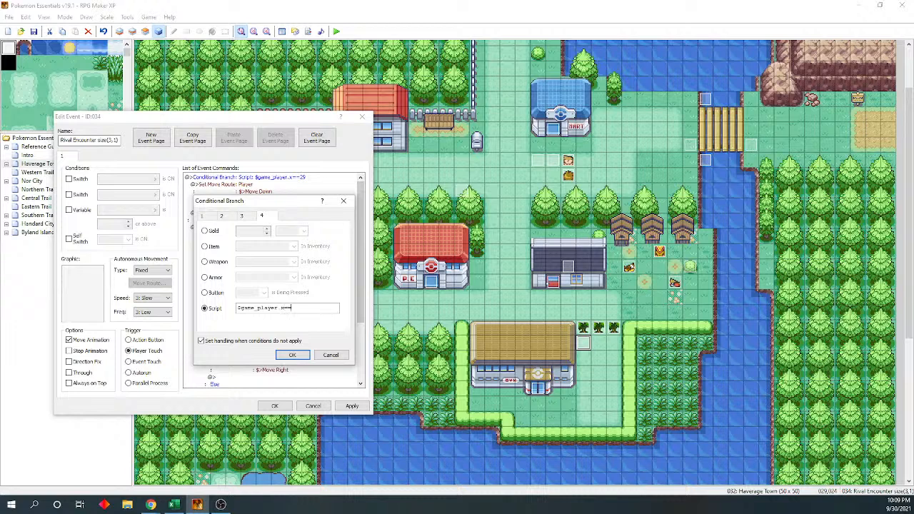
type("==30")
left_click(292, 355)
Delete the nested $game_player.y==14 branch with everything inside it and save the Rival Encounter event
left_click(296, 276)
double_click(295, 276)
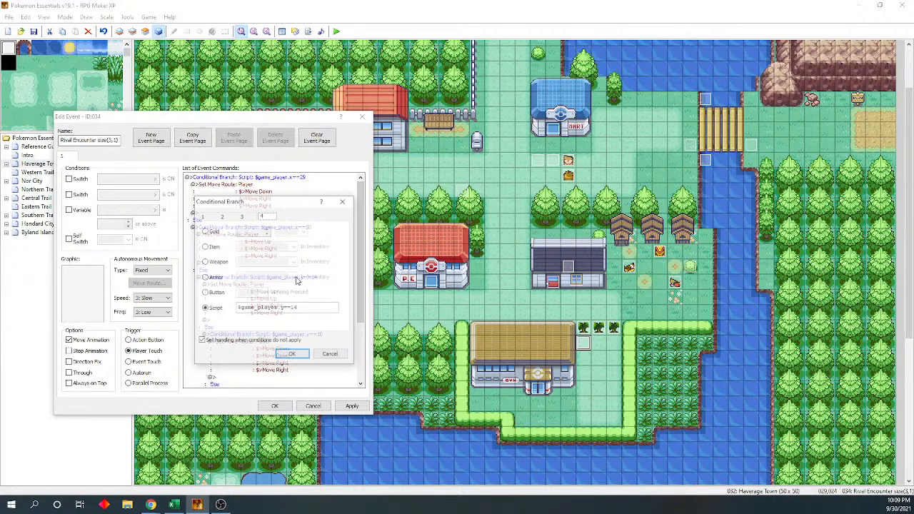
left_click(327, 354)
key("Delete")
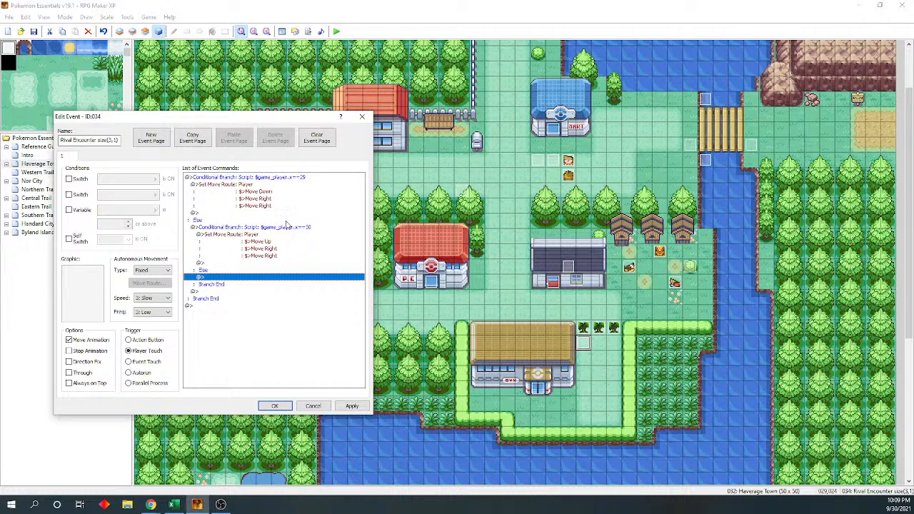
left_click(286, 406)
key("Right")
key("Right")
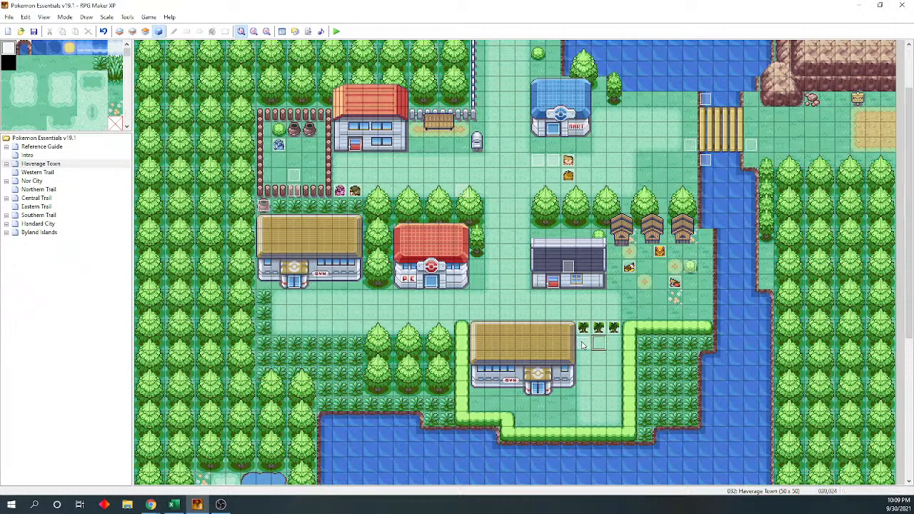
Reopen the Rival Encounter event and replace the player's move route in the x==29 branch with two Move Down commands
double_click(582, 345)
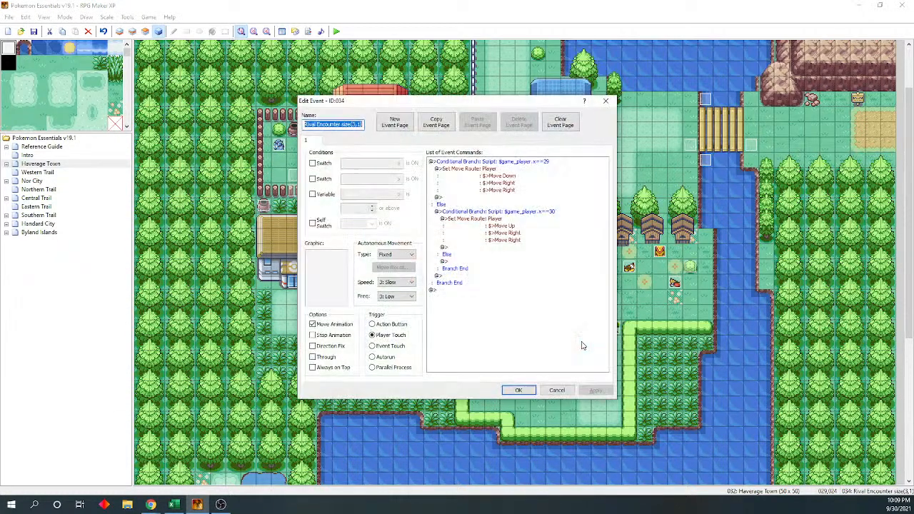
left_click_drag(464, 105, 185, 109)
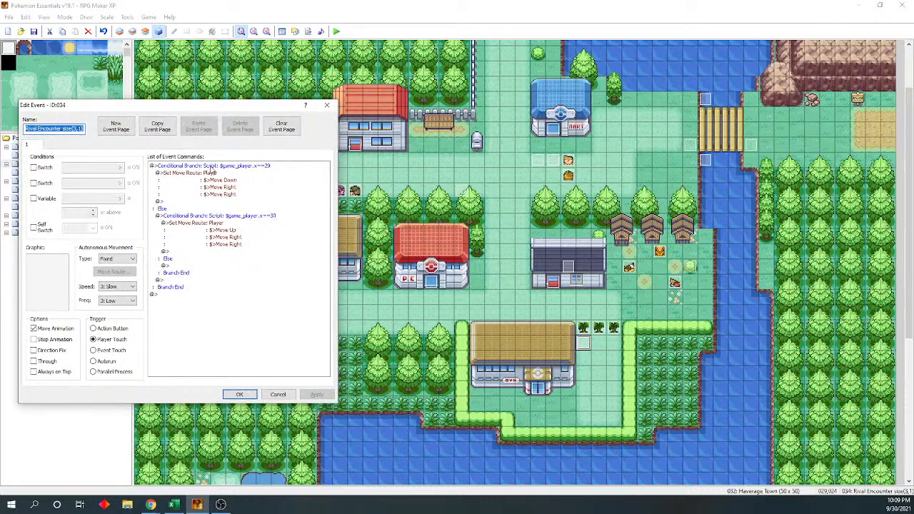
left_click(220, 175)
key("Return")
left_click(139, 211)
key("Delete")
key("Delete")
left_click(207, 191)
left_click(207, 190)
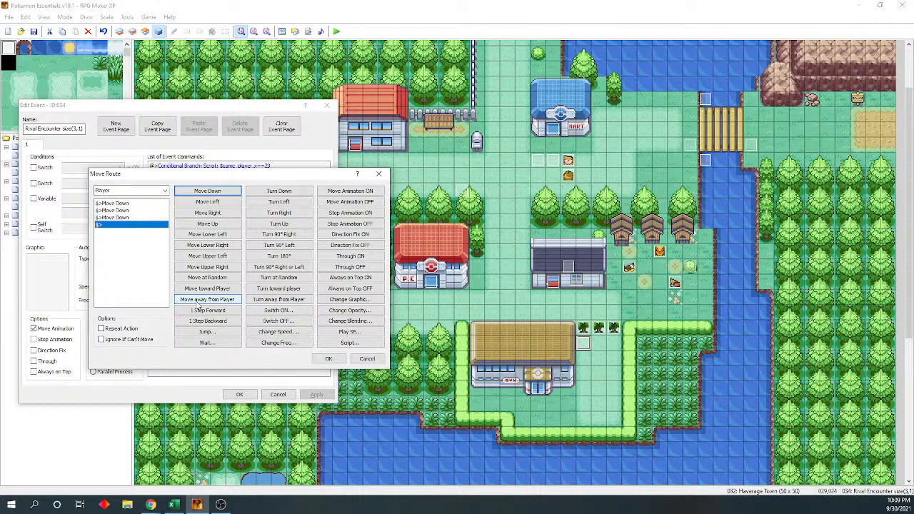
key("Up")
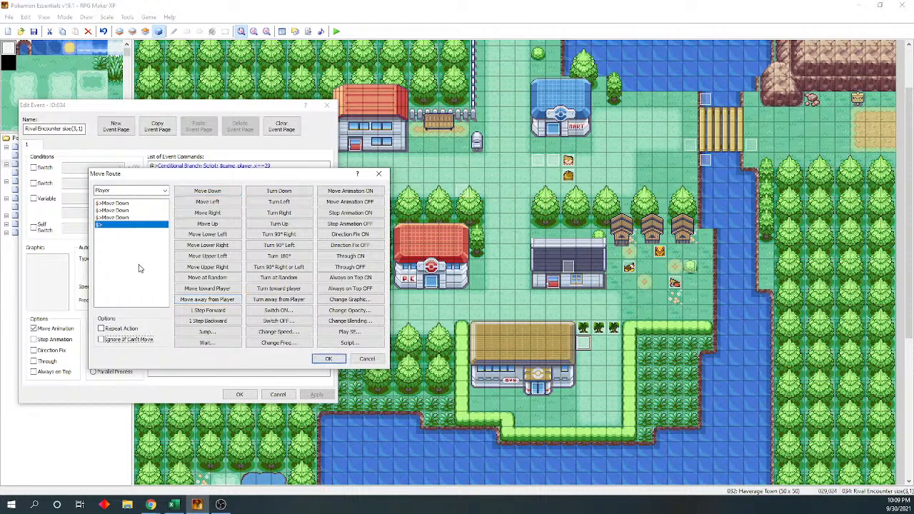
left_click(131, 220)
key("Delete")
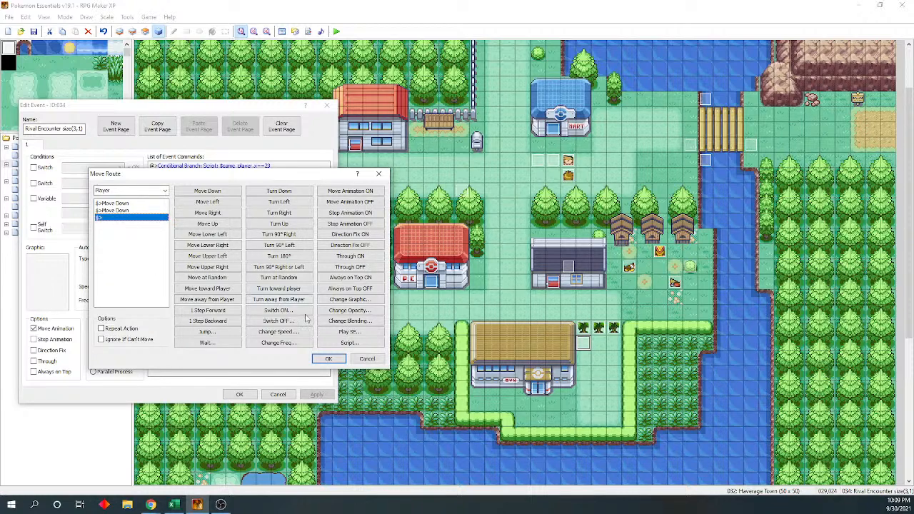
left_click(329, 358)
Replace the player's move route in the x==30 branch with two Move Down commands
double_click(246, 215)
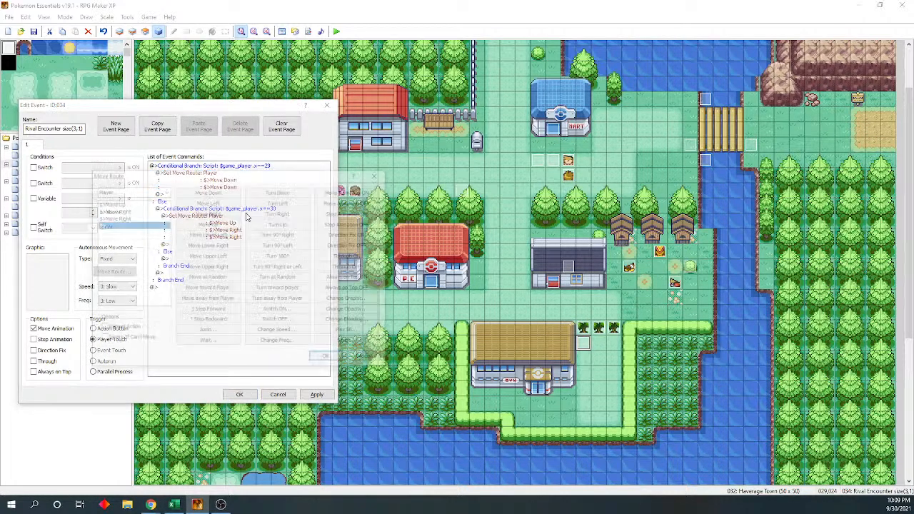
left_click(134, 211)
key("Up")
key("Delete")
key("Delete")
key("Delete")
left_click(206, 194)
left_click(207, 194)
left_click(329, 358)
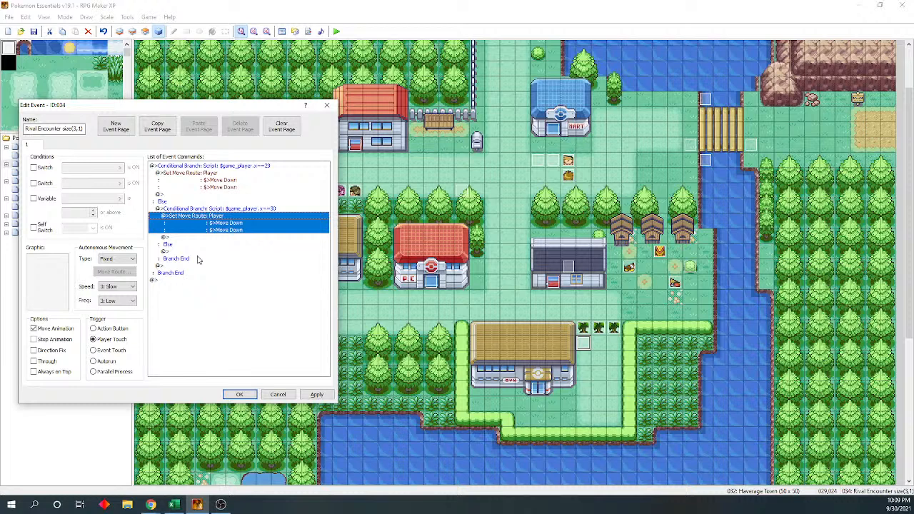
Paste the player's two-step Move Down route after the inner Branch End, inside the outer Else branch
left_click(191, 266)
left_click(196, 275)
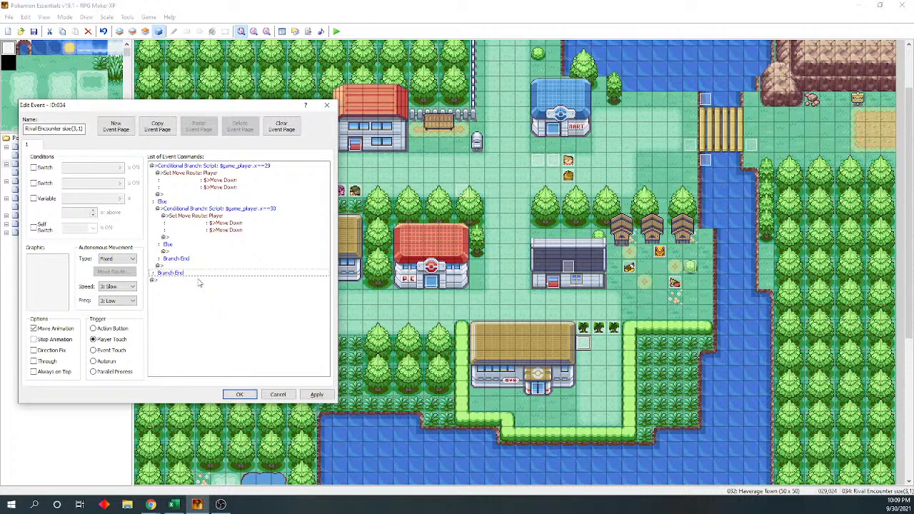
left_click(196, 278)
left_click(201, 269)
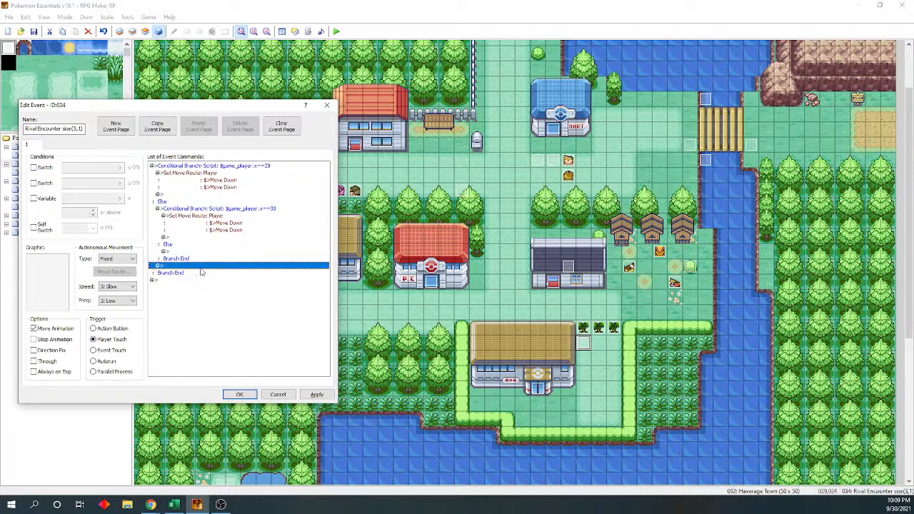
left_click(235, 165)
left_click(195, 265)
key("ctrl+v")
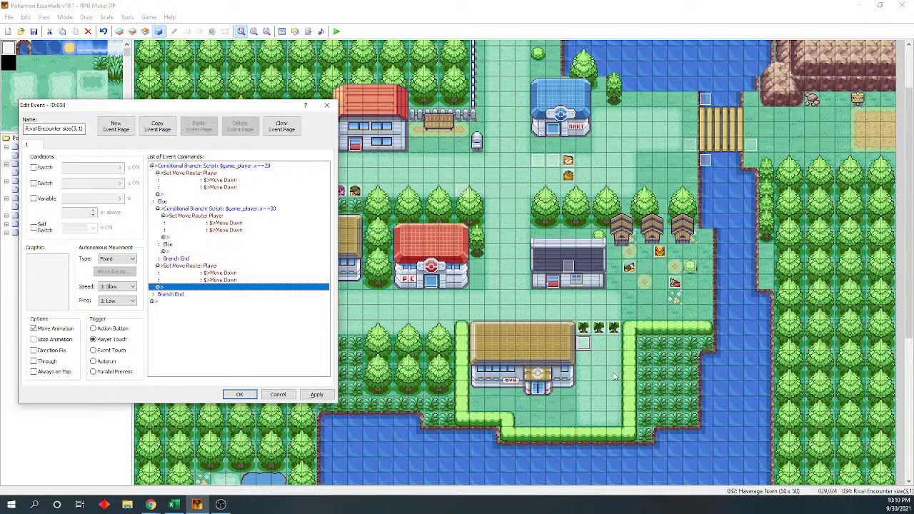
Start a new command at the end of the x==29 branch and look through the ME and BGS sound lists
left_click(210, 193)
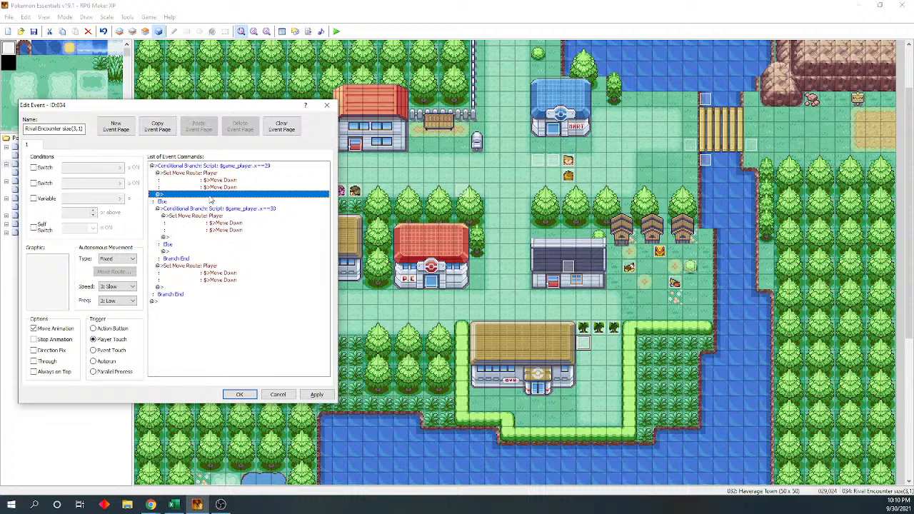
double_click(210, 196)
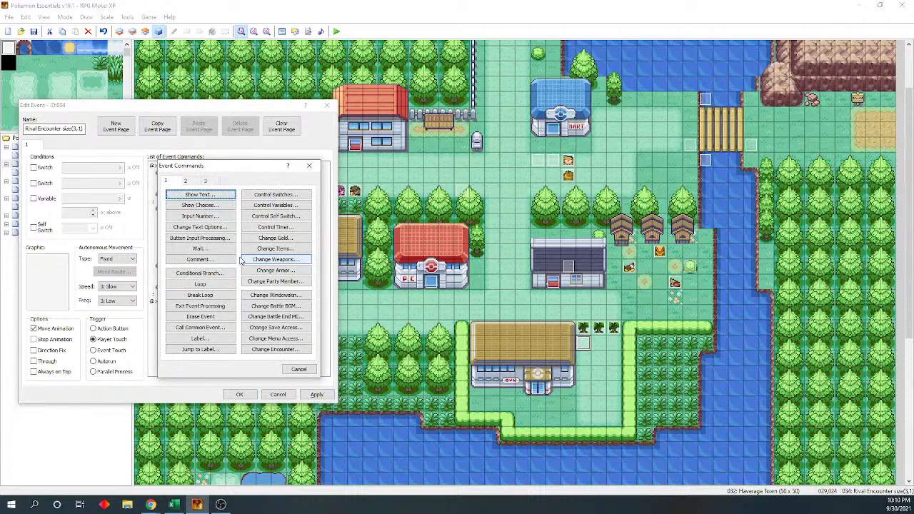
left_click(185, 182)
left_click(277, 327)
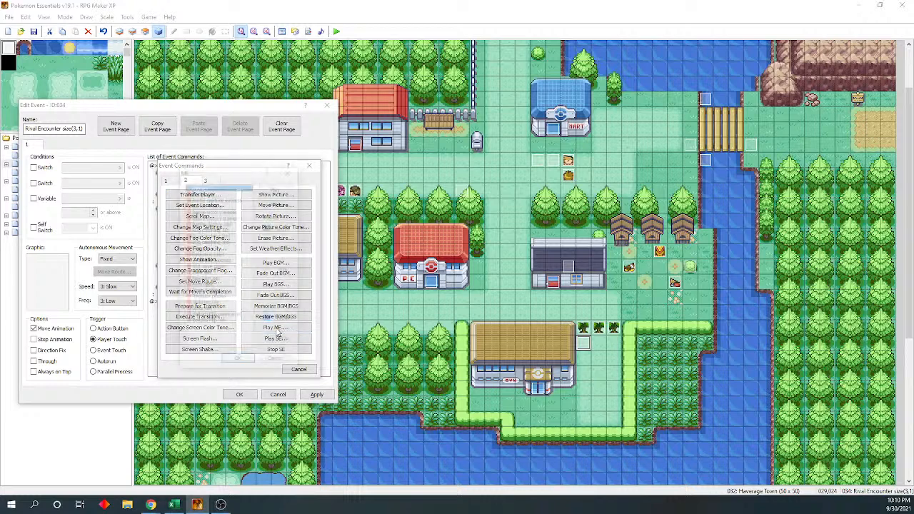
left_click(279, 360)
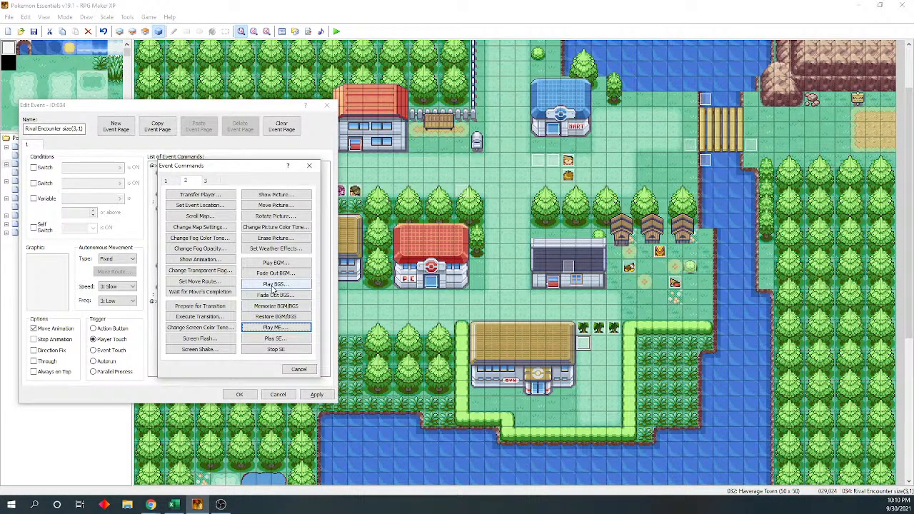
left_click(275, 284)
left_click(277, 362)
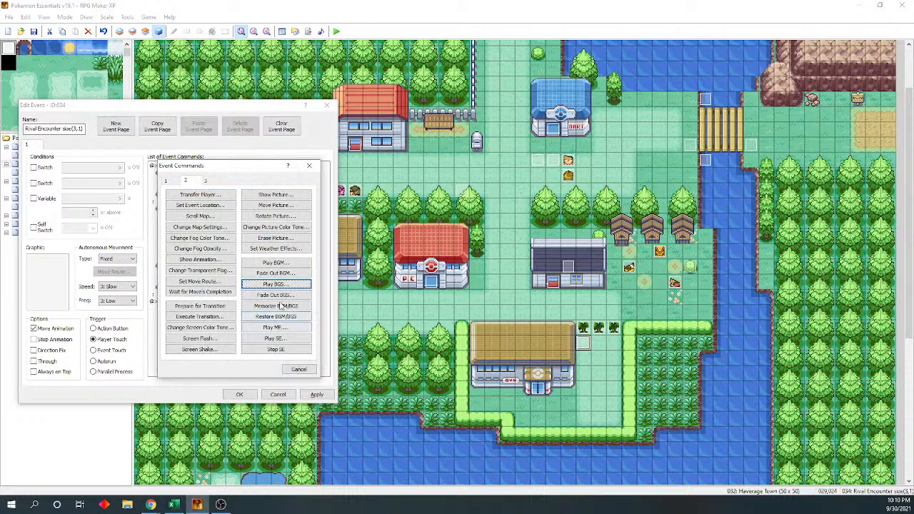
Browse the background music for the x==29 branch and preview the PkmRS-BTower track
left_click(276, 263)
scroll(214, 250, "down", 1)
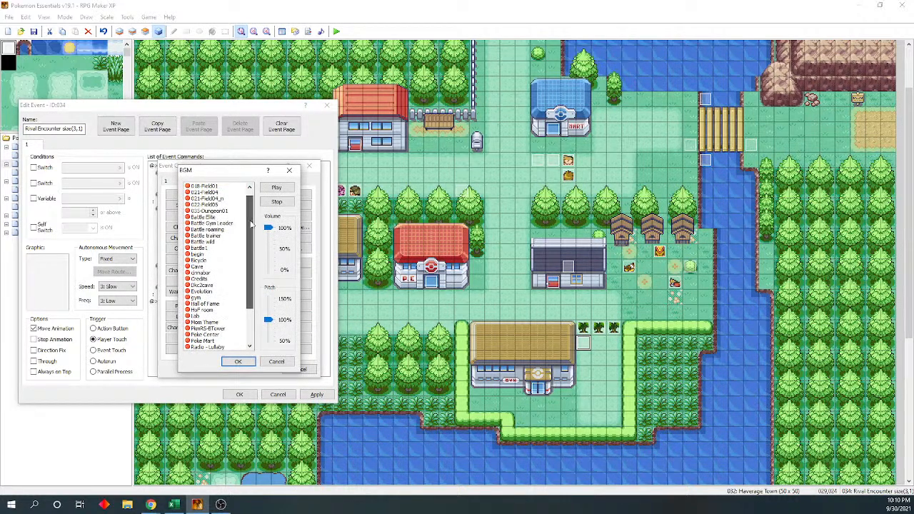
left_click(218, 211)
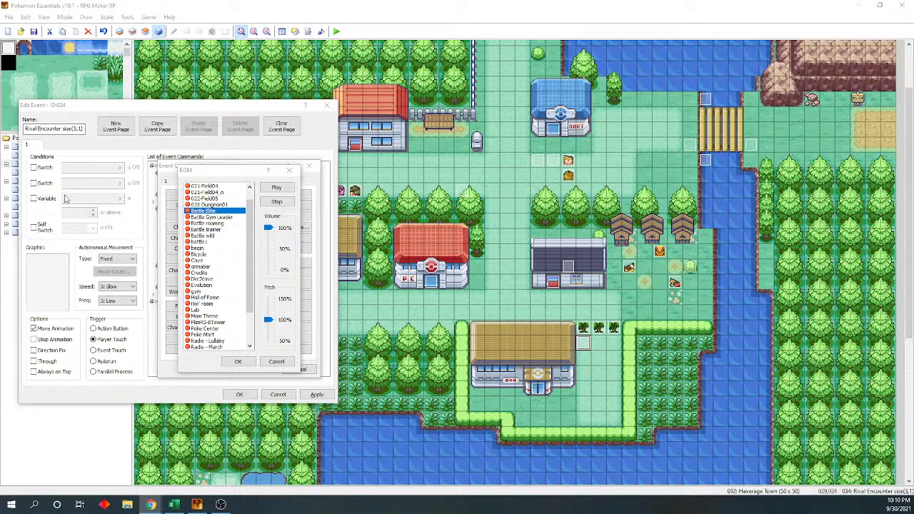
left_click_drag(232, 169, 239, 168)
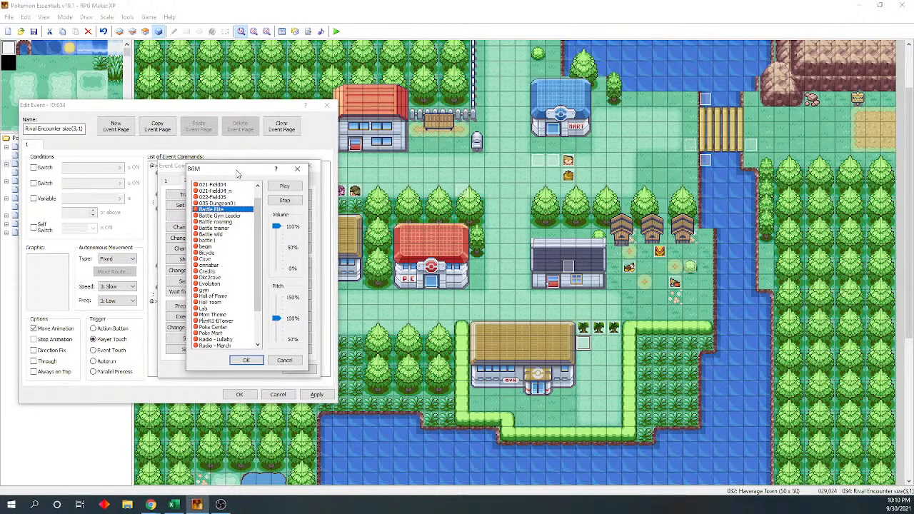
left_click(236, 234)
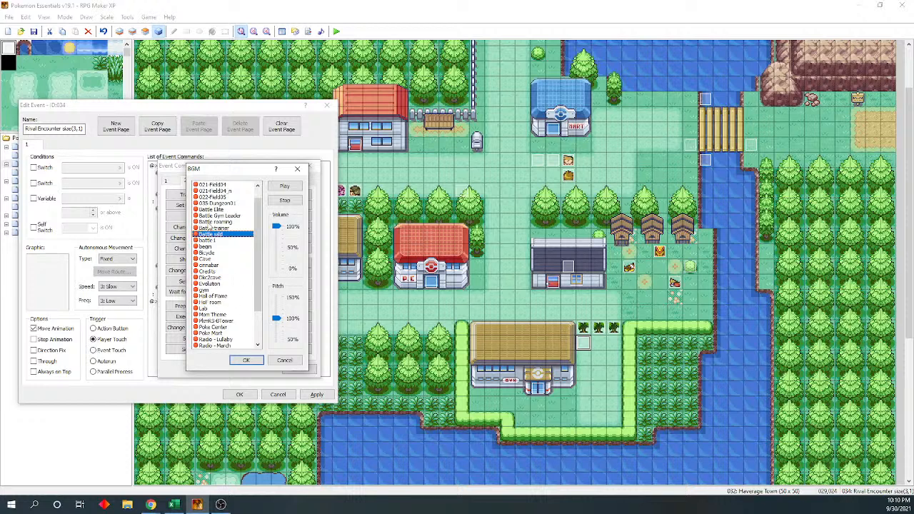
scroll(221, 210, "up", 2)
scroll(224, 282, "down", 3)
left_click(220, 314)
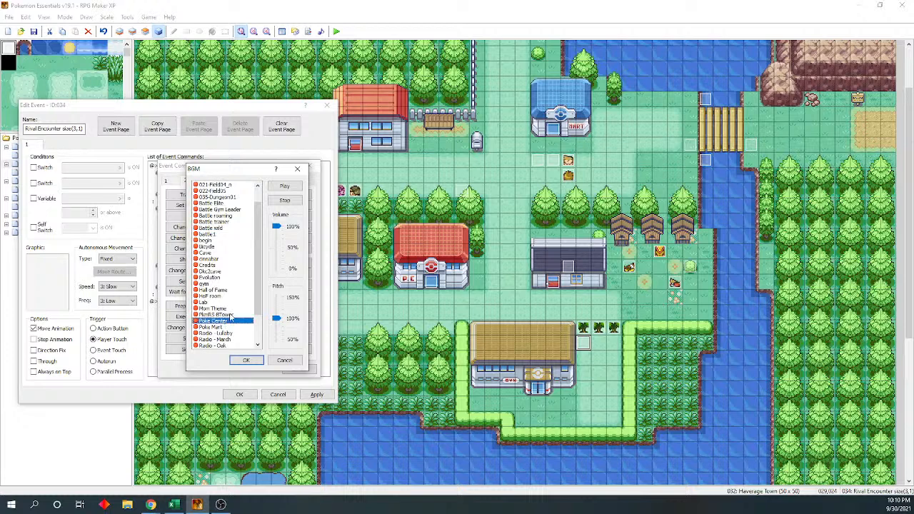
left_click(284, 187)
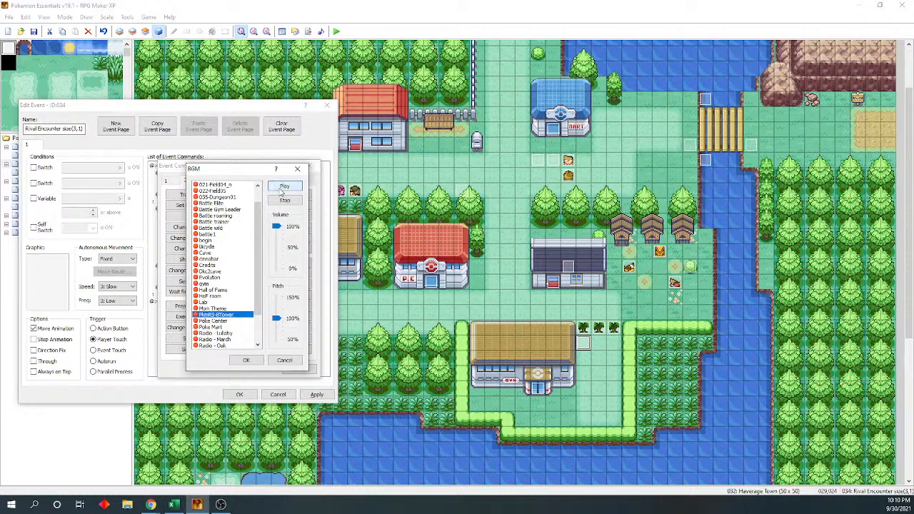
Go back to the start of the background music list and preview the Credits track
left_click(230, 313)
key("Up")
key("Up")
key("Up")
key("Up")
key("Up")
key("Up")
key("Up")
key("Up")
key("Up")
key("Up")
key("Up")
key("Up")
key("Up")
key("Up")
key("Up")
key("Up")
key("Up")
key("Up")
key("Up")
key("Up")
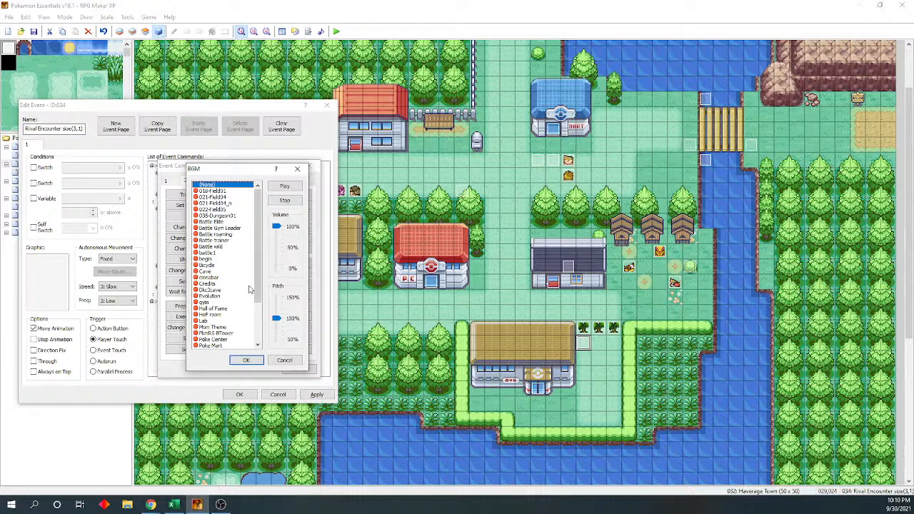
left_click(212, 284)
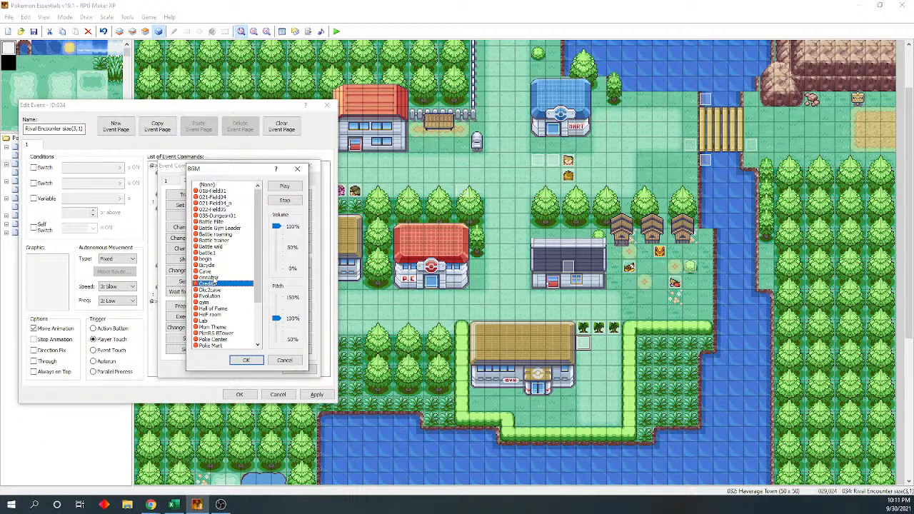
left_click(279, 187)
Go through the 021-Field04, 021-Field04_n and 022-Field05 tracks and preview 035-Dungeon01
left_click(227, 197)
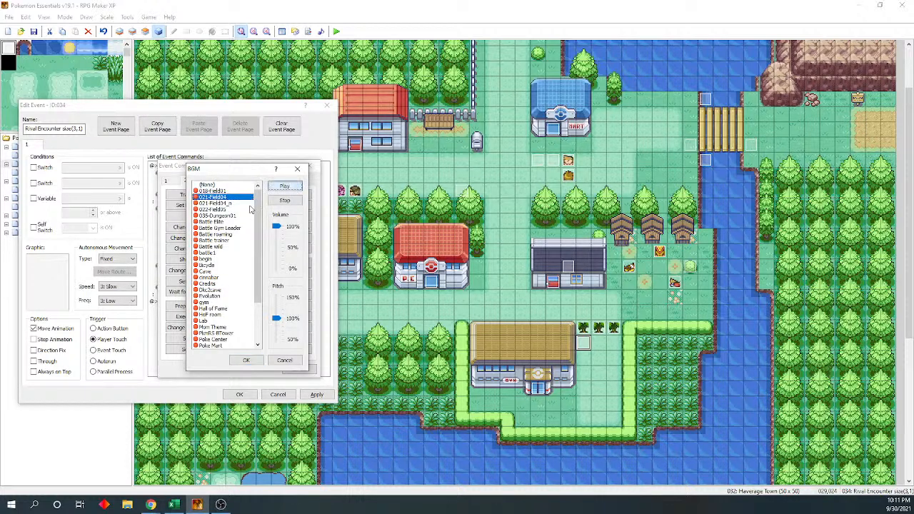
left_click(227, 204)
left_click(222, 209)
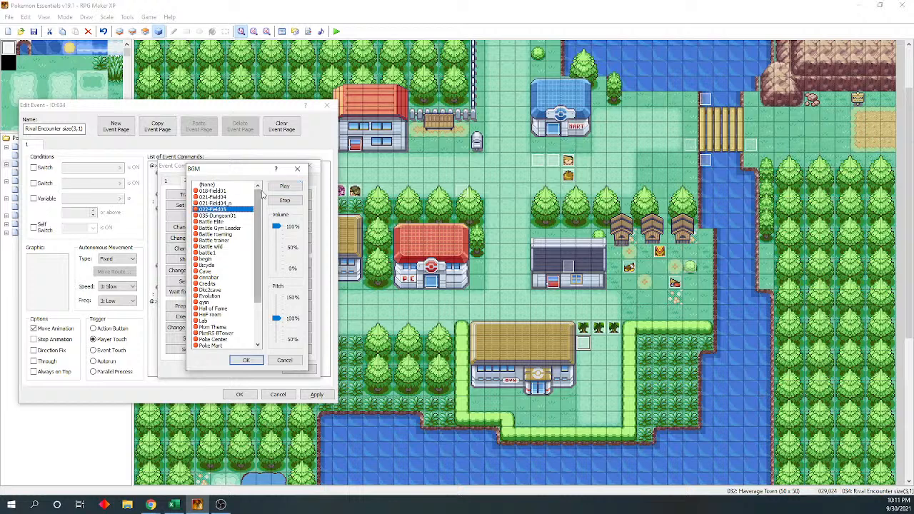
left_click(227, 217)
left_click(285, 186)
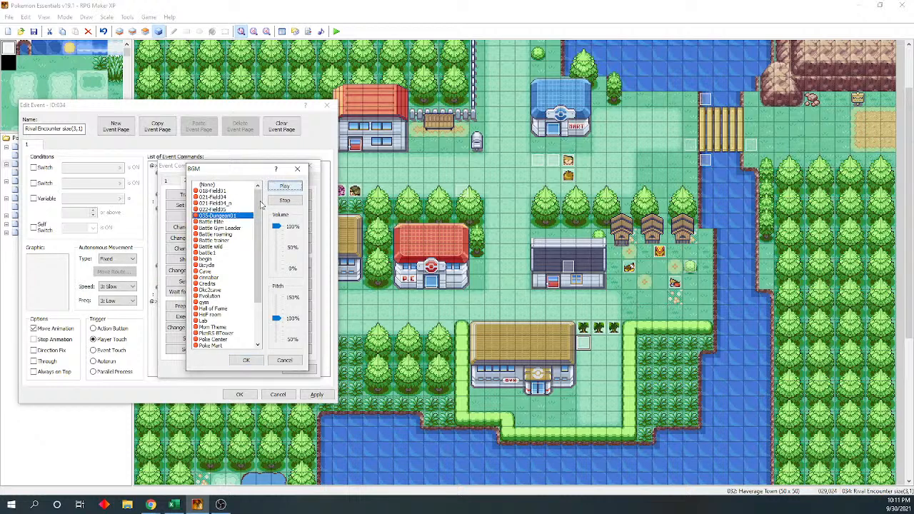
Preview the Battle Elite, Battle Gym Leader, Battle roaming and Battle wild tracks in the background music list
left_click(230, 222)
left_click(283, 187)
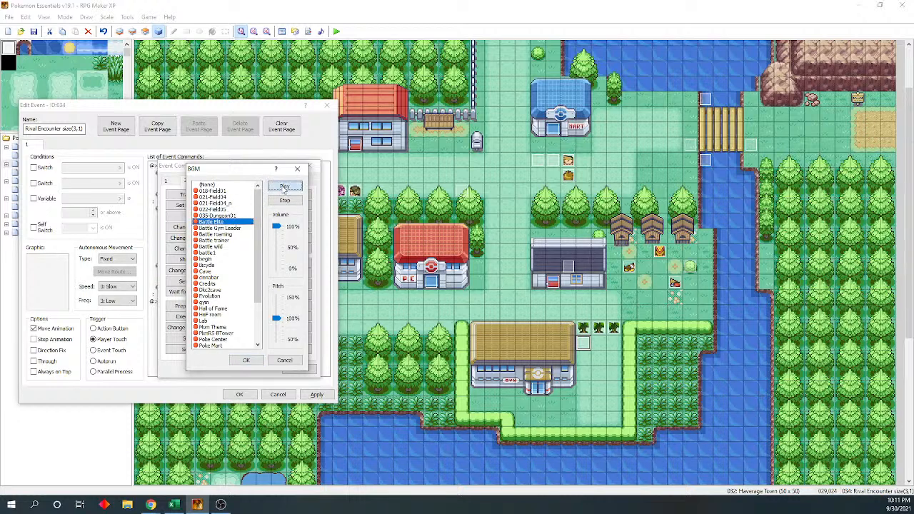
left_click(235, 227)
left_click(274, 187)
left_click(223, 235)
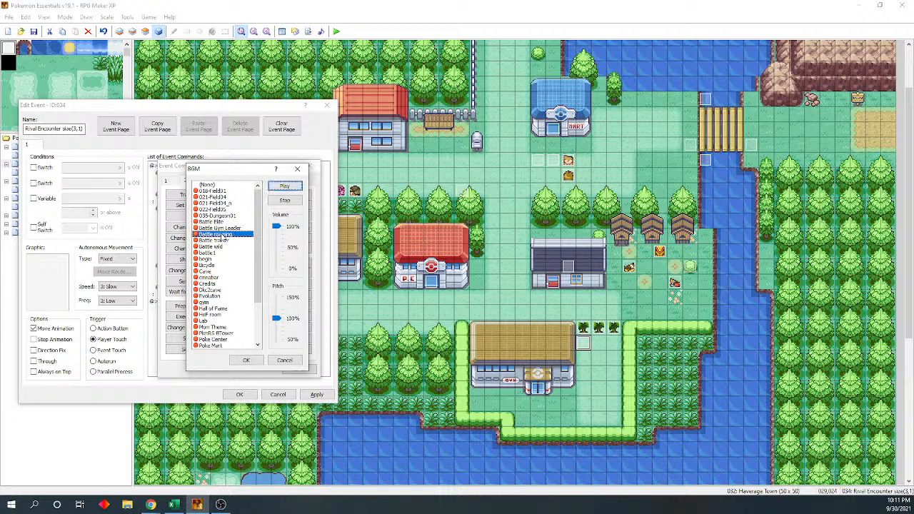
left_click(284, 187)
left_click(227, 247)
left_click(283, 188)
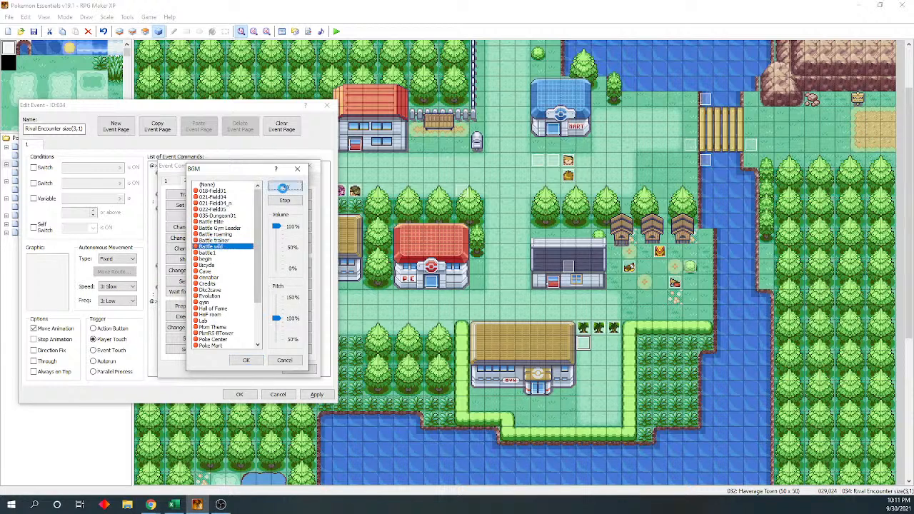
Choose battle1 as the background music for the x==29 branch and save the Rival Encounter event
left_click(227, 253)
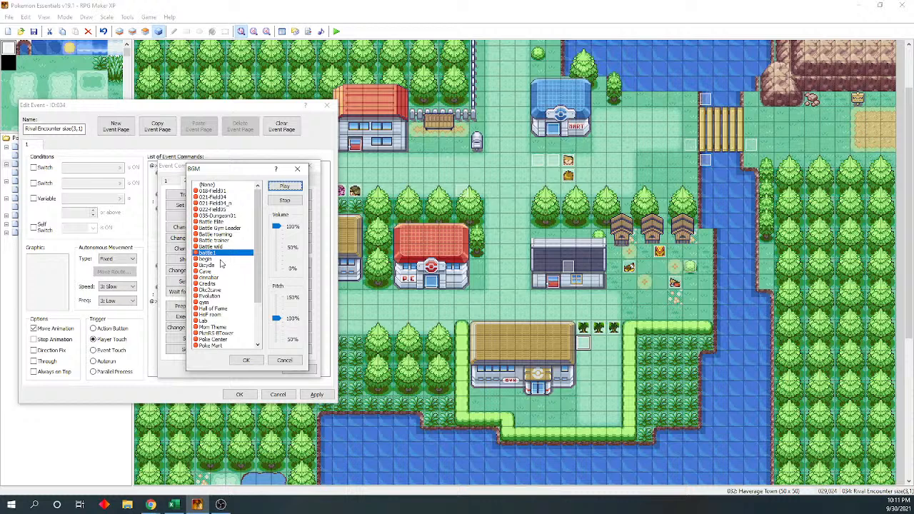
left_click(288, 202)
left_click(242, 362)
key("Return")
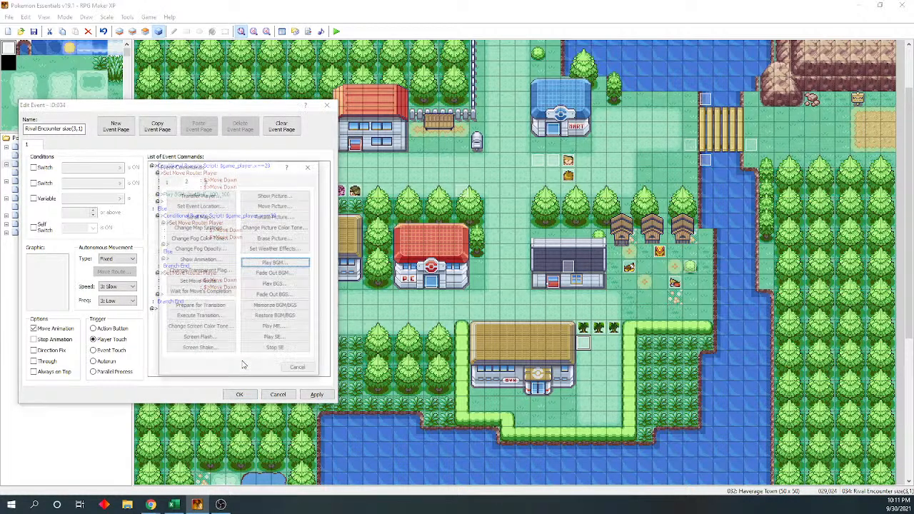
left_click(165, 181)
left_click(296, 369)
left_click(240, 394)
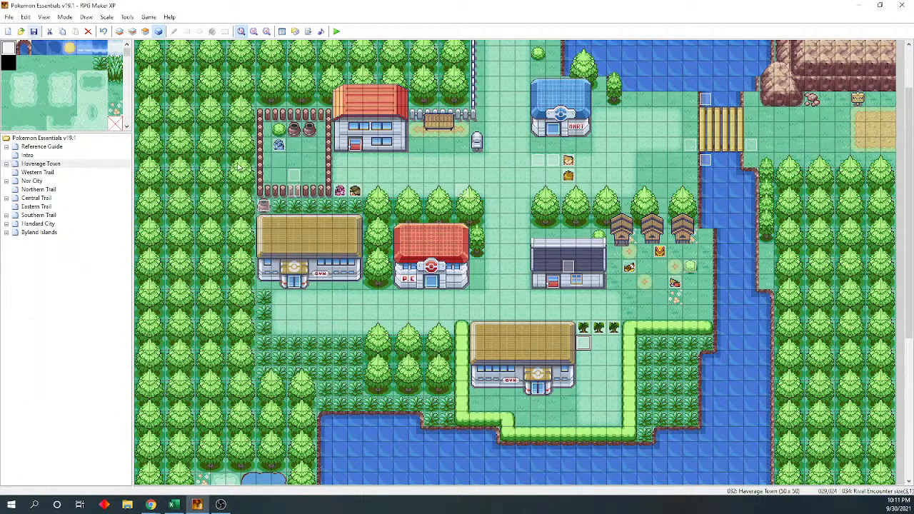
Open the Rival event near the Mart and compare the settings on its two event pages
double_click(568, 175)
left_click(306, 142)
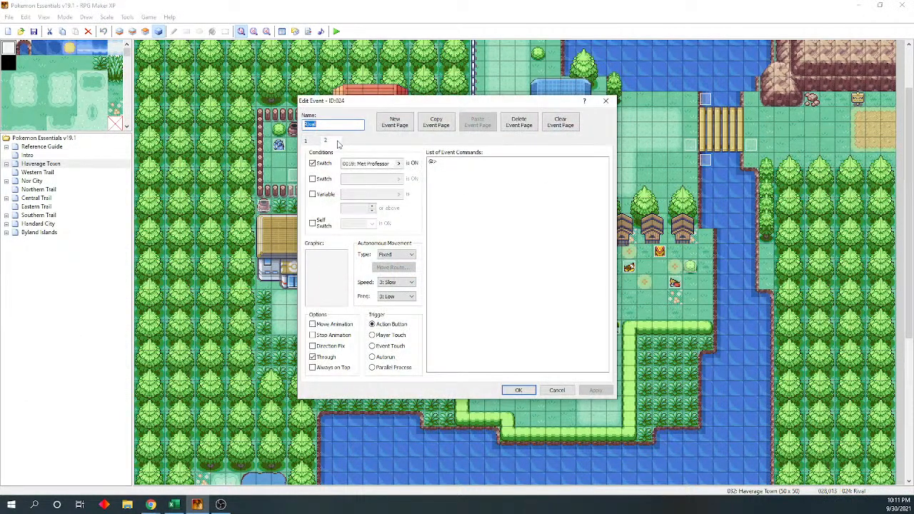
left_click(310, 145)
left_click(330, 142)
left_click(316, 143)
left_click(332, 144)
left_click(311, 144)
left_click(328, 143)
left_click(505, 390)
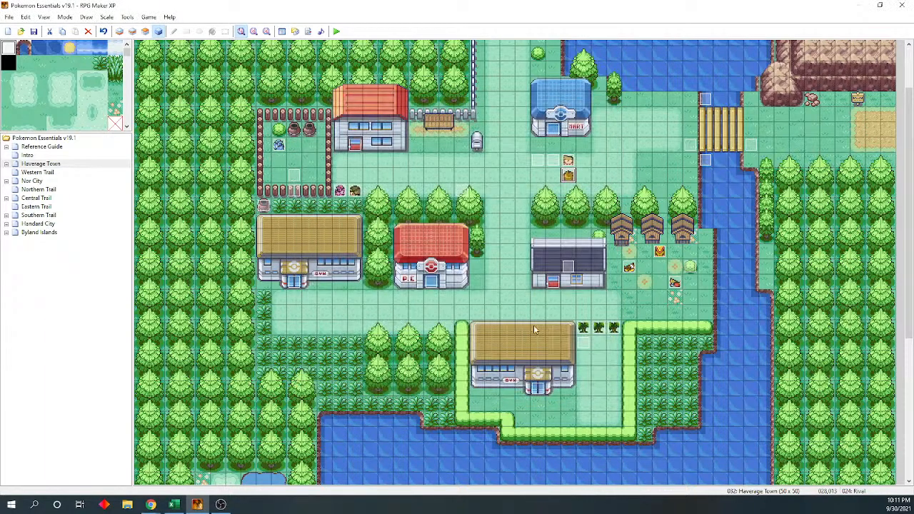
Reopen the Rival Encounter event and start a Set Move Route for 024: Rival after the battle1 music in the x==29 branch
double_click(583, 343)
left_click_drag(404, 102, 146, 112)
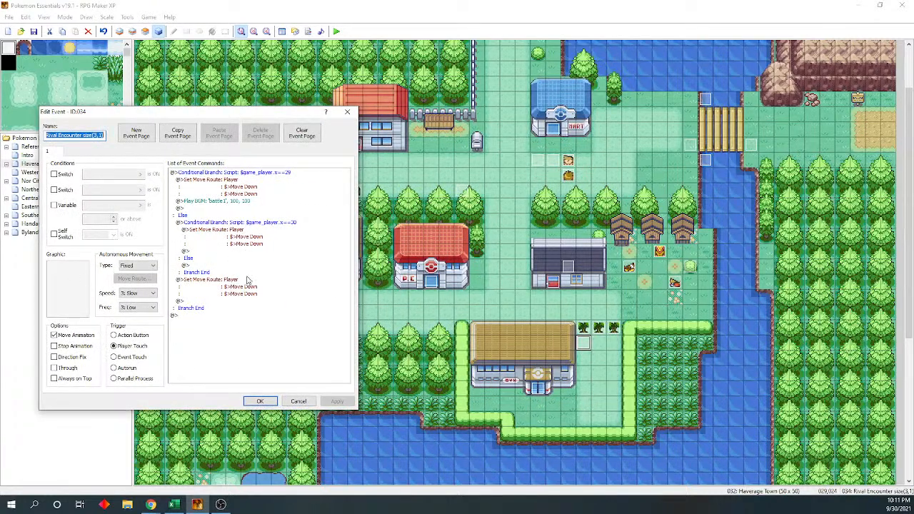
left_click(219, 209)
double_click(219, 211)
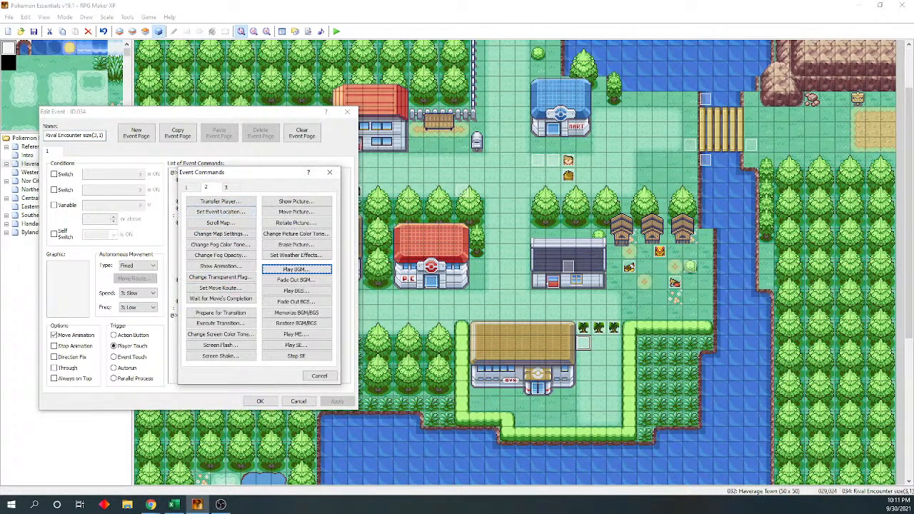
key("alt+Tab")
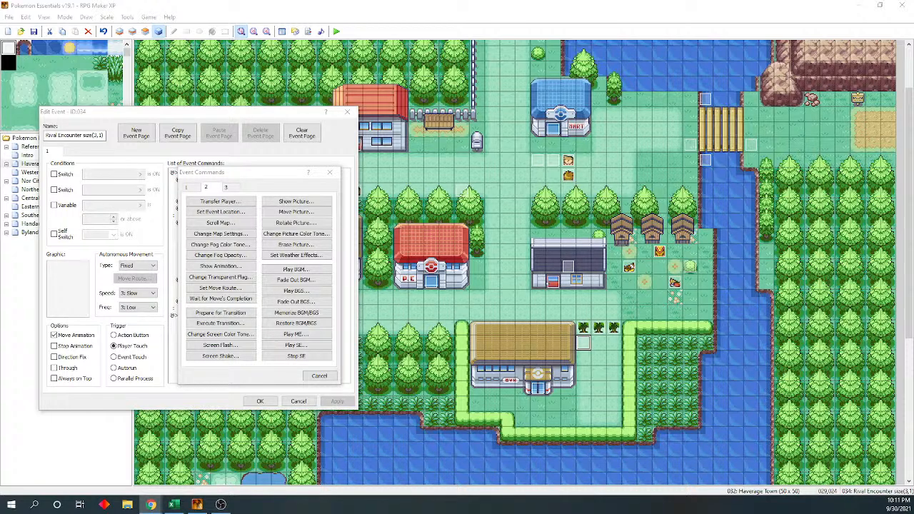
key("alt+Tab")
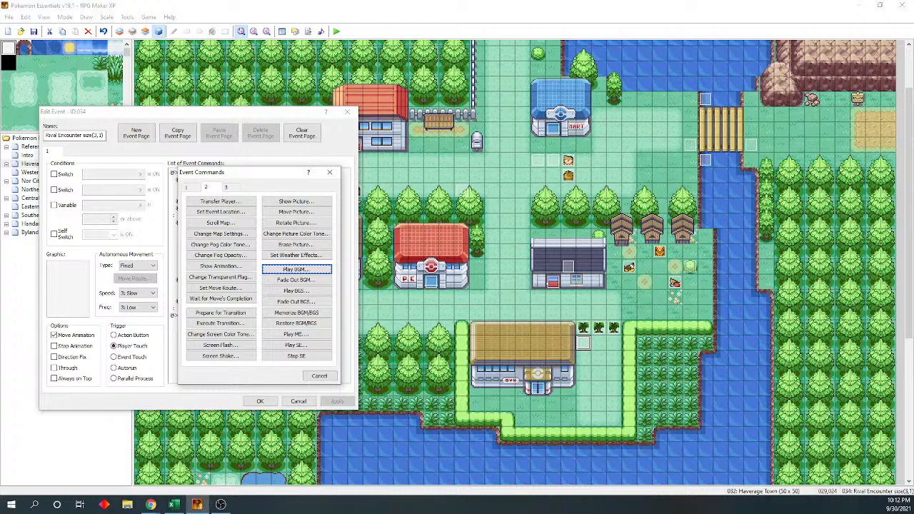
left_click(192, 190)
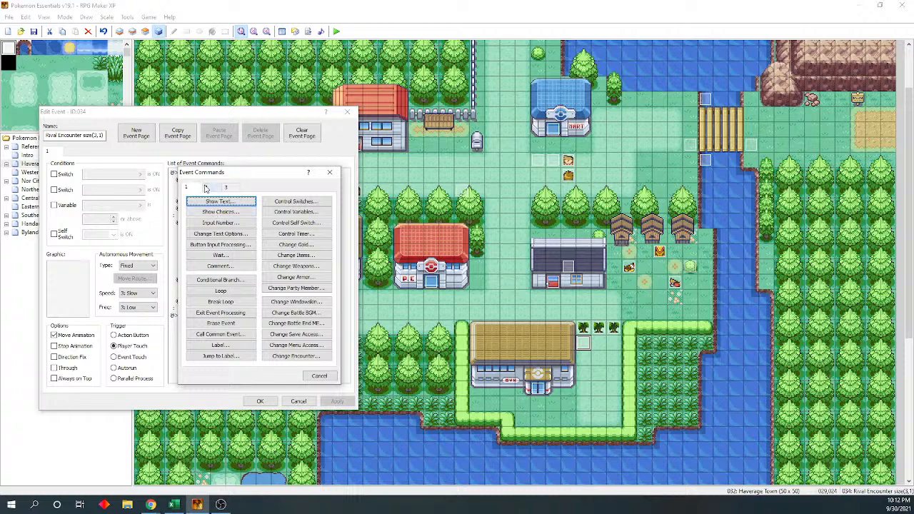
left_click(206, 188)
left_click(221, 288)
left_click(157, 197)
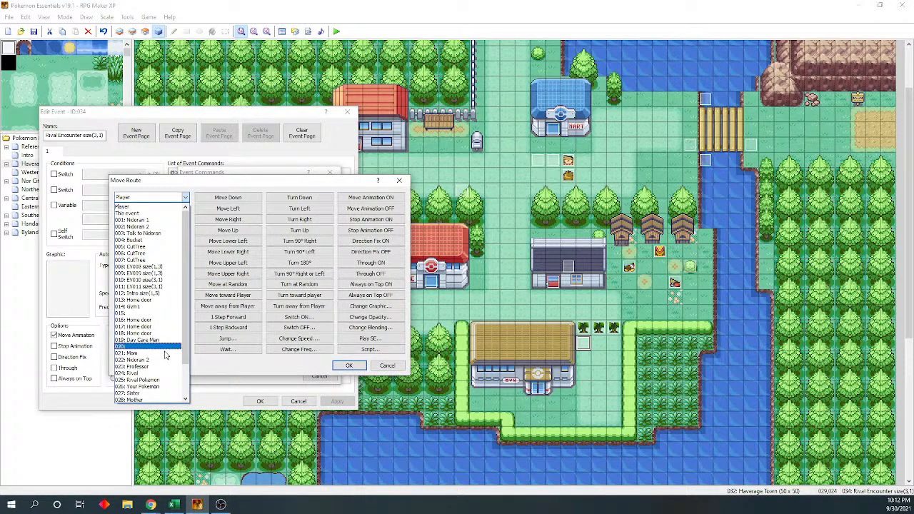
left_click(165, 372)
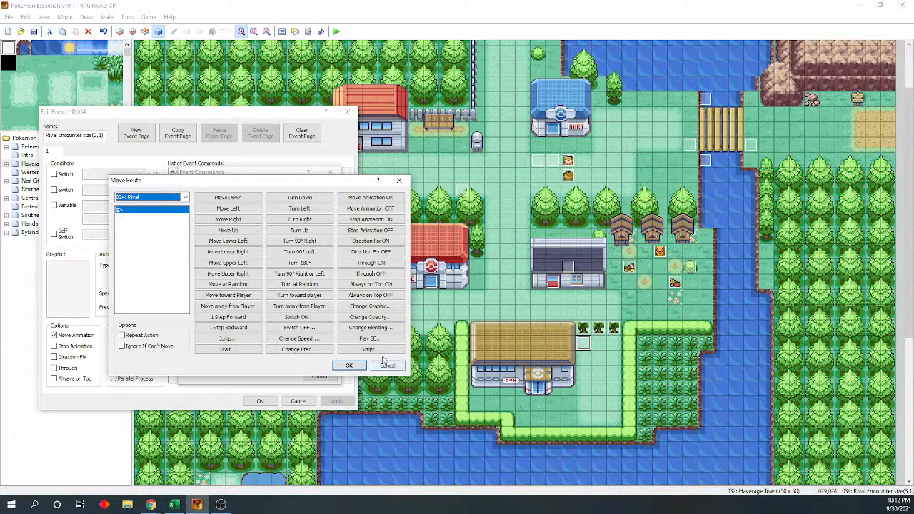
left_click(358, 319)
left_click(379, 316)
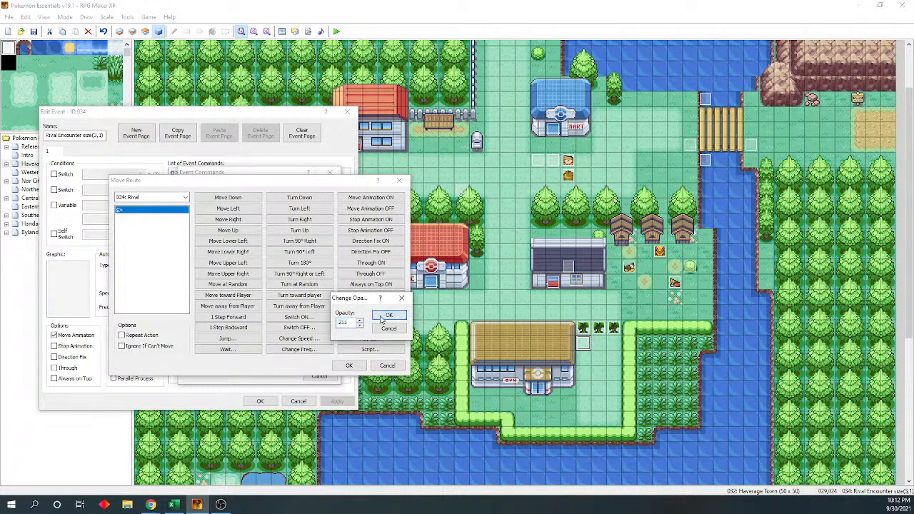
left_click(179, 211)
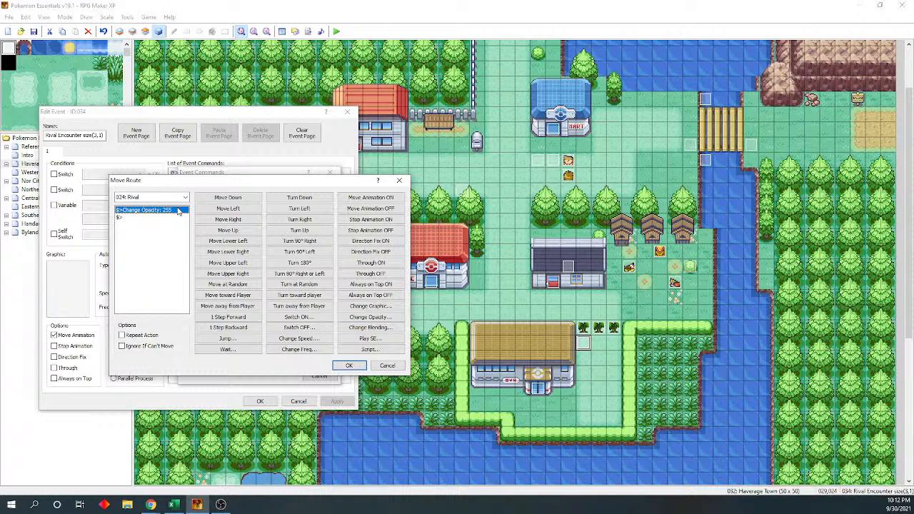
Add a graphic change to trainer_RIVAL1 to the Rival's move route and confirm the route
left_click(354, 306)
left_click(161, 331)
scroll(172, 300, "down", 15)
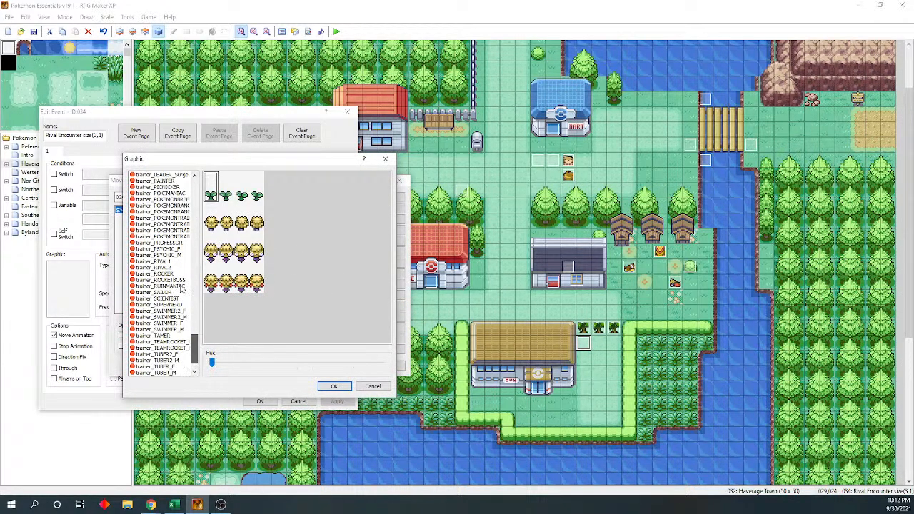
left_click(161, 261)
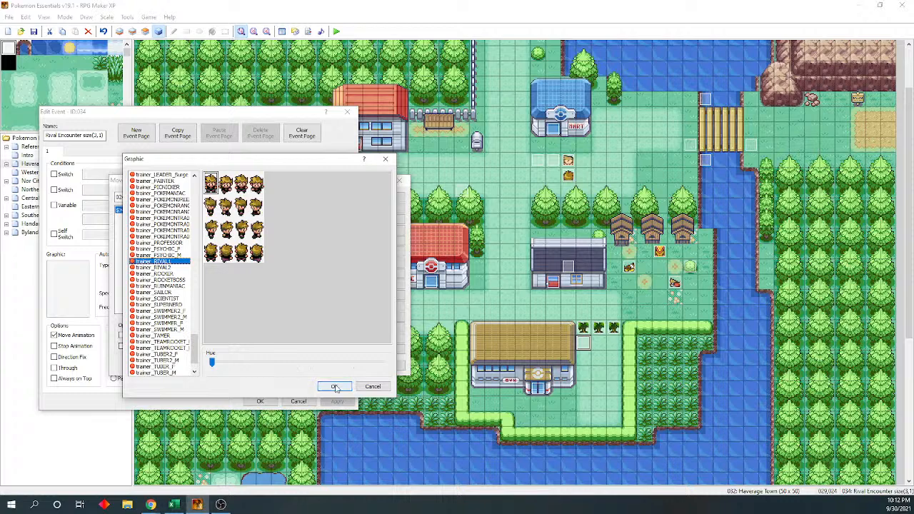
left_click(334, 388)
left_click(352, 374)
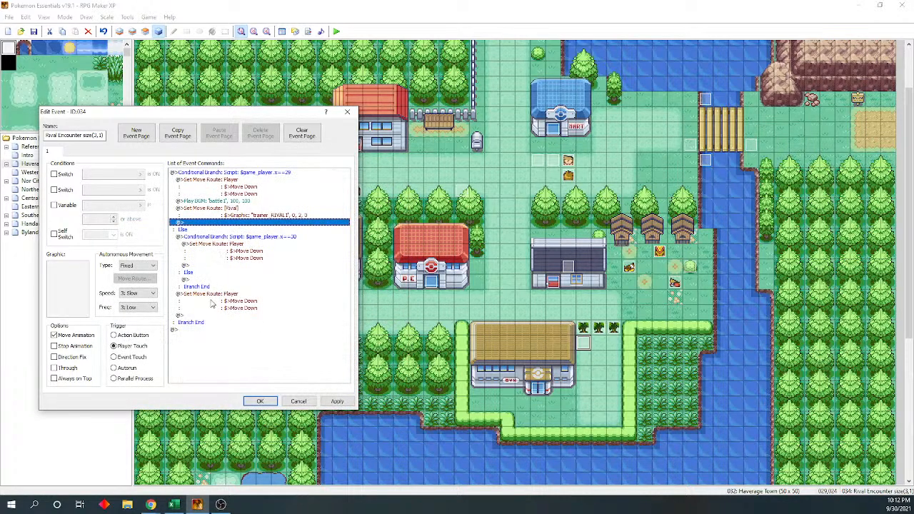
Add a Set Event Location command for 024: Rival ahead of its graphic-change move route
key("Return")
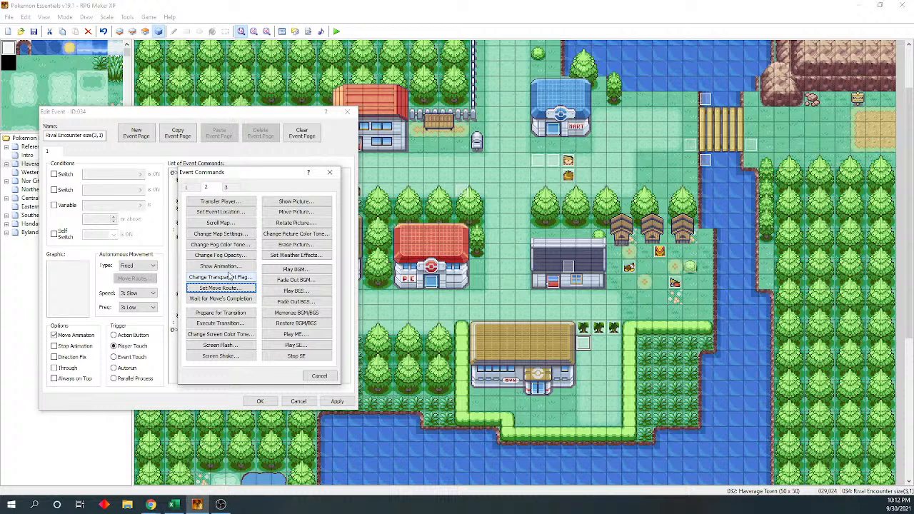
left_click(214, 212)
left_click(266, 217)
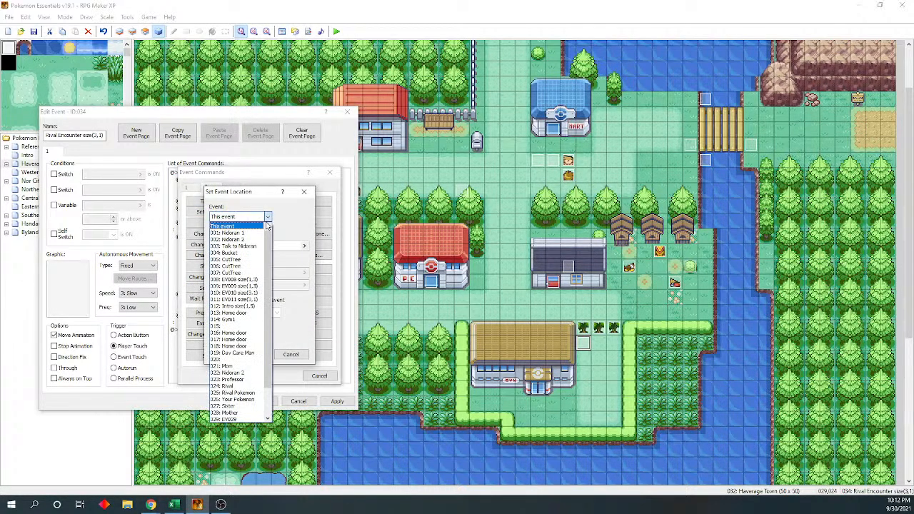
left_click(246, 386)
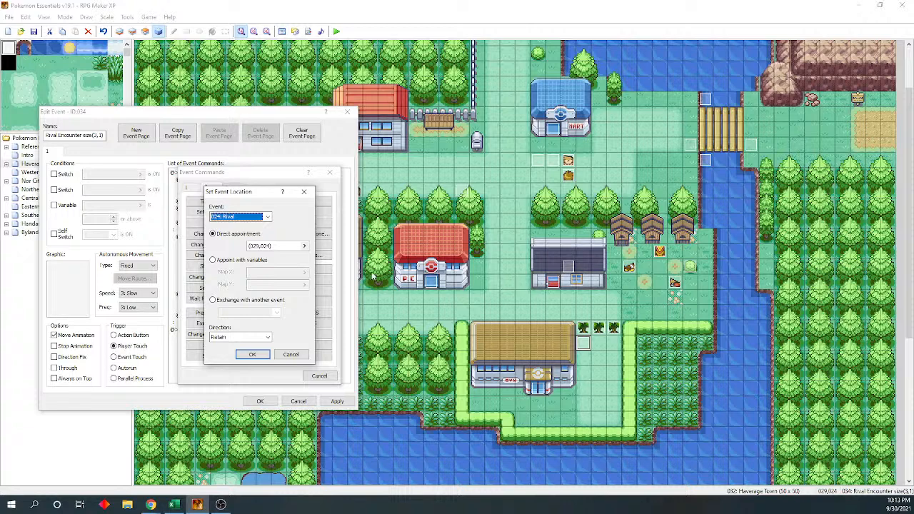
Set the Rival's new location to tile 025,020 on the path west of the dark-roofed house
left_click(303, 246)
left_click(267, 284)
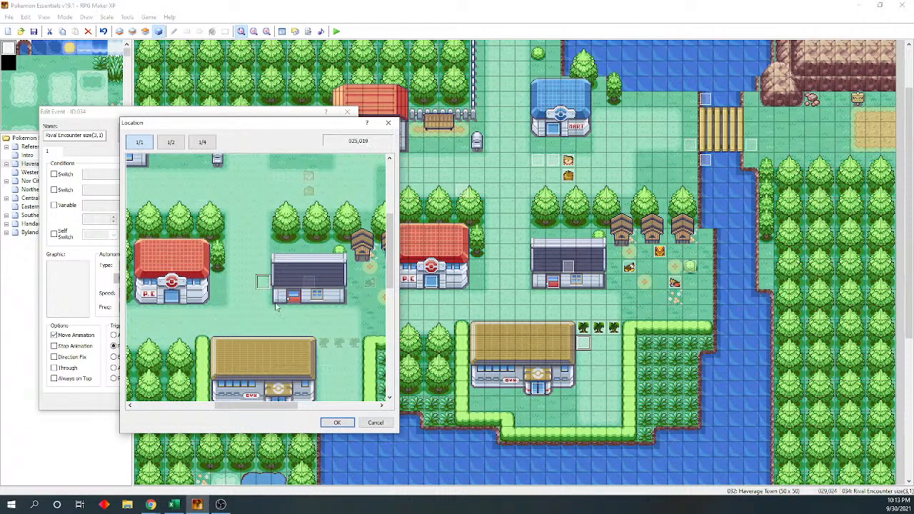
left_click_drag(390, 250, 390, 282)
left_click(325, 272)
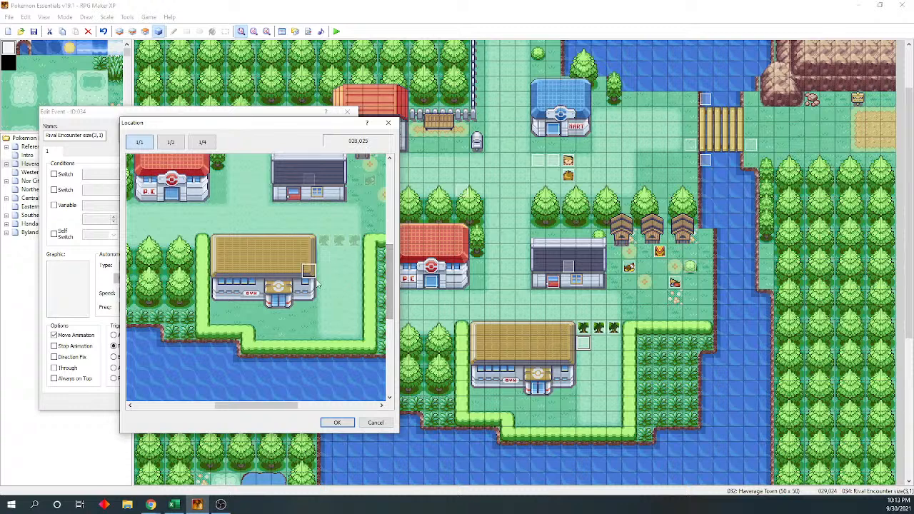
left_click(319, 285)
key("Up")
key("Up")
key("Up")
key("Up")
key("Up")
key("Up")
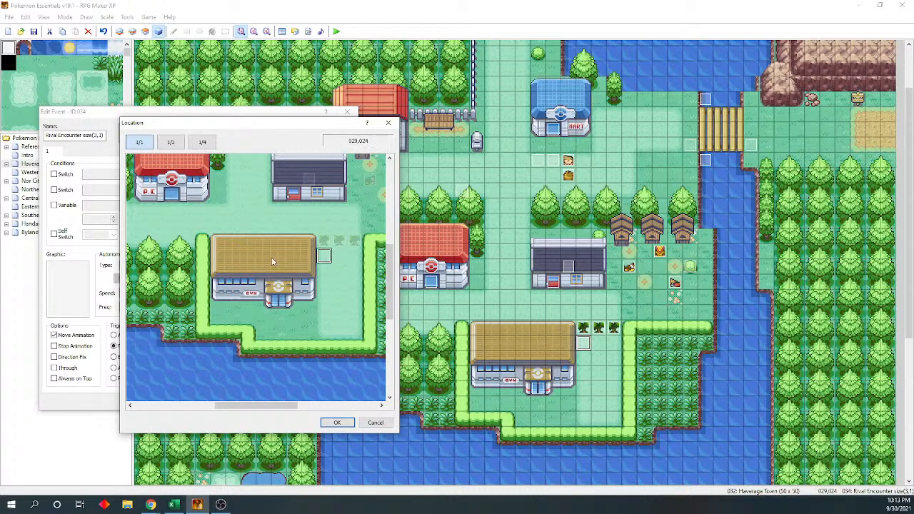
key("Left")
key("Left")
key("Left")
key("Left")
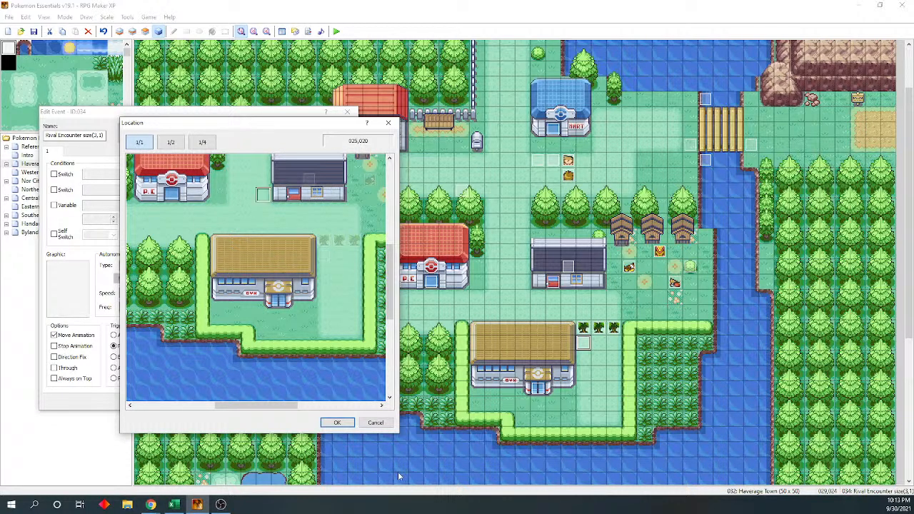
left_click(337, 422)
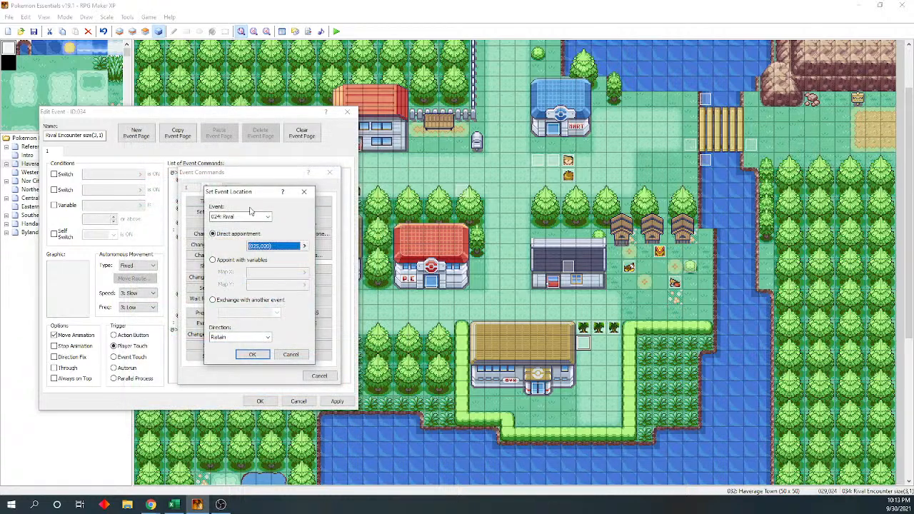
Make the Rival face Down at the new location and confirm the Set Event Location command
left_click(250, 337)
left_click(260, 350)
left_click(251, 354)
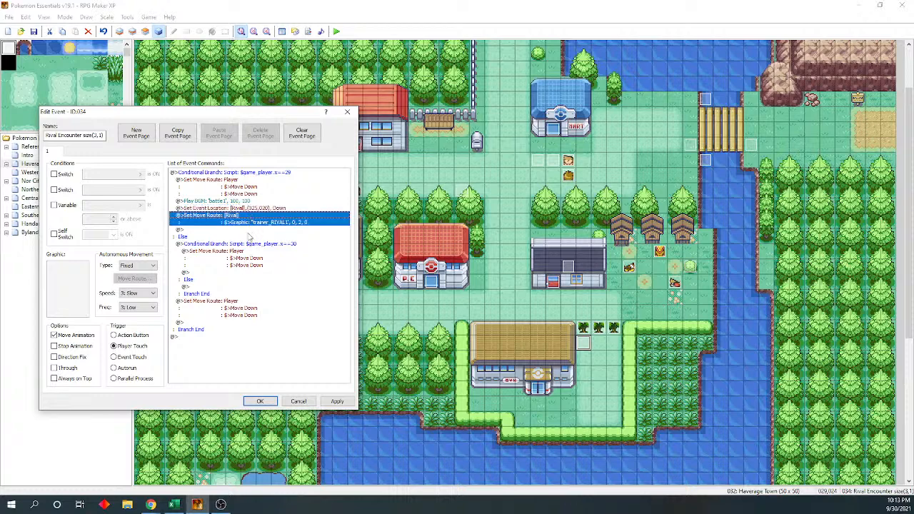
Review the Rival's move route in the x==29 branch and save the Rival Encounter event
key("Return")
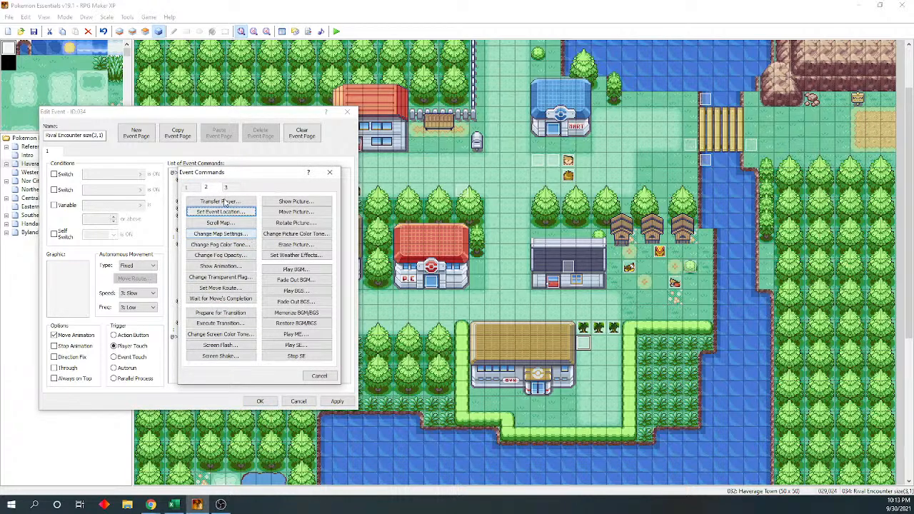
left_click(324, 176)
key("Return")
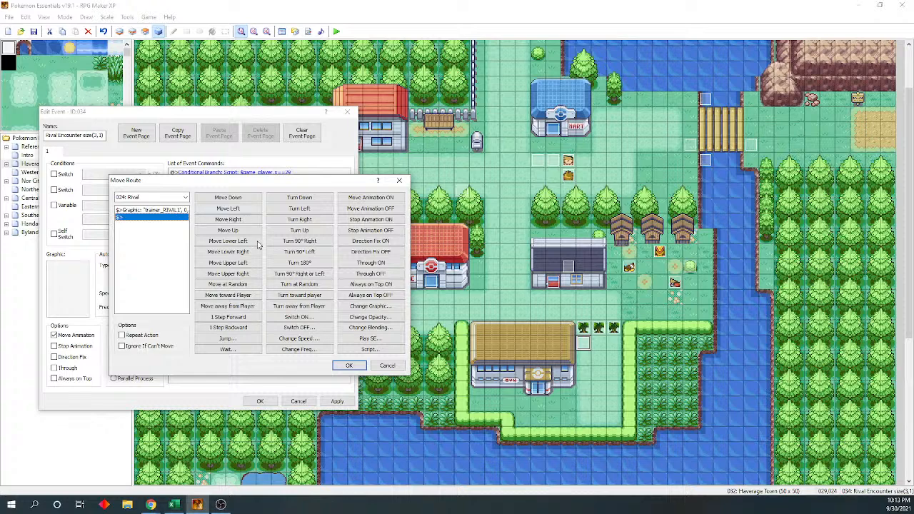
left_click(349, 365)
left_click(271, 402)
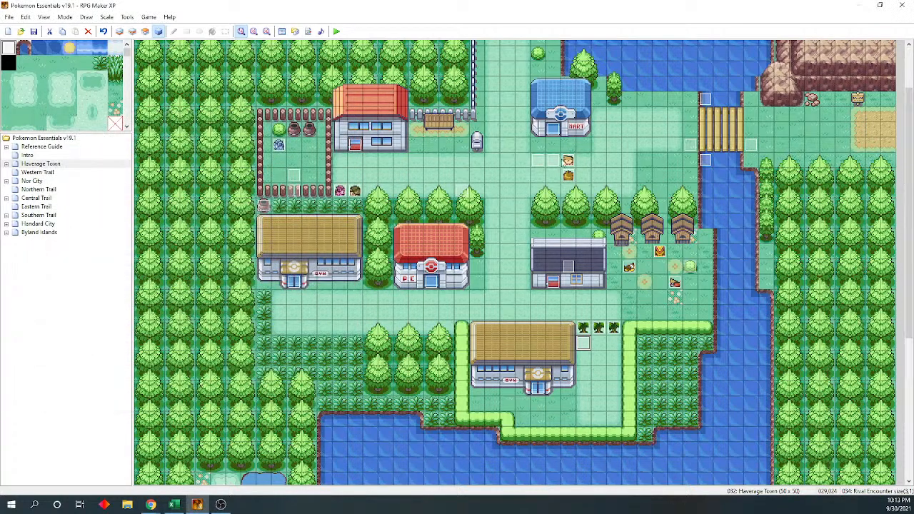
Check the conditions and options on the second page of the Rival event near the Mart
double_click(568, 176)
left_click(329, 141)
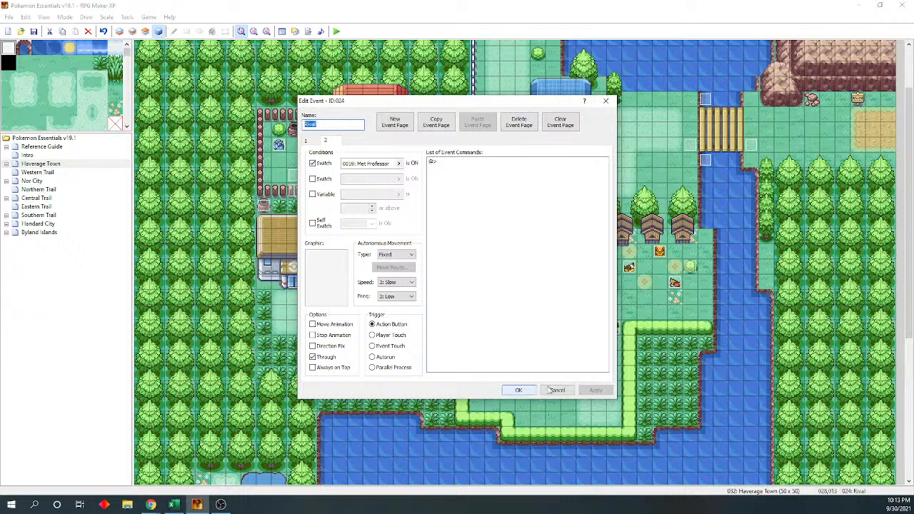
left_click(519, 390)
Extend the Rival's move route in the x==29 branch with two Move Down, four Move Right and two more Move Down commands
double_click(584, 343)
left_click_drag(342, 99, 135, 85)
double_click(236, 183)
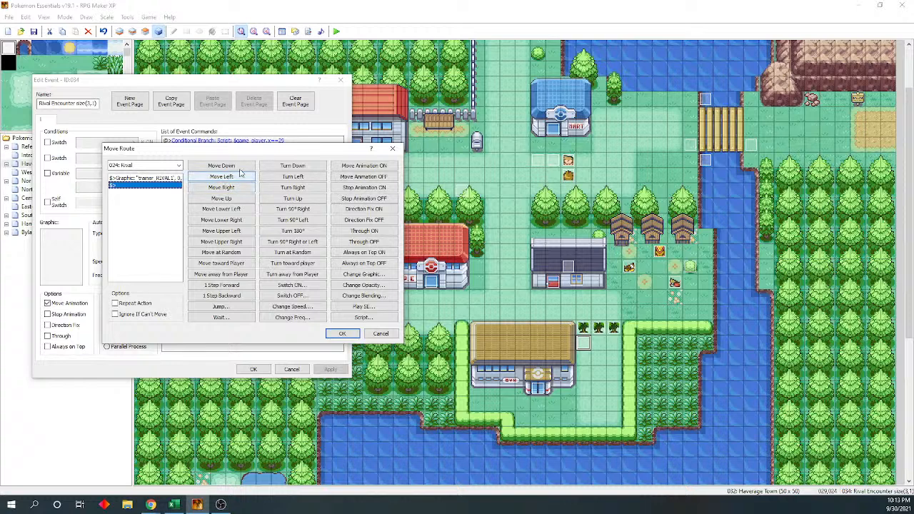
left_click(241, 166)
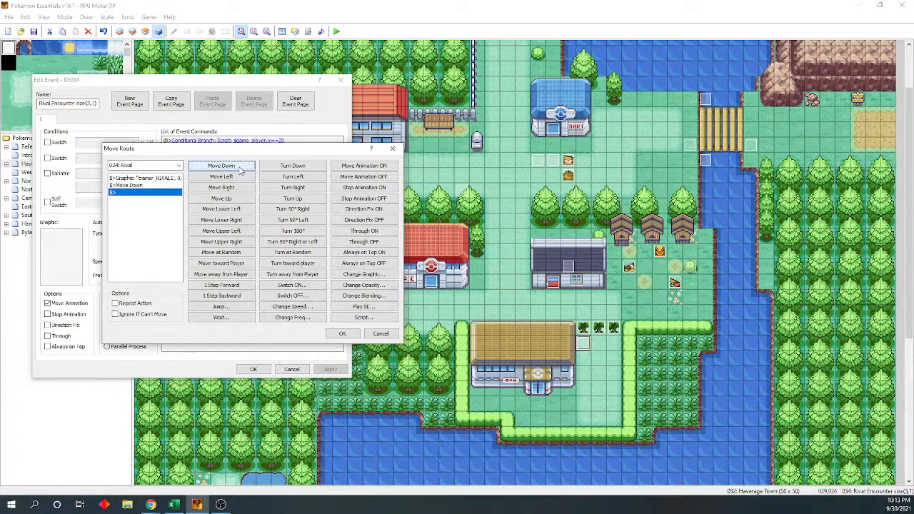
left_click(241, 168)
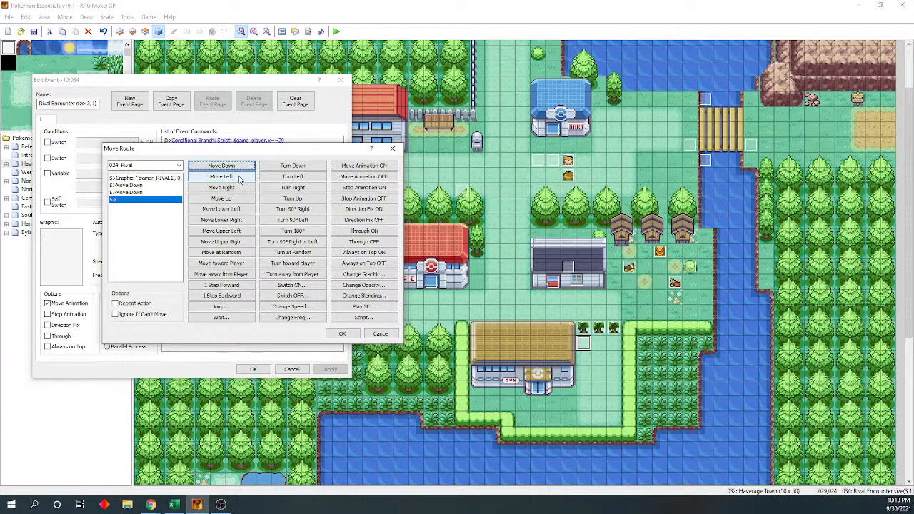
left_click(233, 187)
left_click(233, 188)
left_click(232, 188)
left_click(232, 188)
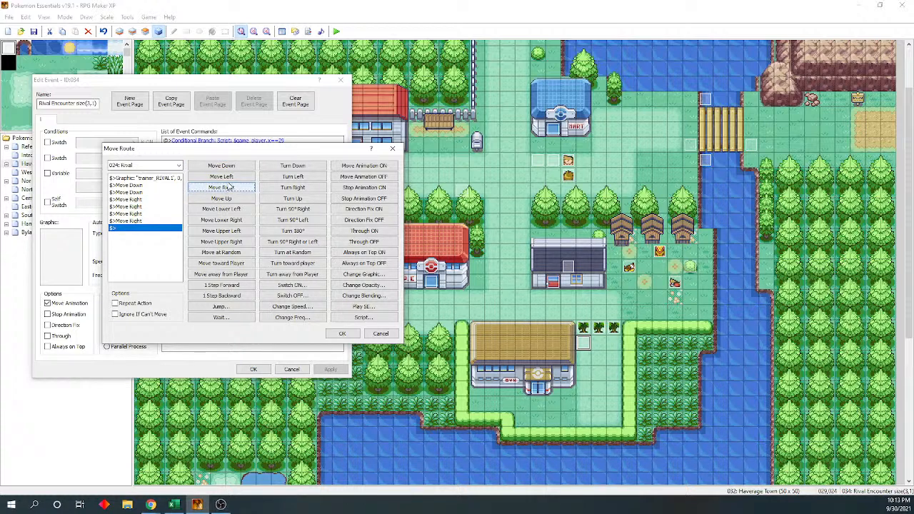
left_click(216, 169)
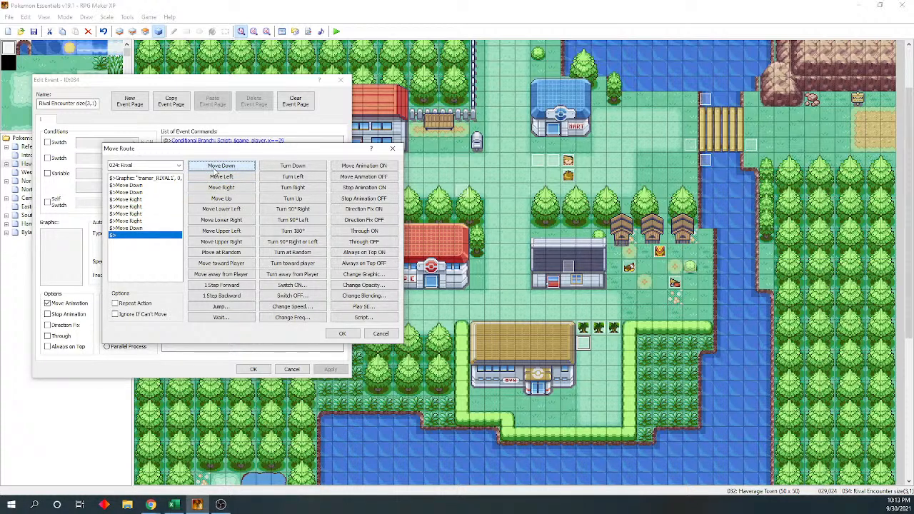
left_click(217, 170)
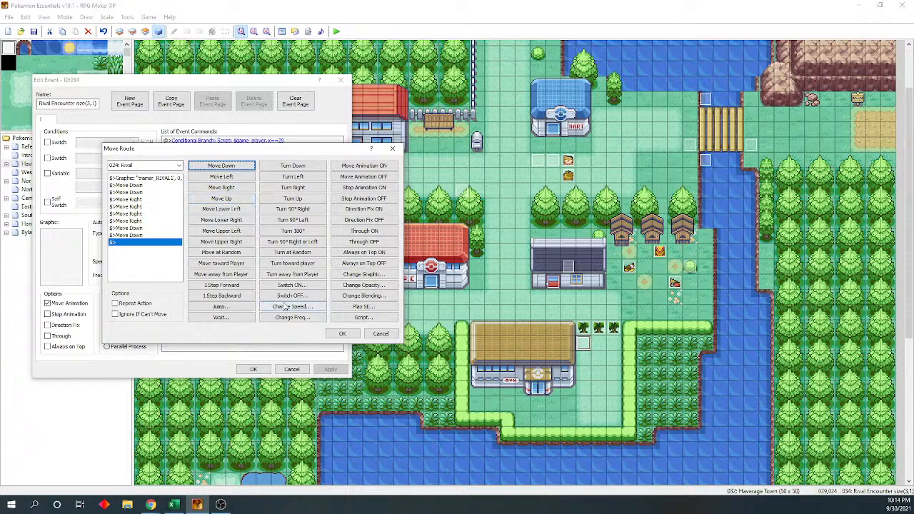
left_click(333, 335)
Add a Wait for Move's Completion after the Rival's move route in the x==29 branch
key("Down")
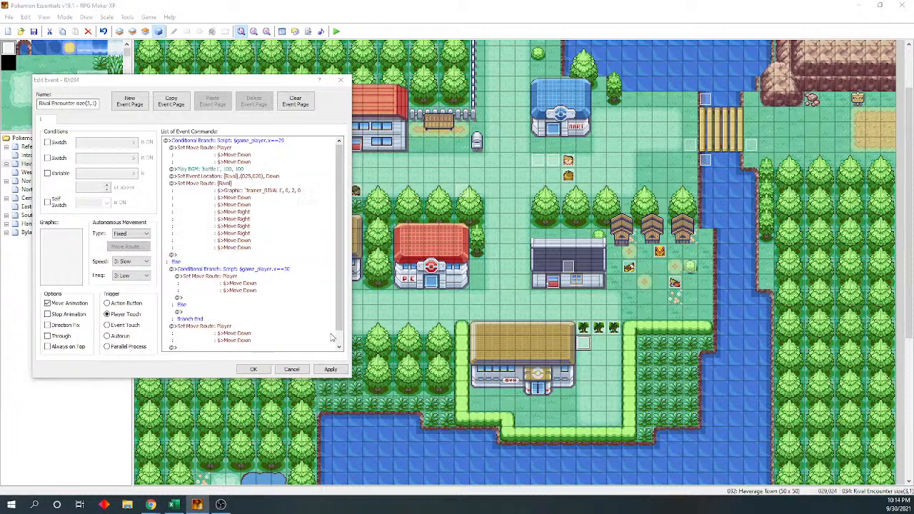
key("Return")
left_click(239, 267)
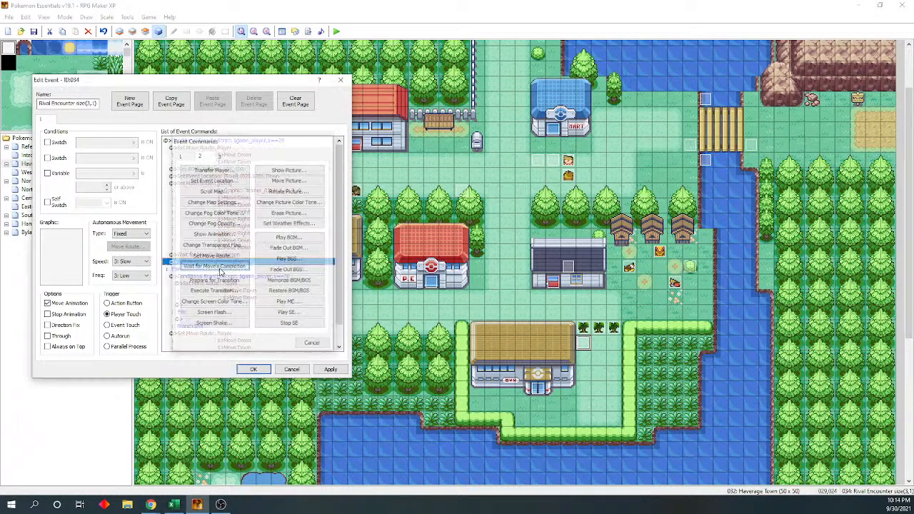
Insert a 20-frame Wait before the Rival's Set Event Location command in the x==29 branch
left_click(243, 148)
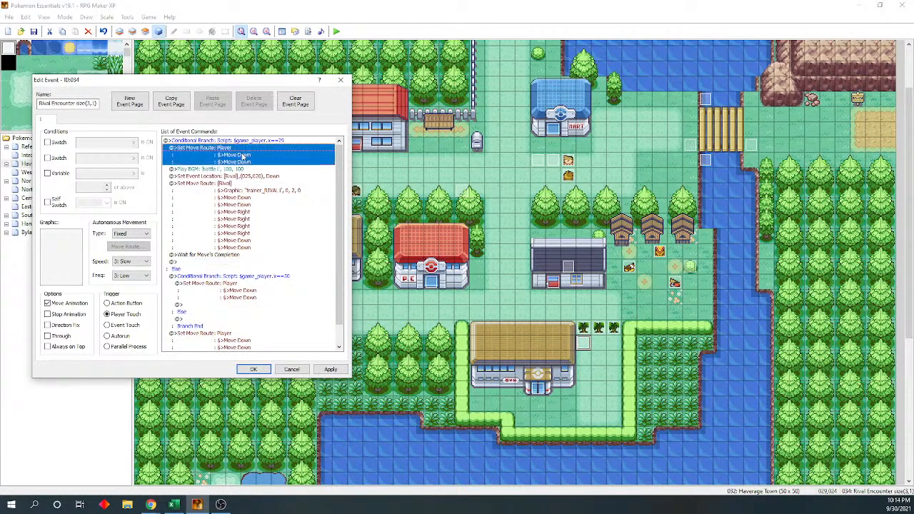
left_click(245, 170)
double_click(247, 177)
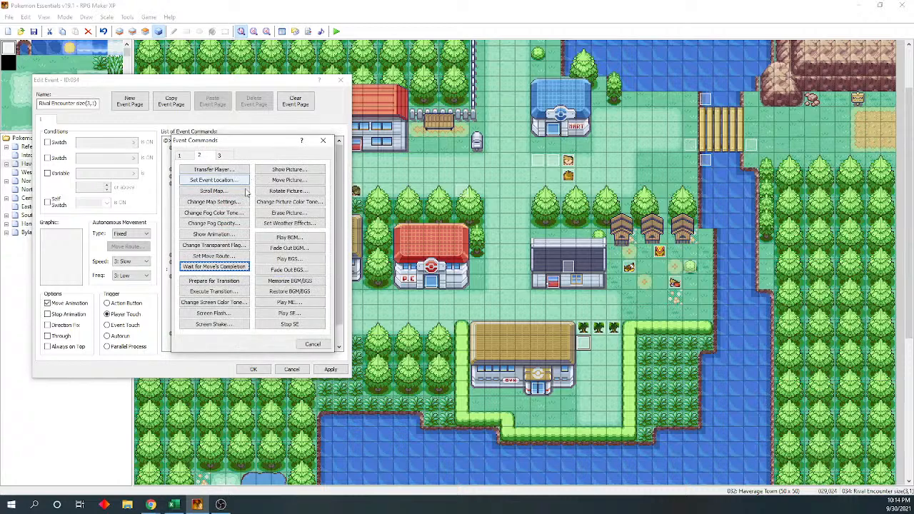
left_click(183, 154)
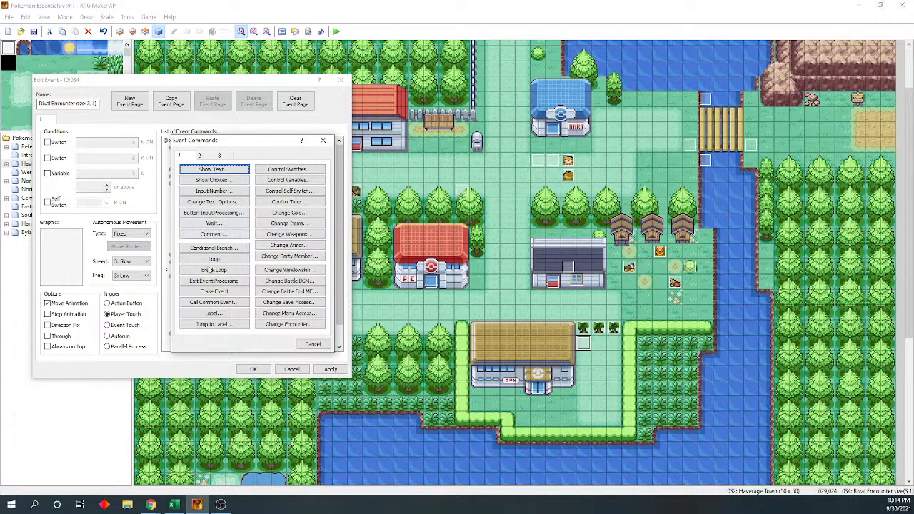
left_click(225, 224)
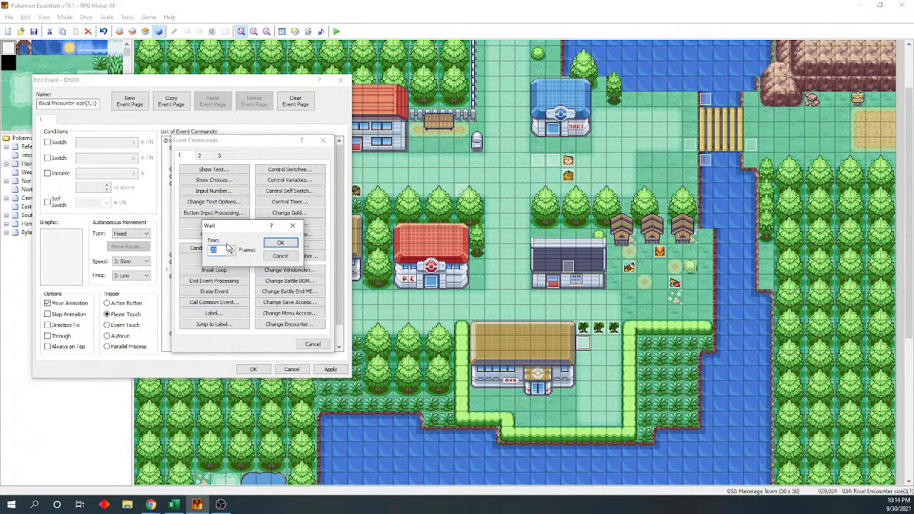
left_click(279, 240)
Insert a Player move route with Turn Up before the Rival's Set Event Location command
double_click(223, 221)
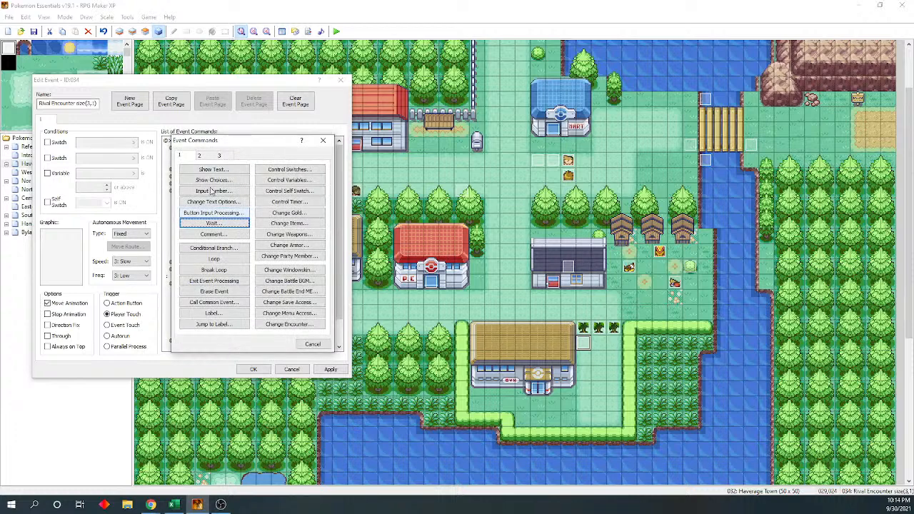
left_click(200, 155)
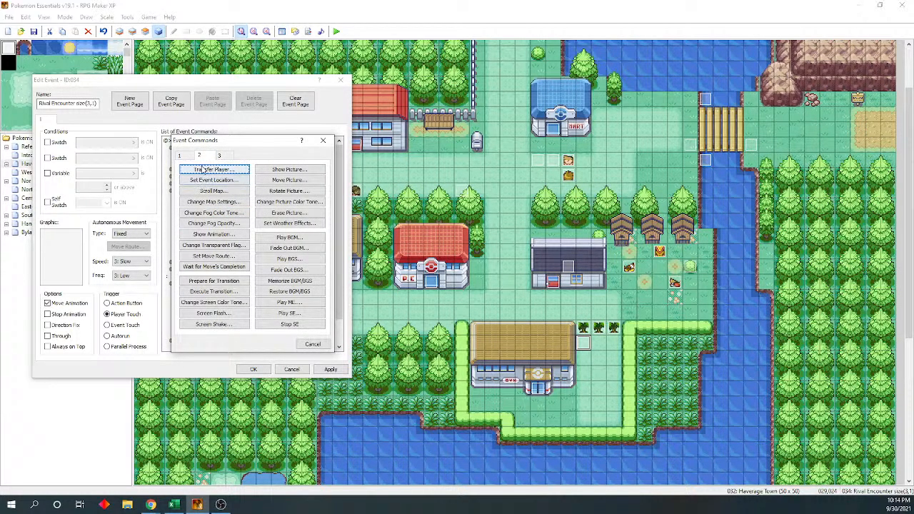
left_click(207, 256)
left_click(178, 166)
left_click(178, 170)
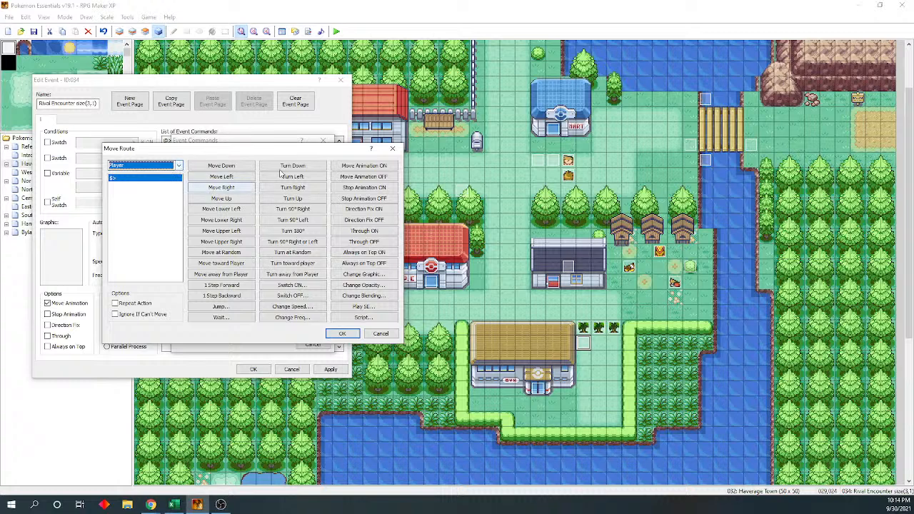
left_click(293, 198)
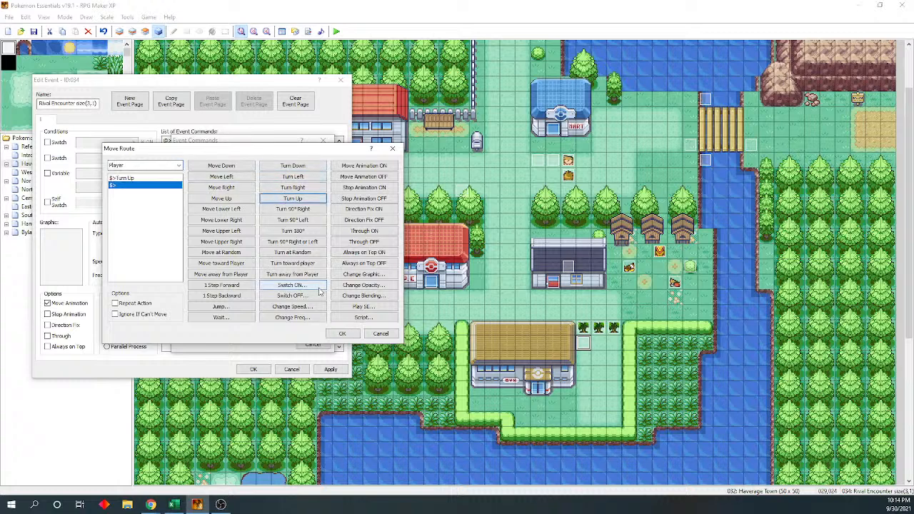
left_click(342, 333)
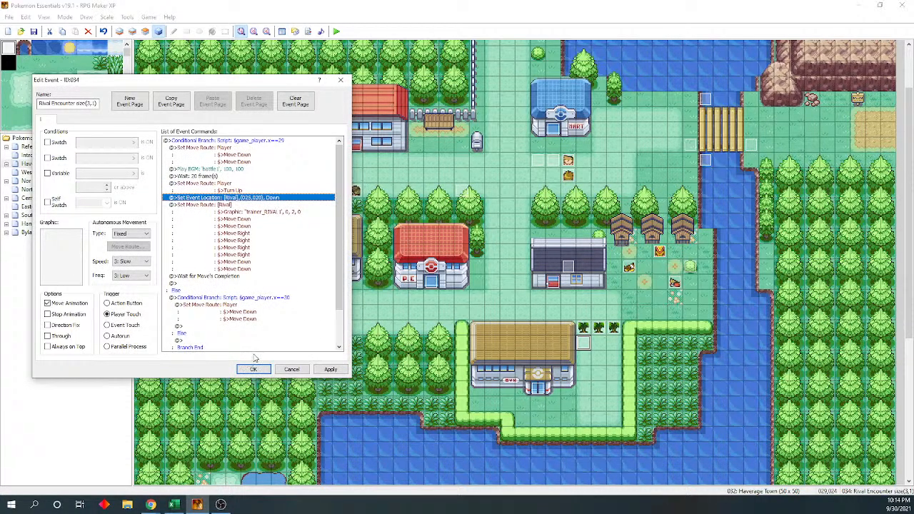
Insert a Wait for Move's Completion after the player's Turn Up route and save the Rival Encounter event
key("Return")
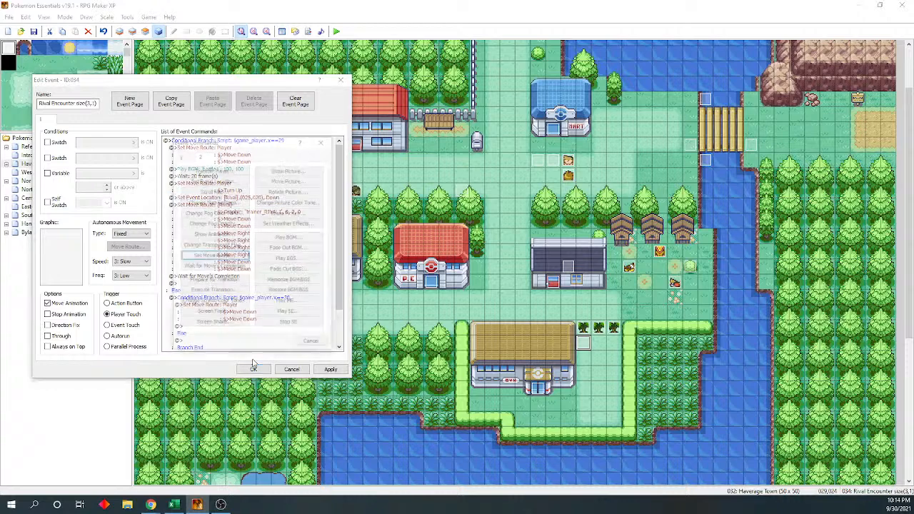
key("Return")
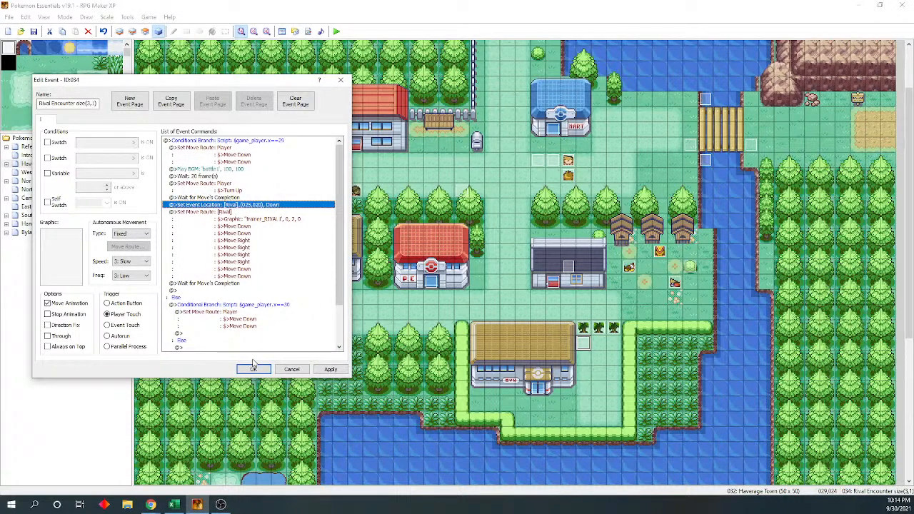
left_click(254, 369)
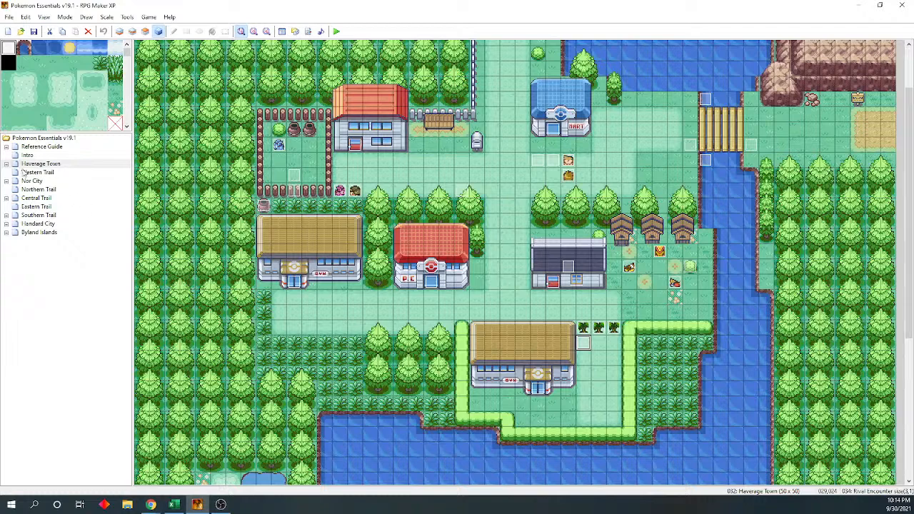
On the Home map, delete the opening 20-frame Wait from page 2 of event EV024 near the dining table and save the event
left_click(7, 164)
left_click(39, 181)
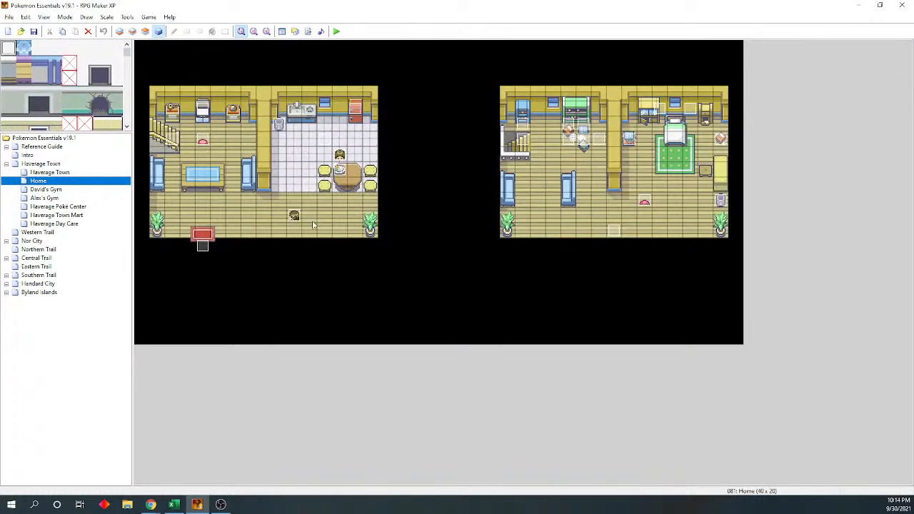
double_click(310, 187)
left_click(347, 141)
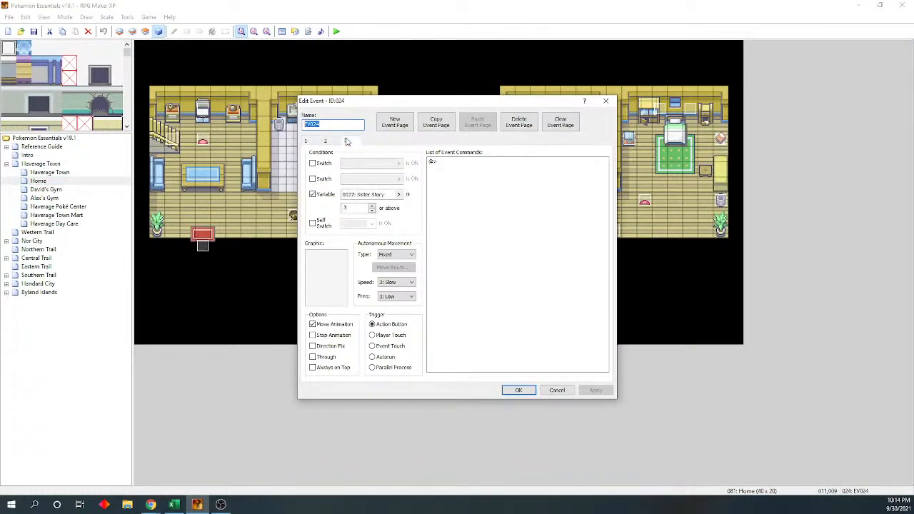
left_click(326, 141)
left_click(479, 183)
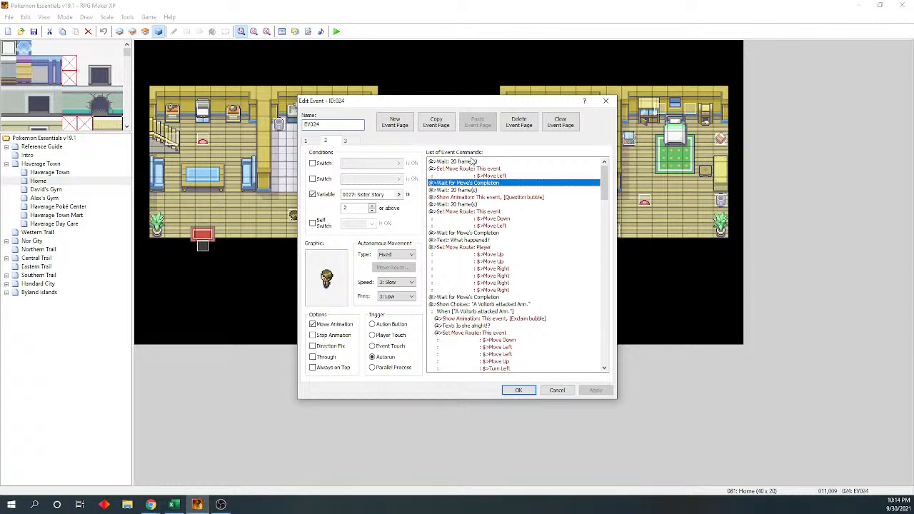
left_click(480, 162)
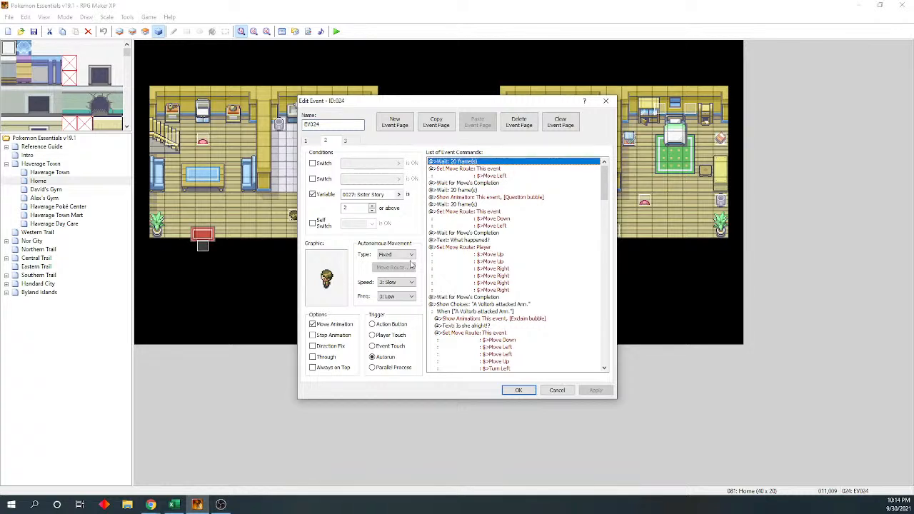
key("Delete")
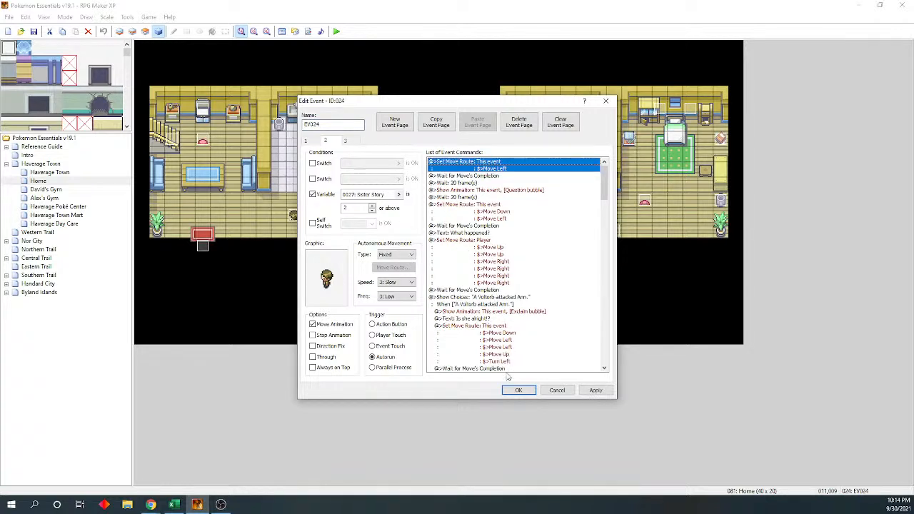
left_click(518, 391)
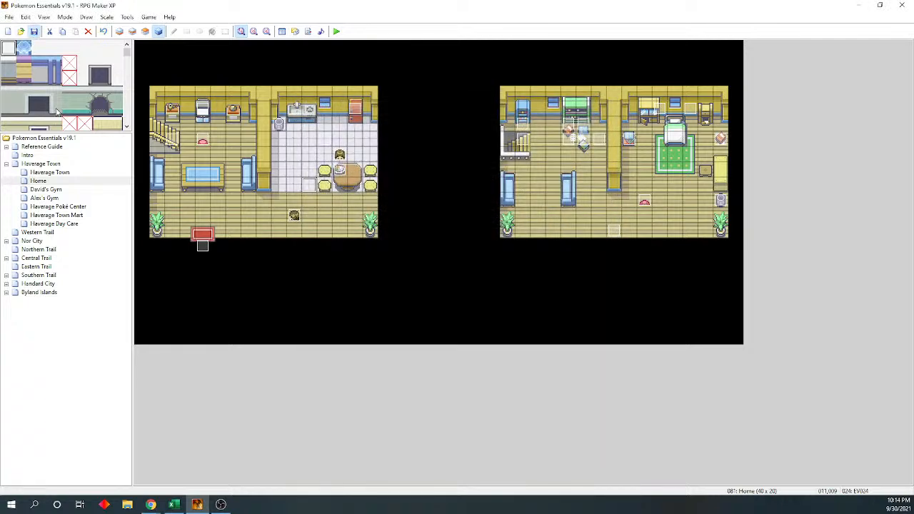
Reopen the Rival Encounter event in Haverage Town and review the commands in all of its branches
double_click(43, 165)
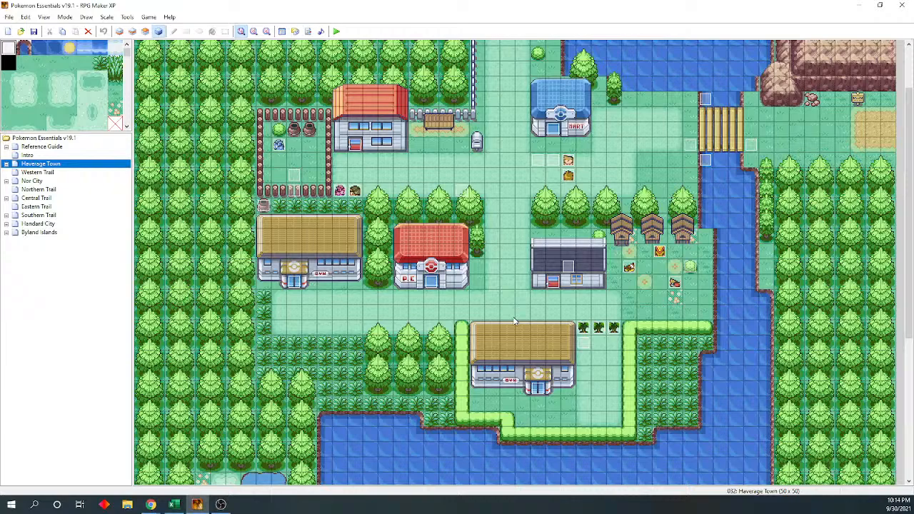
double_click(586, 346)
left_click_drag(434, 98, 193, 98)
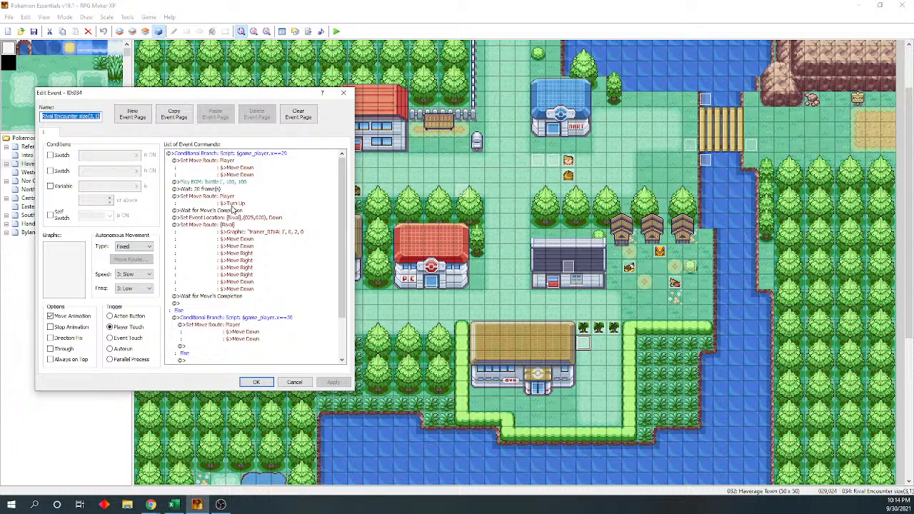
left_click(243, 297)
left_click_drag(341, 284, 338, 369)
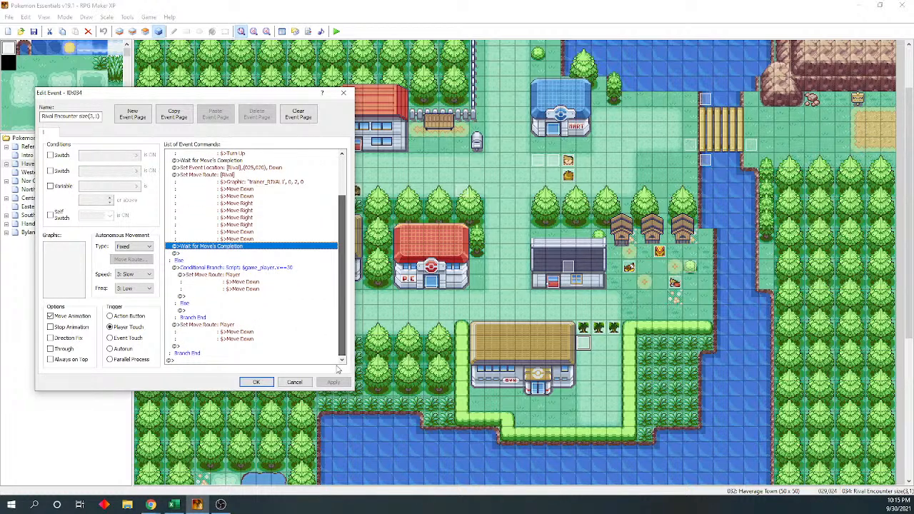
left_click_drag(342, 270, 340, 236)
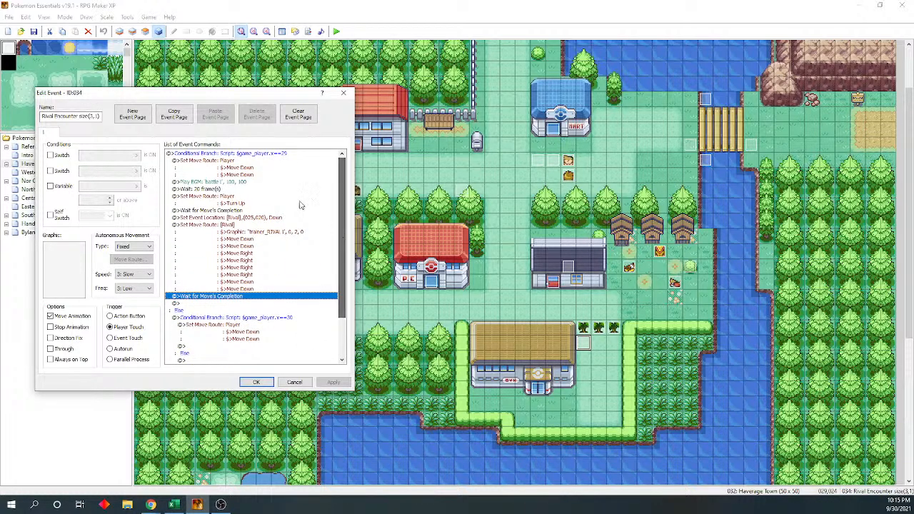
Insert a Wait for Move's Completion between the player's Move Down route and Play BGM in the x==29 branch
left_click(226, 161)
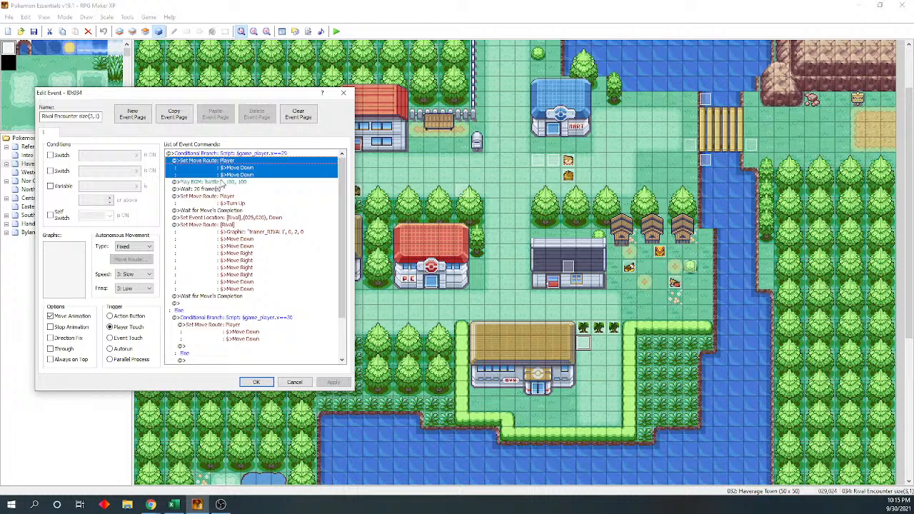
left_click(224, 182)
key("Up")
key("Down")
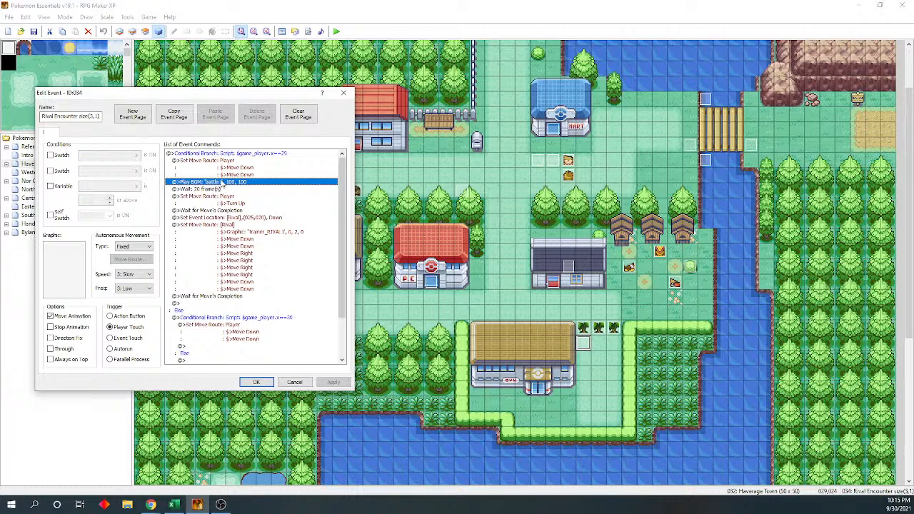
key("Return")
key("Down")
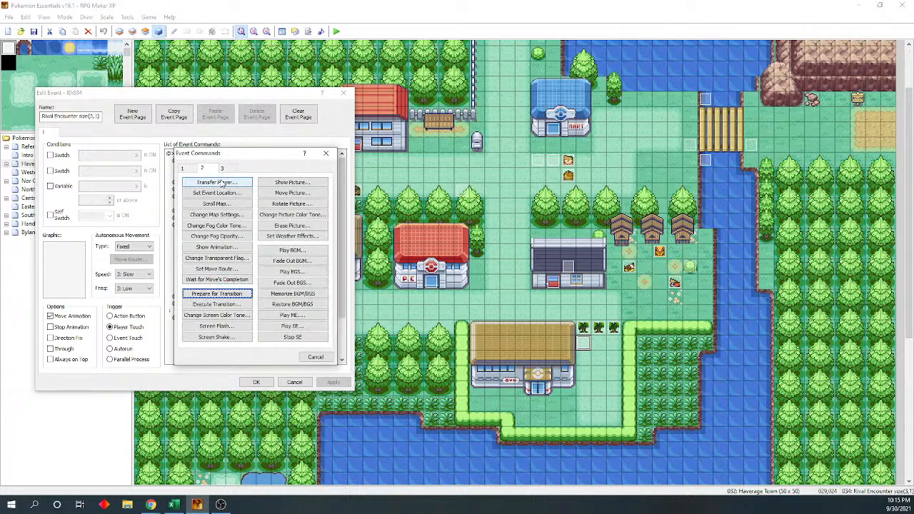
key("Up")
key("Return")
Copy all the commands of the x==29 branch and paste them over the player's move route in the x==30 branch
key("Up")
key("shift+Down")
key("shift+Down")
key("shift+Down")
key("shift+Down")
key("shift+Down")
key("shift+Down")
key("shift+Down")
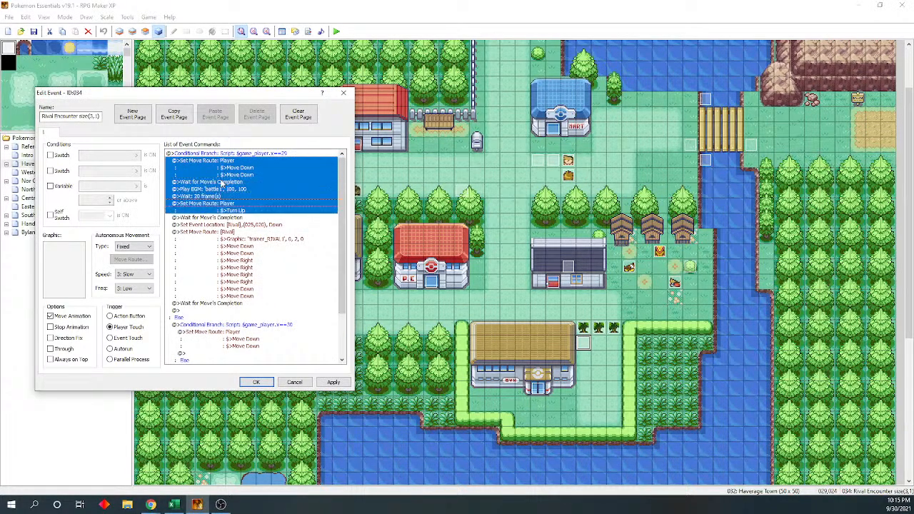
key("Down")
key("Down")
key("Down")
key("Down")
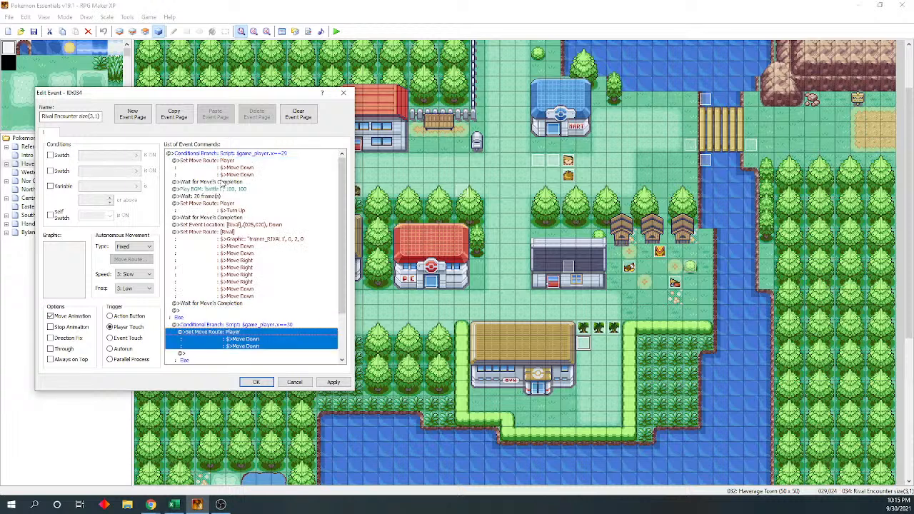
key("Delete")
key("ctrl+v")
Replace the player's move route in the innermost Else branch with the same copied commands
key("Down")
key("Down")
key("Down")
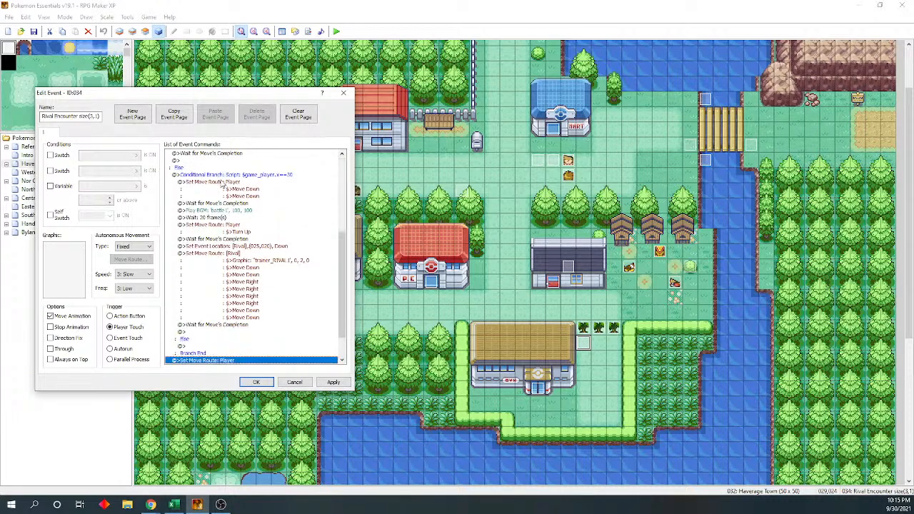
key("ctrl+v")
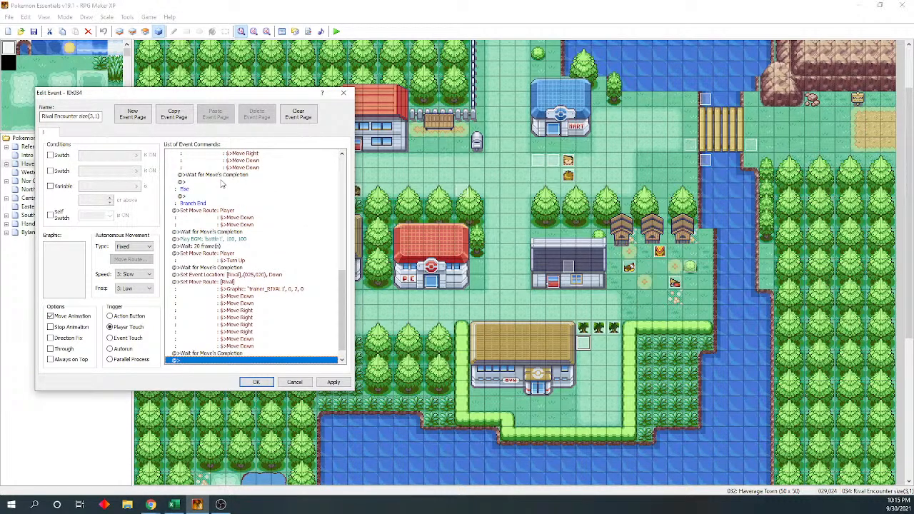
Add one more Move Right to the Rival's move route in the x==30 branch
scroll(278, 219, "up", 5)
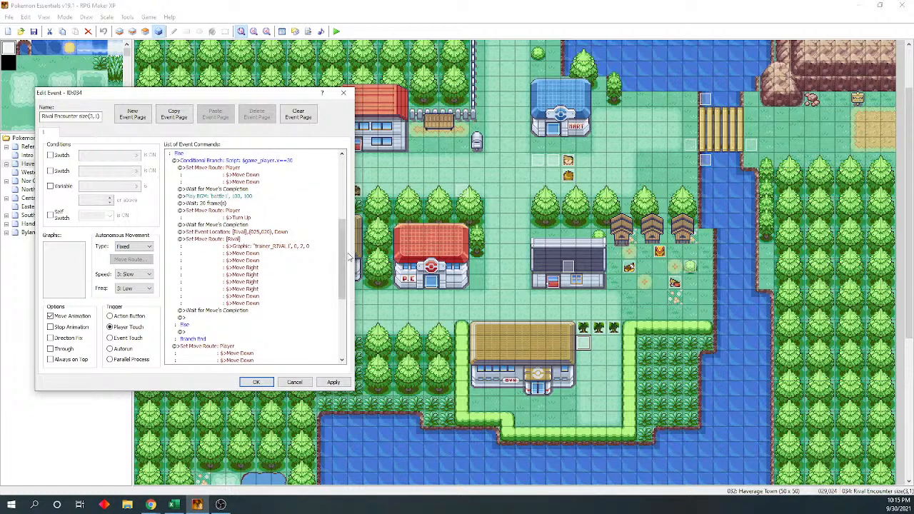
double_click(240, 239)
left_click(145, 227)
left_click(226, 201)
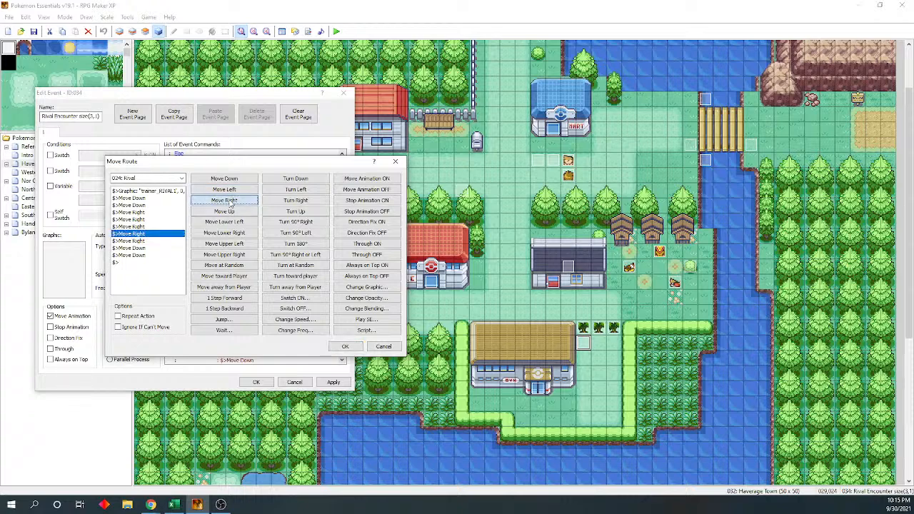
left_click(345, 346)
Add two more Move Right commands to the Rival's move route in the innermost Else branch and save the event
left_click_drag(343, 289, 345, 347)
left_click(230, 304)
left_click(232, 263)
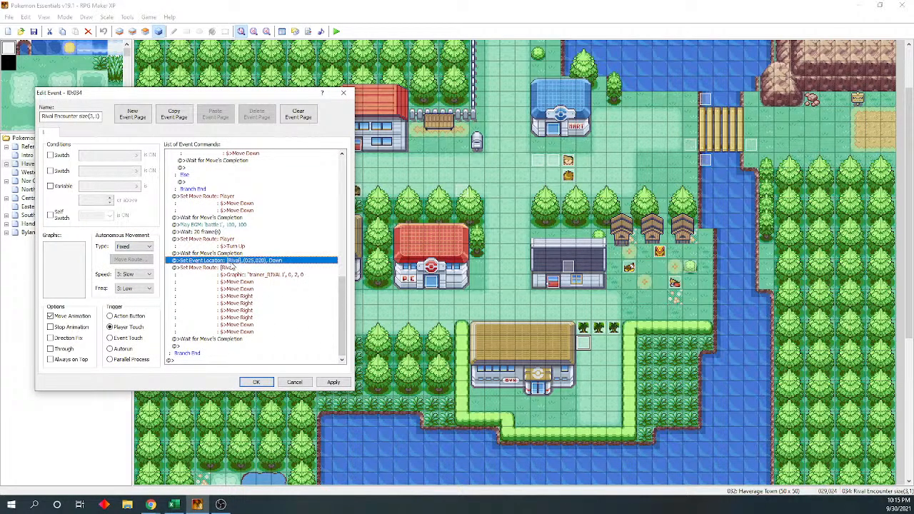
double_click(230, 265)
left_click(148, 227)
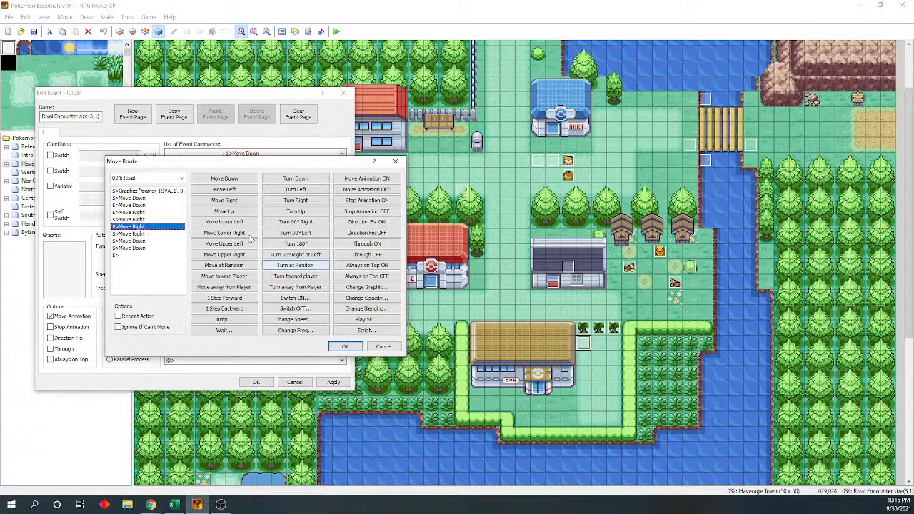
left_click(224, 200)
left_click(224, 200)
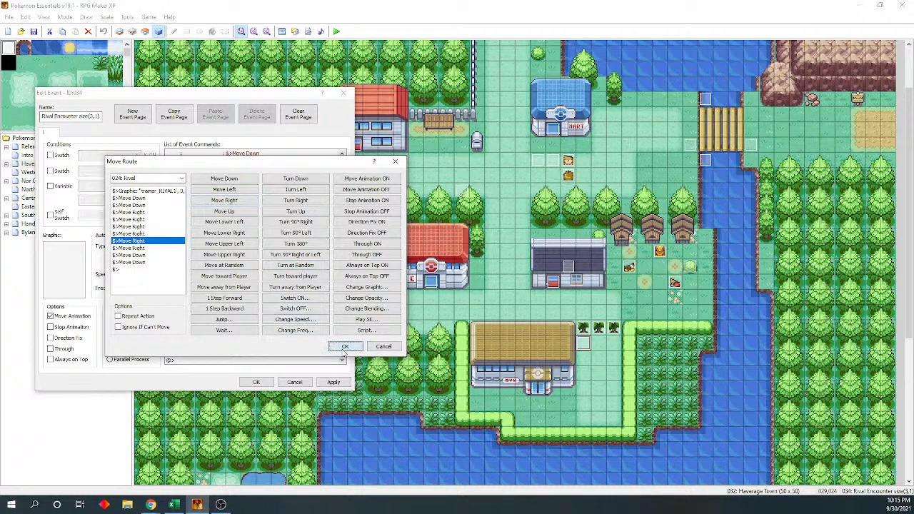
left_click(343, 347)
scroll(223, 300, "down", 1)
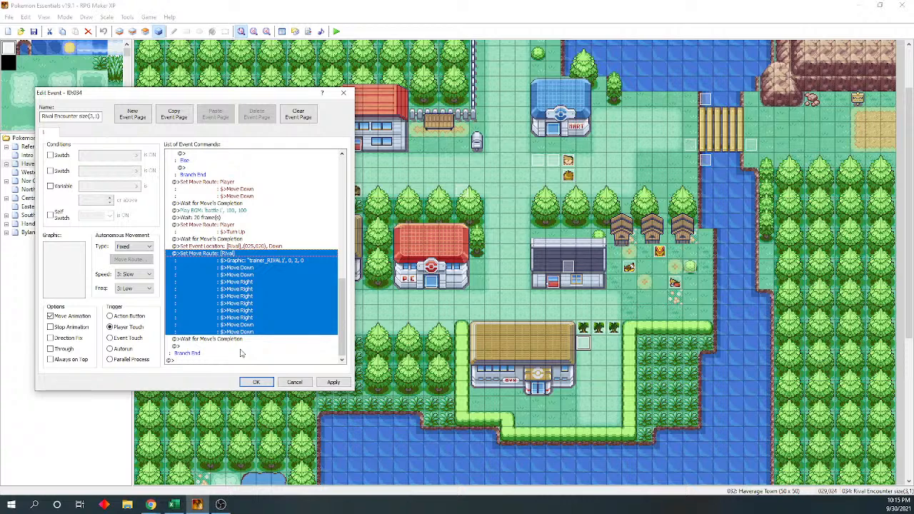
left_click(255, 382)
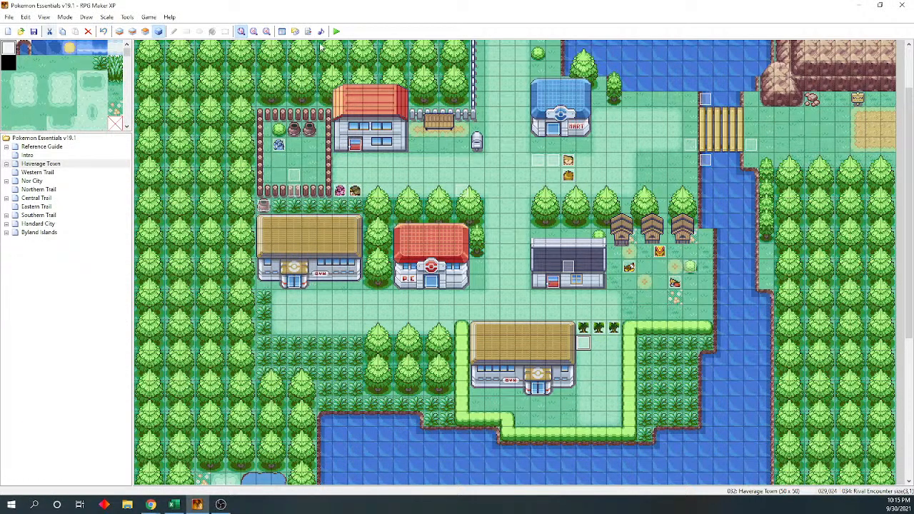
Start a playtest and walk the player east past the house and mailbox to trigger the professor's encounter
key("F12")
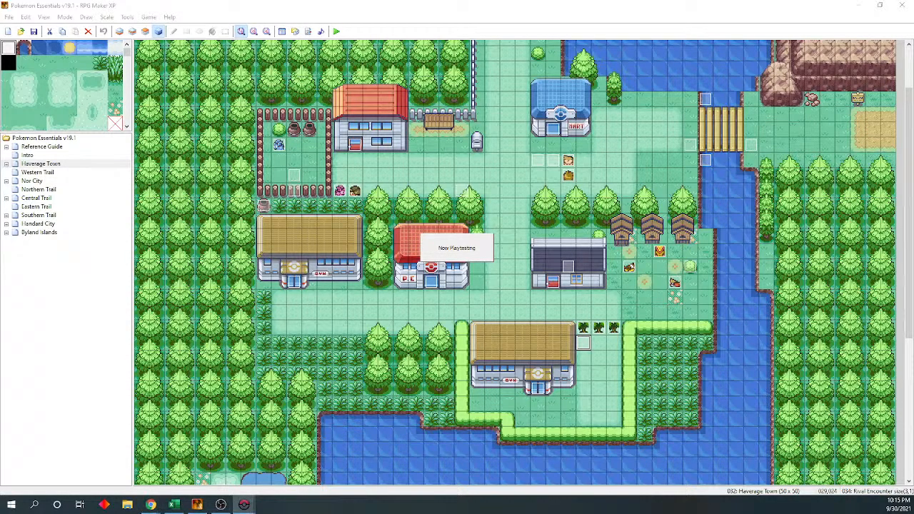
left_click_drag(0, 134, 247, 0)
key("Return")
key("Right")
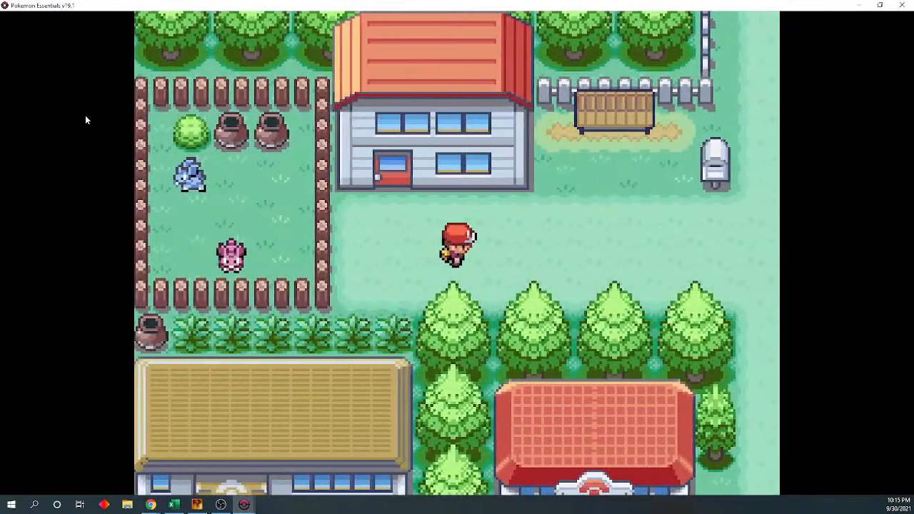
key("Right")
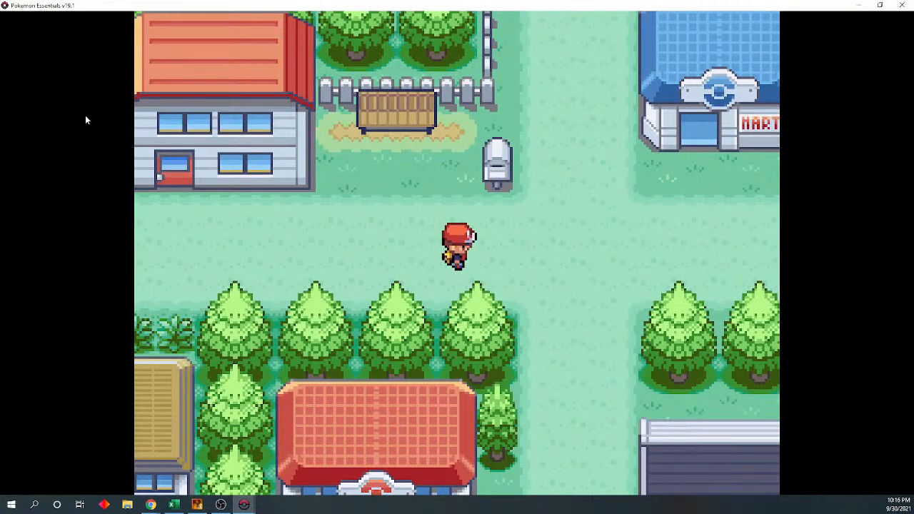
key("Up")
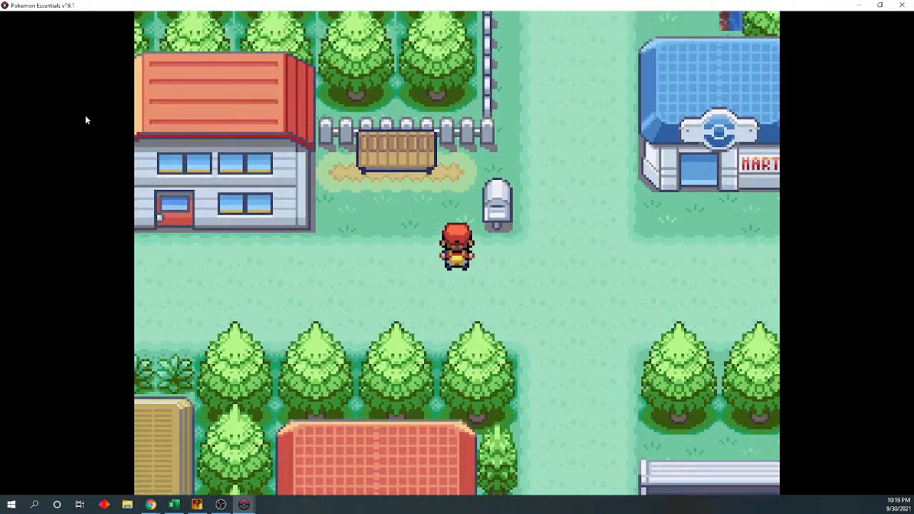
key("Right")
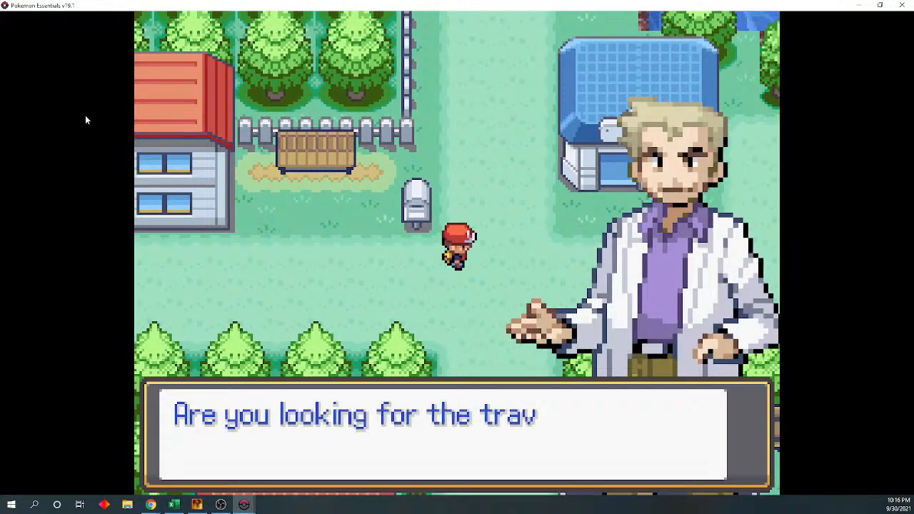
Advance through the professor's dialogue to the rival's name entry
key("c")
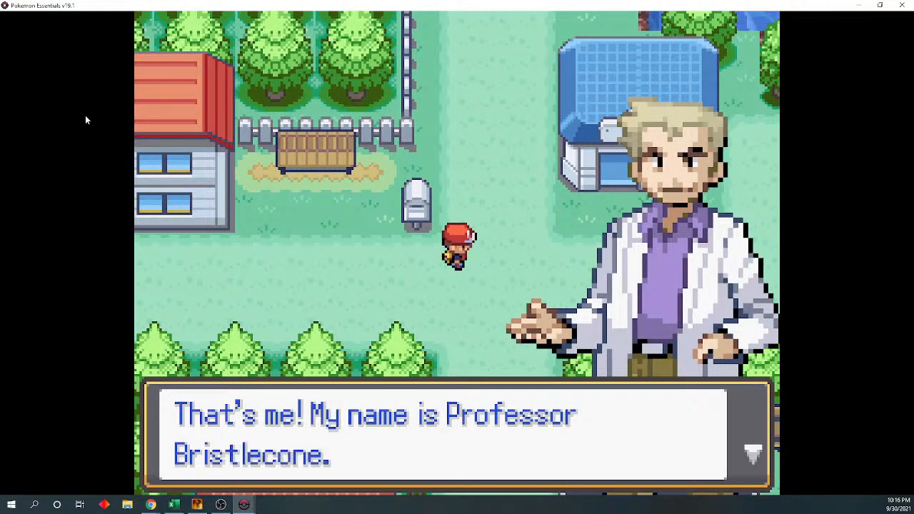
key("c")
key("c")
key("c")
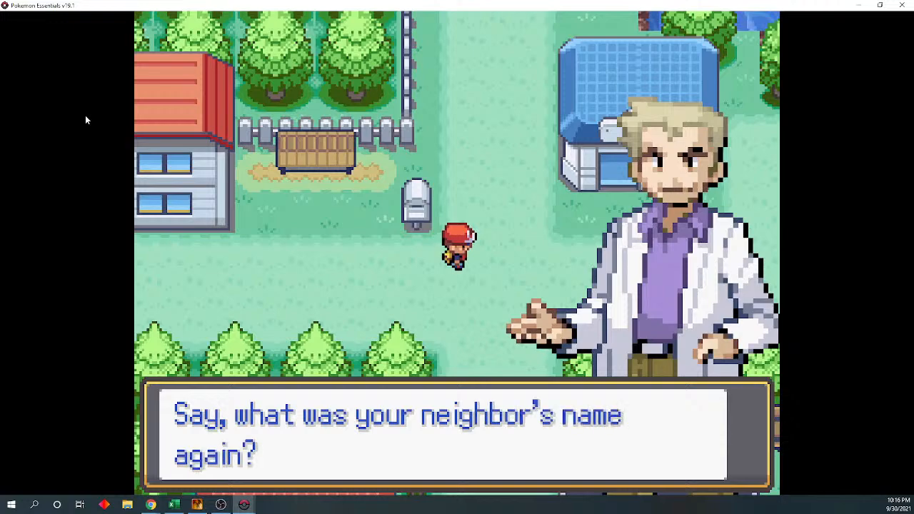
key("c")
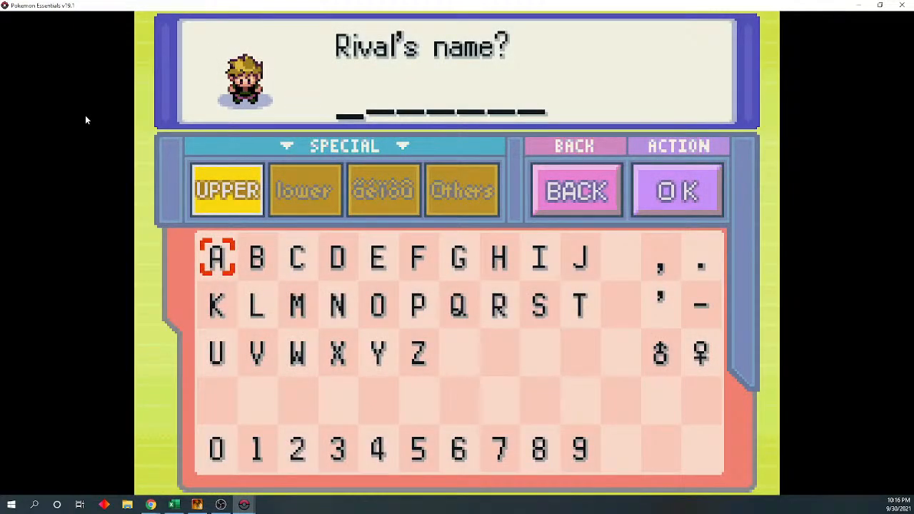
Enter "Uh" as the start of the rival's name, with a capital U and a lowercase h
key("Down")
key("Right")
key("Right")
key("Right")
key("Right")
key("Right")
key("c")
key("Up")
key("Up")
key("Up")
key("Left")
key("Down")
key("c")
key("Down")
key("Down")
key("x")
key("Up")
key("Up")
key("Left")
key("c")
key("Down")
key("Down")
key("Down")
key("Right")
key("Left")
key("c")
key("Up")
key("Up")
key("Up")
key("Right")
key("c")
key("Down")
key("Down")
key("Down")
key("Right")
key("Right")
key("Up")
key("Up")
key("Right")
key("Right")
key("Right")
key("c")
key("Left")
key("Left")
key("Left")
key("Left")
key("Up")
key("c")
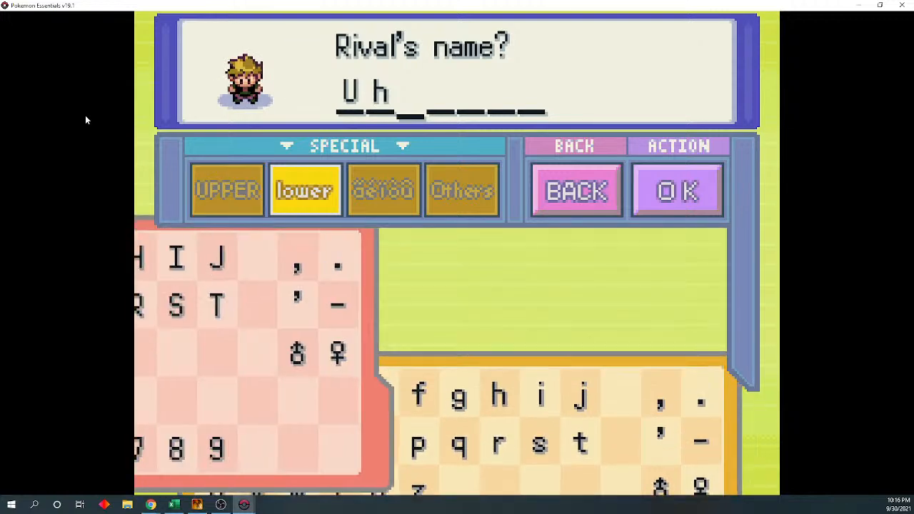
Try the rival's name as "UhOh" without a space and erase the last two letters
key("Down")
key("Down")
key("Down")
key("Right")
key("Right")
key("Right")
key("Right")
key("Up")
key("c")
key("Up")
key("Up")
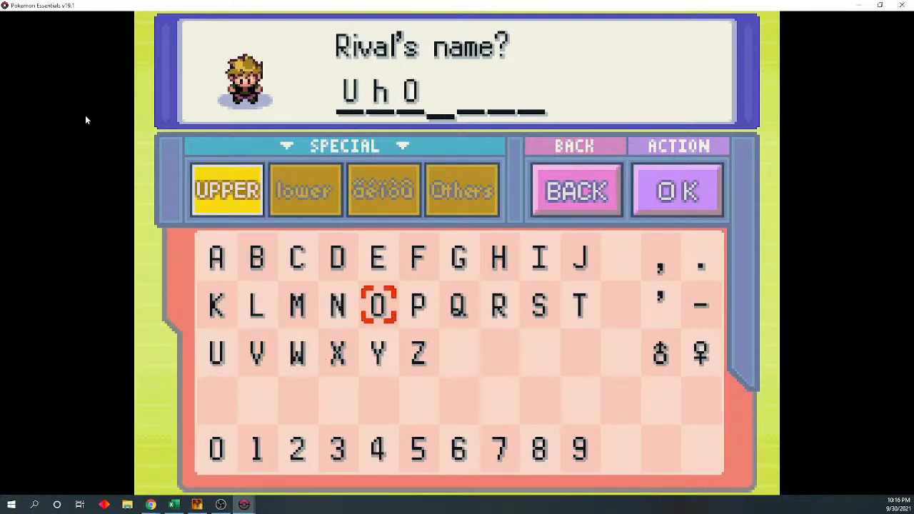
key("Up")
key("Down")
key("Left")
key("c")
key("Down")
key("Down")
key("Down")
key("Right")
key("Right")
key("Right")
key("Up")
key("Up")
key("Up")
key("Right")
key("Down")
key("Left")
key("Left")
key("c")
key("Up")
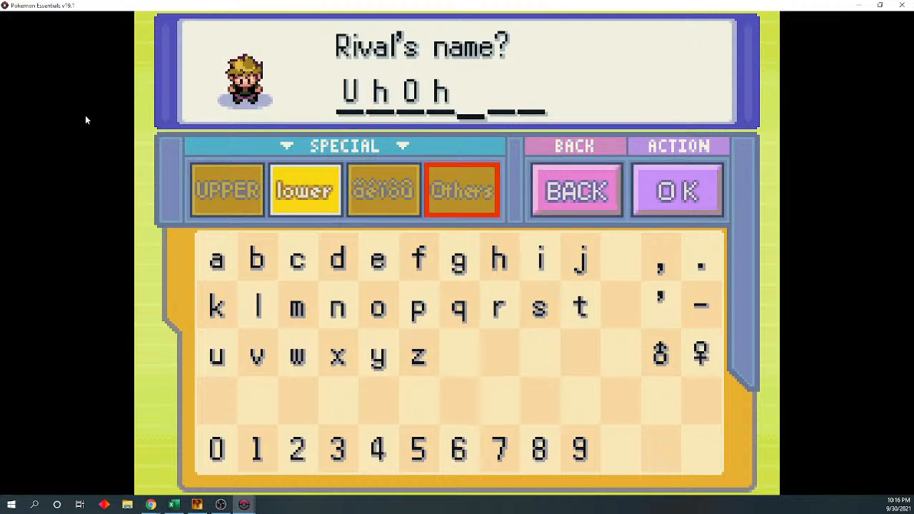
key("z")
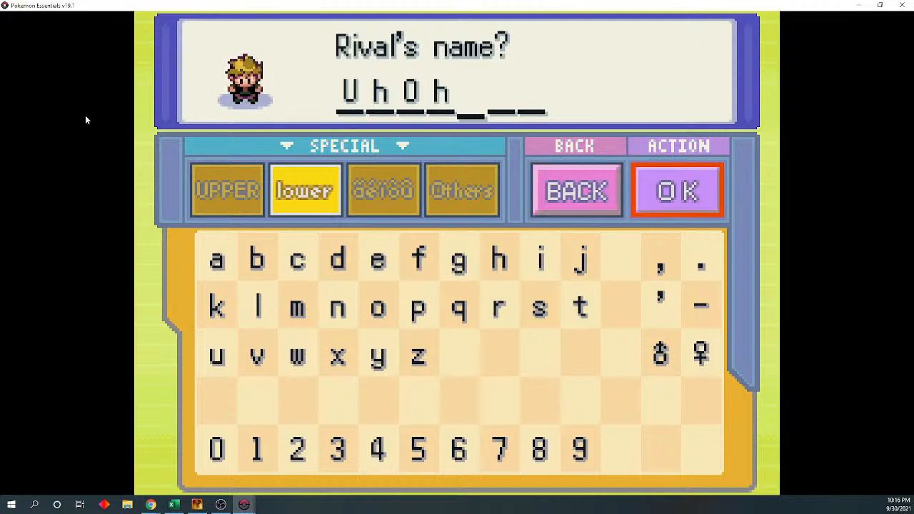
key("x")
key("x")
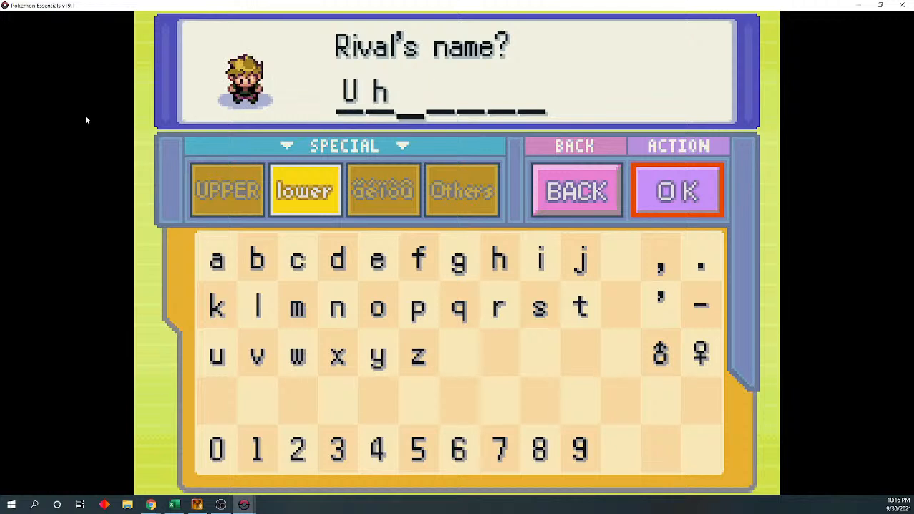
Add a space after "Uh" in the rival's name
key("Left")
key("Left")
key("Left")
key("Down")
key("Left")
key("Right")
key("Down")
key("Down")
key("Down")
key("c")
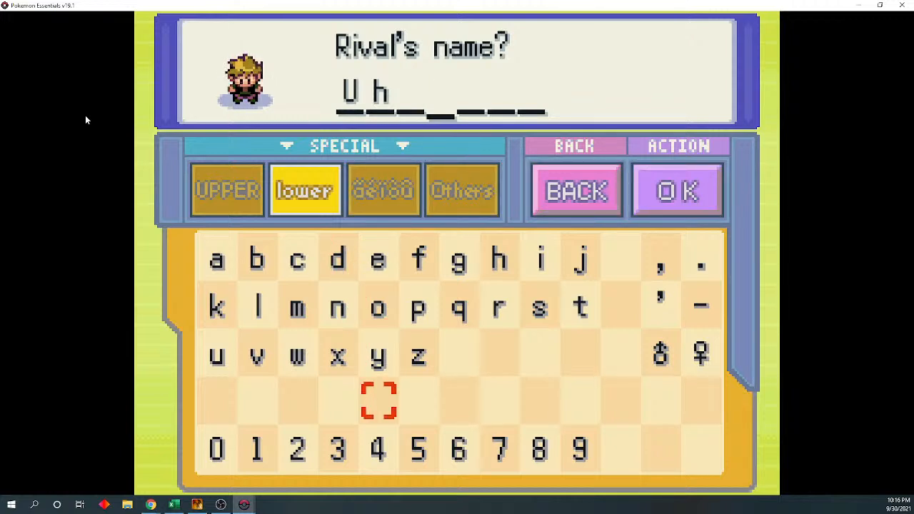
Add an uppercase "O" after "Uh " in the rival's name
key("Up")
key("Up")
key("Up")
key("Up")
key("Left")
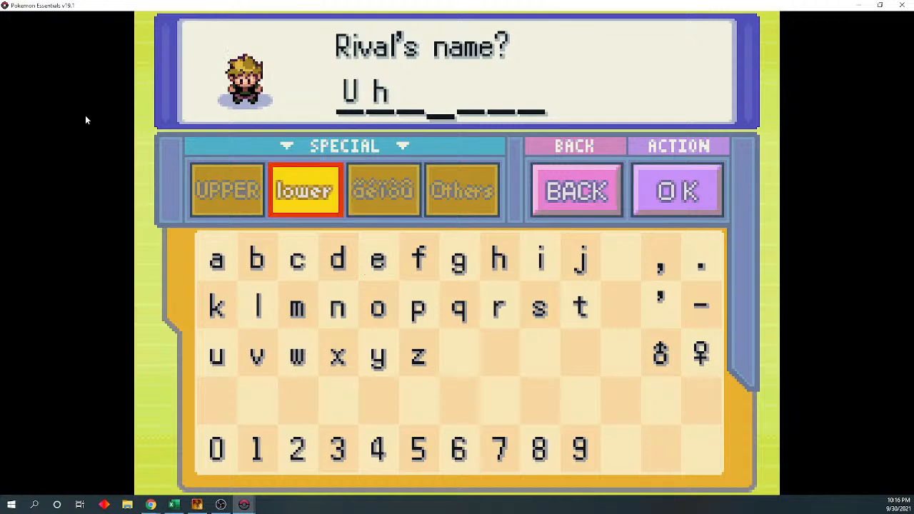
key("c")
key("Down")
key("Down")
key("Right")
key("Right")
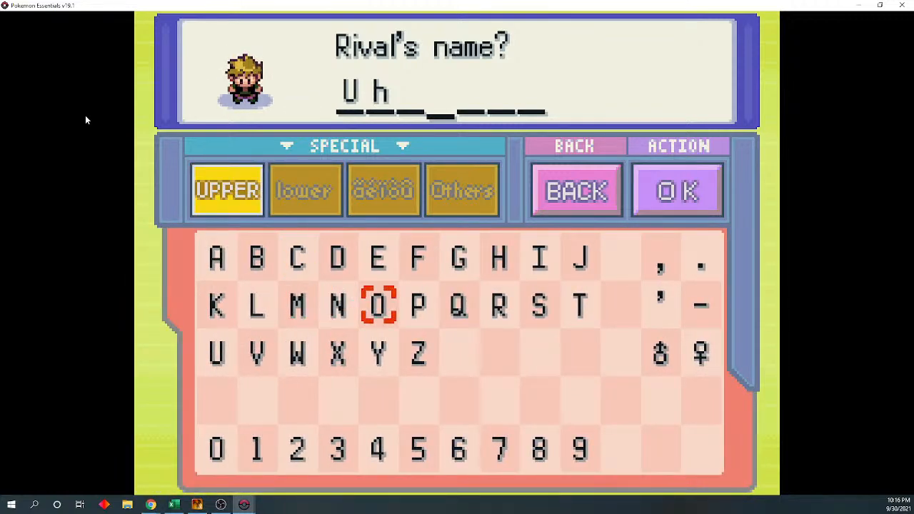
key("c")
Finish the rival's name as "Uh Oh" with a lowercase "h" and confirm it
key("Up")
key("Up")
key("Left")
key("c")
key("Down")
key("Down")
key("Down")
key("Right")
key("Right")
key("Right")
key("Up")
key("Up")
key("Up")
key("Down")
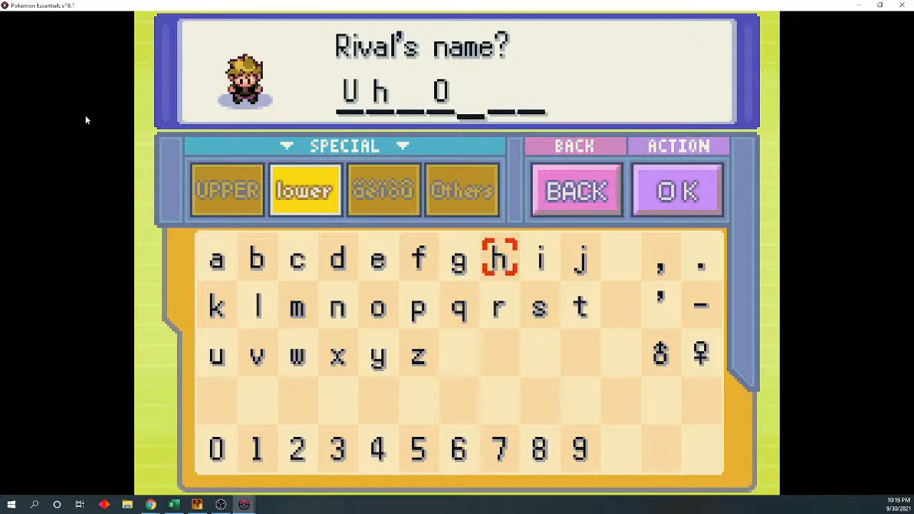
key("Right")
key("c")
key("Up")
key("Right")
key("Right")
key("c")
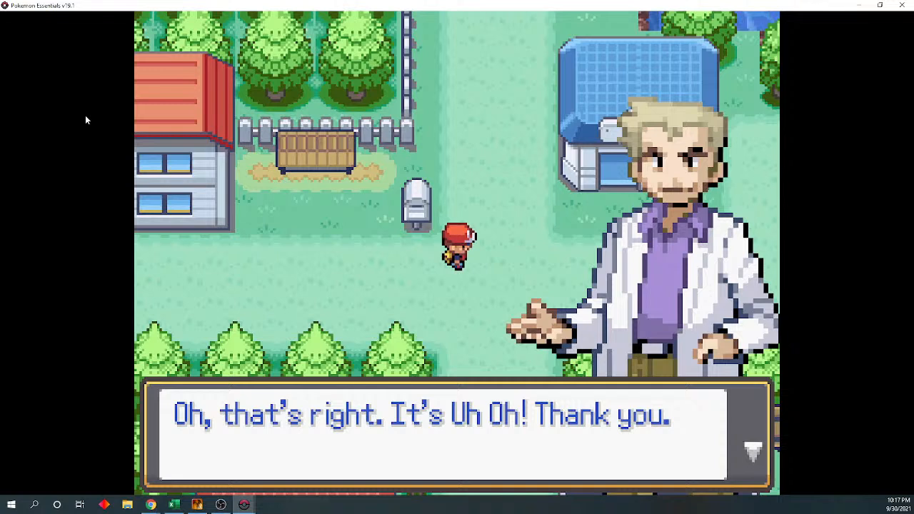
Advance through the professor's talk about the rival and choose "No info needed" when offered explanations
key("c")
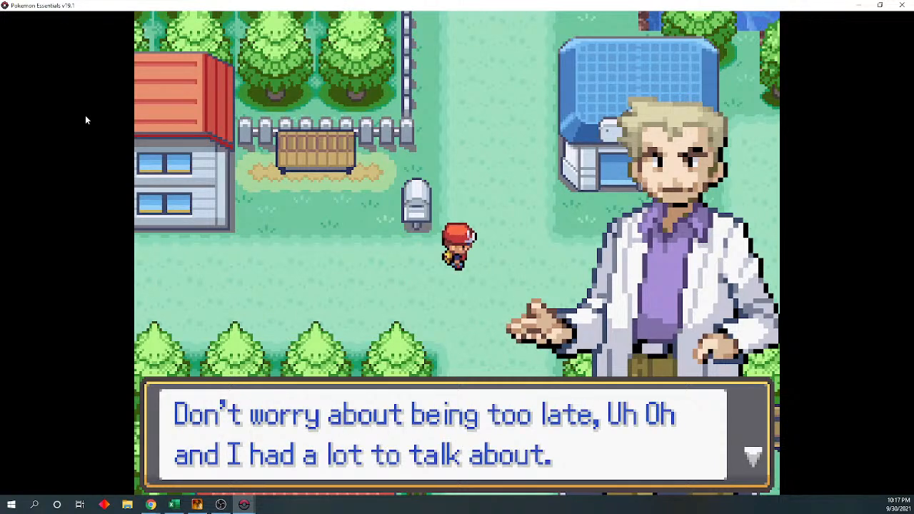
key("c")
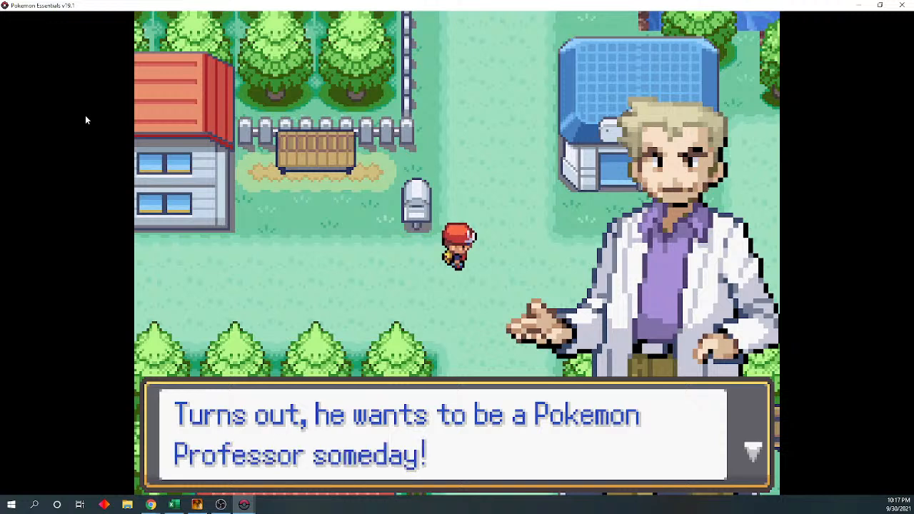
key("c")
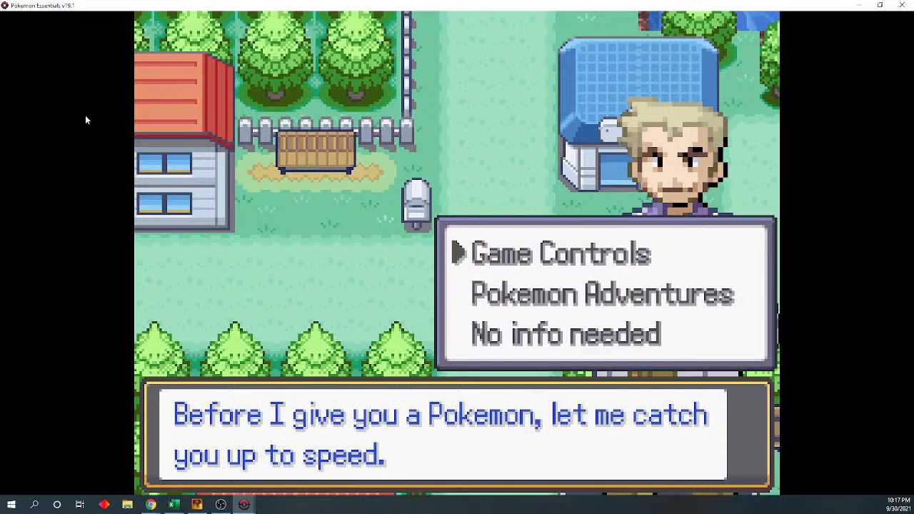
key("Down")
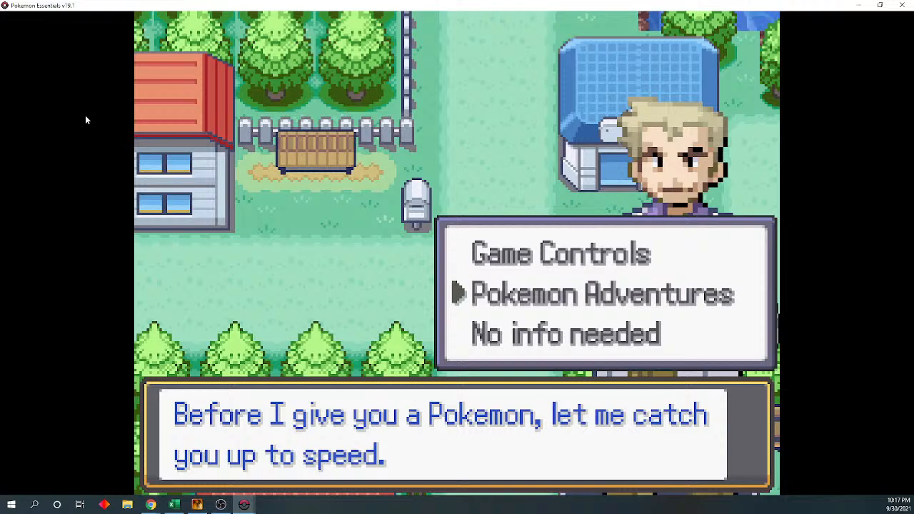
key("Down")
key("c")
key("c")
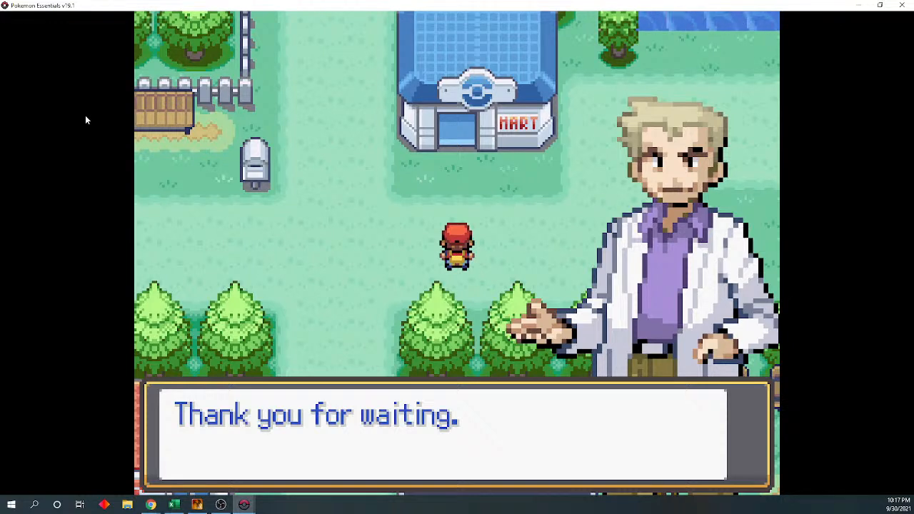
Advance through the professor's research dialogue, past his request for help raising the two Pokemon
key("c")
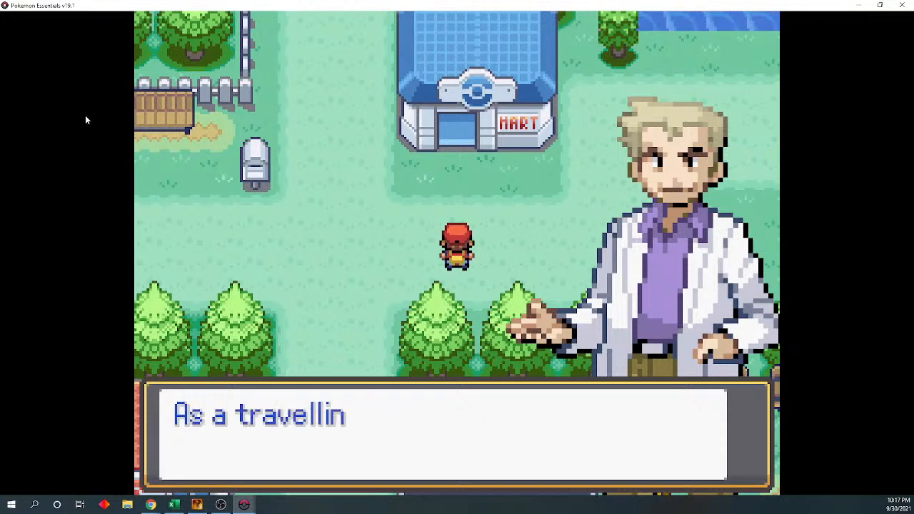
key("c")
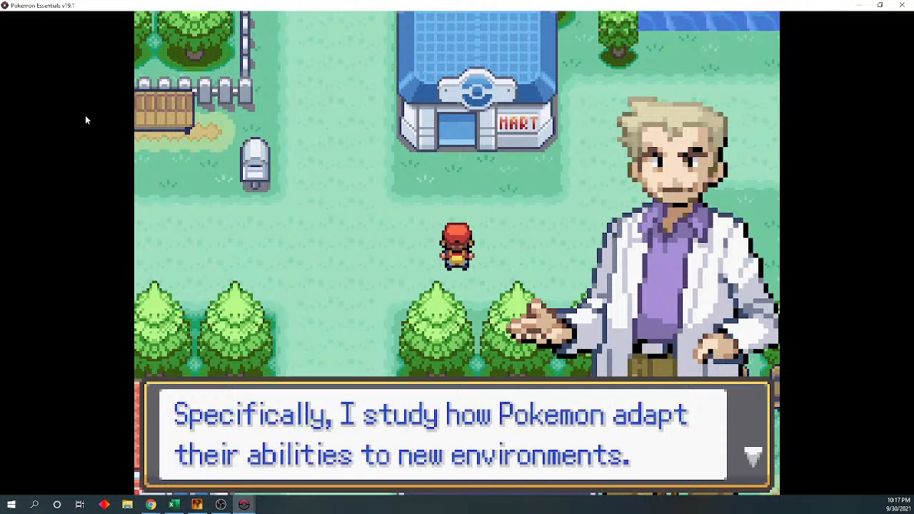
key("c")
key("c")
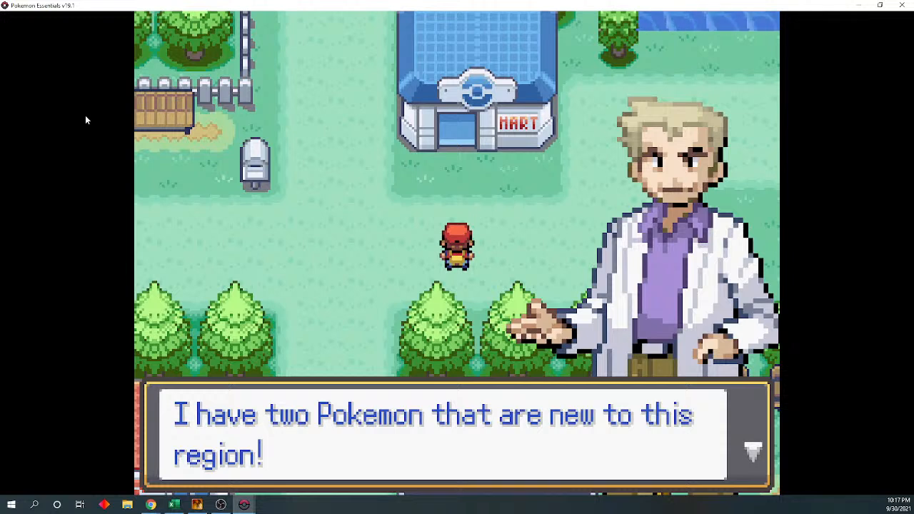
key("c")
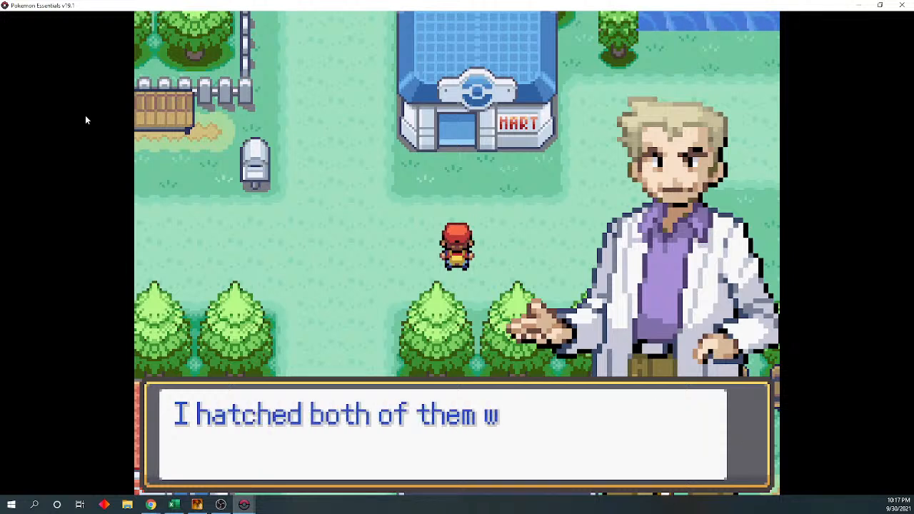
key("c")
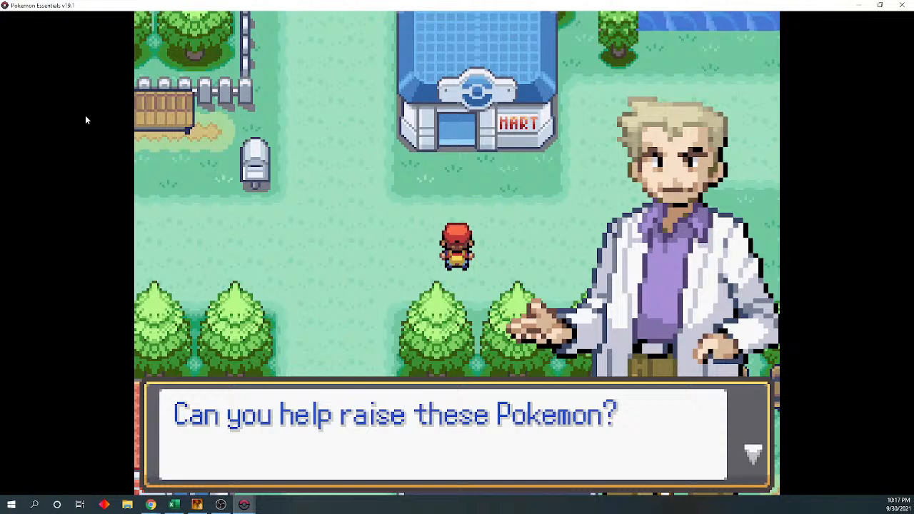
key("c")
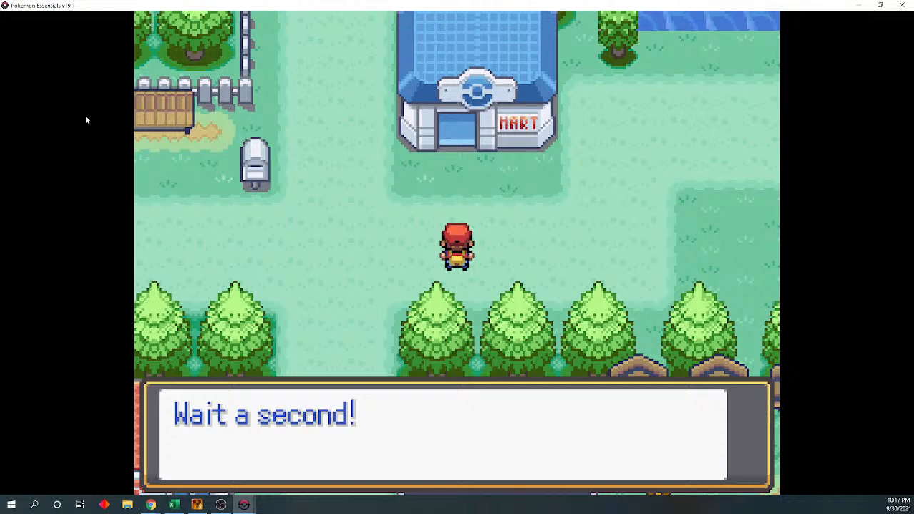
Advance through the rival's interruption and his choice of one of the two Poke Balls
key("c")
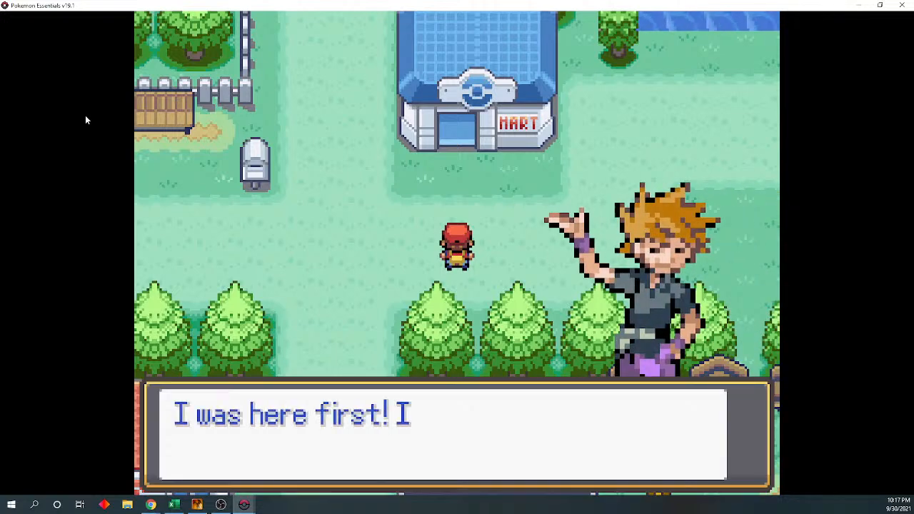
key("c")
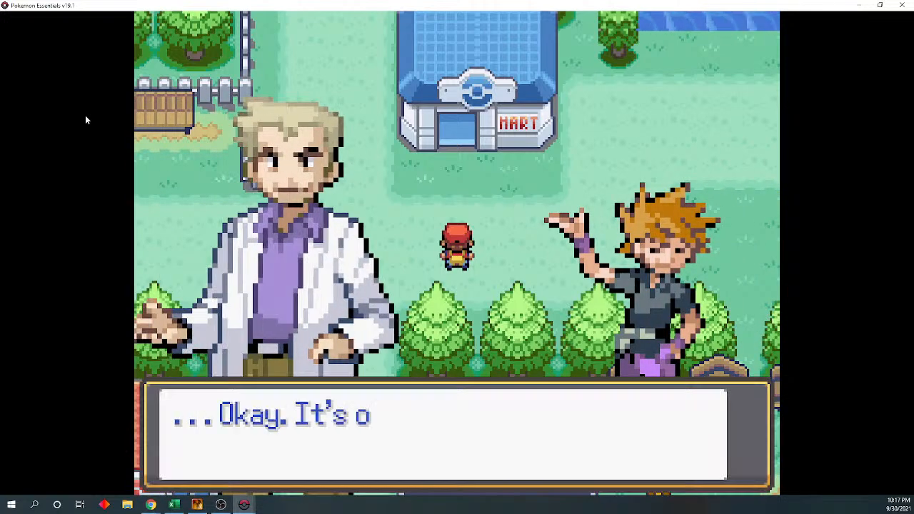
key("c")
key("c")
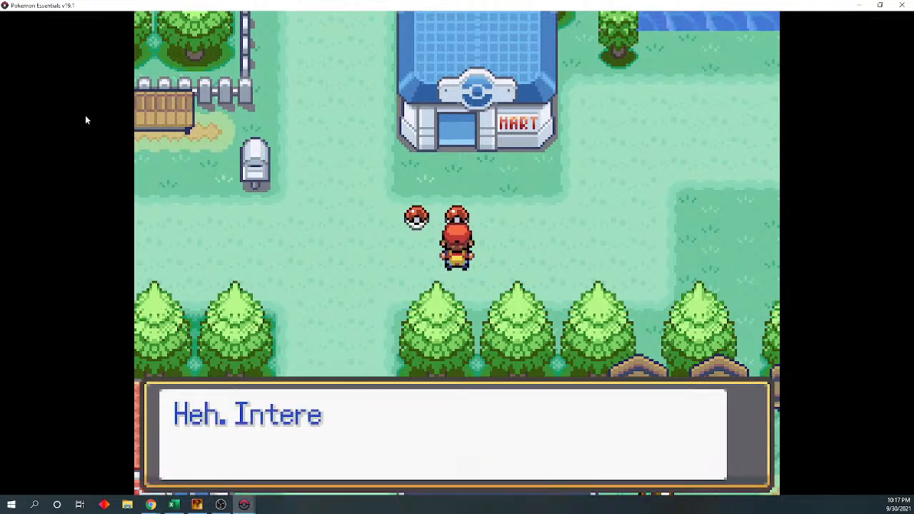
key("c")
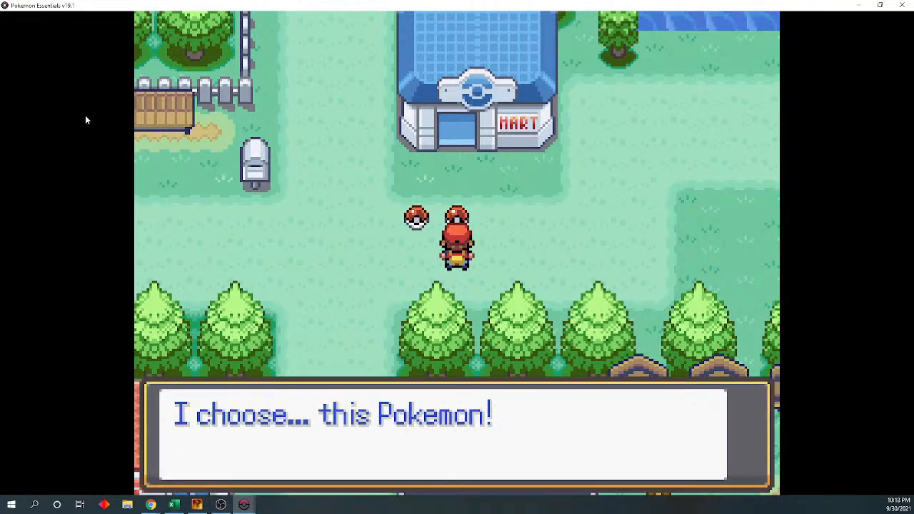
key("c")
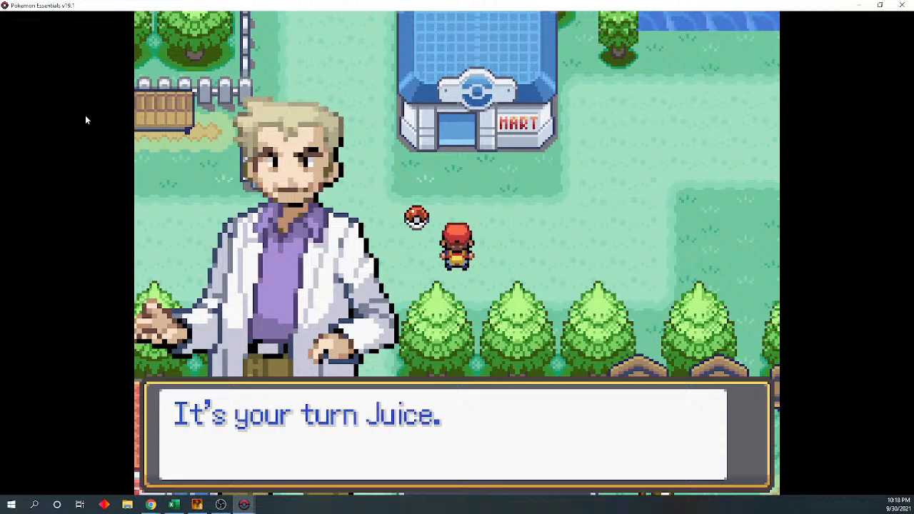
Receive the remaining Pokemon, Munchlax, and decline to give it a nickname
key("c")
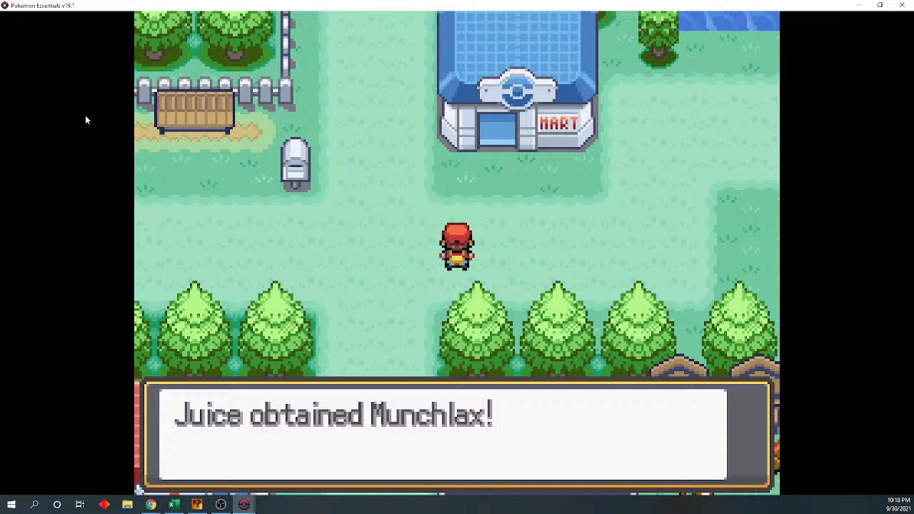
key("Down")
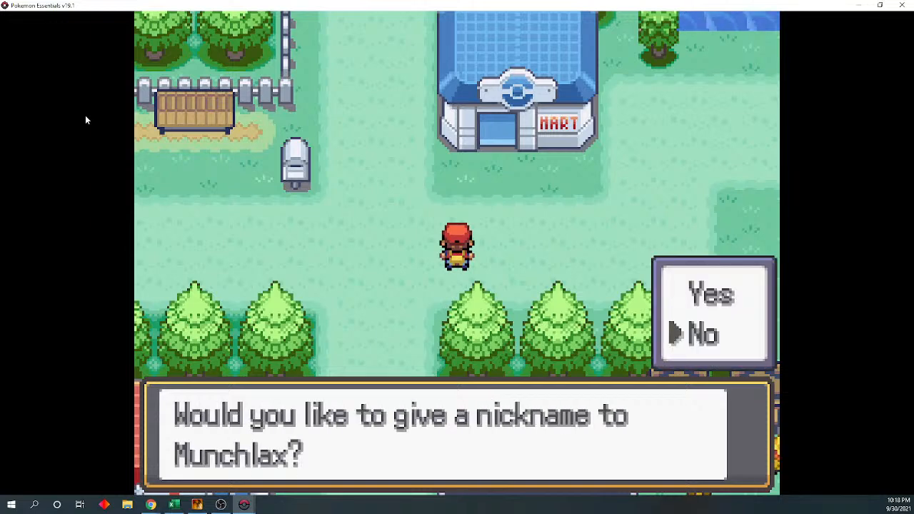
key("c")
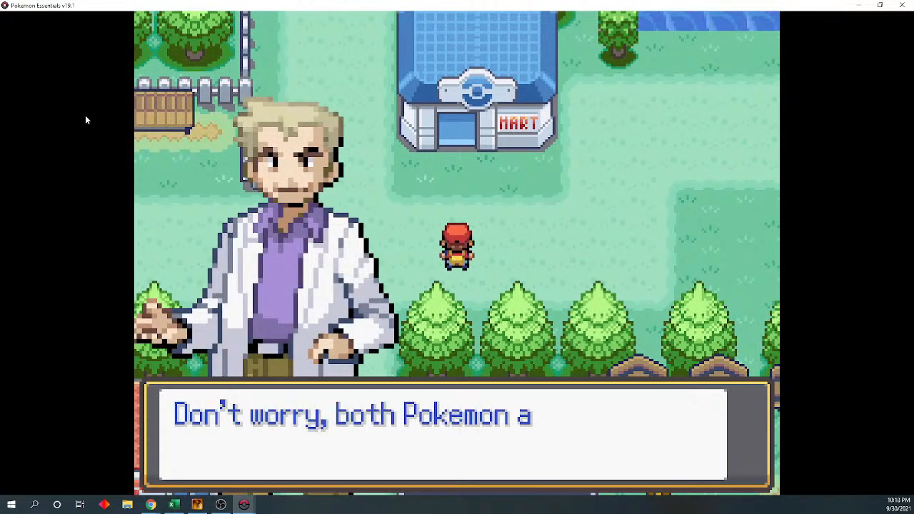
Advance through the professor's farewell and the rival's challenge to start the rival battle
key("c")
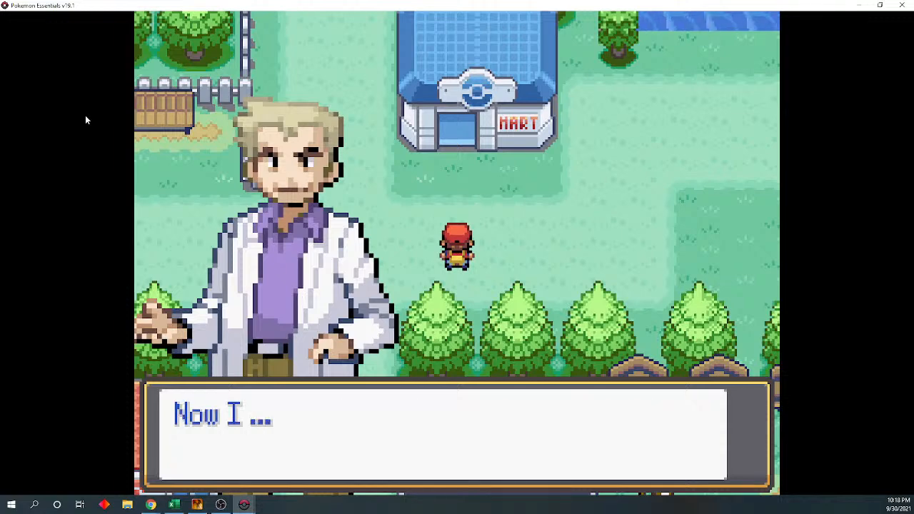
key("c")
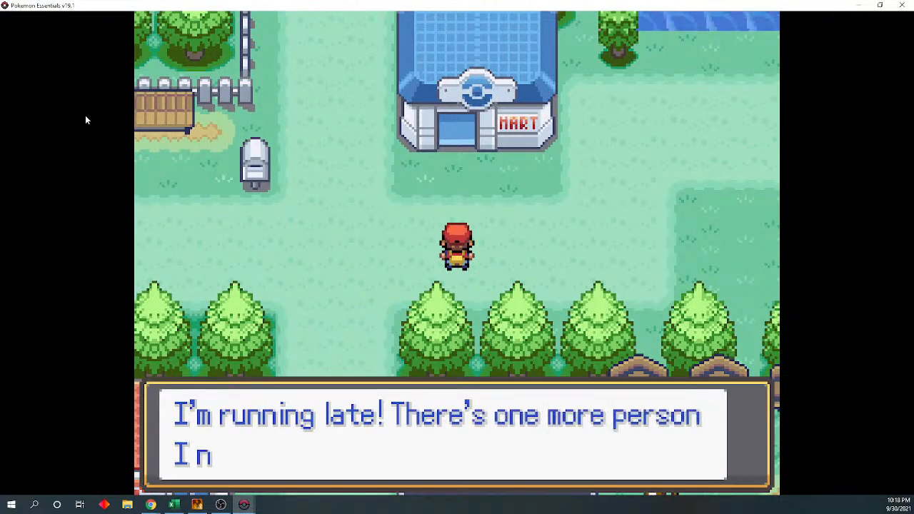
key("c")
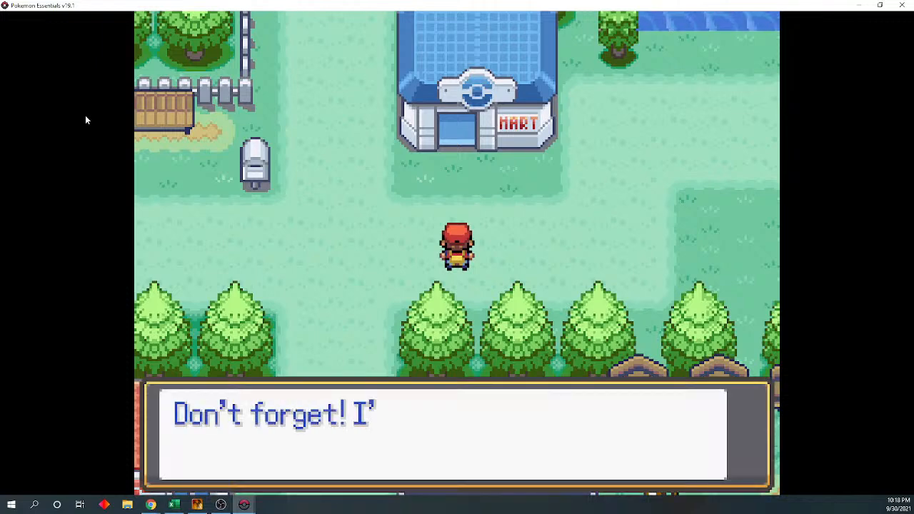
key("c")
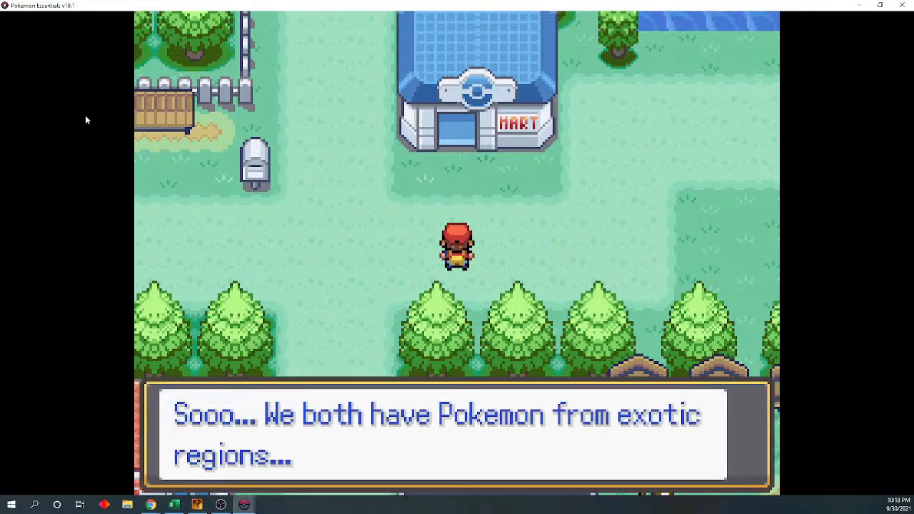
key("c")
key("c")
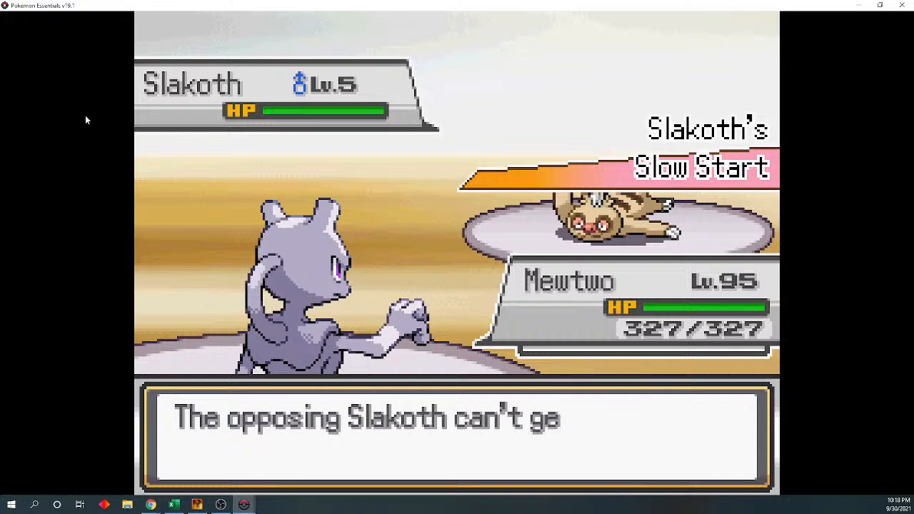
Fight the rival's Slakoth with Mewtwo, using Me First on the opening turn and attacking again until it is beaten
key("Return")
key("Right")
key("Down")
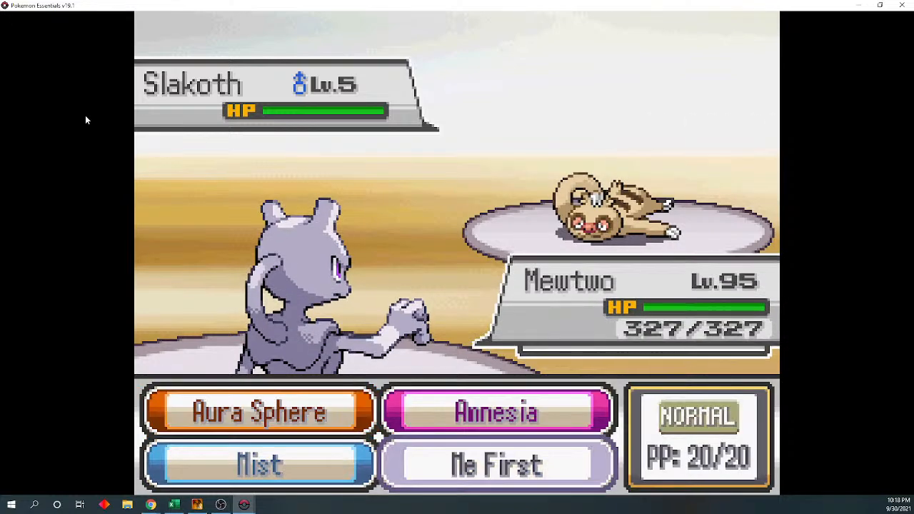
key("Return")
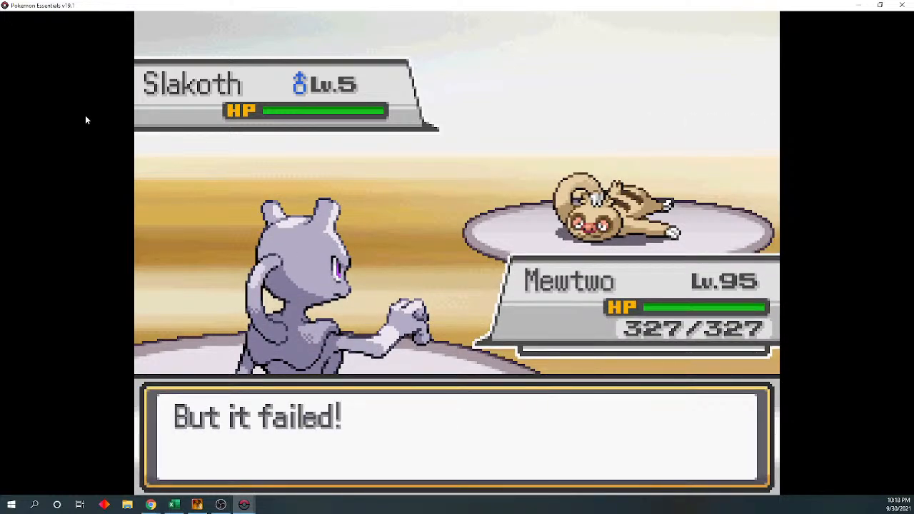
key("Return")
key("Return")
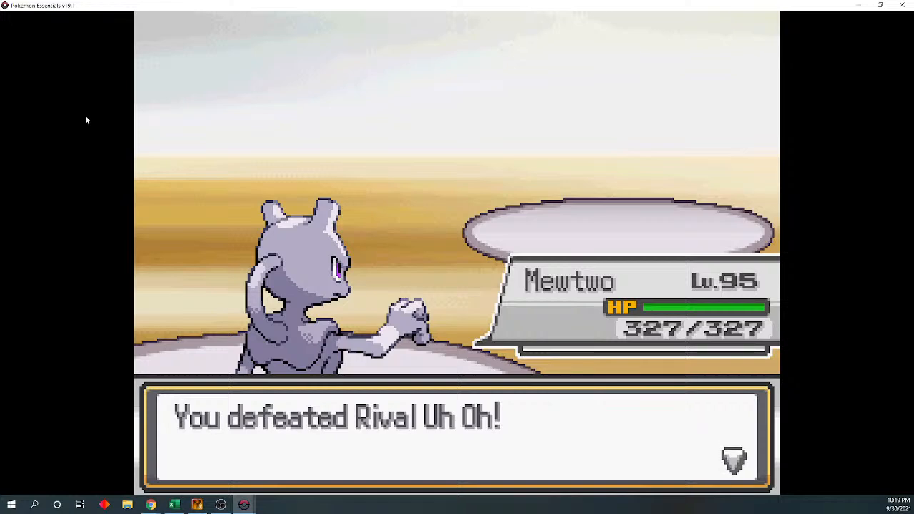
Advance through the battle victory messages and the rival's follow-up dialogue until the encounter scene ends
key("Return")
key("Return")
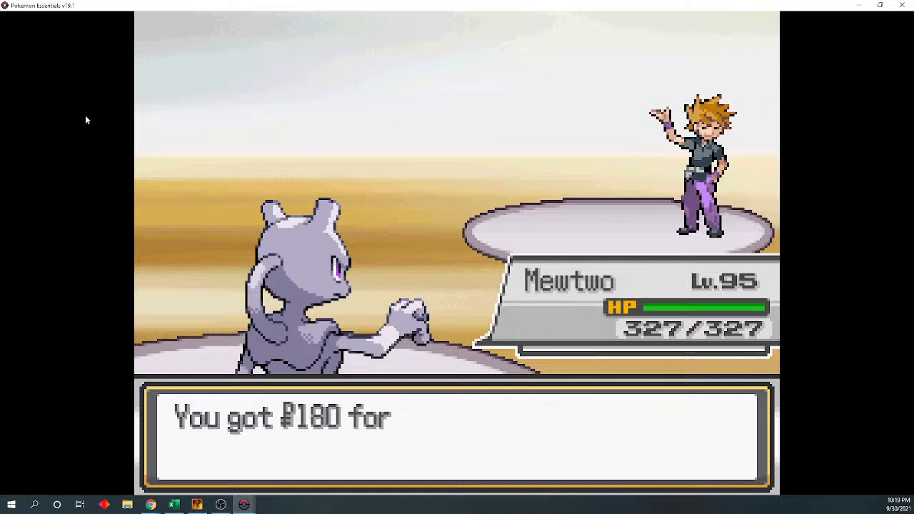
key("Return")
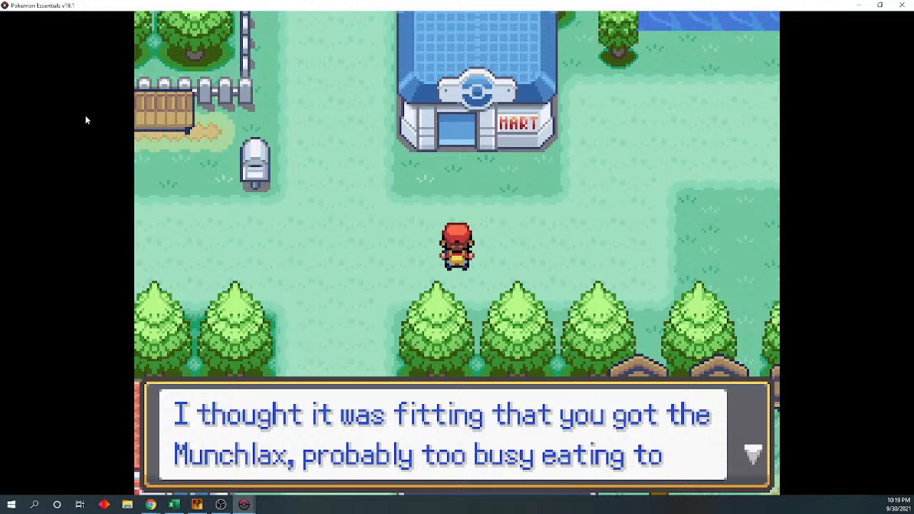
key("Return")
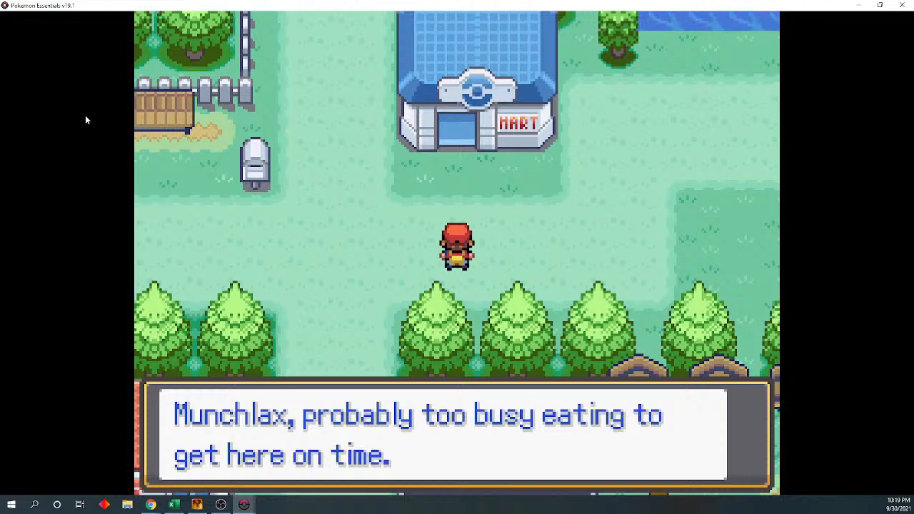
key("c")
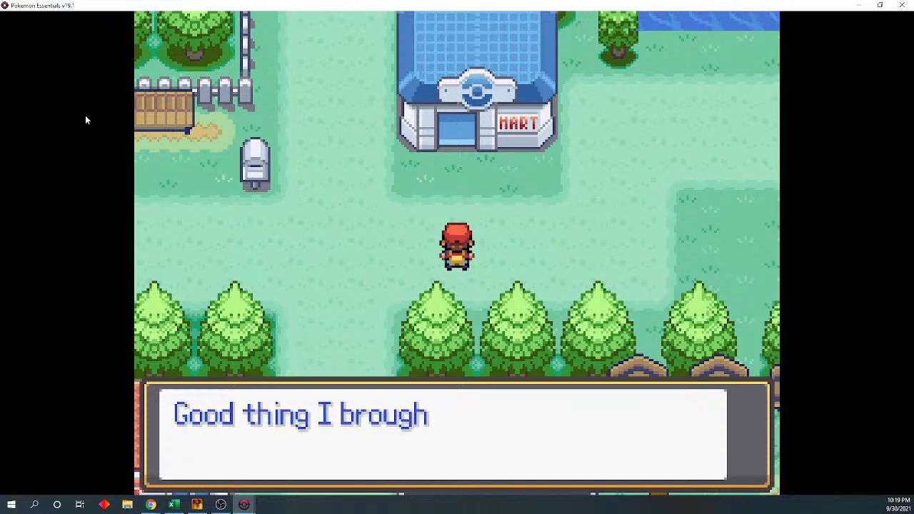
key("c")
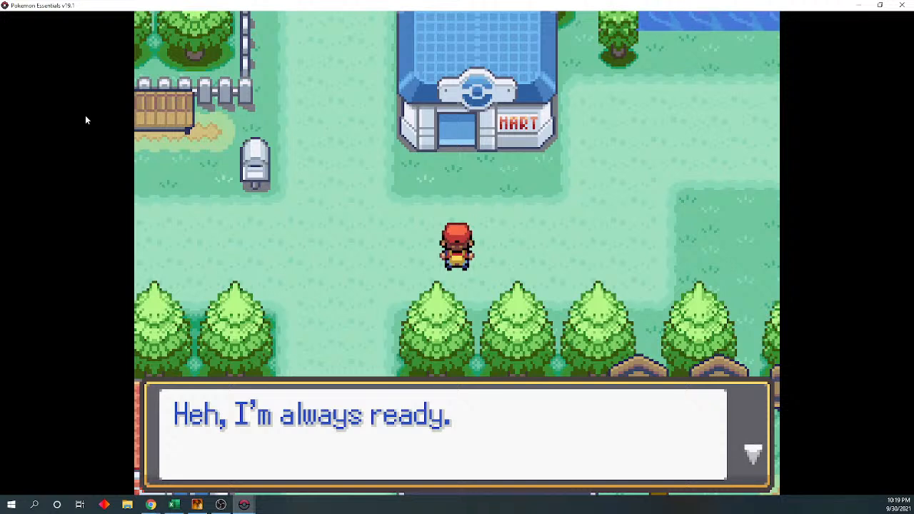
key("Return")
key("Return")
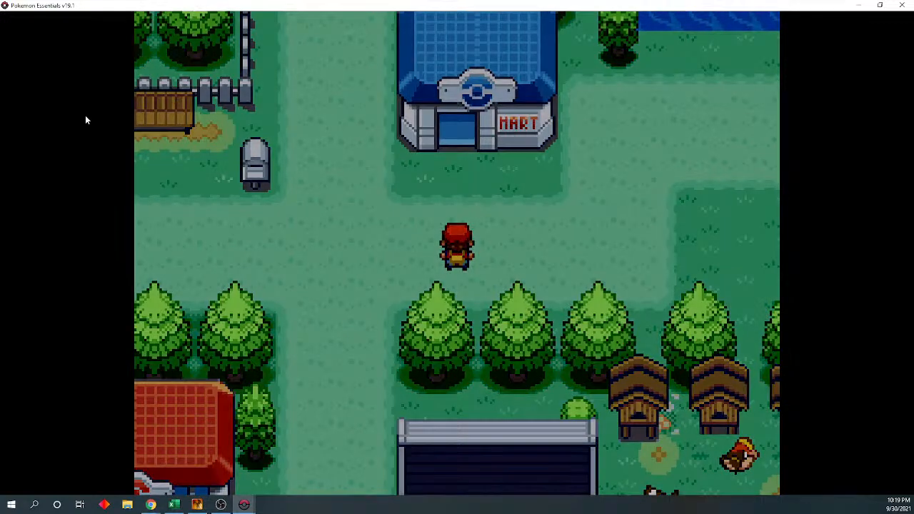
Save the game in Haverage Town
key("Left")
key("Up")
key("Down")
key("Escape")
key("Up")
key("Up")
key("Up")
key("Up")
key("Return")
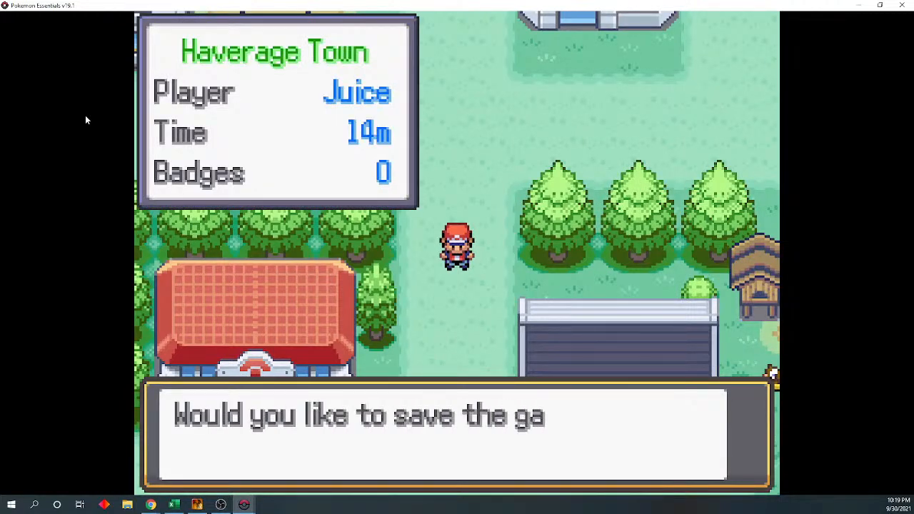
key("Return")
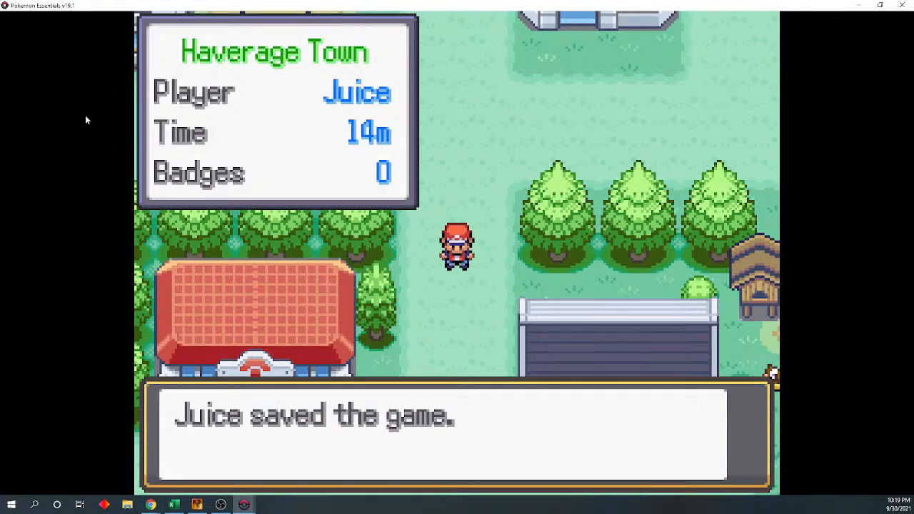
key("Return")
Walk through Haverage Town to the row of small trees beside the gym and cut down the one nearest the gym
key("Up")
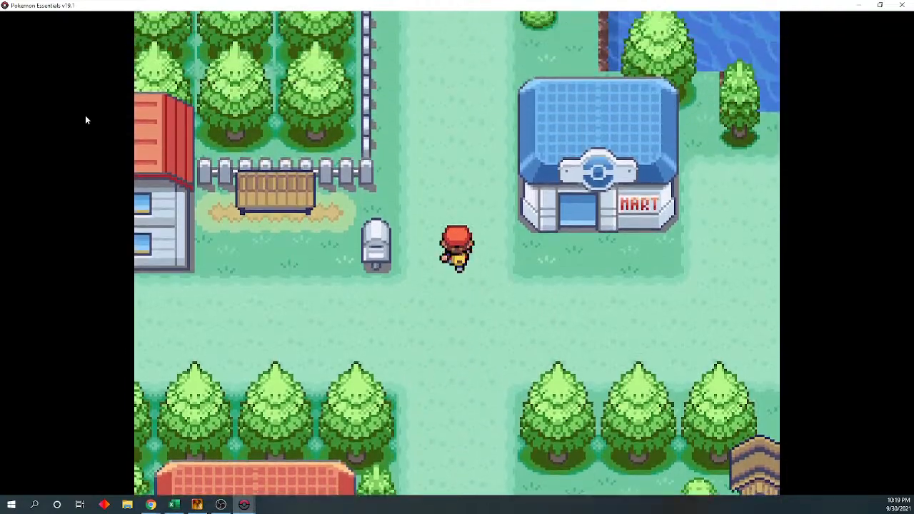
key("Down")
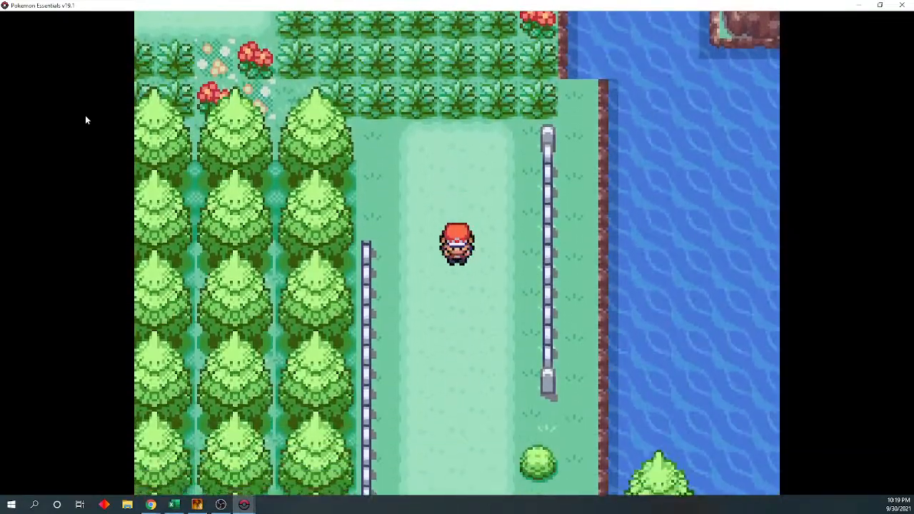
key("Down")
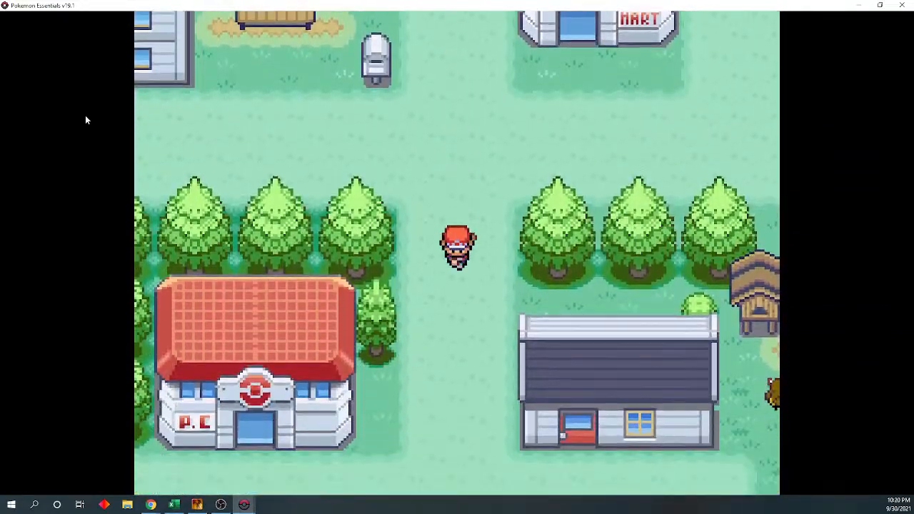
key("Right")
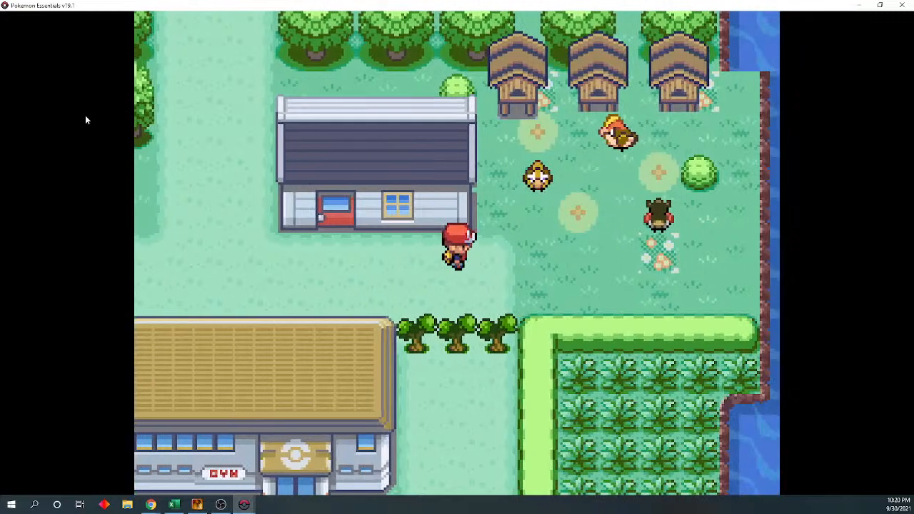
key("Down")
key("Left")
key("Down")
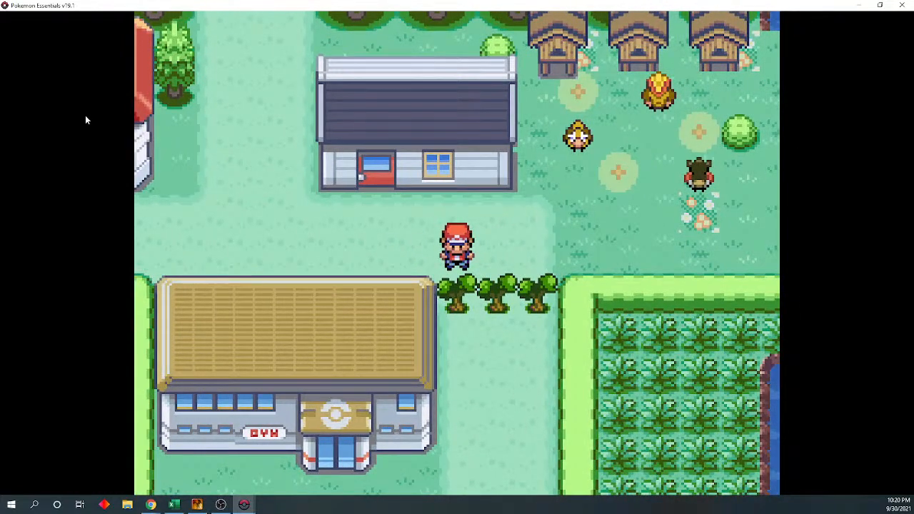
key("c")
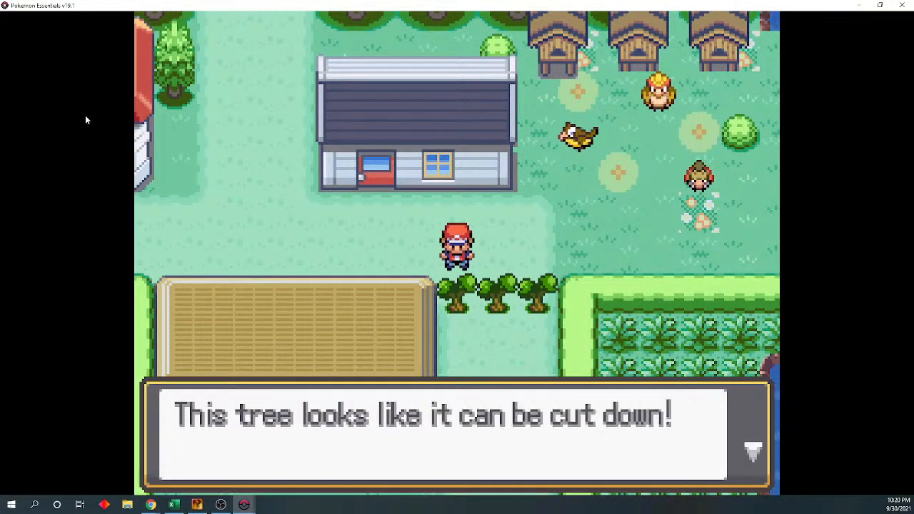
key("c")
key("c")
key("c")
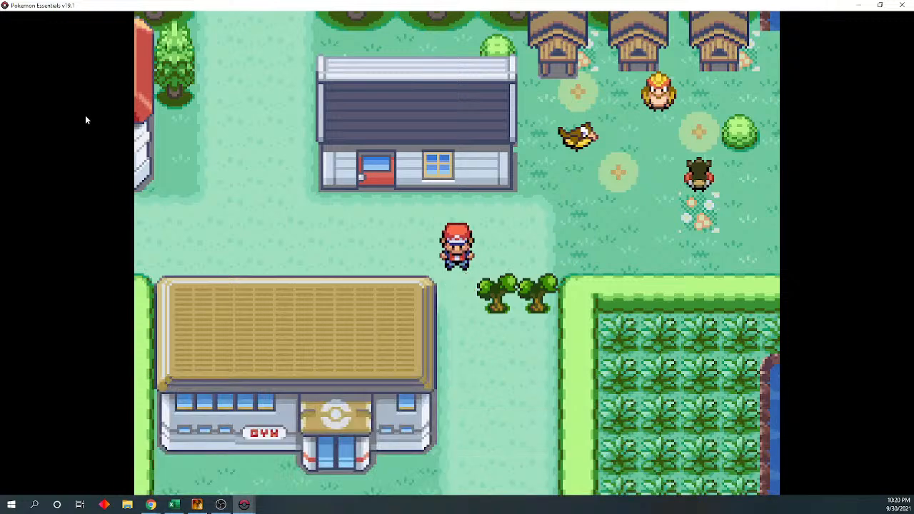
Cut down the remaining two trees blocking the path beside the gym
key("Down")
key("Right")
key("c")
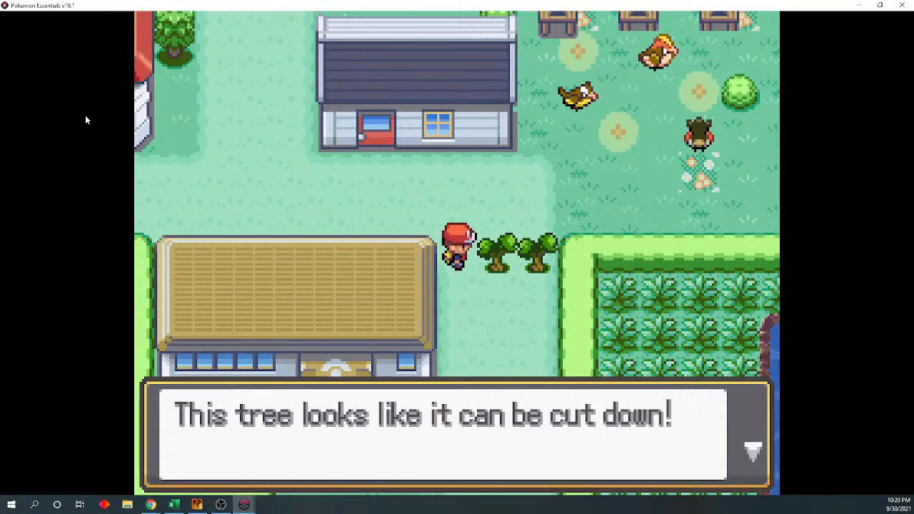
key("c")
key("c")
key("c")
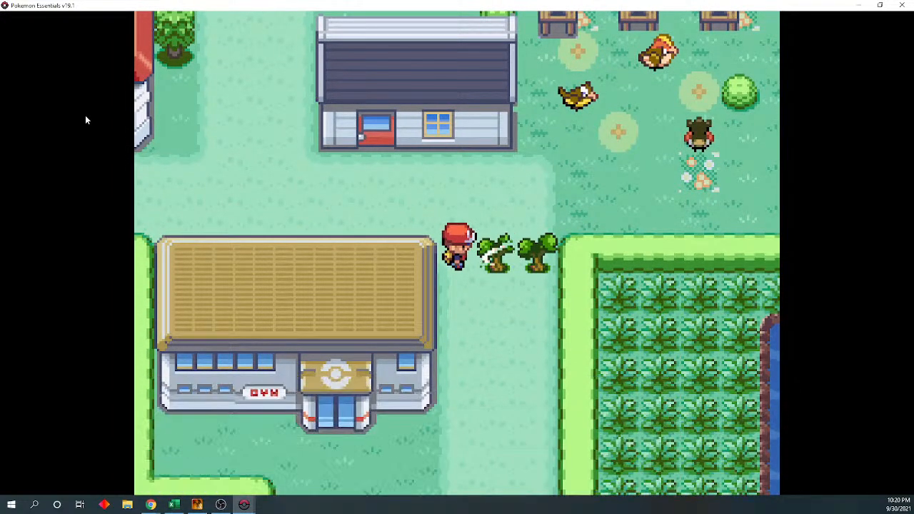
key("Right")
key("c")
key("c")
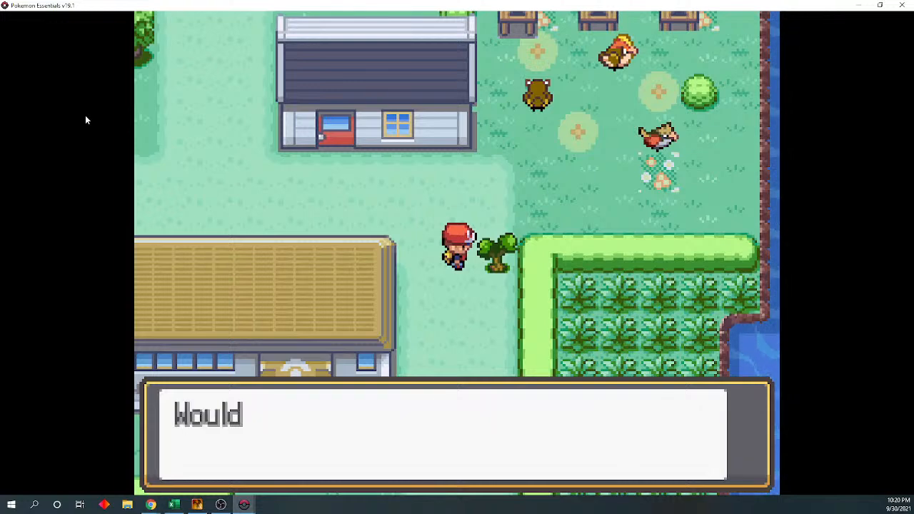
key("c")
key("c")
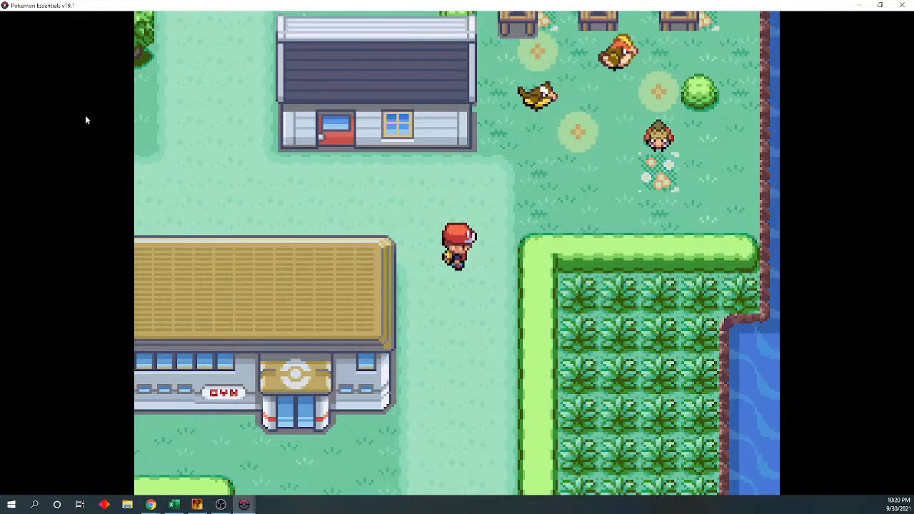
Walk back and forth over the path beside the gym and around the building to test the Rival Encounter trigger area
key("Right")
key("Left")
key("Down")
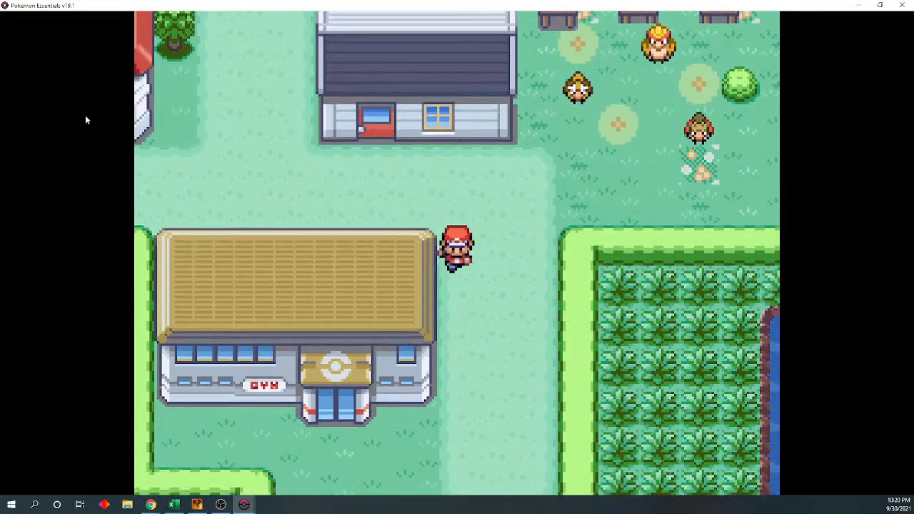
key("Down")
key("Up")
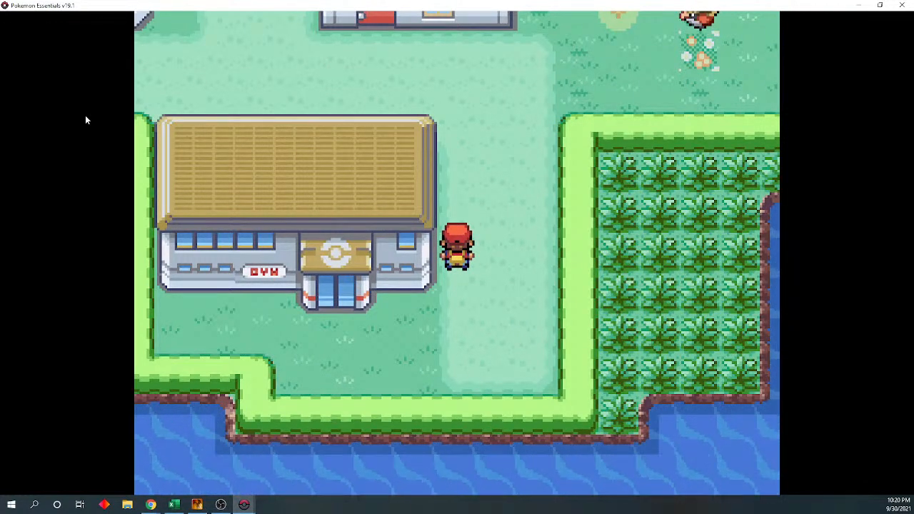
key("Up")
key("Down")
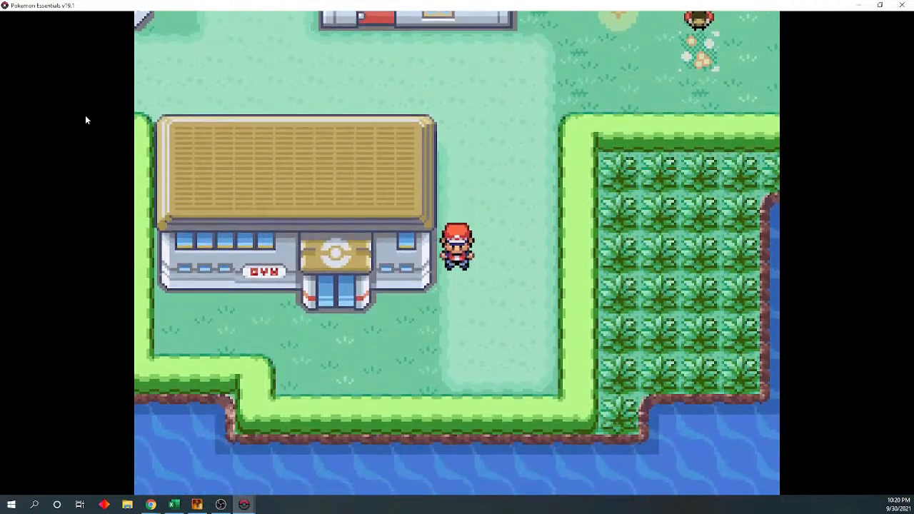
key("Up")
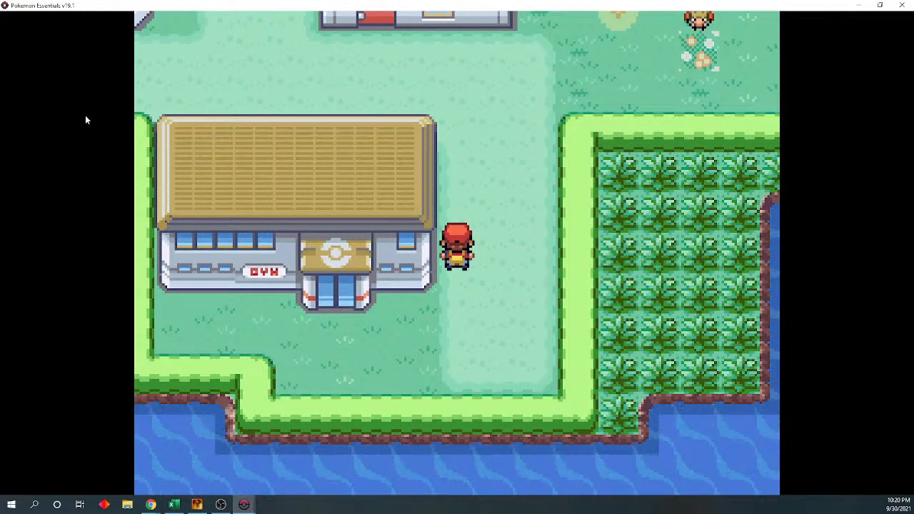
key("Up")
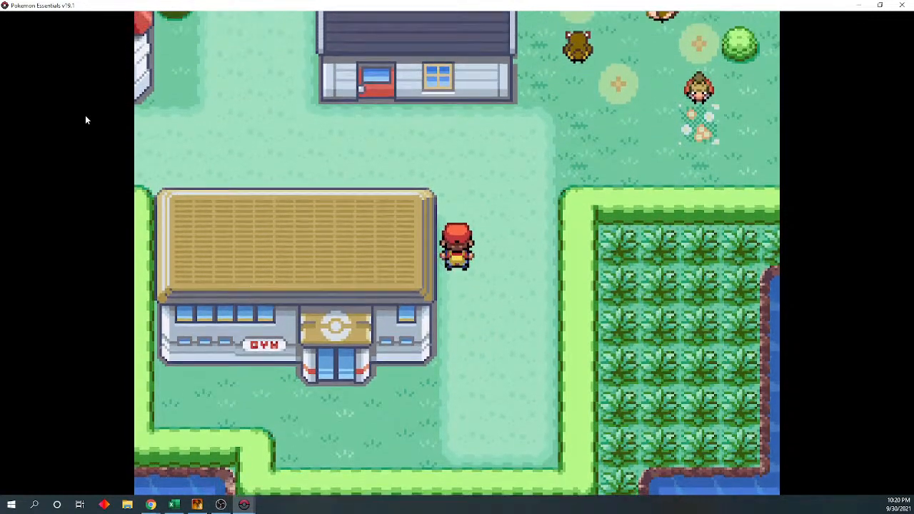
key("Down")
key("Up")
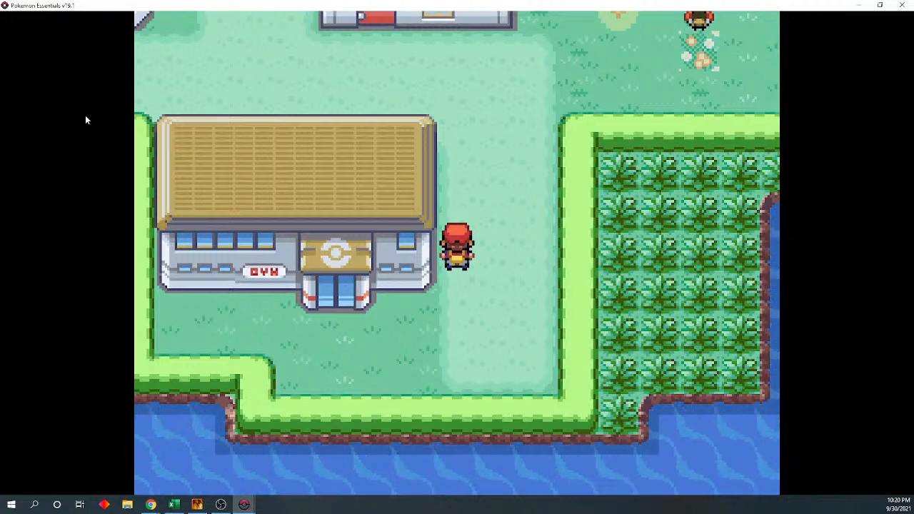
key("Right")
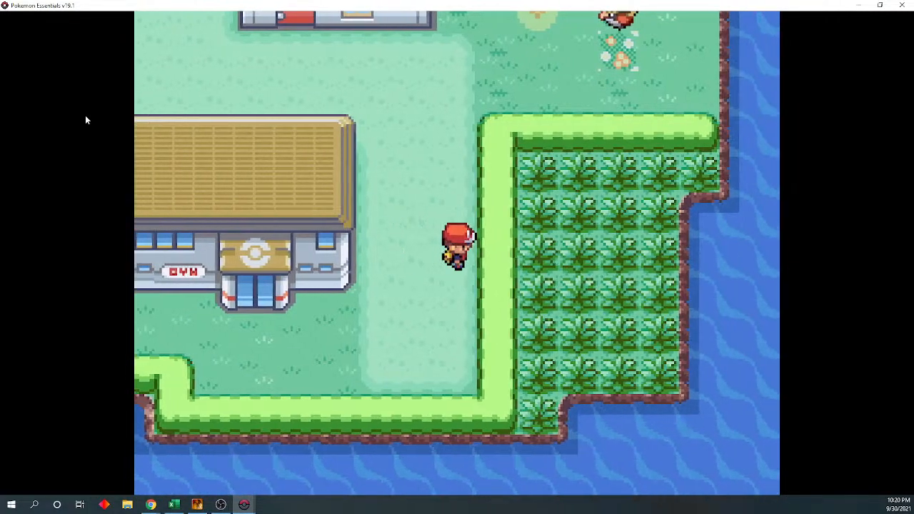
key("Left")
key("Down")
key("Left")
key("Up")
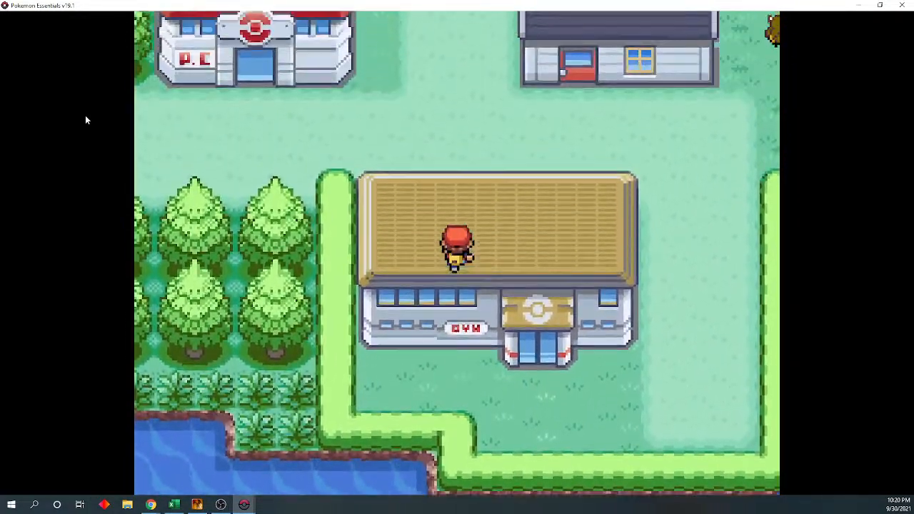
key("Down")
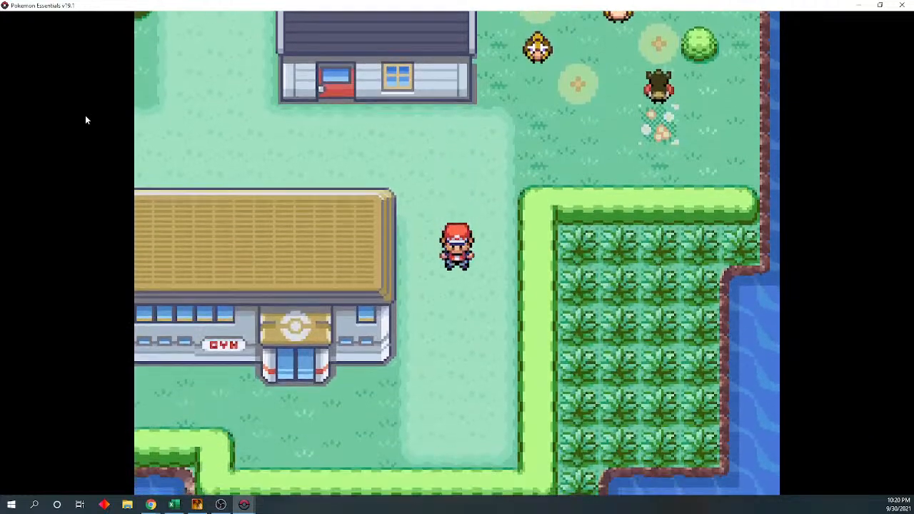
key("Up")
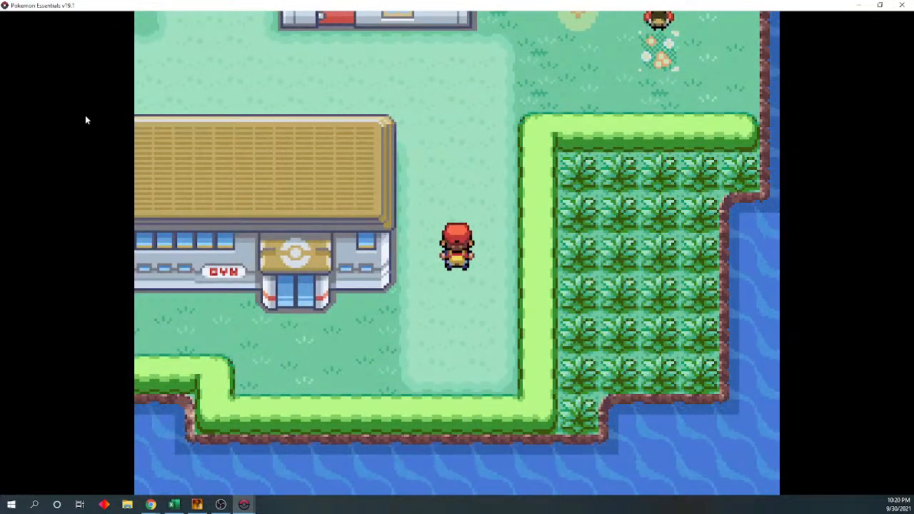
key("Down")
Close the playtest and review the Rival's Set Event Location and Set Move Route commands in the Rival Encounter event
left_click(903, 5)
double_click(587, 344)
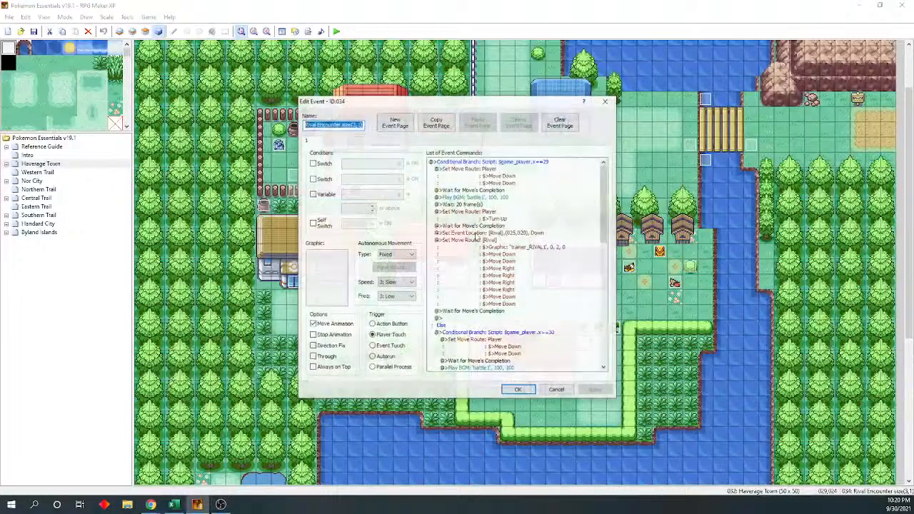
left_click_drag(397, 97, 199, 104)
left_click_drag(306, 178, 298, 228)
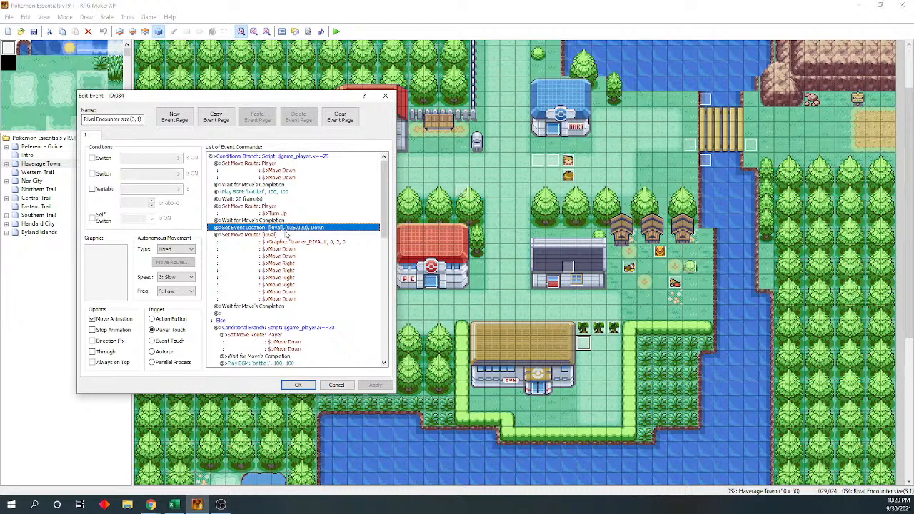
left_click_drag(285, 232, 297, 239)
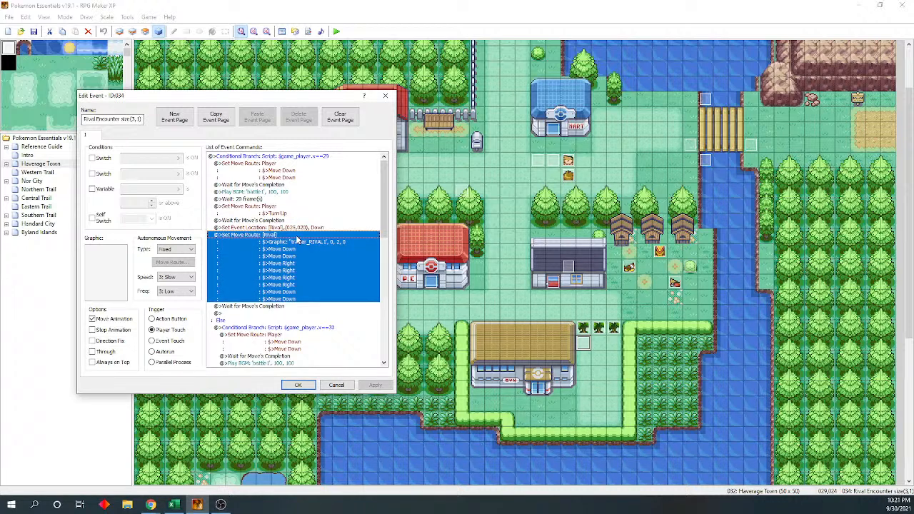
left_click(298, 384)
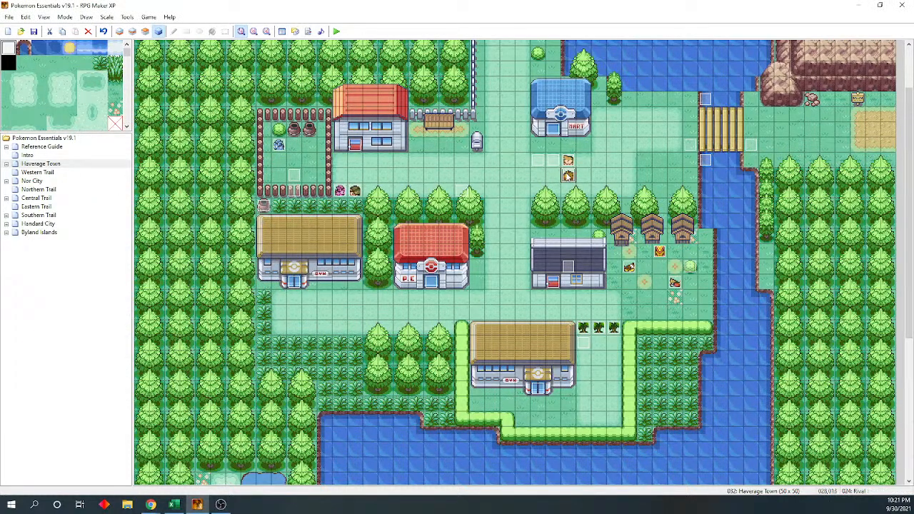
Review the Rival's final Set Move Route, ending in Change Opacity: 0, and the closing switch commands in the Intro event
double_click(583, 342)
left_click(605, 100)
double_click(464, 194)
left_click_drag(443, 97, 246, 108)
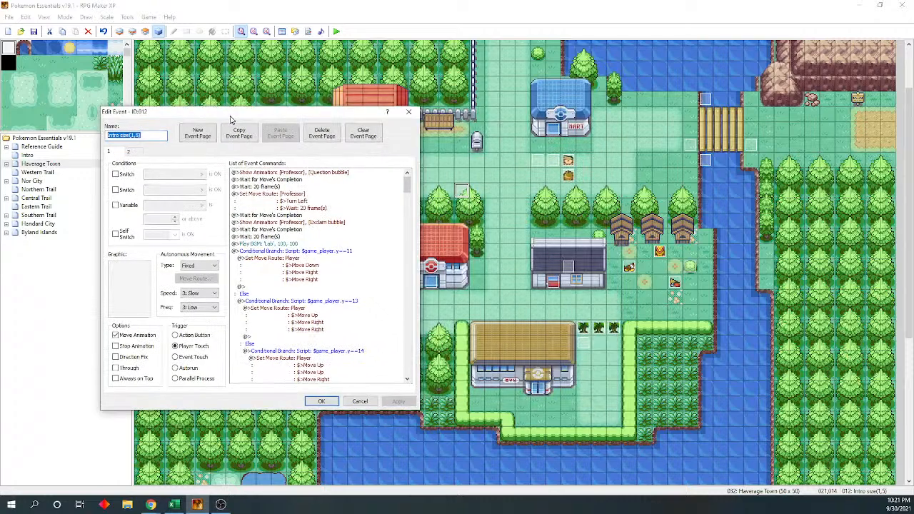
mouse_move(407, 183)
left_mouse_down()
mouse_move(409, 332)
mouse_move(378, 373)
left_mouse_up()
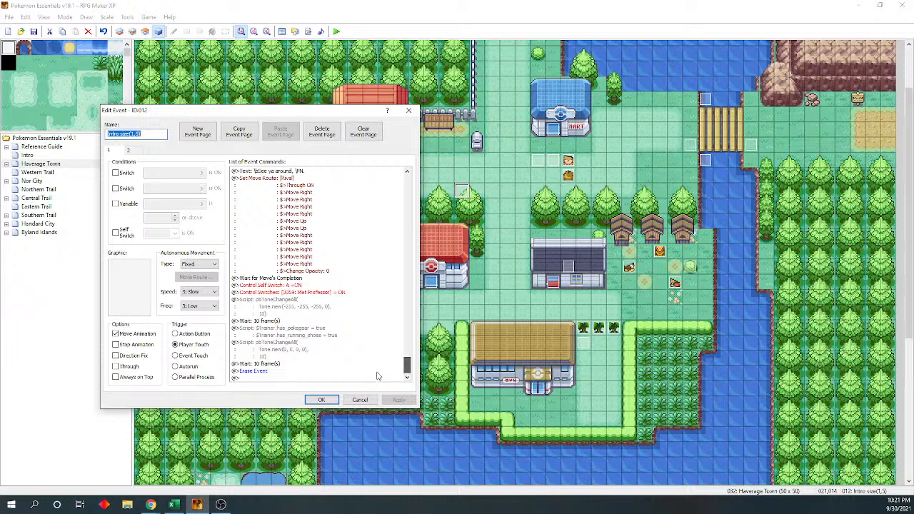
scroll(356, 341, "up", 2)
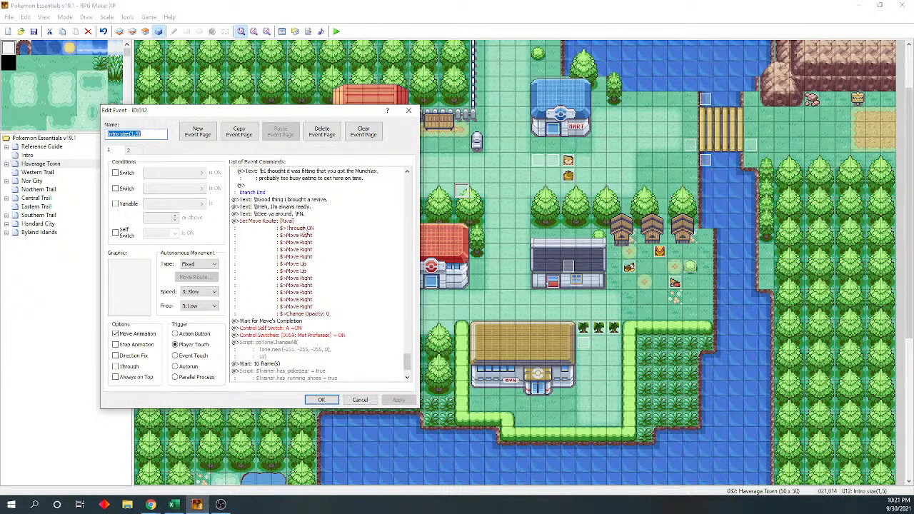
left_click(325, 315)
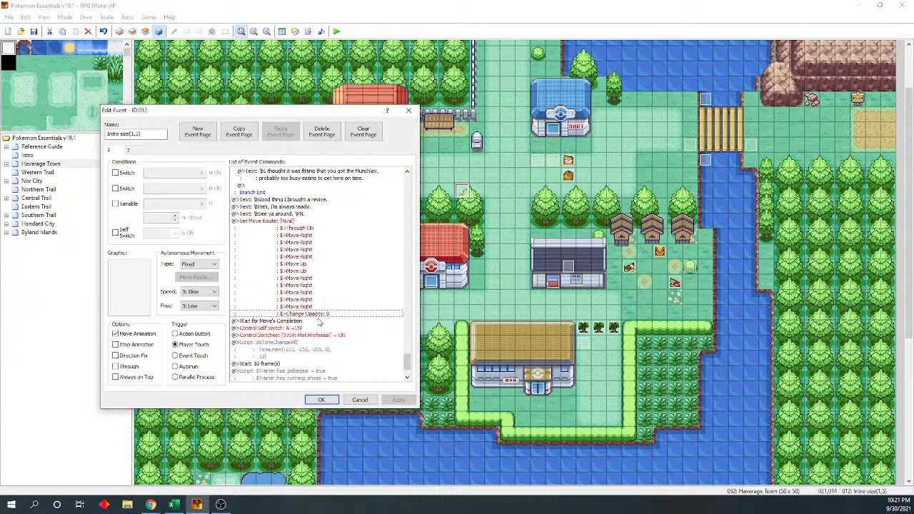
left_click(319, 322)
left_click(321, 400)
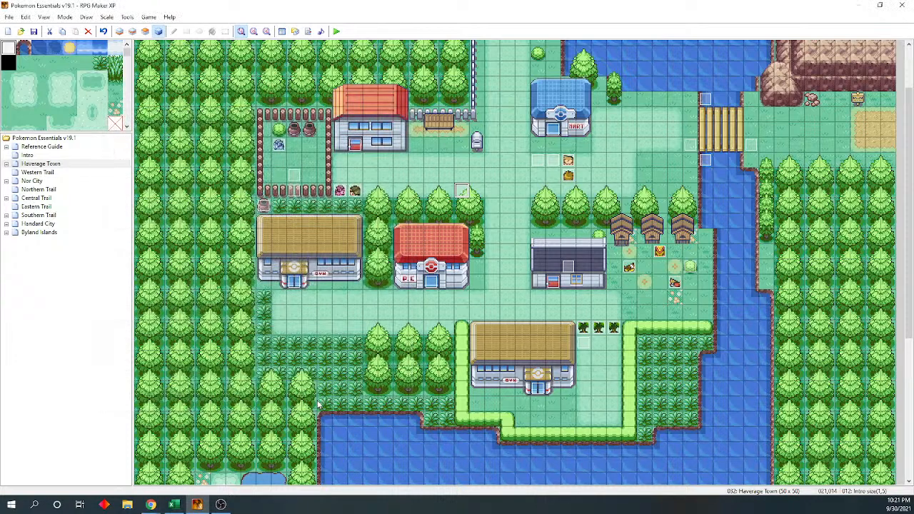
Check both pages of the Rival event below the Mart, including the Met Professor switch condition on page 2
double_click(568, 175)
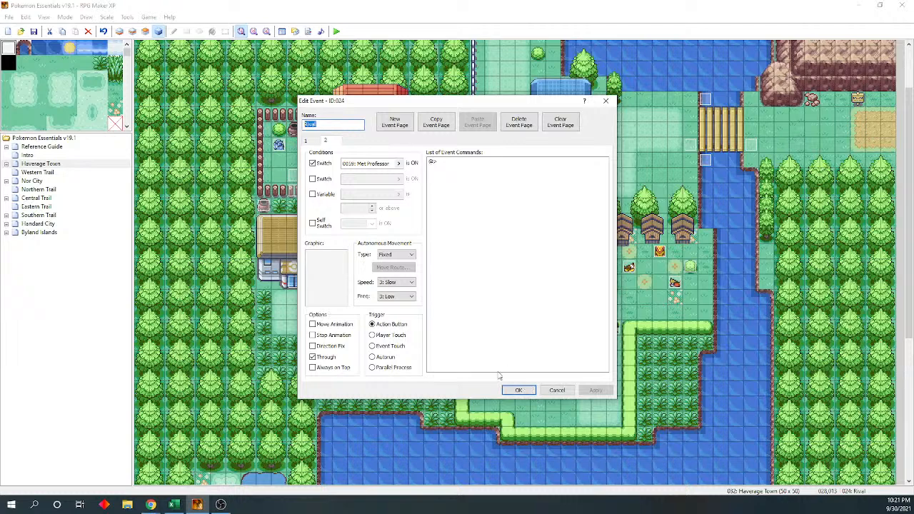
left_click(518, 390)
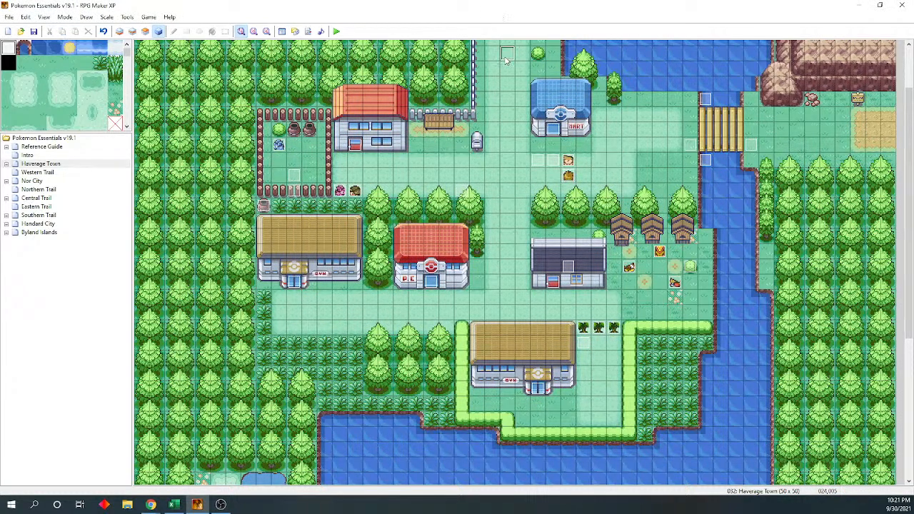
double_click(567, 176)
left_click(326, 142)
left_click(307, 141)
left_click(329, 142)
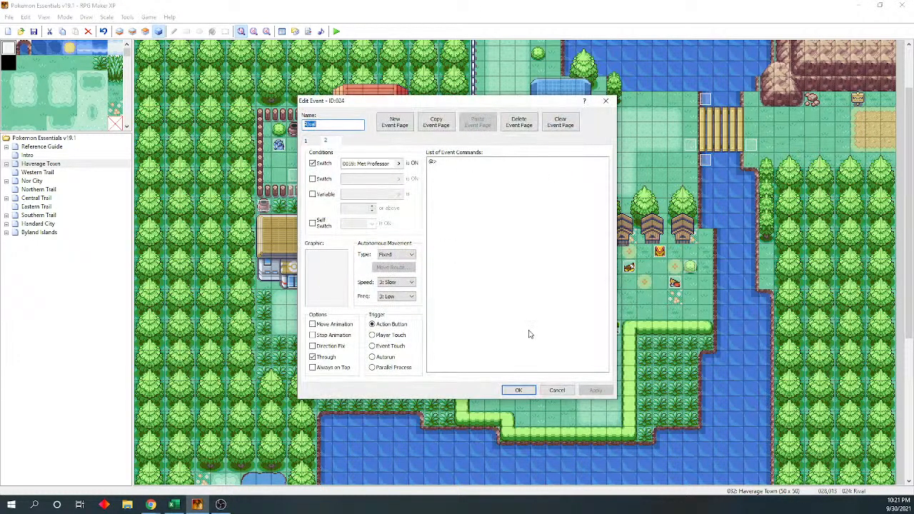
left_click(518, 390)
Examine the Set Event Location and Rival Set Move Route commands across all branches of the Rival Encounter event
double_click(583, 348)
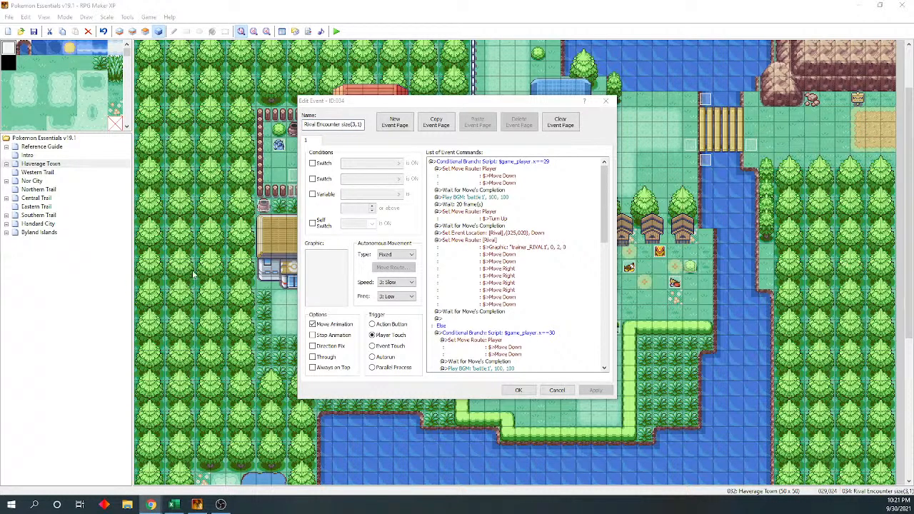
left_click(532, 234)
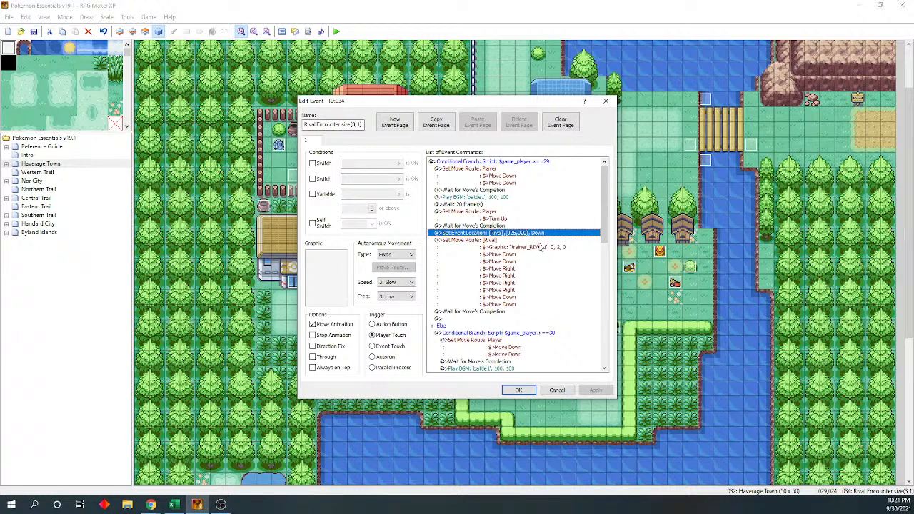
left_click(526, 240)
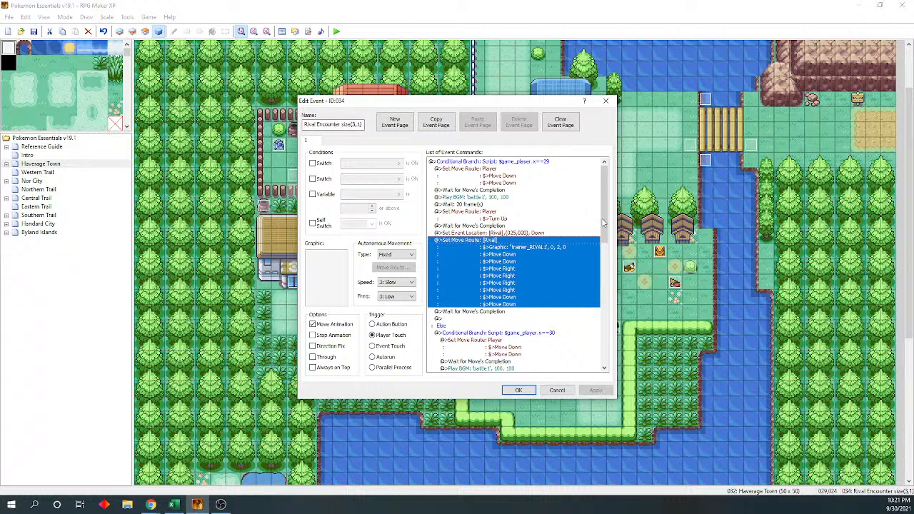
left_click_drag(604, 221, 621, 360)
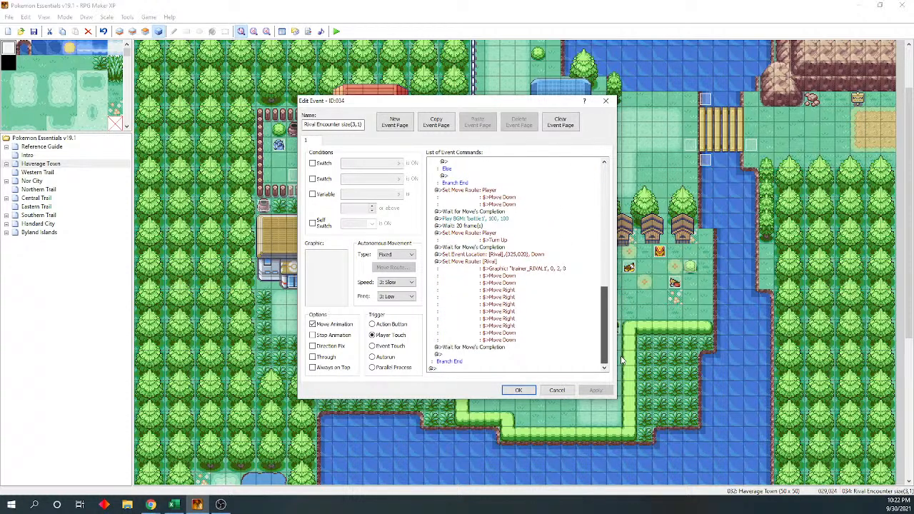
left_click(520, 389)
Save the project changes, start a playtest and continue the saved game in Haverage Town
left_click(335, 31)
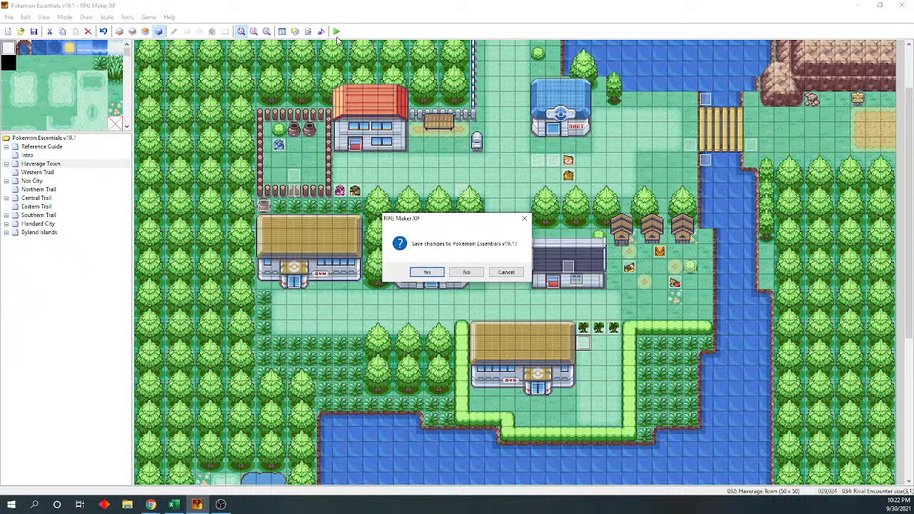
left_click(428, 273)
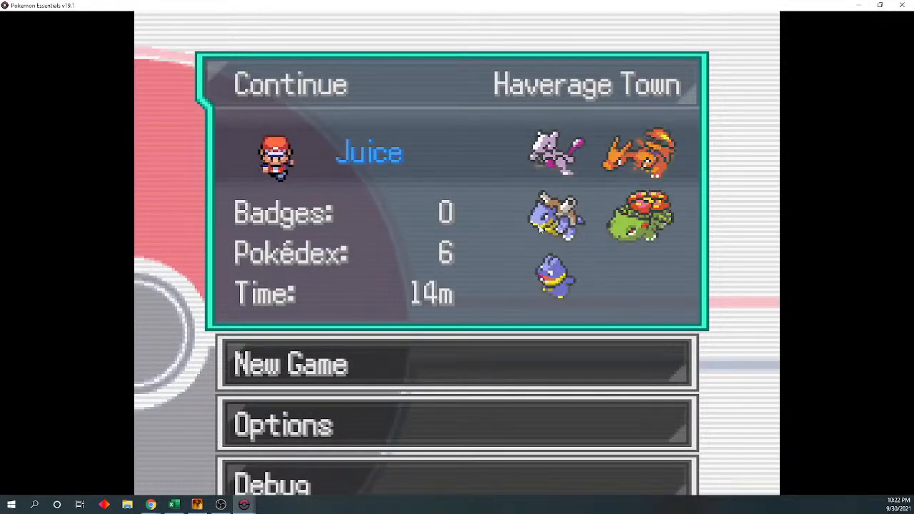
key("Return")
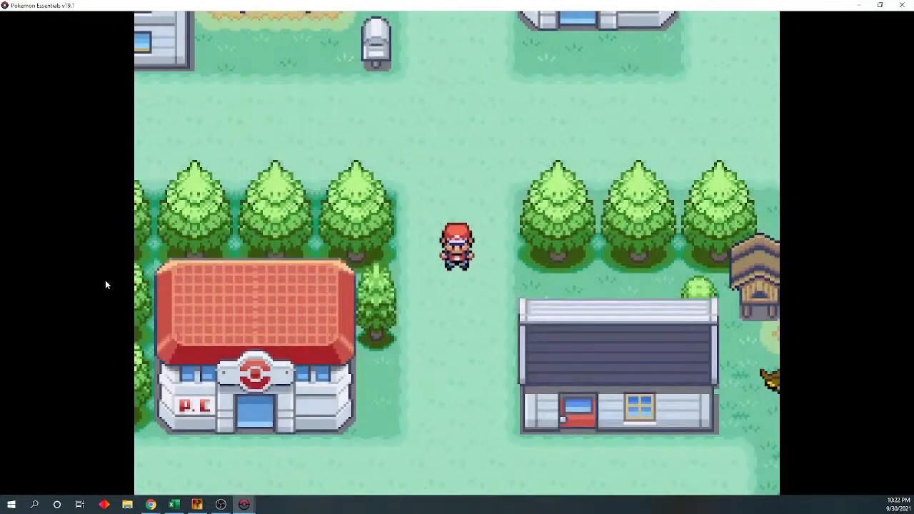
Walk north out of Haverage Town as far as the blue-roofed house among the cliffs, and return to the Mart
key("Up")
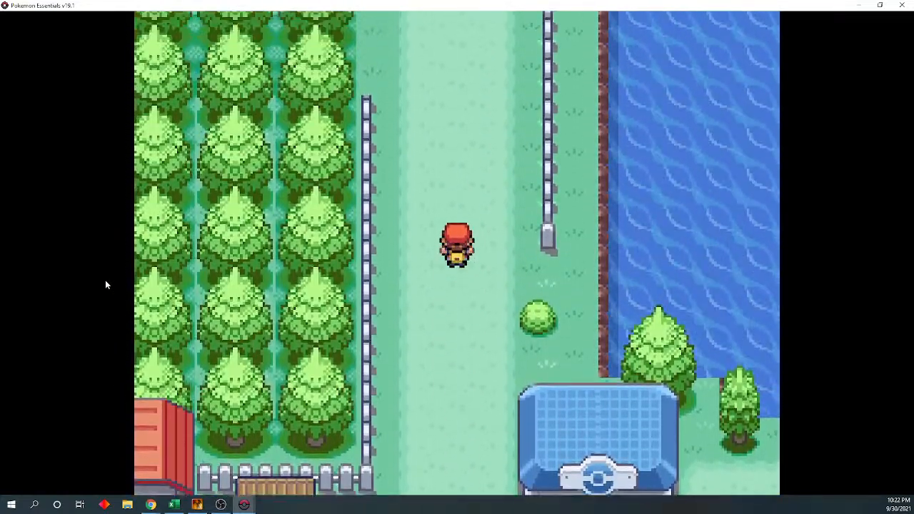
key("Up")
key("Down")
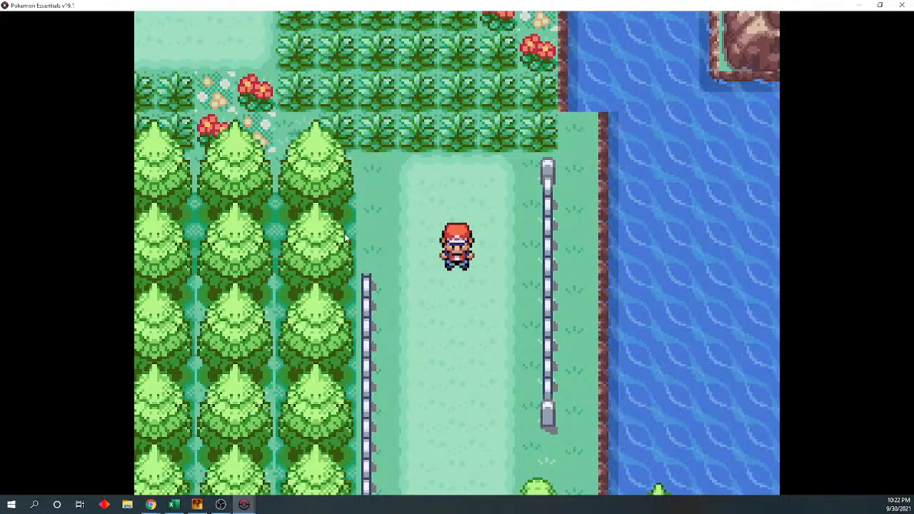
key("Up")
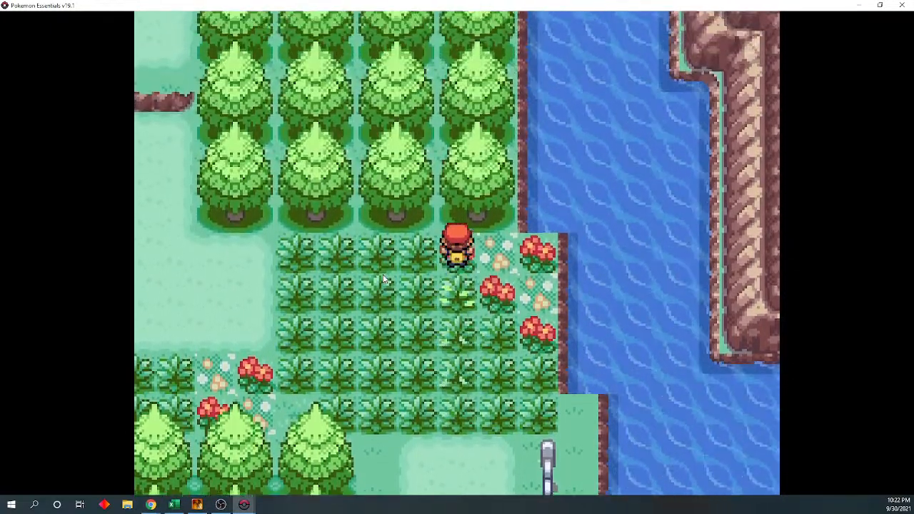
key("Up")
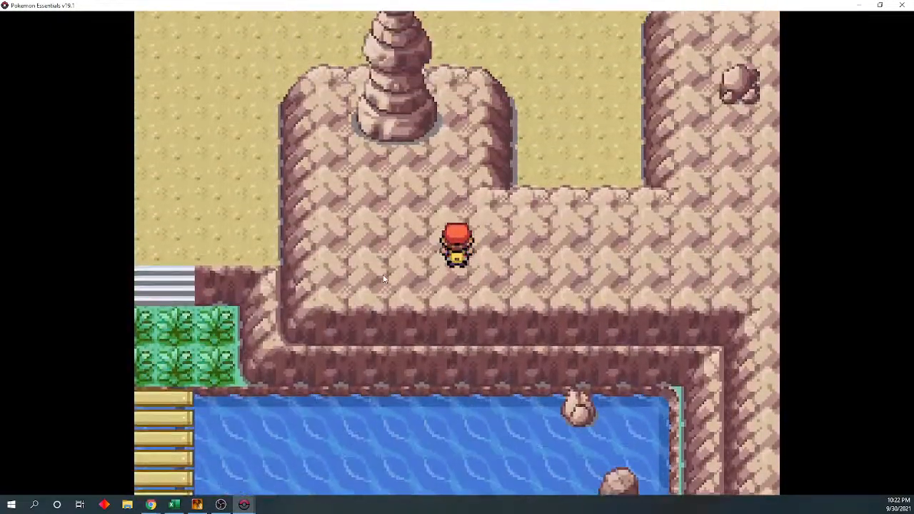
key("Up")
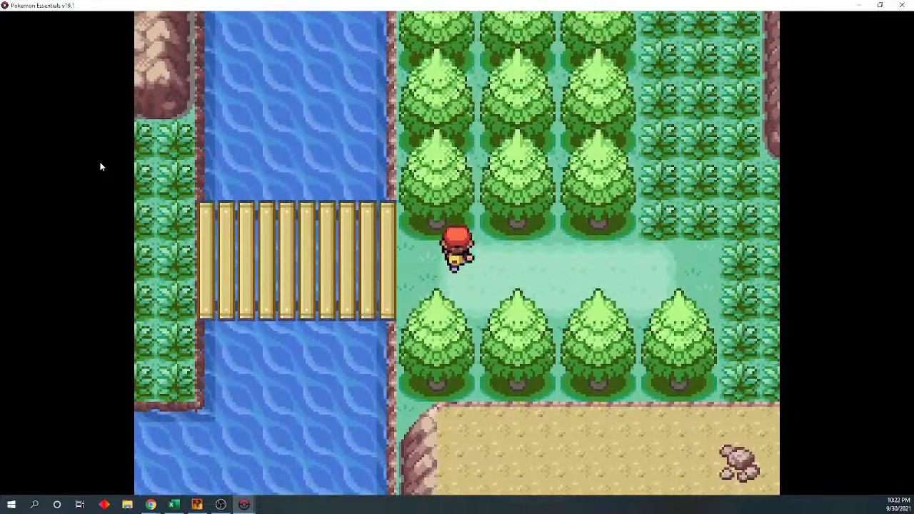
key("Up")
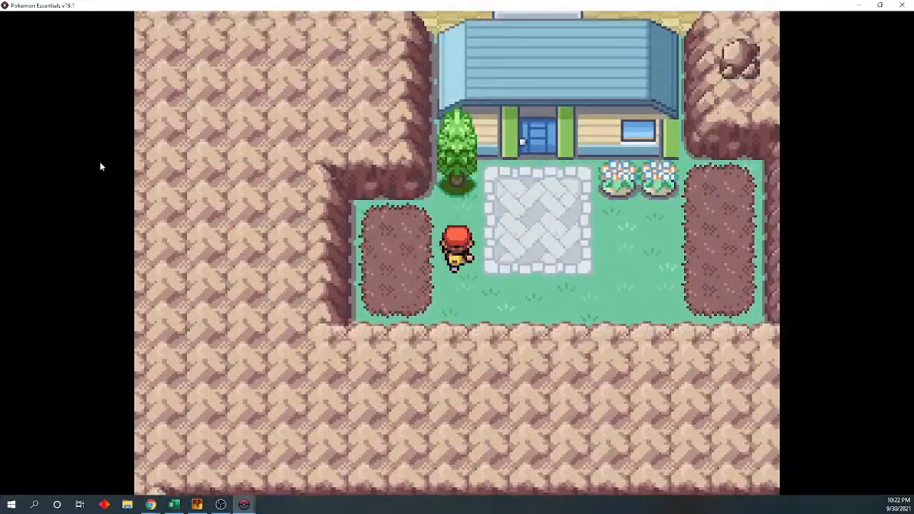
key("Up")
key("Down")
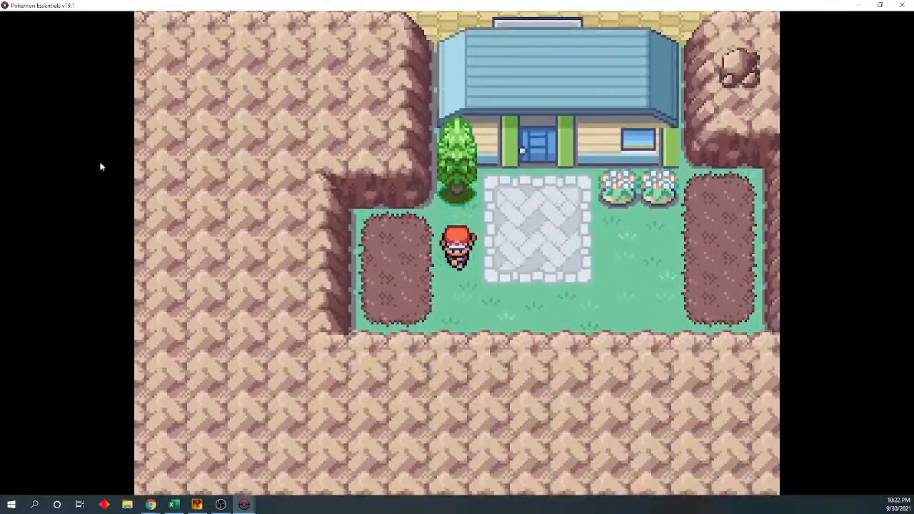
key("Down")
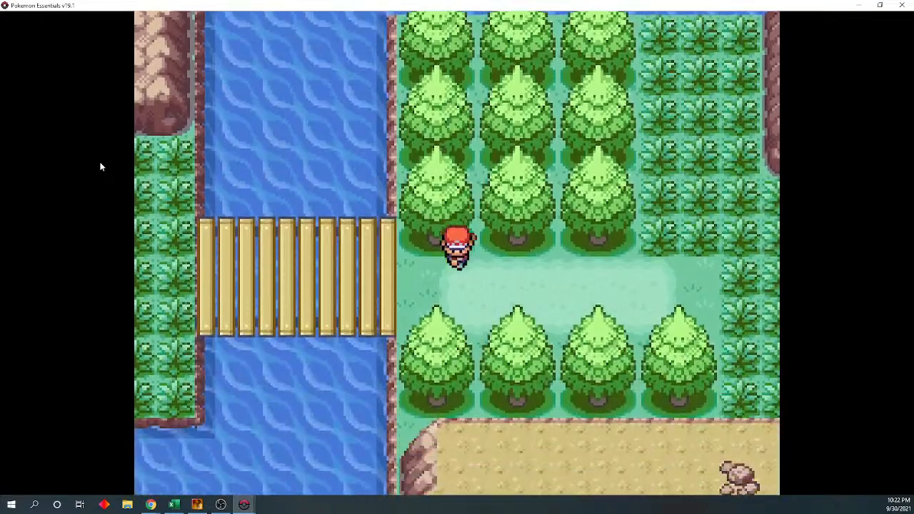
key("Down")
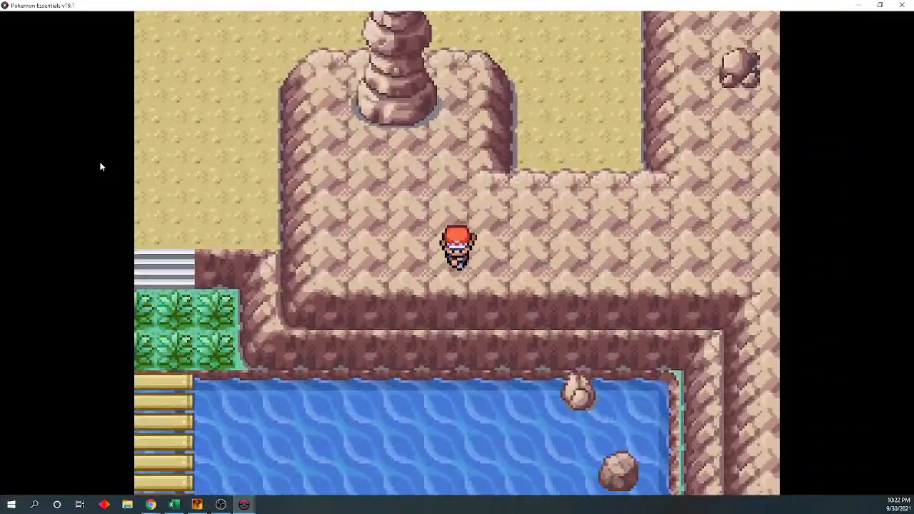
key("Down")
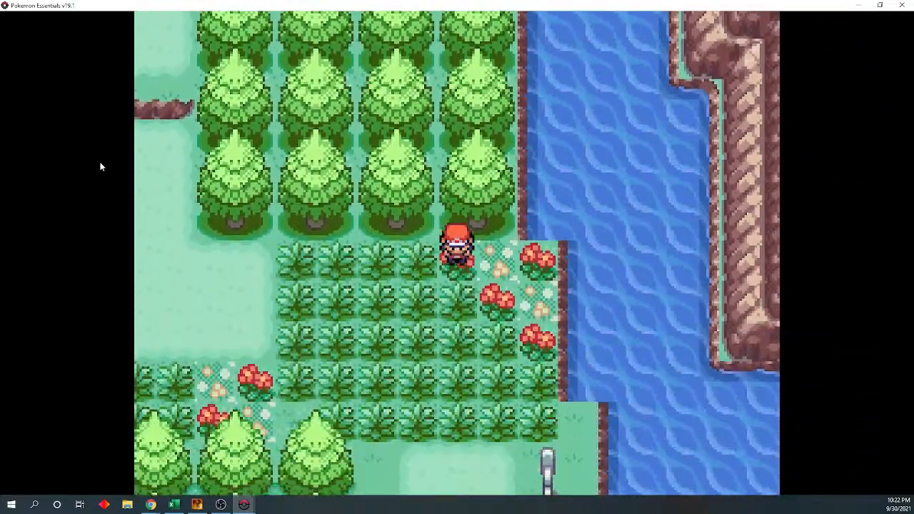
key("Down")
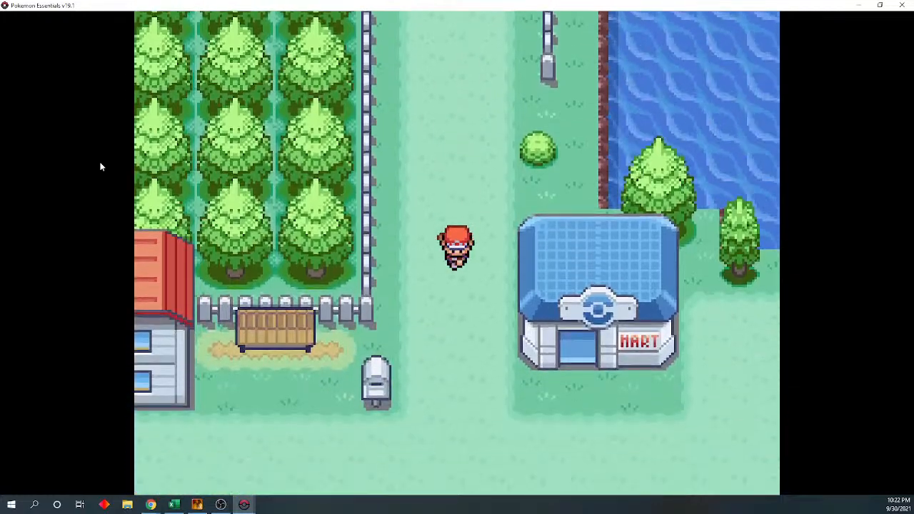
Walk to the small trees beside the gym and go through the middle gap to trigger the Rival Encounter
key("Down")
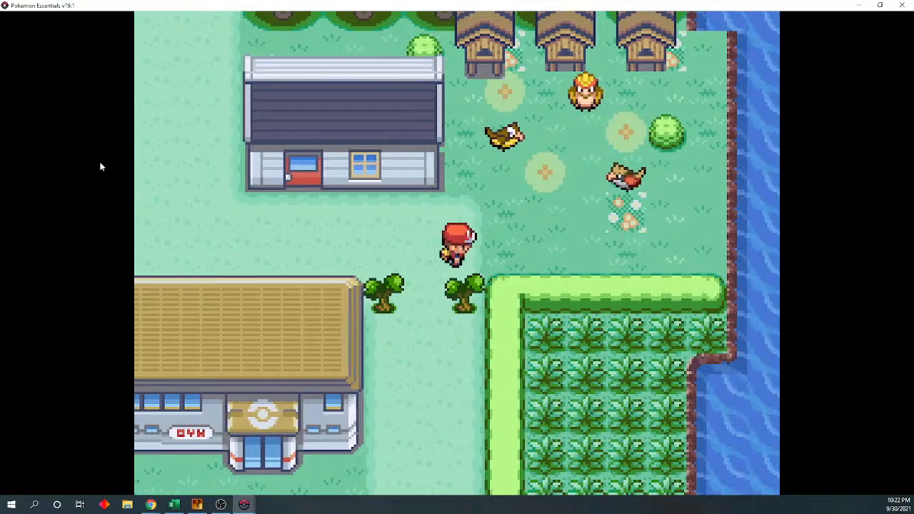
key("Down")
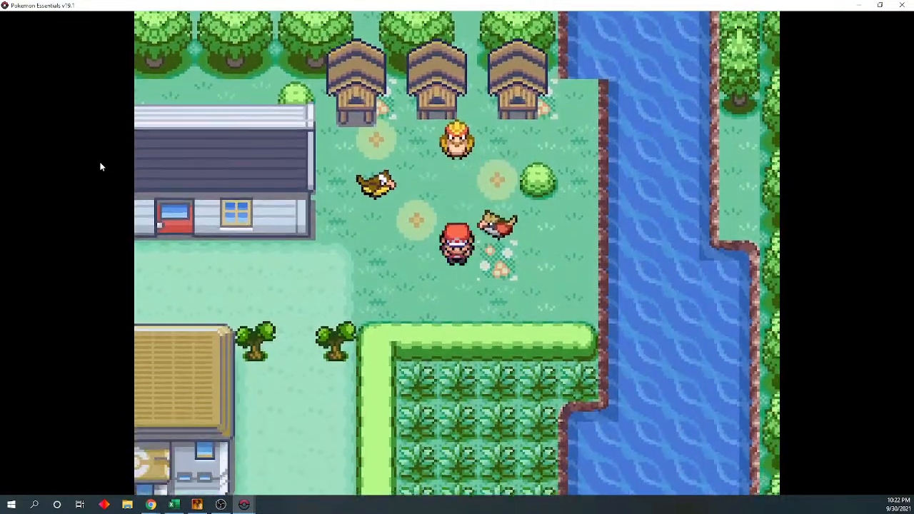
key("Down")
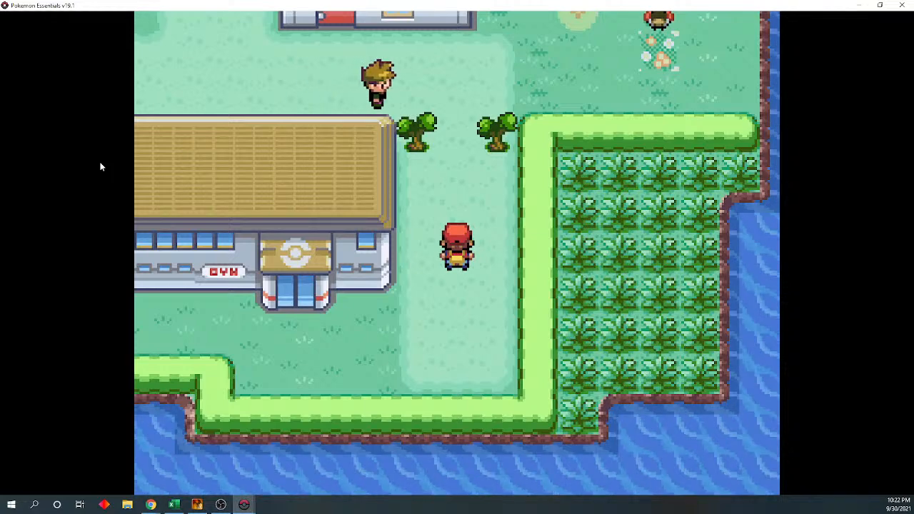
key("Down")
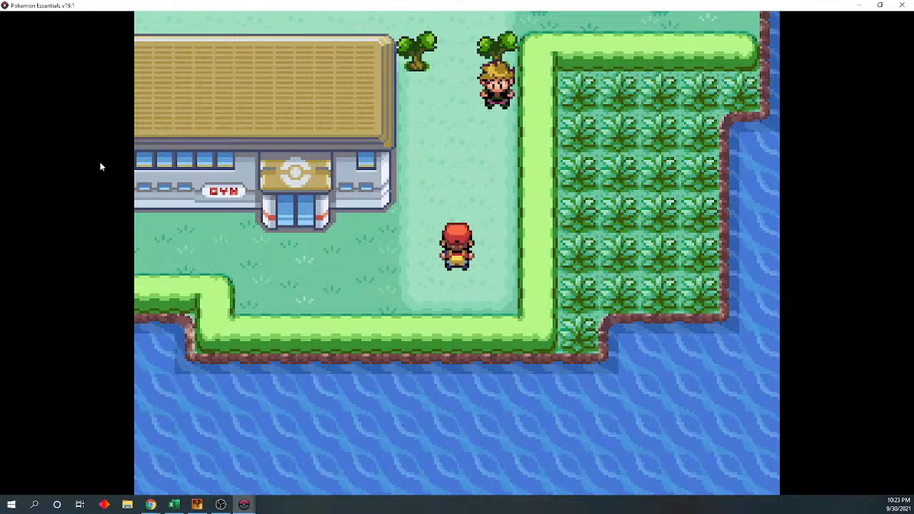
Walk around on the path beside the gym and up to the Rival to test movement after the encounter
key("Right")
key("Left")
key("Right")
key("Up")
key("Up")
key("Up")
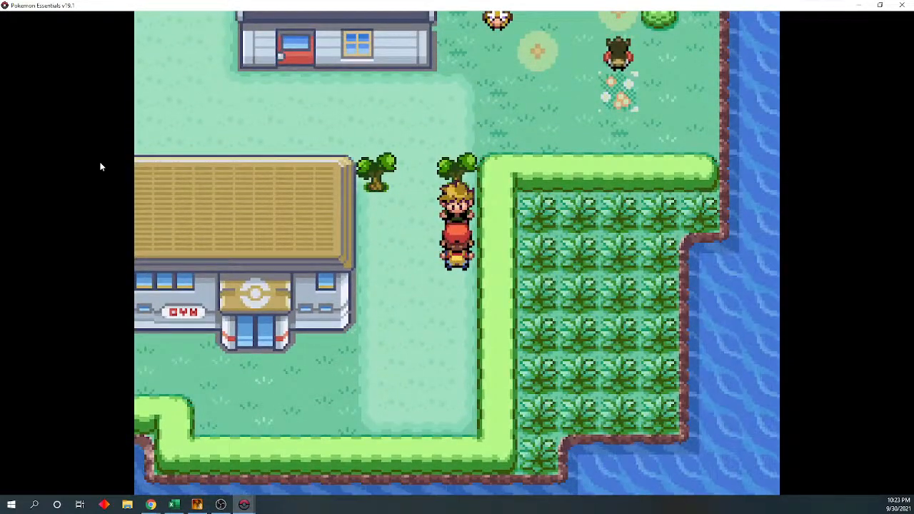
Close the playtest and save the project after rechecking the Rival Encounter event's commands
left_click(901, 5)
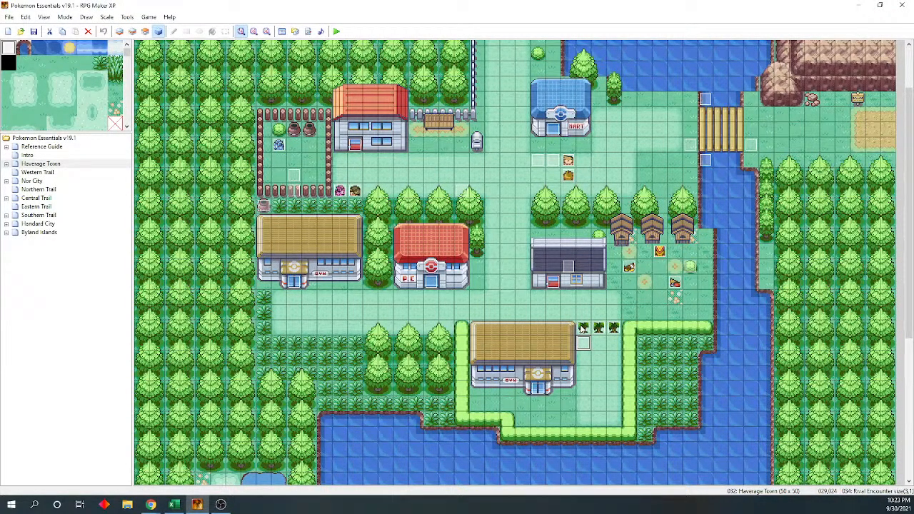
double_click(585, 345)
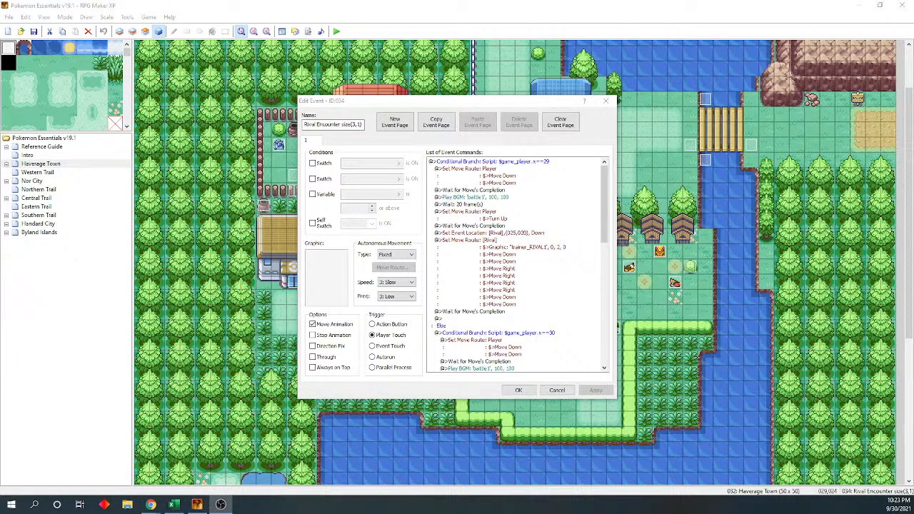
key("alt+Tab")
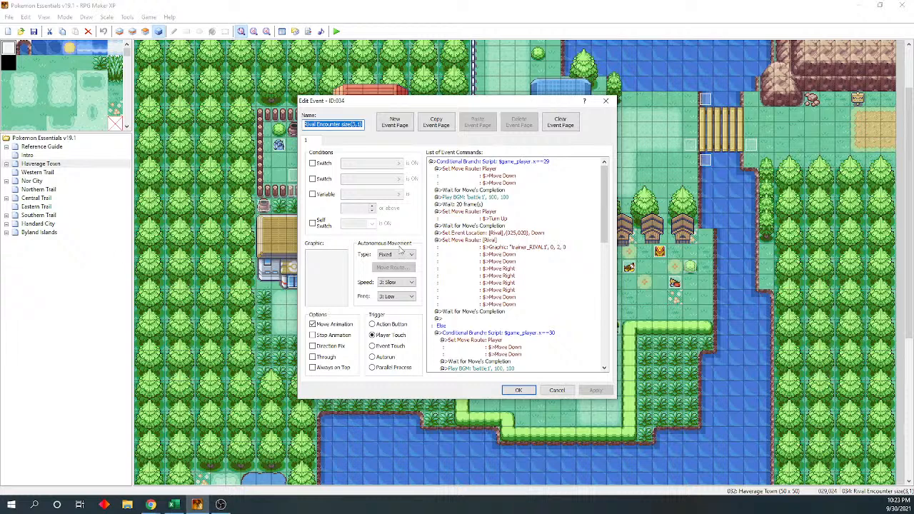
left_click(518, 389)
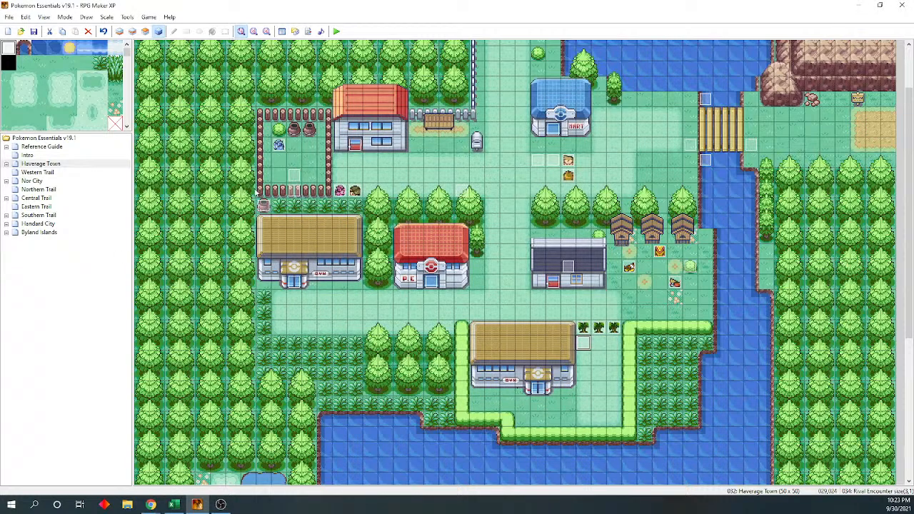
left_click(37, 38)
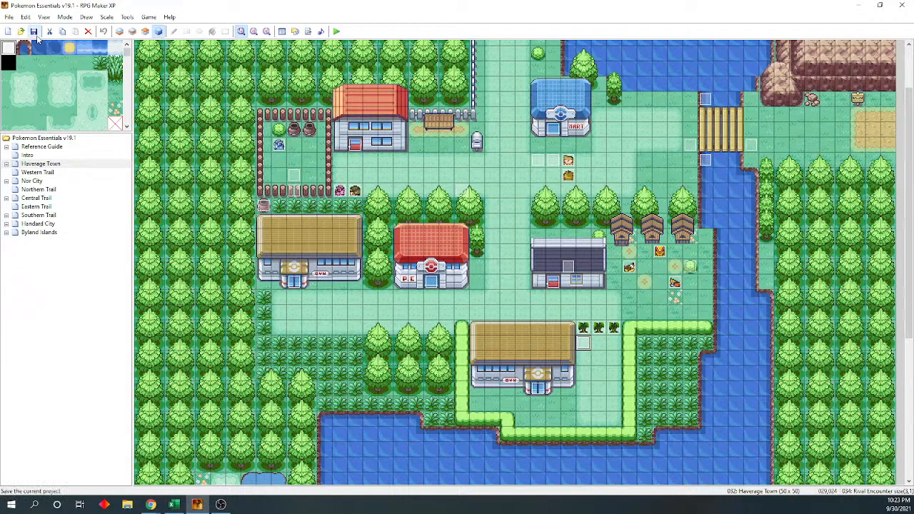